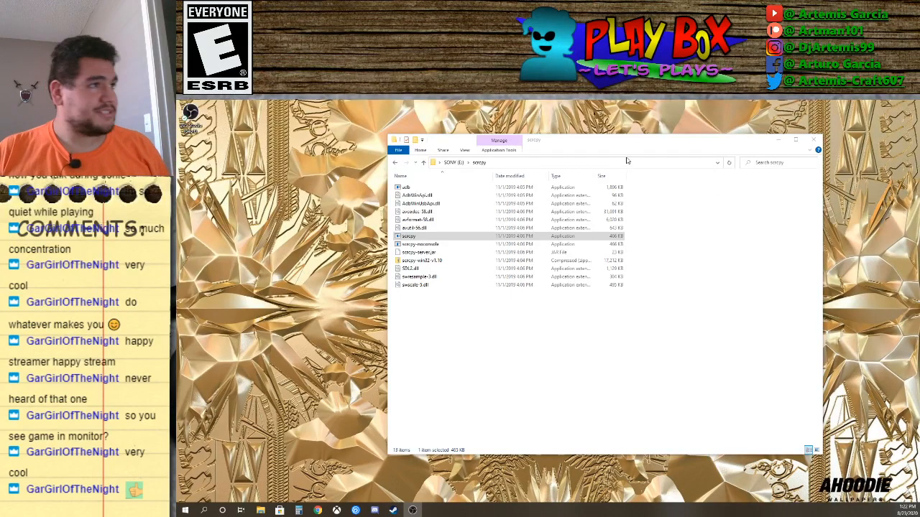
Move the scrcpy folder window off the display, bring in the SONY (E:) drive window, and open its GZ Doom Builder folder.
drag(637, 140, 919, 144)
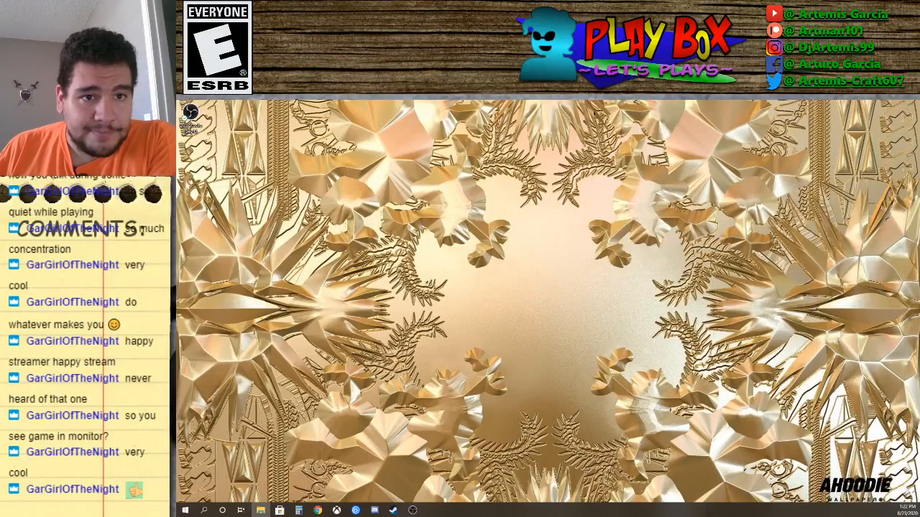
drag(919, 134, 558, 142)
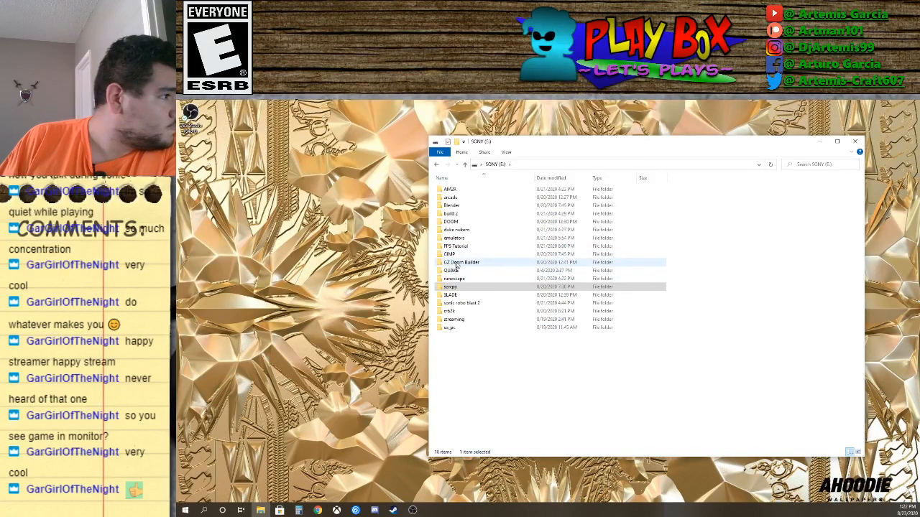
double_click(457, 263)
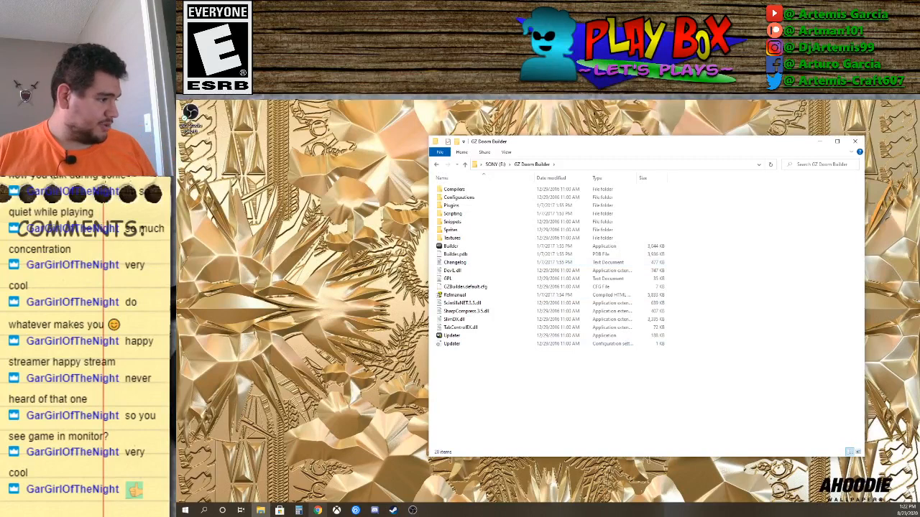
Switch to Chrome, search Google for gzdoom builder, and open the DRD Team Development Builds page.
click(317, 510)
click(294, 146)
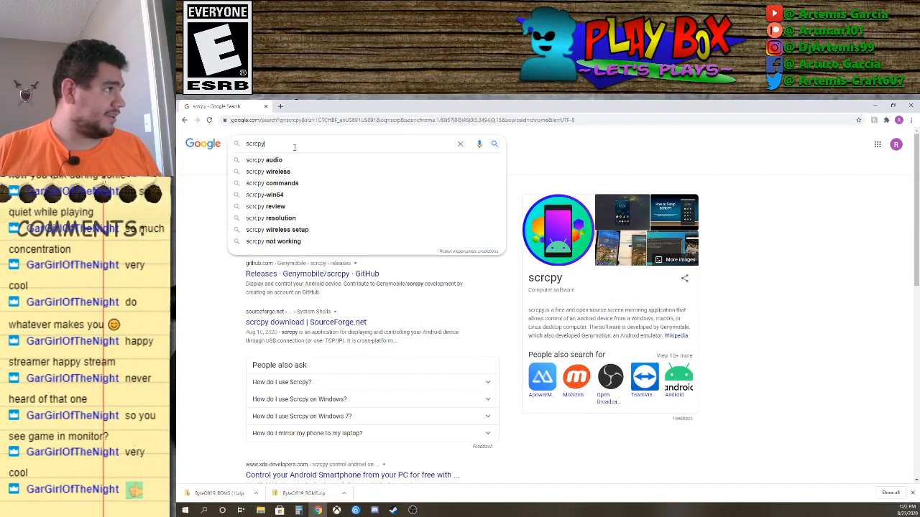
drag(268, 151, 235, 153)
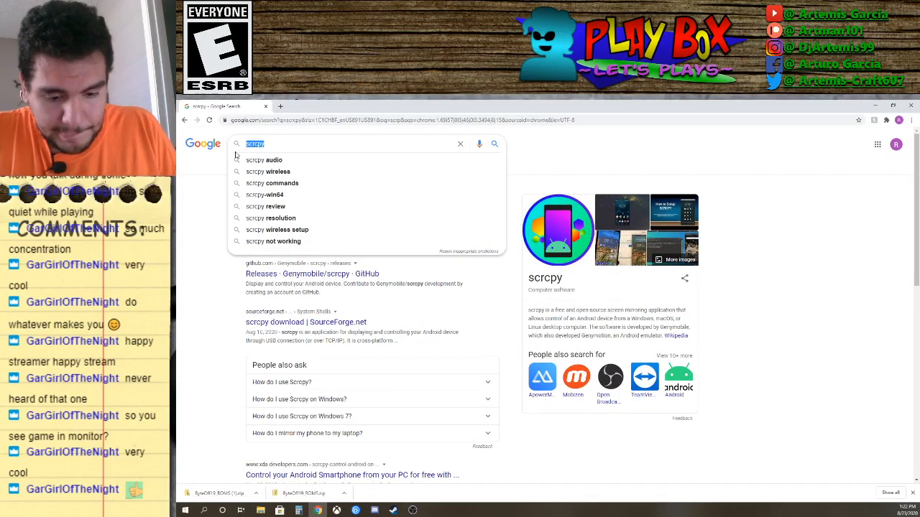
text(gz doom)
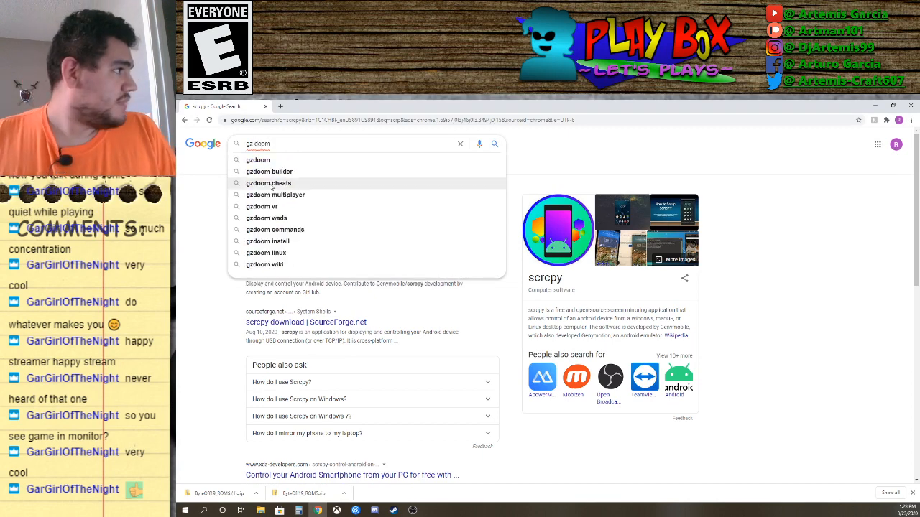
click(262, 173)
click(343, 209)
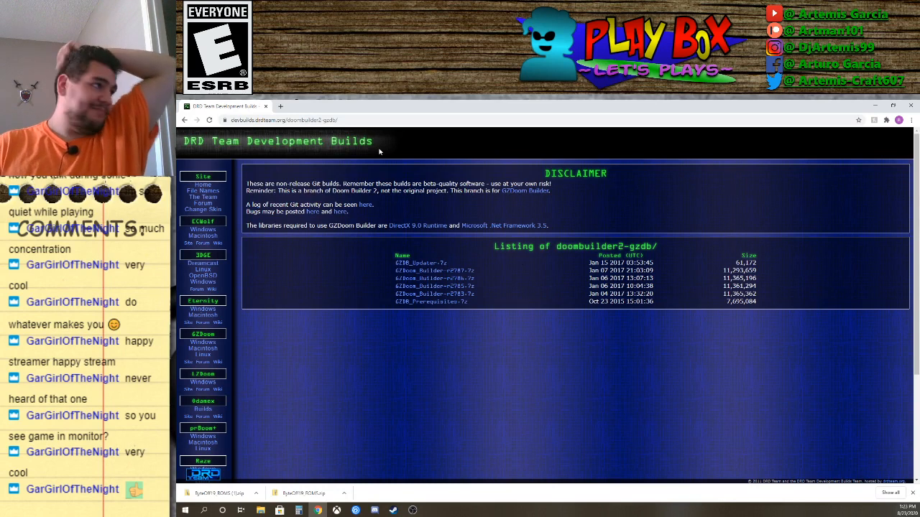
Search Google for slade3 in a new browser tab and open the SLADE - News website.
click(281, 105)
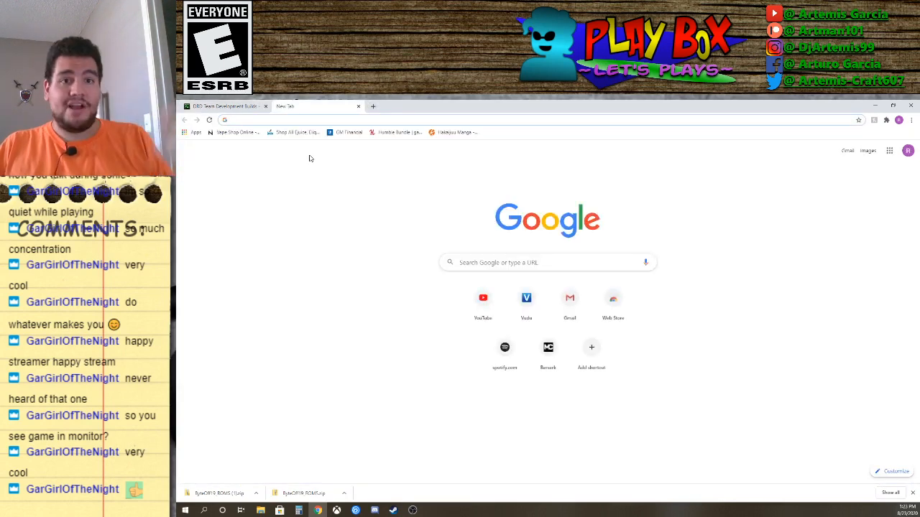
click(487, 263)
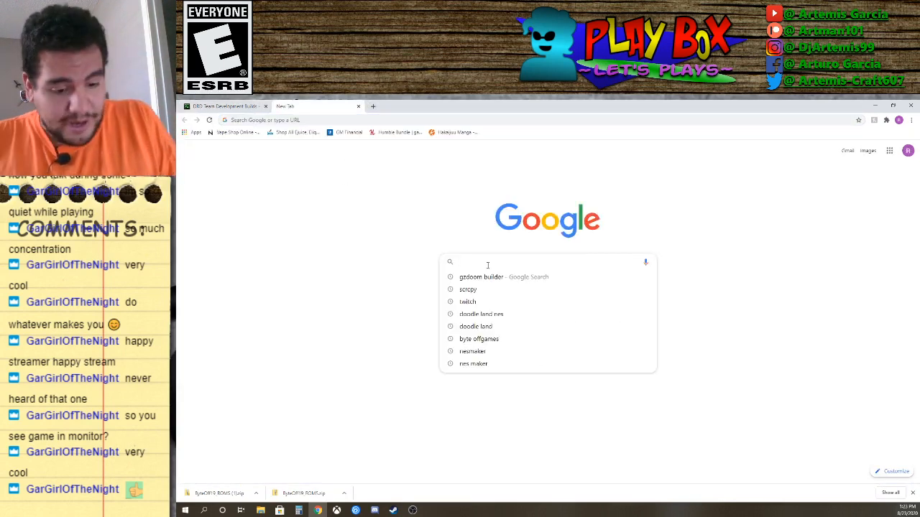
text(slade3)
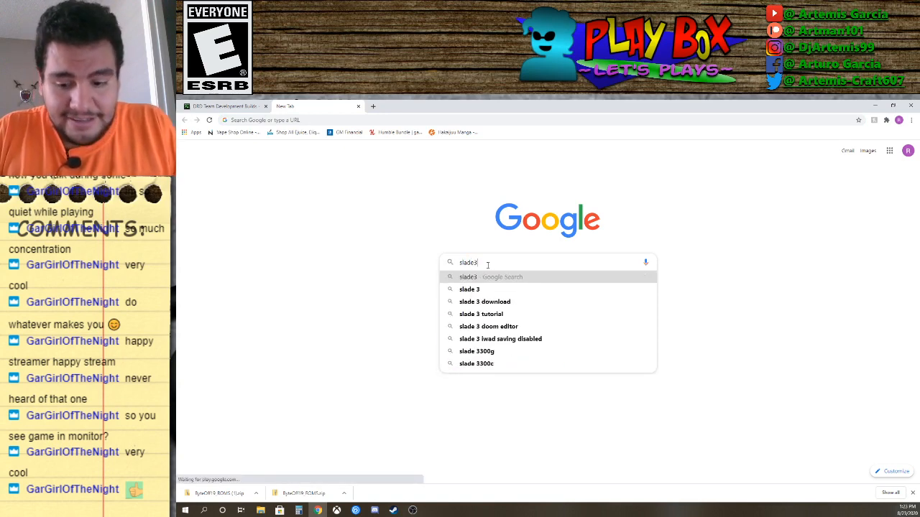
key(Return)
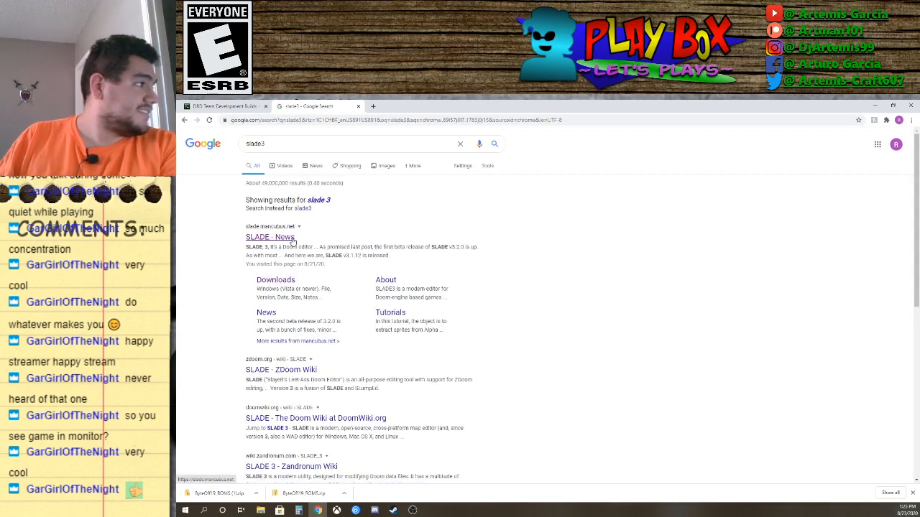
click(290, 242)
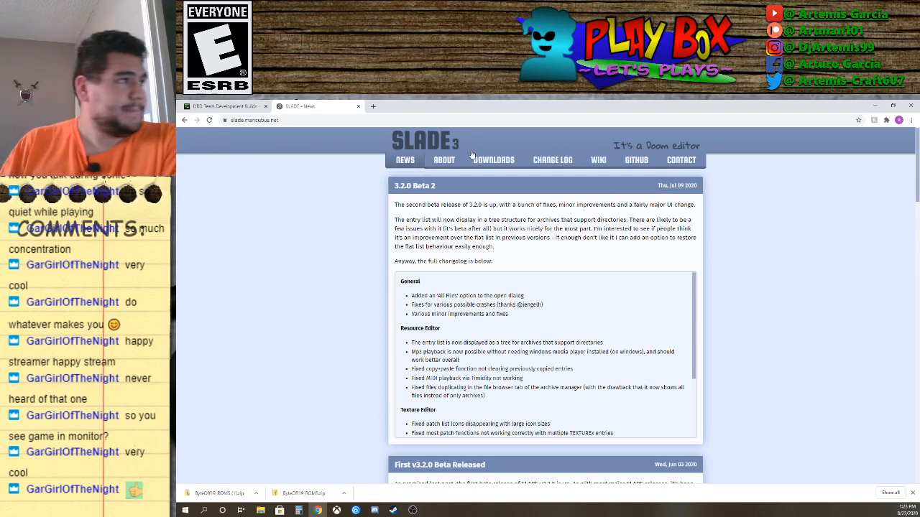
Minimize the browser and launch the Builder application from the GZ Doom Builder folder.
click(875, 106)
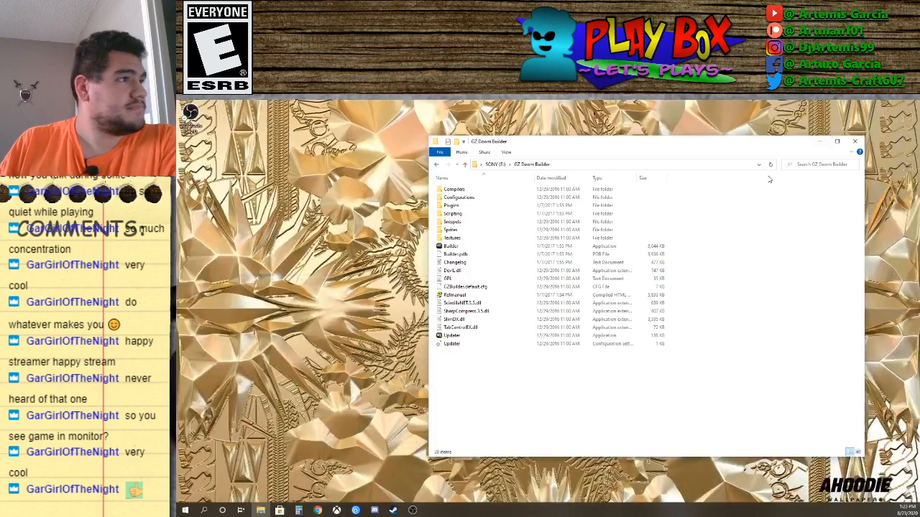
double_click(455, 248)
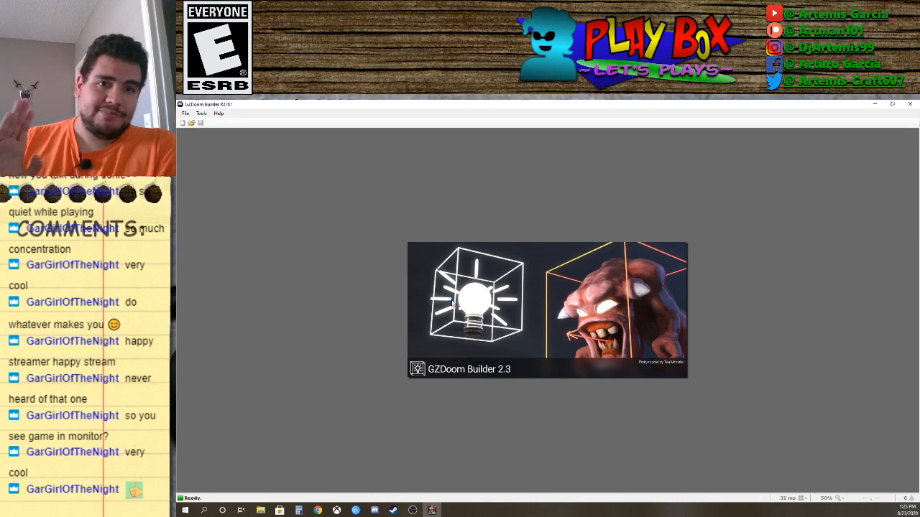
Open the recent E6M1.wad map with the GZDoom: Doom 2 (UDMF) configuration, and clear and close the errors and warnings.
click(186, 114)
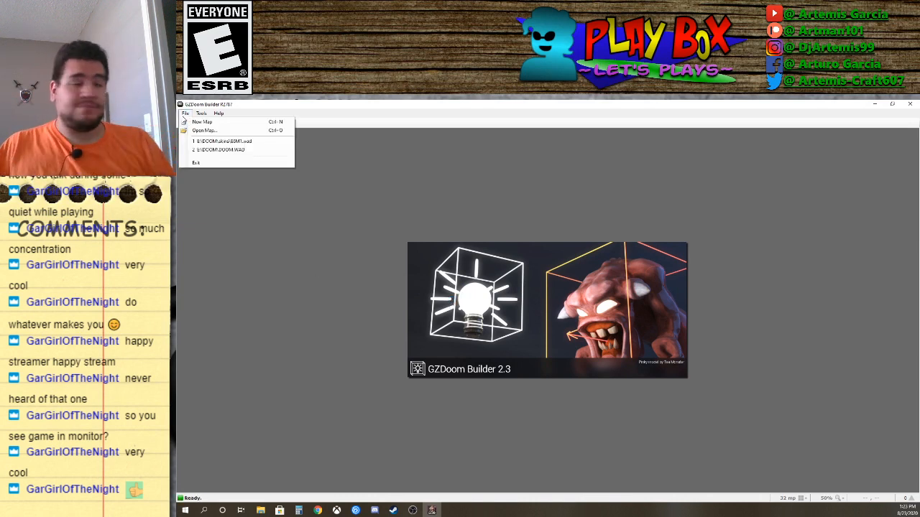
click(231, 142)
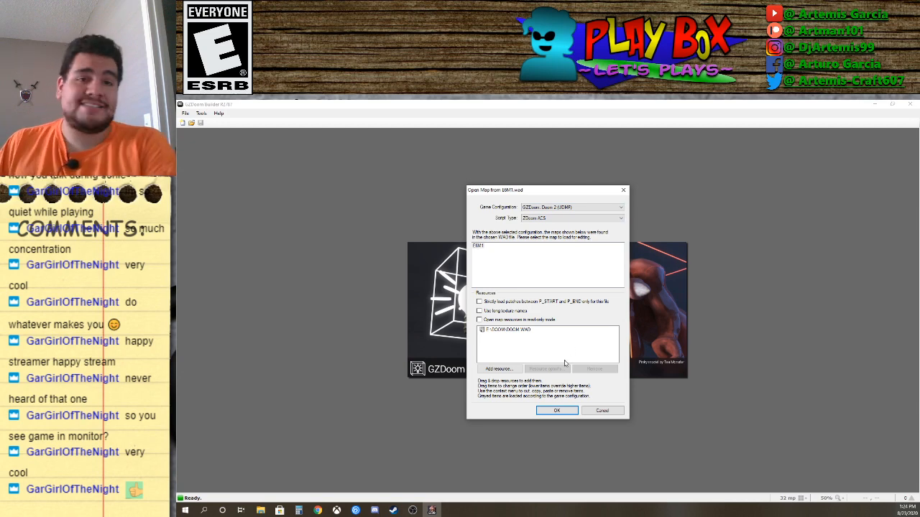
click(554, 409)
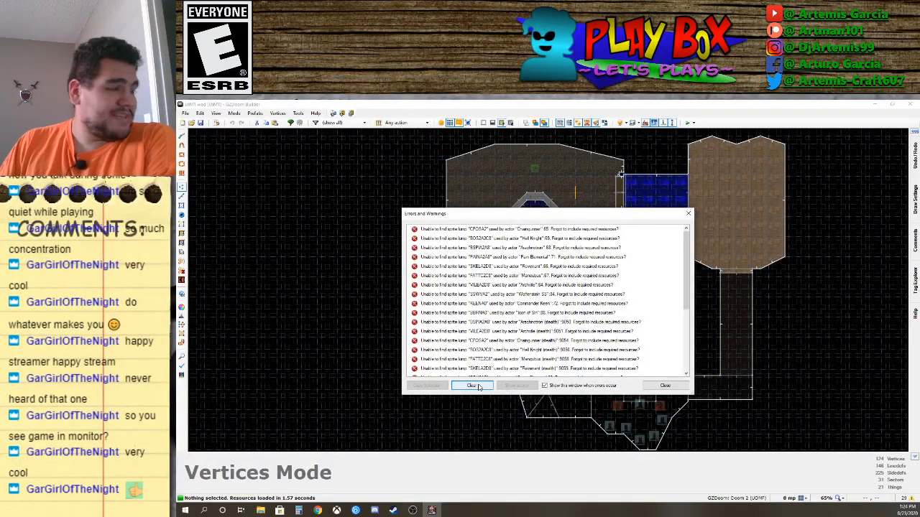
click(479, 387)
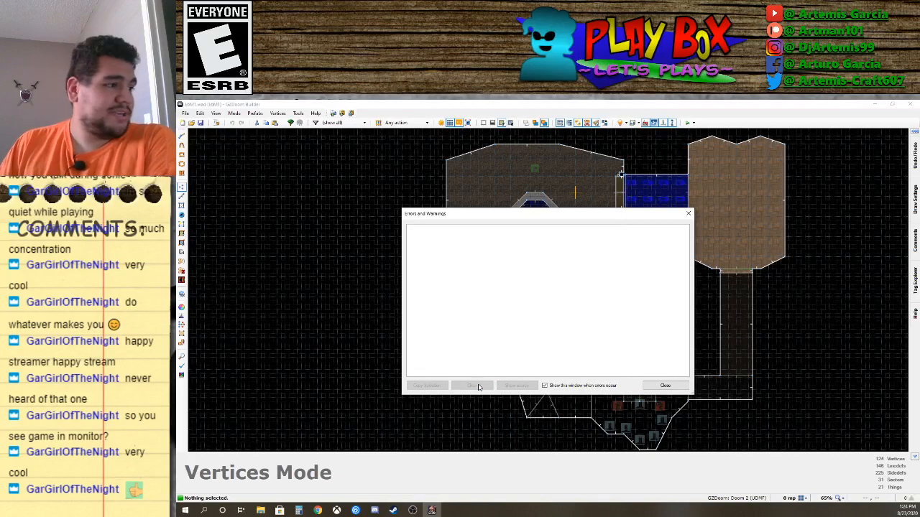
click(654, 386)
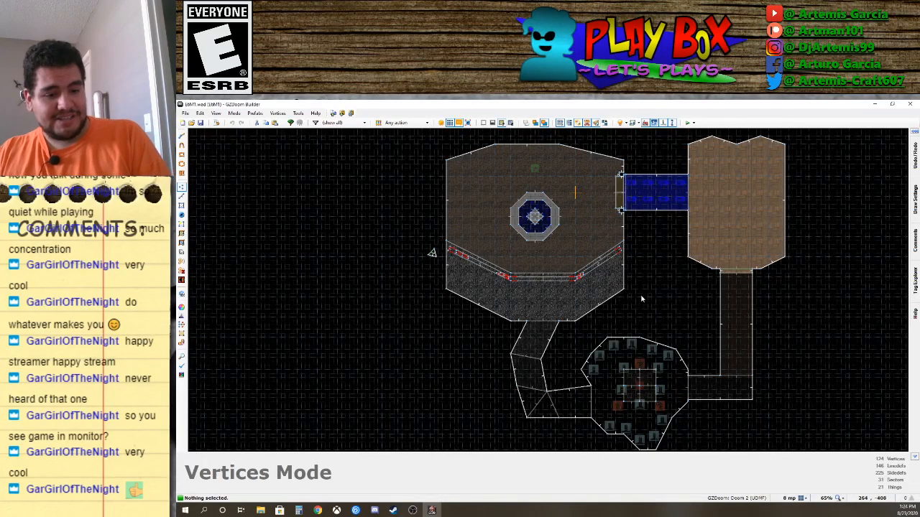
Enter Visual Mode and fly through the map to examine the fountain courtyard, the raised ledge, the blue-floored passage and the brown room.
key(q)
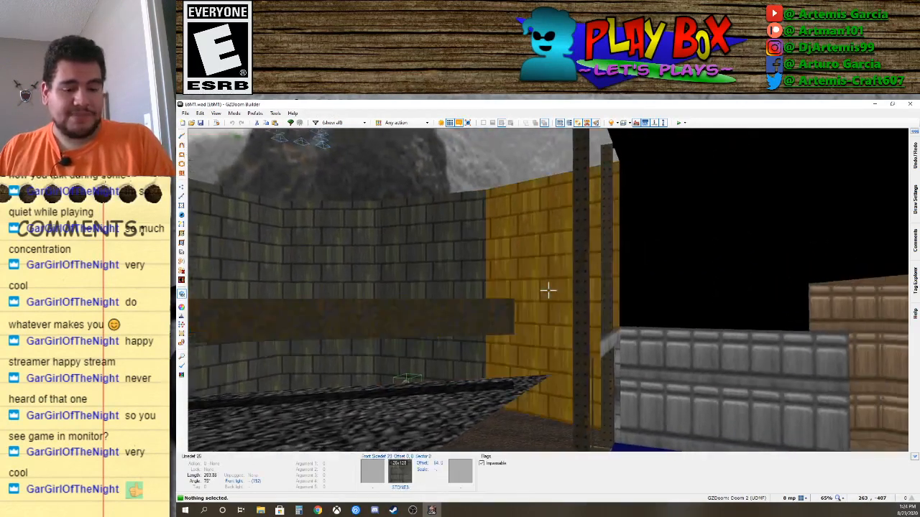
key(s)
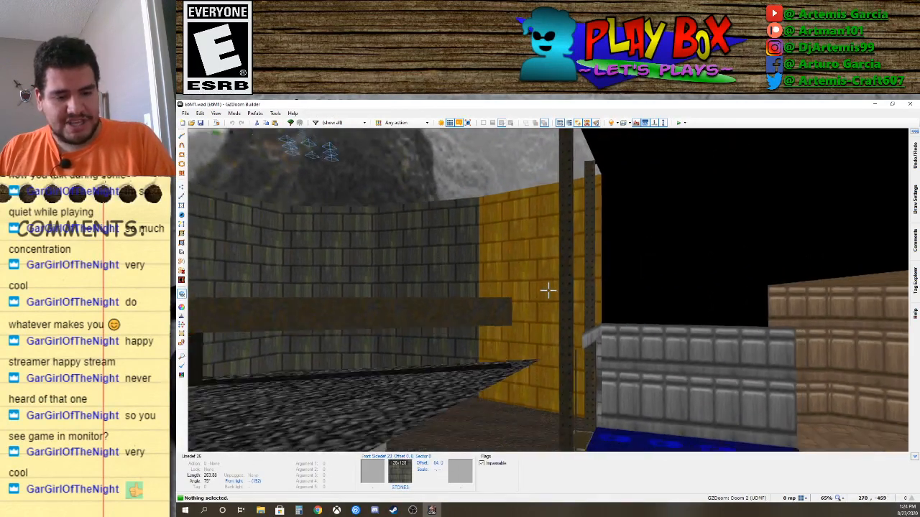
key(e)
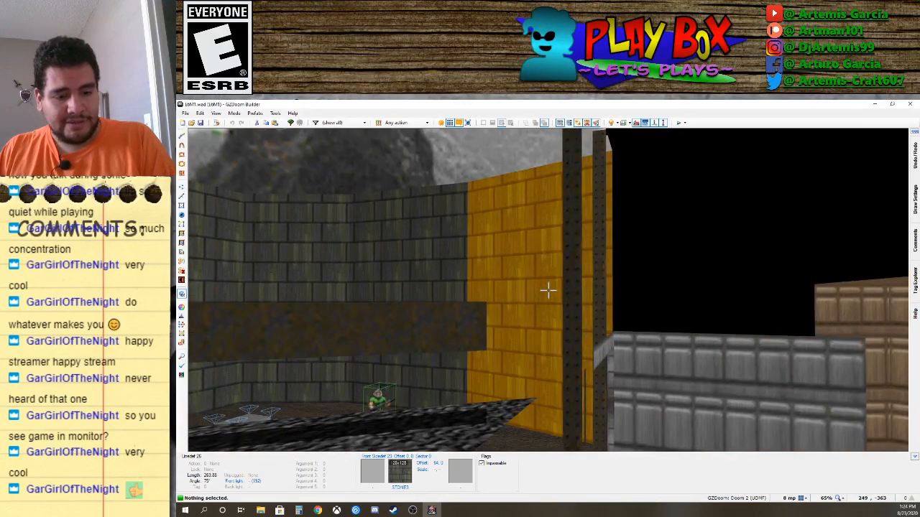
key(s)
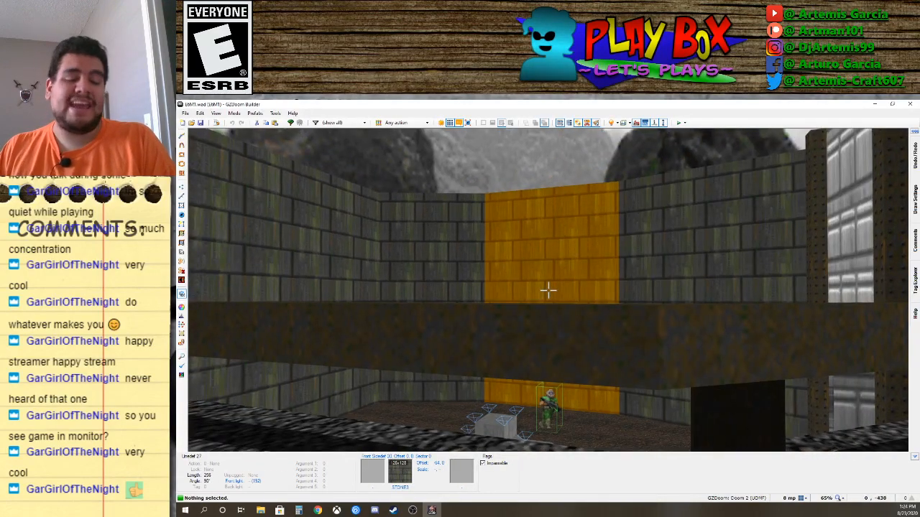
key(d)
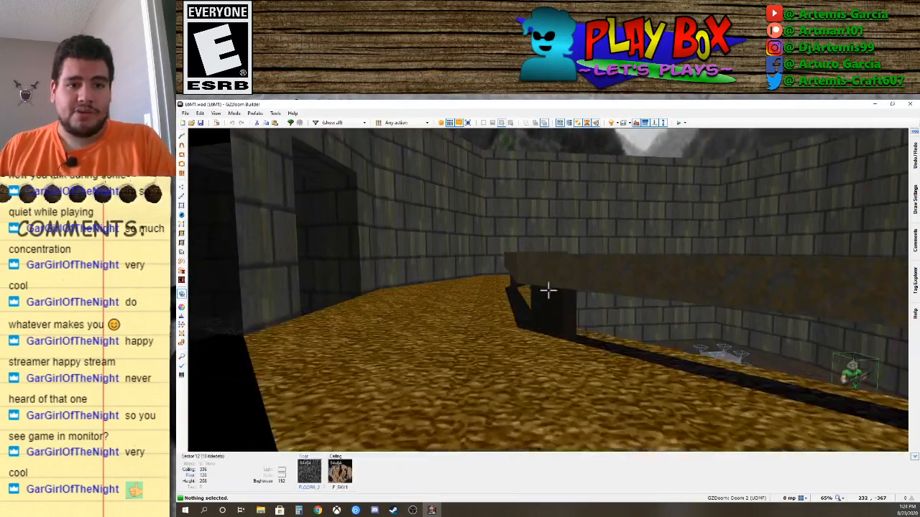
key(d)
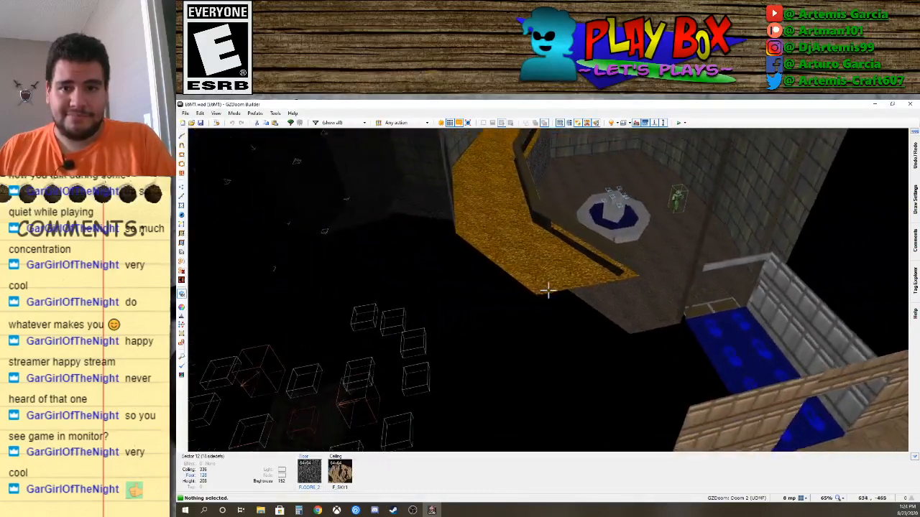
key(f)
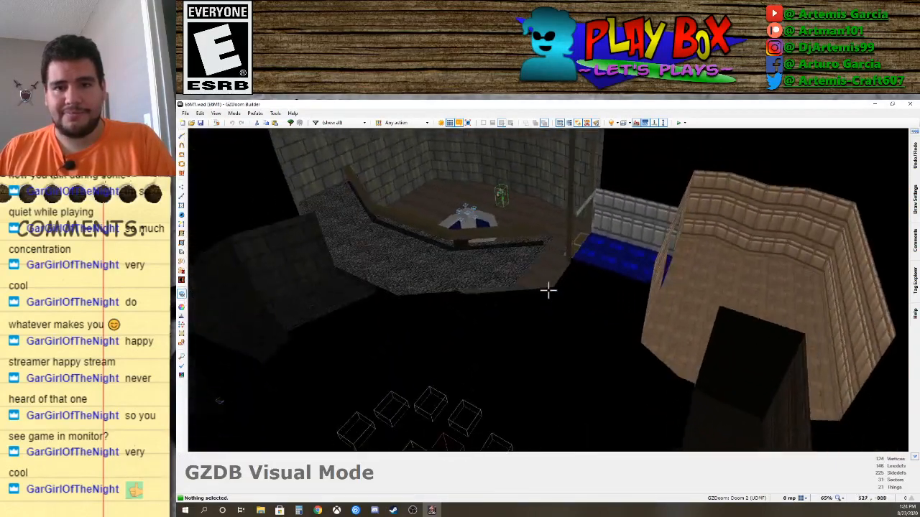
key(f)
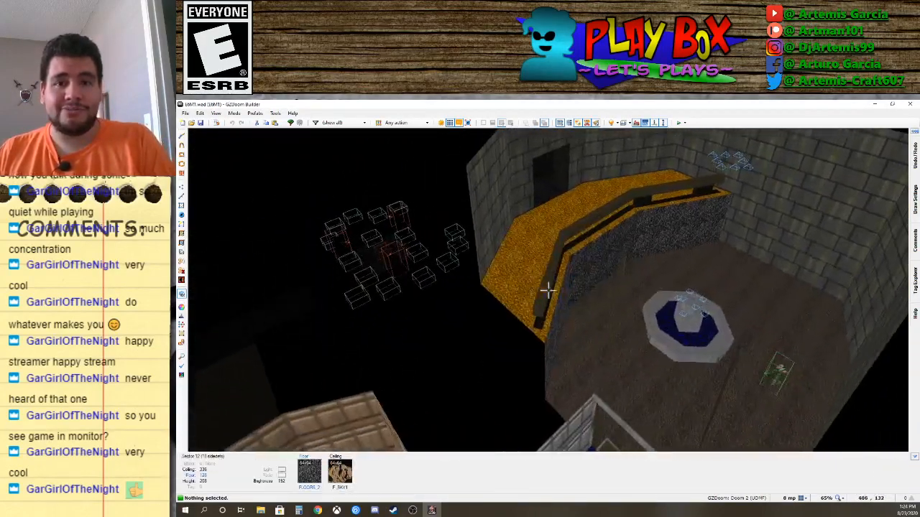
key(s)
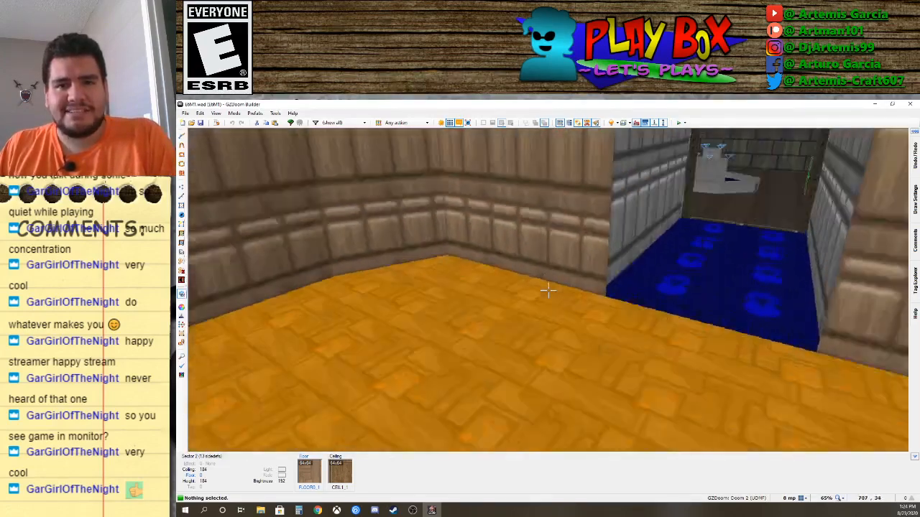
key(s)
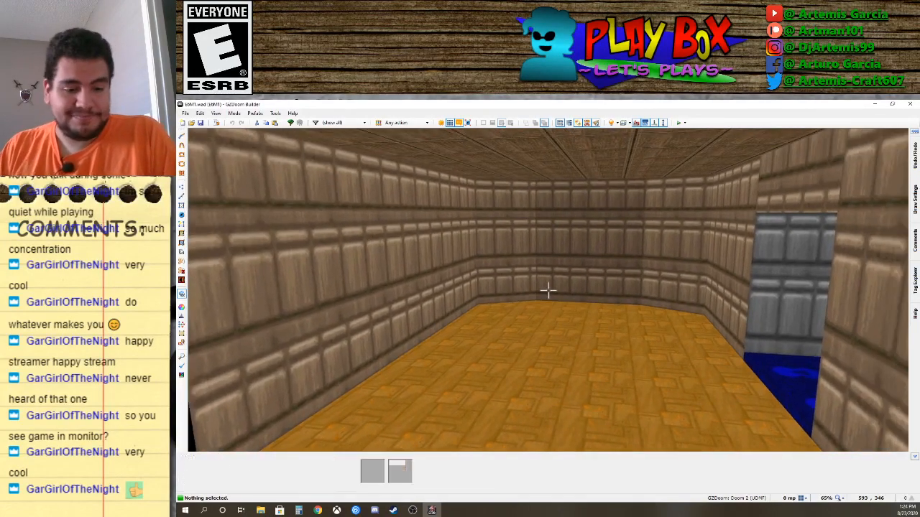
key(f)
key(f)
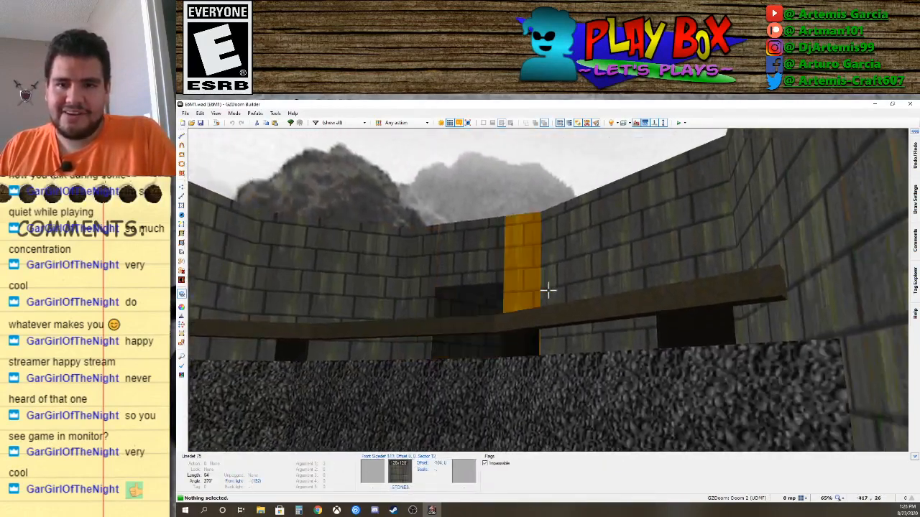
key(e)
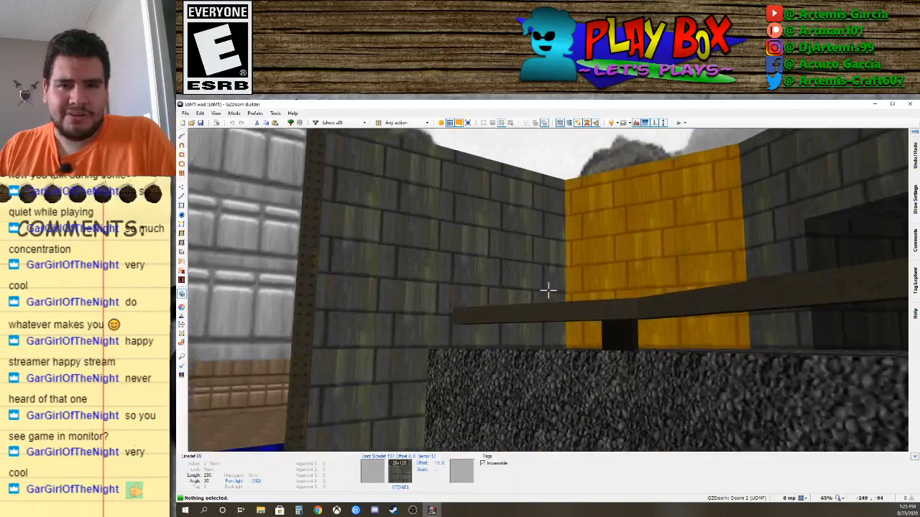
key(d)
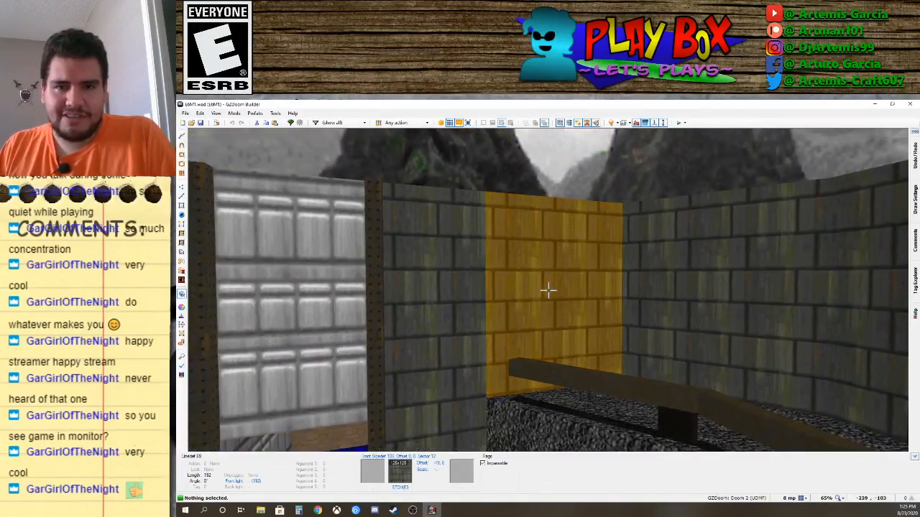
right_click(547, 290)
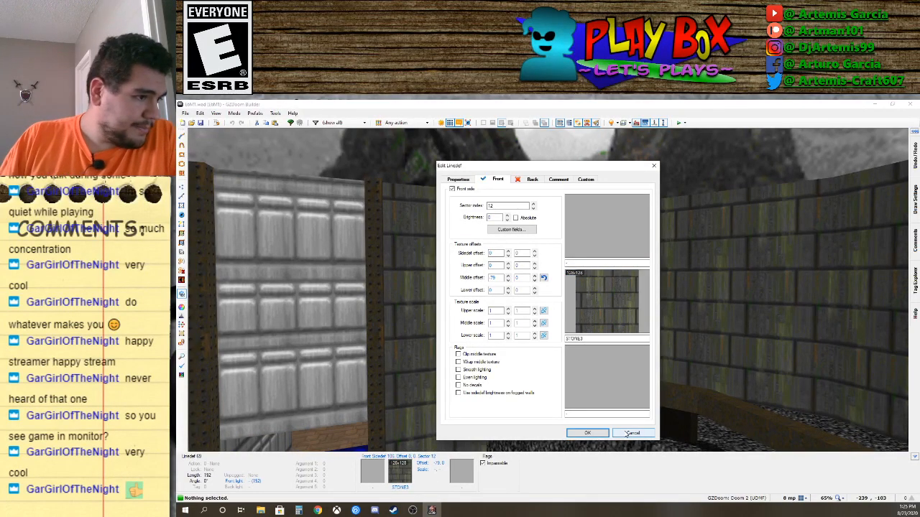
click(602, 290)
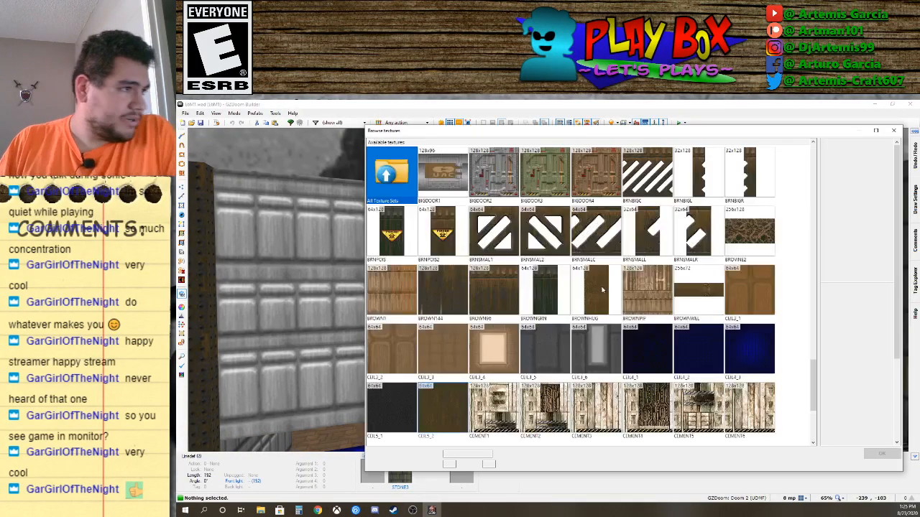
click(896, 136)
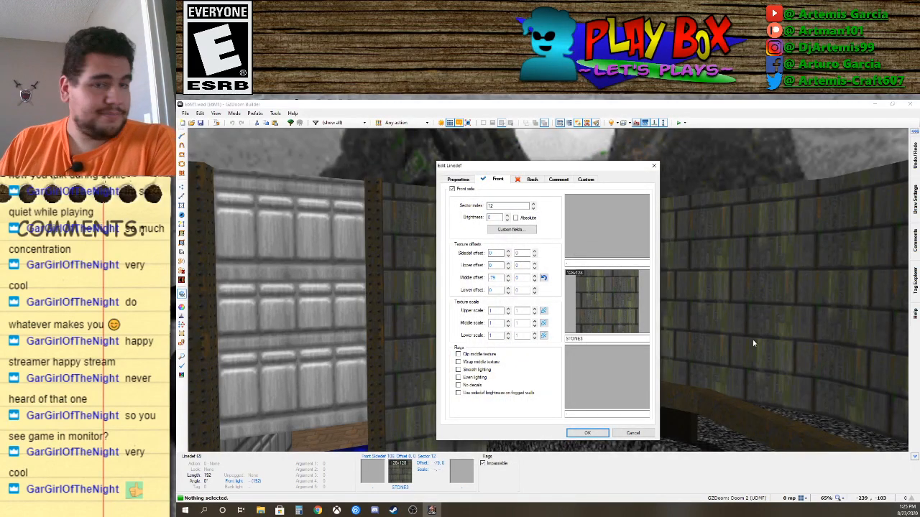
click(633, 433)
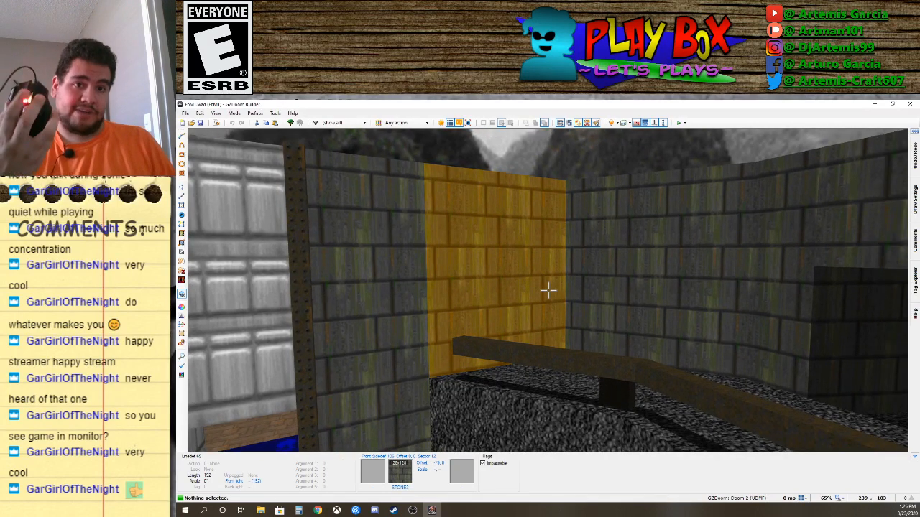
Browse textures for the highlighted stone wall's middle section, examining the Base, Outdoors, Flats and TEXTURE1 sets.
right_click(547, 290)
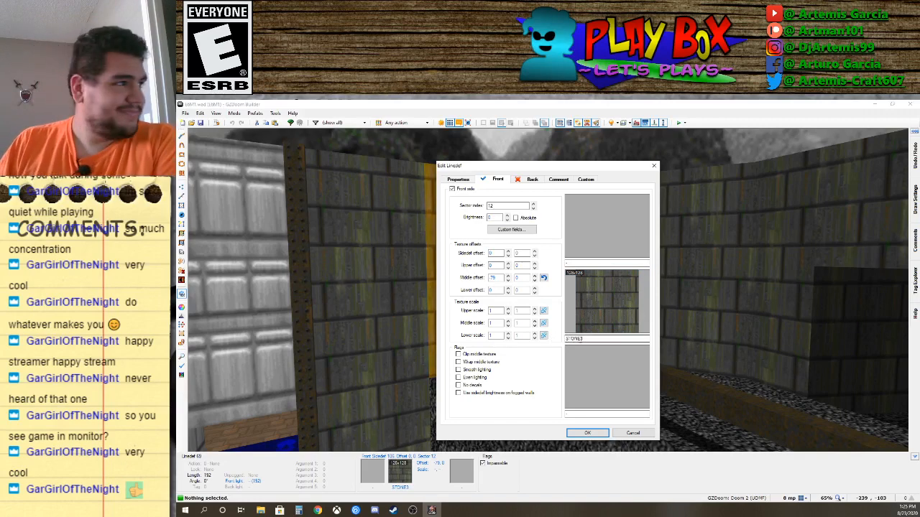
click(617, 297)
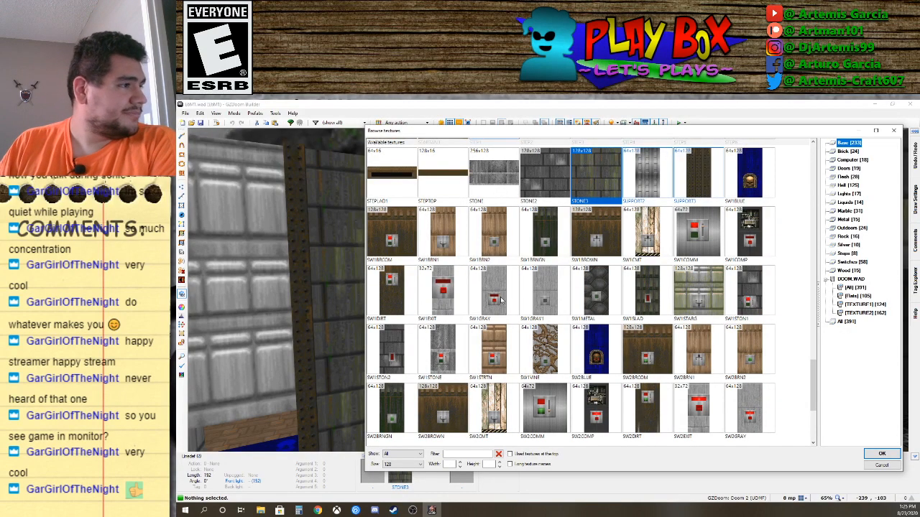
scroll(522, 306, down, 3)
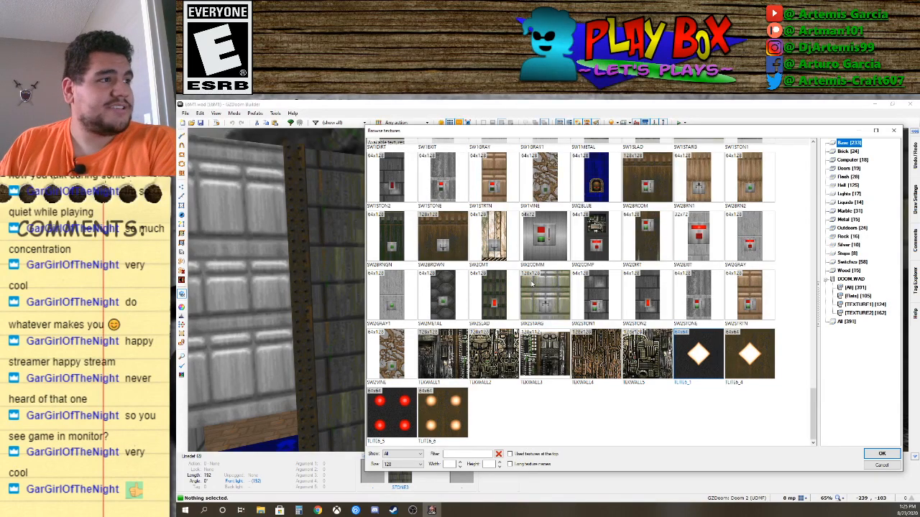
scroll(532, 284, up, 10)
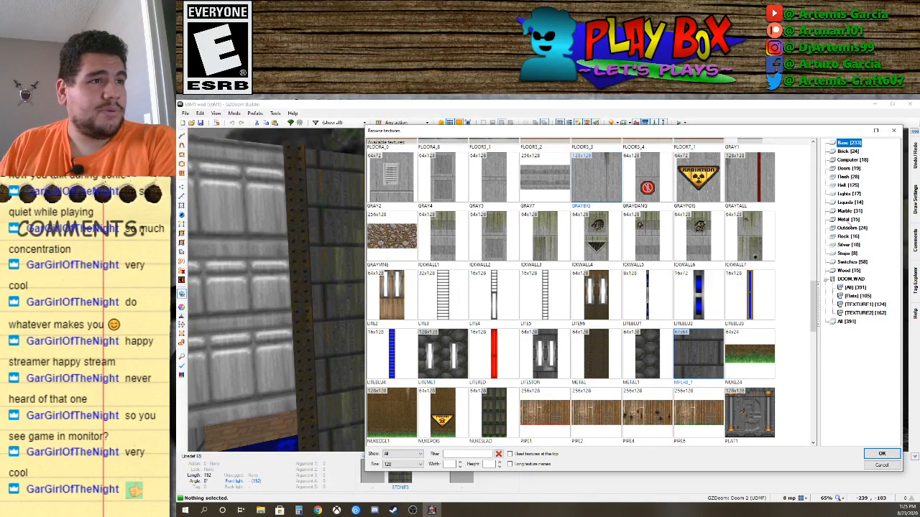
click(852, 228)
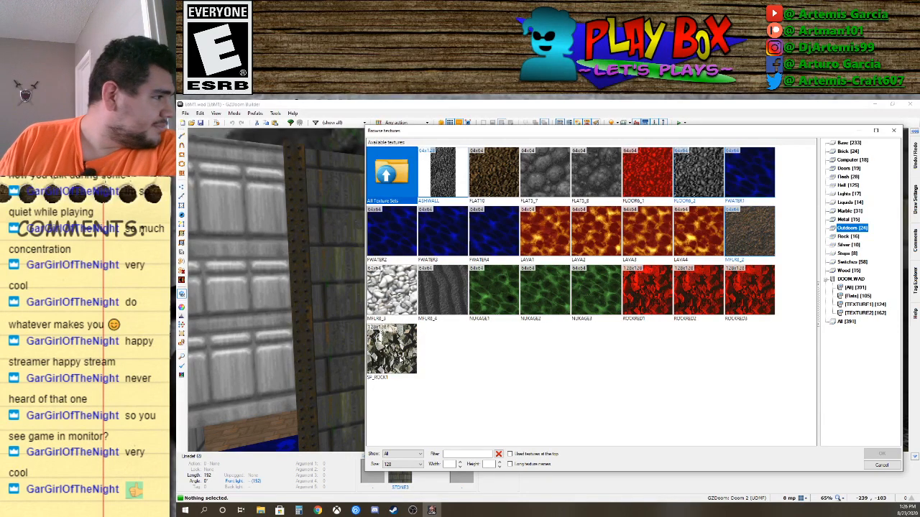
click(853, 296)
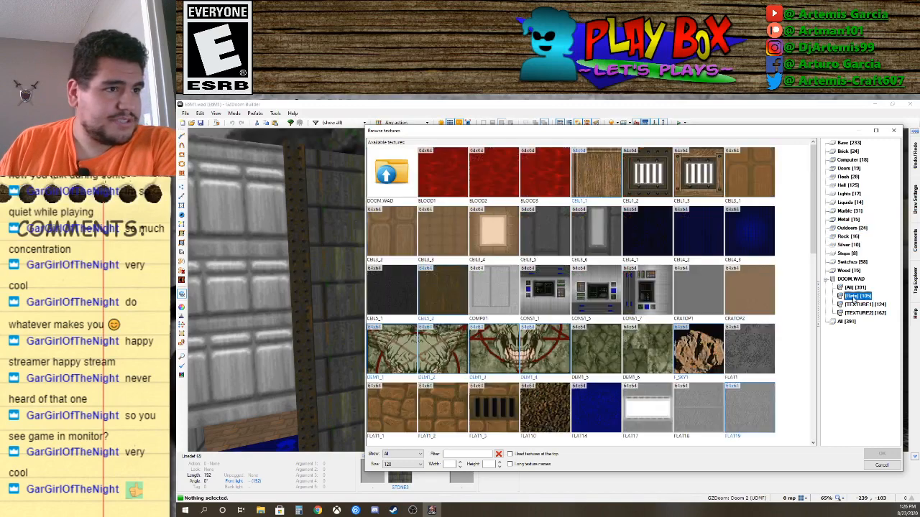
scroll(568, 315, down, 4)
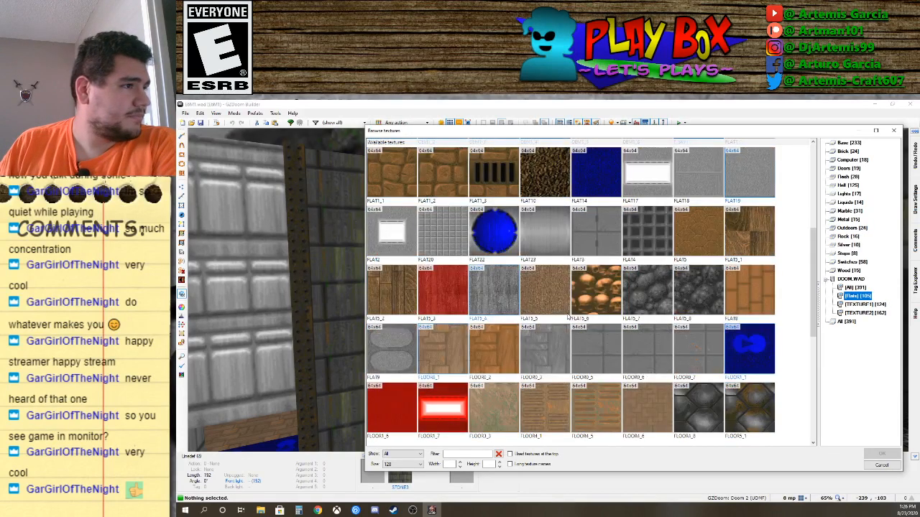
scroll(579, 313, down, 1)
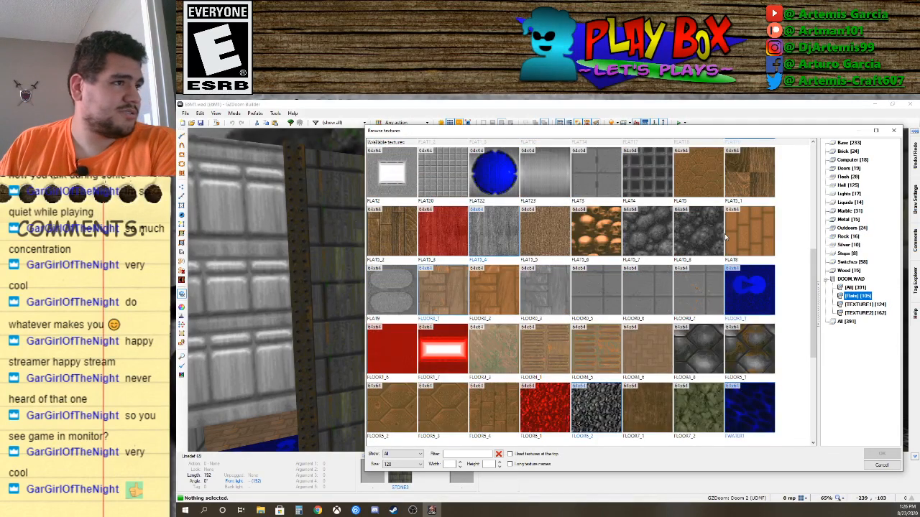
click(859, 304)
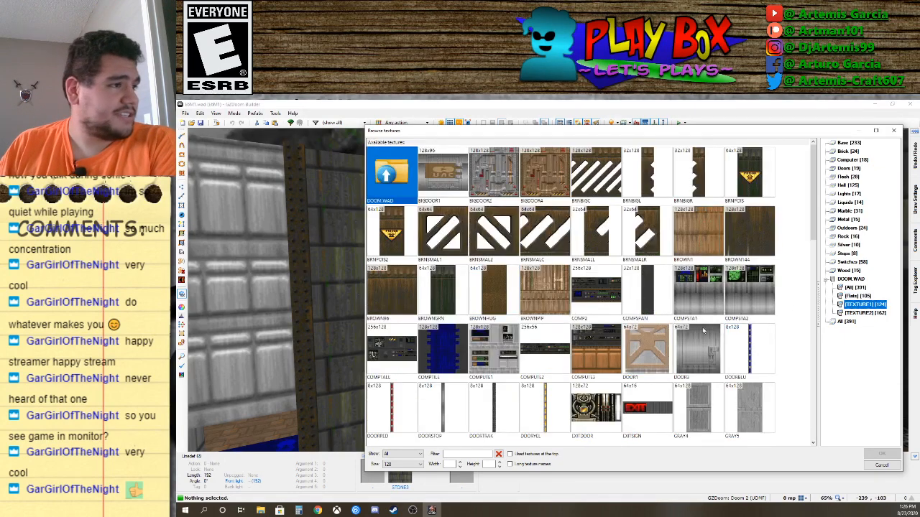
scroll(621, 305, down, 10)
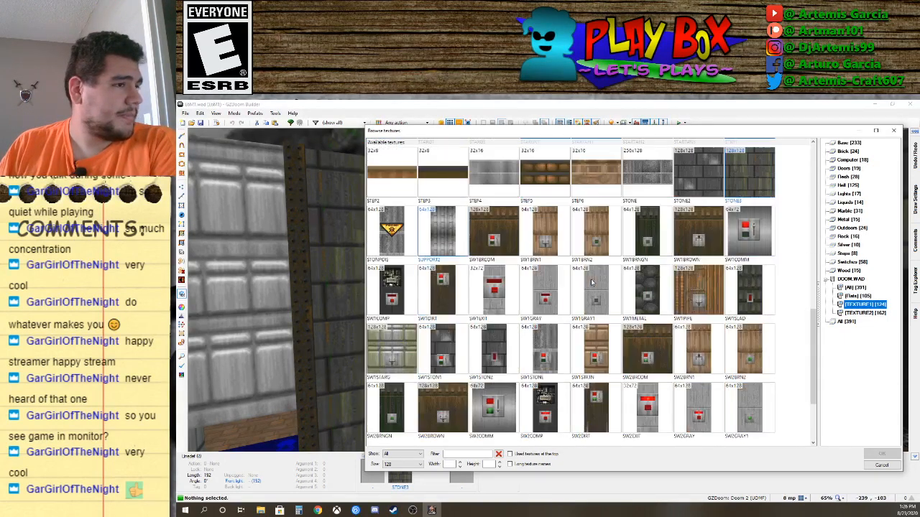
Replace the highlighted stone wall's middle texture with ASHWALL from the TEXTURE2 set of DOOM.WAD.
click(866, 313)
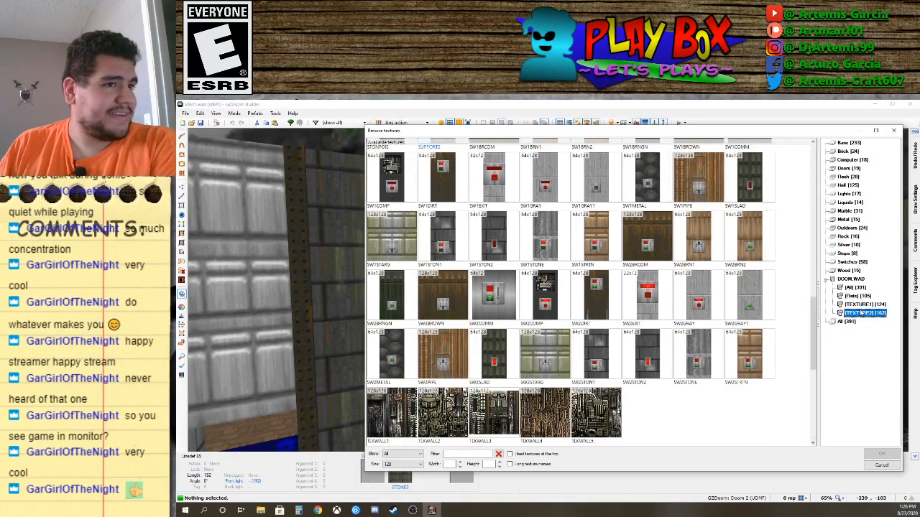
scroll(659, 289, down, 6)
scroll(658, 288, down, 10)
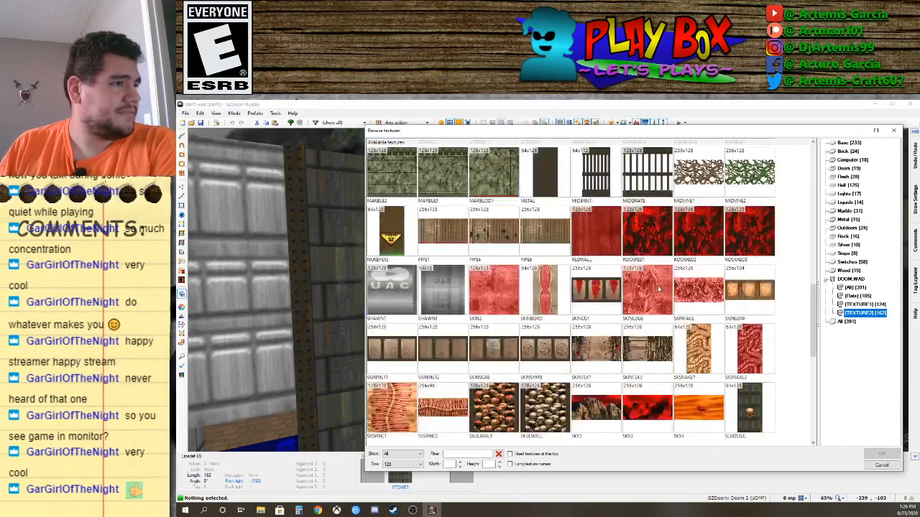
scroll(658, 288, up, 3)
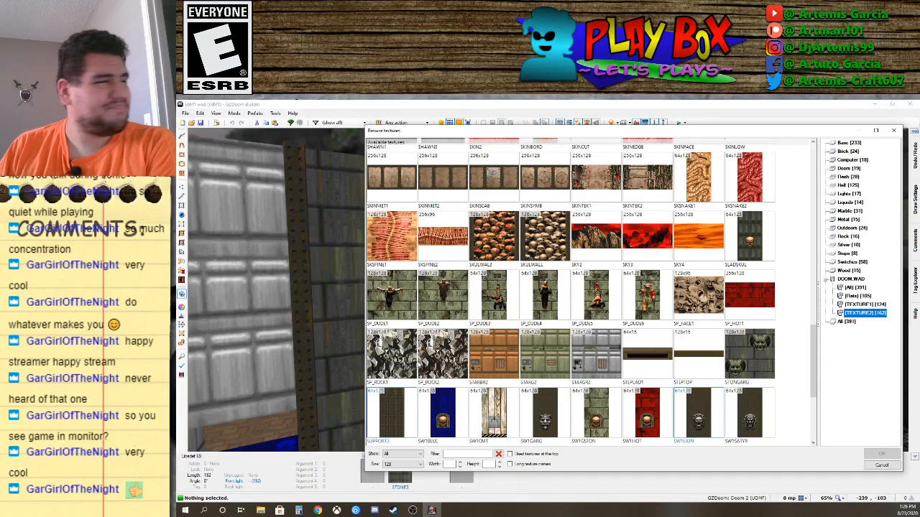
scroll(445, 360, up, 5)
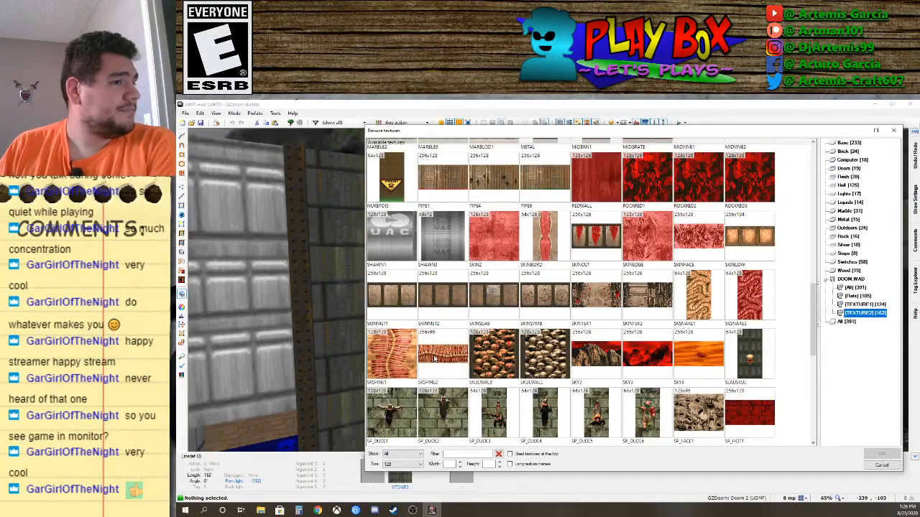
scroll(445, 359, up, 5)
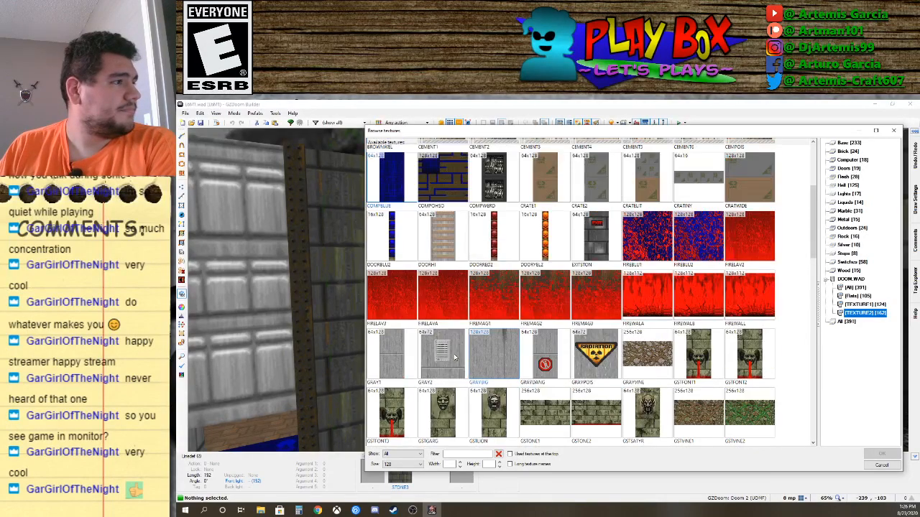
scroll(455, 351, up, 3)
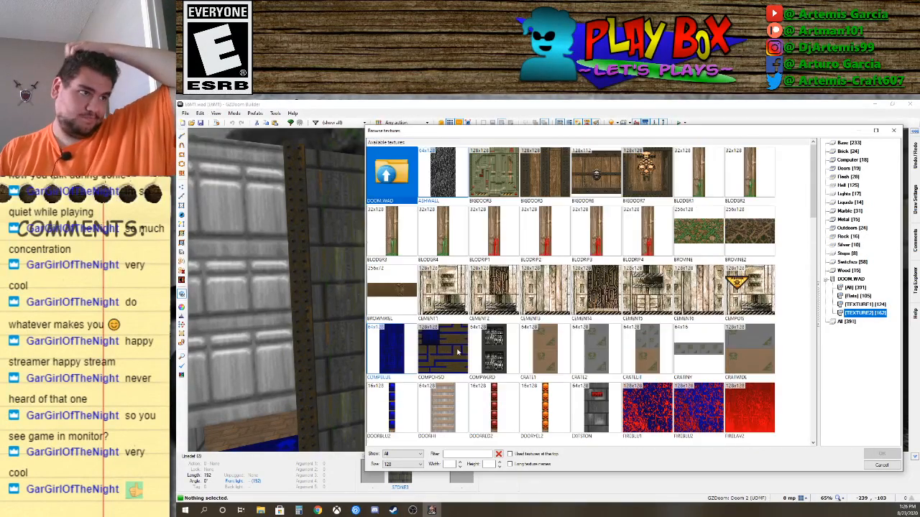
double_click(442, 173)
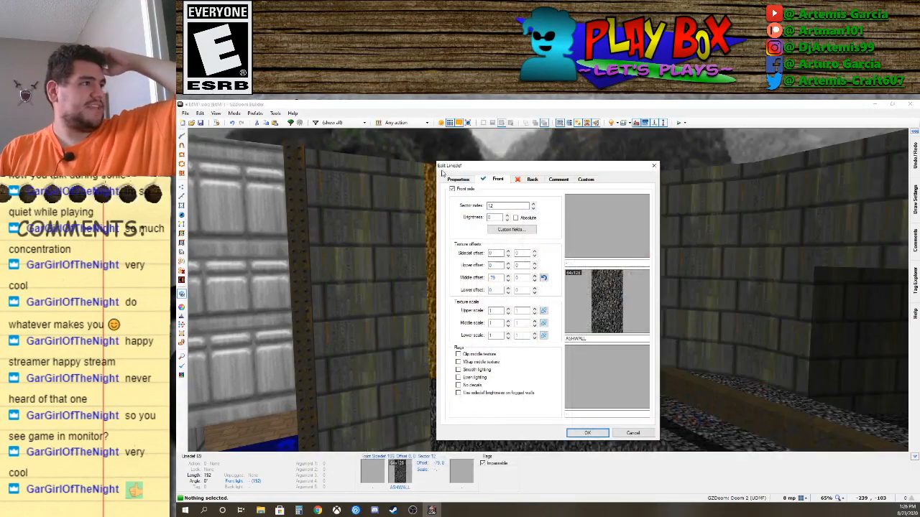
click(587, 433)
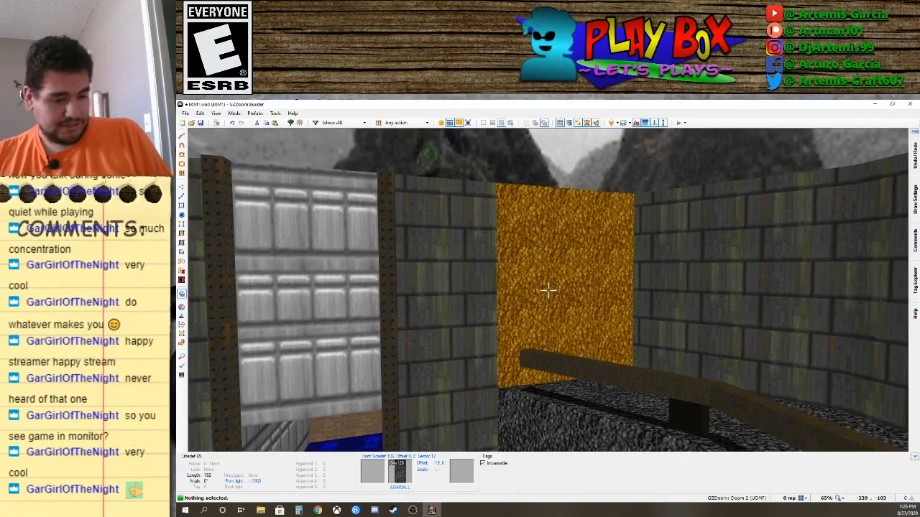
Paste the ASHWALL texture onto the adjoining courtyard walls and around the dark doorway, and return to the 2D map in Vertices Mode.
key(ctrl+v)
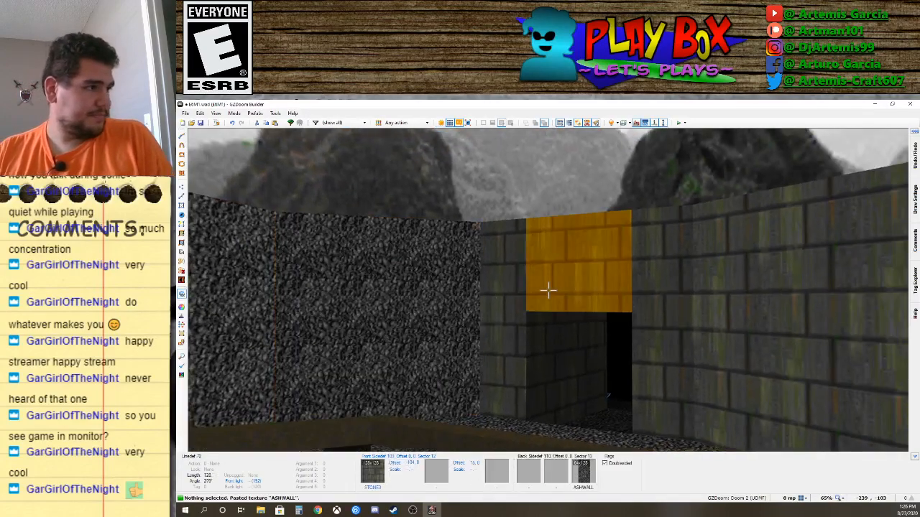
key(ctrl+v)
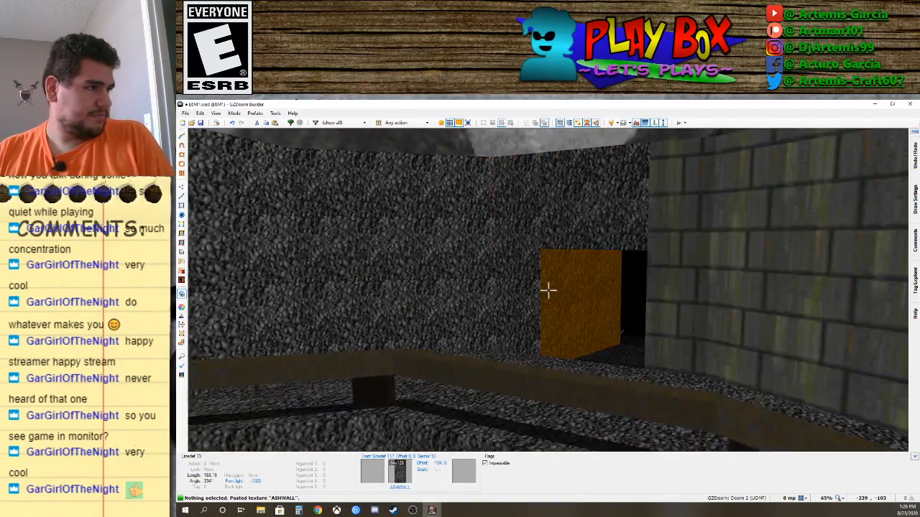
key(ctrl+v)
key(ctrl+v)
key(ctrl+v)
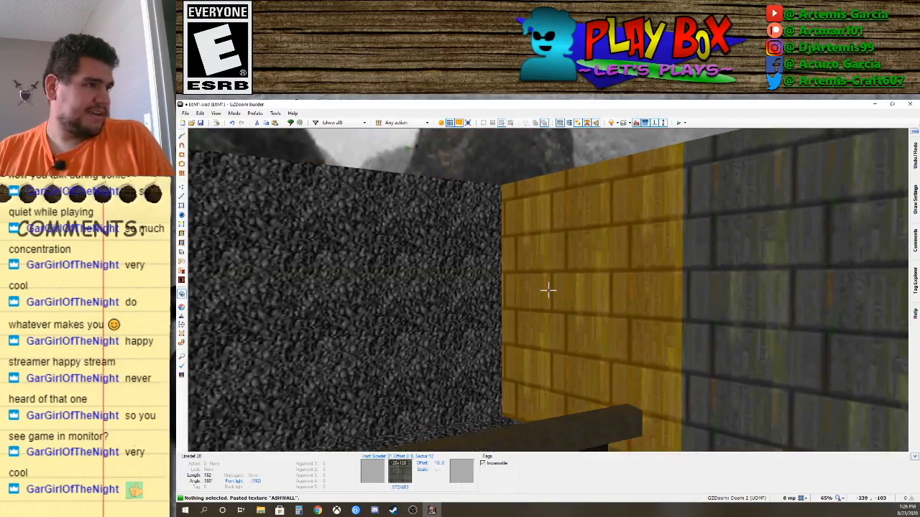
key(ctrl+v)
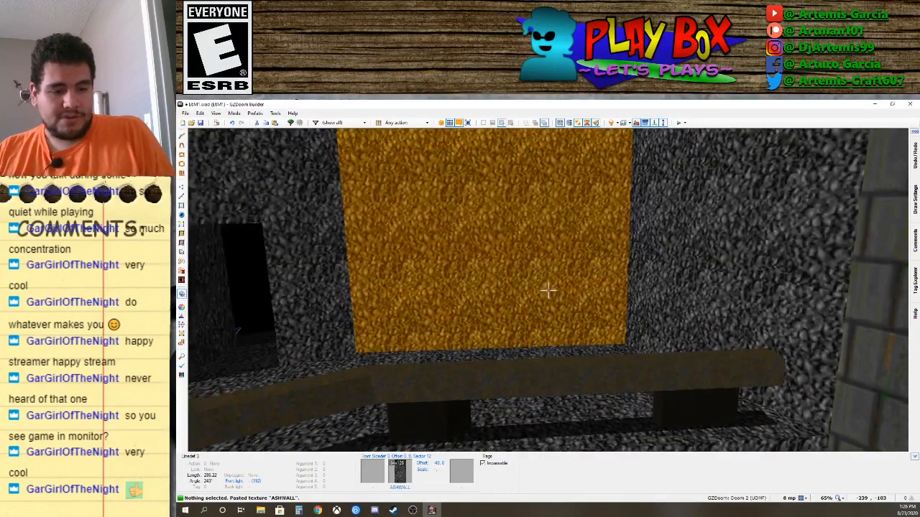
key(q)
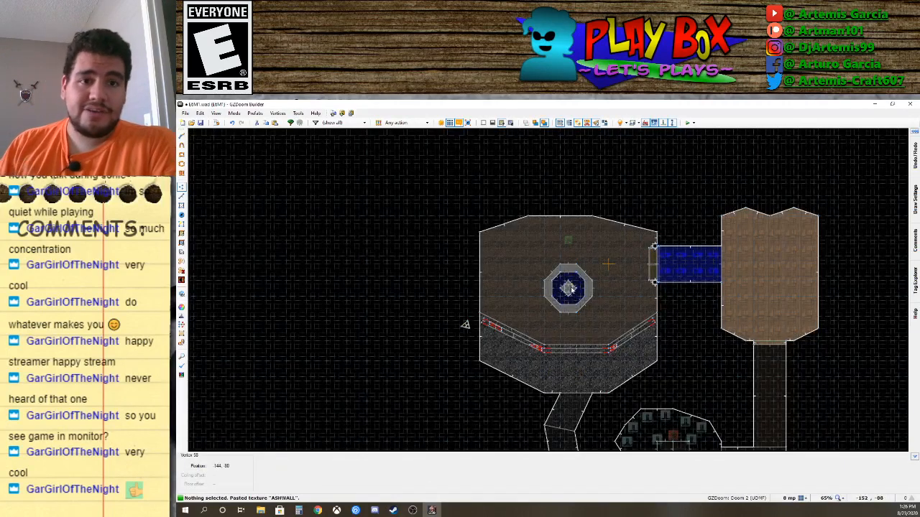
key(v)
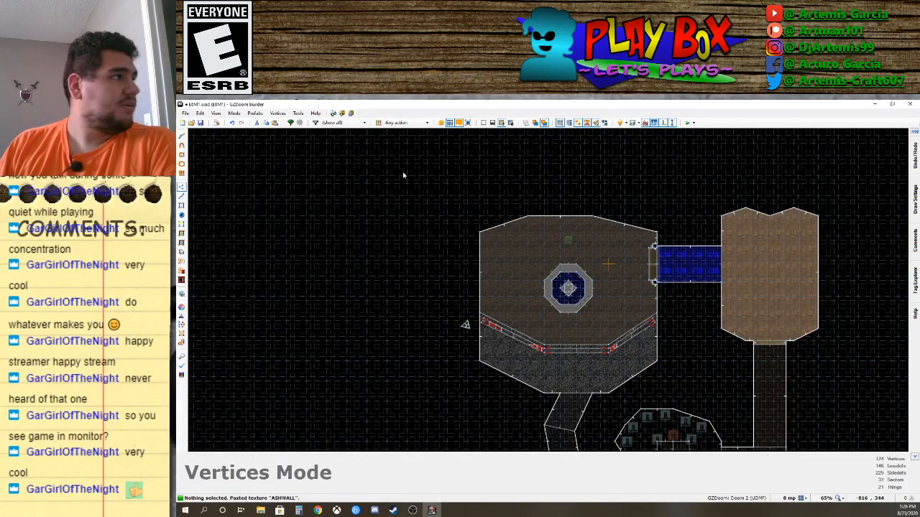
Examine the key bindings in the Controls preferences, particularly the Visual Modes actions for copying, pasting and moving textures.
click(302, 117)
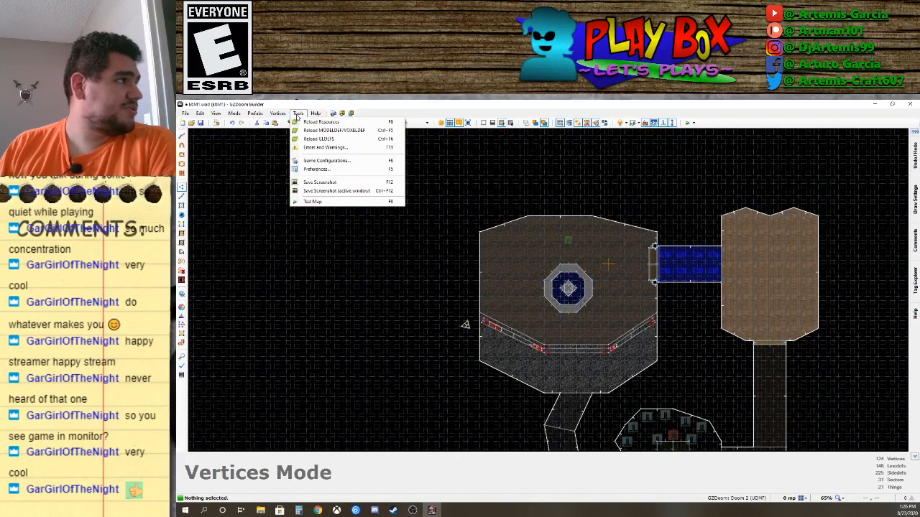
click(318, 169)
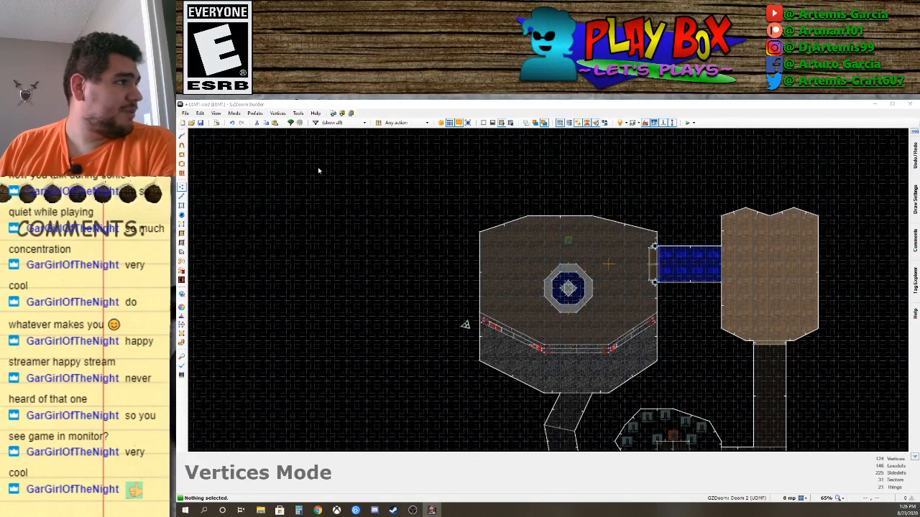
click(479, 201)
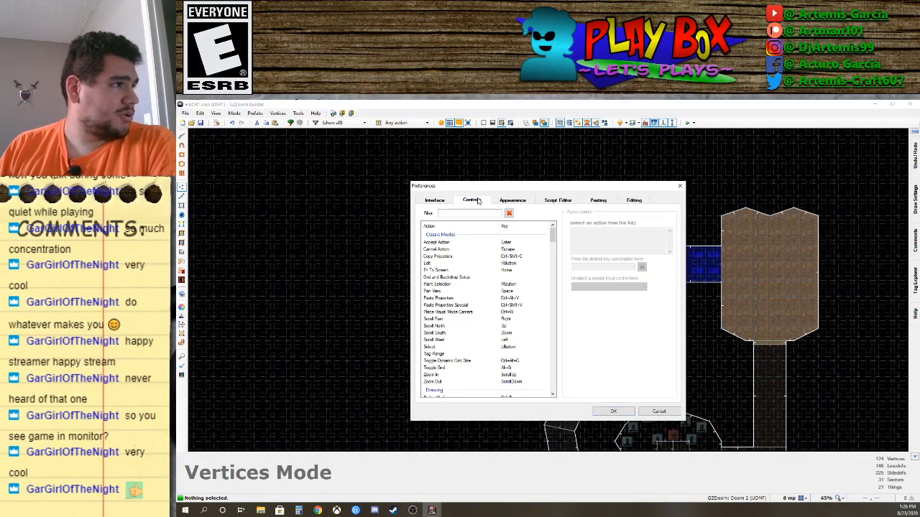
scroll(476, 291, down, 5)
scroll(476, 300, down, 8)
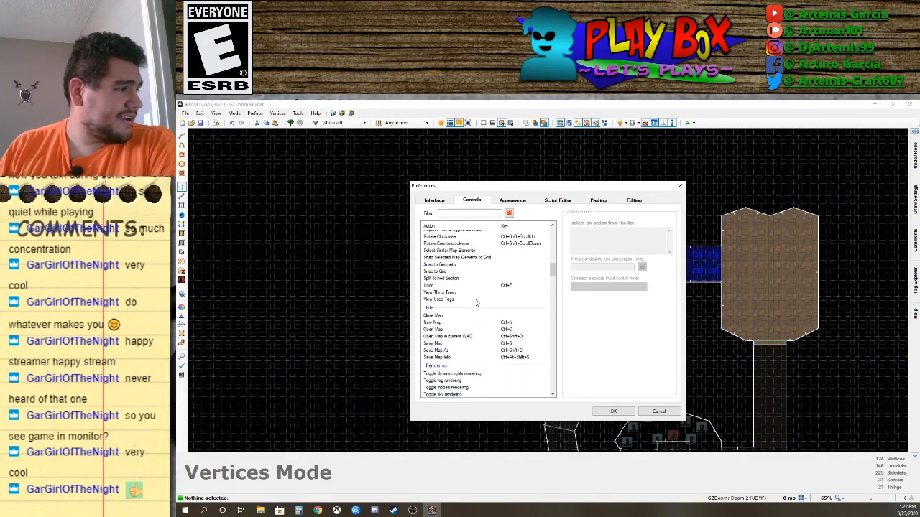
drag(554, 292, 553, 393)
scroll(447, 346, up, 3)
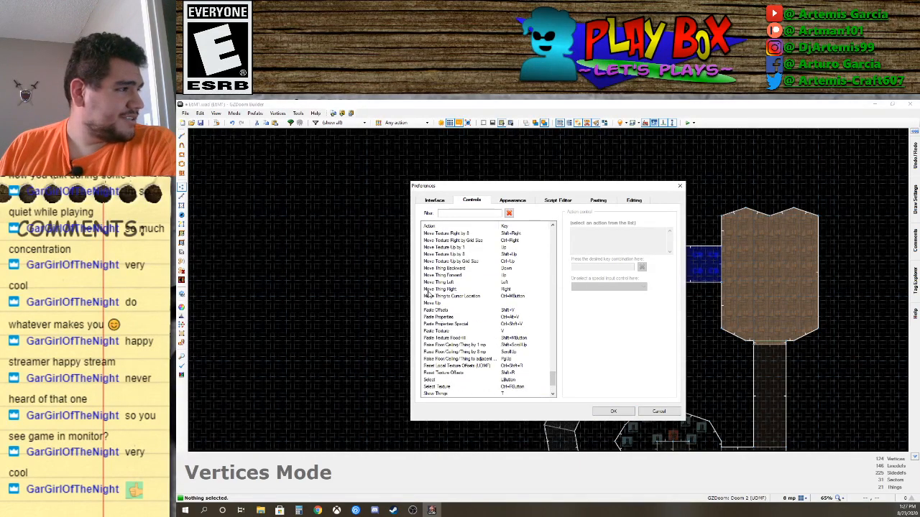
scroll(439, 297, up, 15)
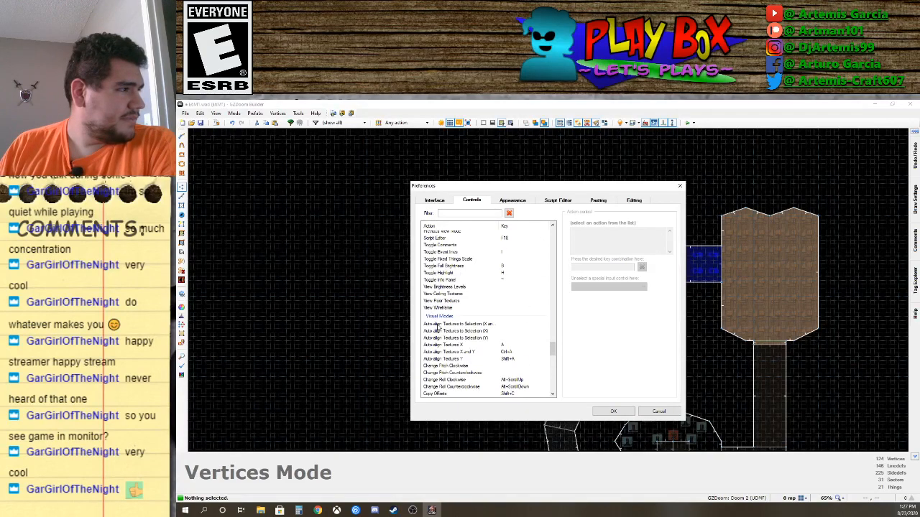
scroll(462, 356, down, 6)
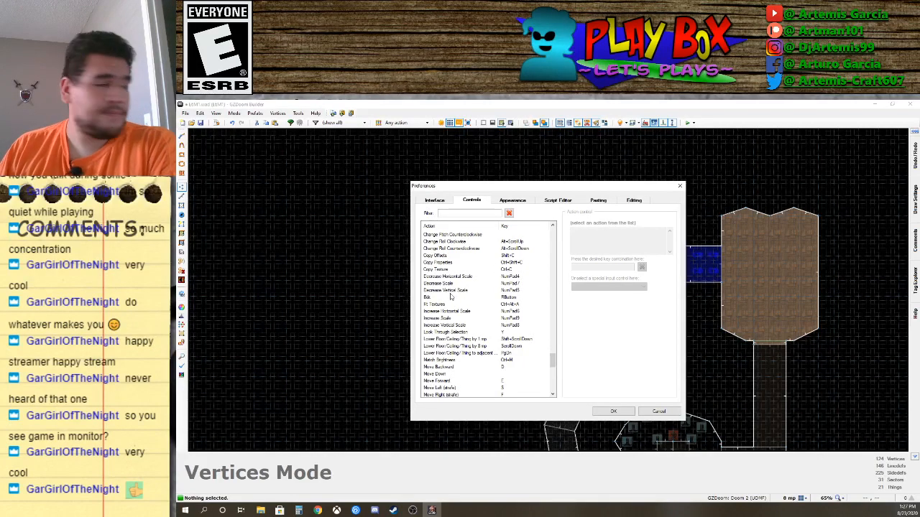
scroll(451, 297, down, 10)
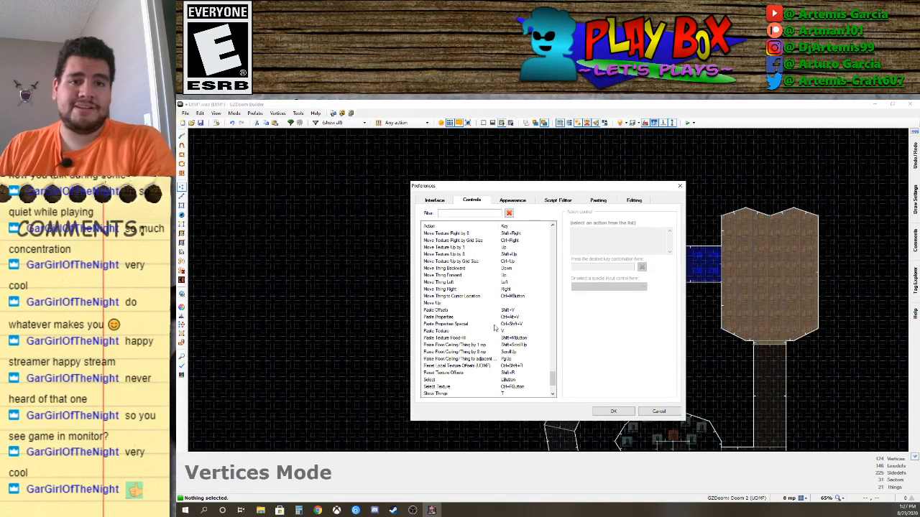
click(622, 413)
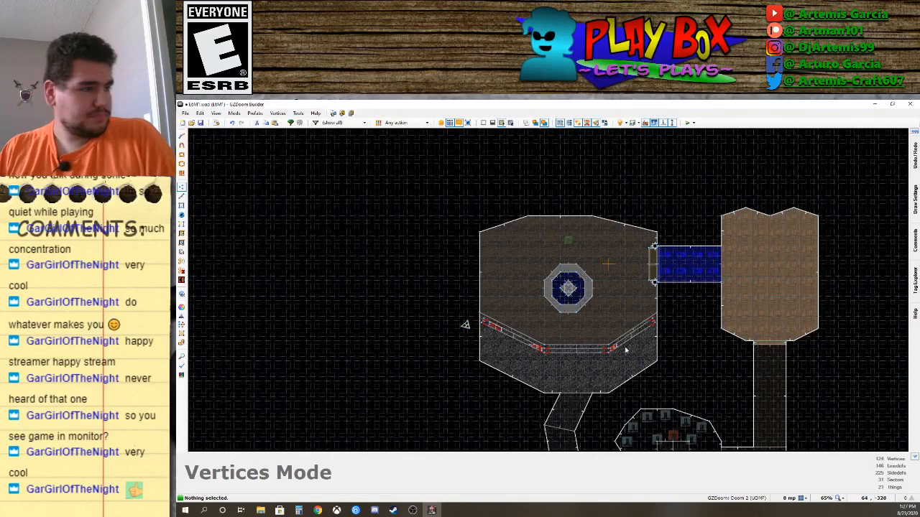
Enter Visual Mode and paste the ASHWALL texture onto the stone wall just inside the dark doorway.
key(w)
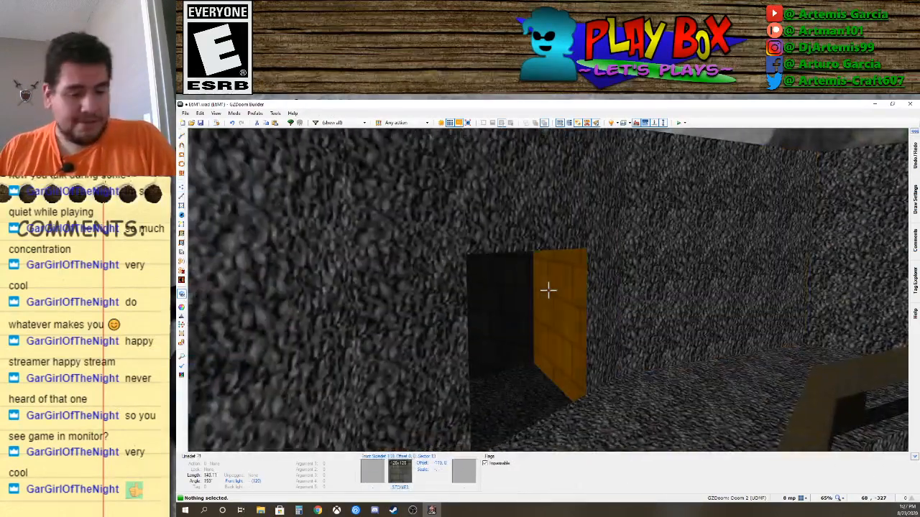
key(ctrl+v)
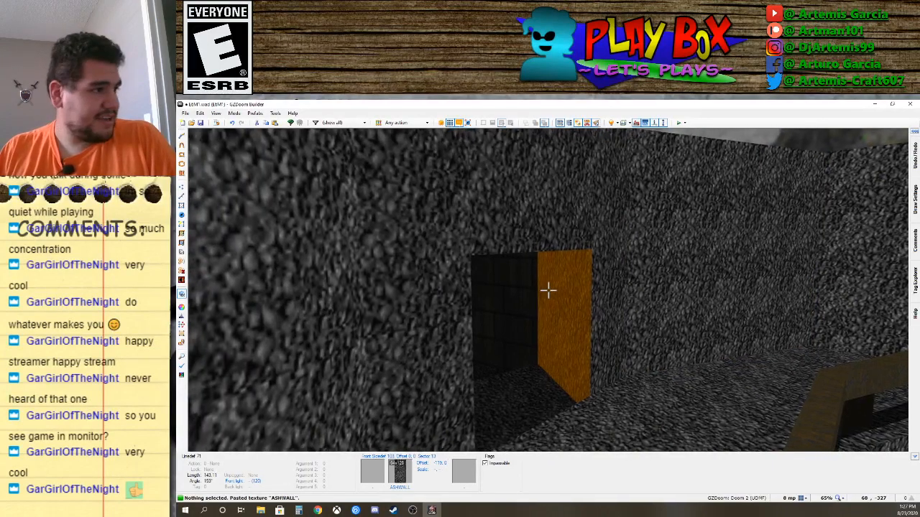
key(e)
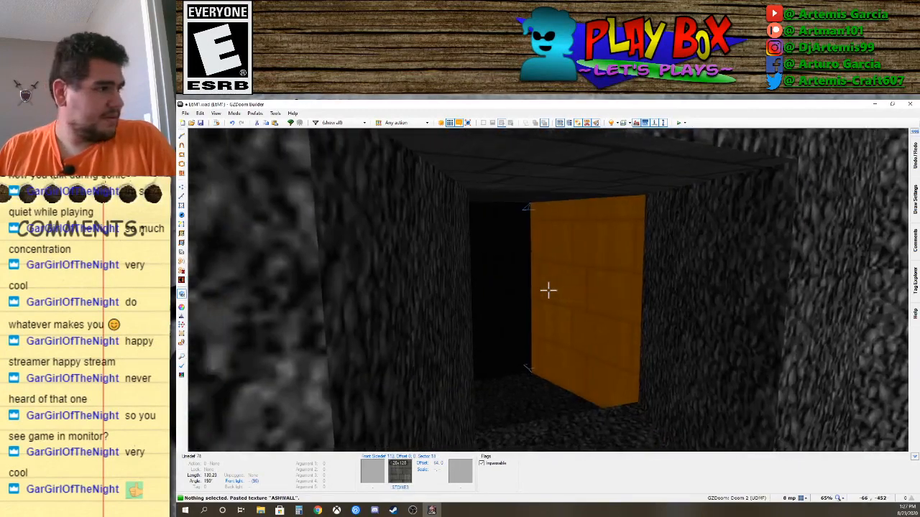
key(d)
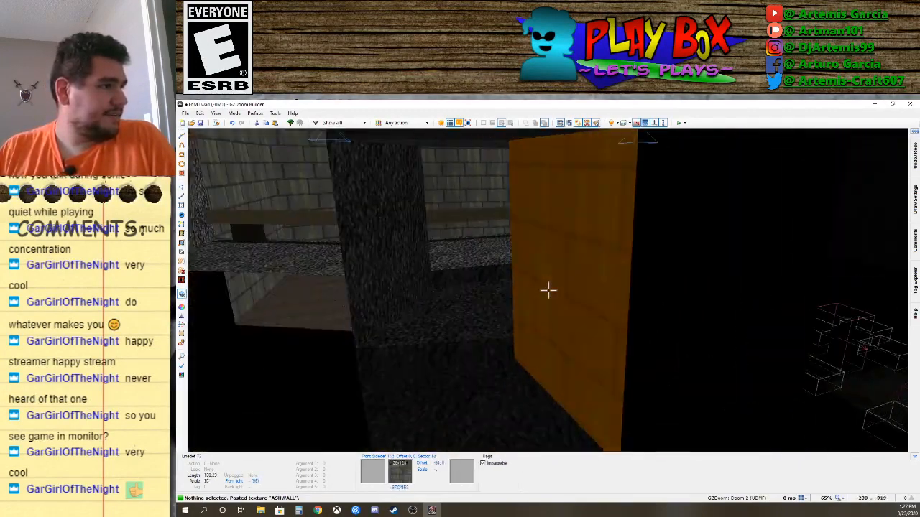
Fly around the fountain courtyard to examine its sky, stone walls, raised ledge and the retextured wall section.
key(s)
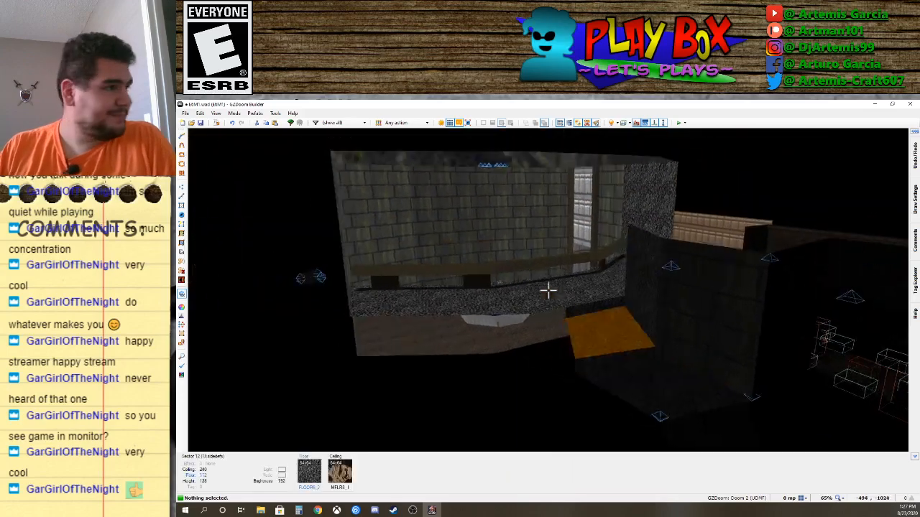
key(e)
key(e)
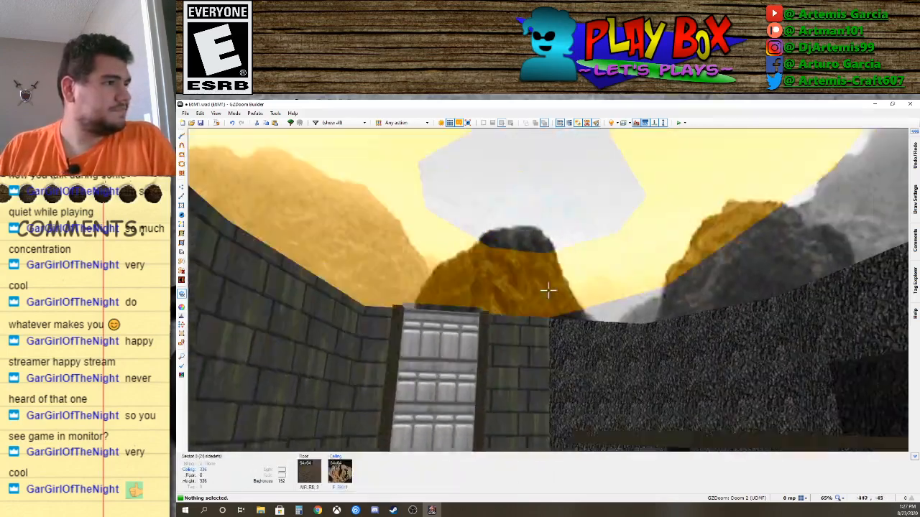
key(d)
key(f)
key(d)
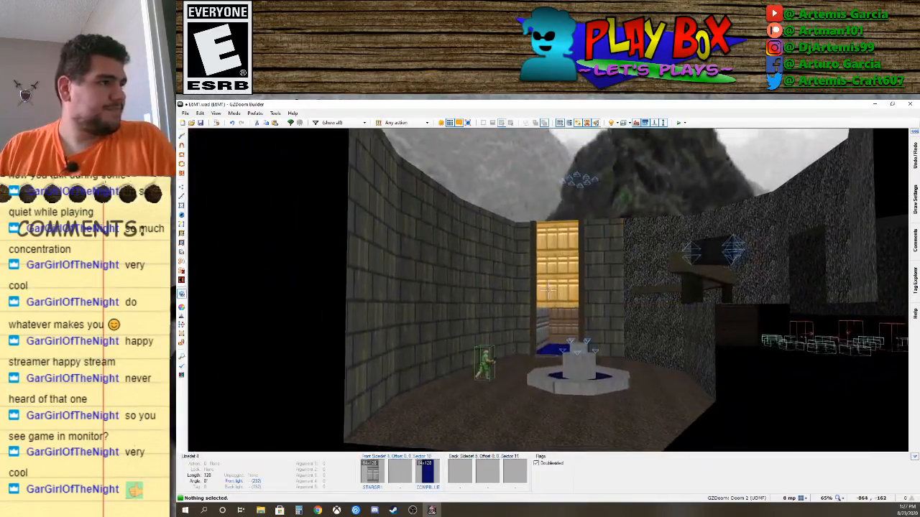
key(f)
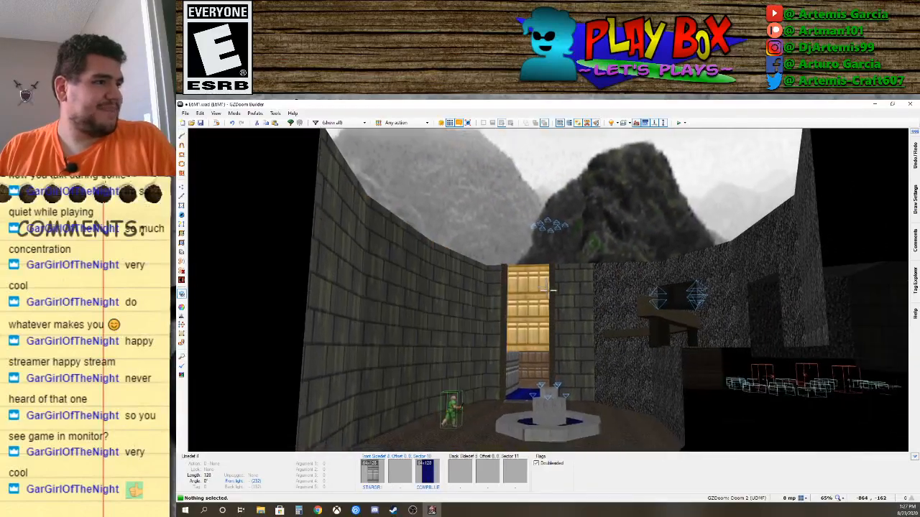
key(d)
key(e)
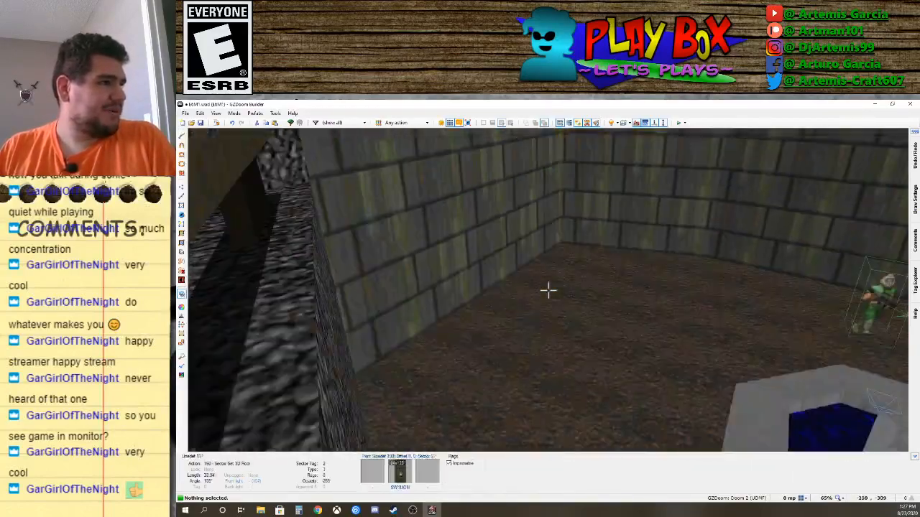
key(d)
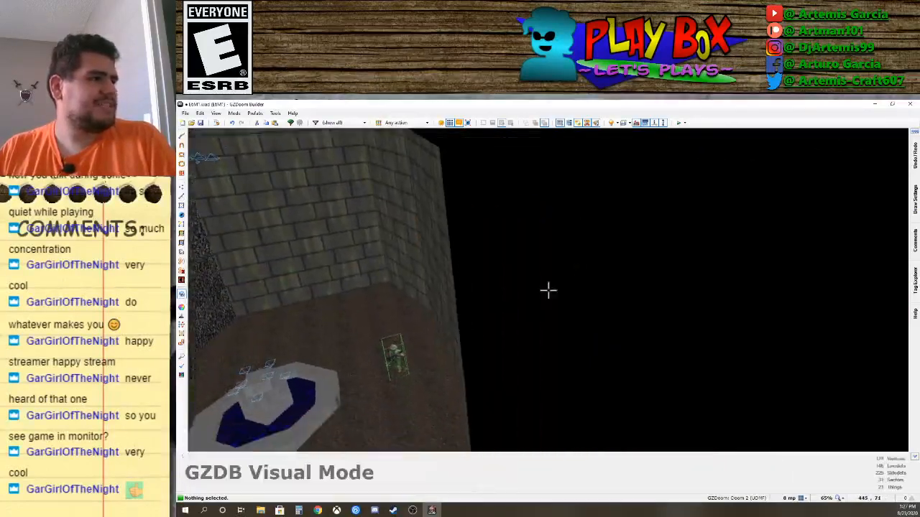
key(s)
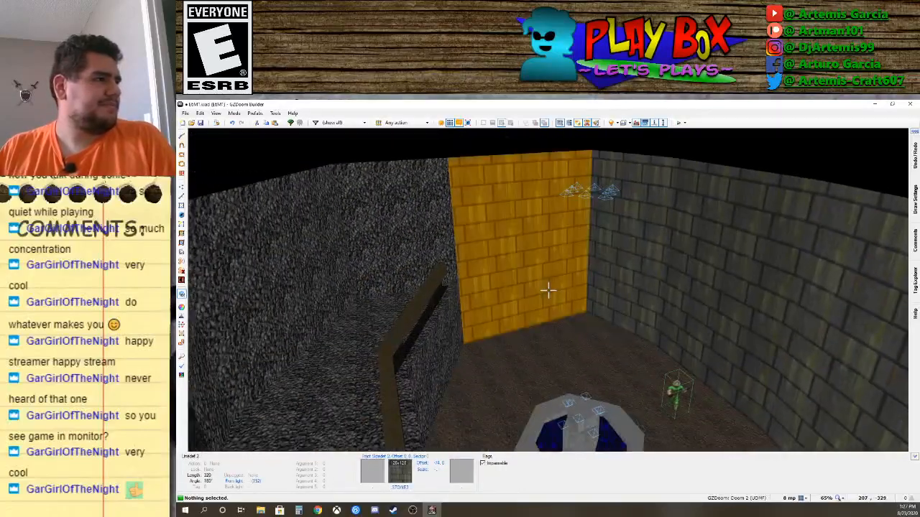
key(d)
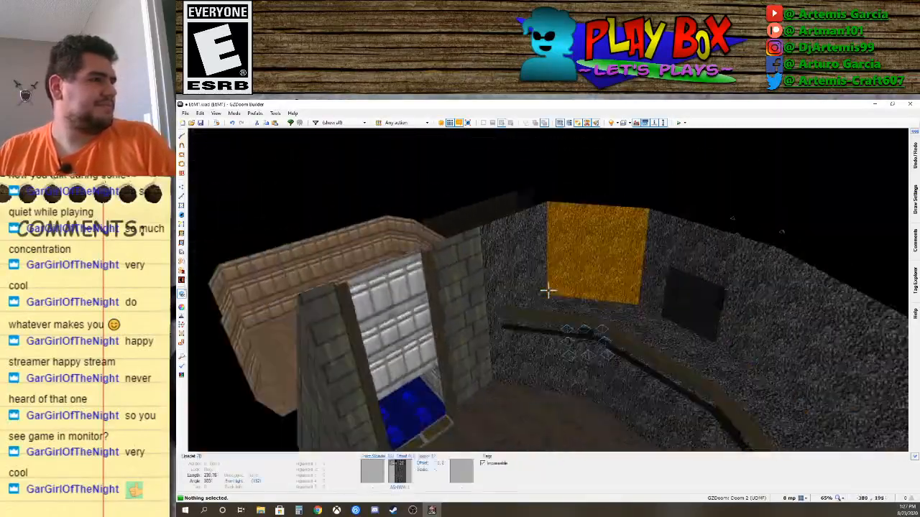
Fly through the blue-floored passage to examine the brown room's walls, floor and ceiling.
key(w)
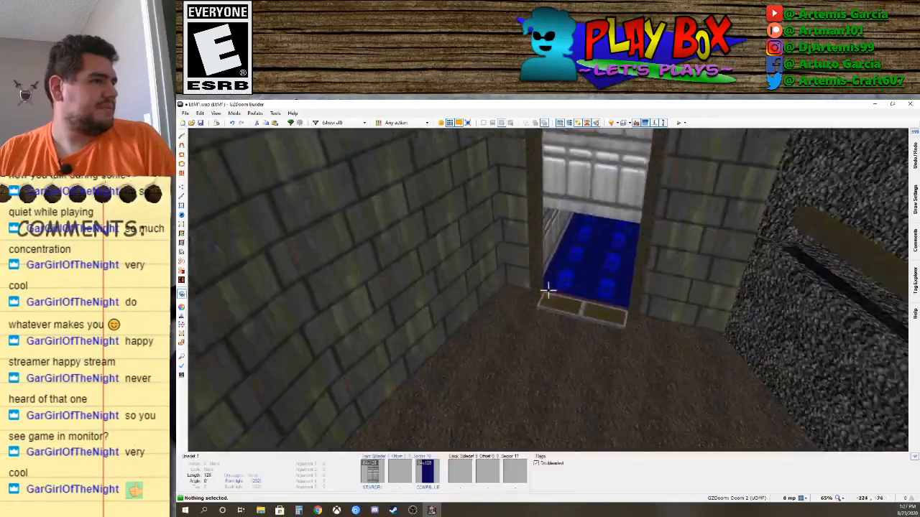
key(w)
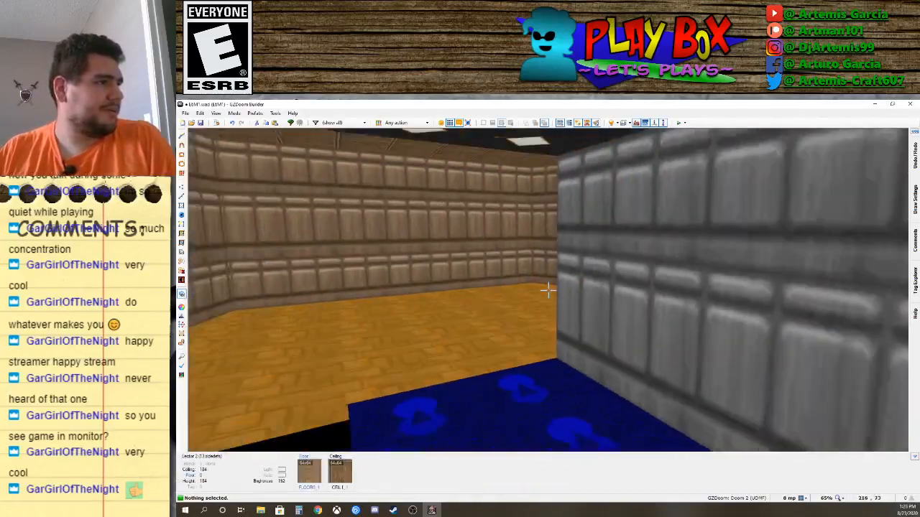
key(d)
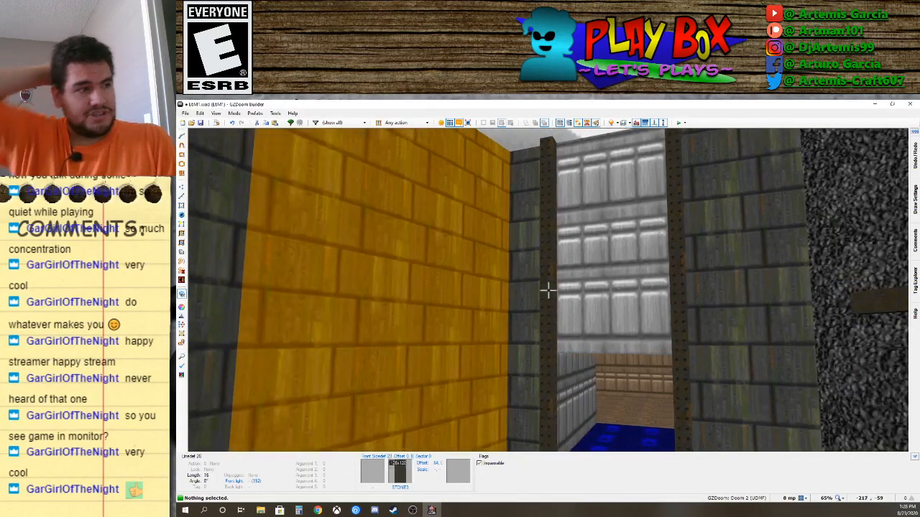
key(w)
key(d)
key(w)
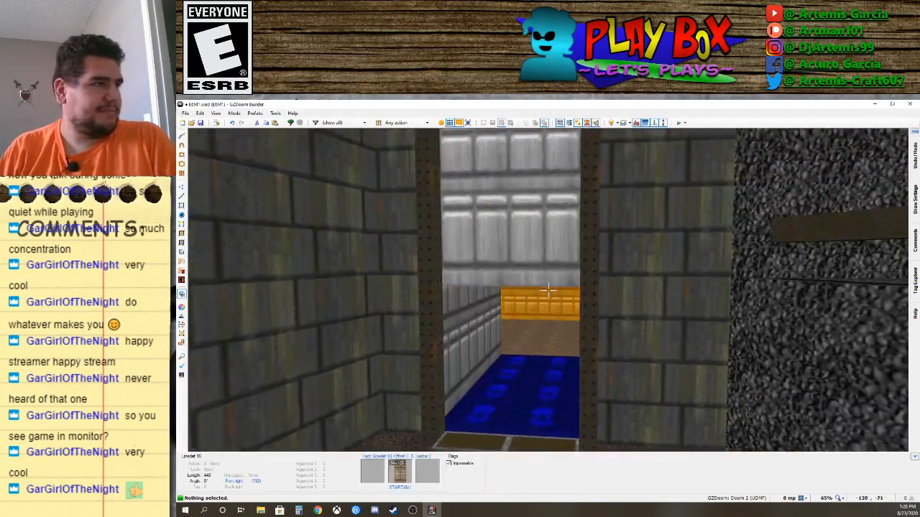
key(d)
key(s)
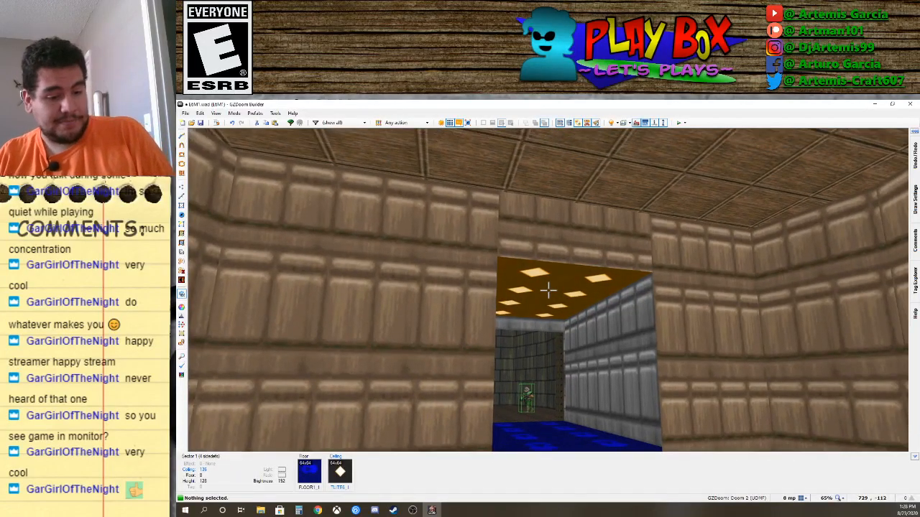
Copy the blue-floored passage's lighted ceiling texture onto the brown room's ceiling and return to the 2D map.
key(ctrl+c)
key(ctrl+v)
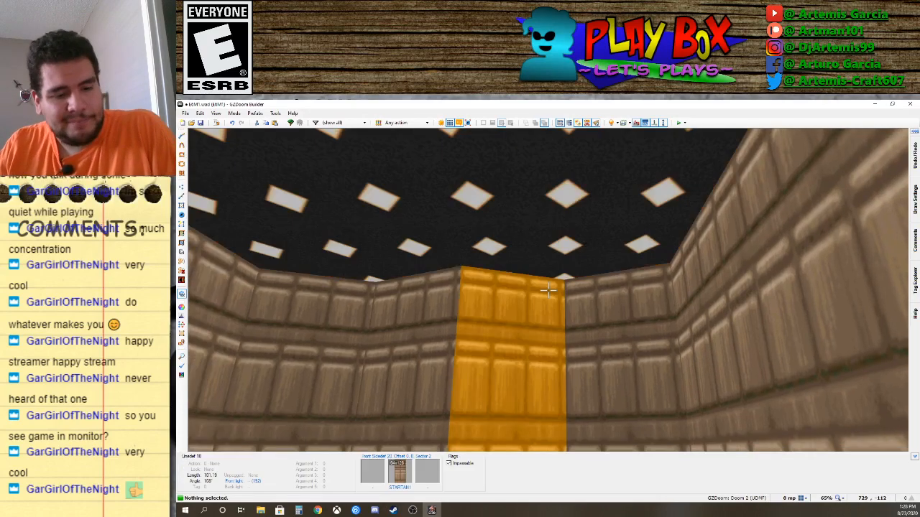
key(q)
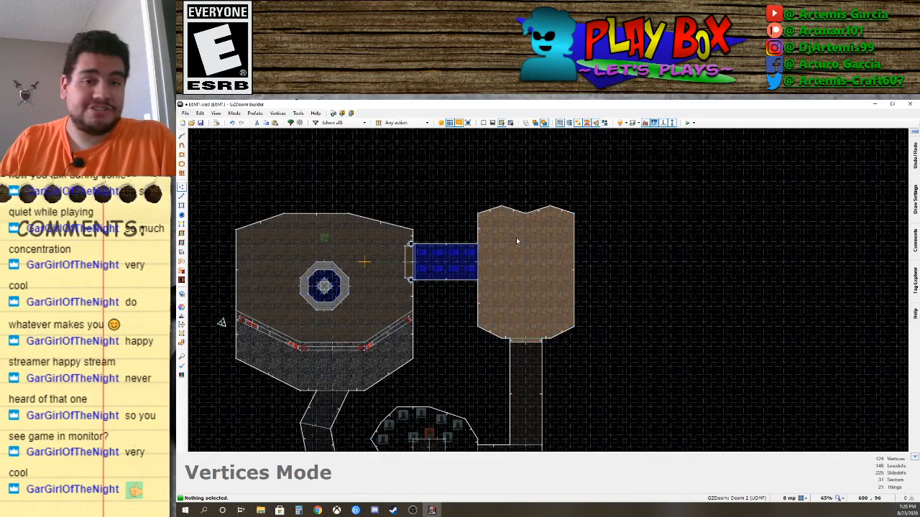
Display ceiling textures in the 2D map, framing the zigzag north wall of the brown room.
scroll(536, 237, up, 8)
scroll(540, 243, down, 4)
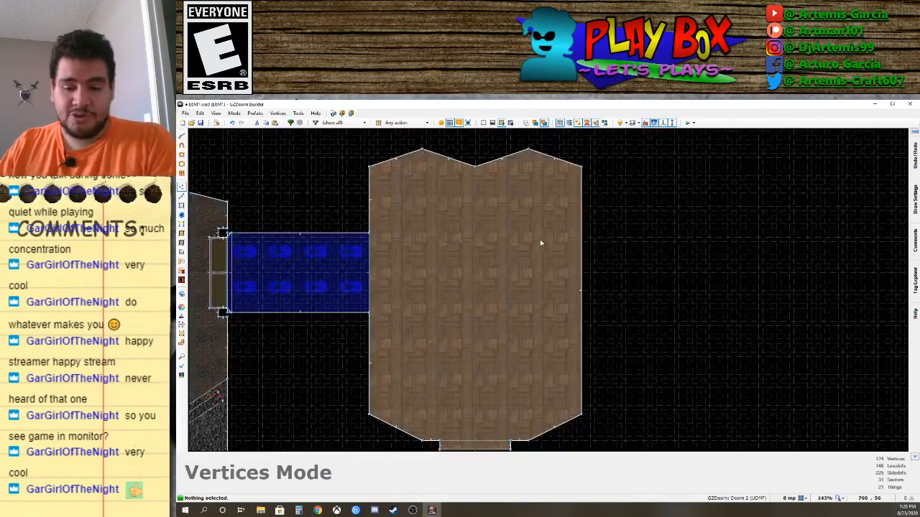
scroll(535, 242, down, 2)
key(Left)
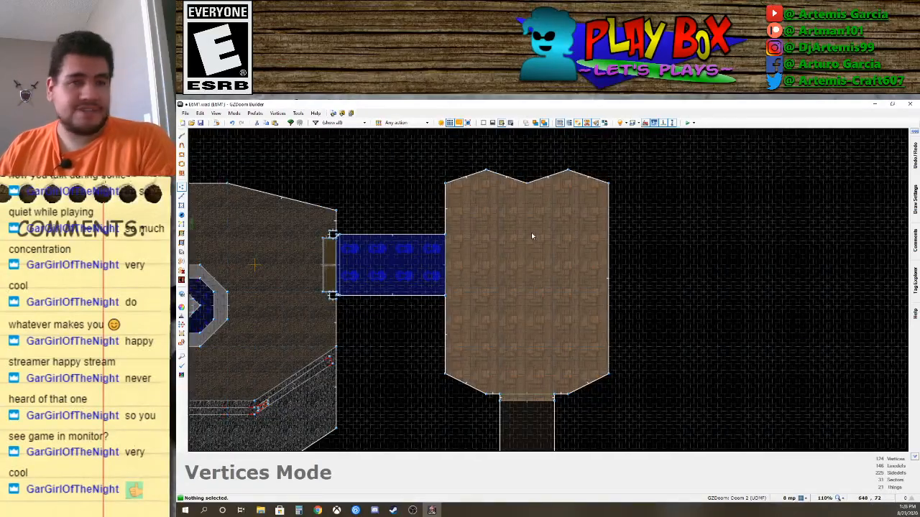
key(Up)
key(Up)
key(Right)
key(Up)
key(Left)
scroll(518, 290, up, 5)
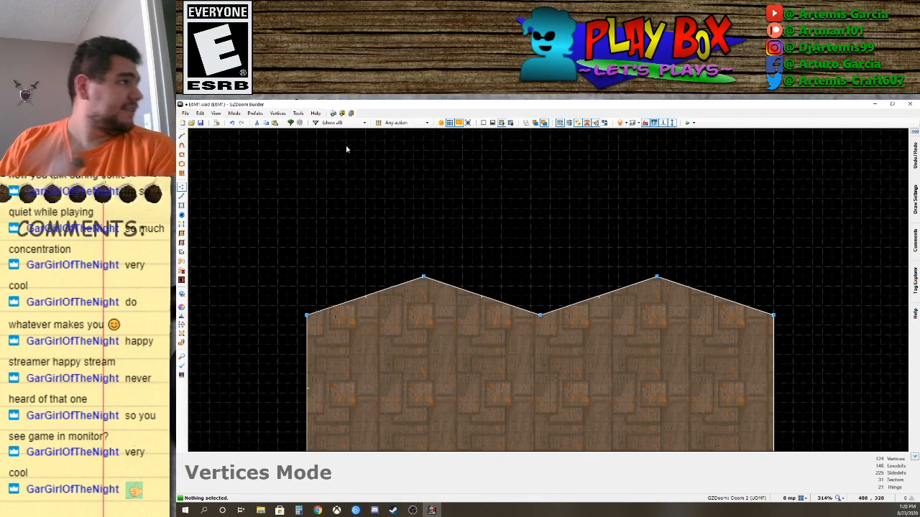
click(511, 123)
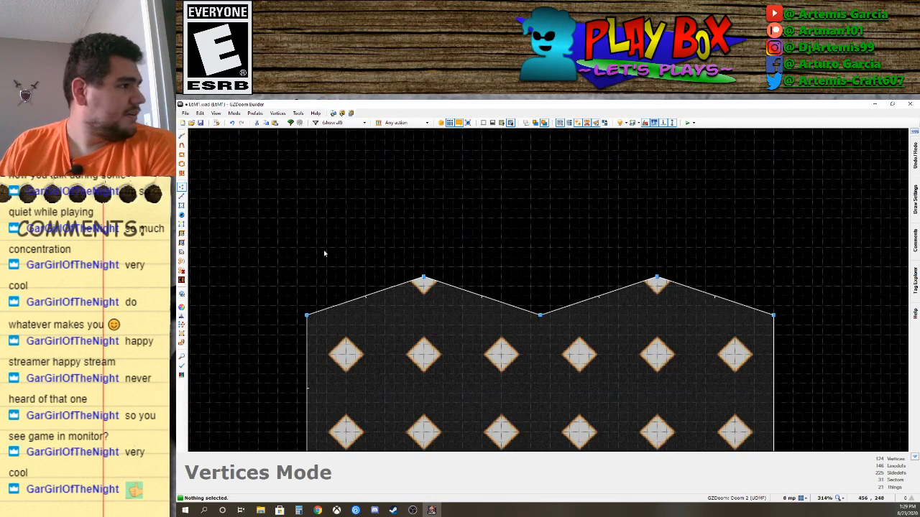
Straighten the brown room's zigzag north wall by merging both peak vertices into the outer corners and deleting the middle vertex.
drag(423, 278, 308, 319)
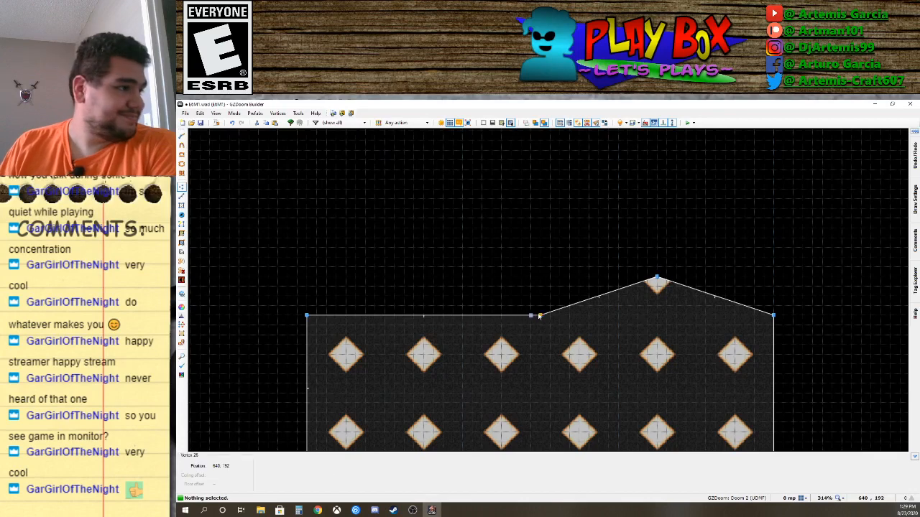
drag(656, 279, 773, 316)
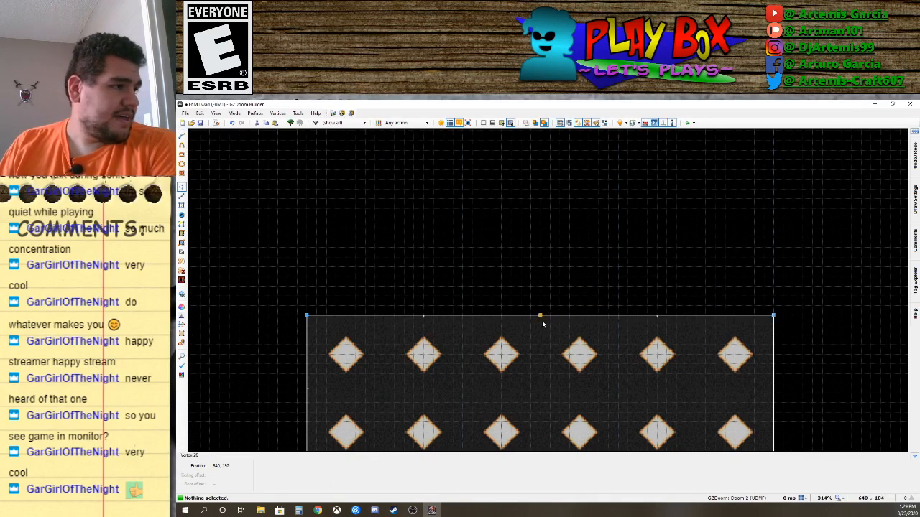
key(Delete)
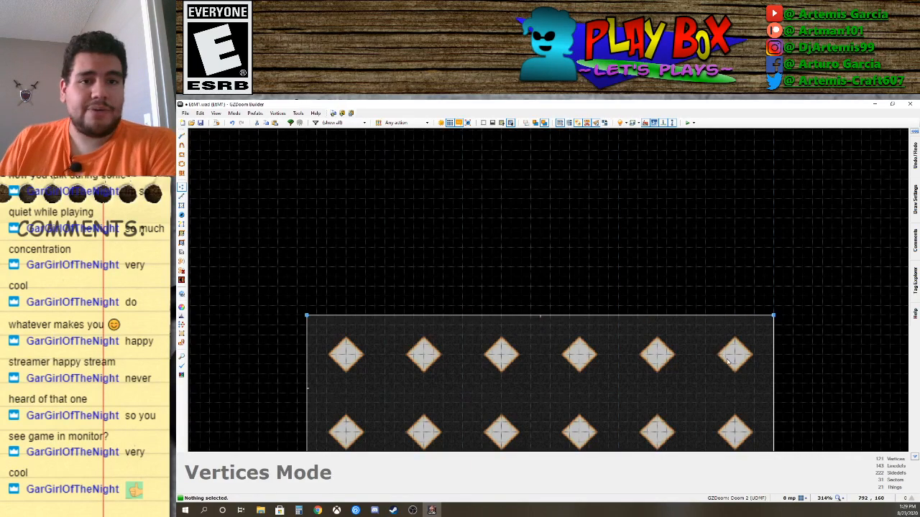
Draw a closed rectangle of 256 by 384 units inside the room east of the passage, inset from its walls.
scroll(732, 358, down, 5)
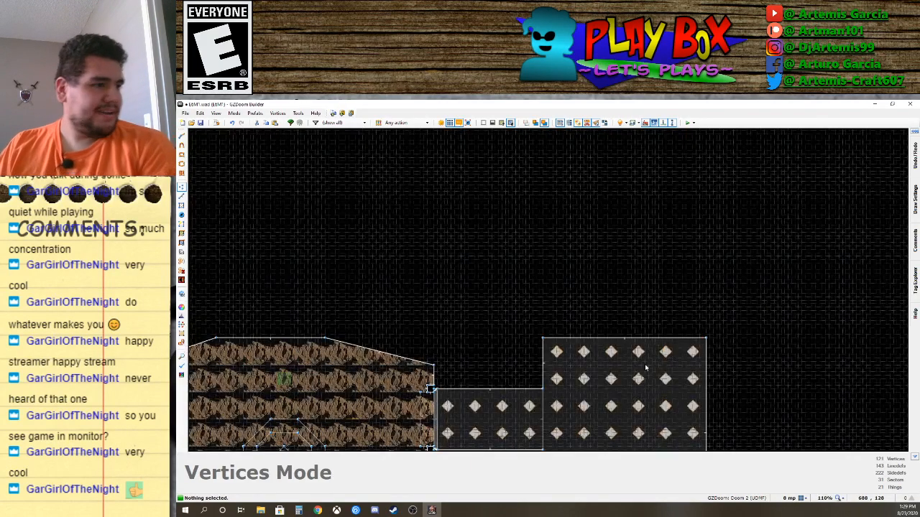
key(Down)
key(Down)
key(Down)
key(Down)
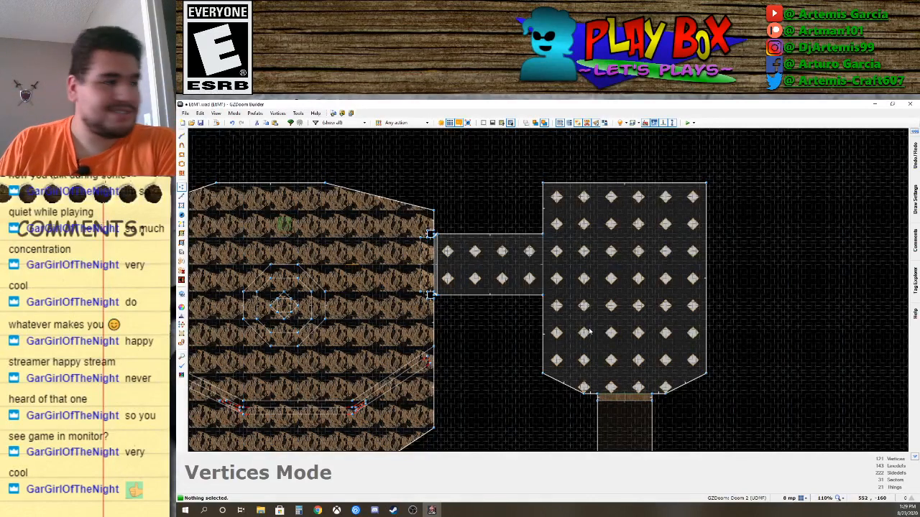
key(d)
click(570, 212)
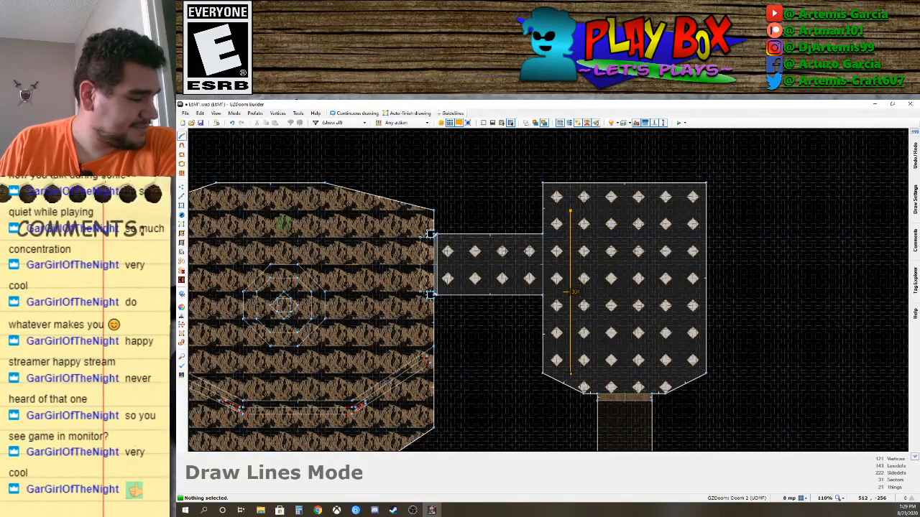
click(570, 373)
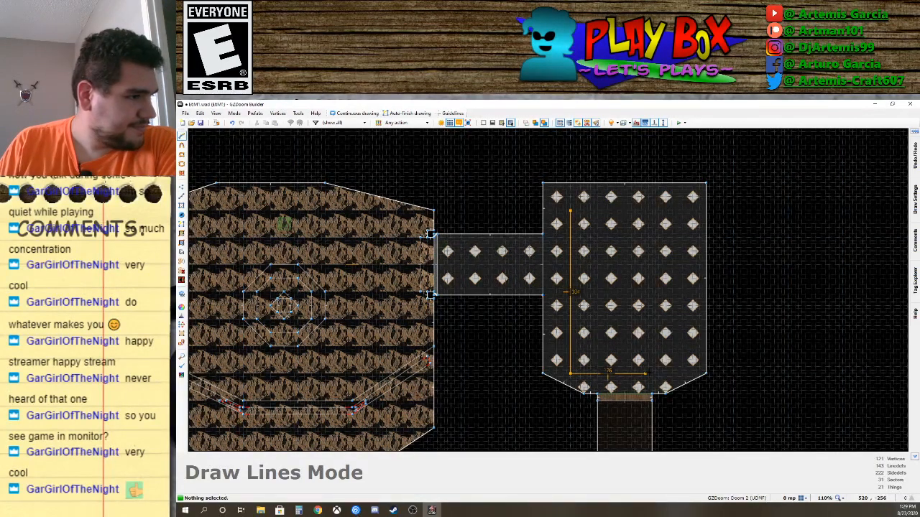
click(680, 373)
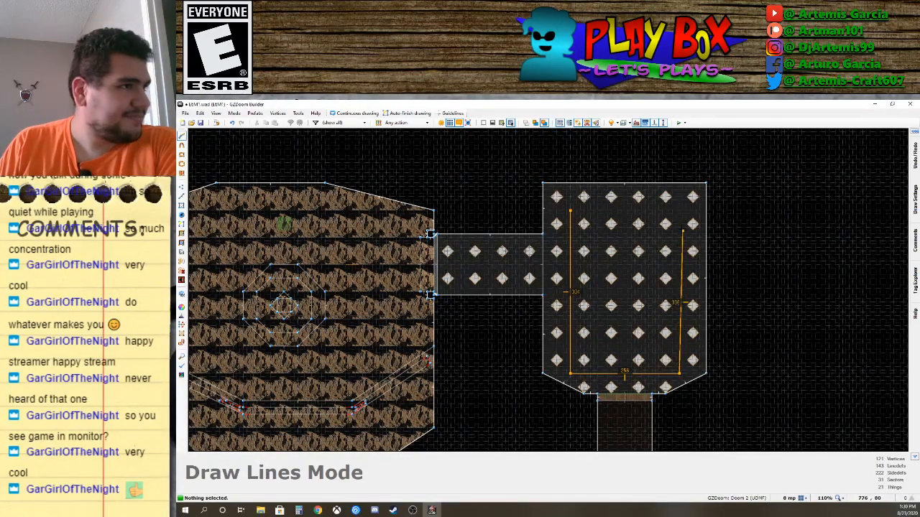
click(679, 211)
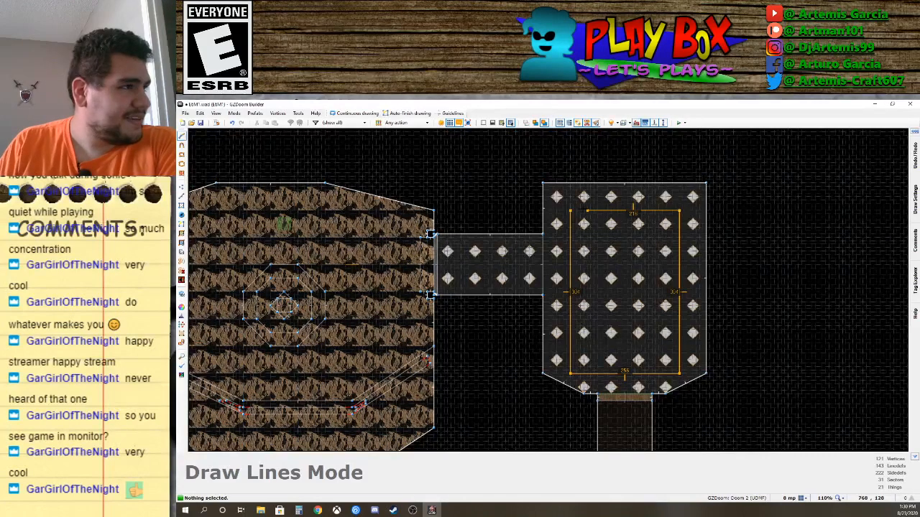
click(570, 211)
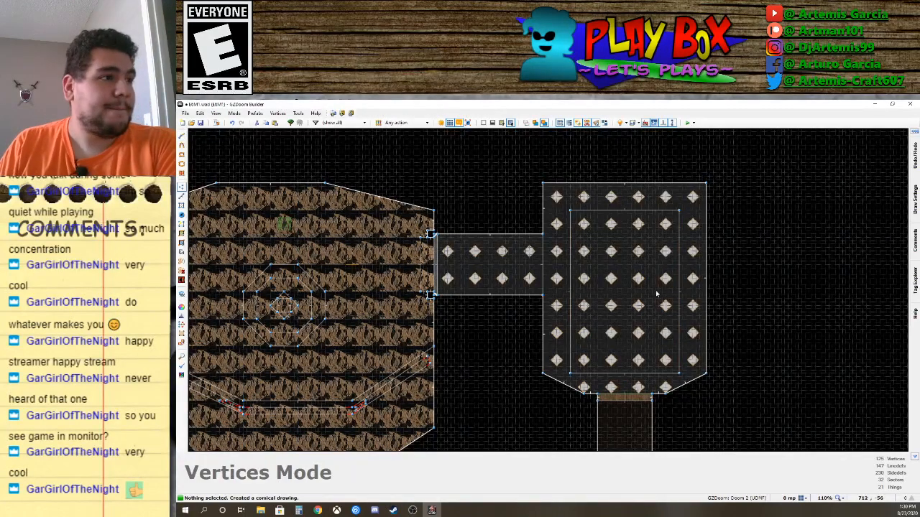
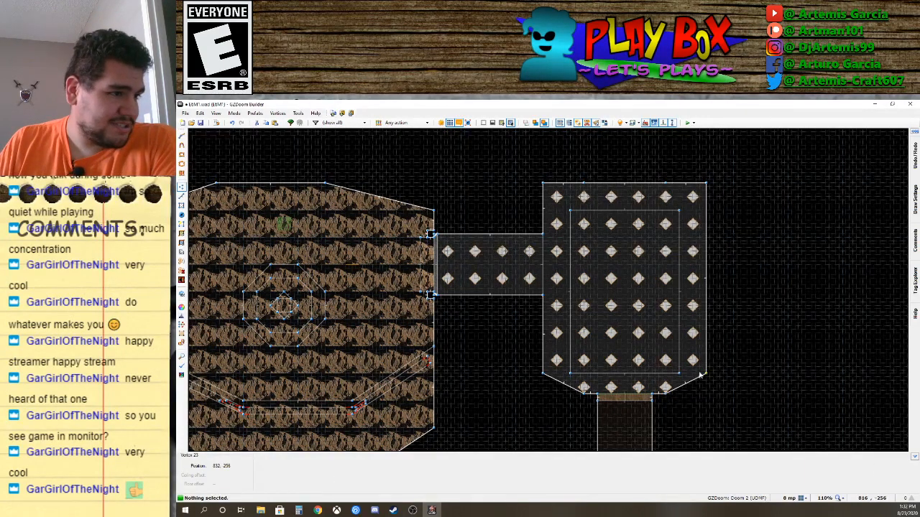
Bevel the room's two north corners by adding a vertex near each on the north wall and moving the corner vertices slightly south.
drag(706, 184, 706, 196)
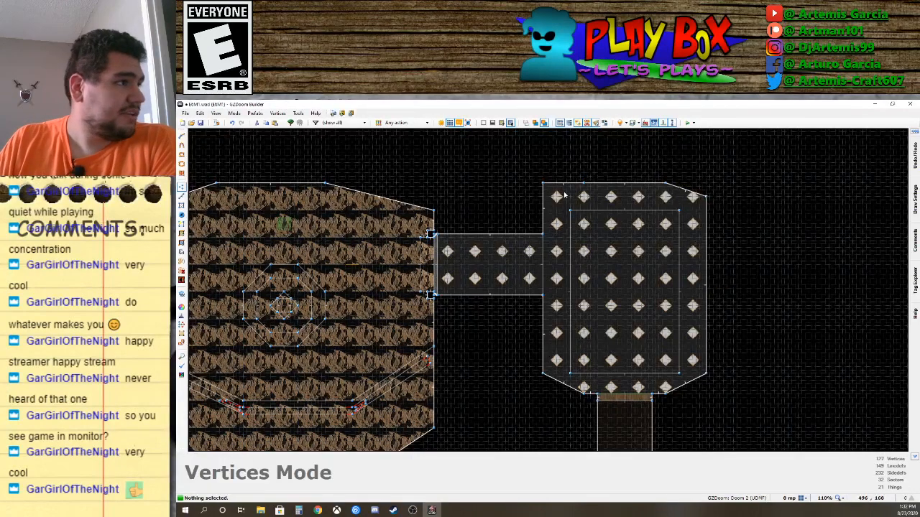
mouse_move(543, 184)
mouse_down()
mouse_move(548, 205)
mouse_move(543, 196)
mouse_up()
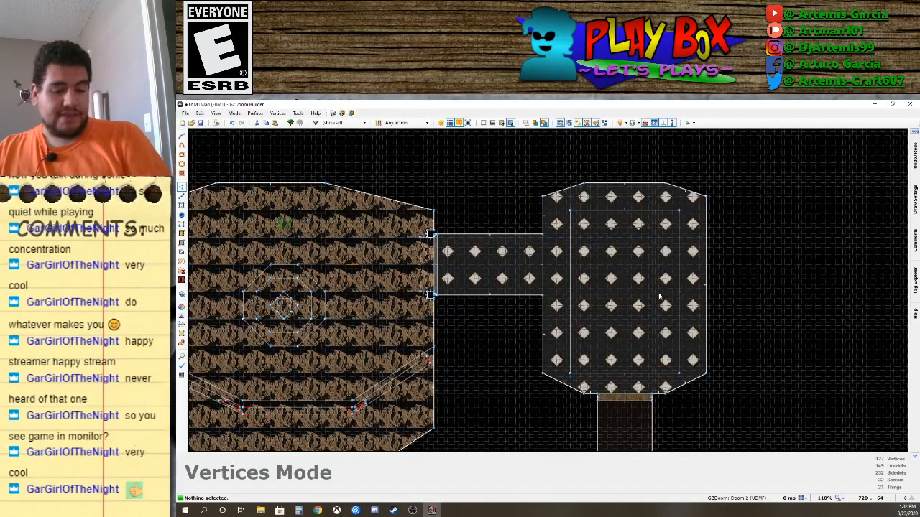
In the 3D view, raise the inner rectangle's ceiling to a height of 224 and deselect it.
key(q)
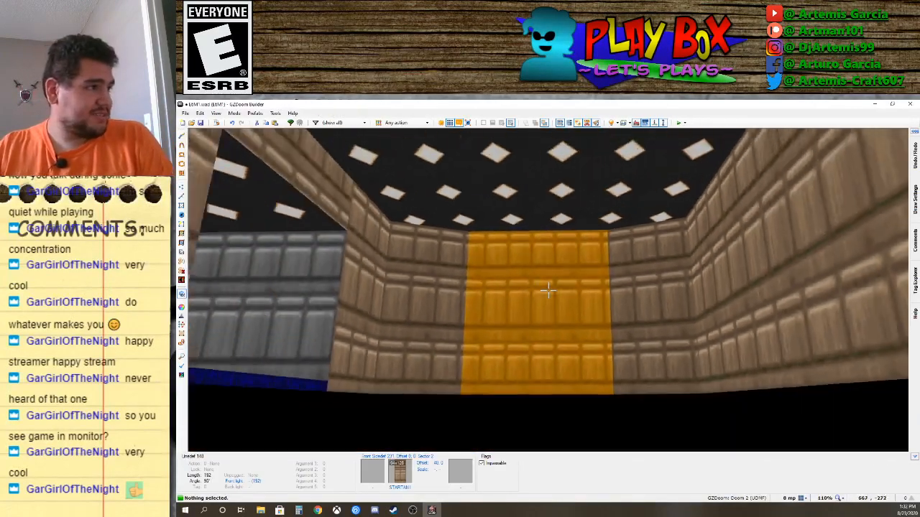
key(e)
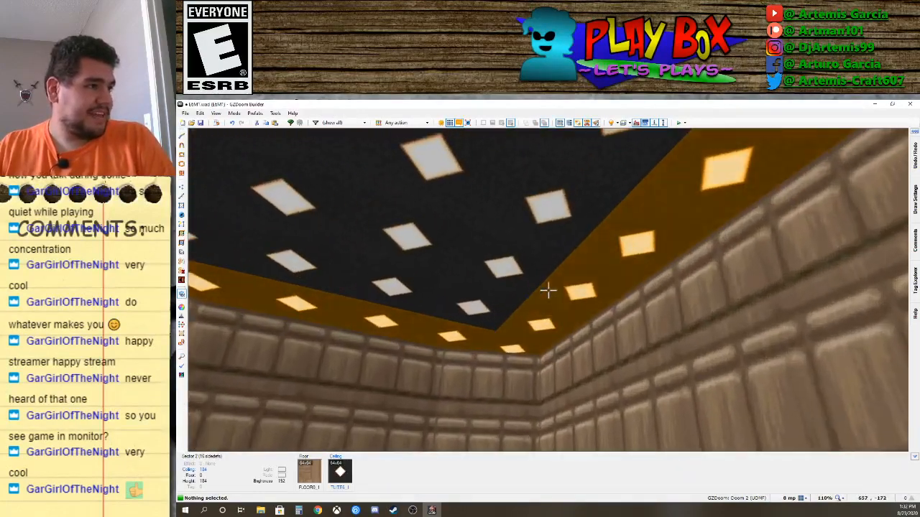
key(e)
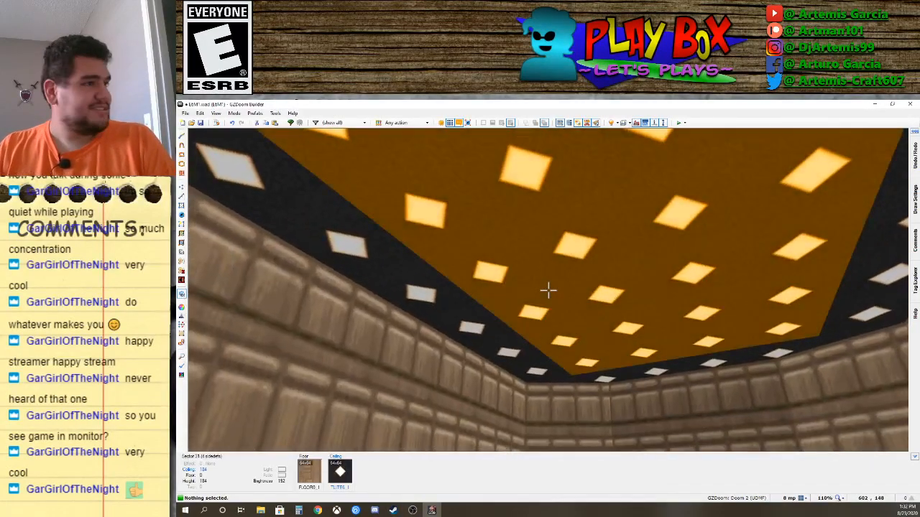
click(547, 290)
scroll(548, 289, up, 2)
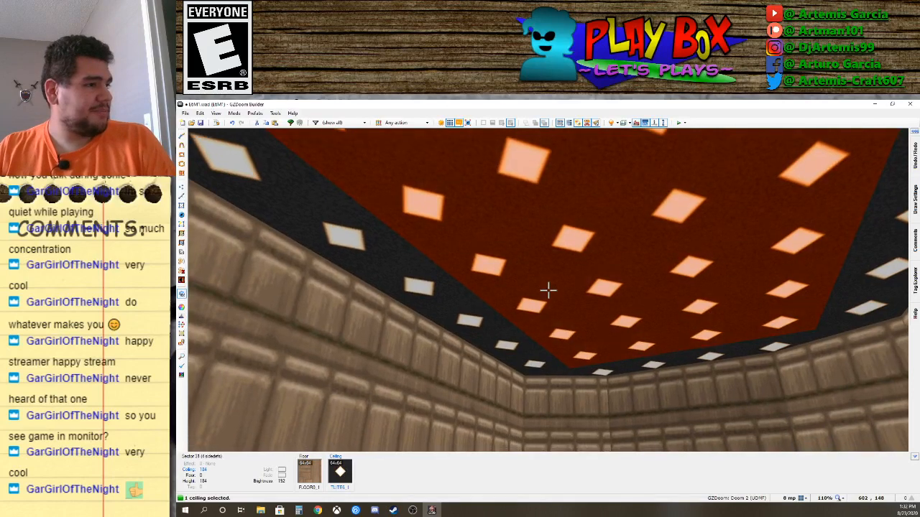
scroll(548, 289, up, 3)
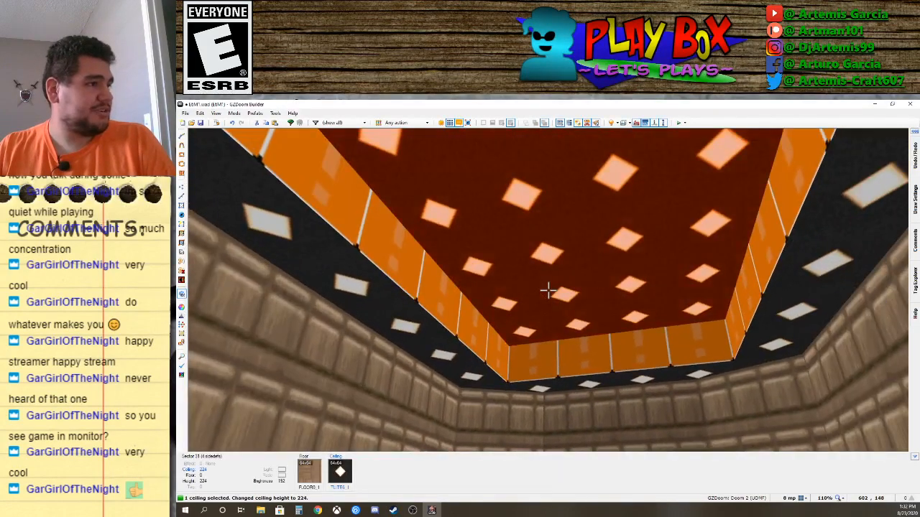
click(549, 291)
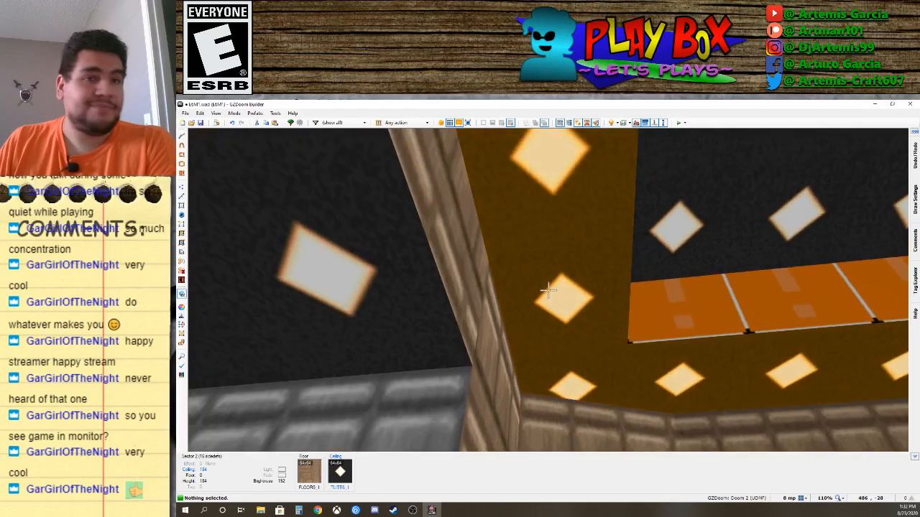
key(alt+Tab)
right_click(549, 291)
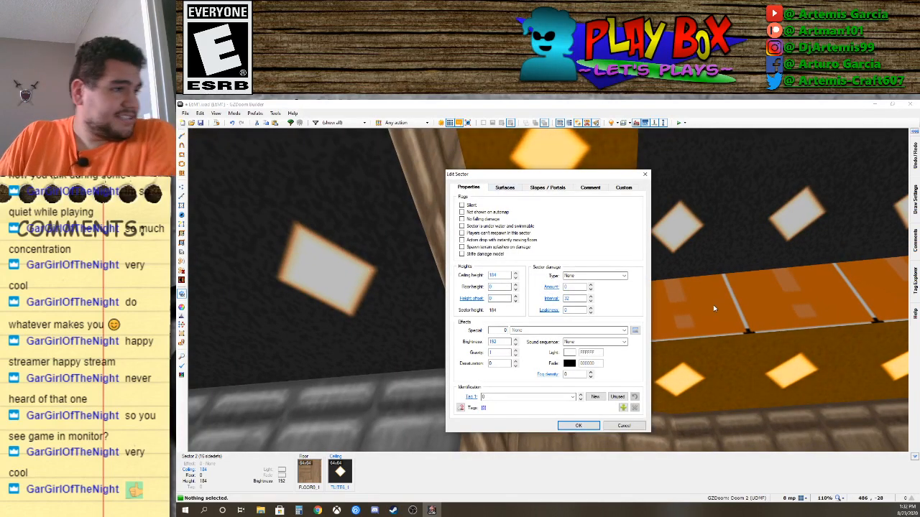
click(623, 426)
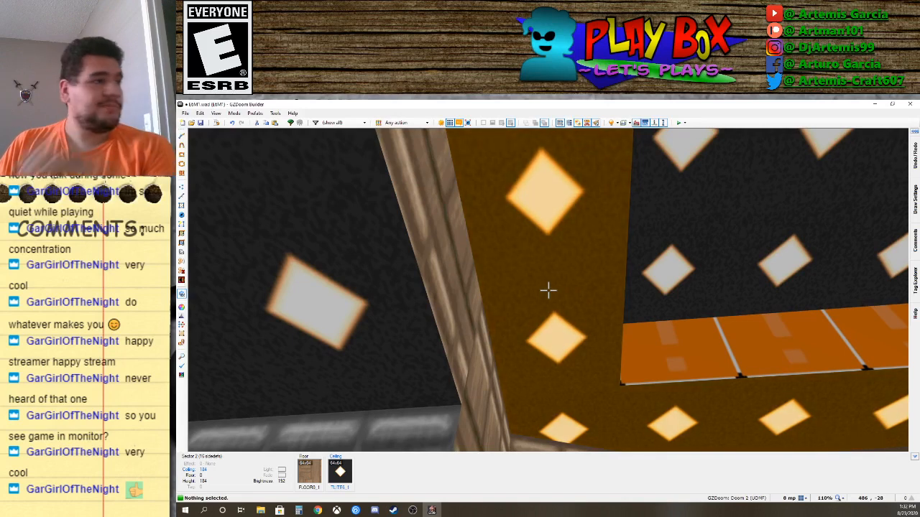
Change the ceiling texture of the border around the raised rectangle to FLAT5_2 from the Wood set.
right_click(547, 290)
click(507, 188)
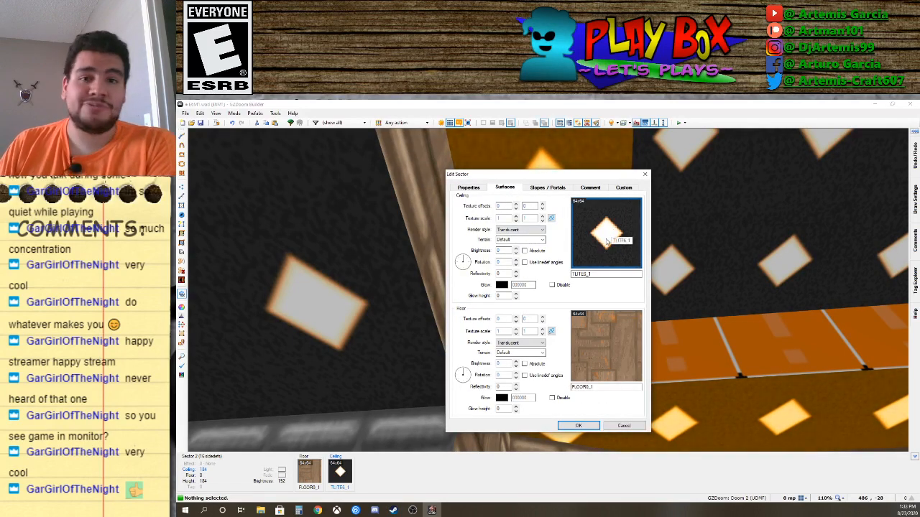
click(608, 240)
scroll(507, 293, up, 5)
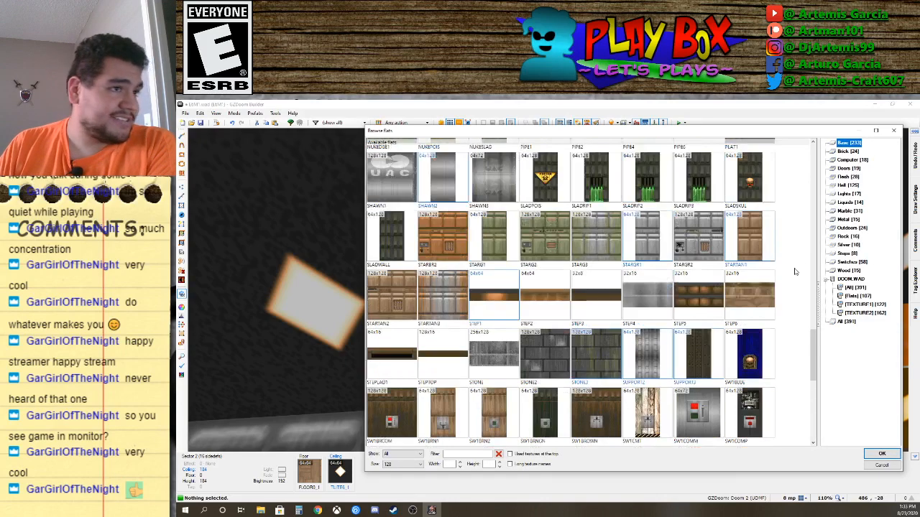
click(840, 271)
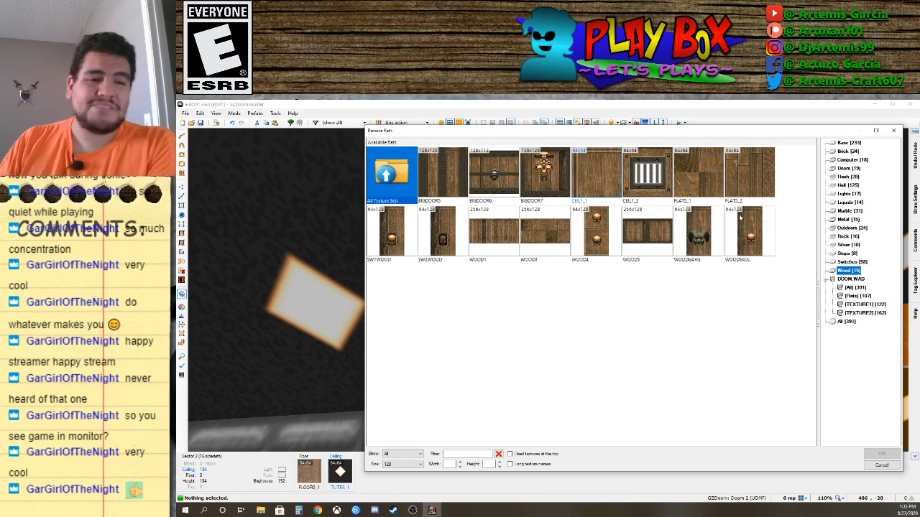
click(748, 171)
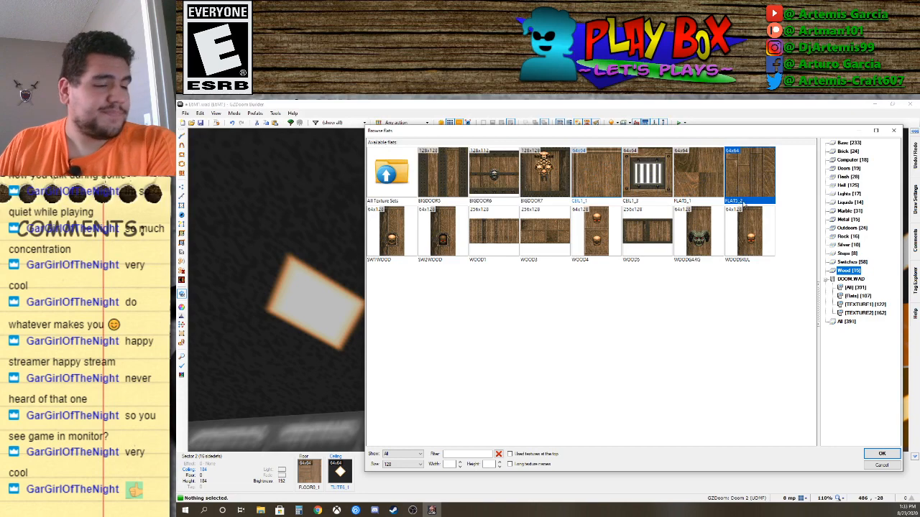
click(881, 453)
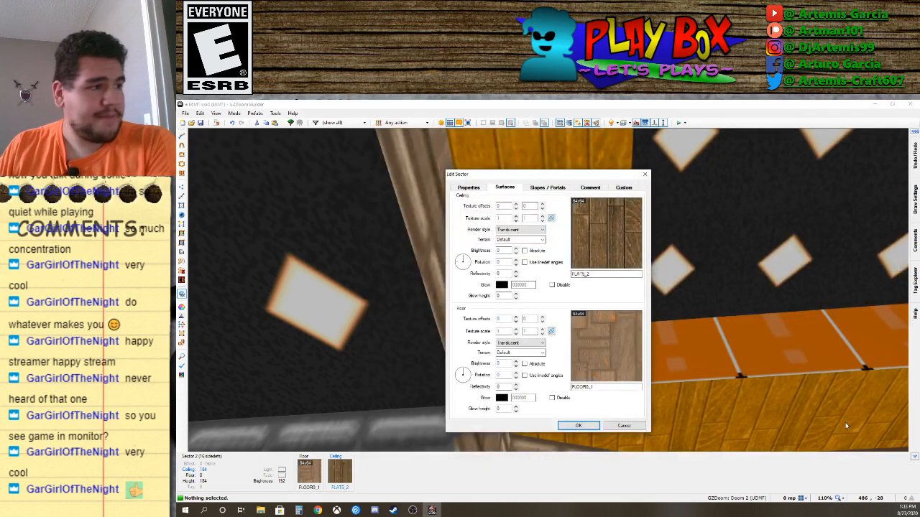
click(597, 426)
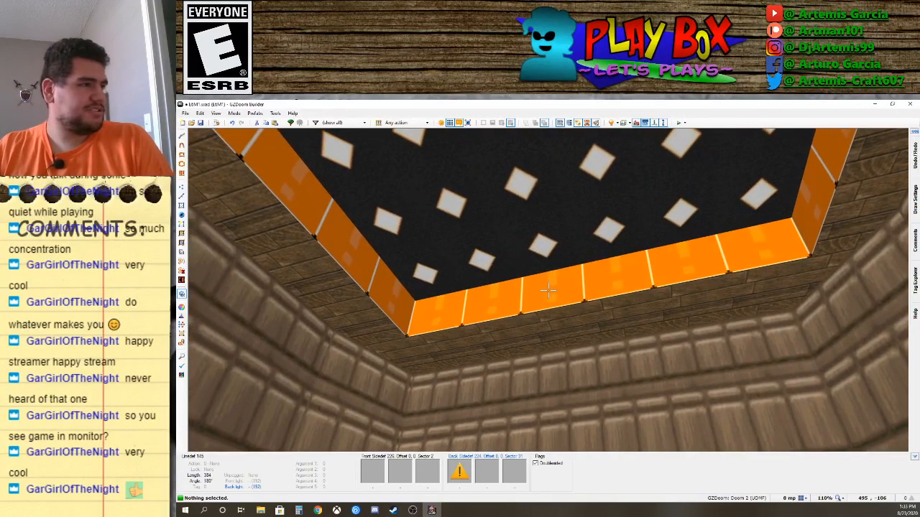
Assign the WOOD1 texture as the back upper texture of one untextured side of the raised ceiling recess.
right_click(547, 289)
click(616, 242)
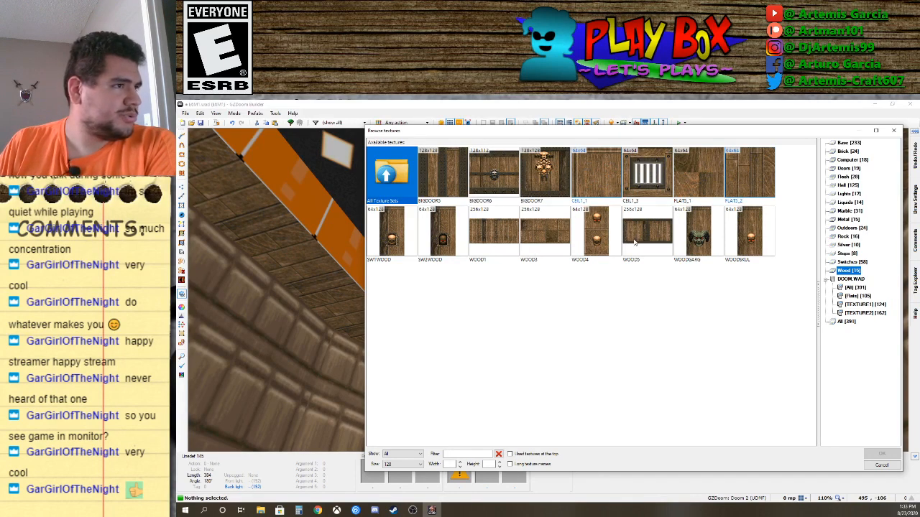
click(486, 239)
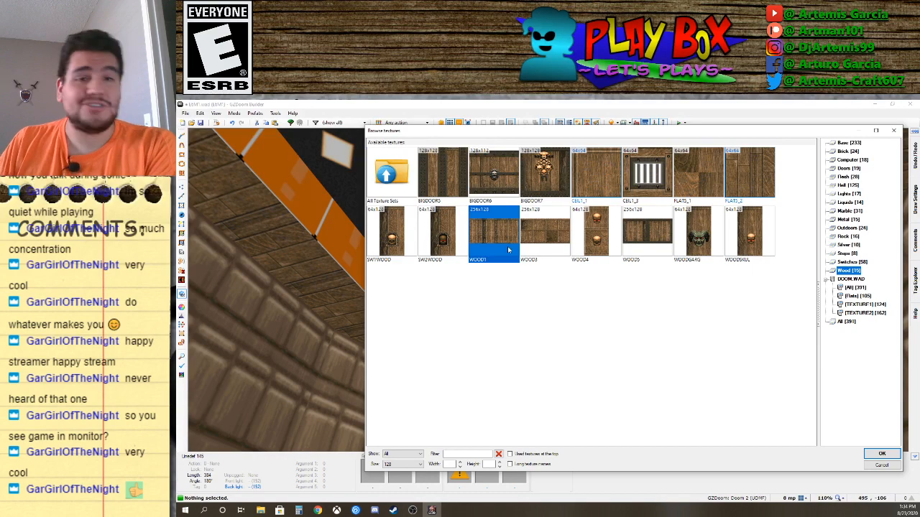
double_click(508, 244)
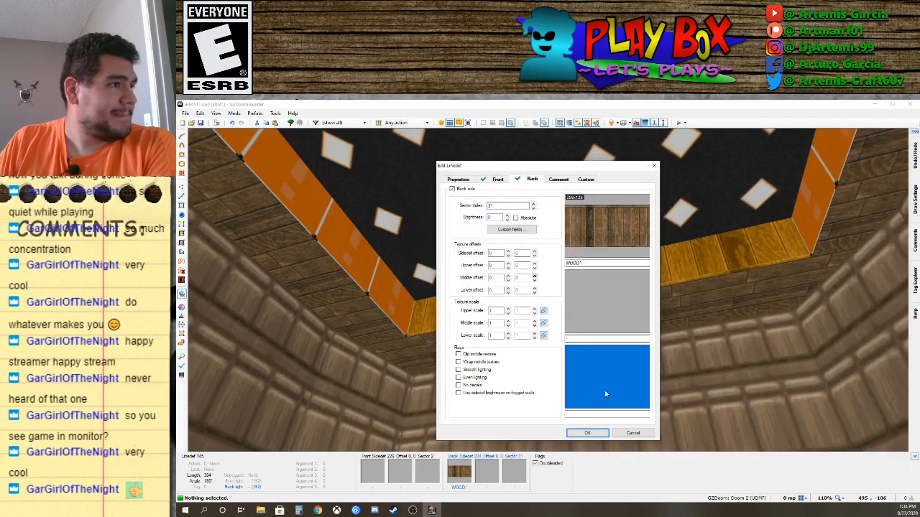
click(596, 433)
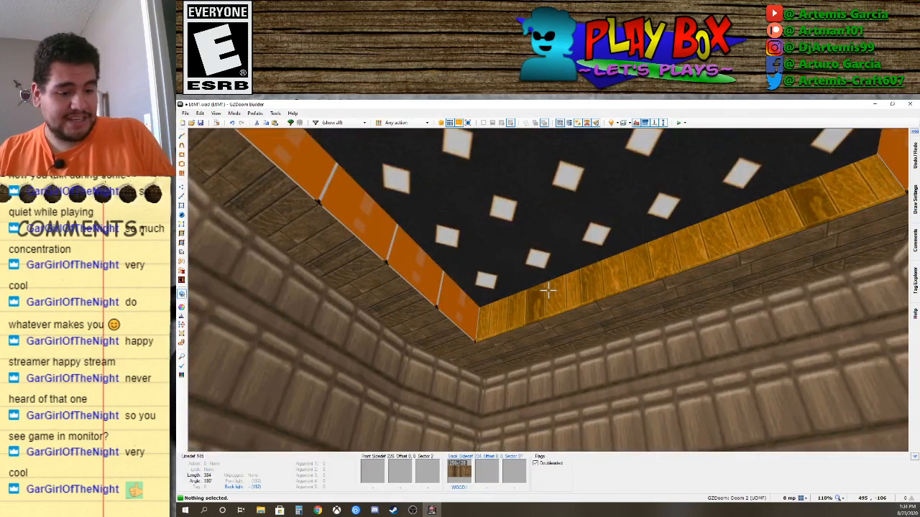
Copy the WOOD1 texture from the finished side onto the other three sides of the ceiling recess.
key(ctrl+c)
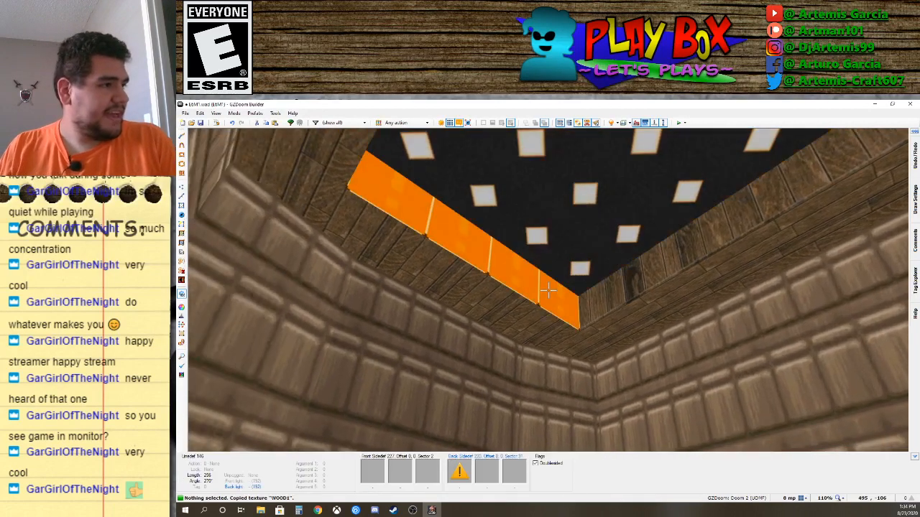
key(ctrl+v)
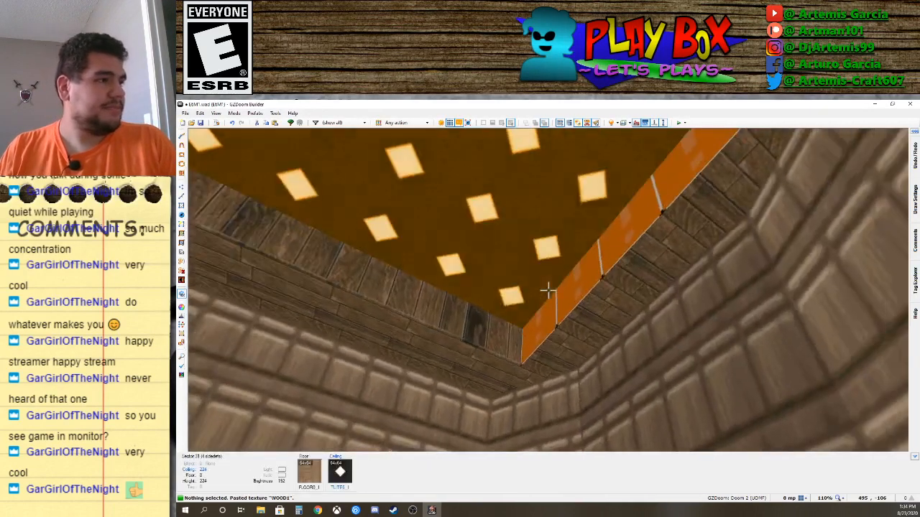
key(ctrl+v)
key(s)
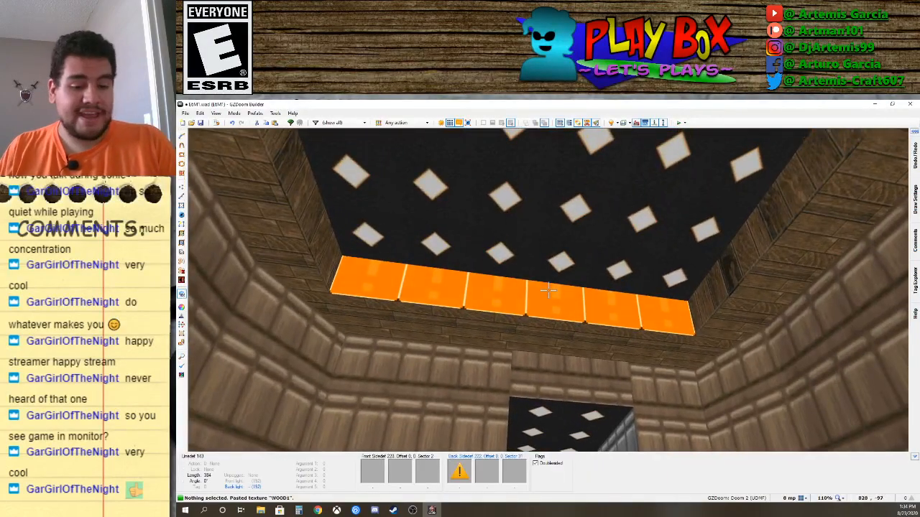
key(ctrl+v)
Fly around the room to inspect its recessed, wood-trimmed ceiling from inside and outside, and return to the 2D map.
key(d)
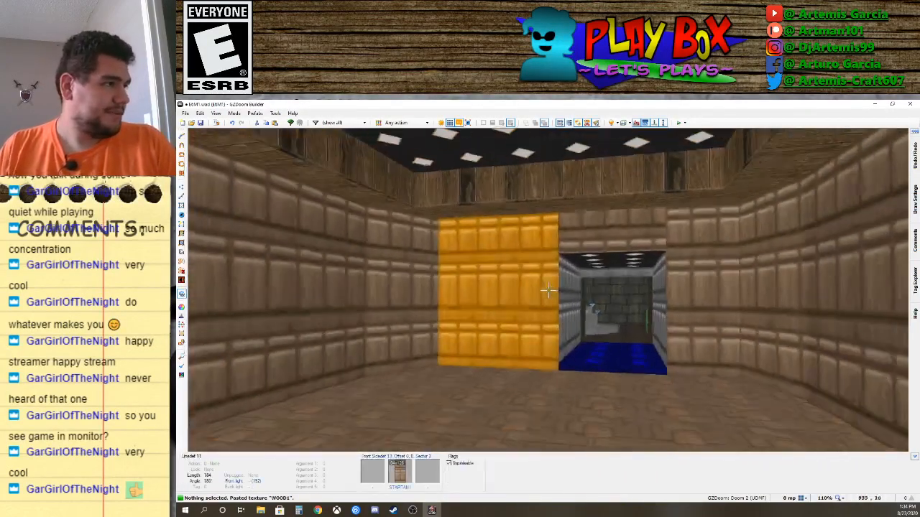
key(d)
key(f)
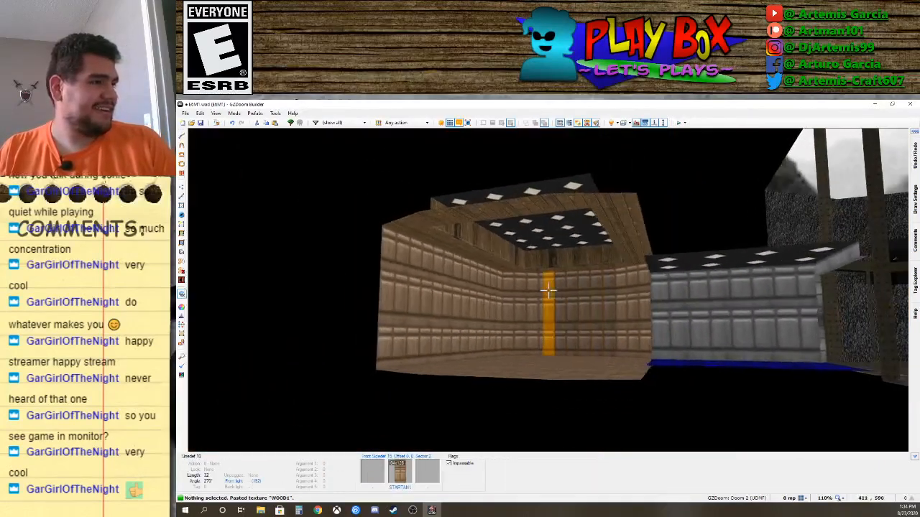
key(e)
key(e)
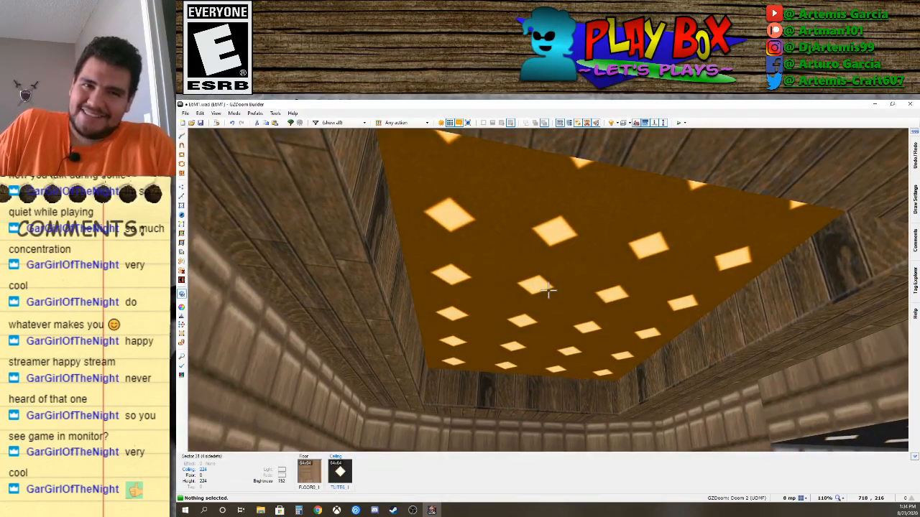
key(q)
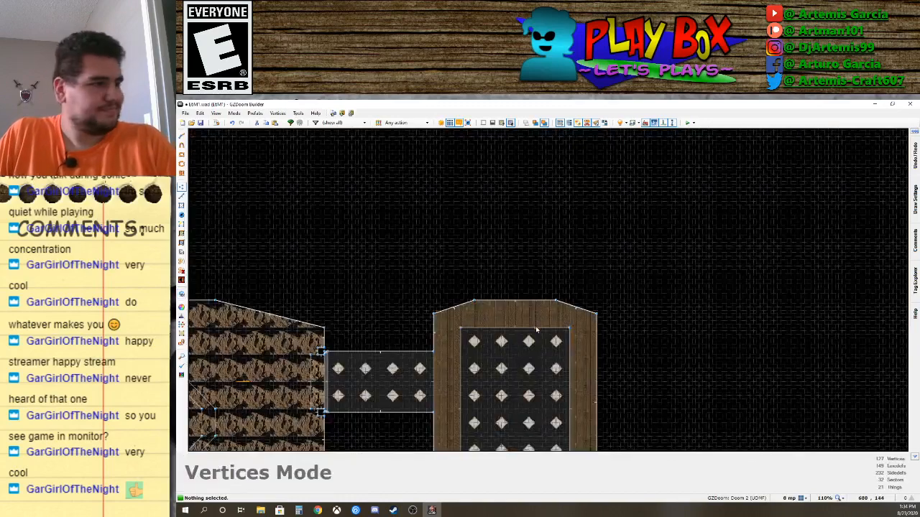
Try to draw a lengthwise dividing line across the patterned inner rectangle of the room, a quarter of its width in from one side.
key(Down)
key(Down)
key(Down)
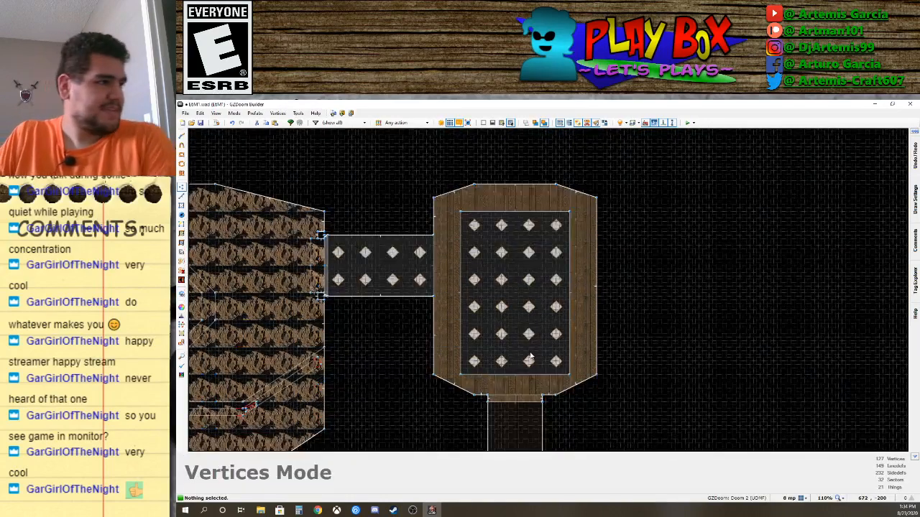
scroll(521, 345, up, 4)
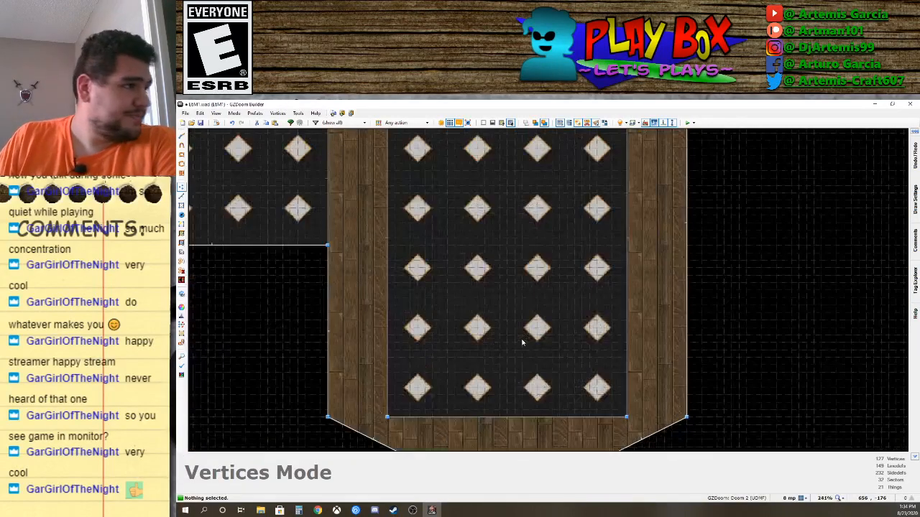
scroll(520, 341, down, 2)
scroll(520, 338, up, 2)
scroll(521, 329, down, 1)
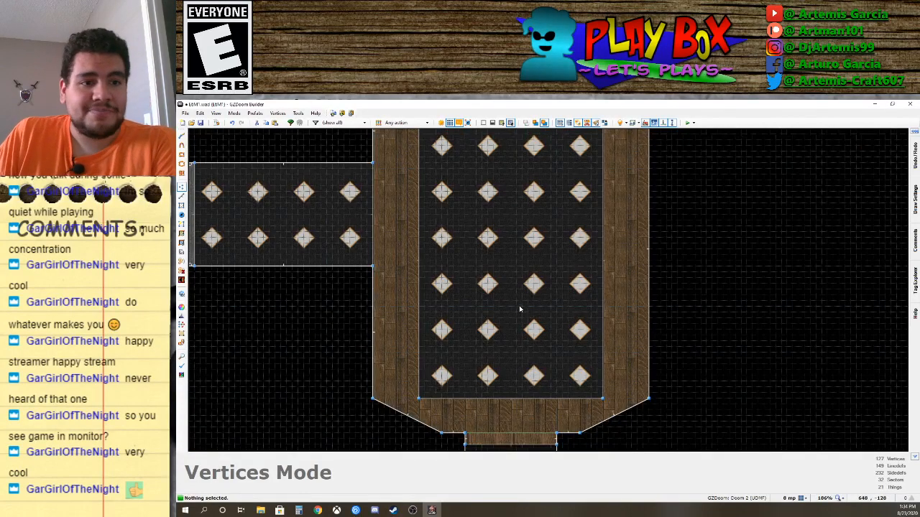
key(Up)
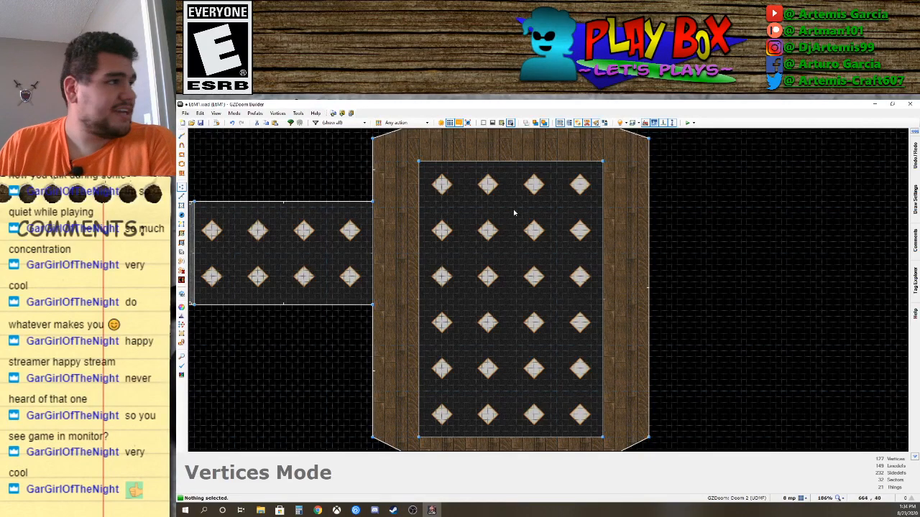
key(d)
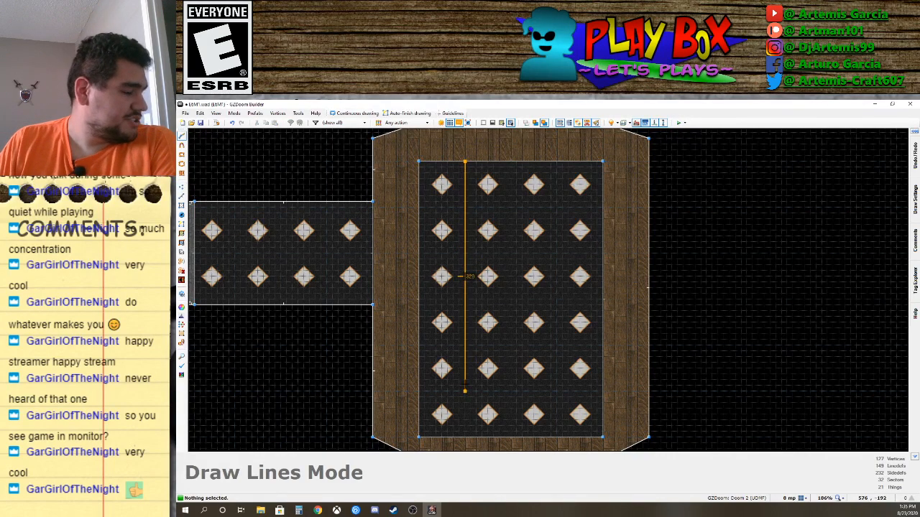
click(466, 436)
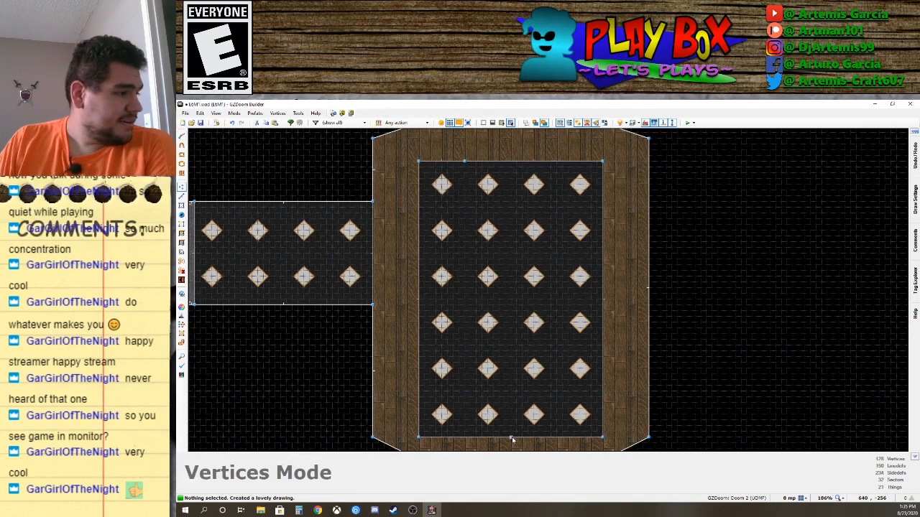
Draw a centred rectangular sector 128 units wide and 384 units long inside the inner rectangle, spanning its full length.
key(d)
click(464, 437)
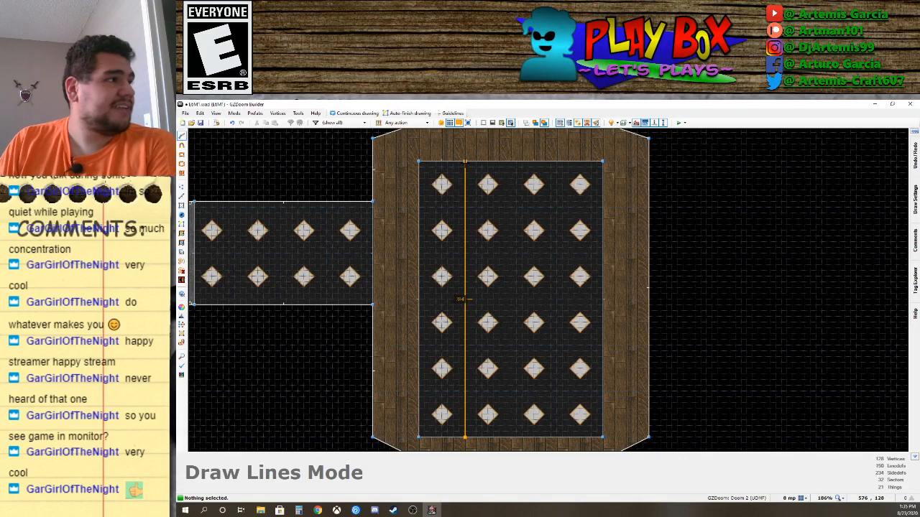
click(471, 159)
click(556, 161)
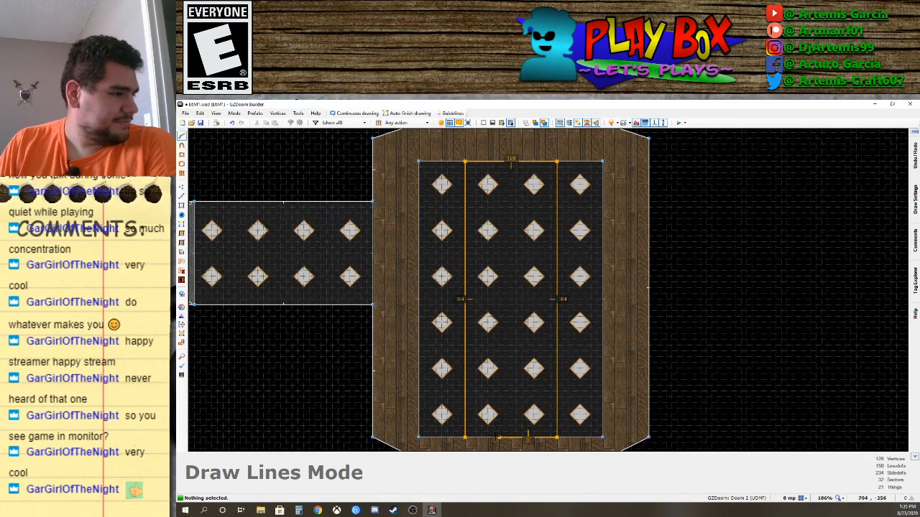
click(471, 429)
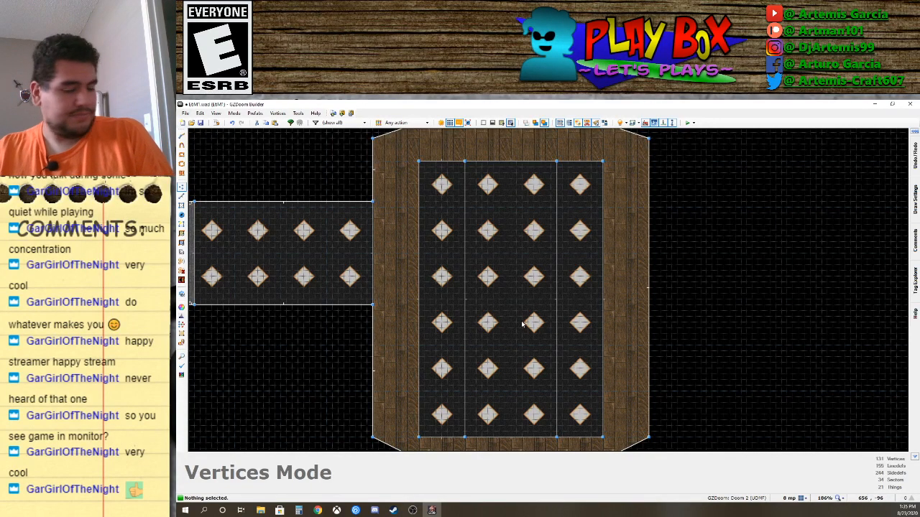
Lower the ceiling of the middle strip to a height of 200 in the 3D view.
key(w)
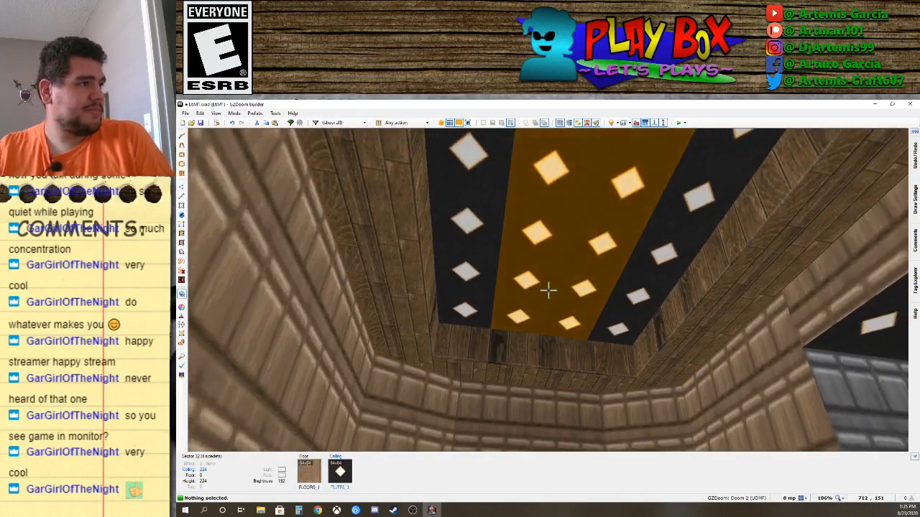
scroll(548, 290, down, 3)
scroll(548, 290, down, 1)
scroll(548, 291, up, 2)
scroll(548, 290, down, 1)
key(s)
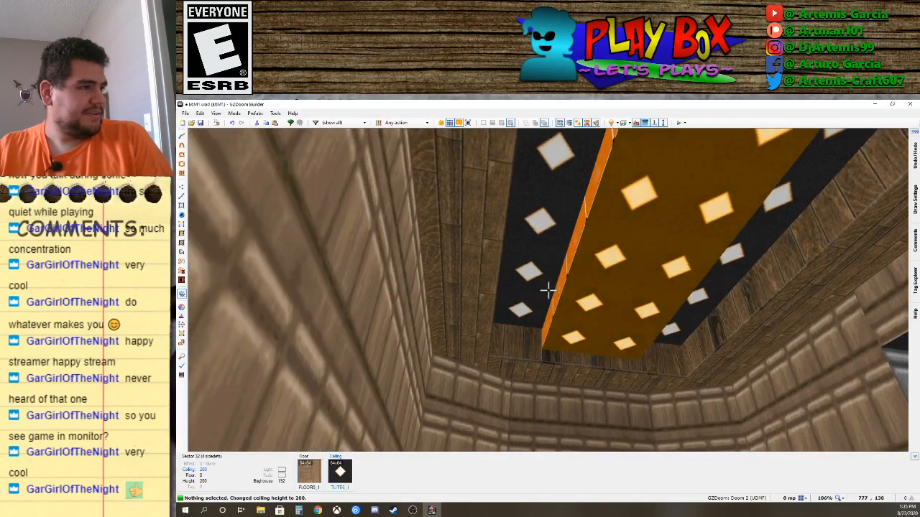
Raise the middle strip's ceiling back to a height of 224.
key(f)
key(f)
key(s)
scroll(548, 290, up, 1)
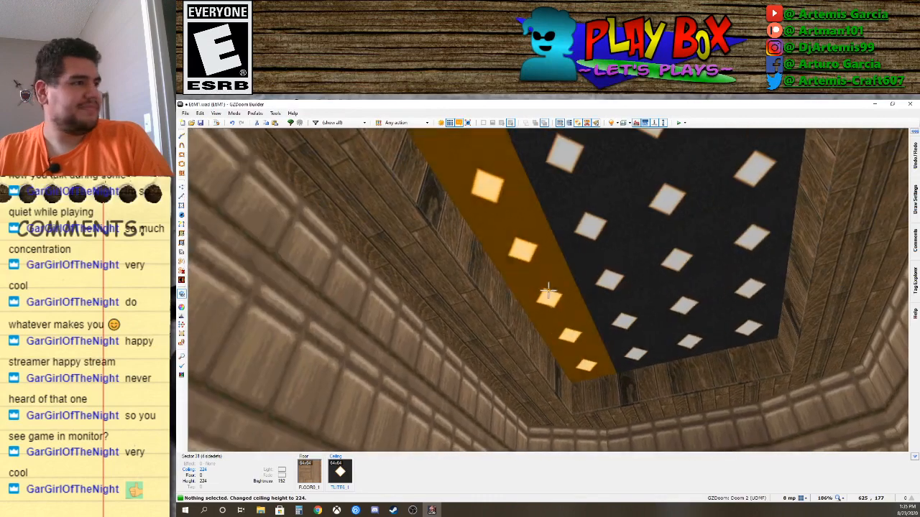
Lower the ceilings of the two outer strips together to a height of 208 and deselect them.
click(549, 291)
click(549, 290)
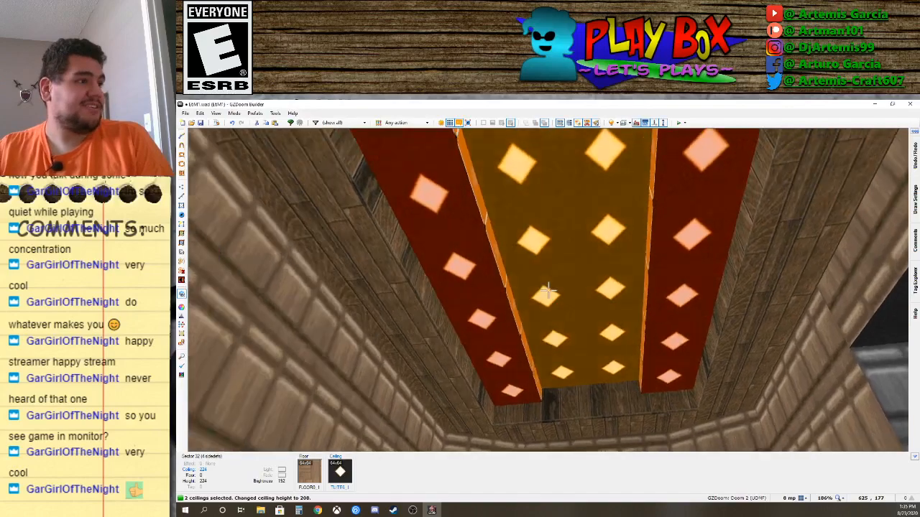
click(549, 290)
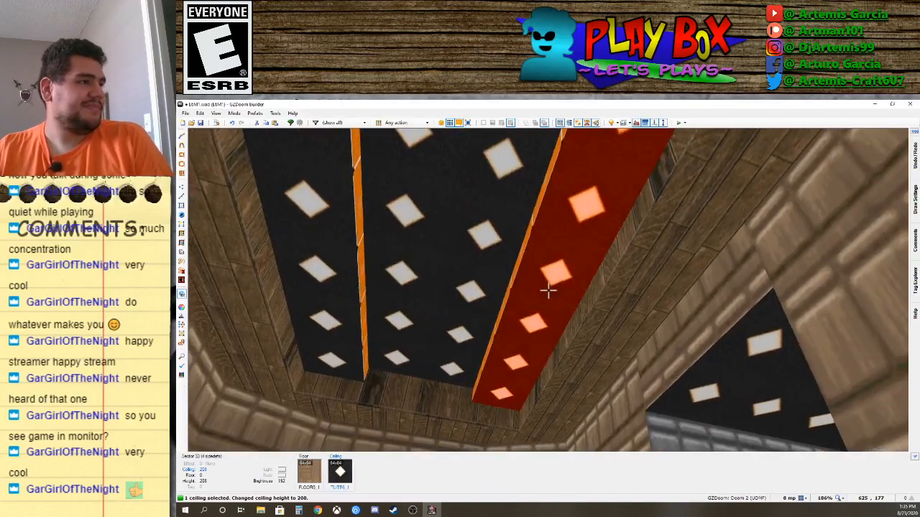
click(548, 290)
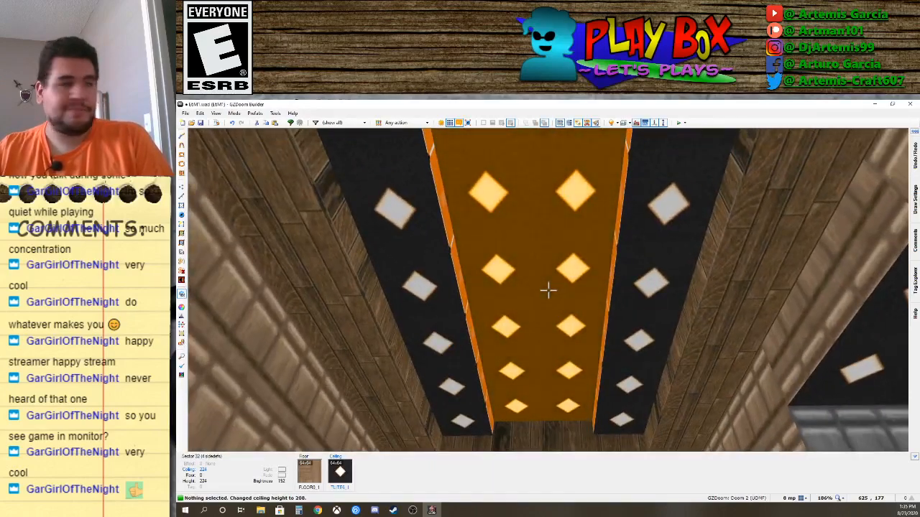
key(e)
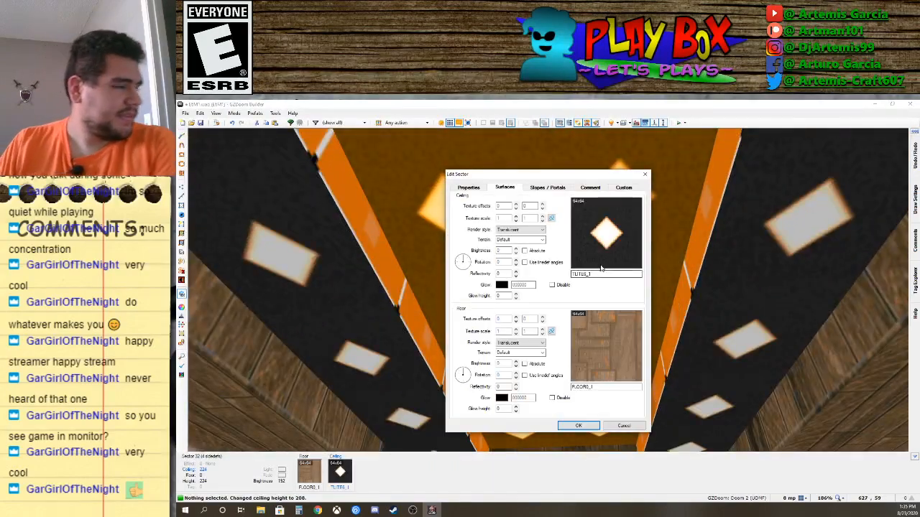
click(601, 270)
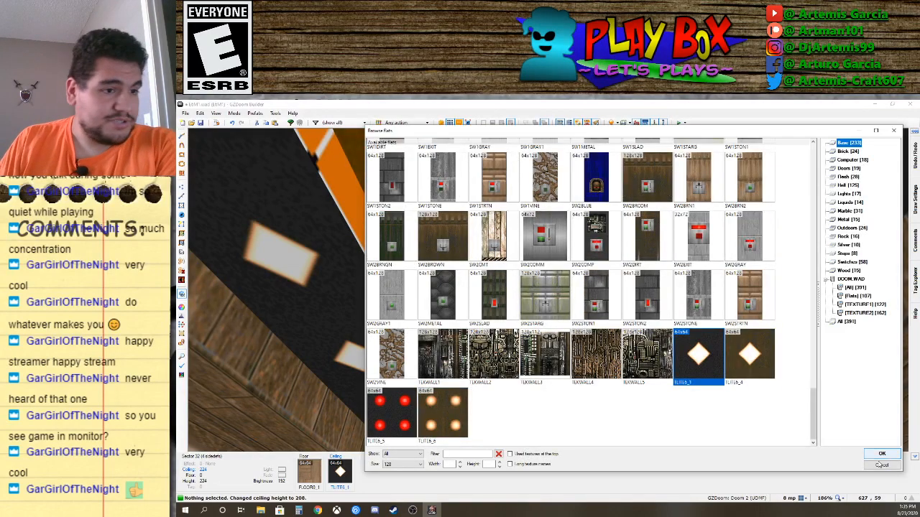
click(884, 455)
click(579, 425)
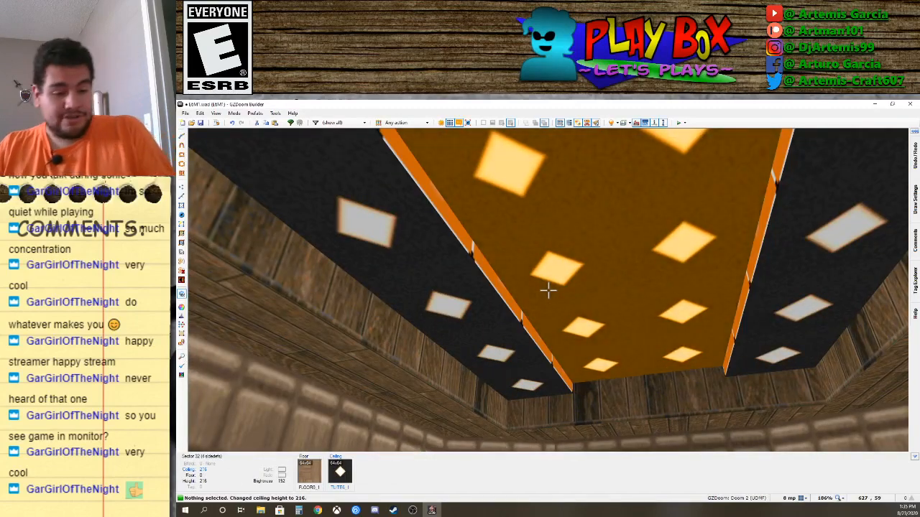
Try small ceiling height changes on the middle and outer strips, returning them to 224 and 208.
scroll(547, 290, up, 1)
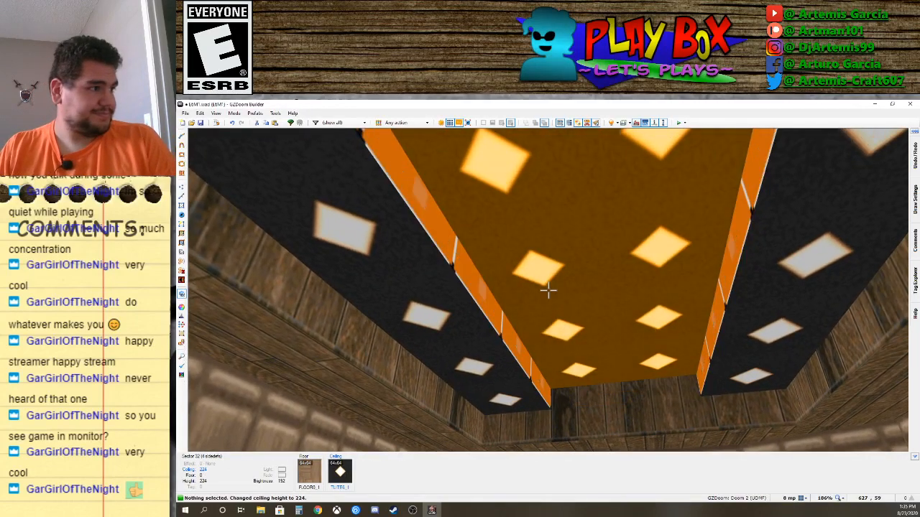
key(s)
key(g)
key(f)
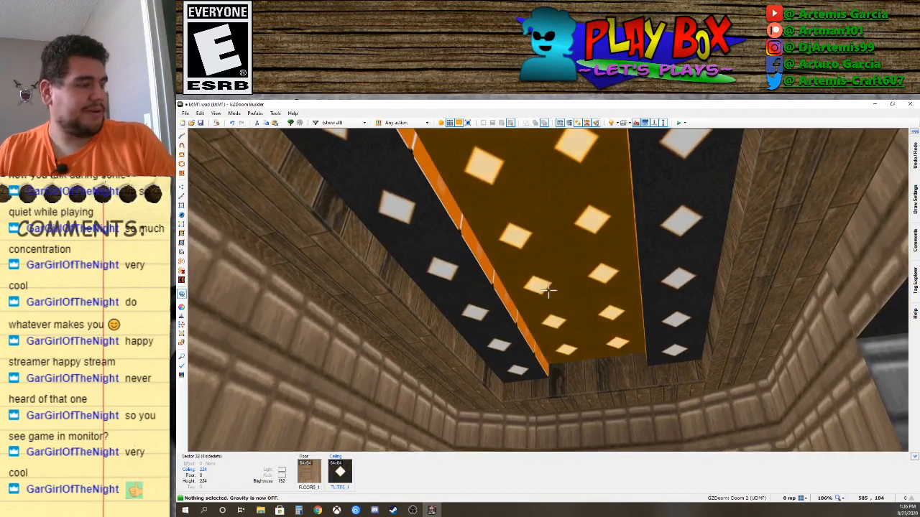
key(g)
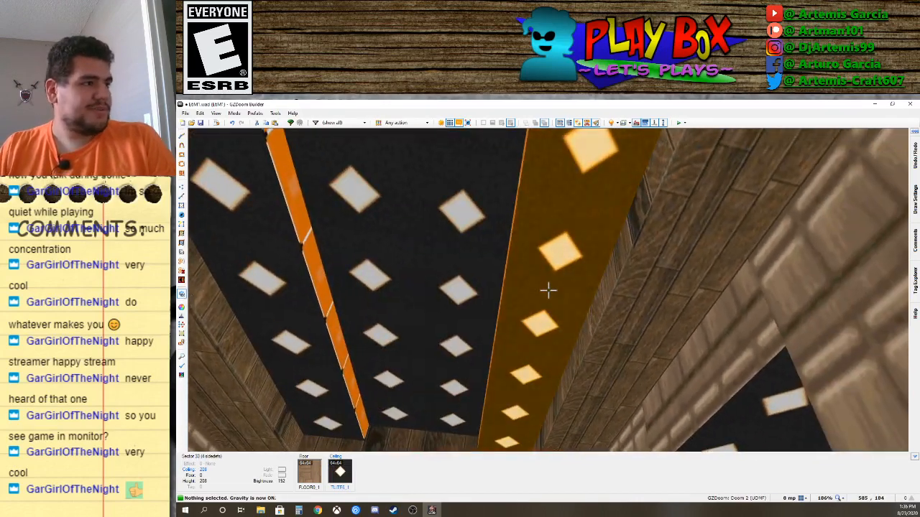
click(548, 290)
scroll(549, 290, up, 1)
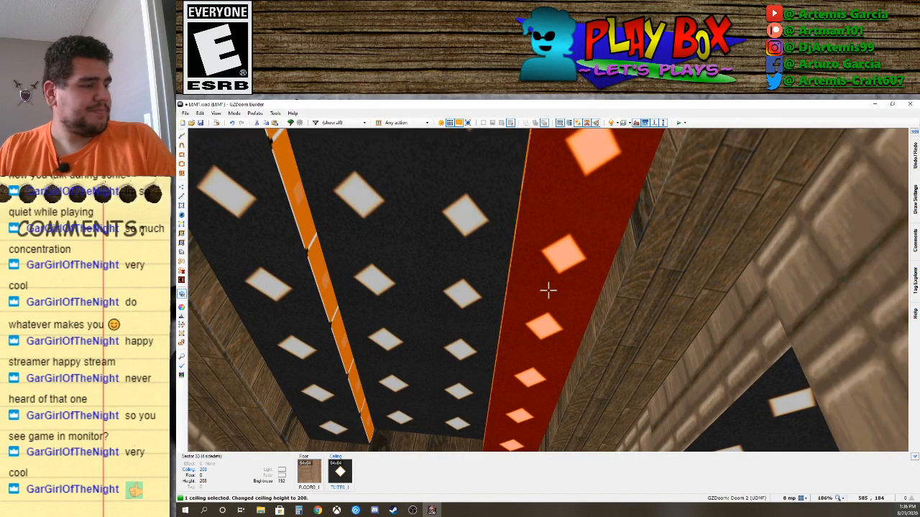
click(549, 290)
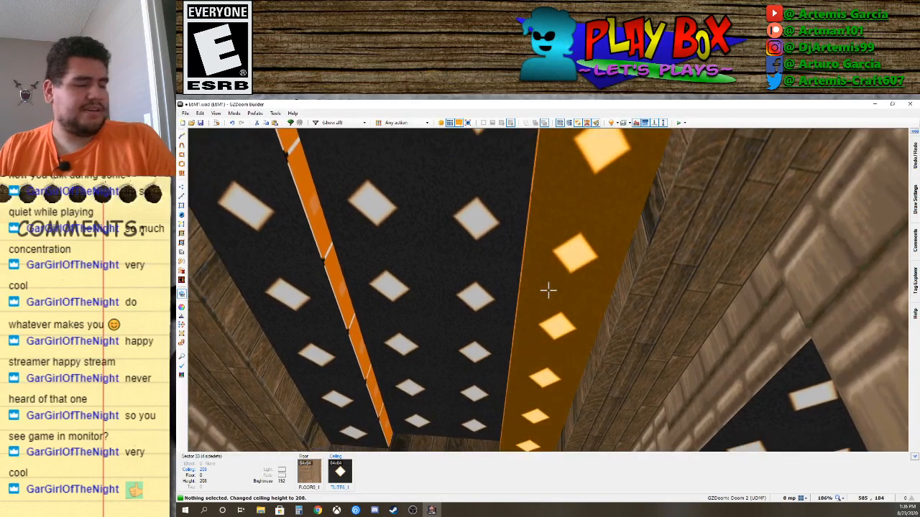
scroll(548, 290, up, 1)
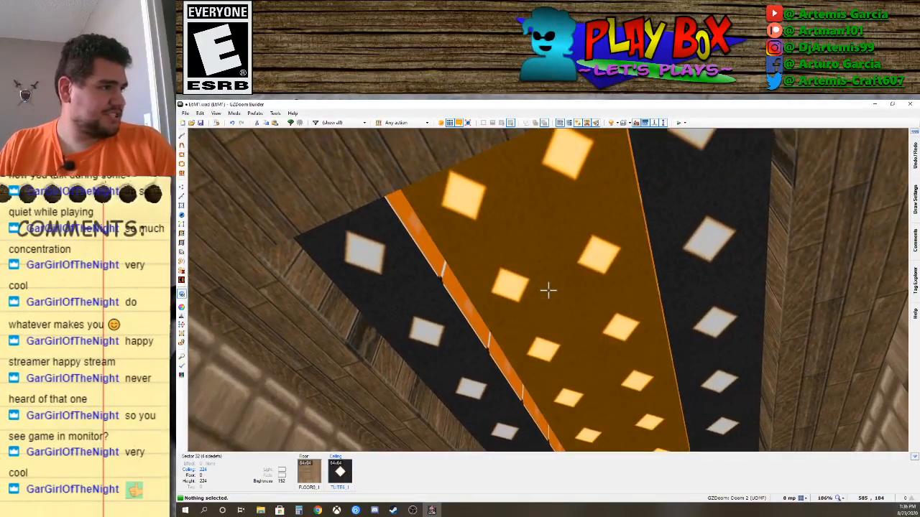
Change the middle strip's ceiling texture to CEIL5_1 from the Flats set of DOOM.WAD.
right_click(549, 290)
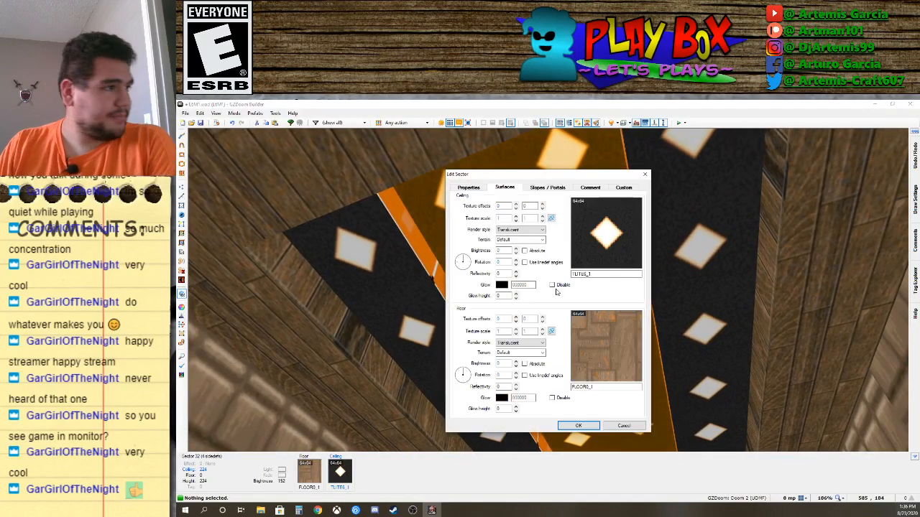
click(608, 242)
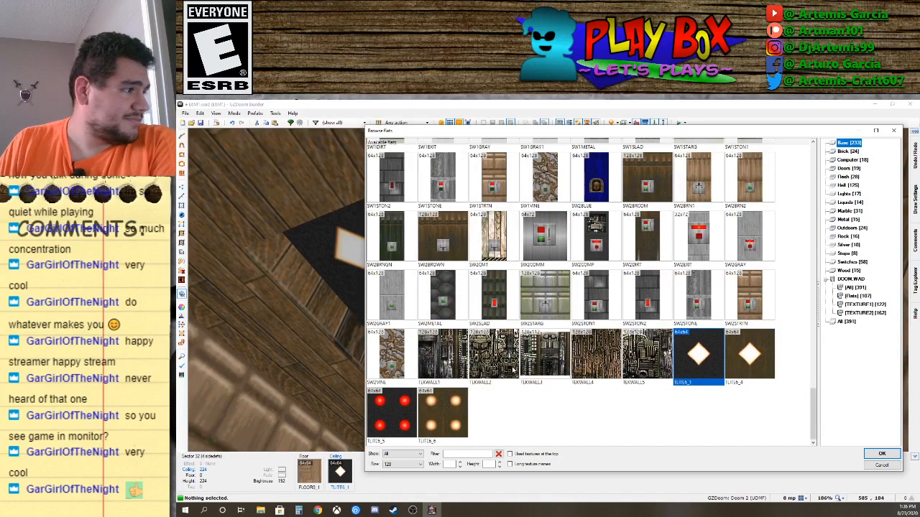
drag(813, 414, 815, 273)
click(857, 295)
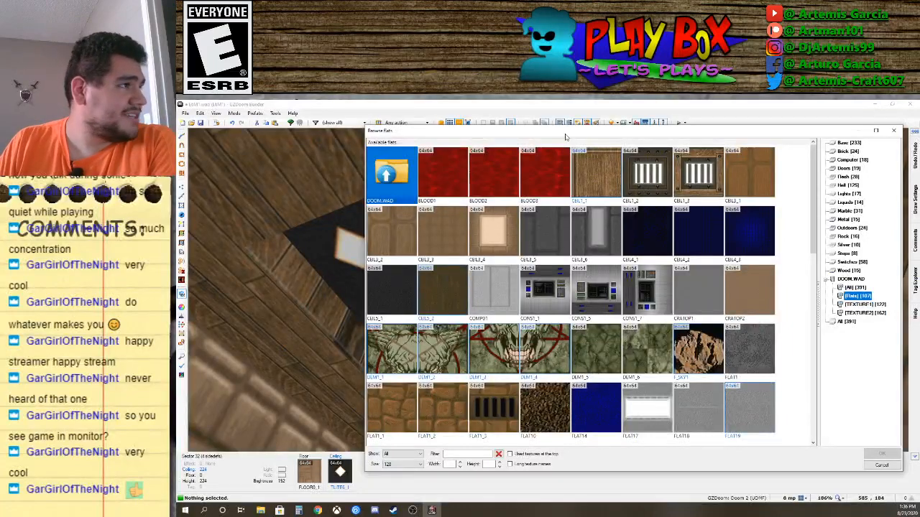
drag(570, 131, 597, 120)
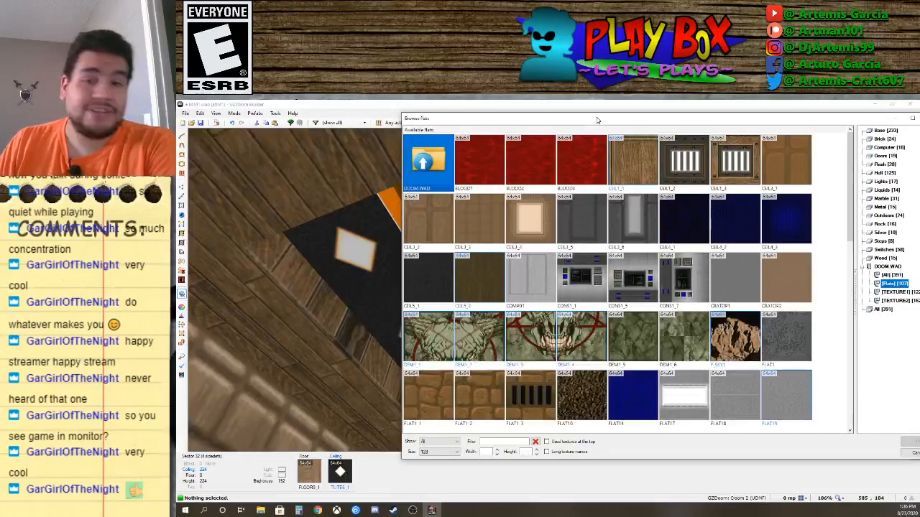
click(432, 277)
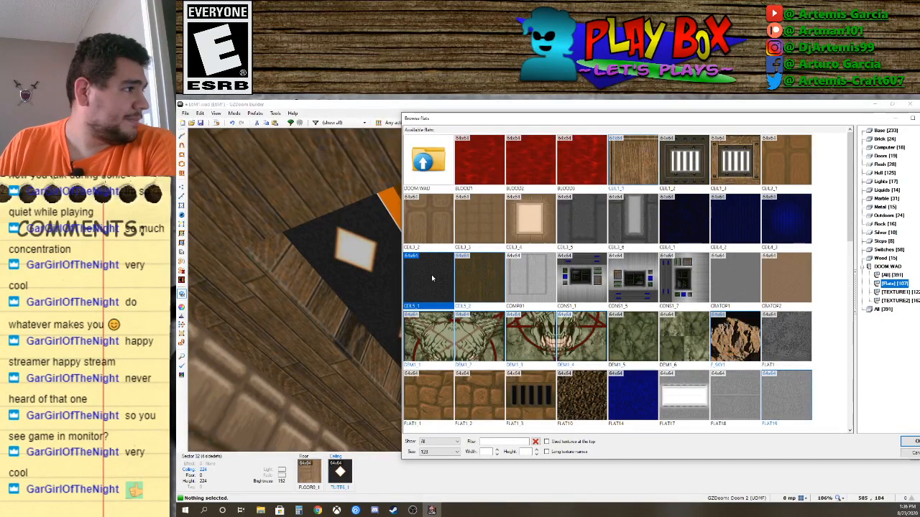
click(909, 441)
click(578, 425)
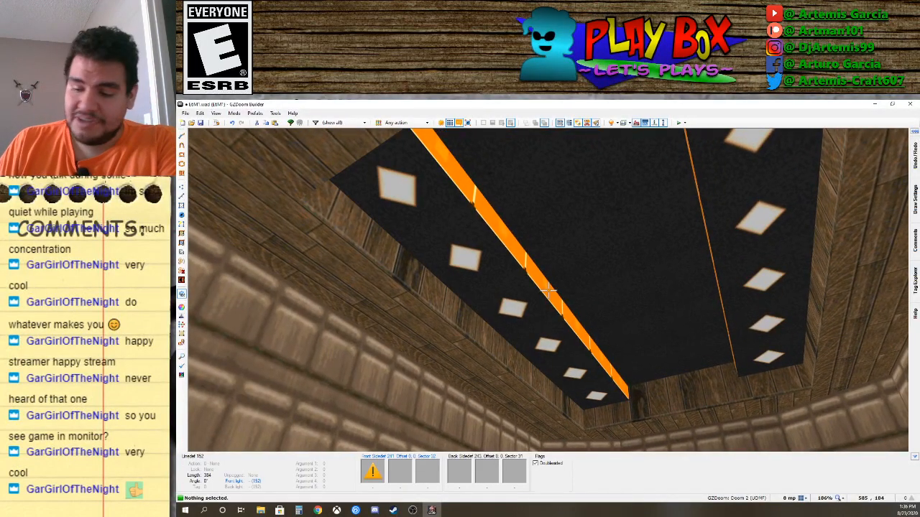
Browse the Flats, TEXTURE1 and TEXTURE2 sets of DOOM.WAD for the missing upper texture on one edge between the ceiling strips.
right_click(547, 289)
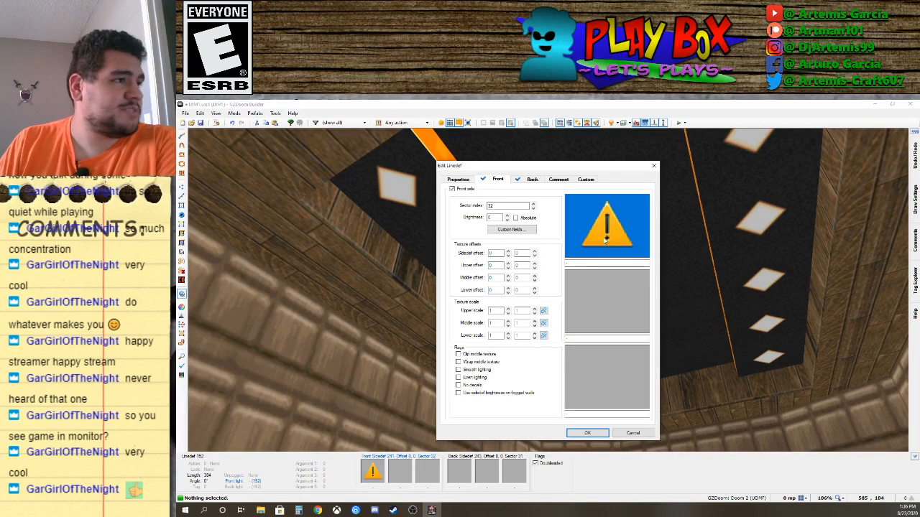
click(606, 240)
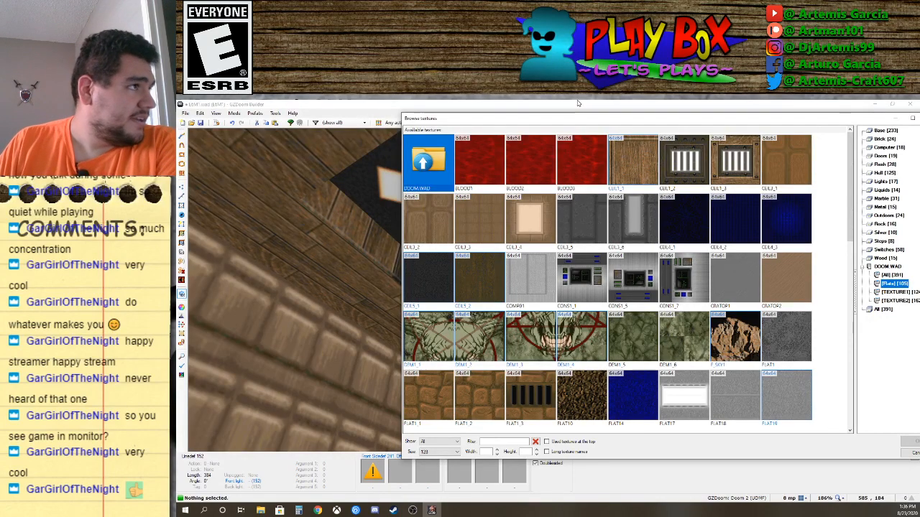
drag(583, 121, 461, 118)
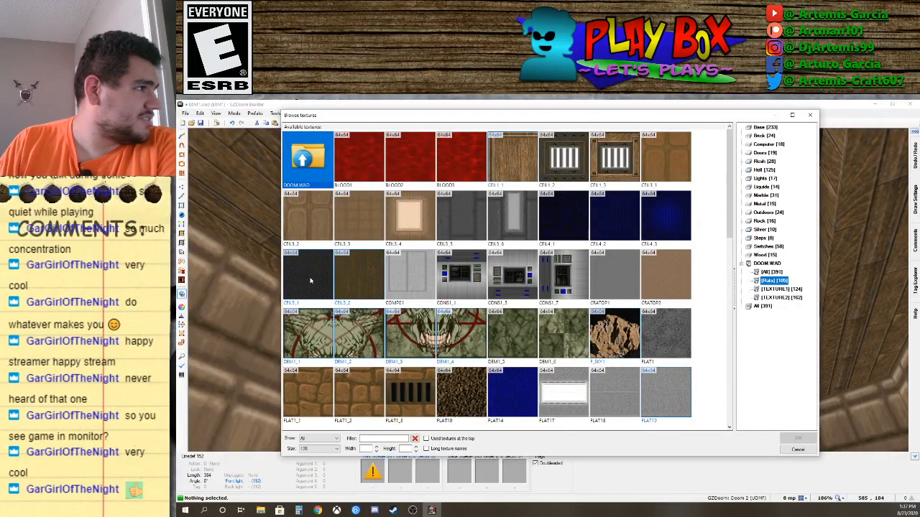
click(777, 290)
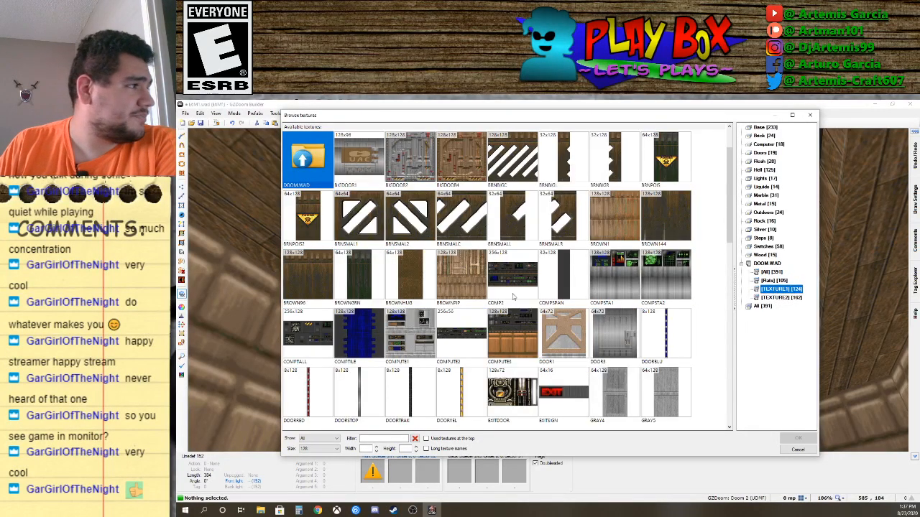
scroll(513, 296, down, 10)
scroll(513, 296, up, 10)
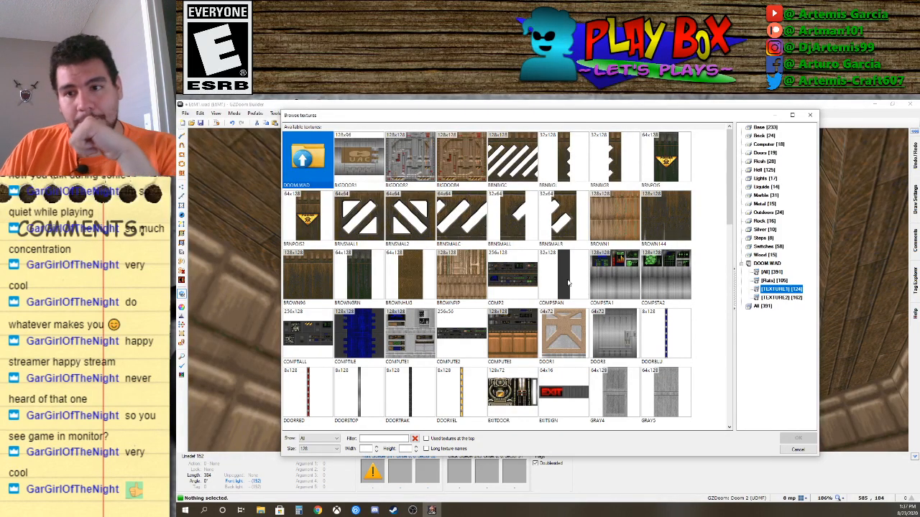
scroll(574, 269, down, 3)
scroll(595, 273, up, 3)
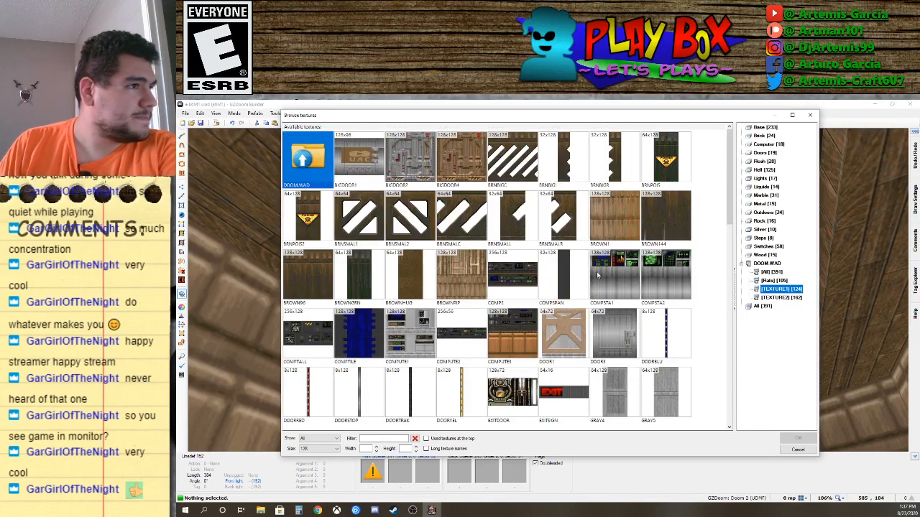
click(767, 298)
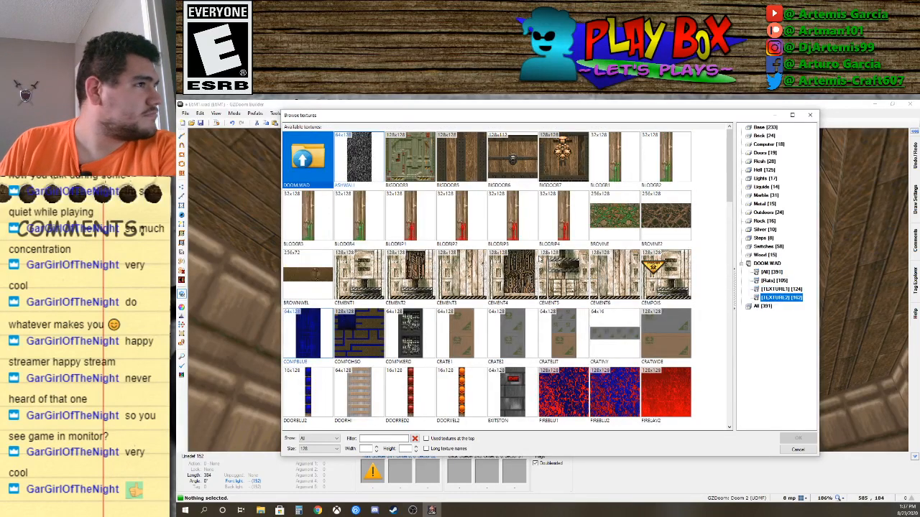
scroll(407, 233, down, 12)
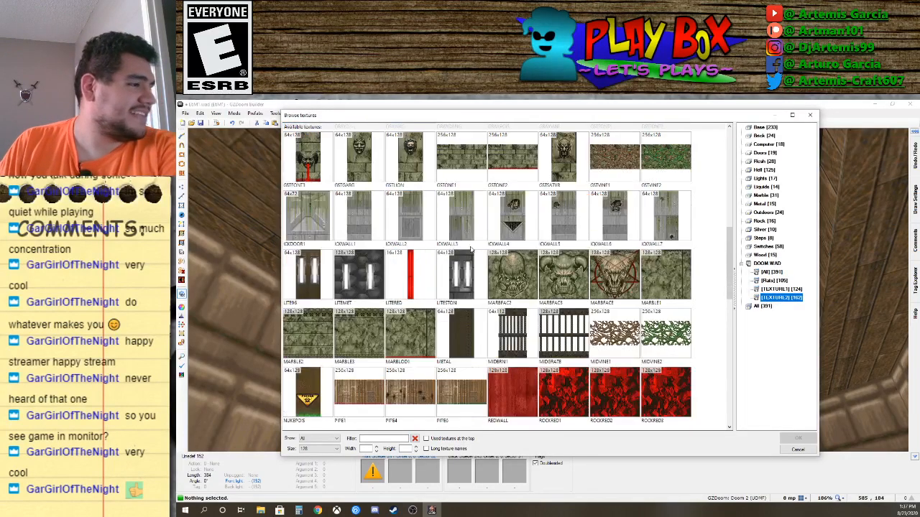
scroll(476, 249, up, 8)
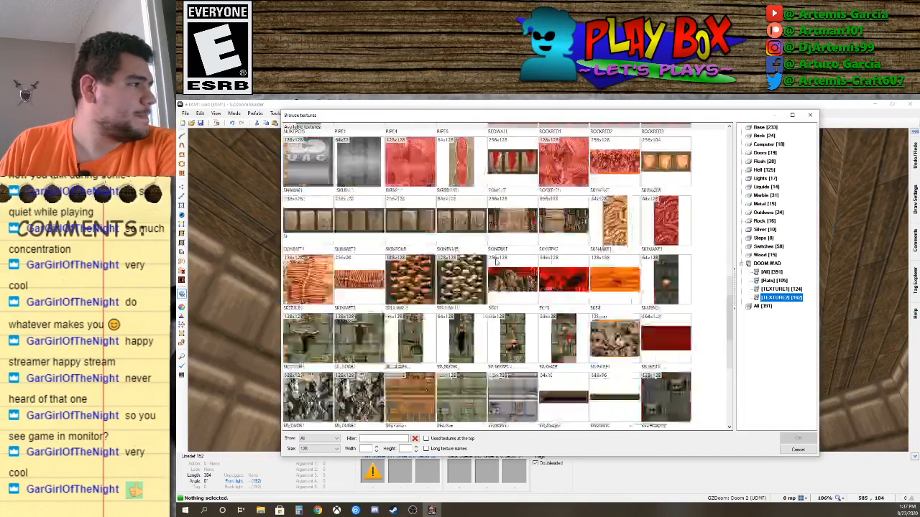
scroll(499, 269, up, 2)
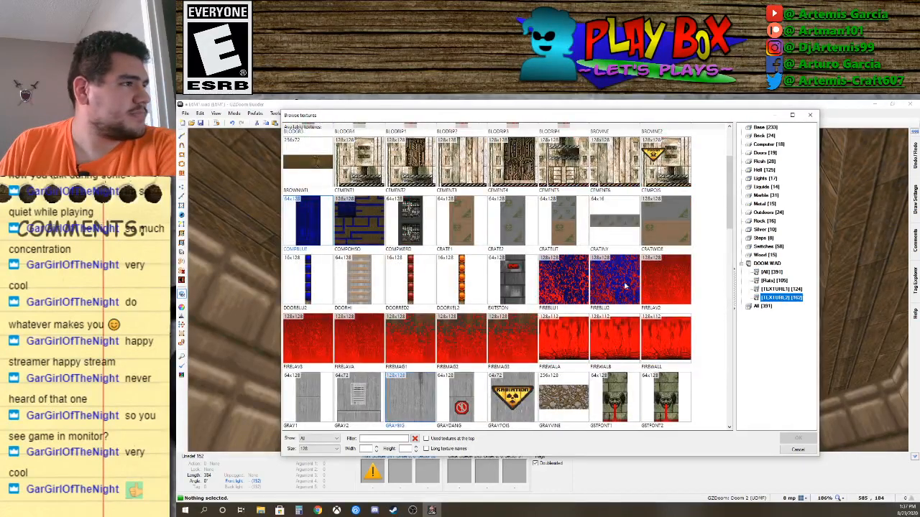
scroll(626, 286, up, 2)
Assign COMPSPAN from the TEXTURE1 set as the upper texture of that ceiling strip edge and apply the linedef changes.
click(776, 289)
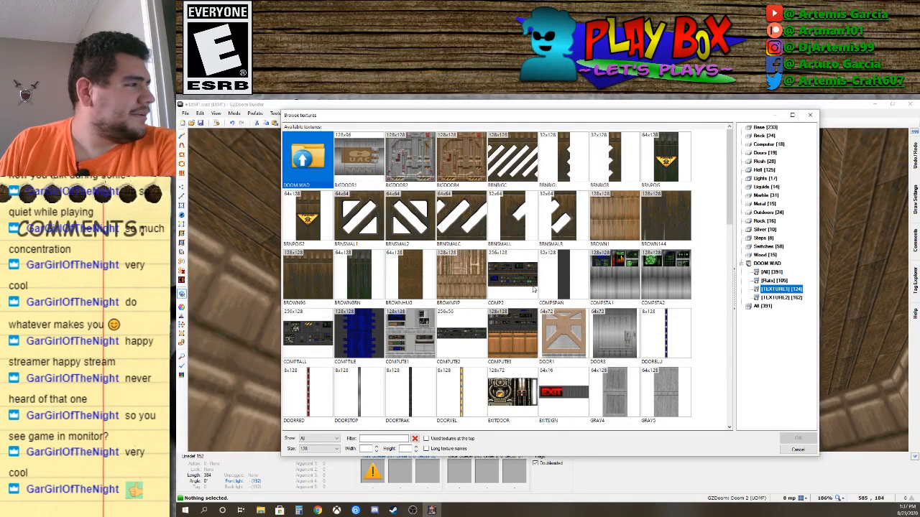
scroll(532, 288, down, 2)
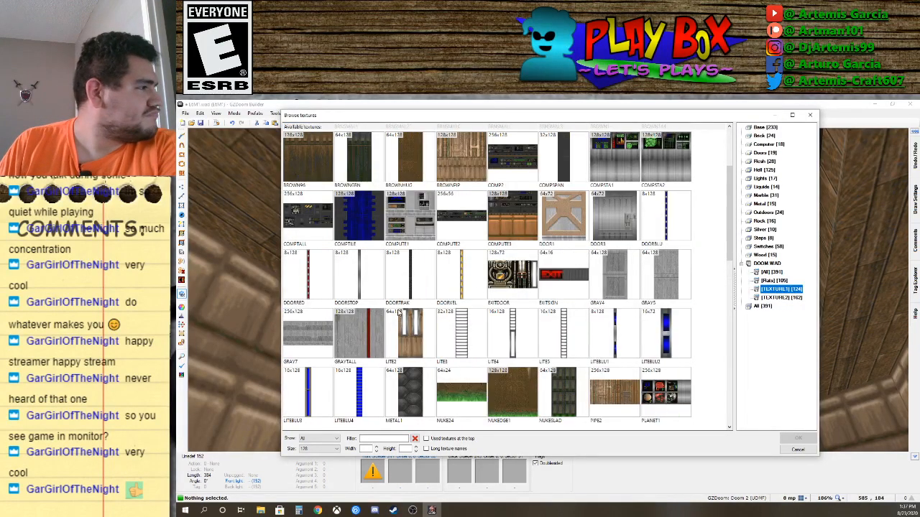
scroll(434, 386, down, 9)
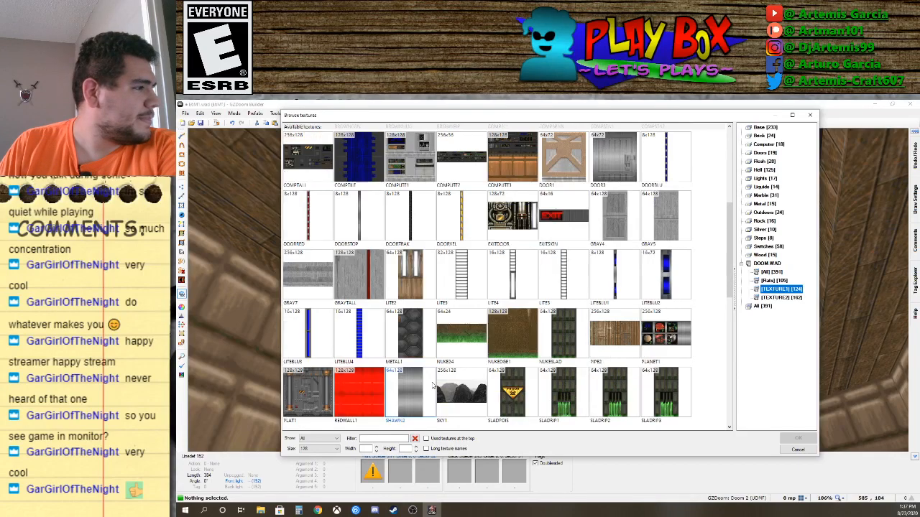
scroll(457, 354, up, 9)
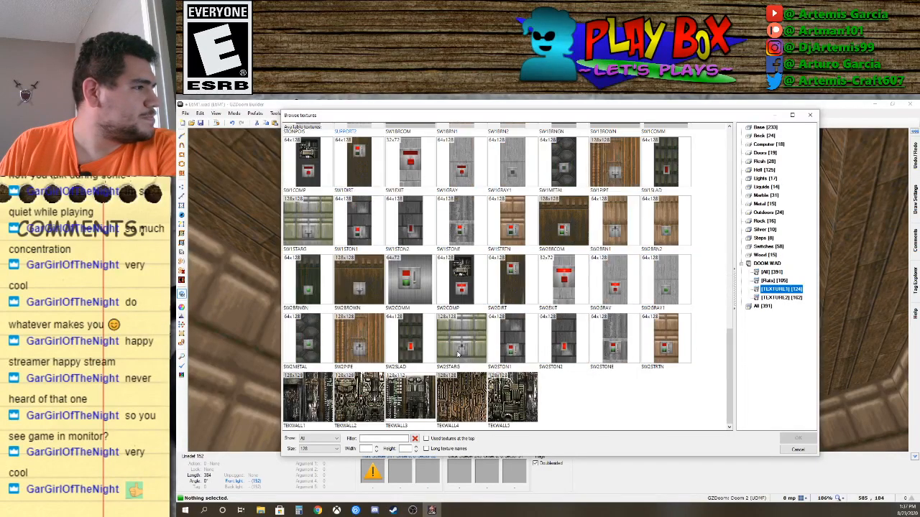
scroll(474, 347, up, 2)
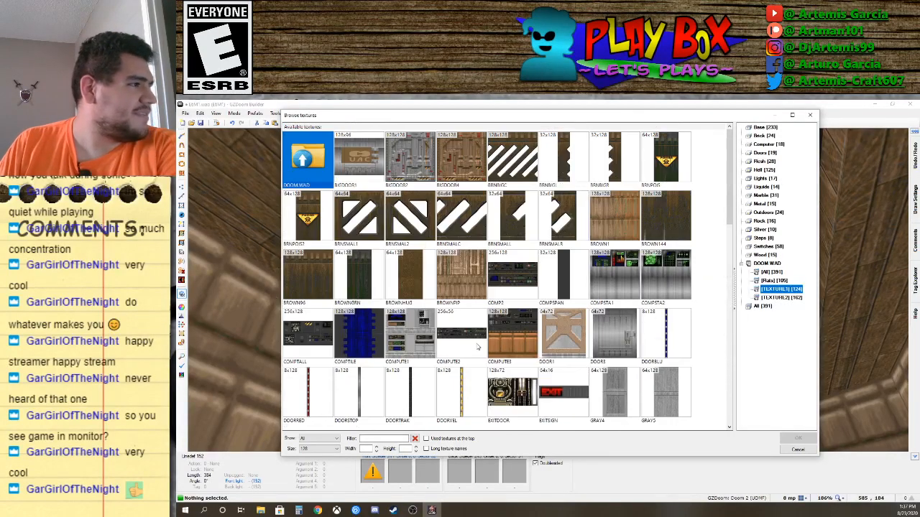
click(565, 276)
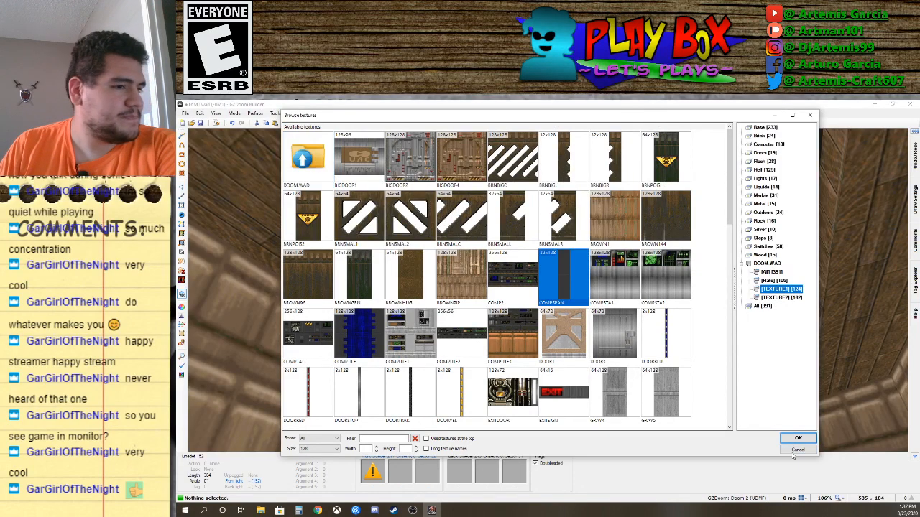
click(798, 438)
click(588, 435)
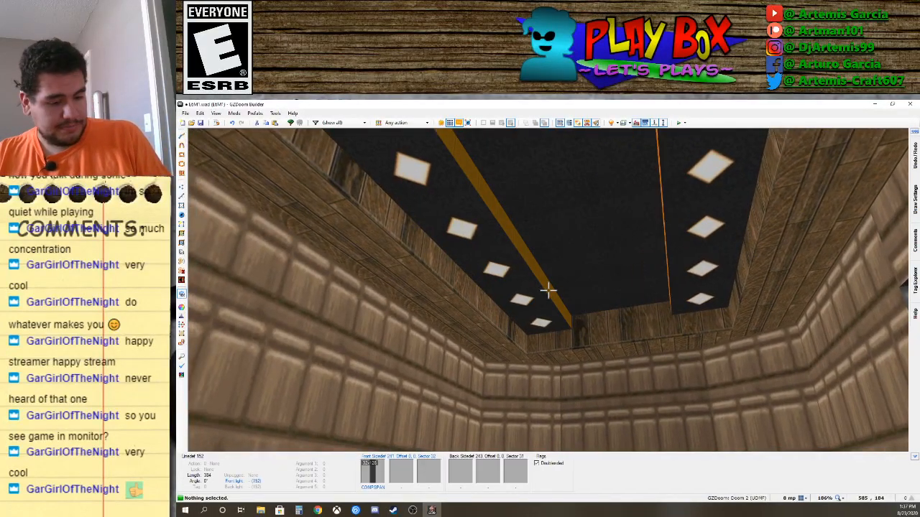
Copy the COMPSPAN texture to the missing edge on the opposite side of the middle ceiling strip.
key(ctrl+c)
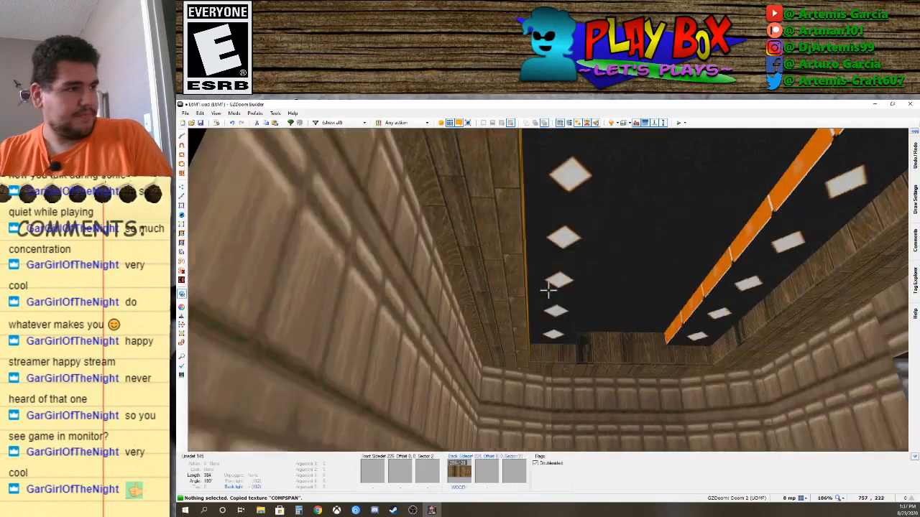
key(ctrl+v)
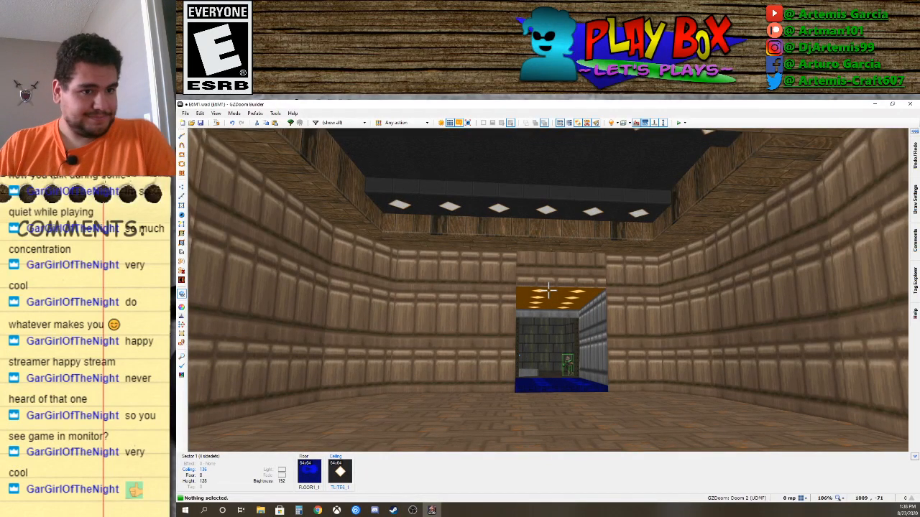
Try shifting the STARTAN1 texture above the doorway to the blue-floored corridor to a vertical offset of about 105.
key(w)
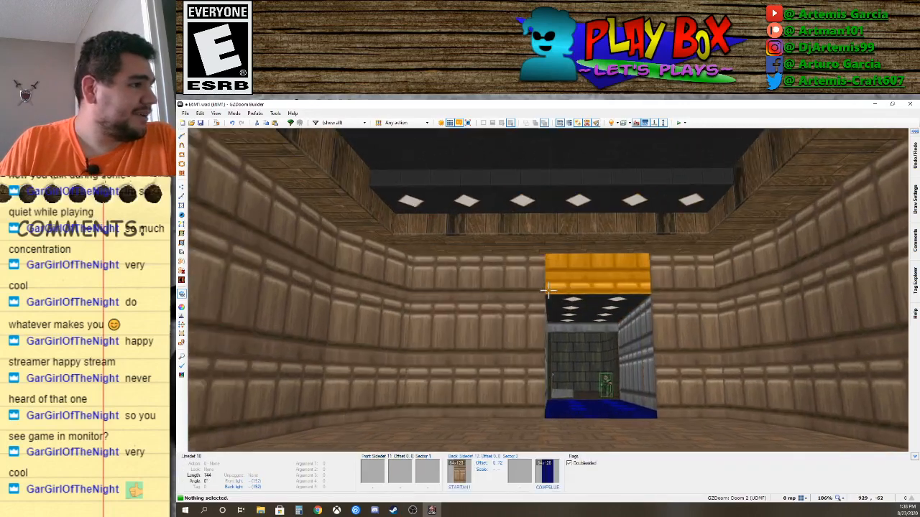
key(s)
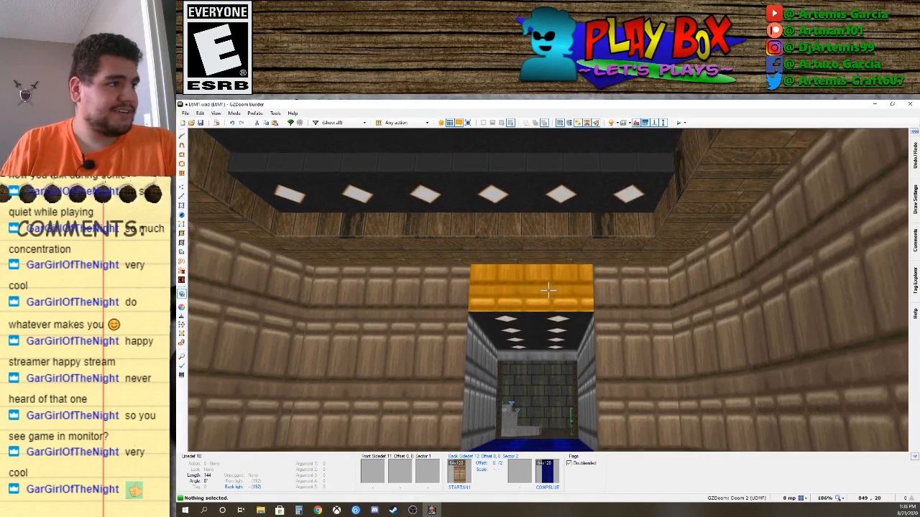
key(Up)
key(Up)
key(Up)
key(Up)
key(Up)
key(Up)
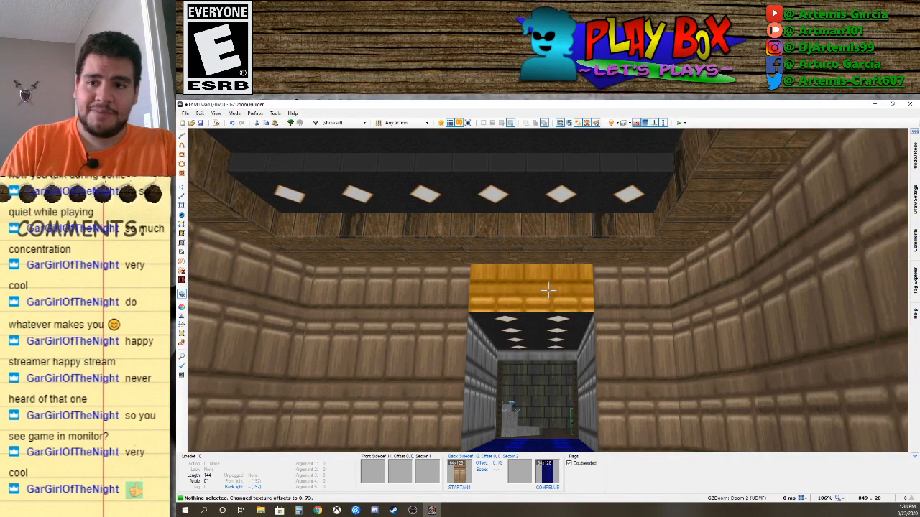
key(Up)
key(Up)
key(Up)
key(Up)
key(Up)
key(Up)
key(Up)
key(Up)
key(Up)
key(Up)
key(Up)
key(Up)
key(Up)
key(Up)
key(Up)
key(Up)
key(Up)
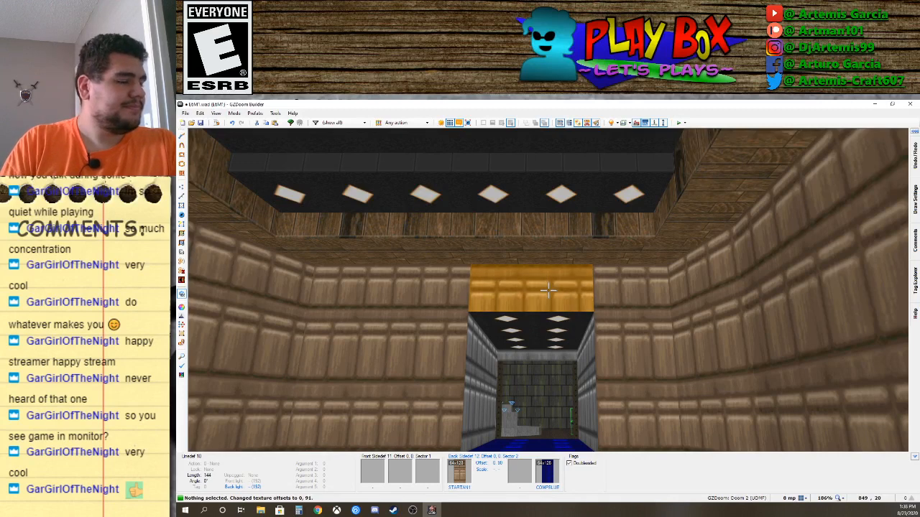
key(Up)
key(Up)
key(Up)
key(Up)
key(Up)
key(Up)
key(Up)
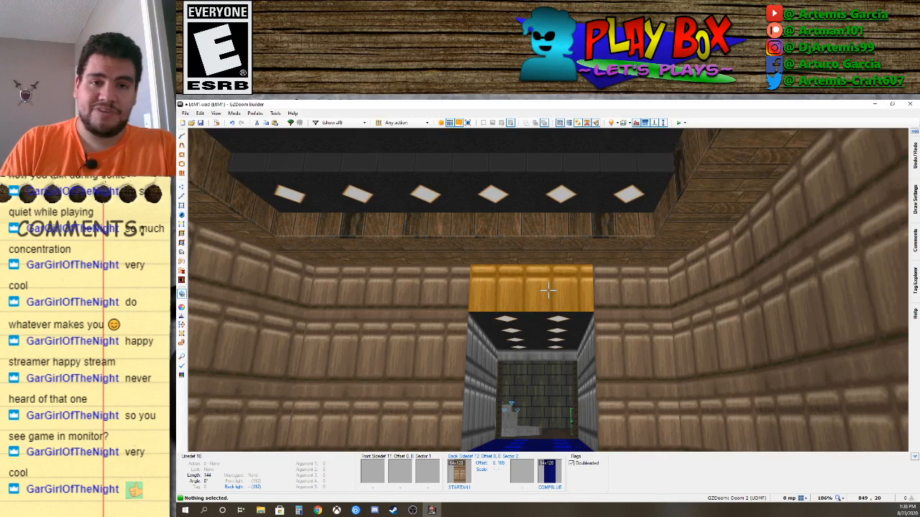
Shift the texture above the doorway sideways to a horizontal offset of -15.
key(Left)
key(Left)
key(Left)
key(Left)
key(Left)
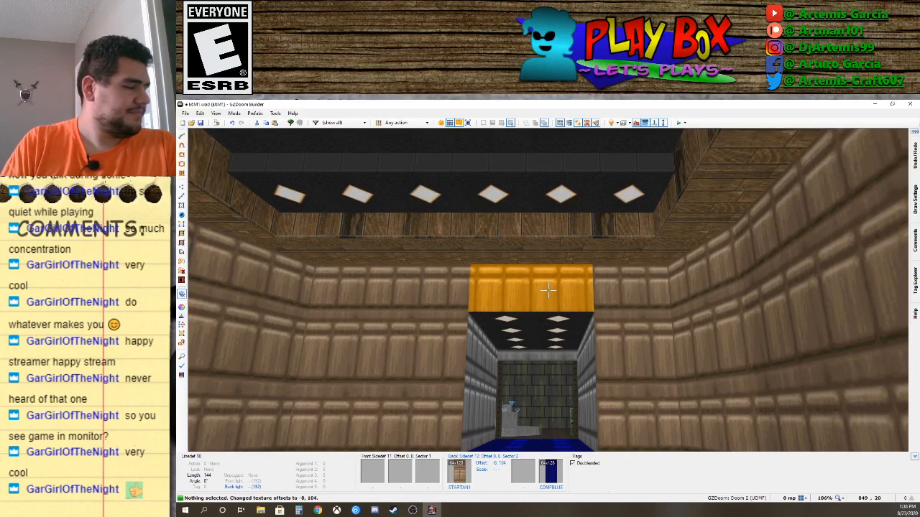
key(Left)
key(Left)
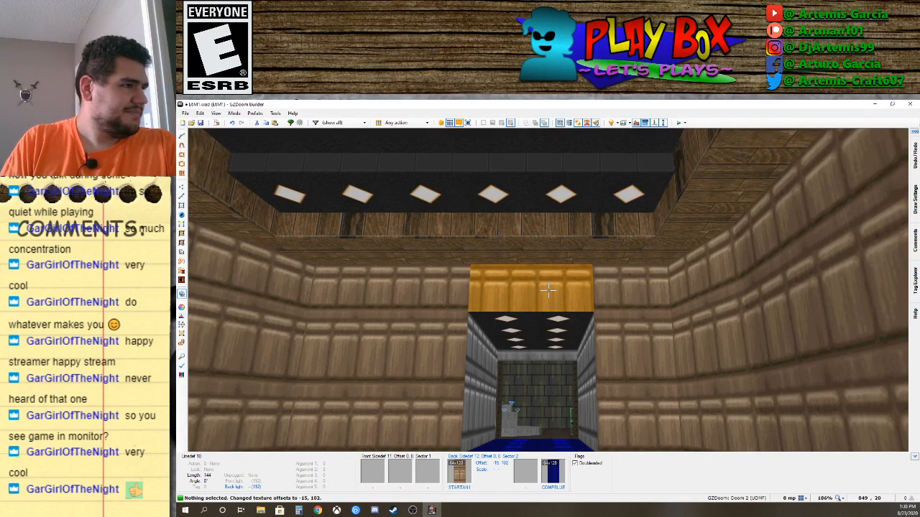
Align the texture above the doorway with the neighbouring wall panels using a vertical offset of 48.
key(Up)
key(Up)
key(Up)
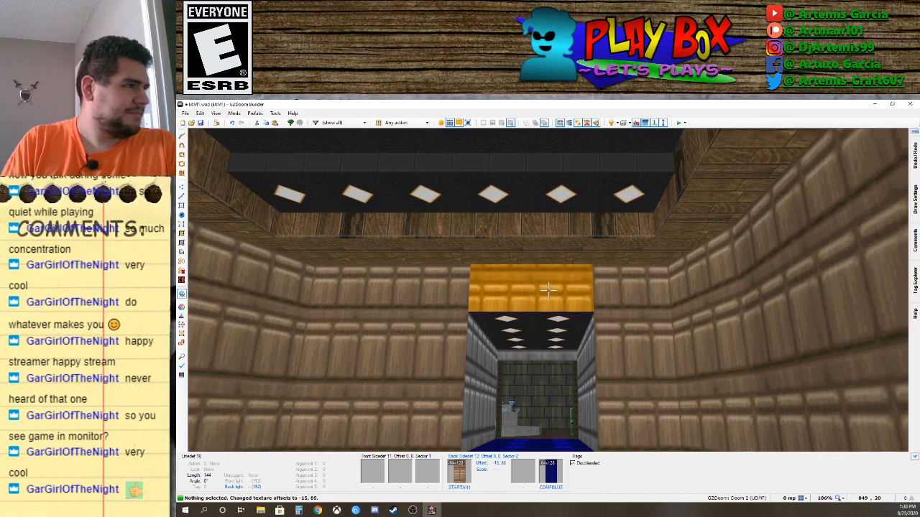
key(Up)
key(Up)
key(Up)
key(Up)
key(Up)
key(Up)
key(Up)
key(Up)
key(Up)
key(Up)
key(Up)
key(Up)
key(Up)
key(Up)
key(Up)
key(Up)
key(Up)
key(Up)
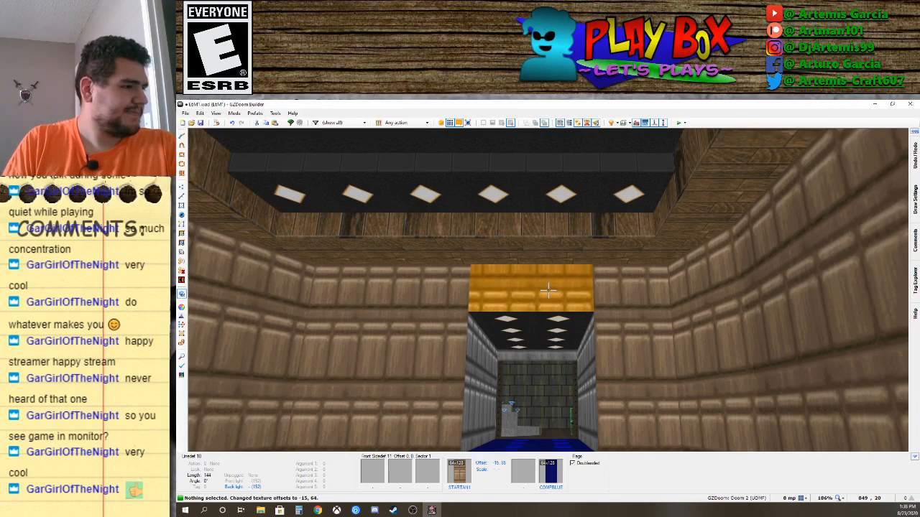
key(Up)
key(Up)
key(Up)
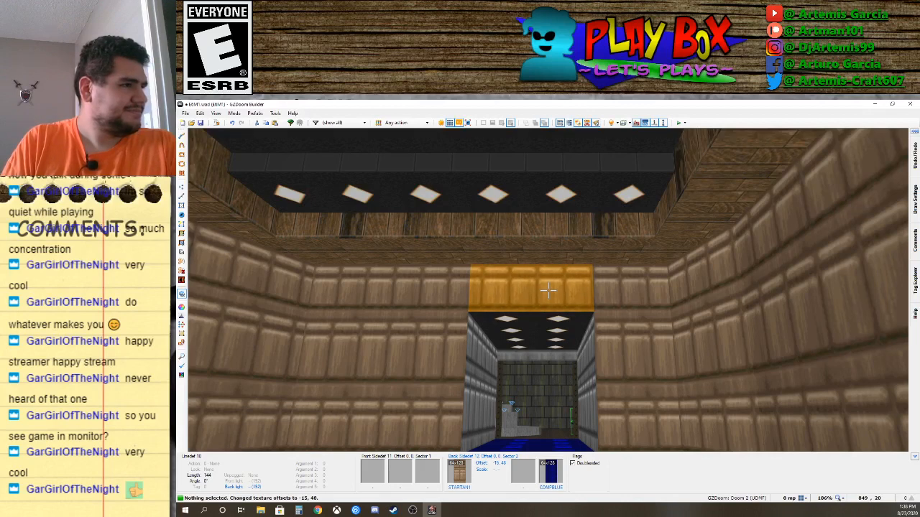
key(Right)
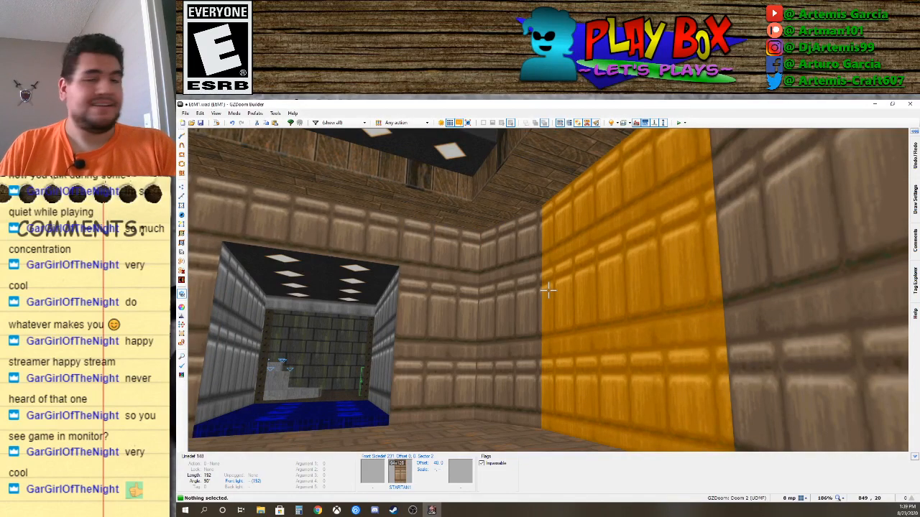
key(s)
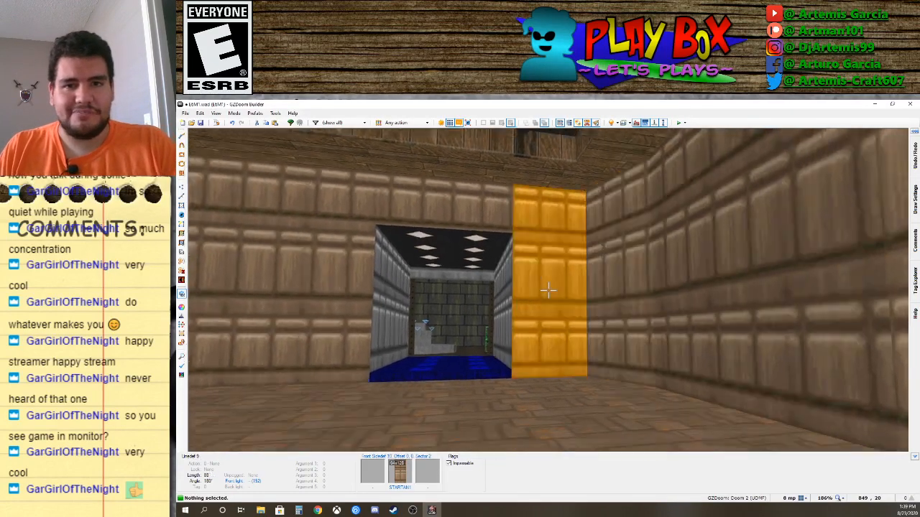
key(w)
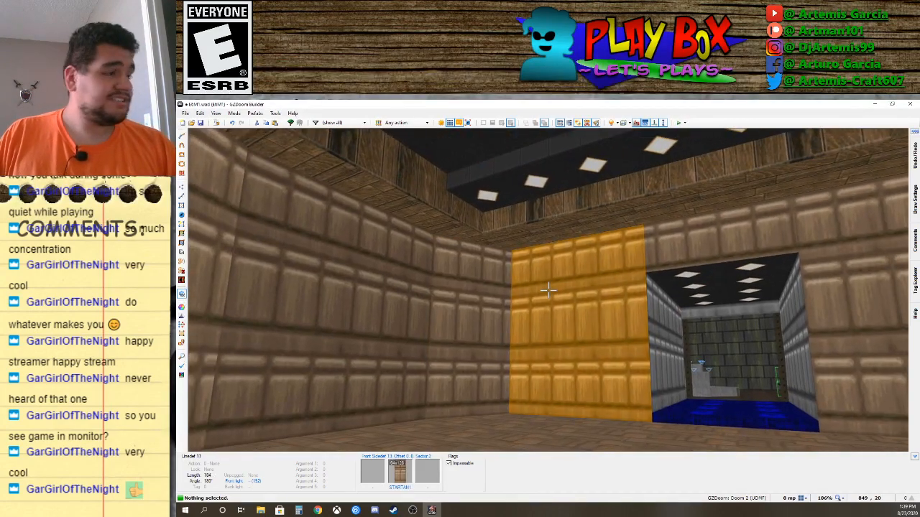
key(w)
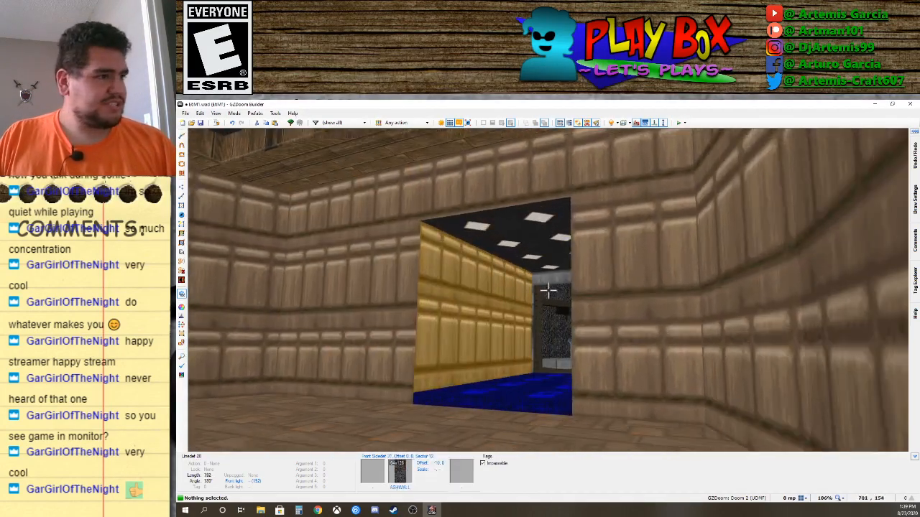
key(w)
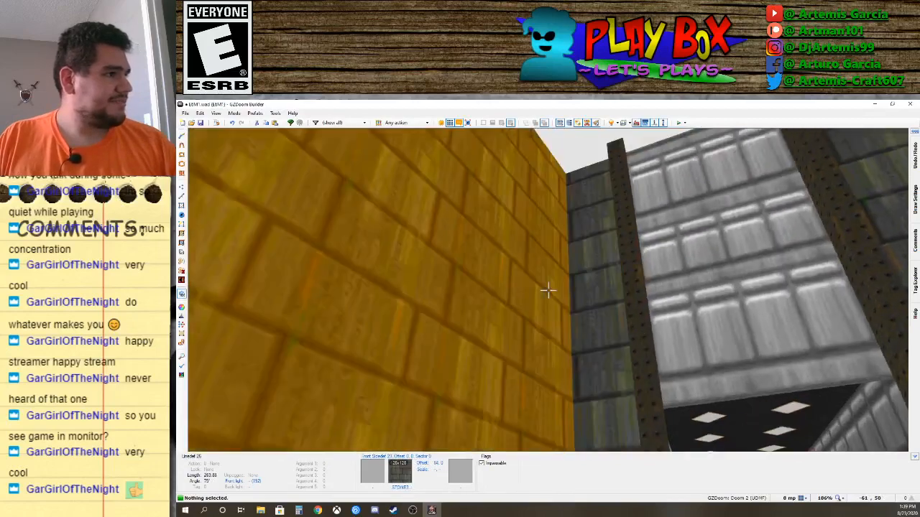
key(ctrl+x)
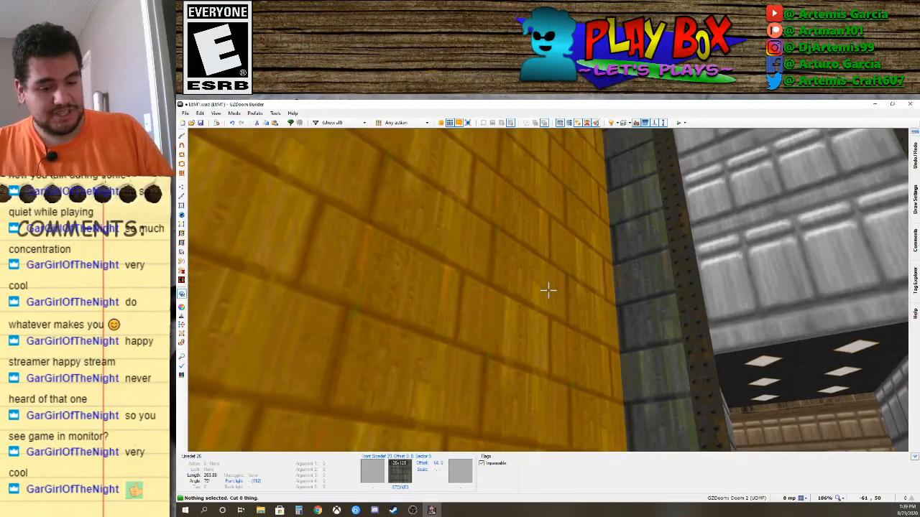
Copy the STONE3 brick texture from the fountain courtyard wall onto both side walls of the blue-floored corridor.
key(ctrl+c)
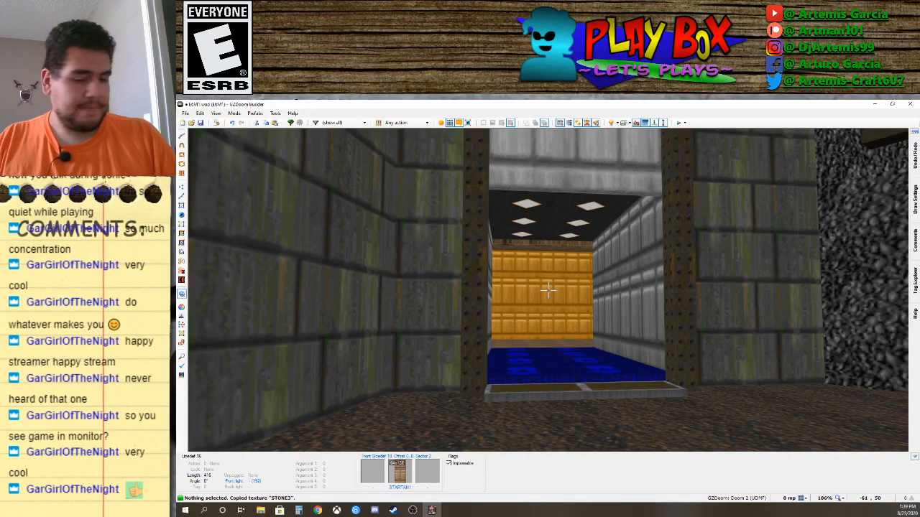
key(w)
key(w)
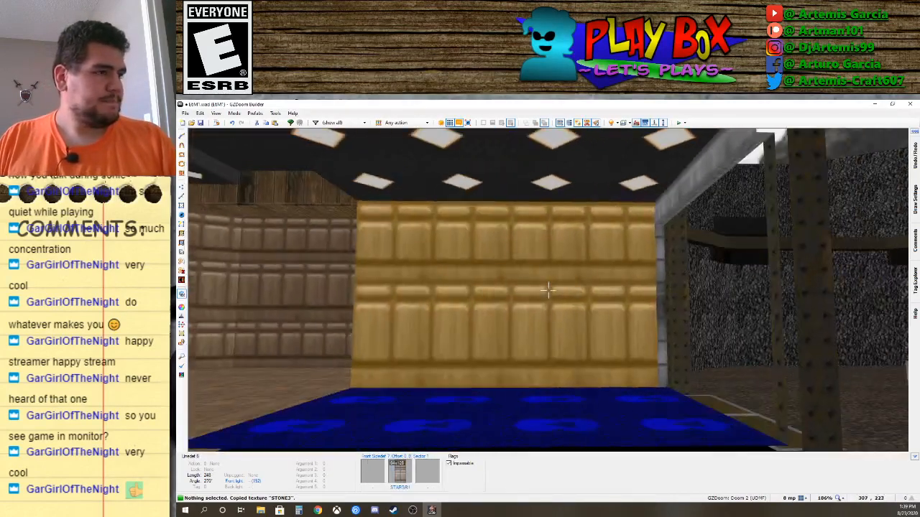
key(w)
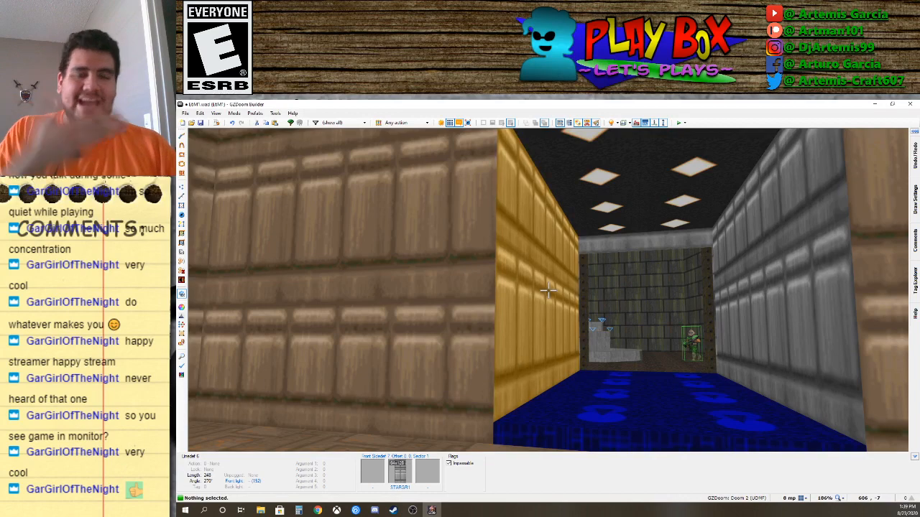
key(ctrl+v)
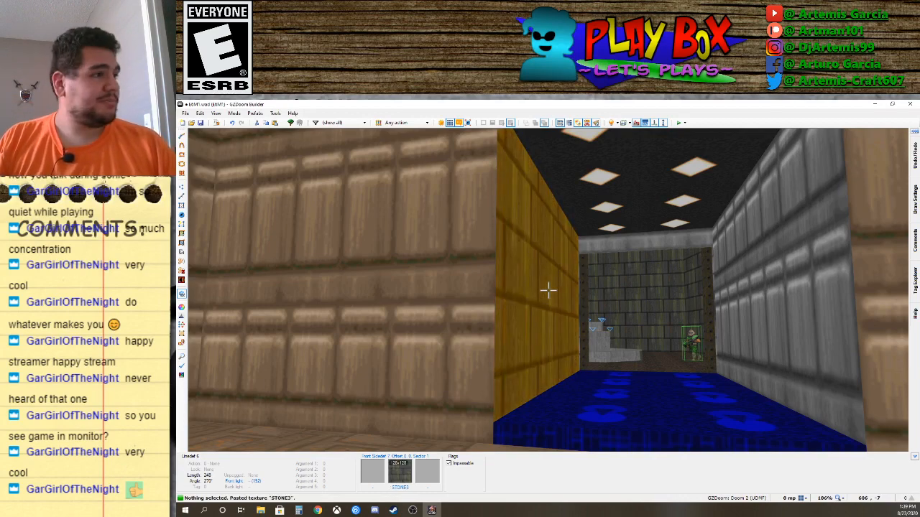
key(e)
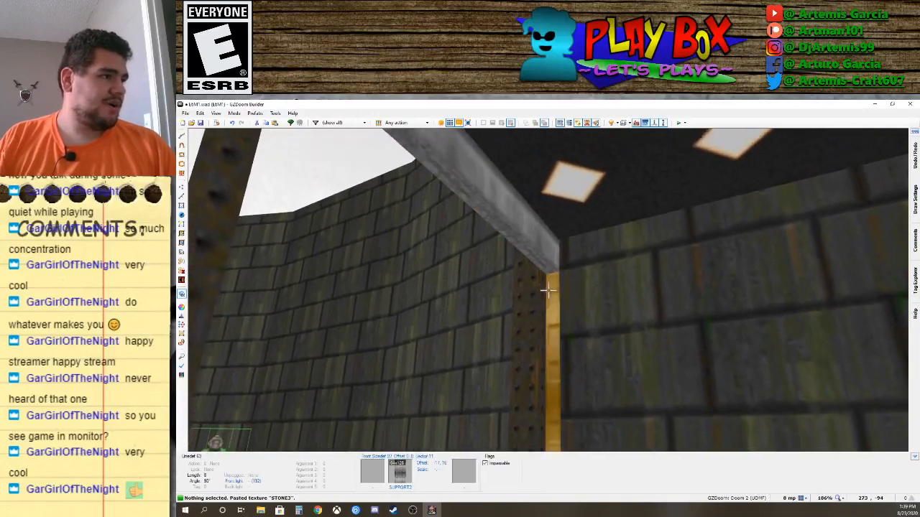
key(s)
key(s)
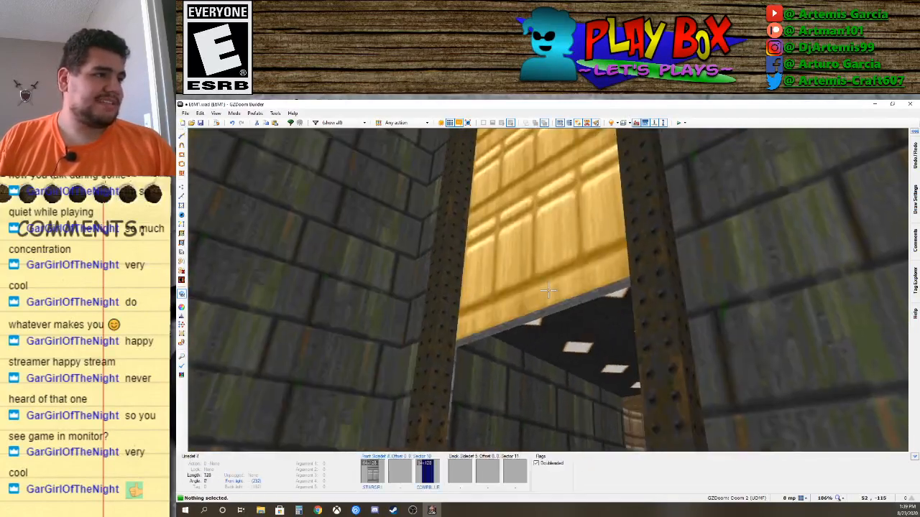
Turn gravity off and paste the STONE3 texture onto the brown room's walls around the corridor doorway, undoing the stray ceiling paste.
key(e)
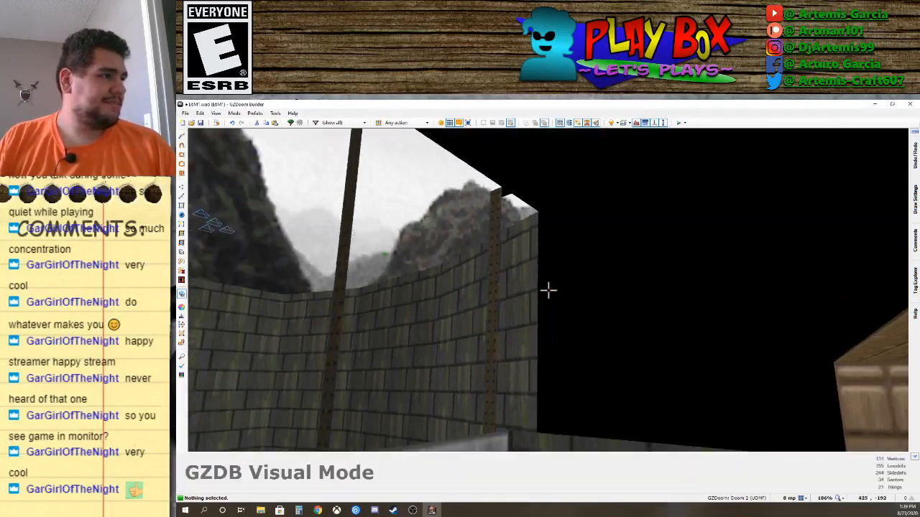
key(d)
key(e)
key(d)
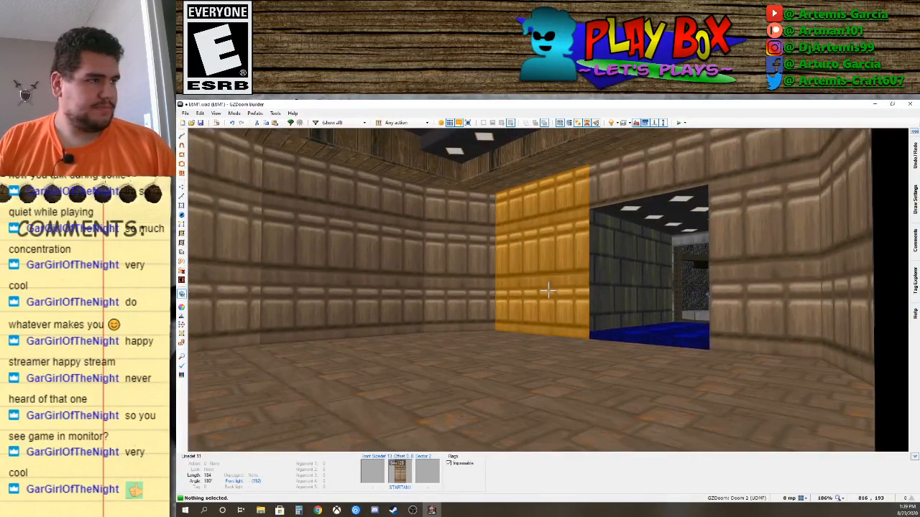
key(g)
key(e)
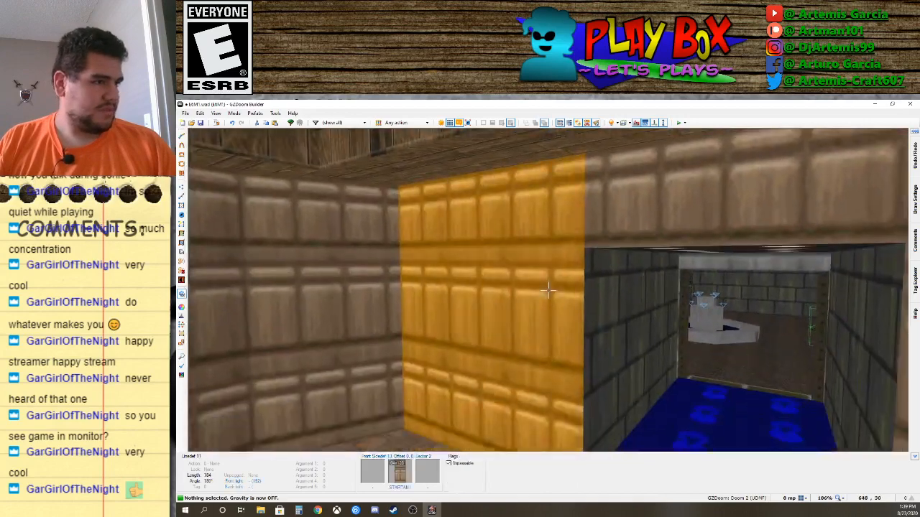
key(d)
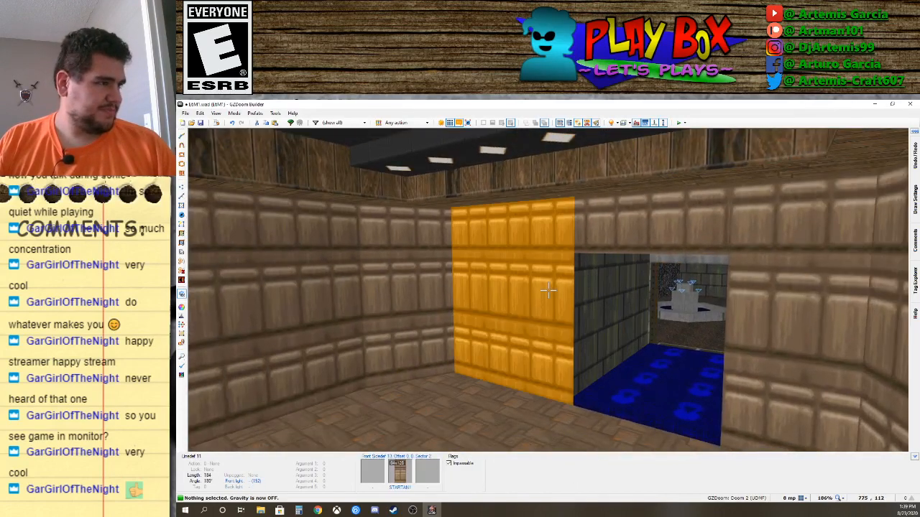
key(ctrl+v)
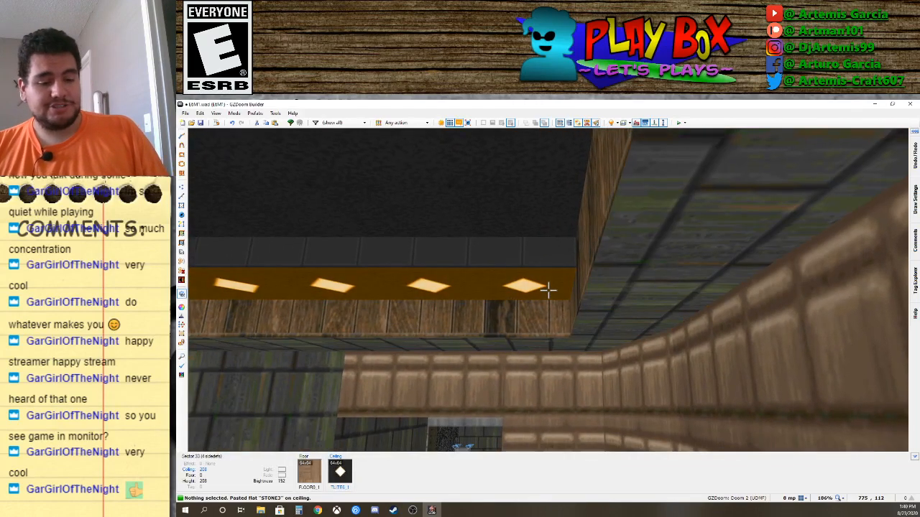
key(ctrl+z)
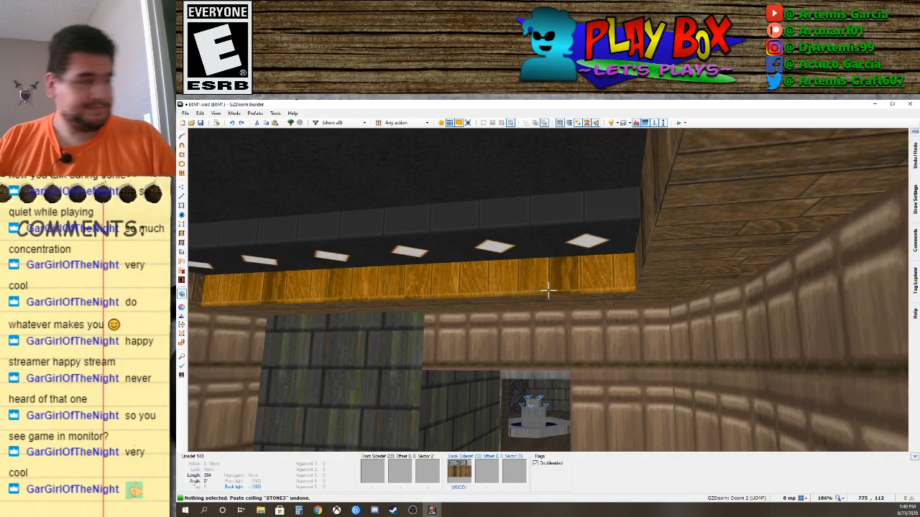
key(ctrl+v)
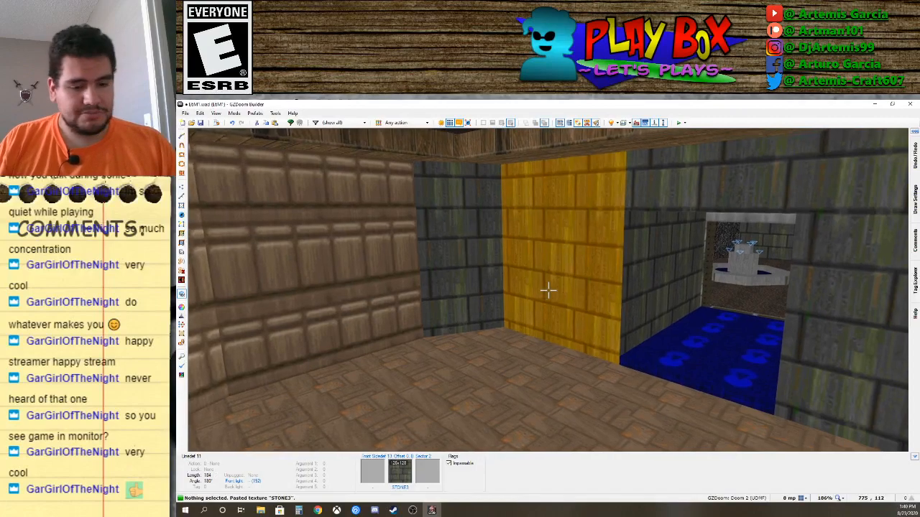
Align the STONE3 texture on both side walls of the blue-floored corridor with the doorway walls using a vertical offset of 16.
key(s)
key(e)
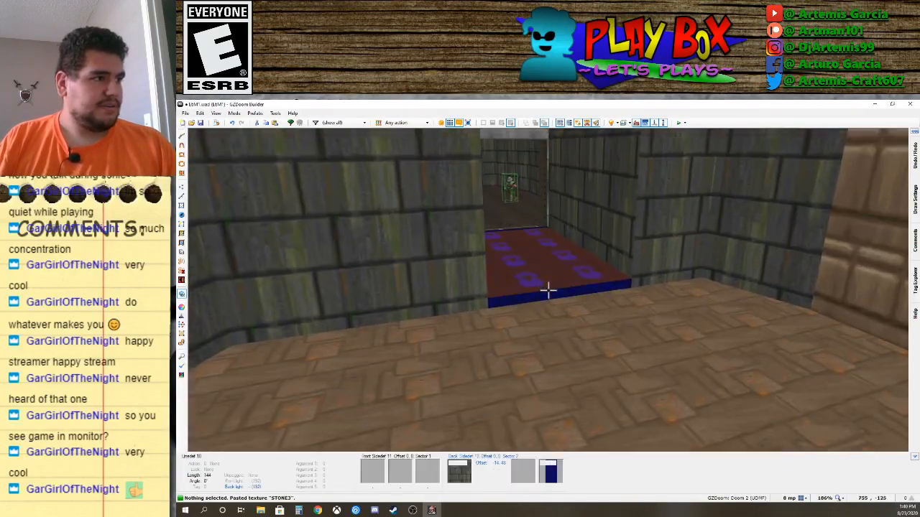
key(d)
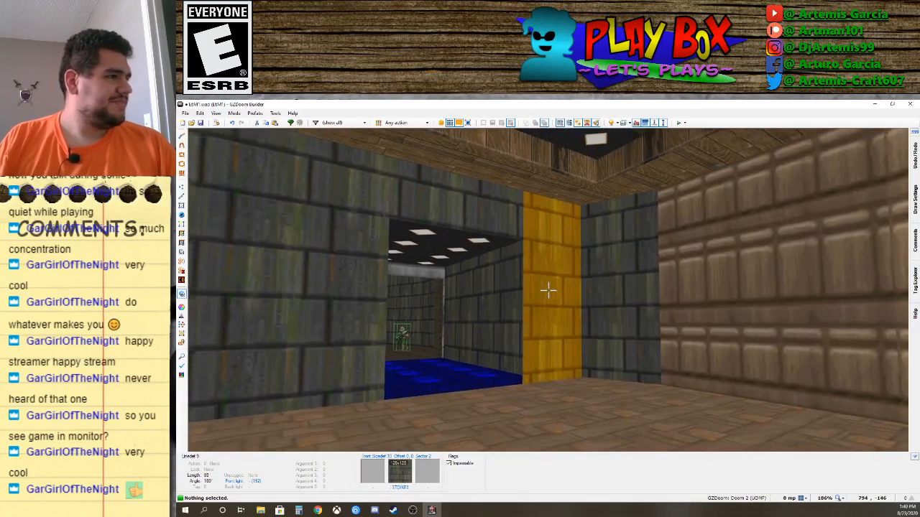
key(f)
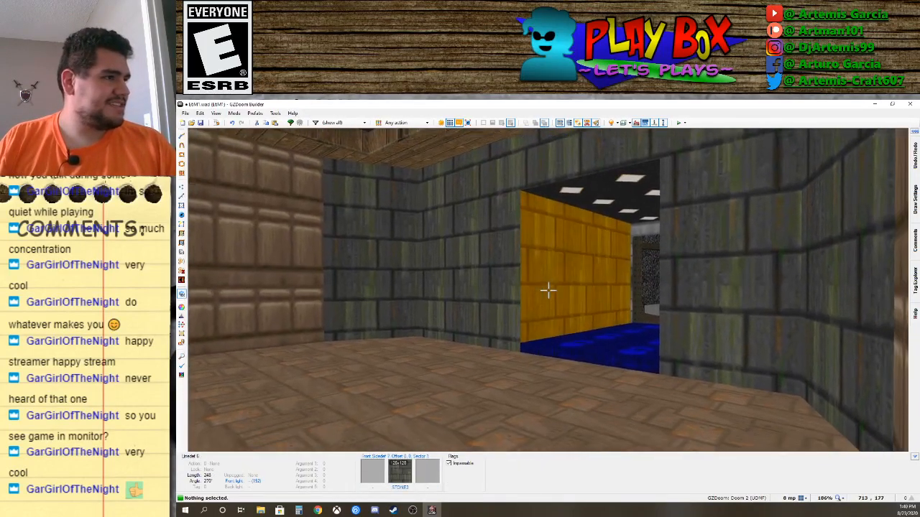
click(549, 290)
key(s)
key(f)
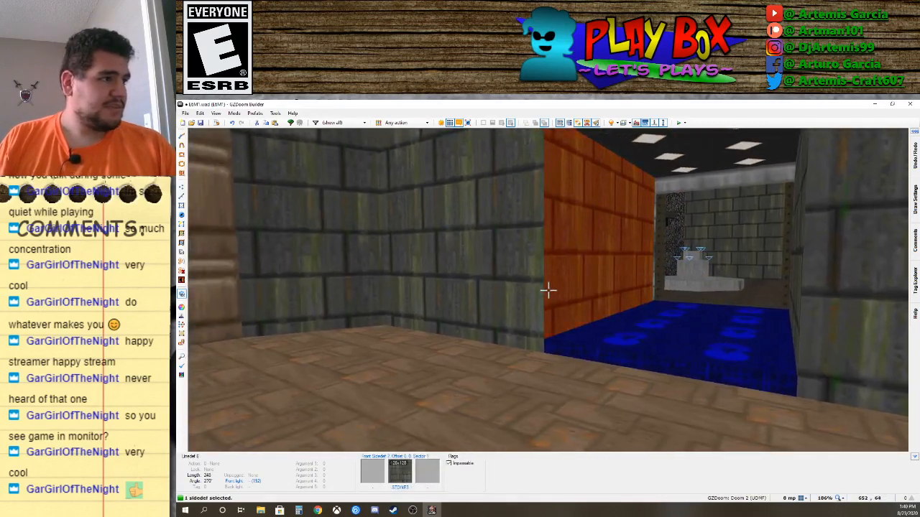
click(548, 291)
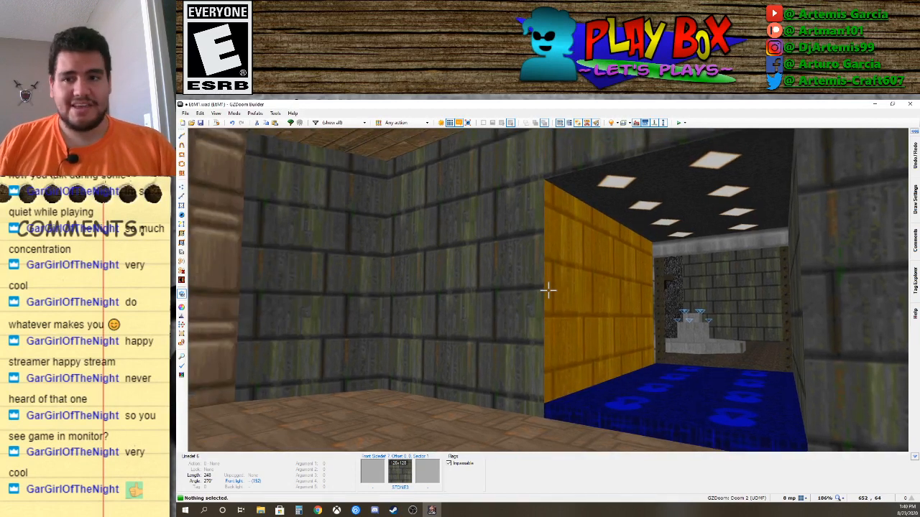
click(548, 290)
click(548, 290)
click(548, 290)
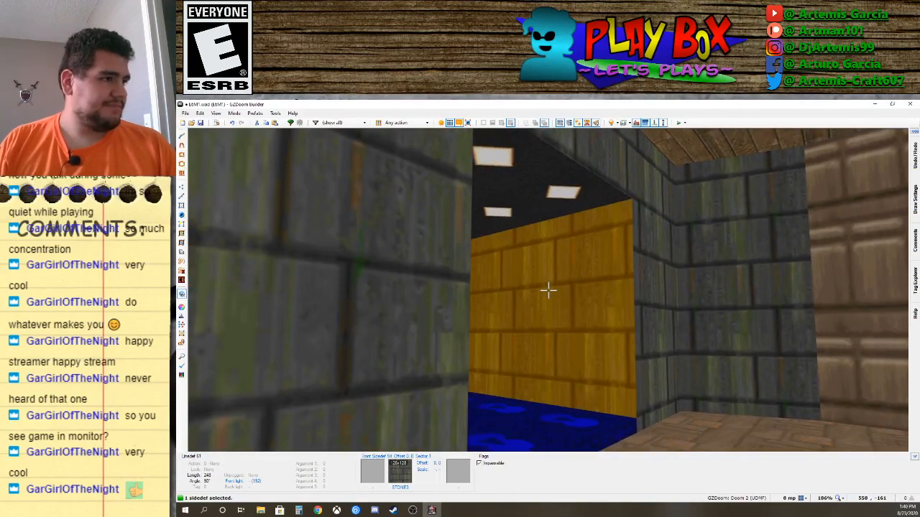
click(548, 290)
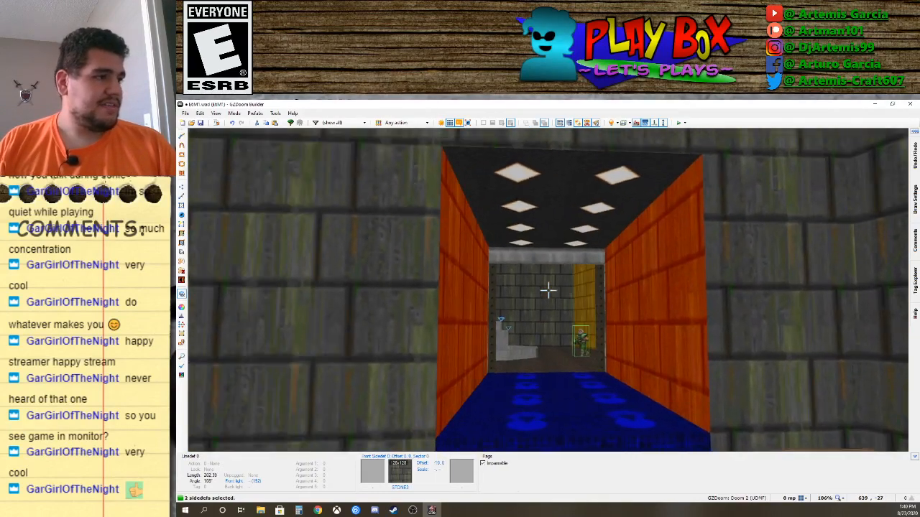
key(d)
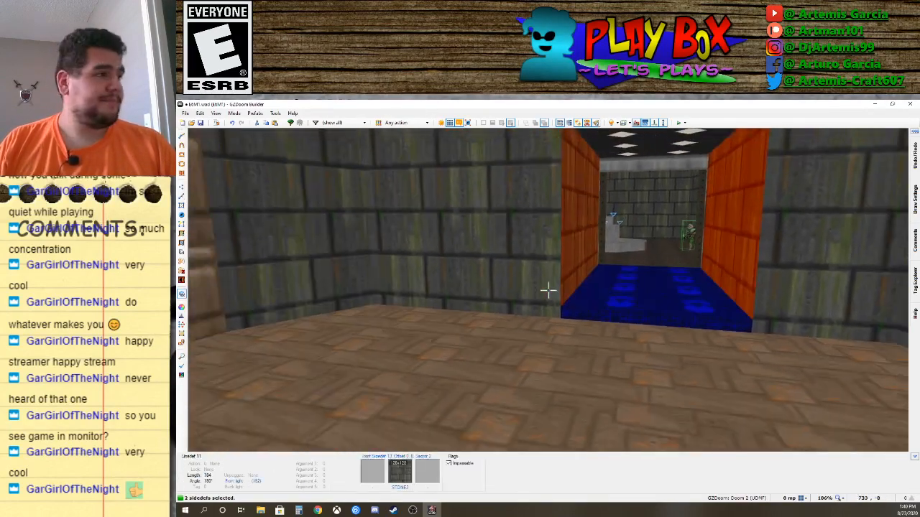
key(f)
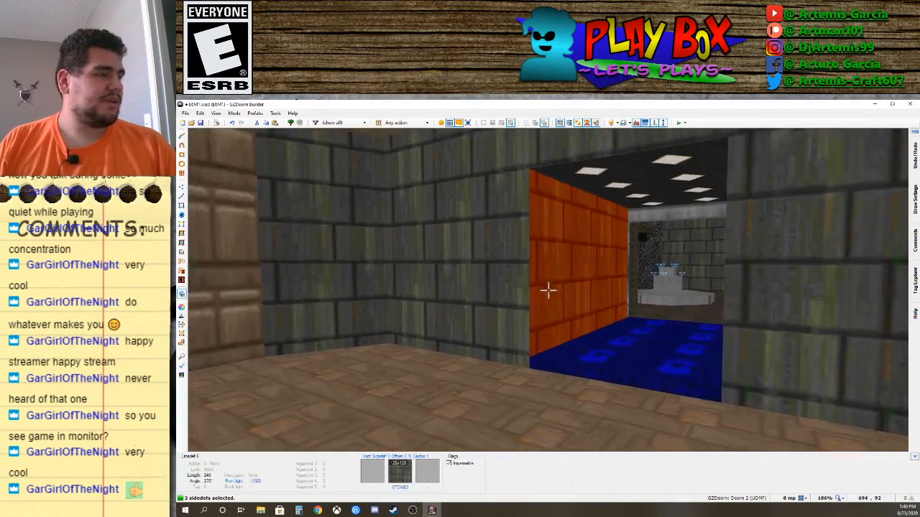
key(Down)
key(Down)
key(Down)
key(Down)
key(Down)
key(Down)
key(Down)
key(Down)
key(Down)
key(Down)
key(Down)
key(Down)
key(Down)
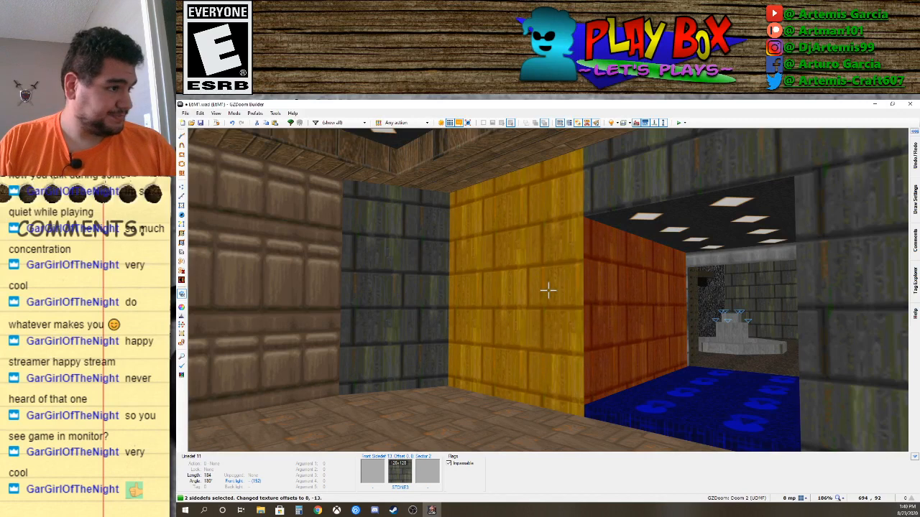
key(Up)
key(Up)
key(Up)
key(Up)
key(Up)
key(Up)
key(Up)
key(Up)
key(Up)
key(Up)
key(Up)
key(Up)
key(Up)
key(Up)
key(Up)
key(Up)
key(Up)
key(Up)
key(Up)
key(Up)
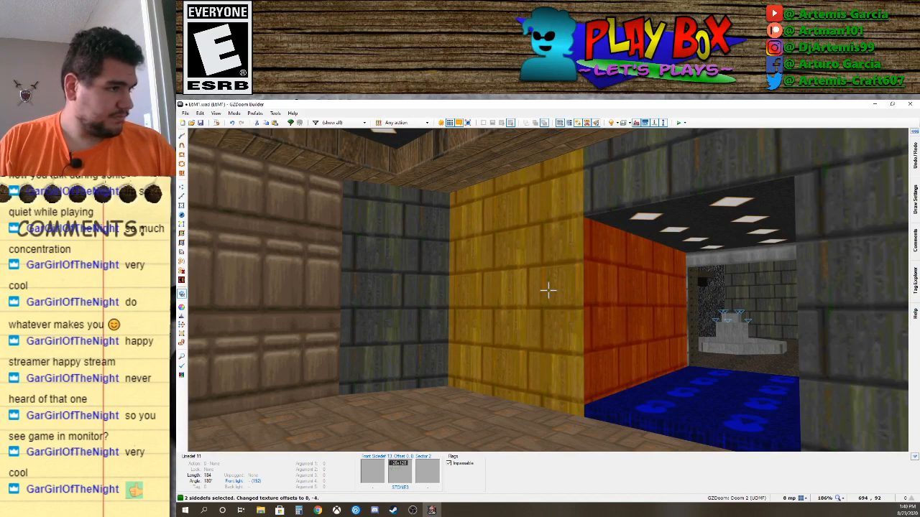
key(Up)
key(Up)
key(Up)
key(Up)
key(Up)
key(Up)
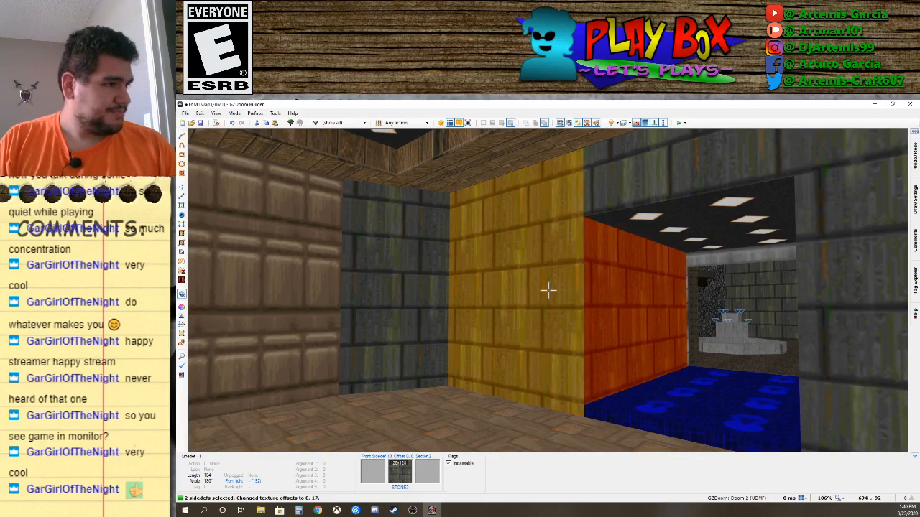
key(s)
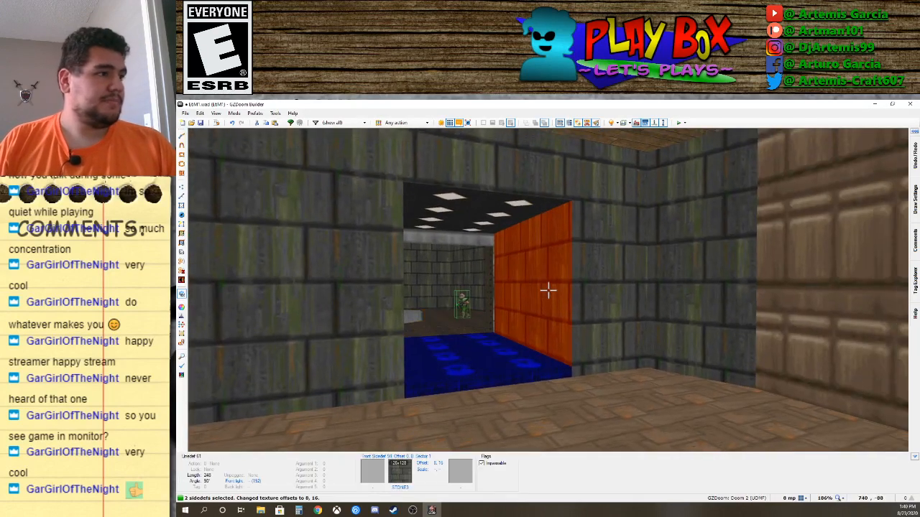
click(549, 291)
key(f)
key(f)
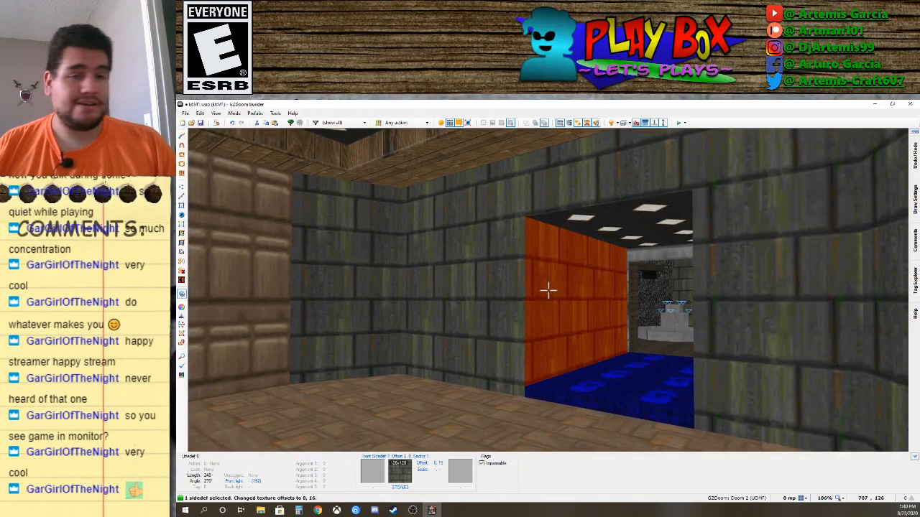
click(548, 291)
Examine the STONE3 walls in the corridor and brown room from several viewpoints for texture alignment.
key(d)
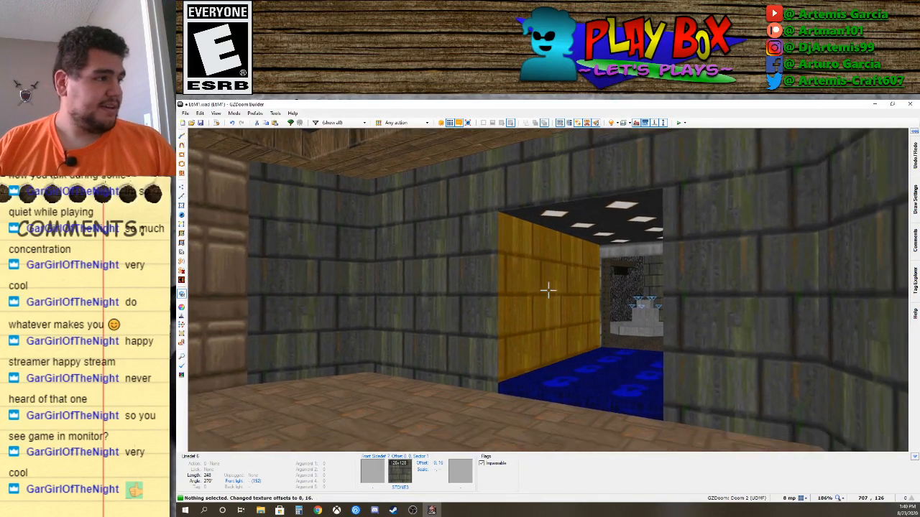
key(s)
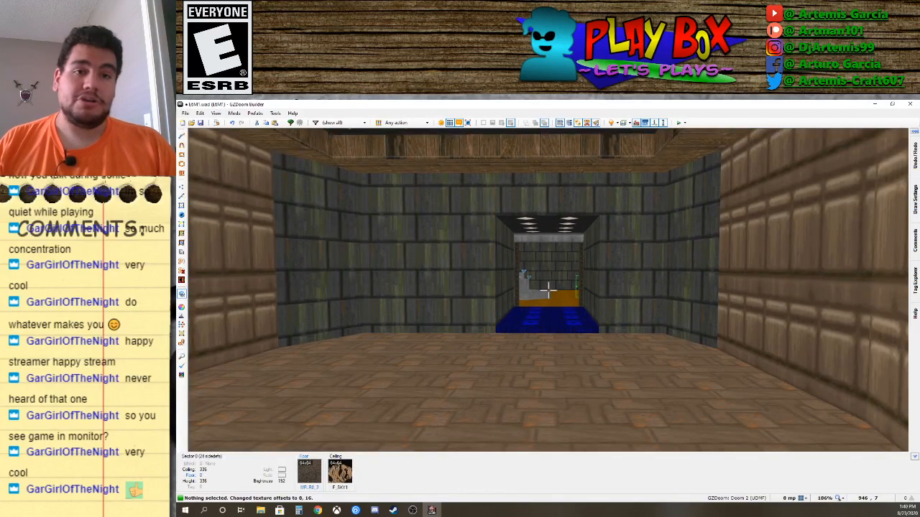
key(w)
key(d)
key(e)
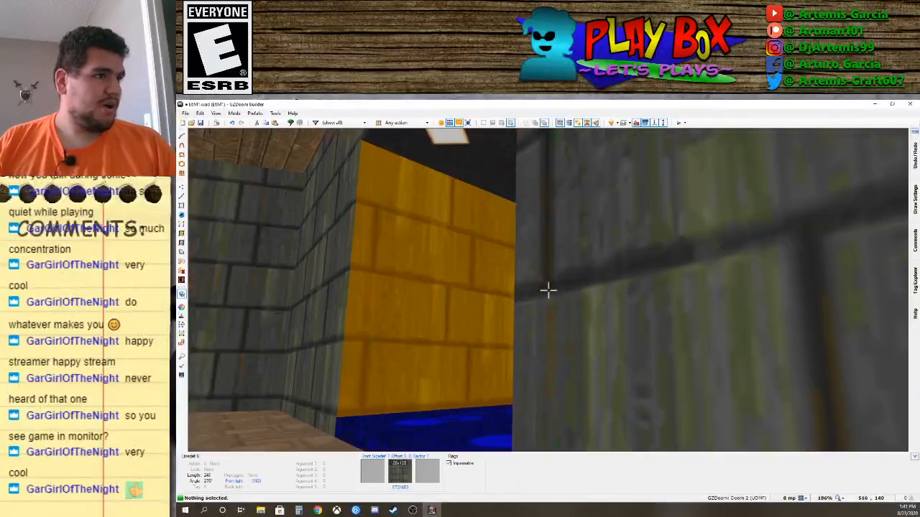
key(e)
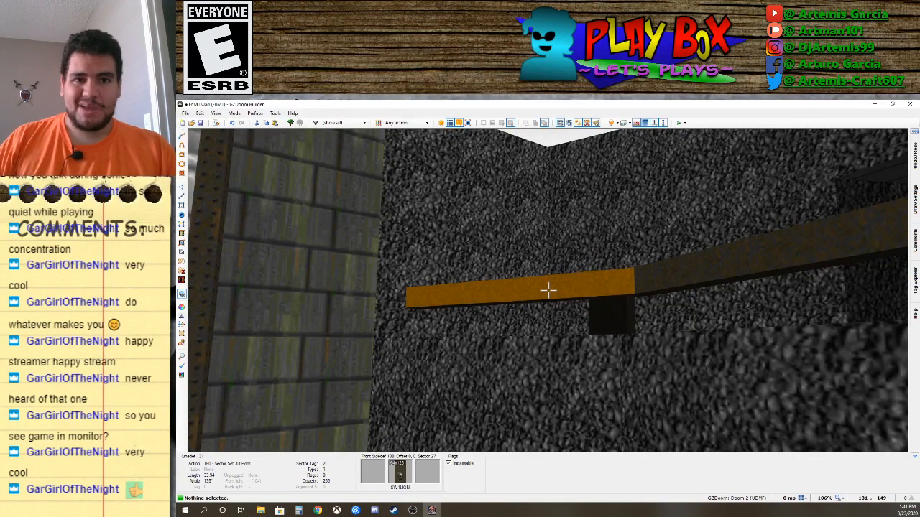
key(e)
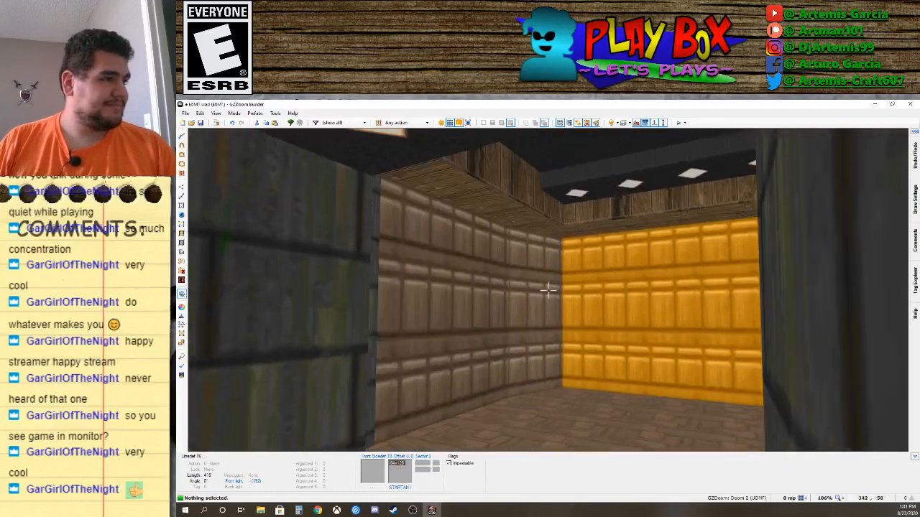
key(d)
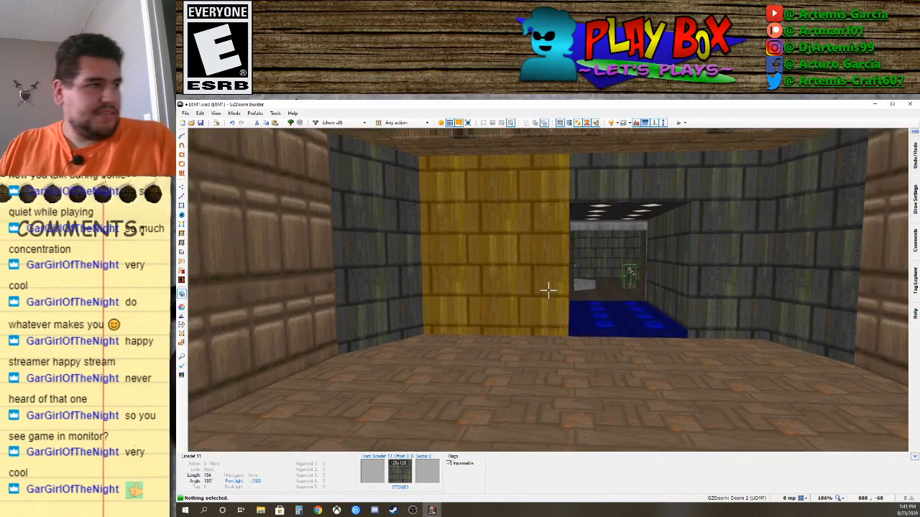
Return to the 2D map in Vertices Mode with the whole brown room in view.
key(w)
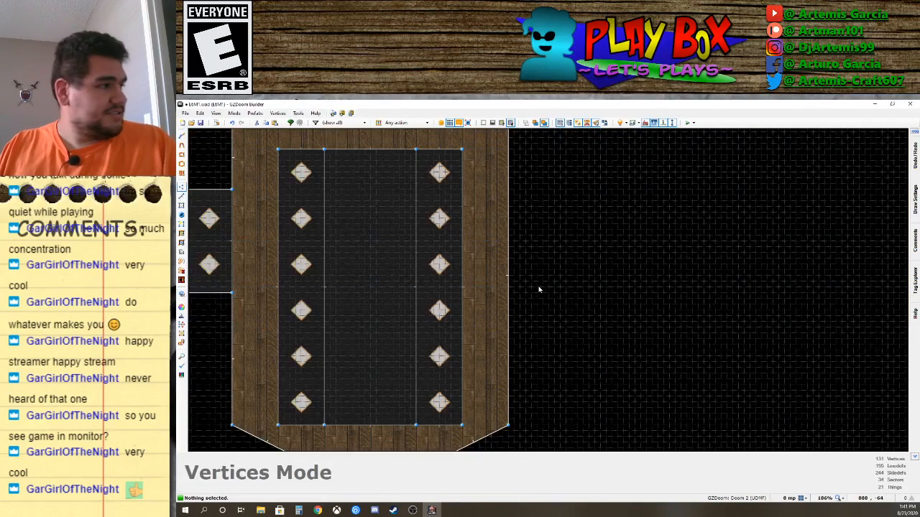
scroll(529, 288, down, 3)
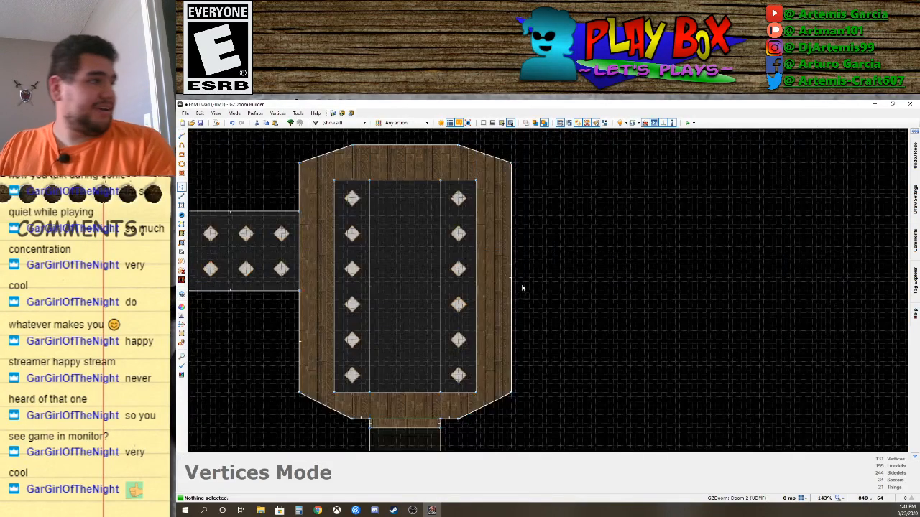
Draw a small closed triangular sector in the empty space below the corridor, beside the brown room.
key(Left)
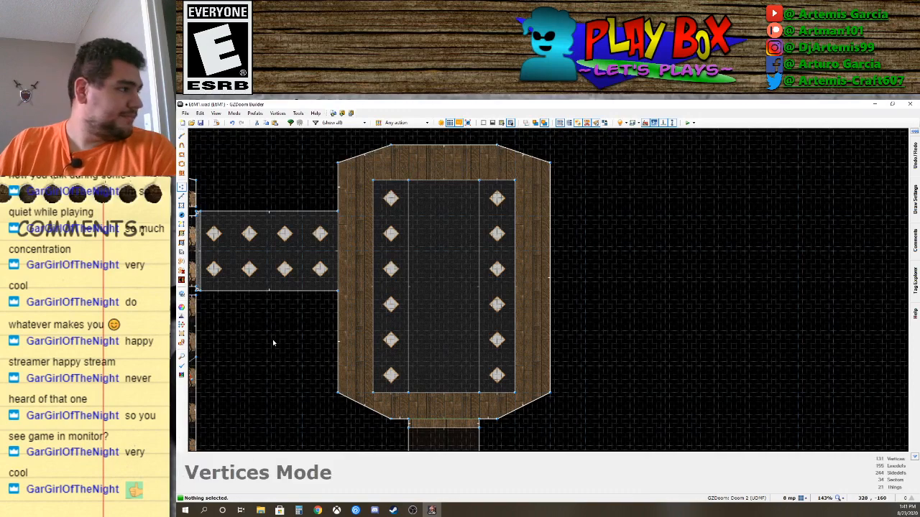
scroll(273, 343, up, 4)
key(d)
click(338, 259)
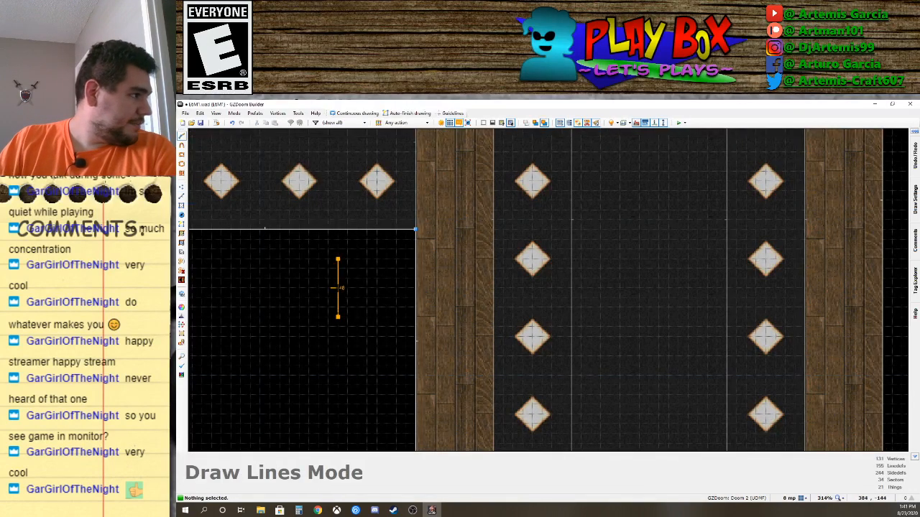
click(338, 297)
click(376, 258)
click(337, 259)
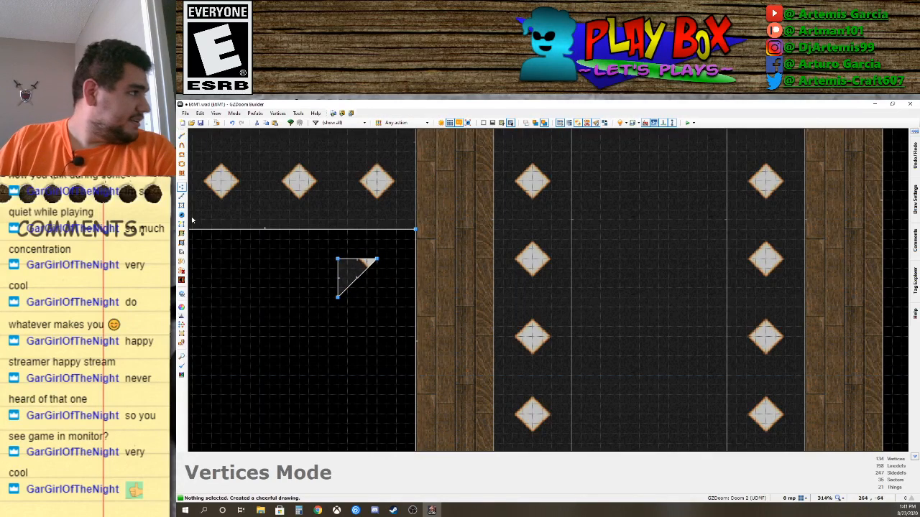
Switch to Linedefs Mode and open the properties of the triangle's vertical line, reviewing its front side settings.
click(181, 196)
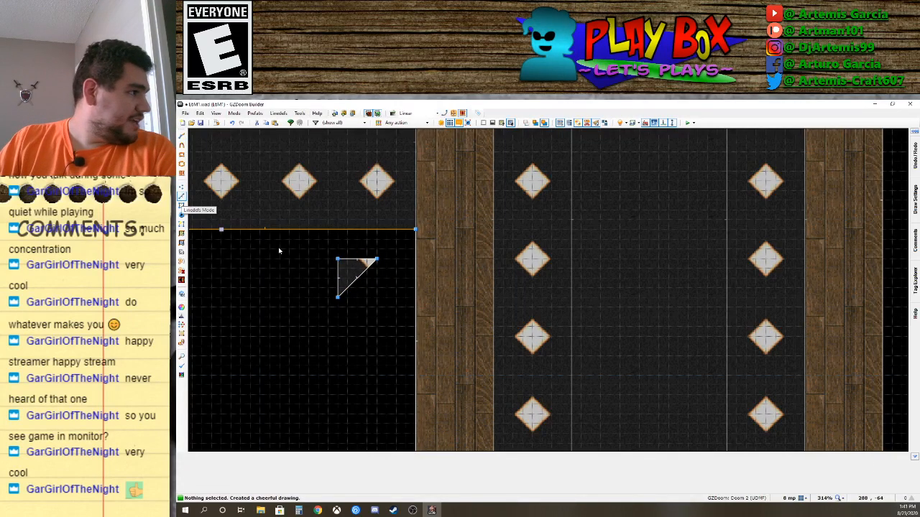
right_click(340, 280)
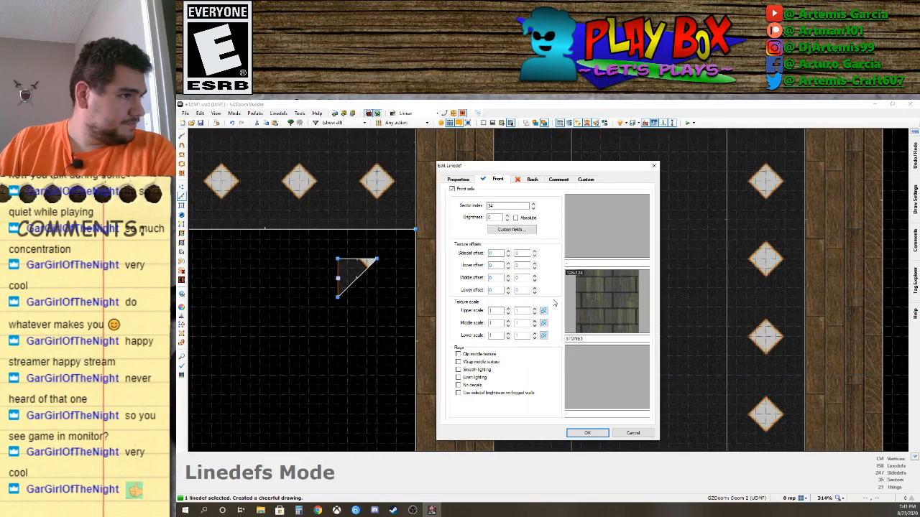
click(460, 179)
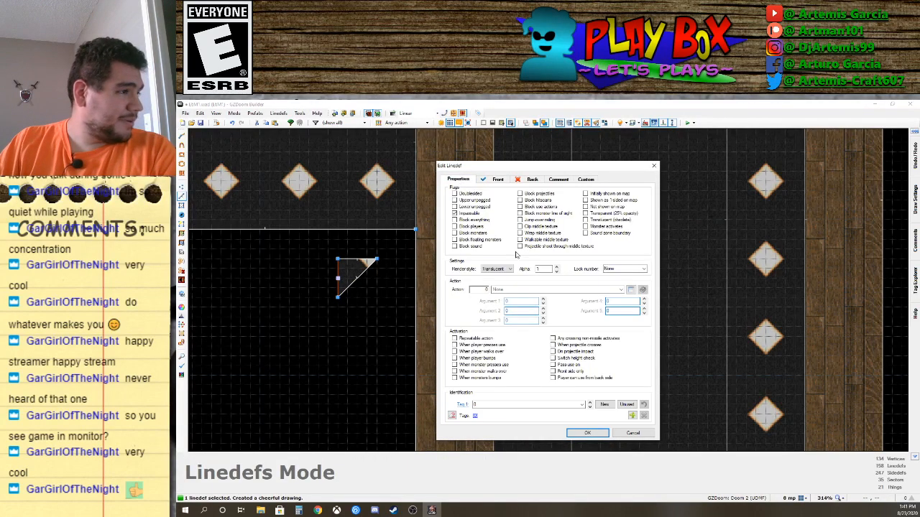
click(632, 433)
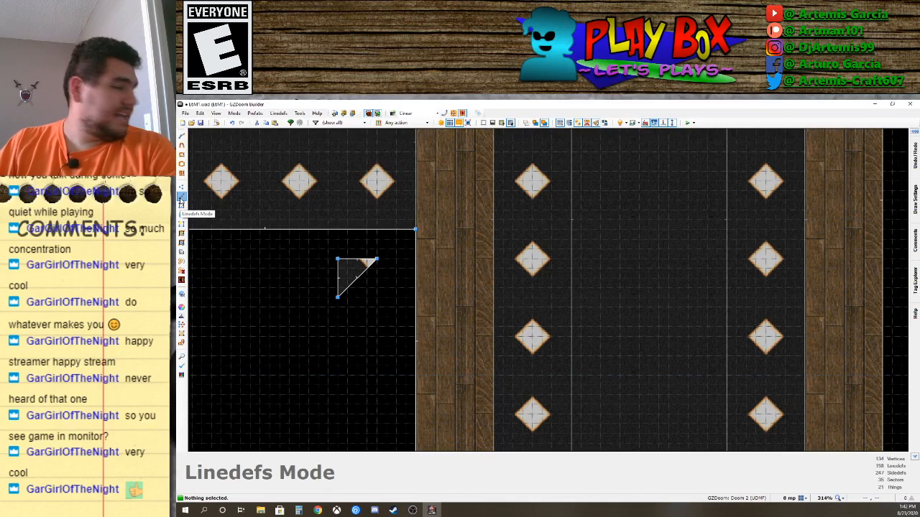
right_click(339, 279)
click(585, 207)
click(495, 180)
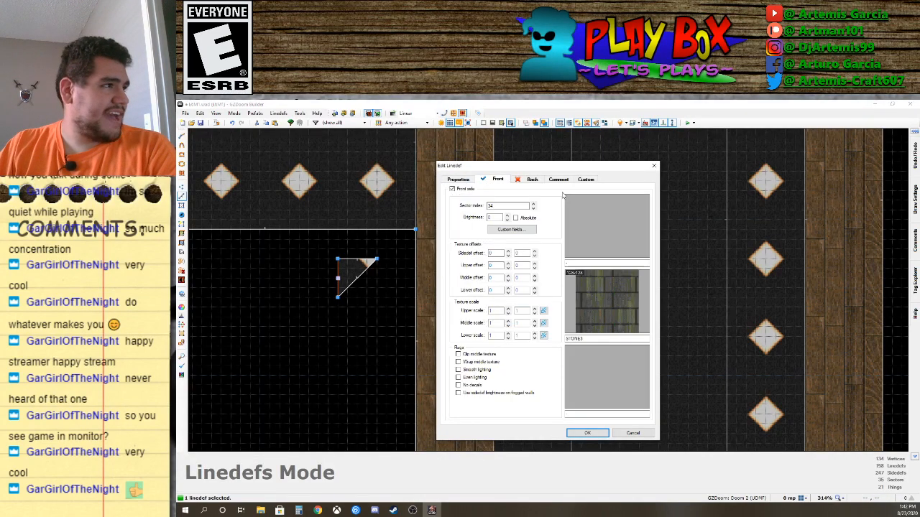
click(457, 178)
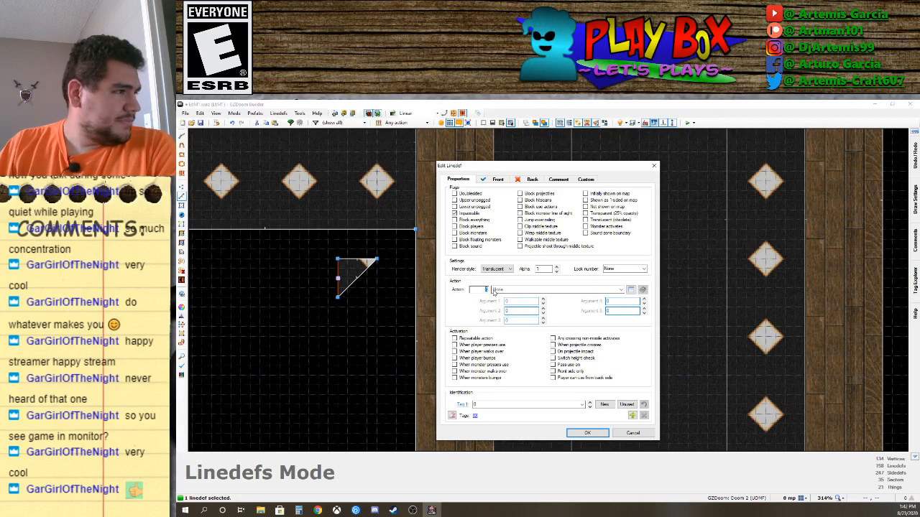
text(180)
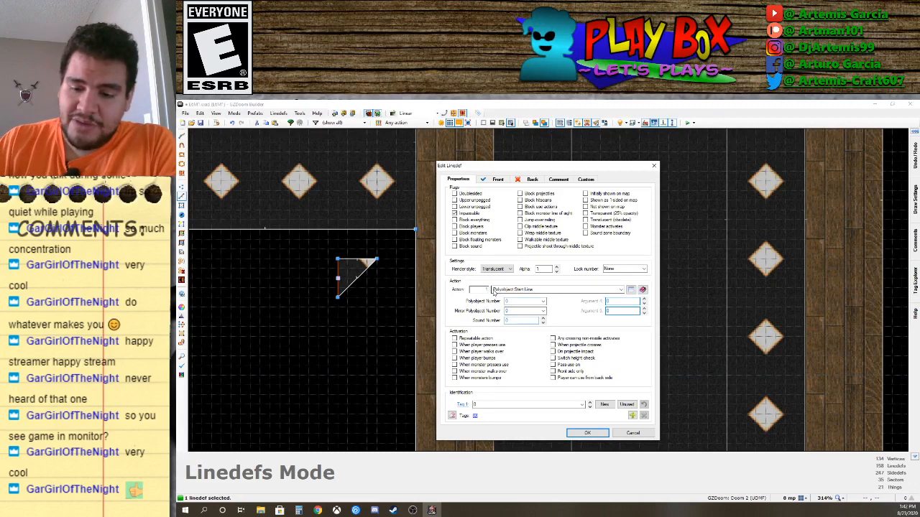
key(BackSpace)
key(BackSpace)
text(03)
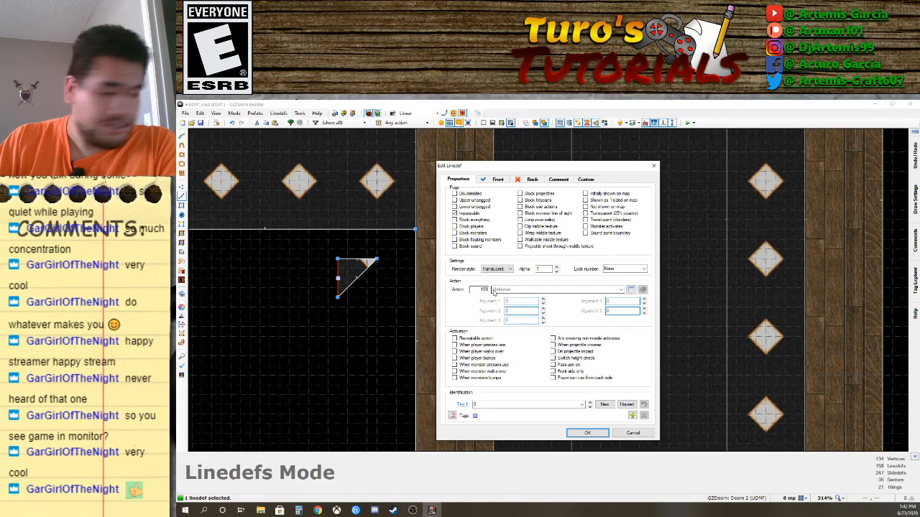
key(BackSpace)
key(BackSpace)
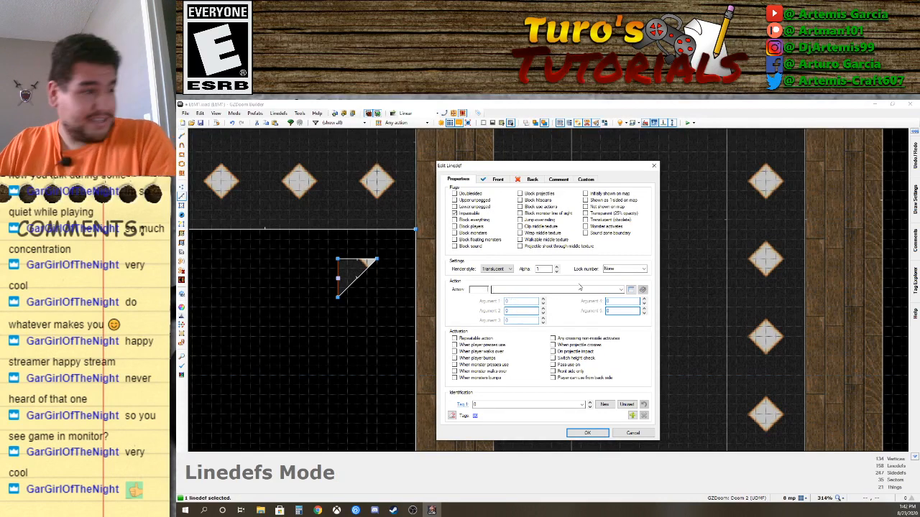
Assign the predefined Sector Set 3D Floor action to the triangle's vertical line.
click(621, 290)
click(621, 289)
click(630, 290)
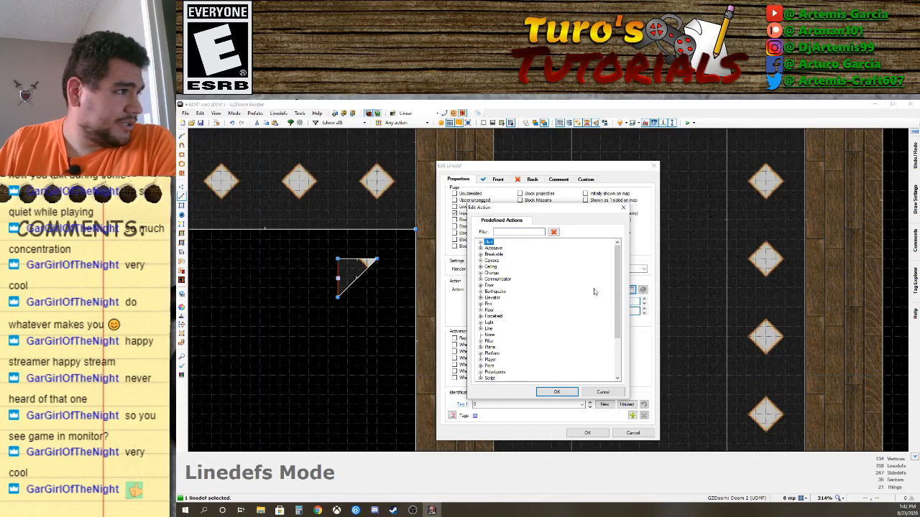
scroll(496, 346, down, 1)
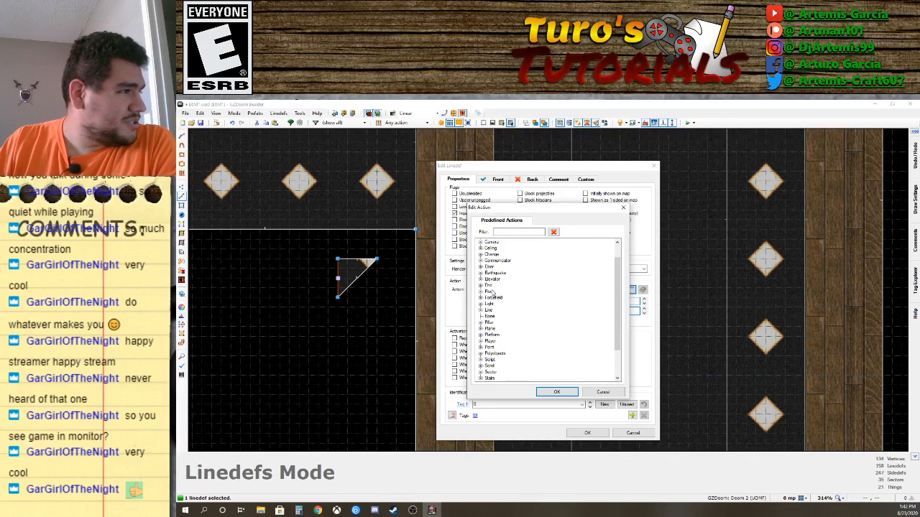
scroll(491, 292, down, 2)
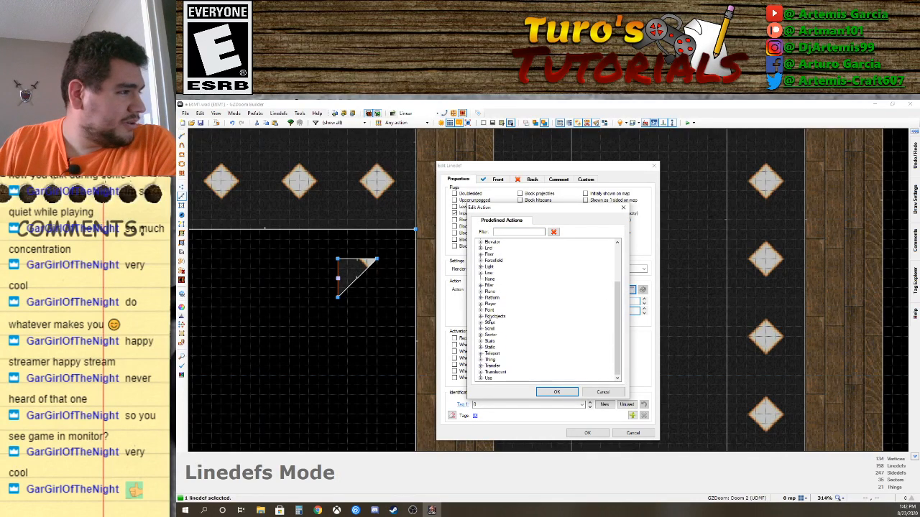
click(490, 336)
click(480, 335)
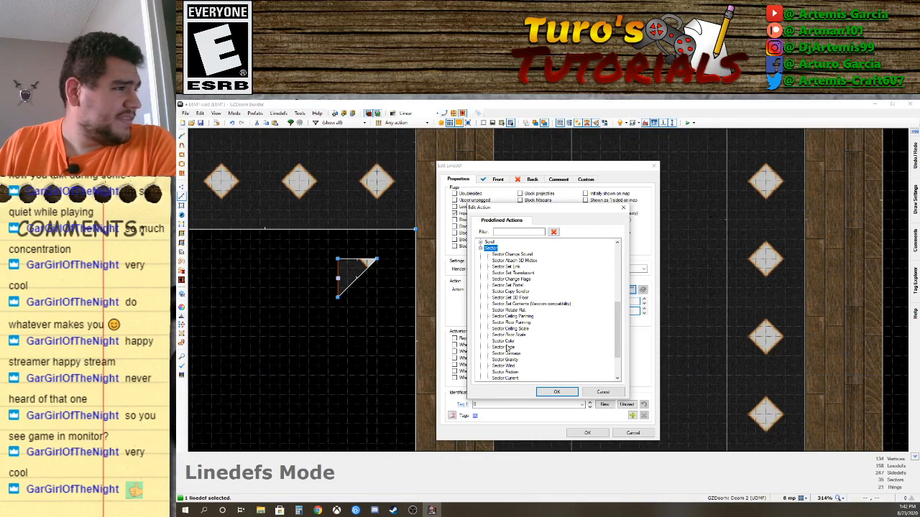
scroll(508, 352, down, 1)
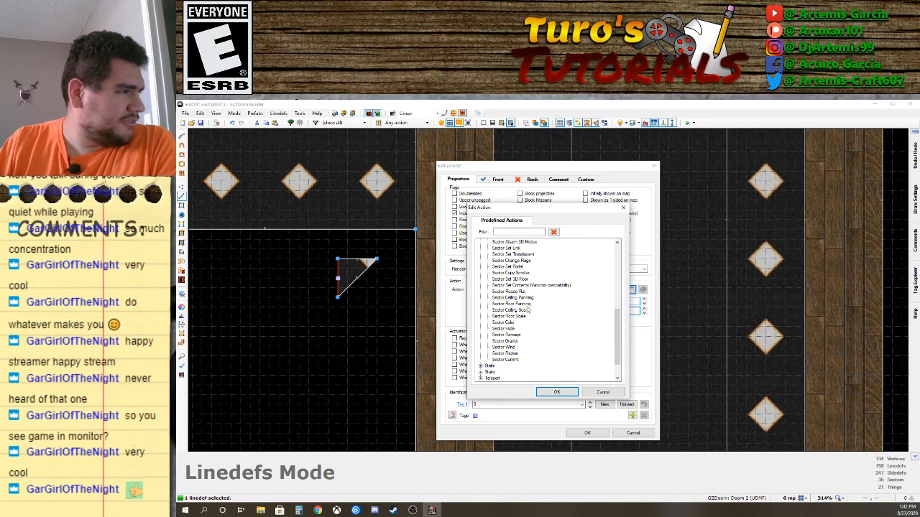
click(517, 279)
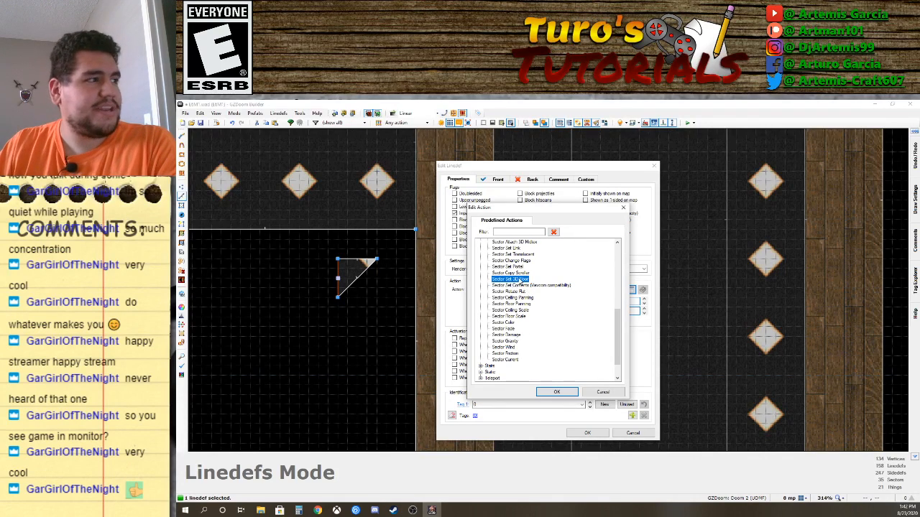
click(552, 392)
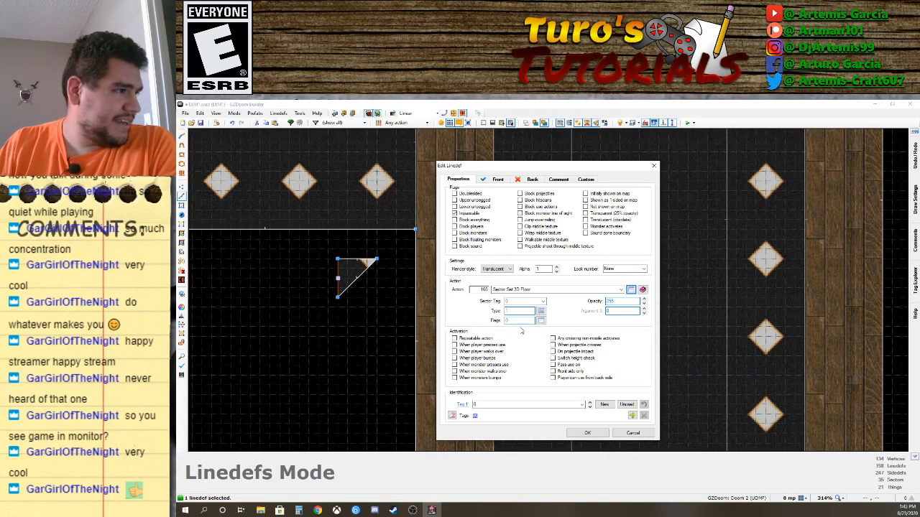
Review the type and flag options of the 3D floor action and apply the linedef's properties.
click(540, 311)
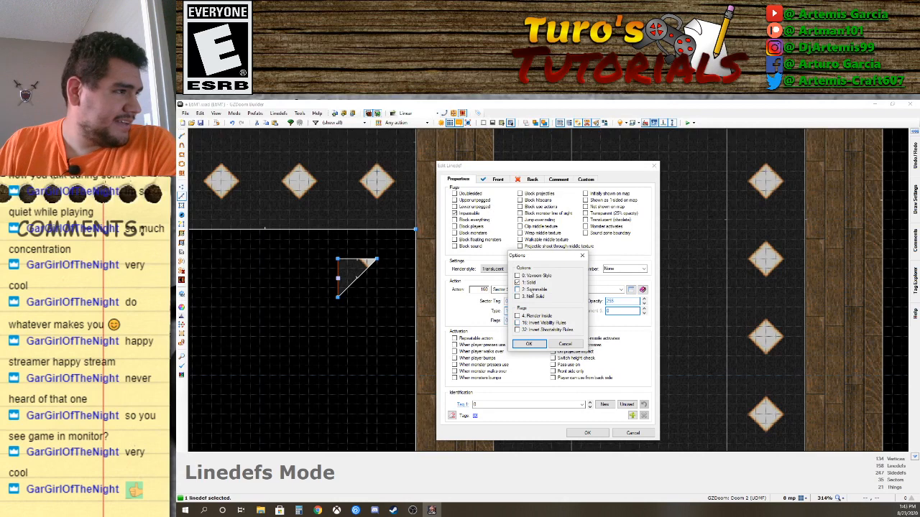
click(529, 344)
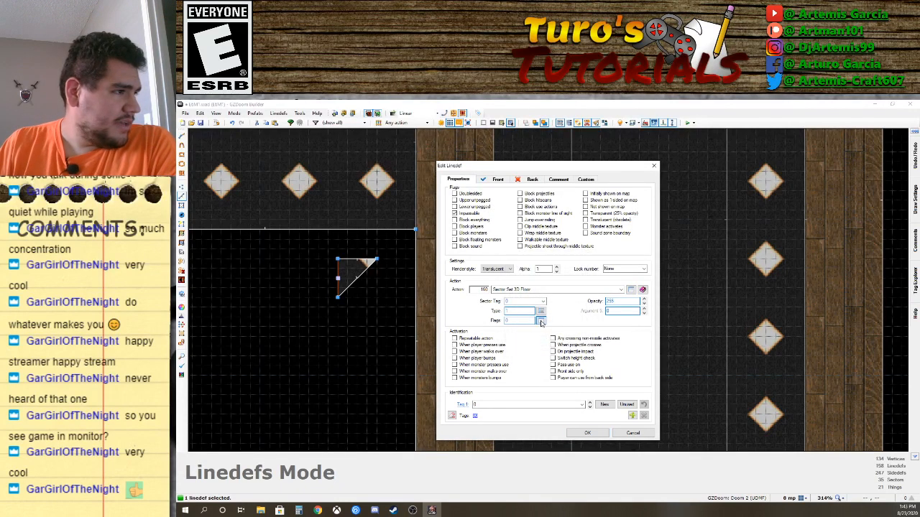
click(541, 321)
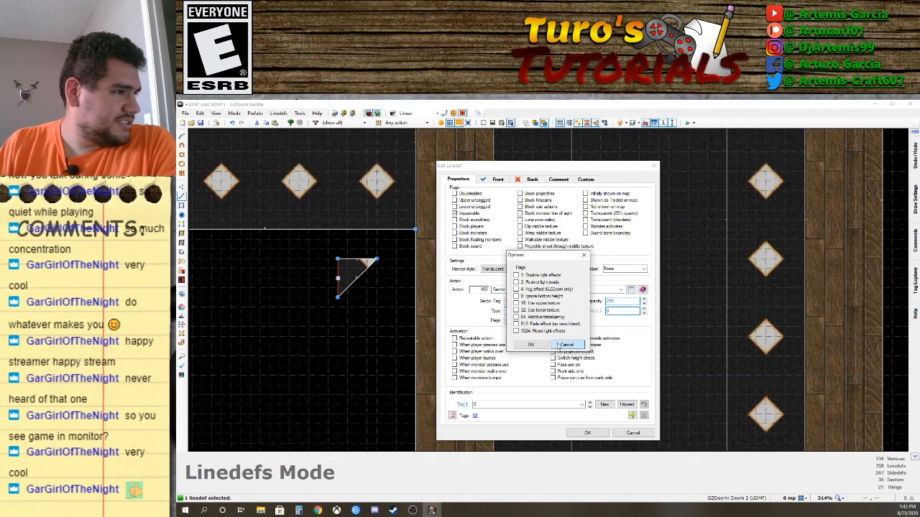
click(530, 345)
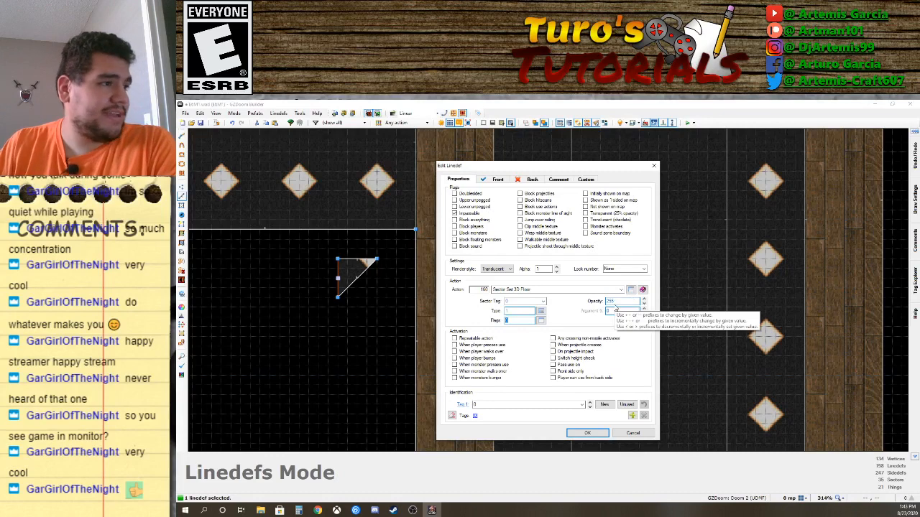
click(589, 433)
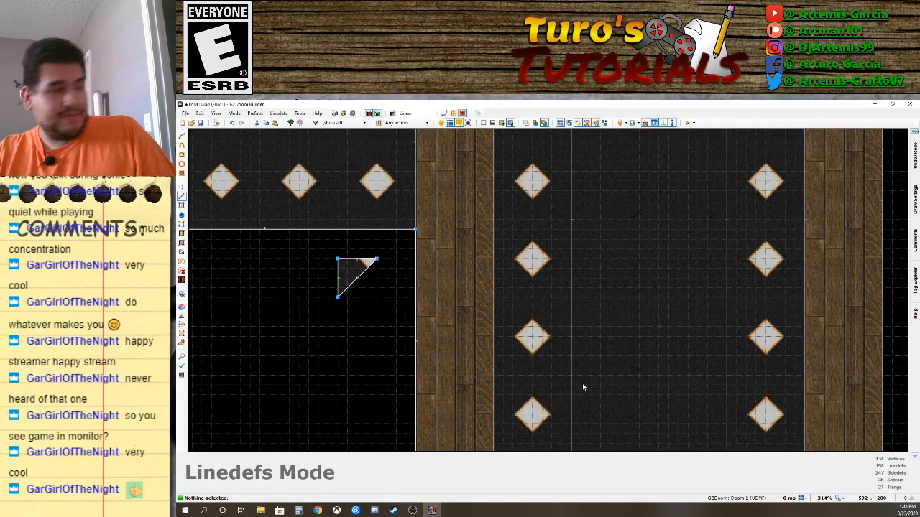
Draw a rectangular sector about 16 by 144 units inside the brown room, along the full width of the corridor opening.
key(Up)
key(Up)
key(Up)
key(Up)
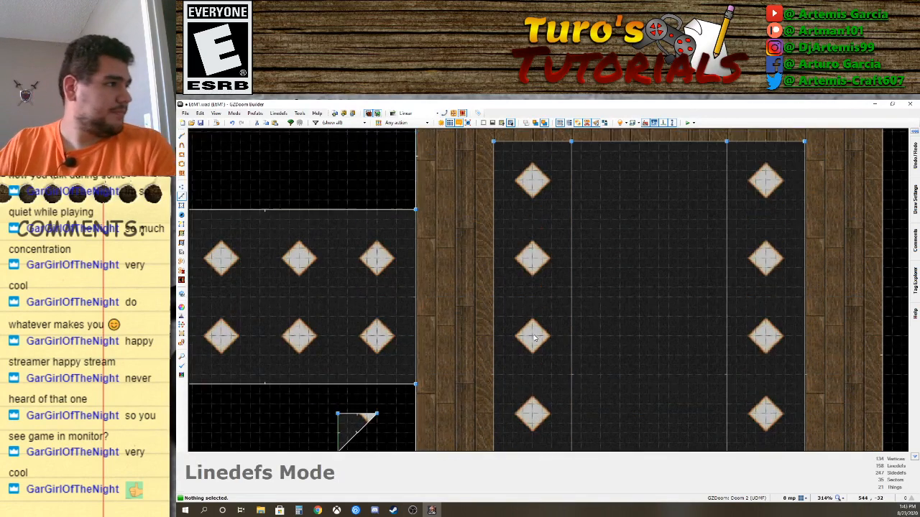
key(Left)
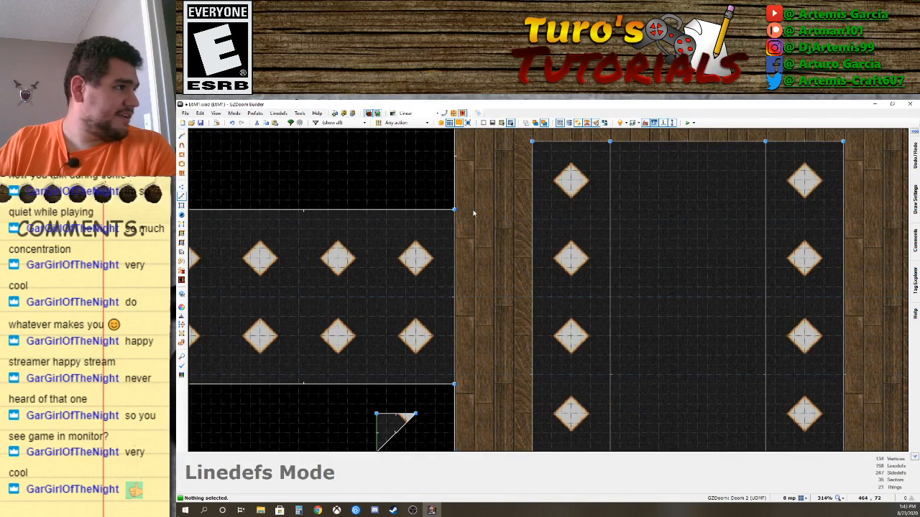
right_click(456, 216)
click(634, 435)
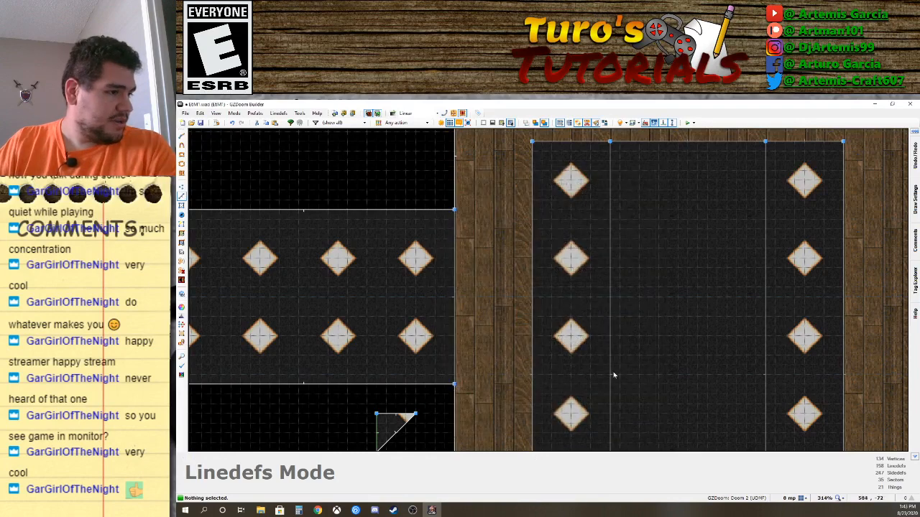
click(183, 191)
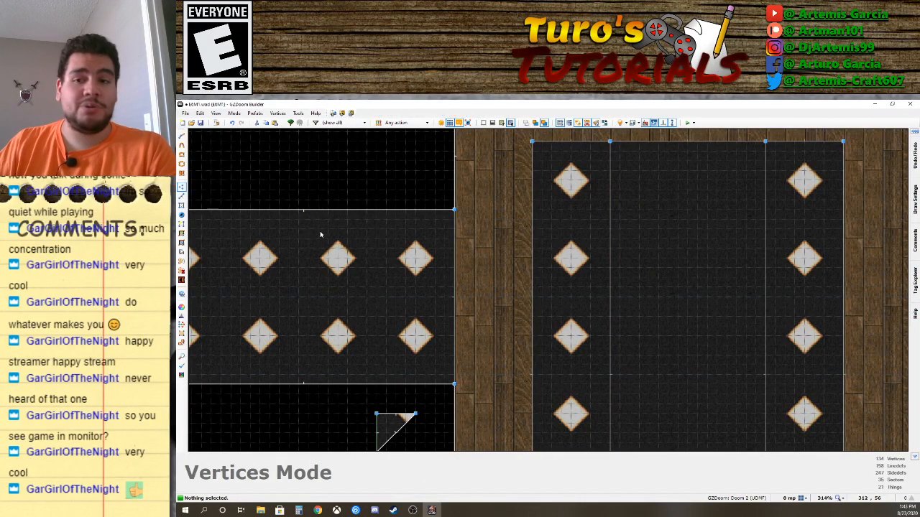
key(d)
click(474, 210)
click(454, 209)
click(455, 384)
click(474, 384)
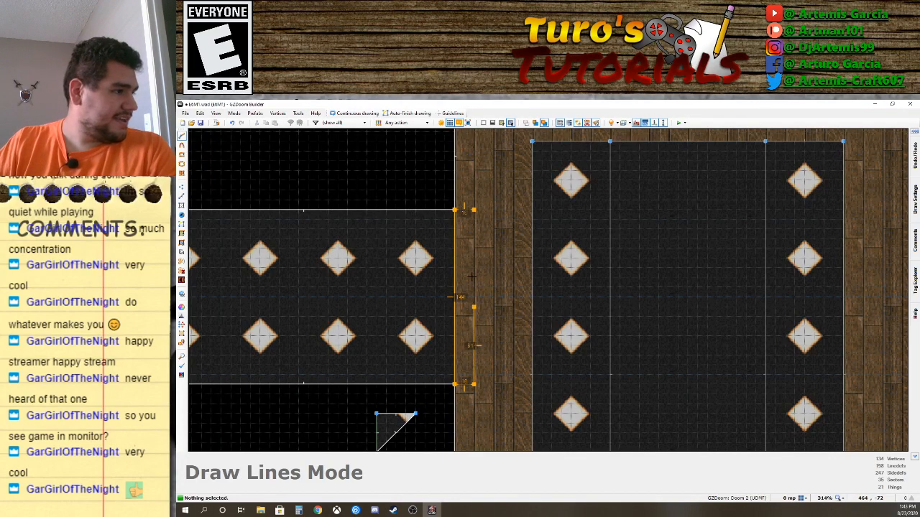
click(475, 210)
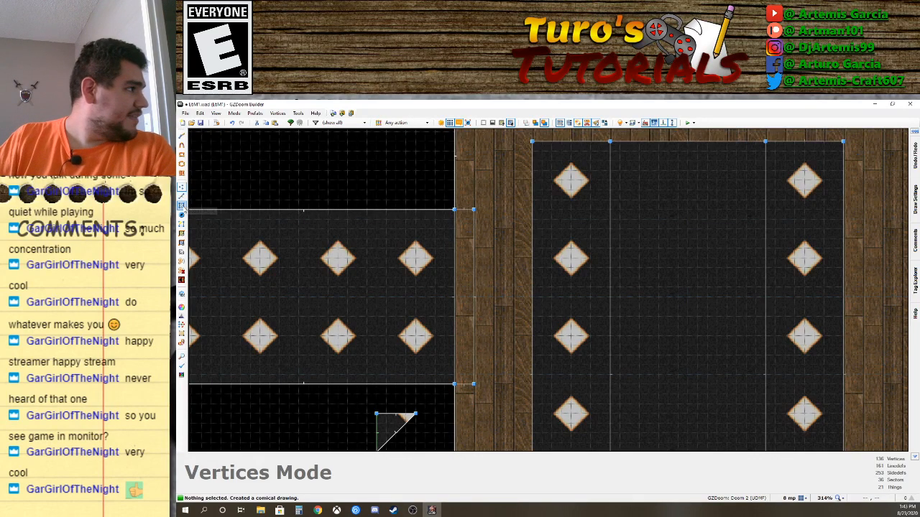
In Sectors Mode, give the narrow sector at the corridor opening a new tag and apply it.
click(182, 206)
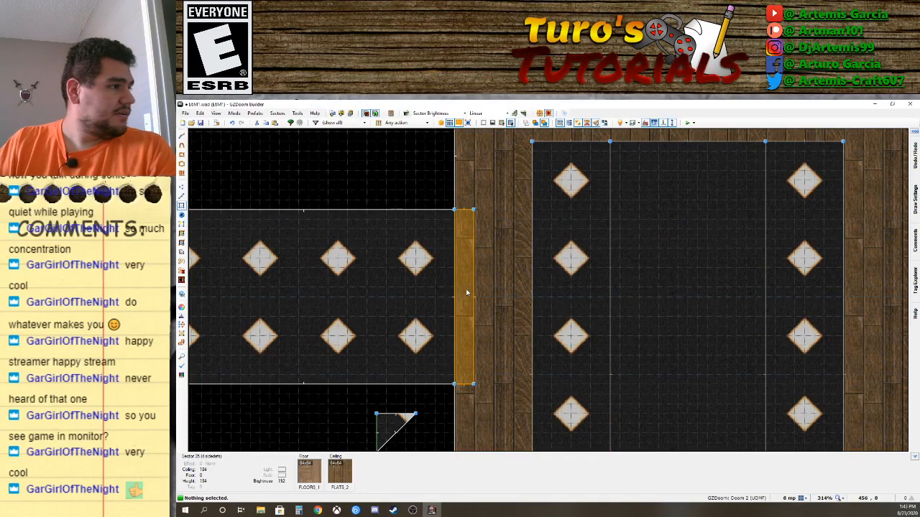
right_click(466, 292)
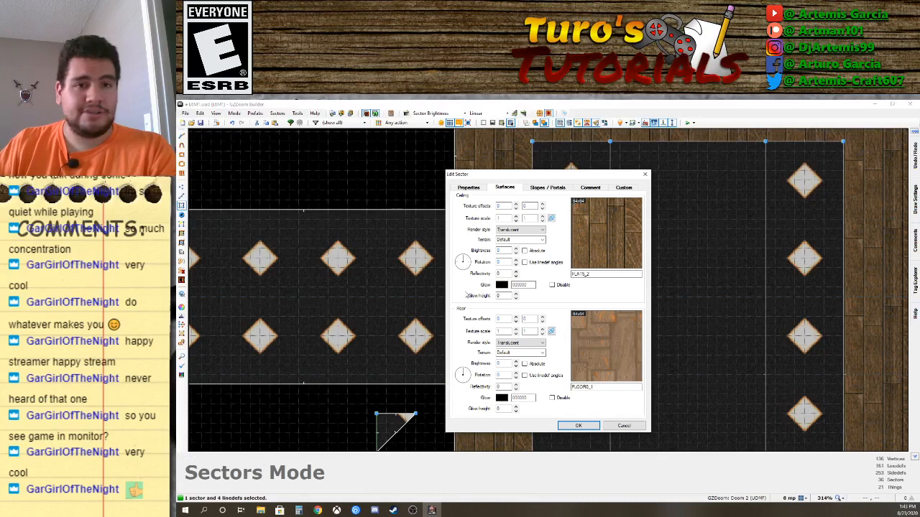
click(471, 188)
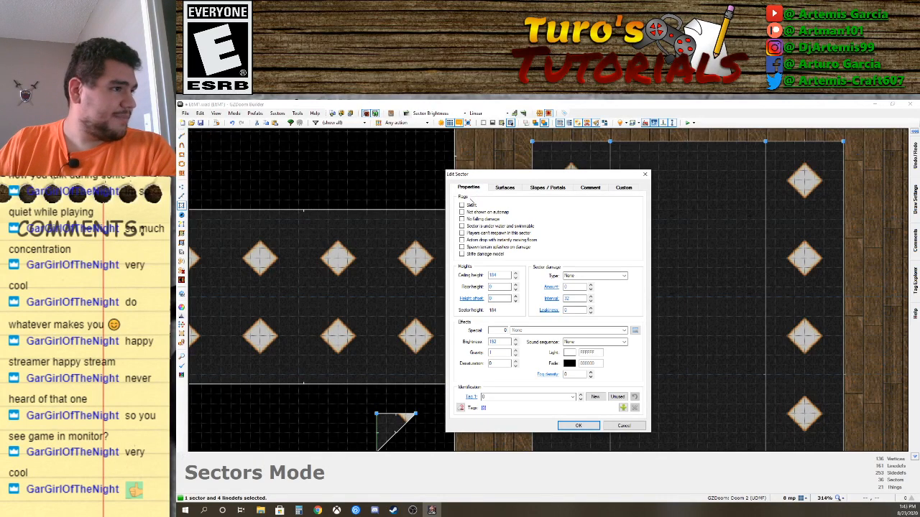
click(595, 397)
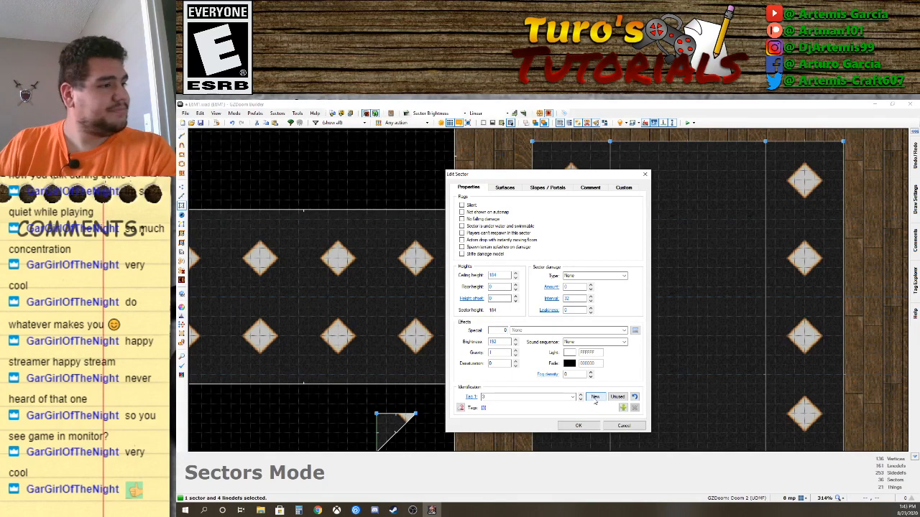
click(561, 427)
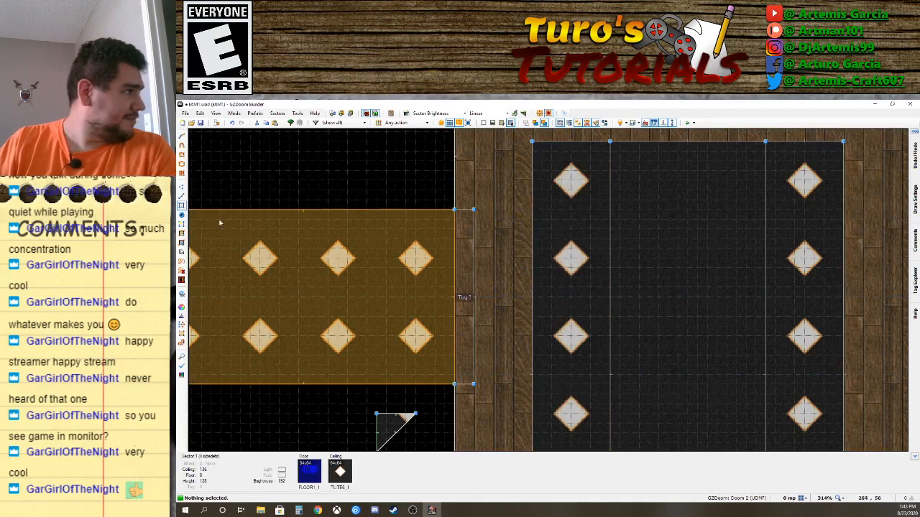
In Linedefs Mode, set the Sector Tag of the triangle's 3D floor action to 3 and apply it.
click(181, 195)
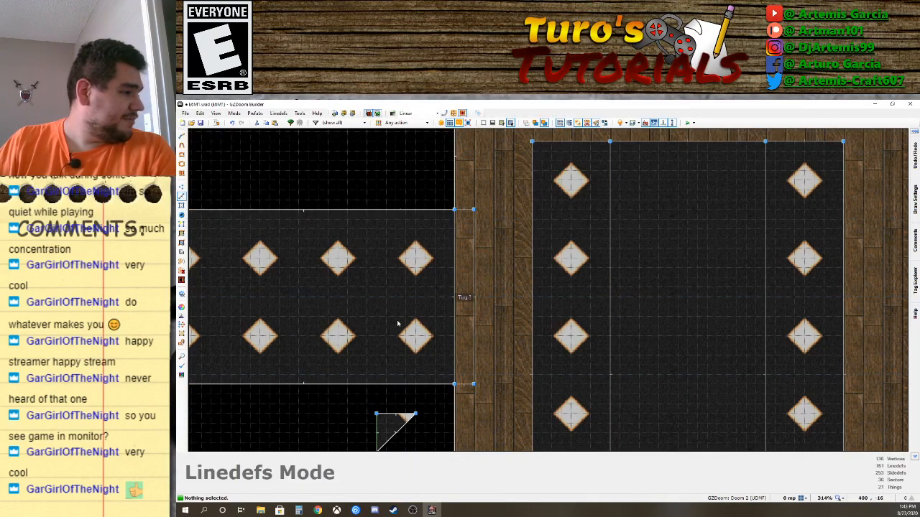
click(377, 434)
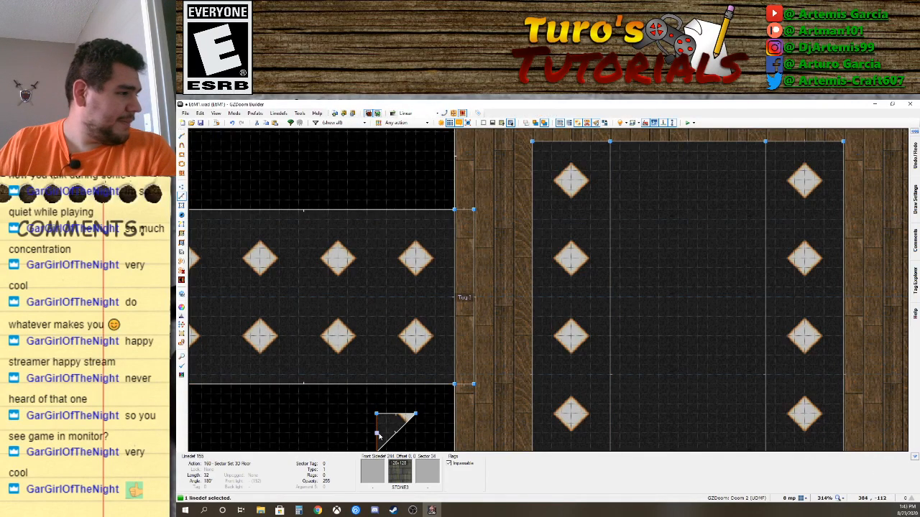
right_click(379, 418)
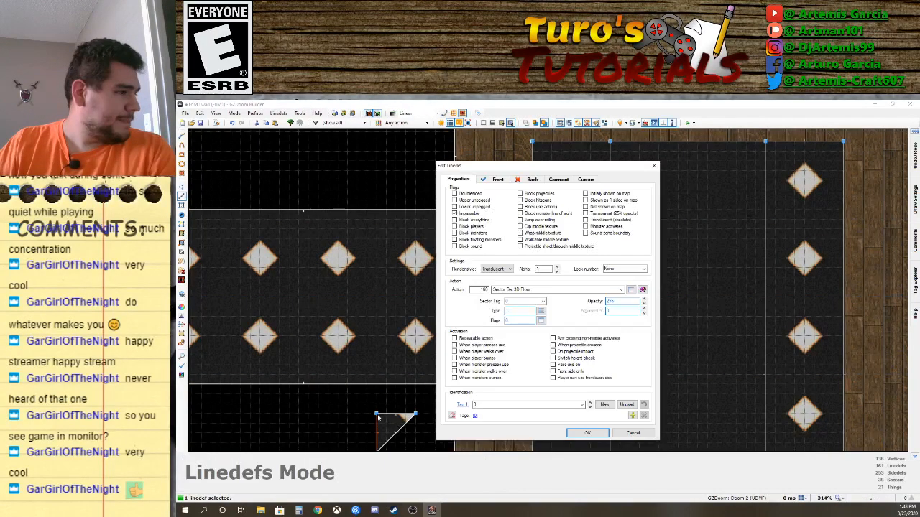
click(536, 302)
click(514, 315)
click(587, 432)
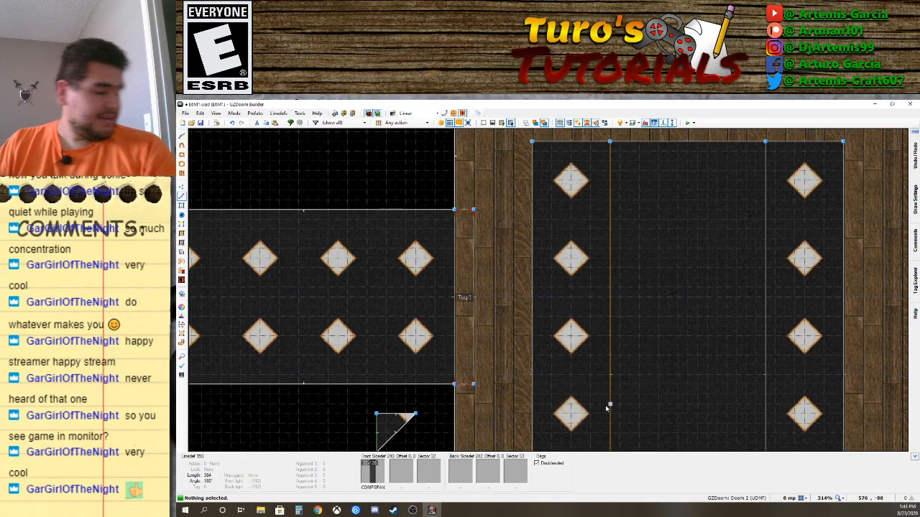
In Visual Mode, raise the floor of the 3D floor at the corridor opening to 120 and clear the selection.
key(w)
key(s)
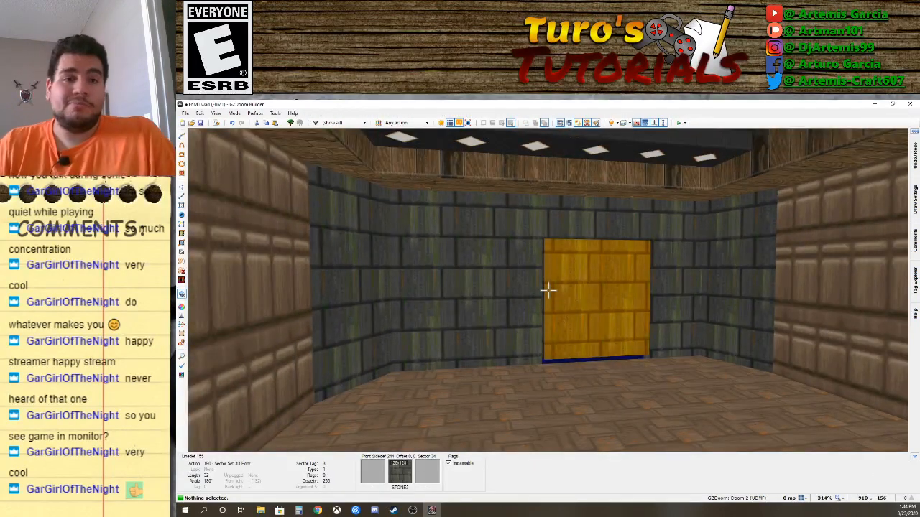
key(e)
key(d)
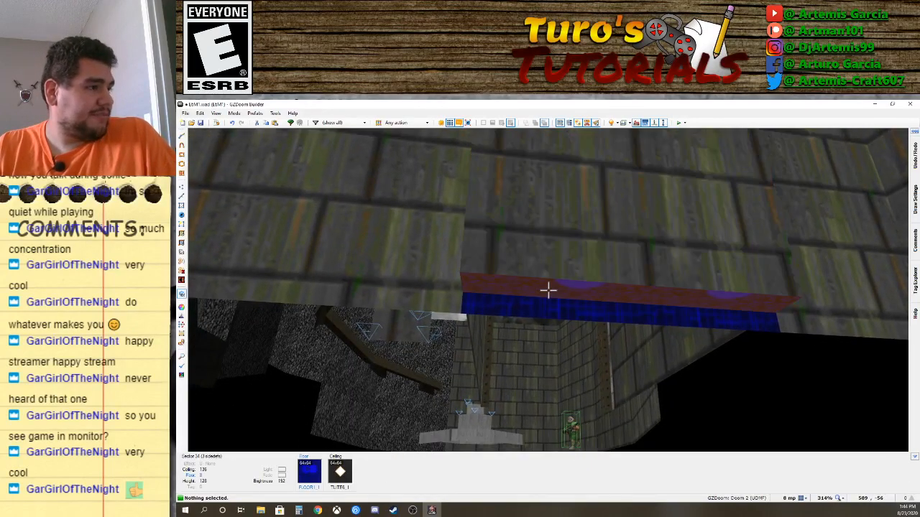
click(549, 291)
key(d)
scroll(548, 290, down, 5)
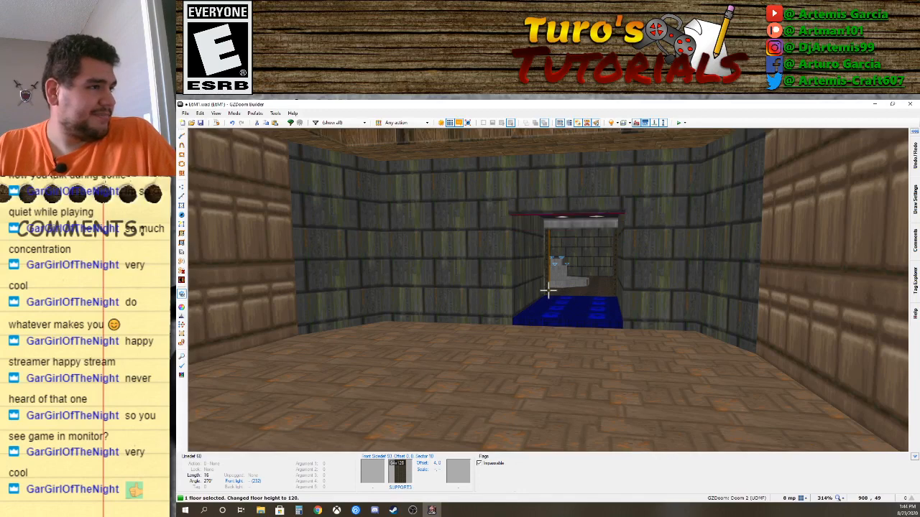
key(s)
click(549, 290)
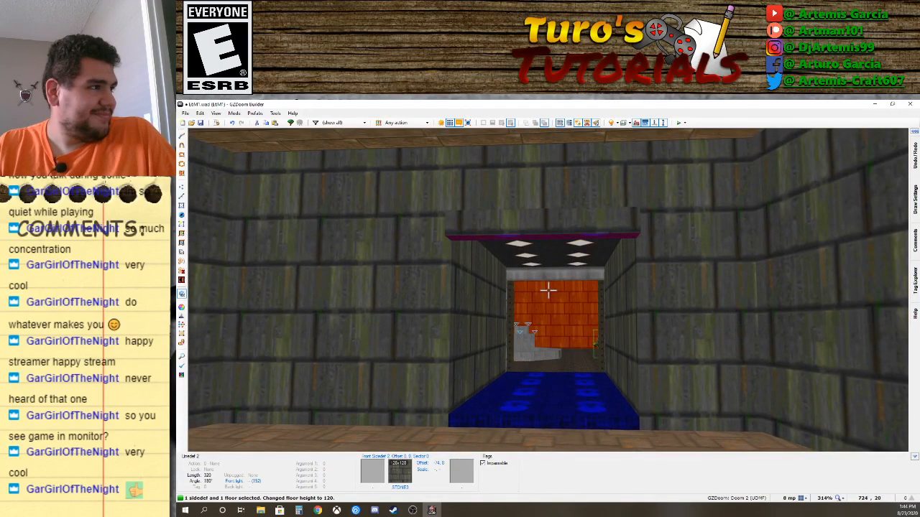
click(549, 291)
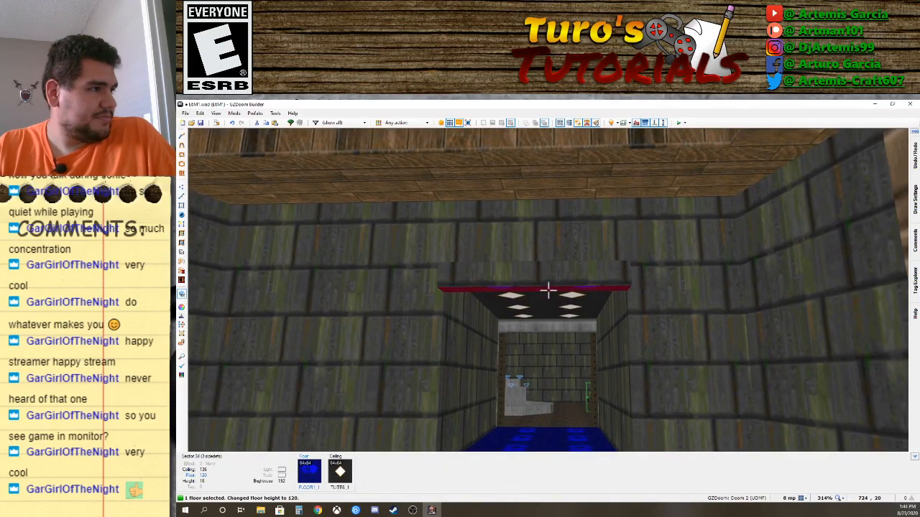
click(548, 290)
key(w)
click(548, 290)
click(548, 290)
Examine the 3D floor above the corridor opening from the side, from outside the map and from inside the brown room.
key(d)
key(s)
key(a)
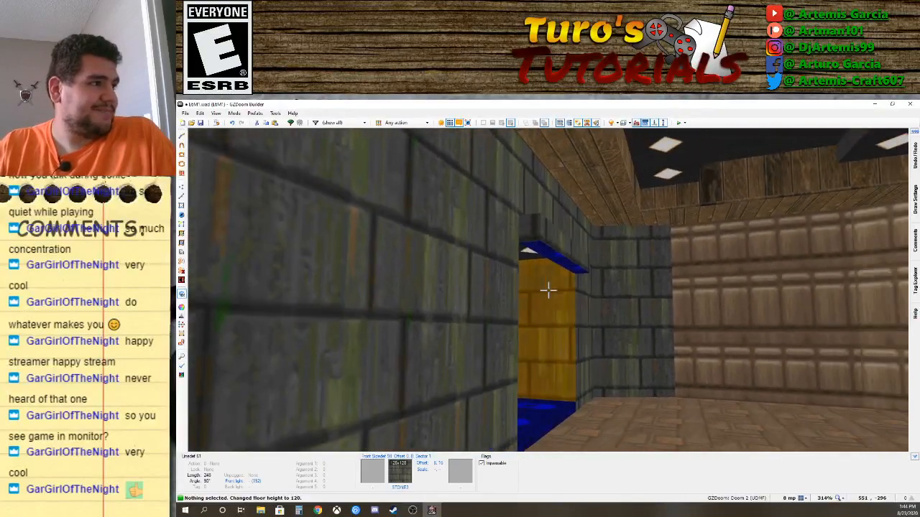
key(a)
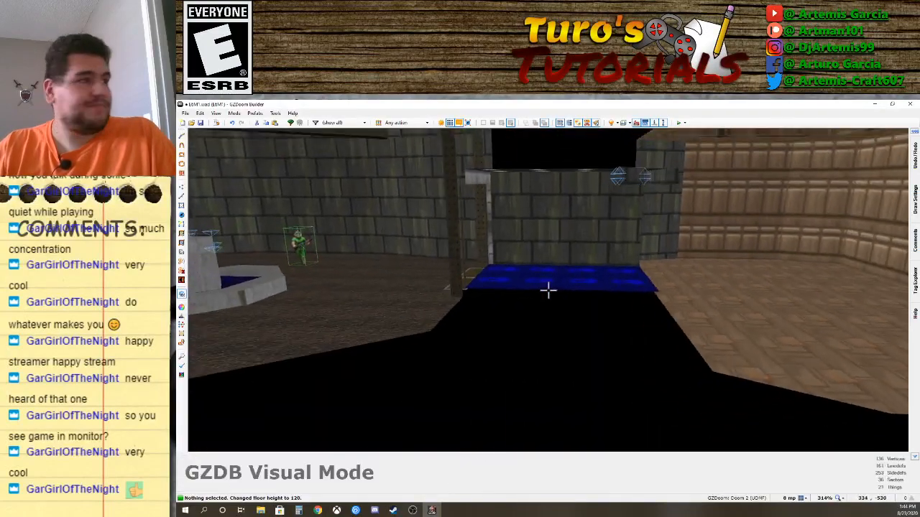
key(w)
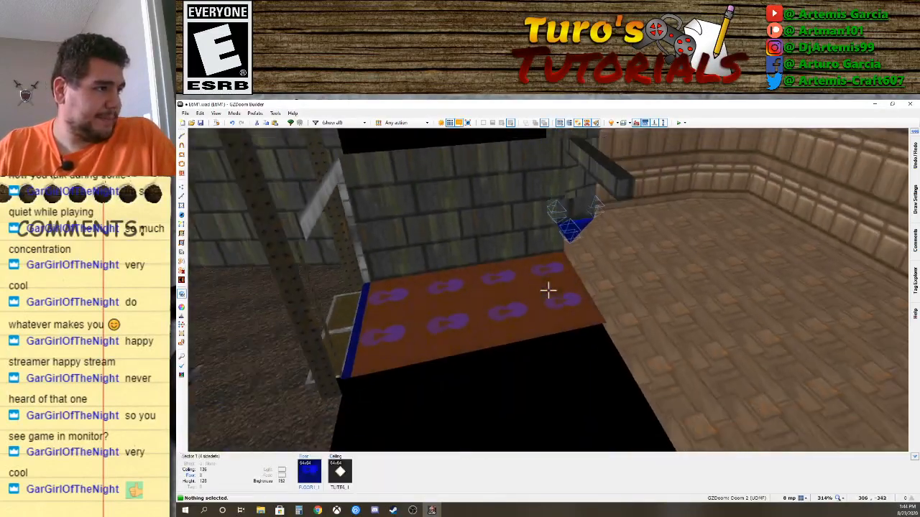
key(w)
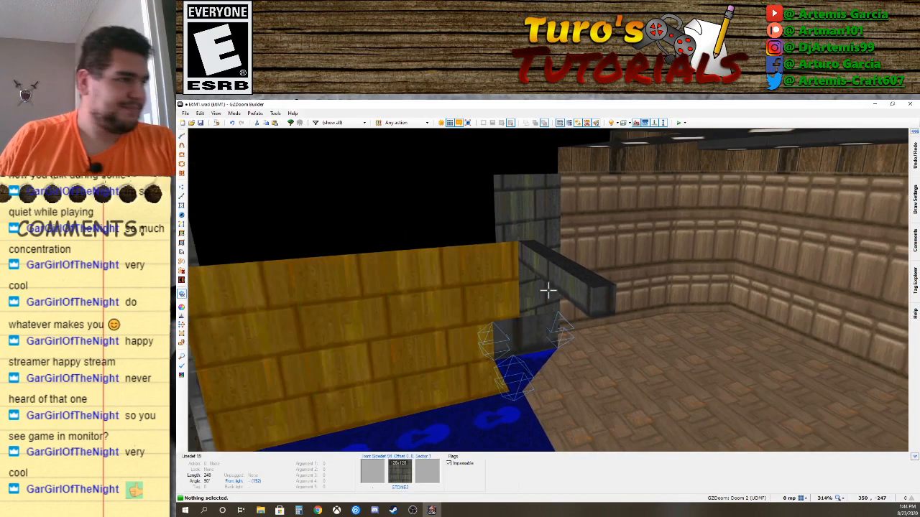
key(d)
key(f)
key(e)
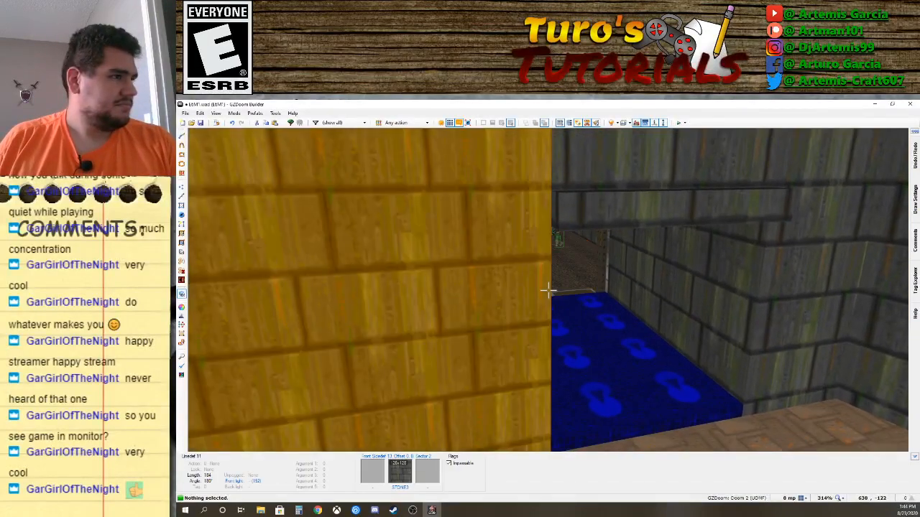
key(d)
key(d)
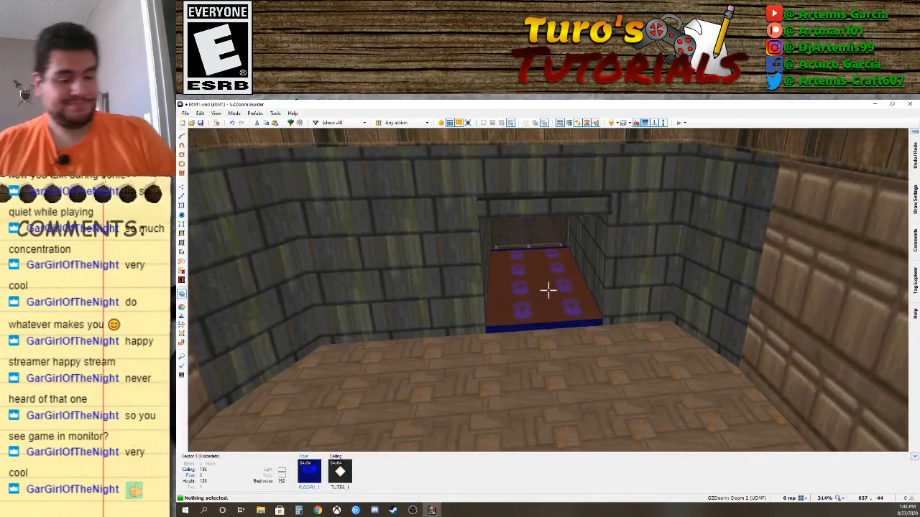
Draw a square sector about 16 by 16 units in the room at the south end of the tagged strip, squaring its corner in Vertices Mode.
key(w)
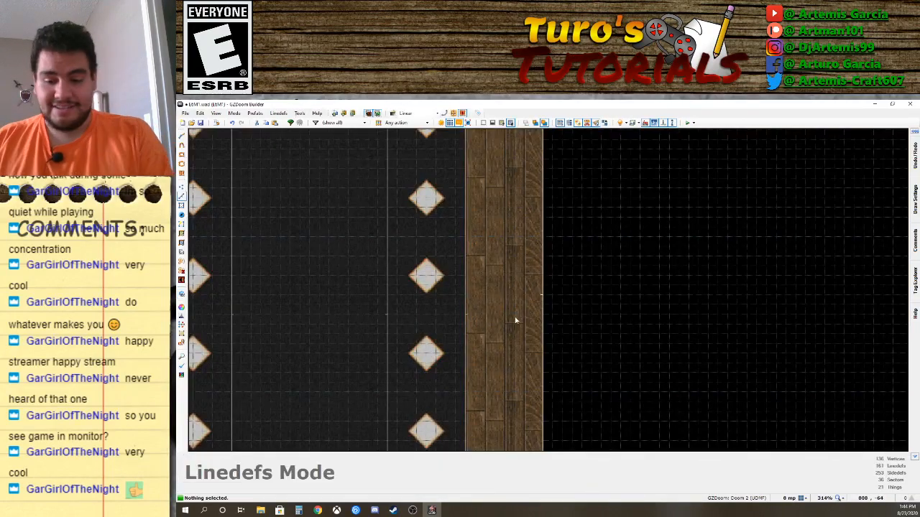
key(Left)
key(Left)
key(Left)
key(Left)
key(Left)
key(Left)
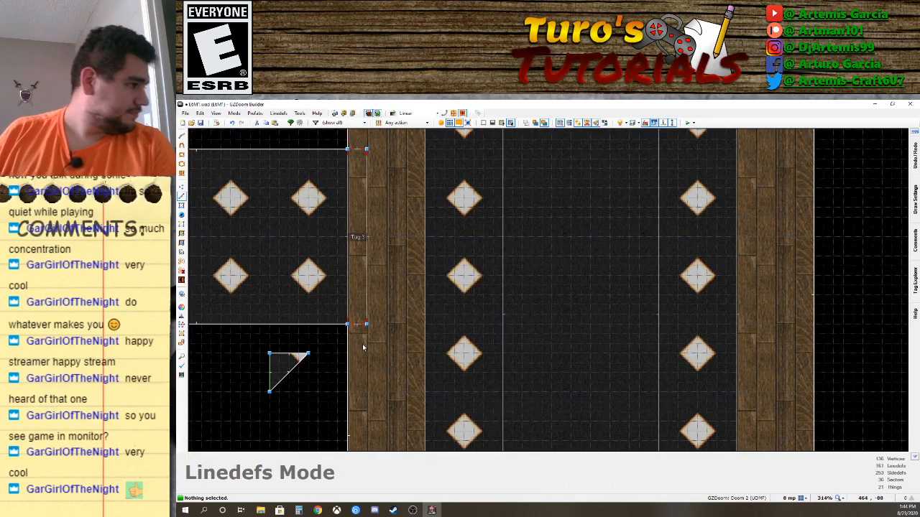
key(d)
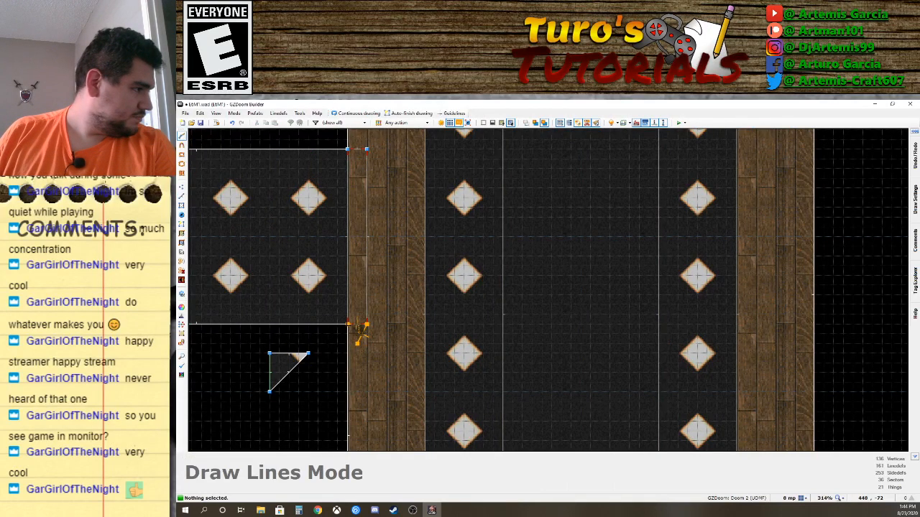
click(357, 344)
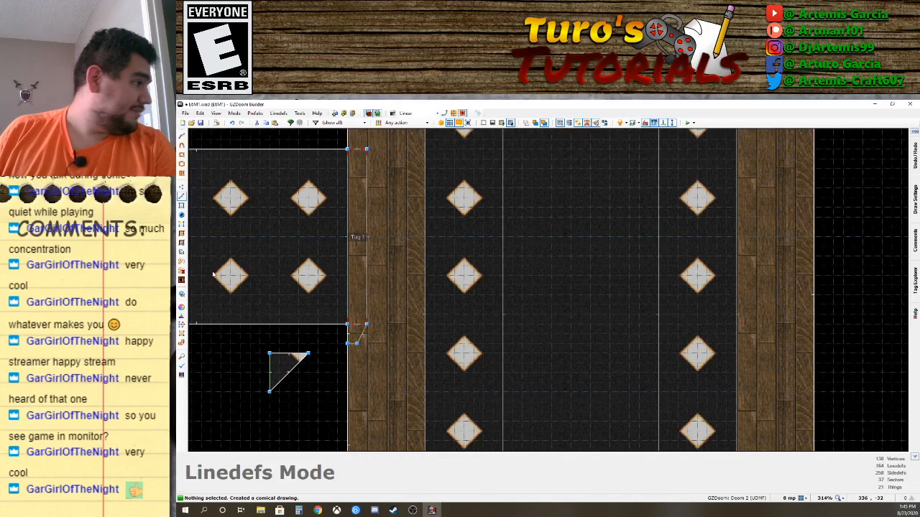
key(v)
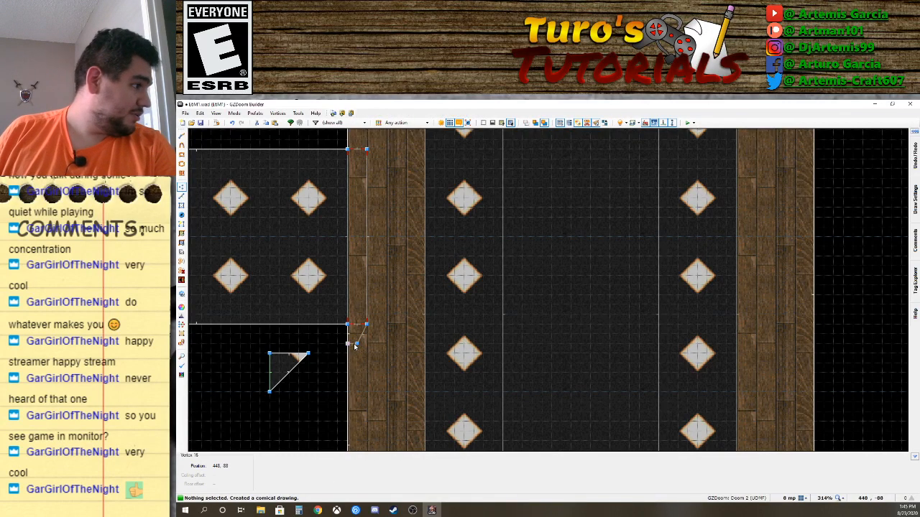
Draw a matching square sector about 16 by 16 units at the north end of the tagged strip.
key(Up)
key(Up)
key(Up)
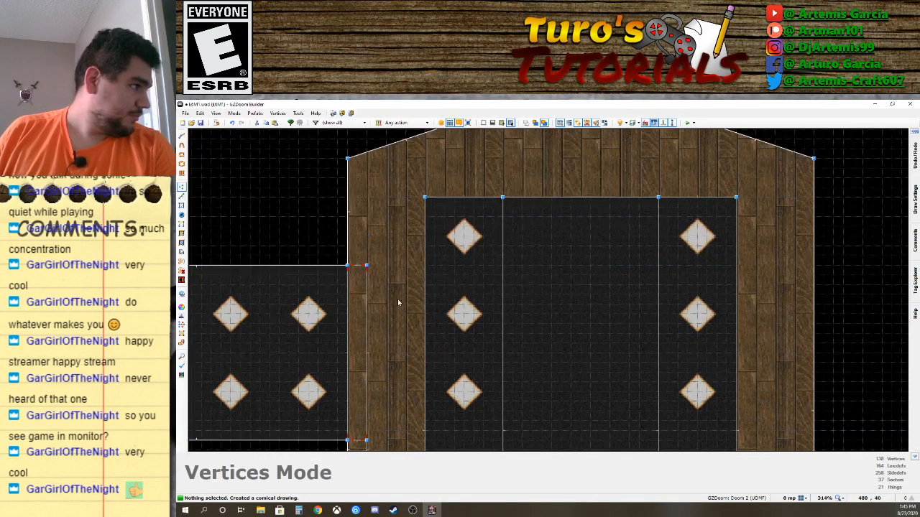
key(d)
click(347, 266)
click(366, 266)
click(366, 247)
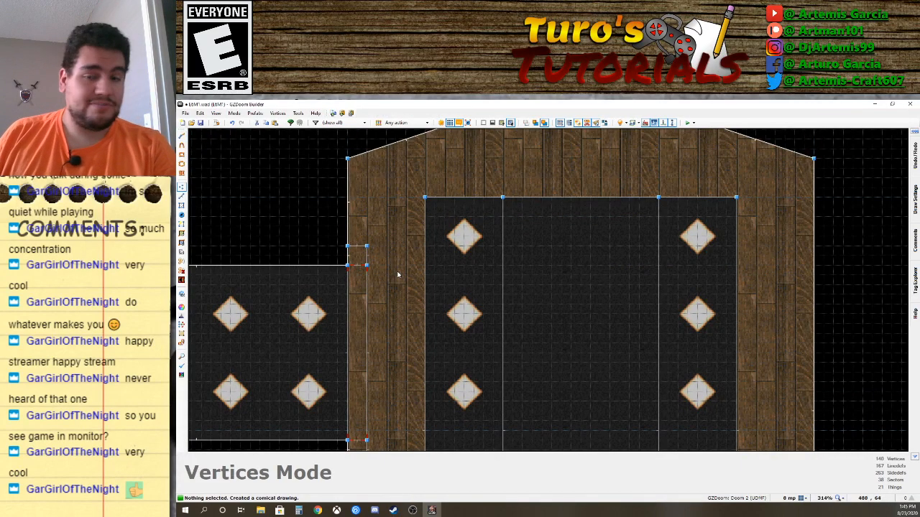
In Visual Mode, raise the floors of both small square sectors beside the corridor opening to 136 and deselect them.
key(w)
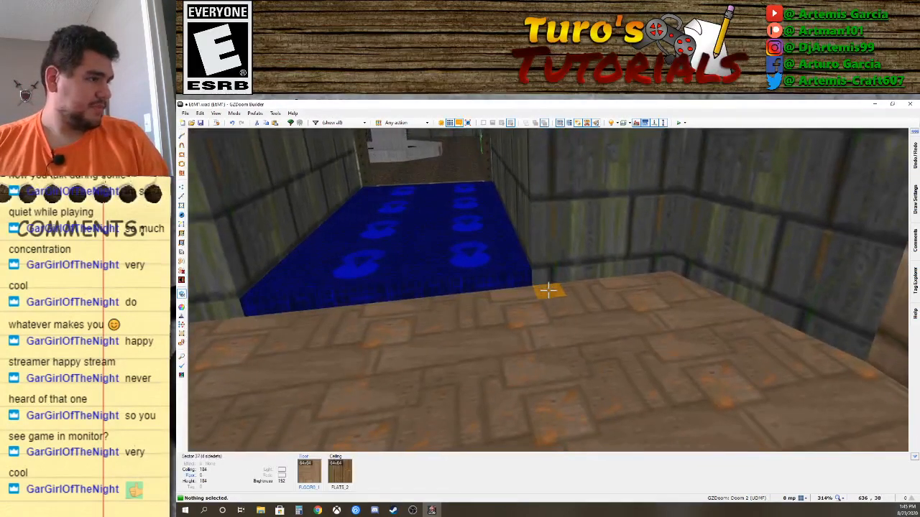
click(548, 290)
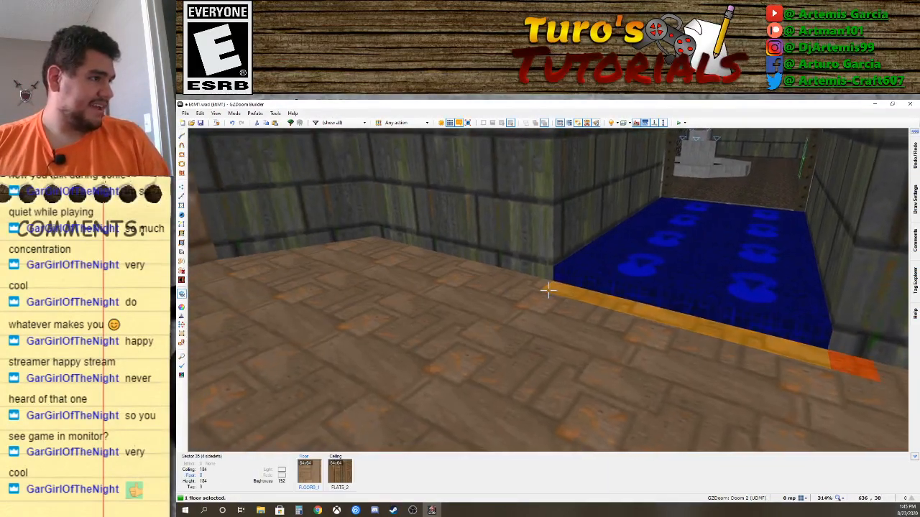
click(547, 291)
click(548, 290)
scroll(548, 291, up, 2)
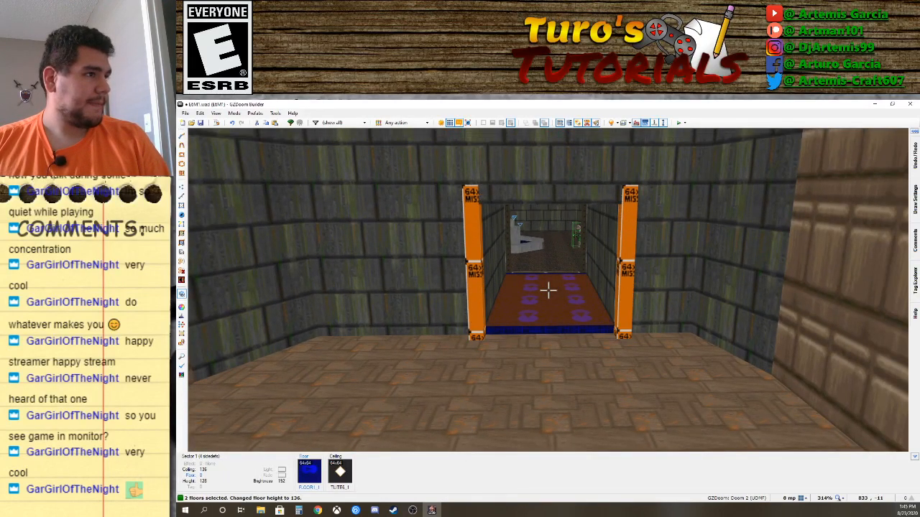
key(w)
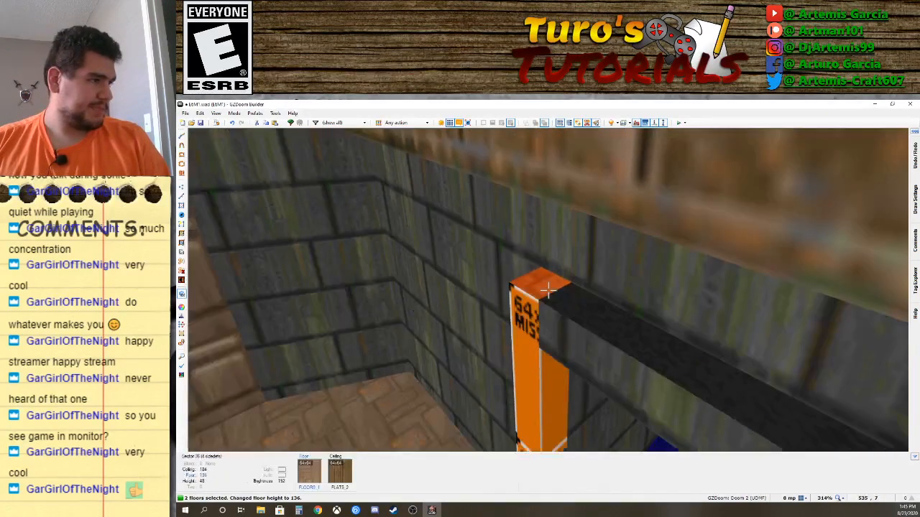
click(549, 290)
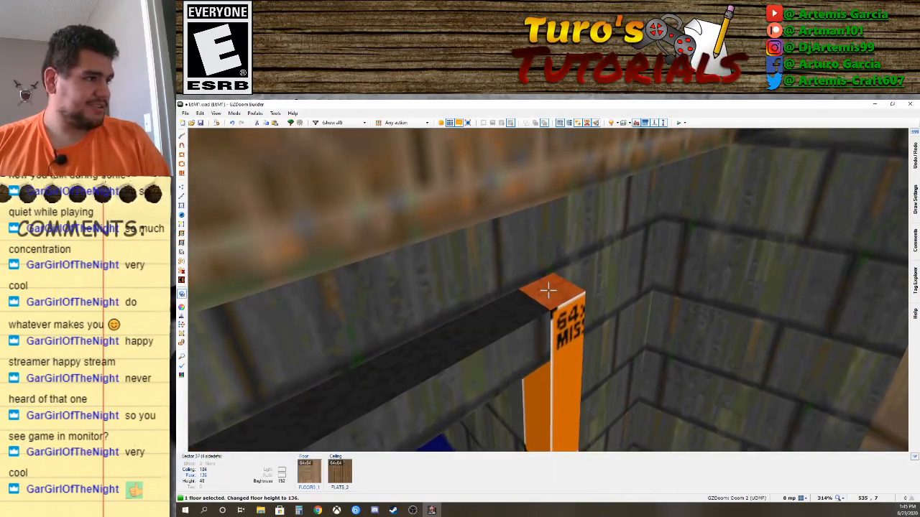
click(548, 290)
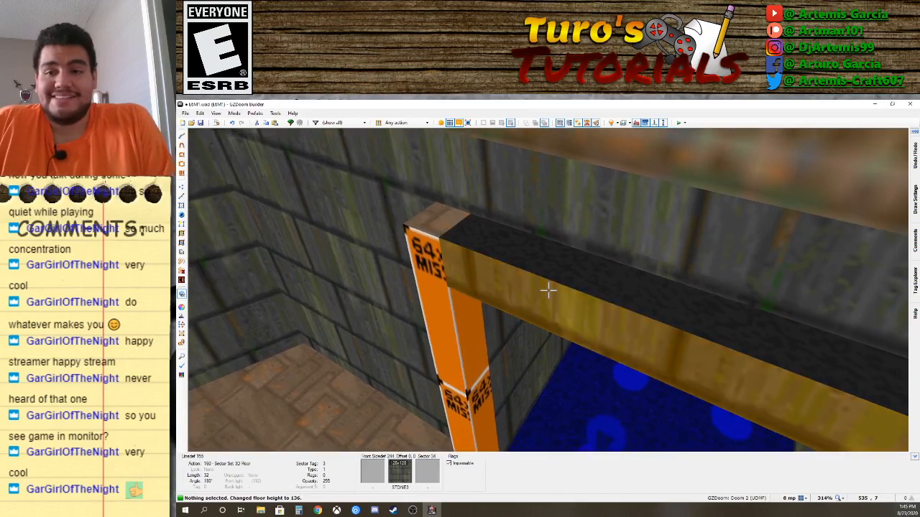
Copy the SUPPORT3 texture from a corridor support and paste it onto the two untextured door-frame posts and the 3D floor beam between them.
key(w)
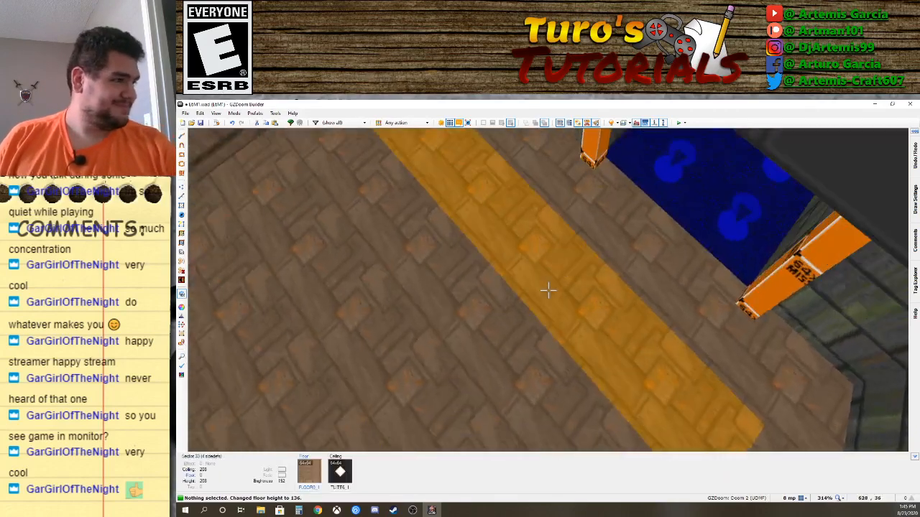
key(s)
key(w)
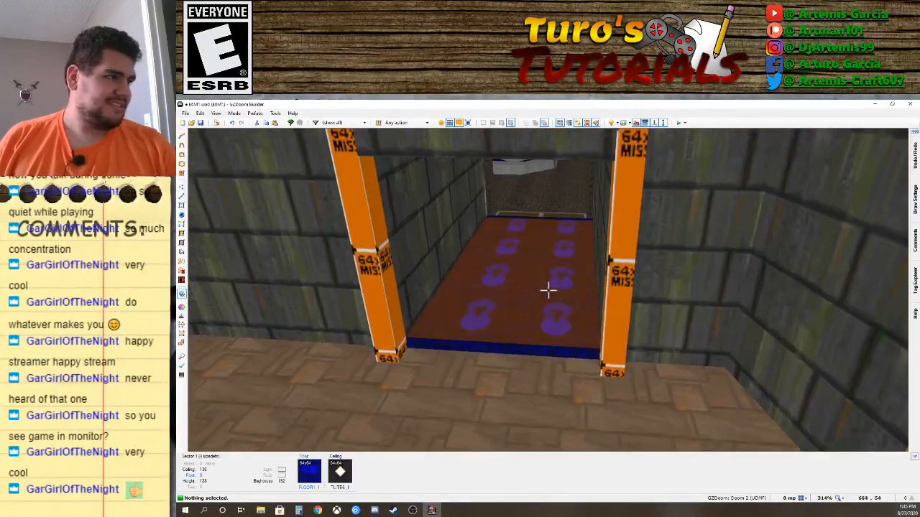
key(w)
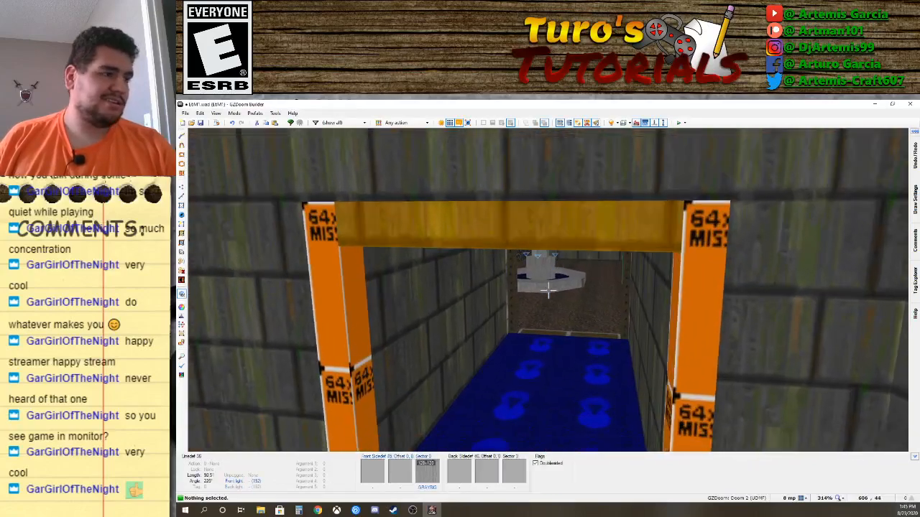
key(w)
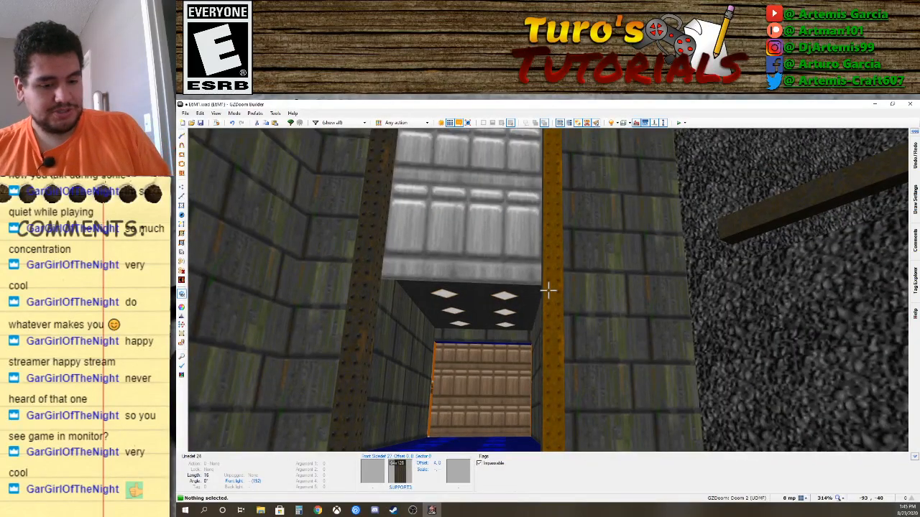
key(ctrl+c)
key(w)
key(w)
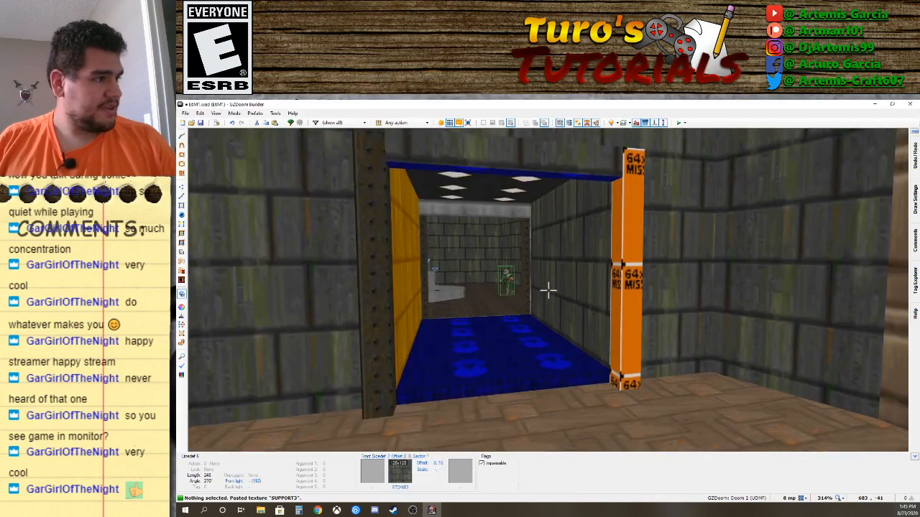
key(ctrl+v)
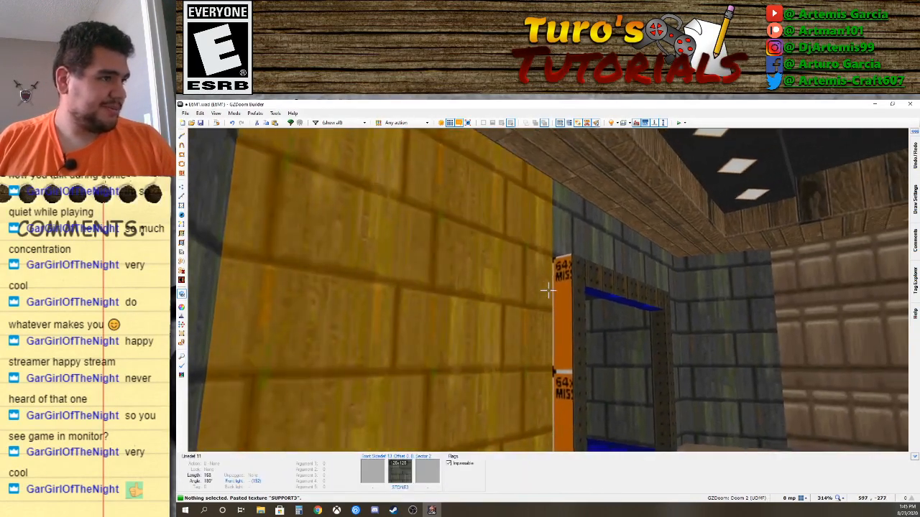
key(e)
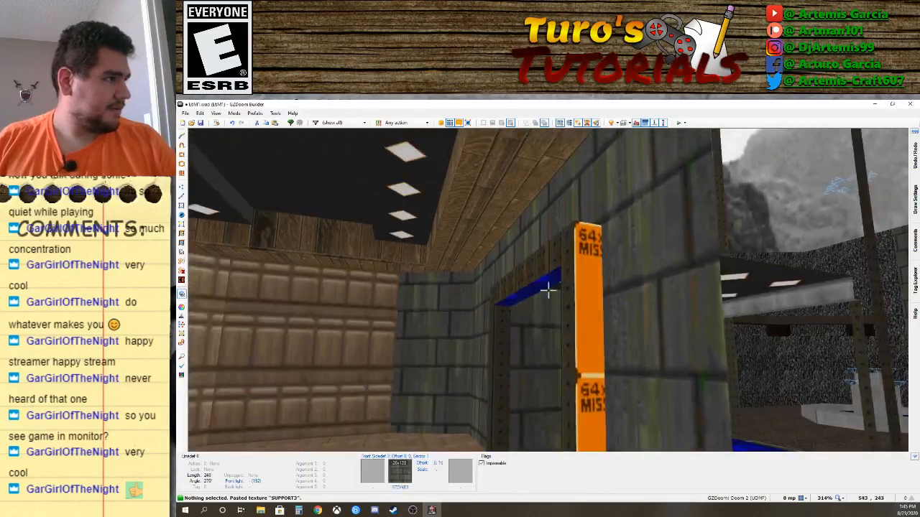
key(ctrl+v)
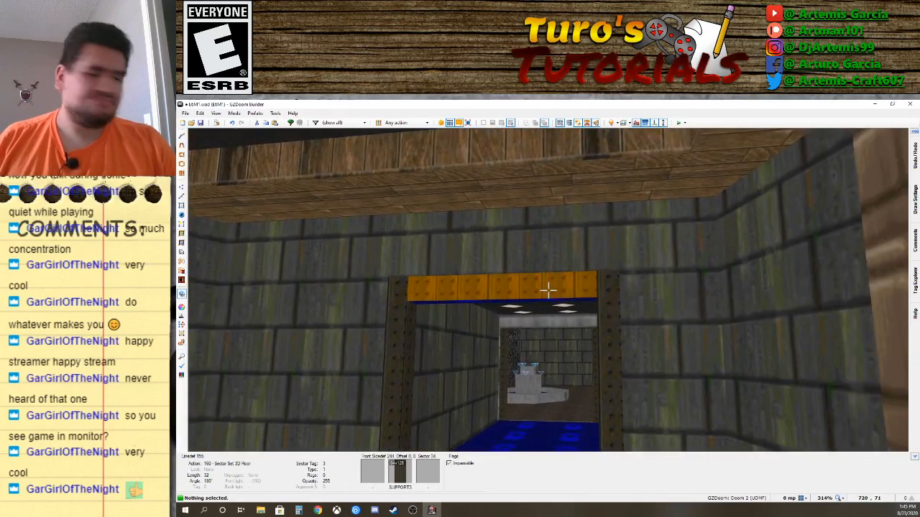
Change the front middle texture of the 3D floor control linedef for the door-frame beam to STEPTOP.
right_click(548, 289)
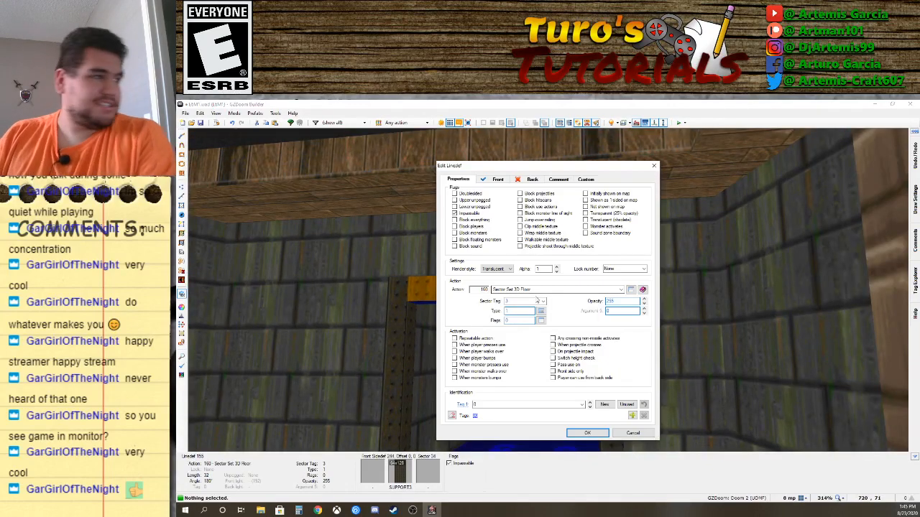
click(497, 180)
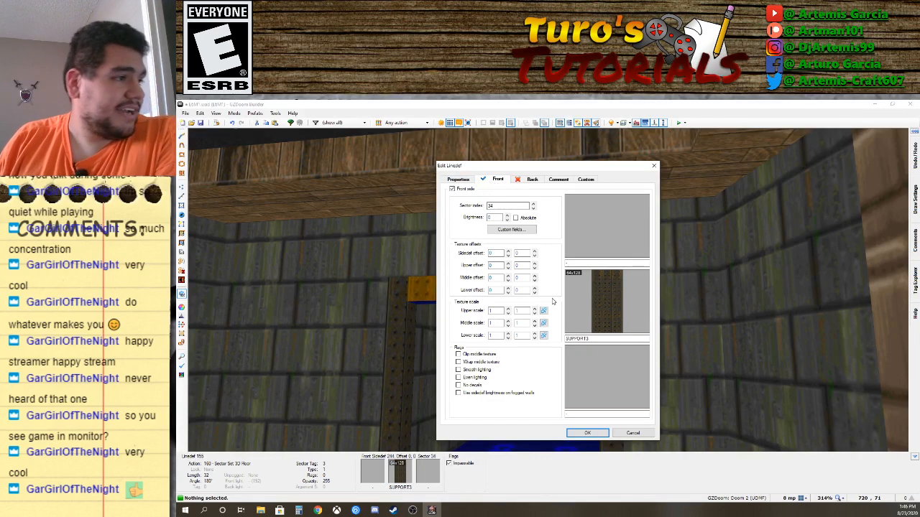
click(608, 304)
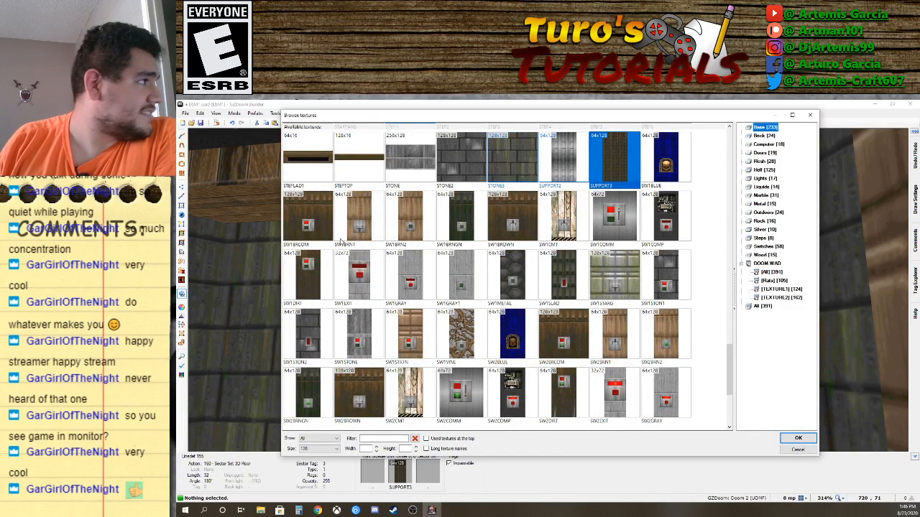
click(358, 172)
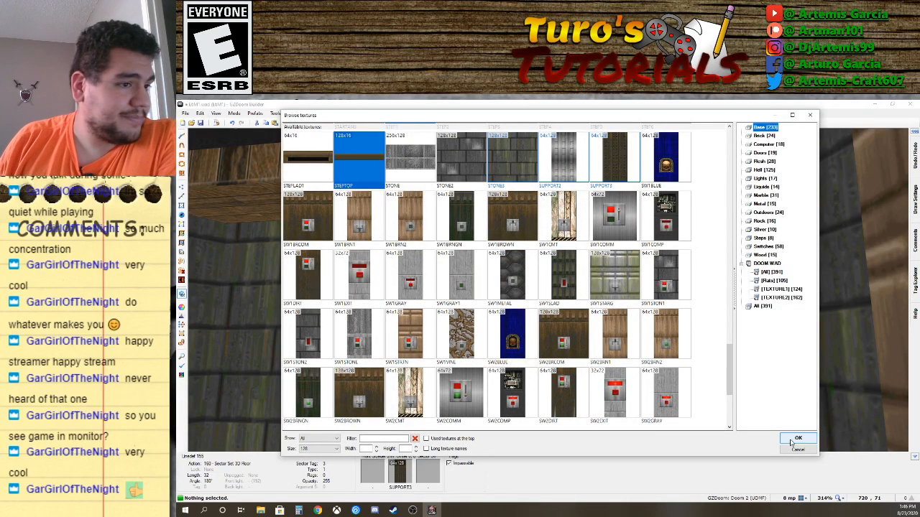
click(790, 437)
click(587, 433)
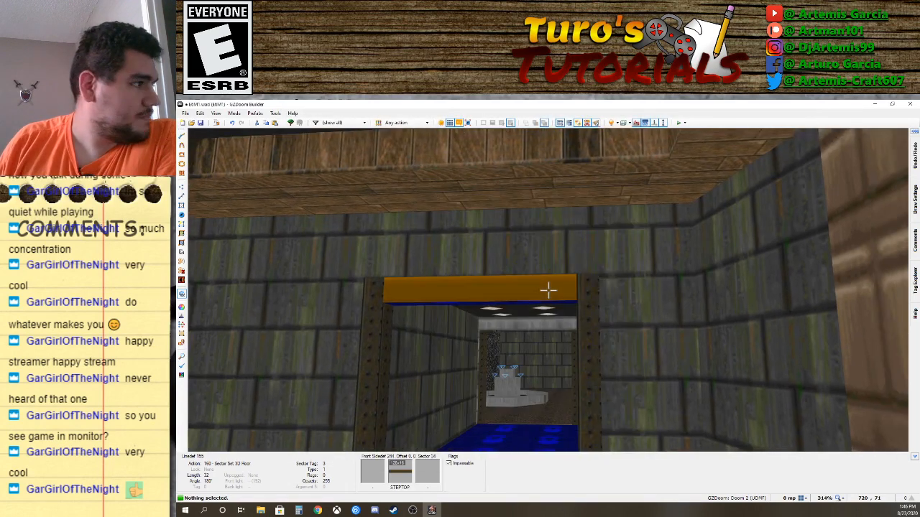
Replace the beam's front middle texture with SW1SATYR from the Metal texture set.
key(s)
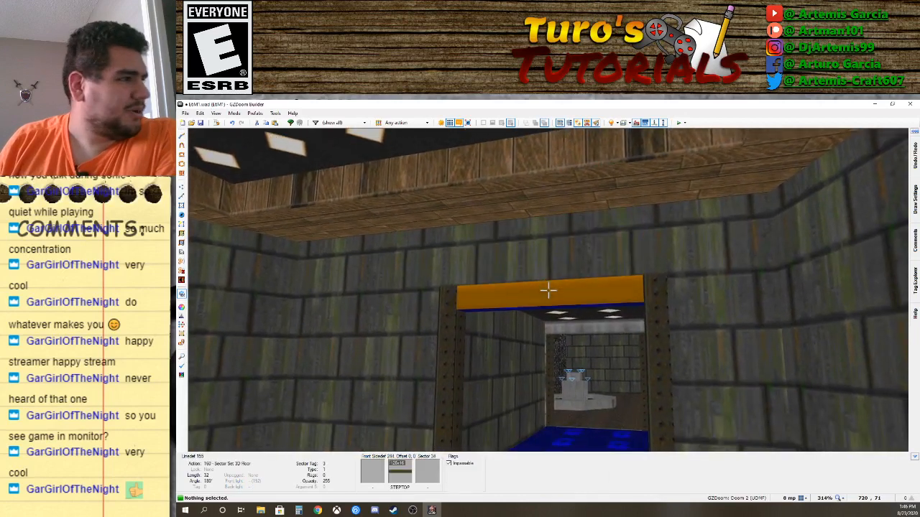
right_click(547, 290)
click(588, 289)
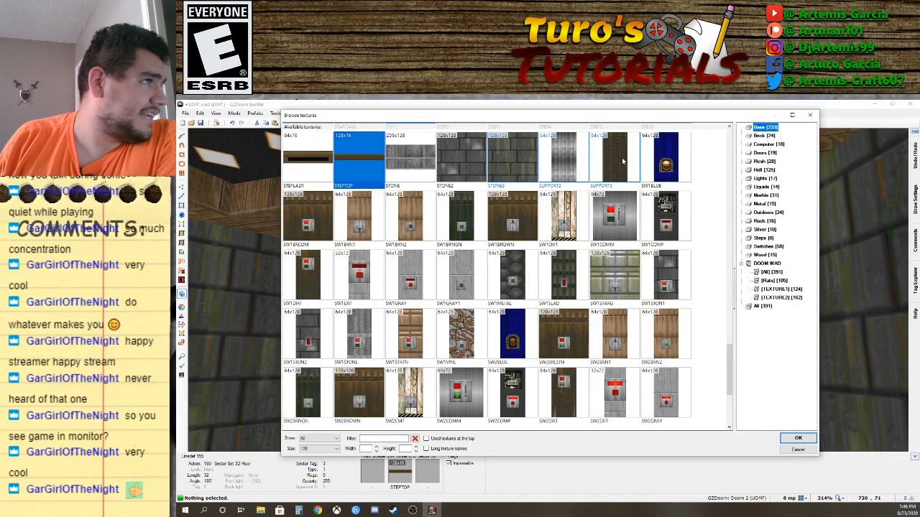
click(765, 255)
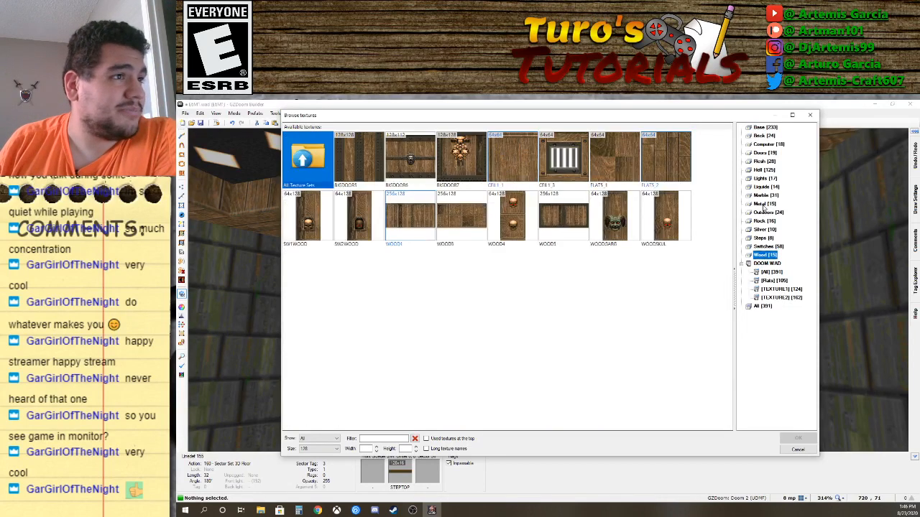
click(764, 204)
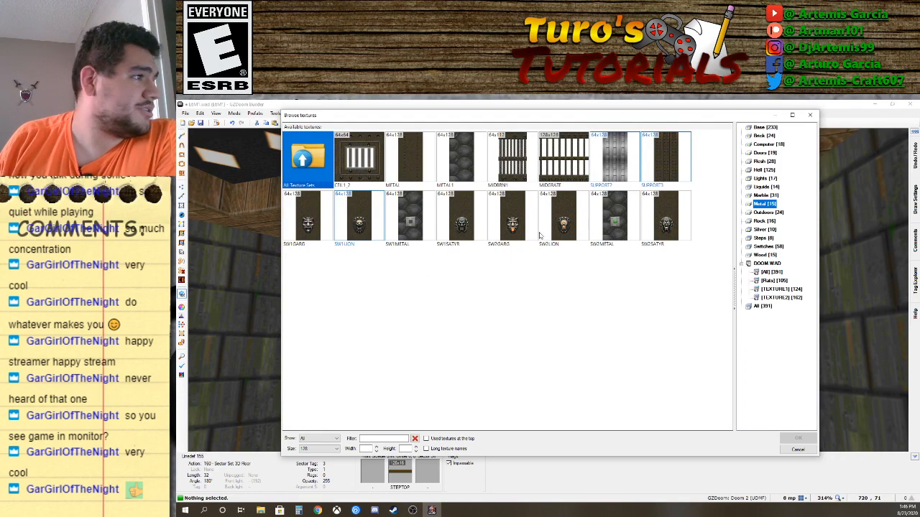
double_click(462, 219)
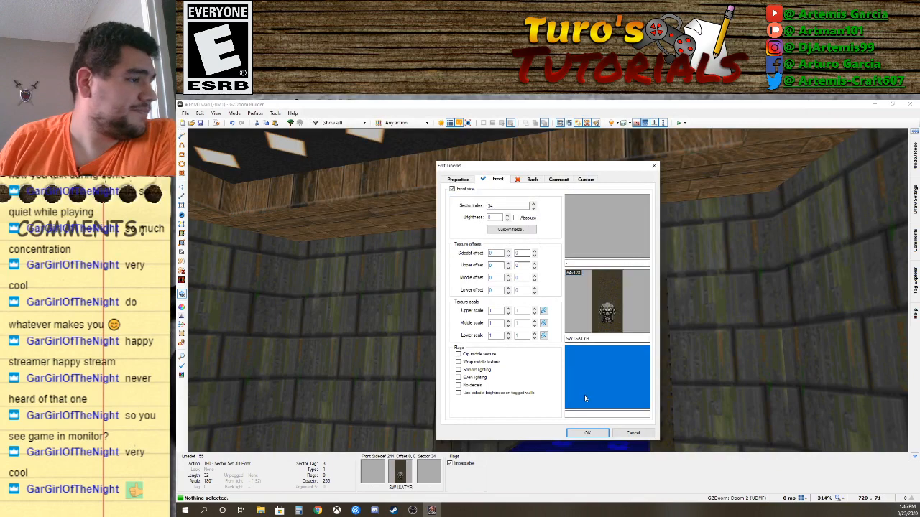
click(587, 433)
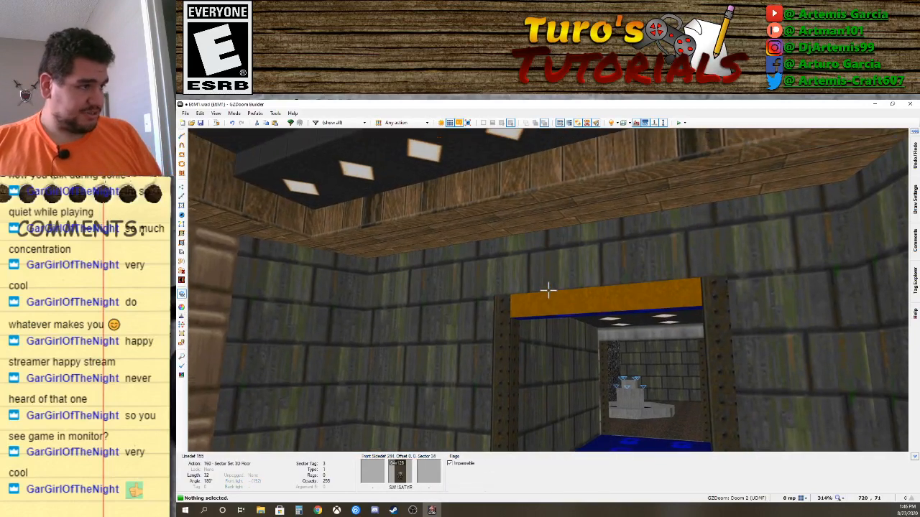
Copy the beam's SW1SATYR texture and paste it onto the exposed faces of both door-frame posts.
click(548, 290)
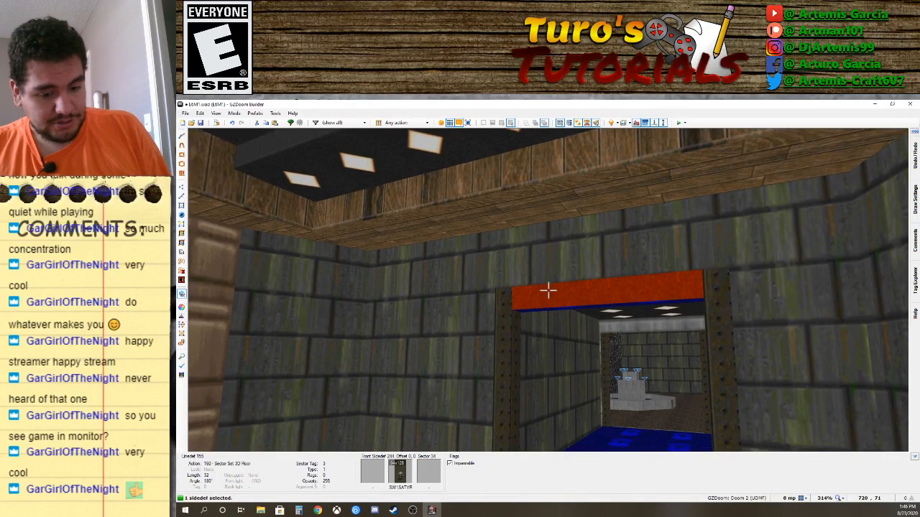
key(ctrl+v)
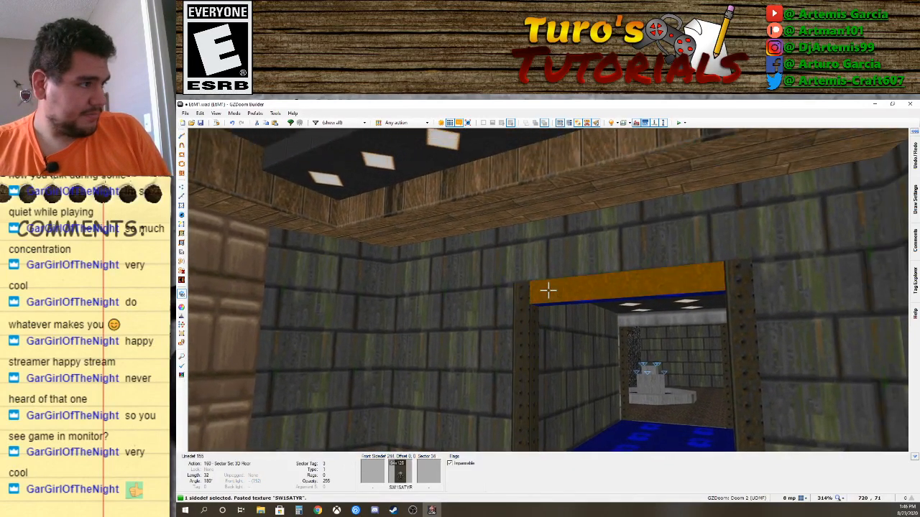
click(548, 291)
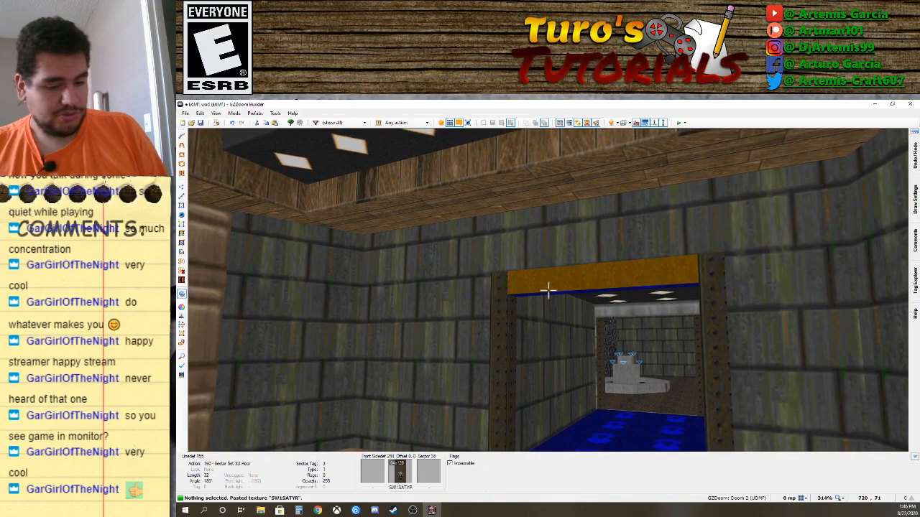
key(ctrl+v)
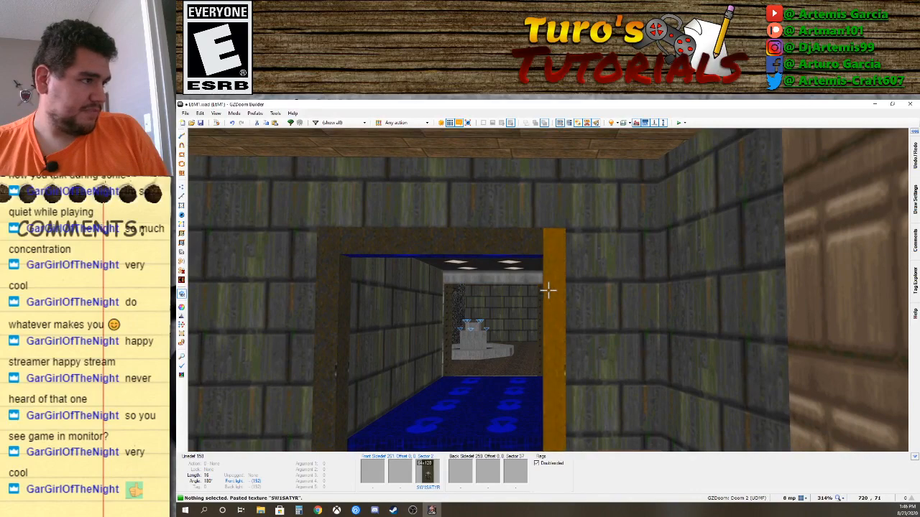
key(s)
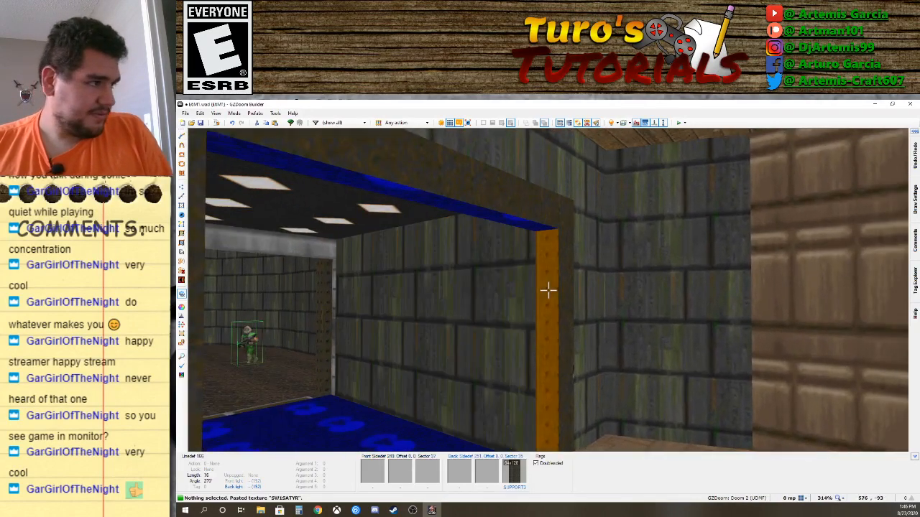
key(w)
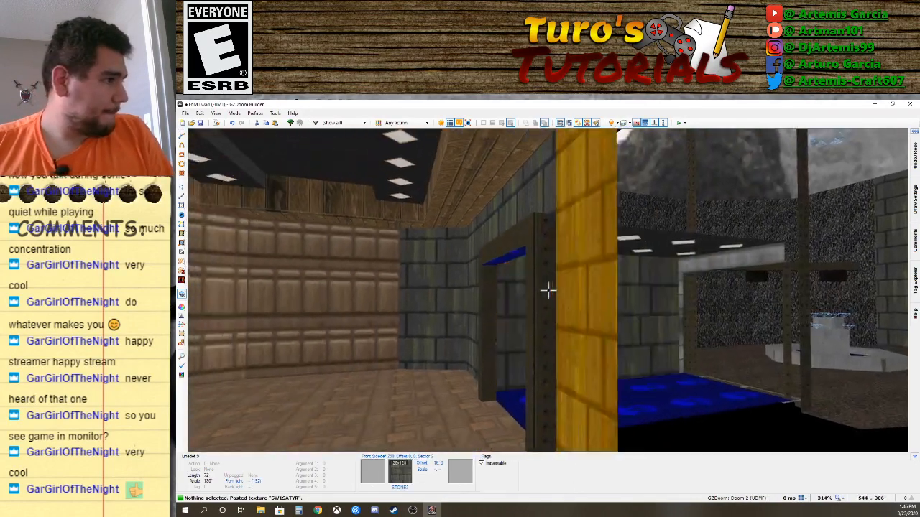
key(s)
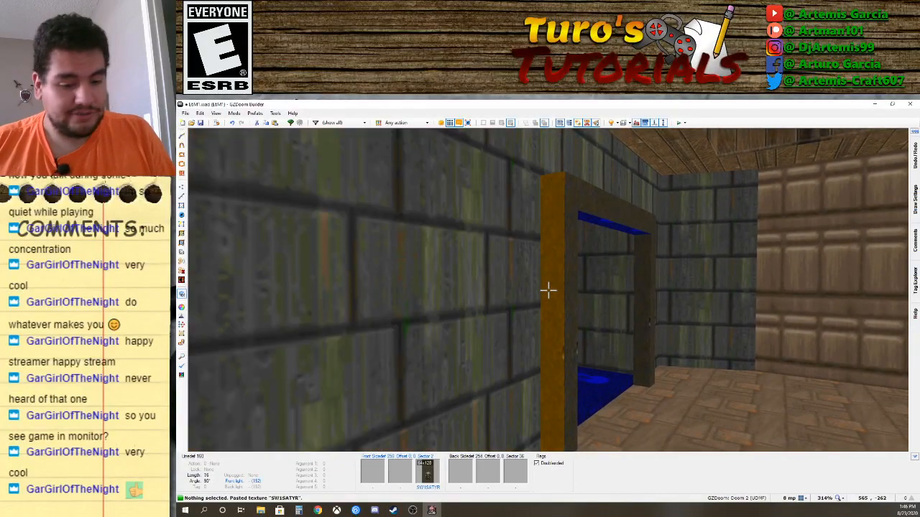
key(d)
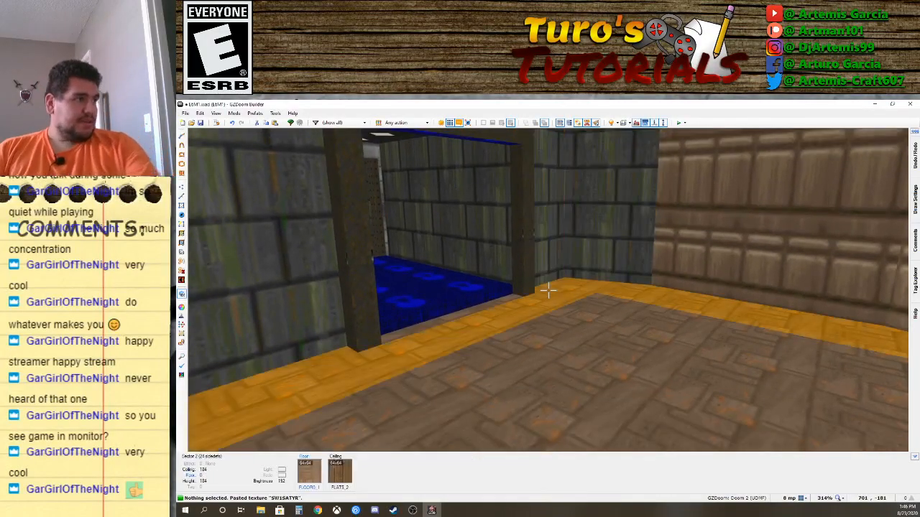
Select the six faces of the two door-frame posts, nudge their texture offsets to hide the switch face, and deselect them.
key(w)
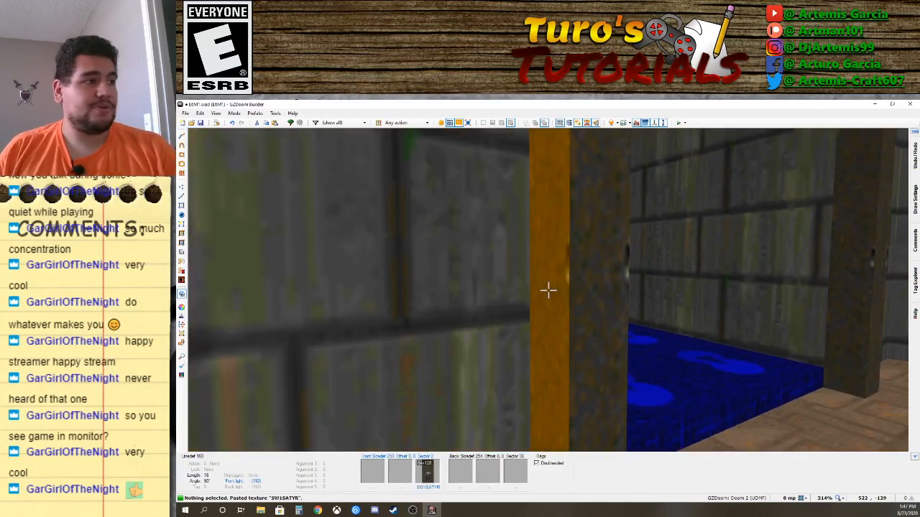
click(549, 290)
click(549, 290)
key(d)
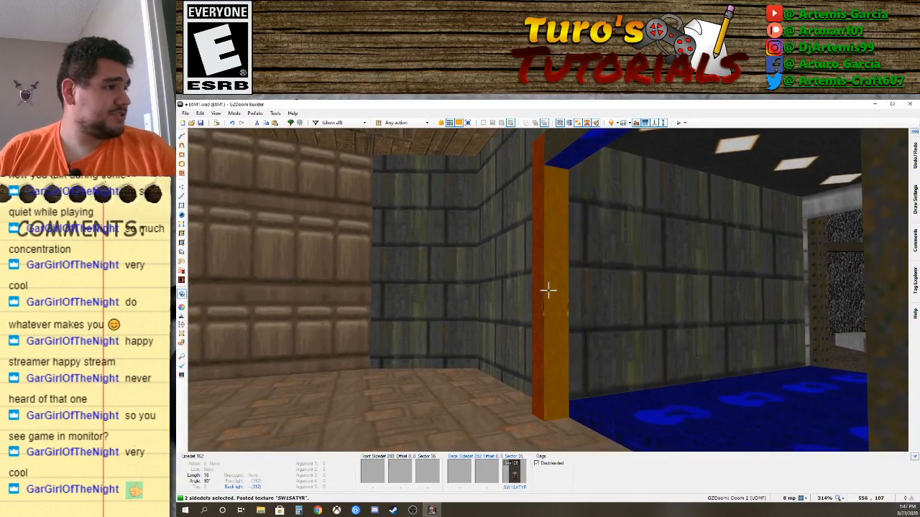
click(548, 290)
key(a)
click(548, 290)
click(549, 290)
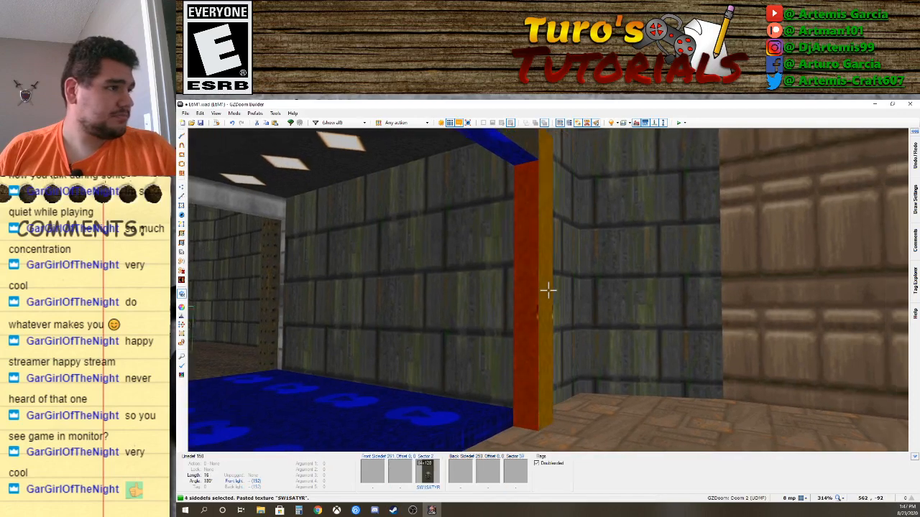
key(s)
key(d)
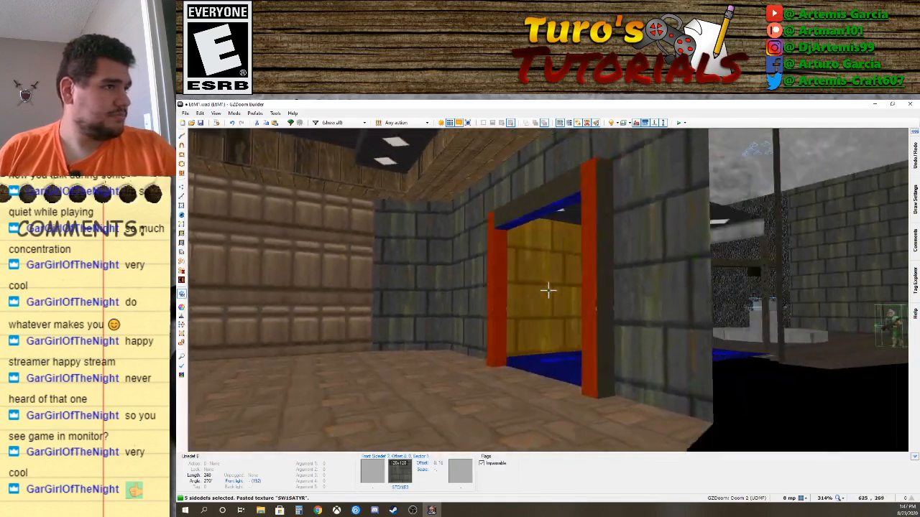
click(548, 290)
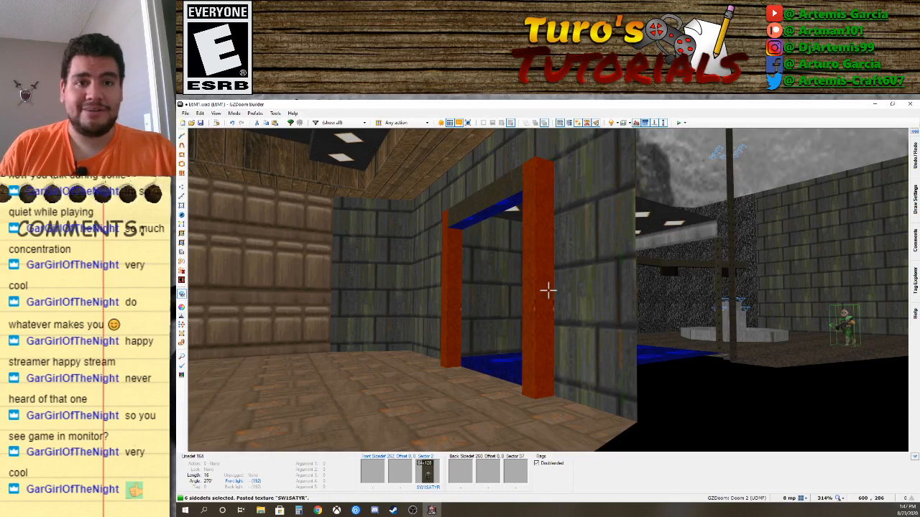
key(Up)
key(Left)
key(Left)
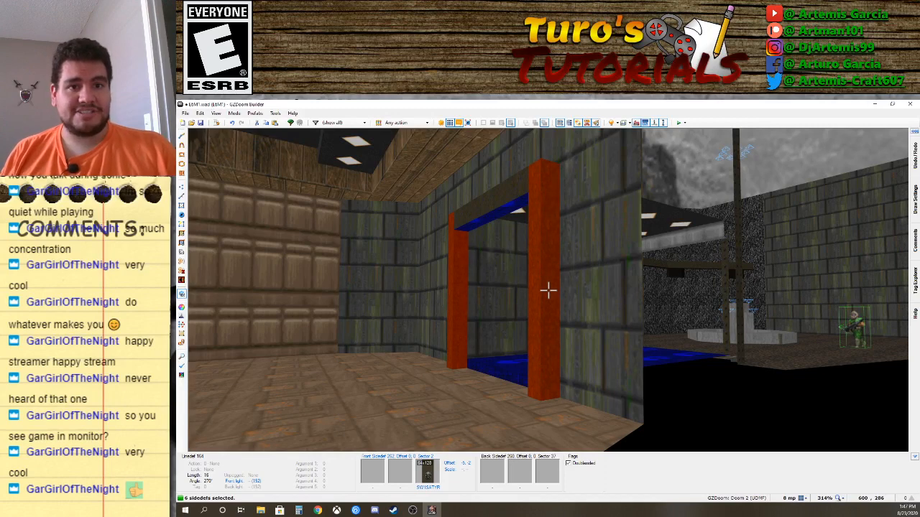
key(q)
key(q)
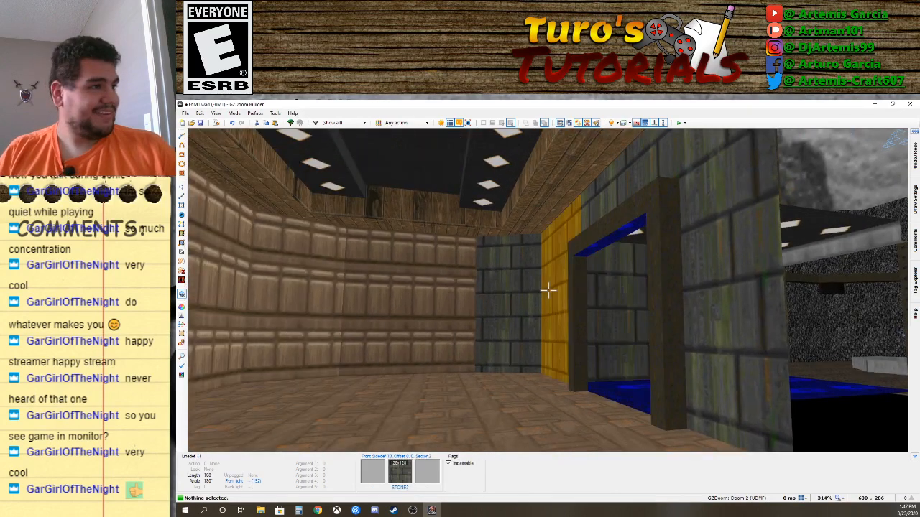
key(s)
key(a)
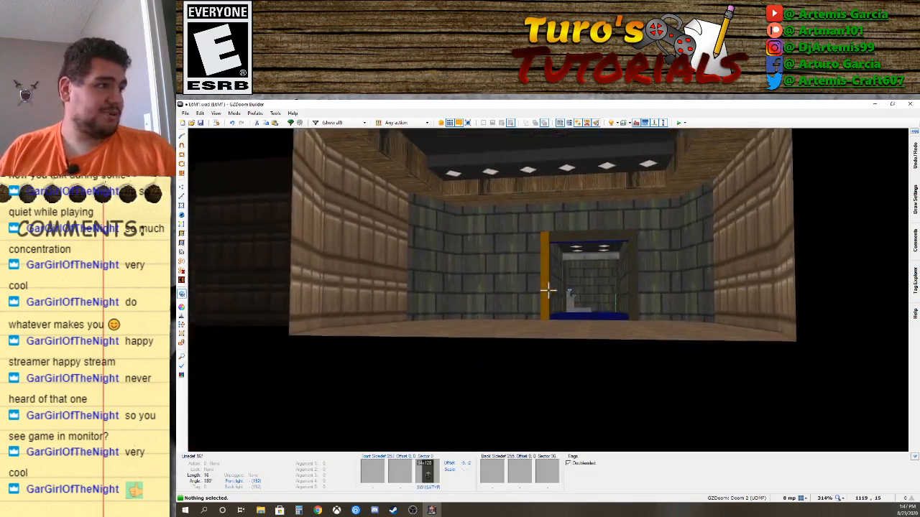
Browse the Metal texture set for the floor surface of the 3D floor sector forming the underside of the door-frame beam.
key(w)
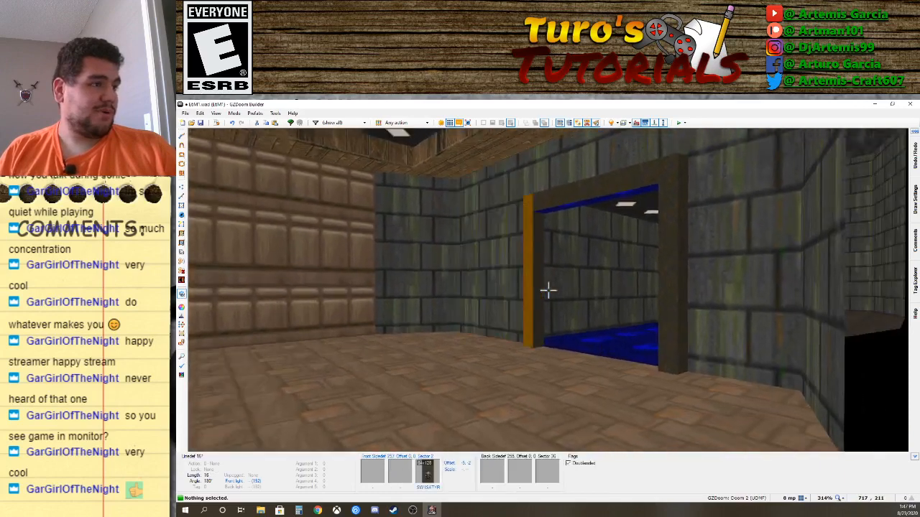
key(w)
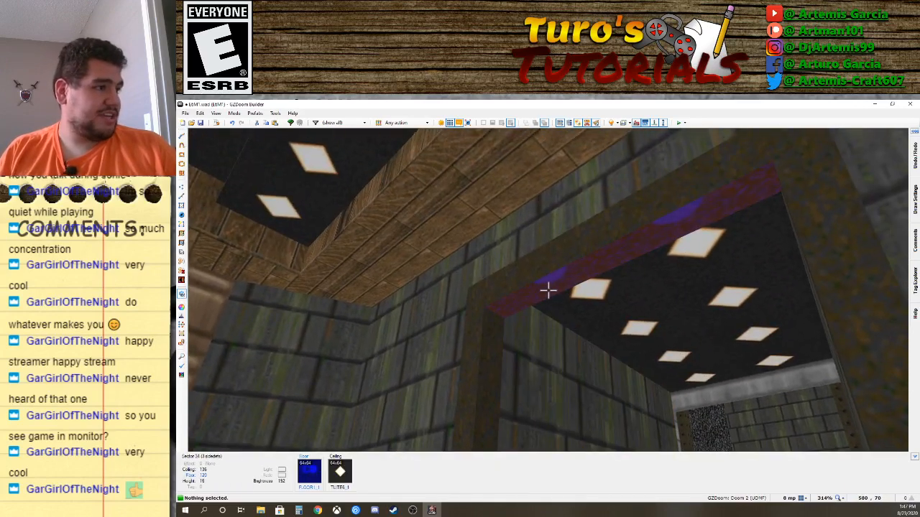
right_click(549, 291)
click(642, 434)
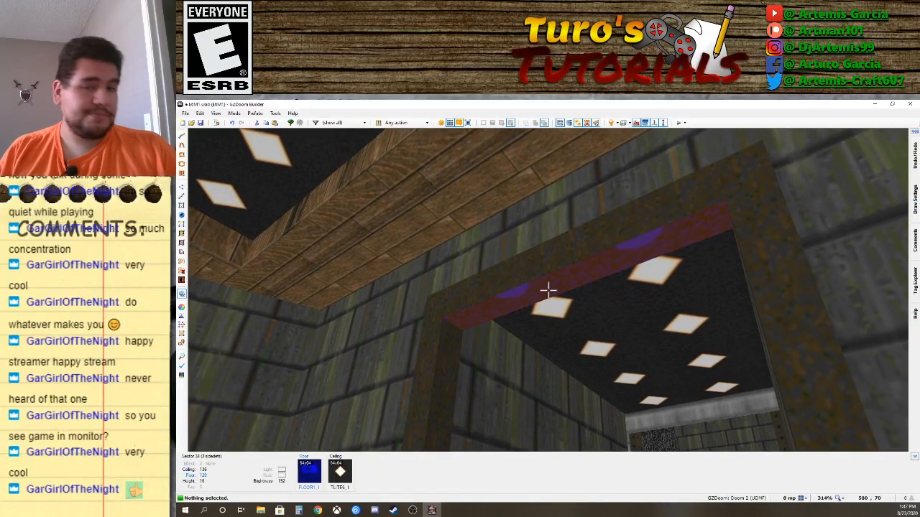
right_click(548, 291)
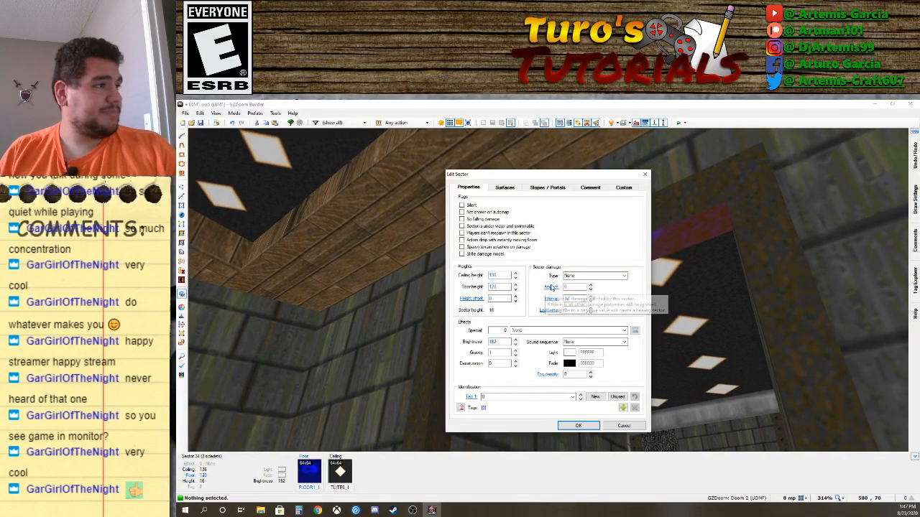
click(497, 189)
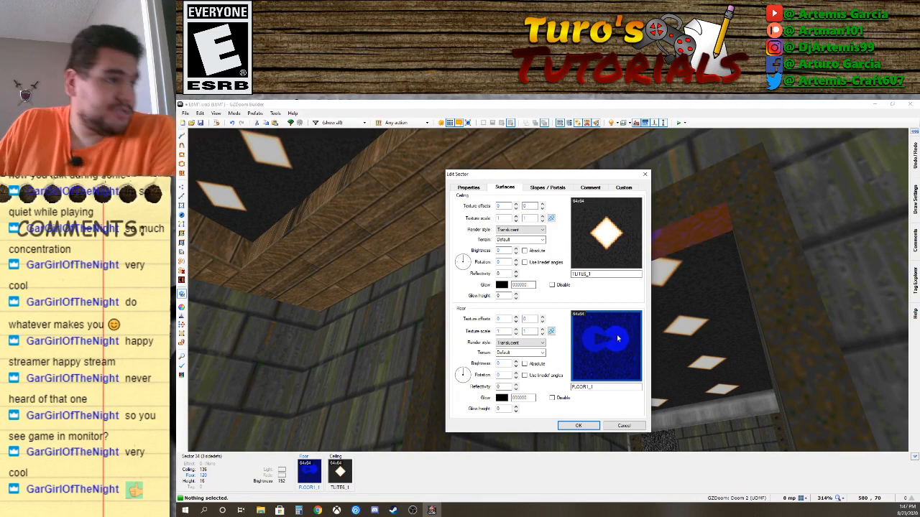
click(610, 361)
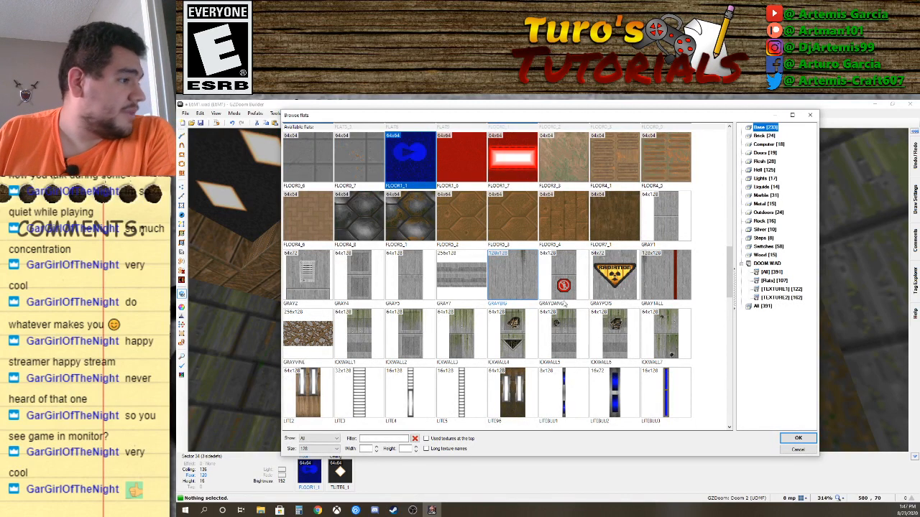
click(764, 204)
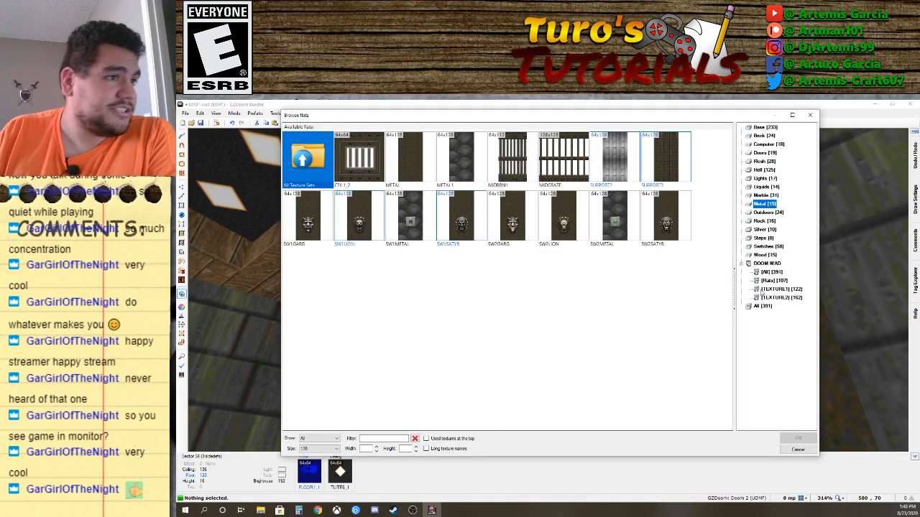
Assign the CEIL5_2 flat from the DOOM WAD flats to the overhead beam of the doorway.
click(773, 280)
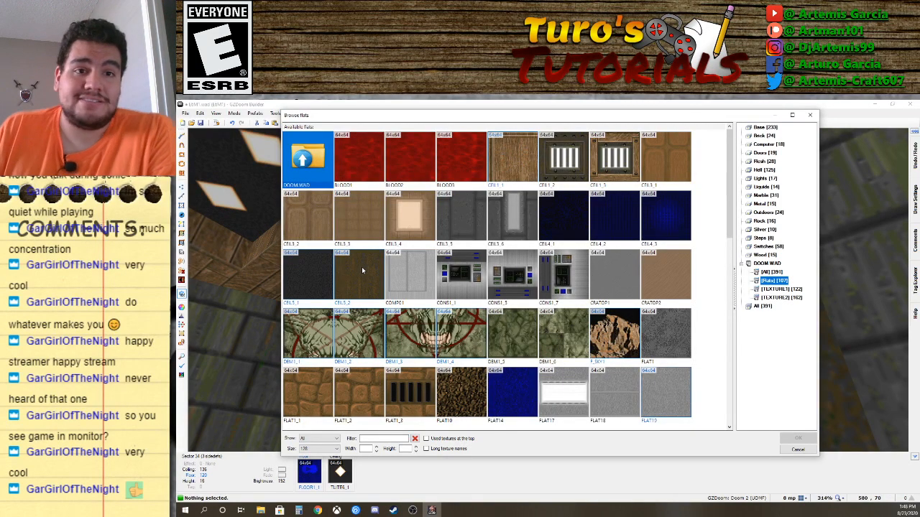
click(362, 267)
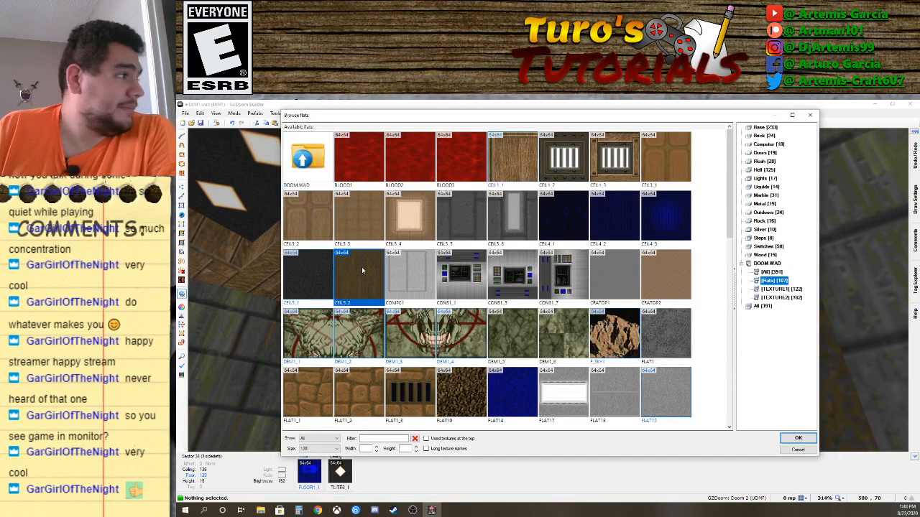
click(798, 438)
click(581, 427)
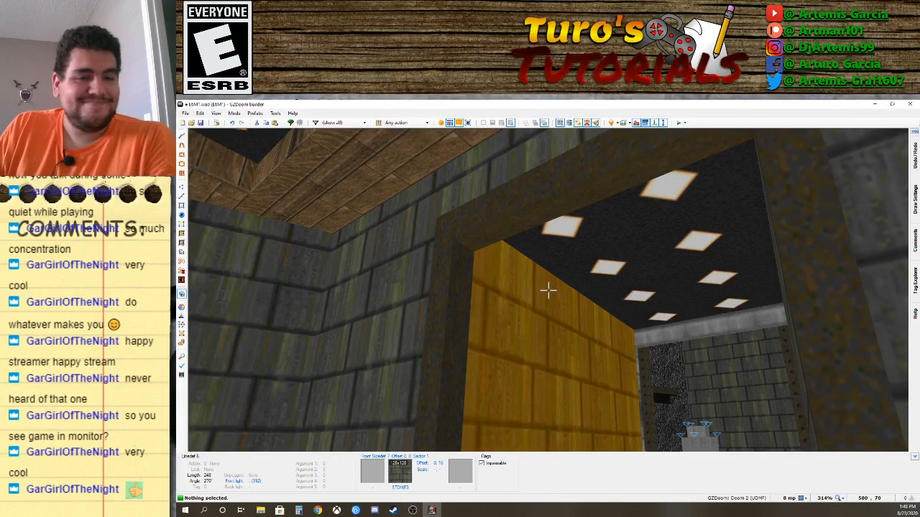
key(s)
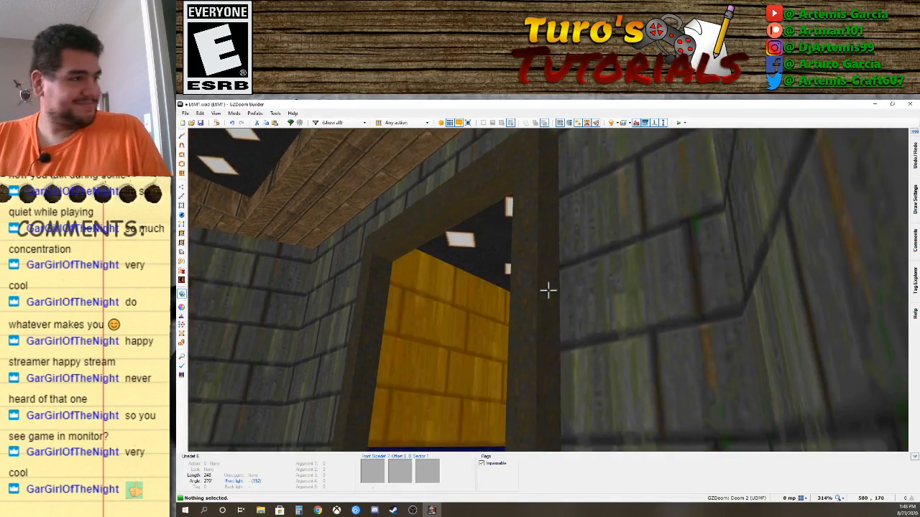
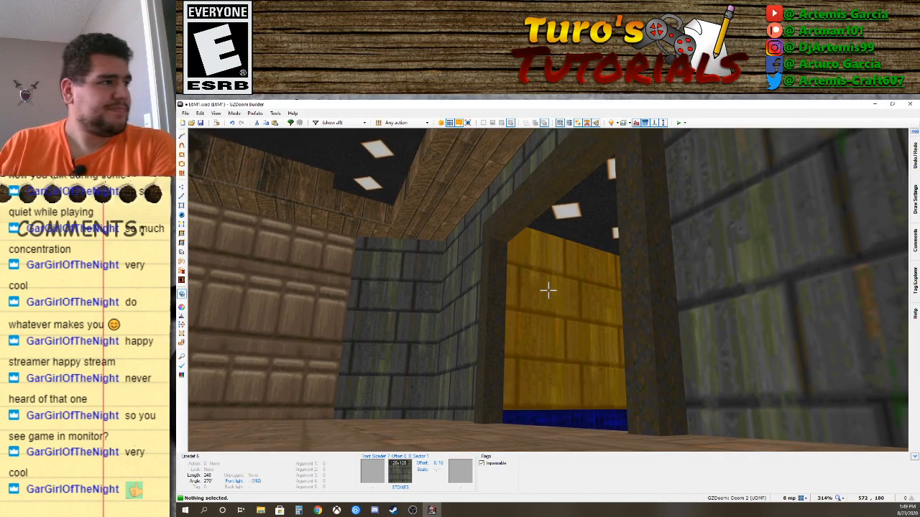
scroll(548, 289, up, 1)
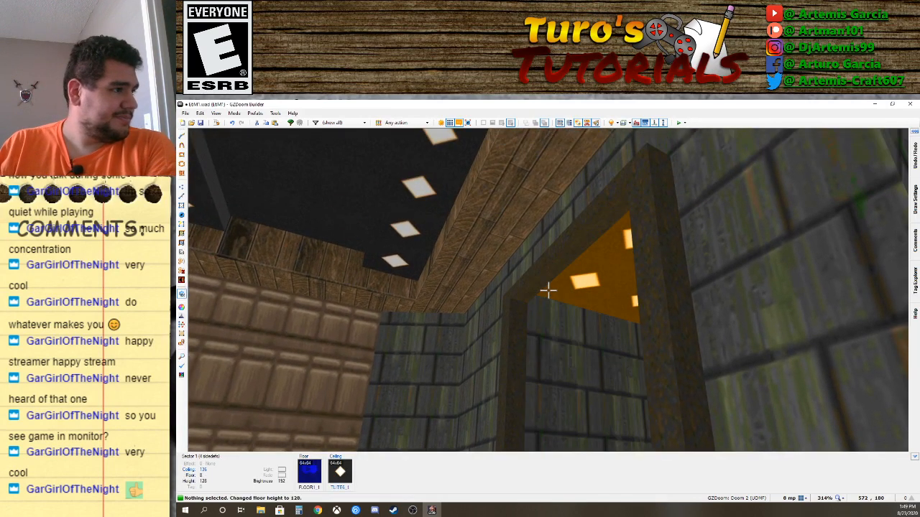
scroll(548, 290, down, 1)
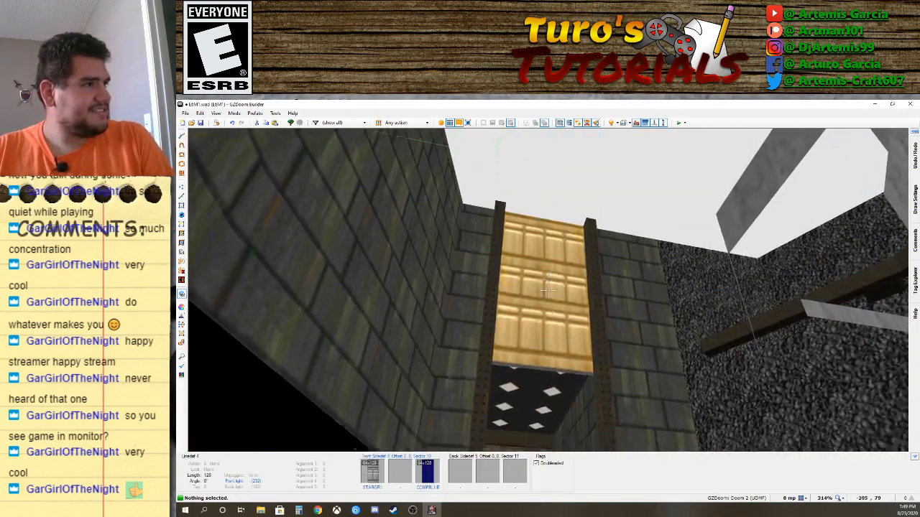
Draw a narrow sector about 8 units wide and 128 units long along the outdoor side of the corridor doorway.
key(e)
key(d)
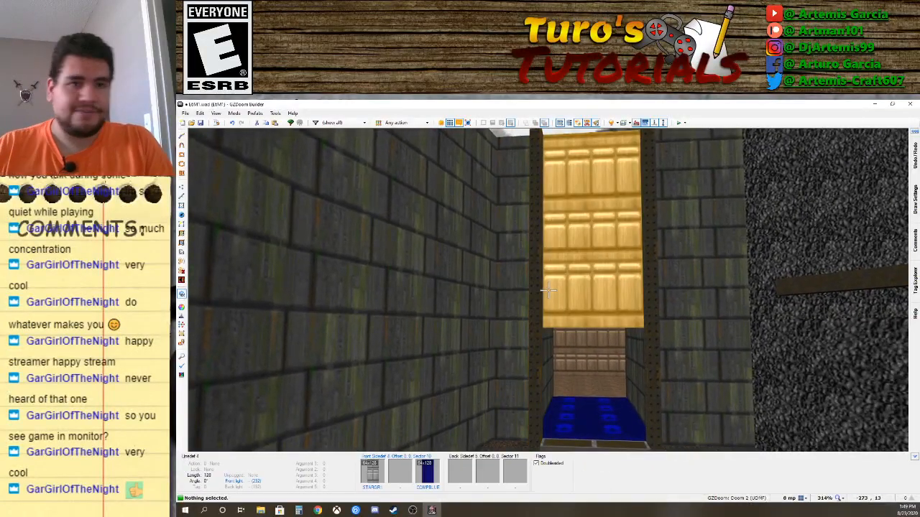
key(w)
scroll(591, 314, down, 5)
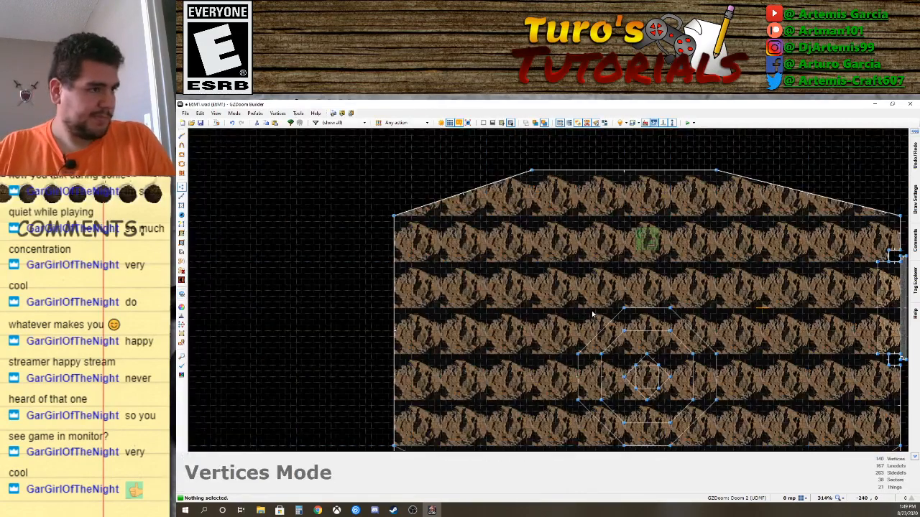
scroll(739, 303, up, 4)
scroll(734, 307, up, 2)
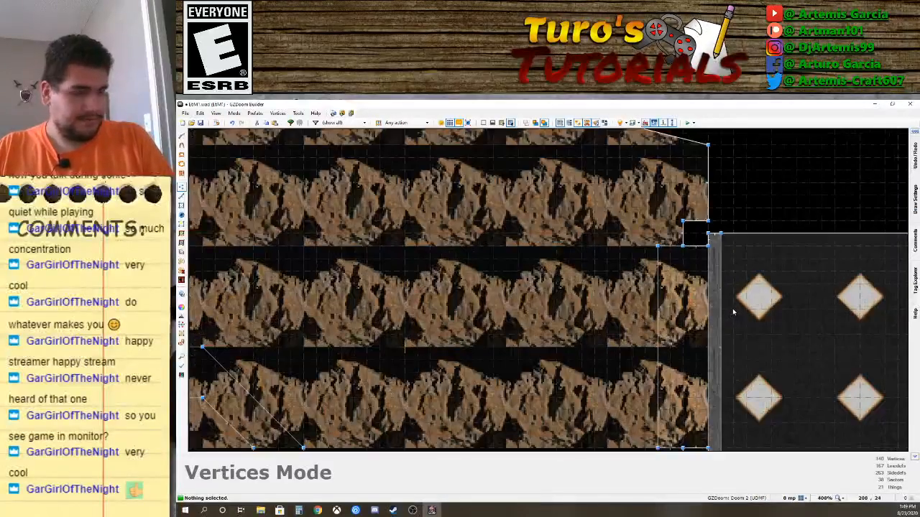
key(Down)
key(Down)
key(Right)
key(Right)
key(Right)
key(Right)
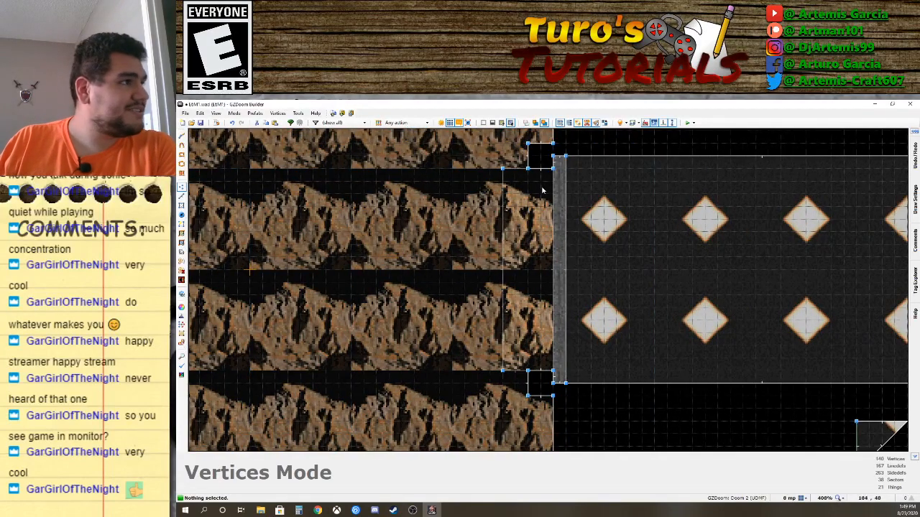
key(d)
click(541, 184)
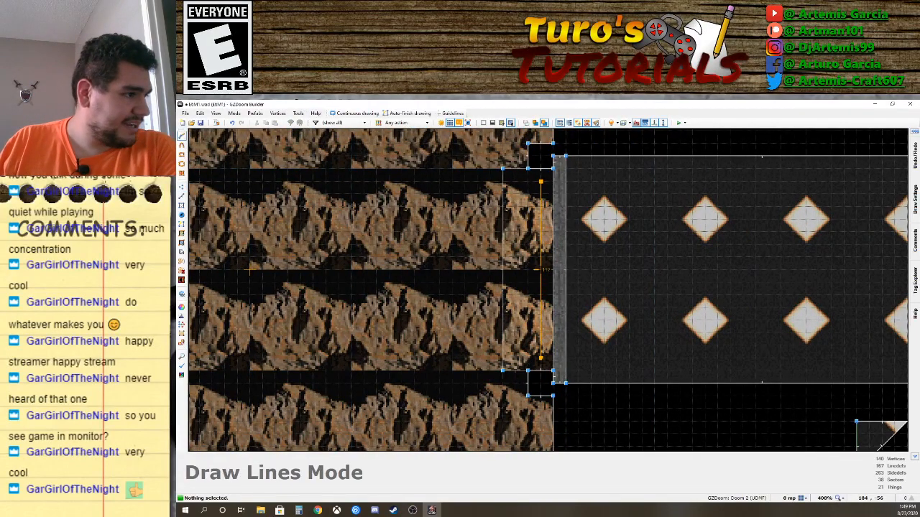
click(543, 371)
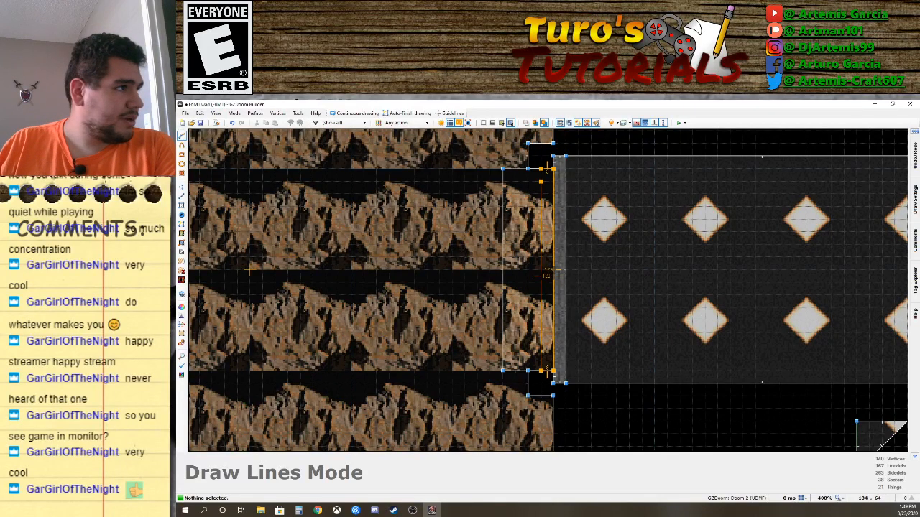
click(547, 170)
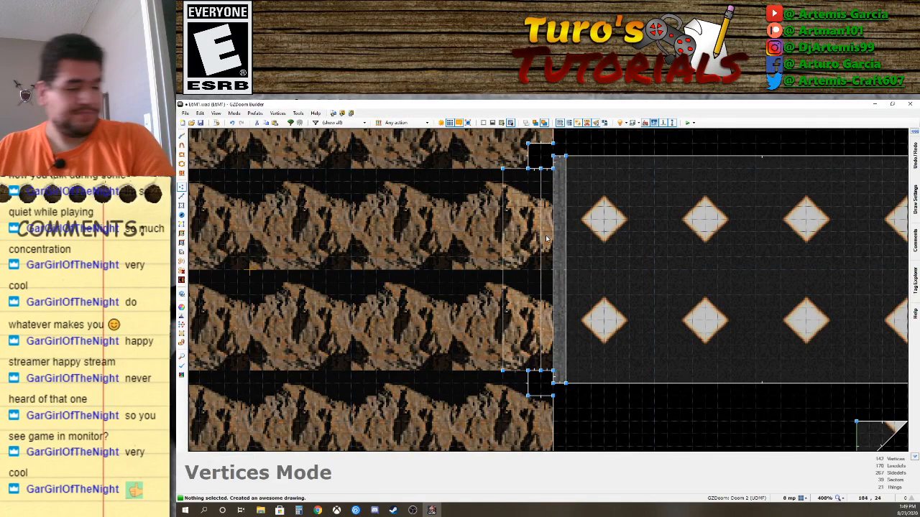
Set the tag of the new narrow doorway sector to 3.
click(182, 206)
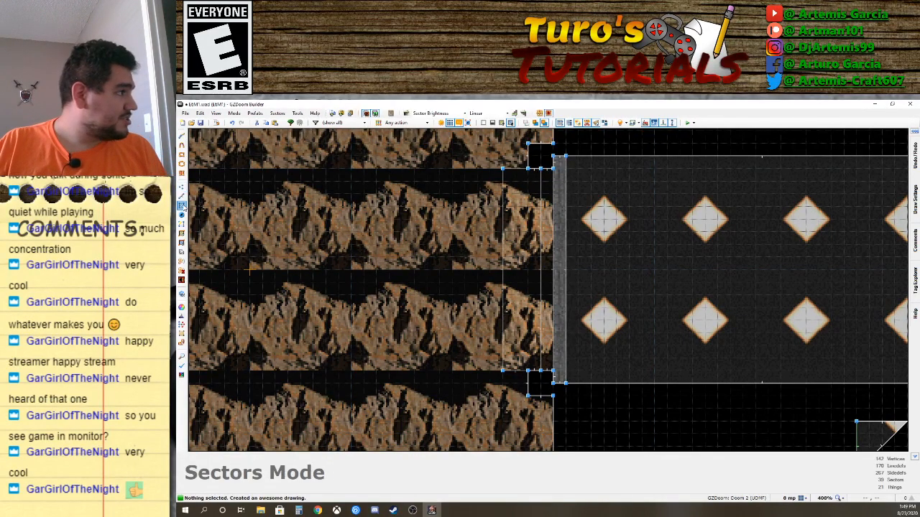
right_click(544, 223)
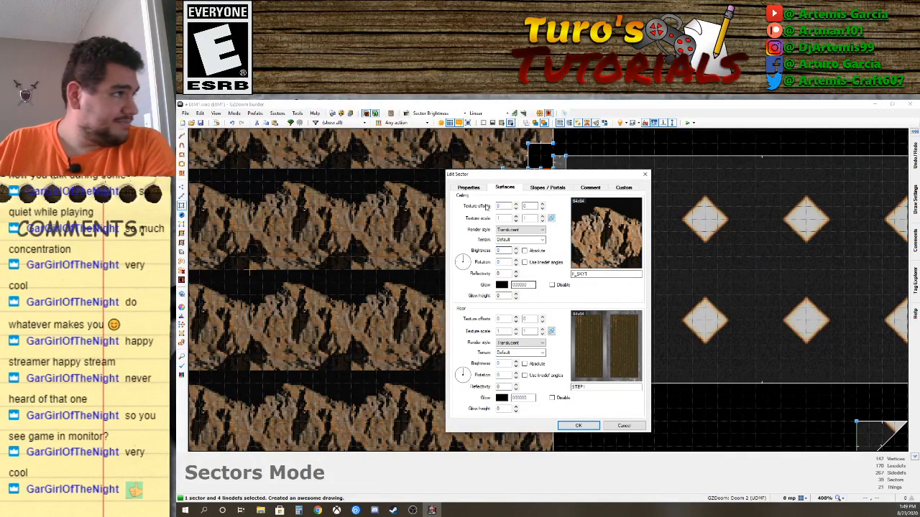
click(472, 188)
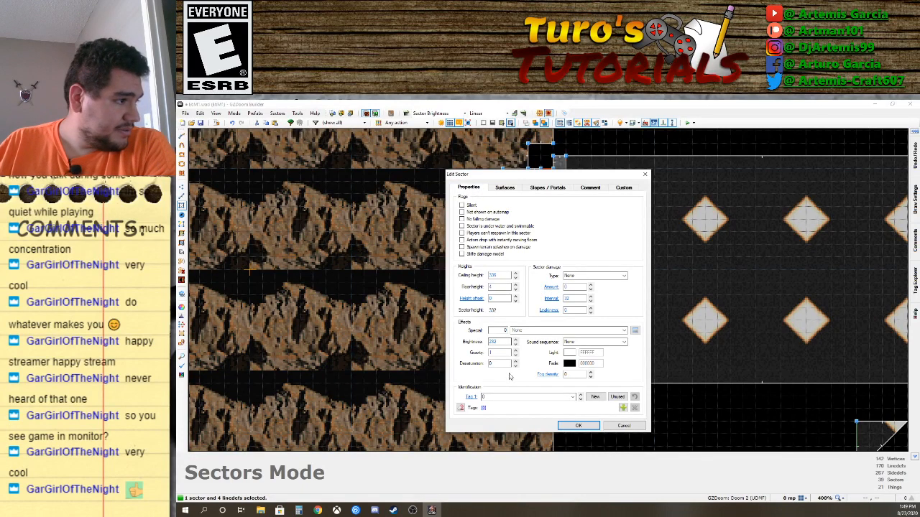
click(581, 395)
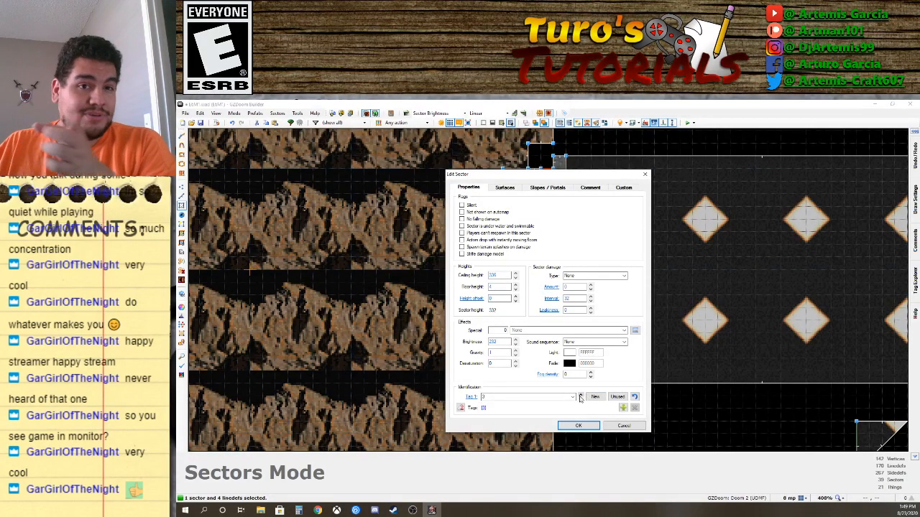
click(594, 425)
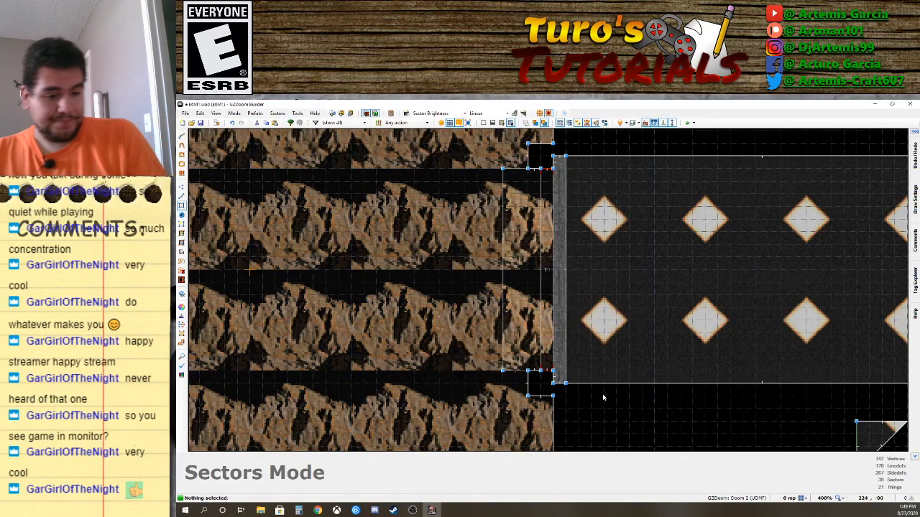
Examine the doorway, its overhead beam and the adjoining walls from the outdoor side in the 3D view.
key(w)
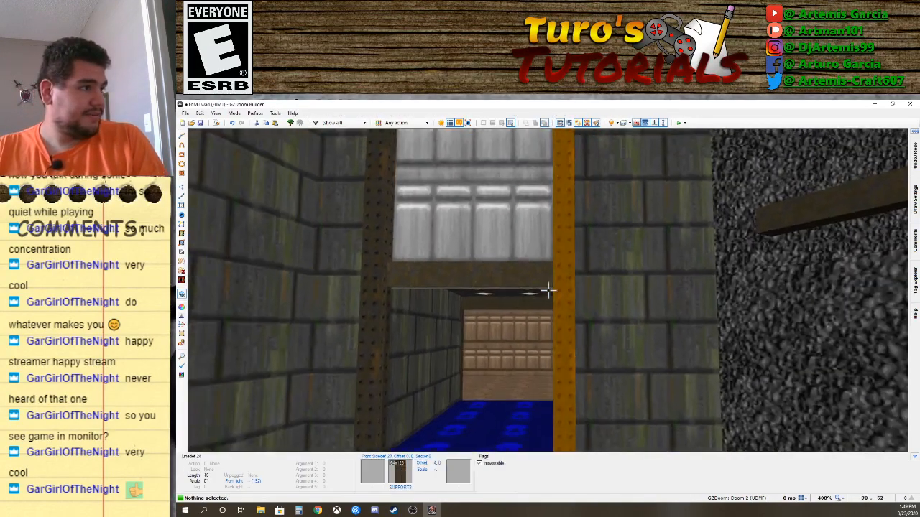
key(f)
key(e)
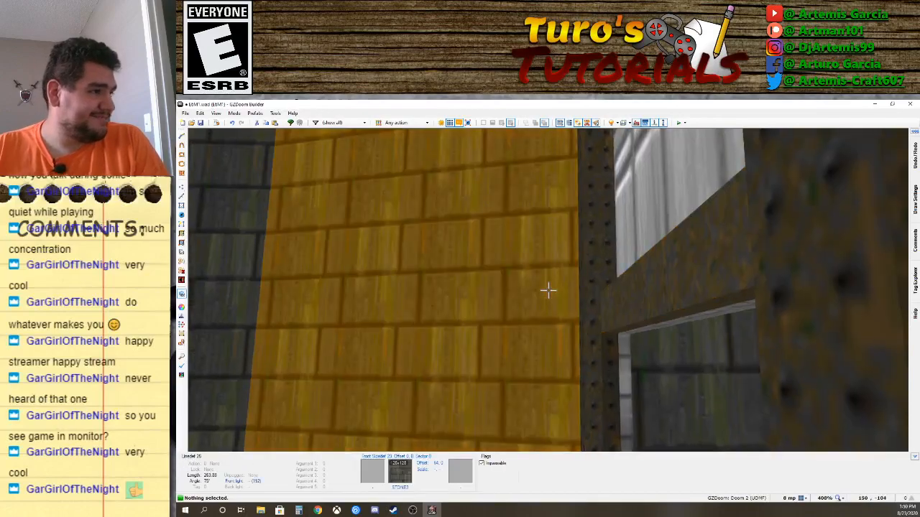
key(d)
key(e)
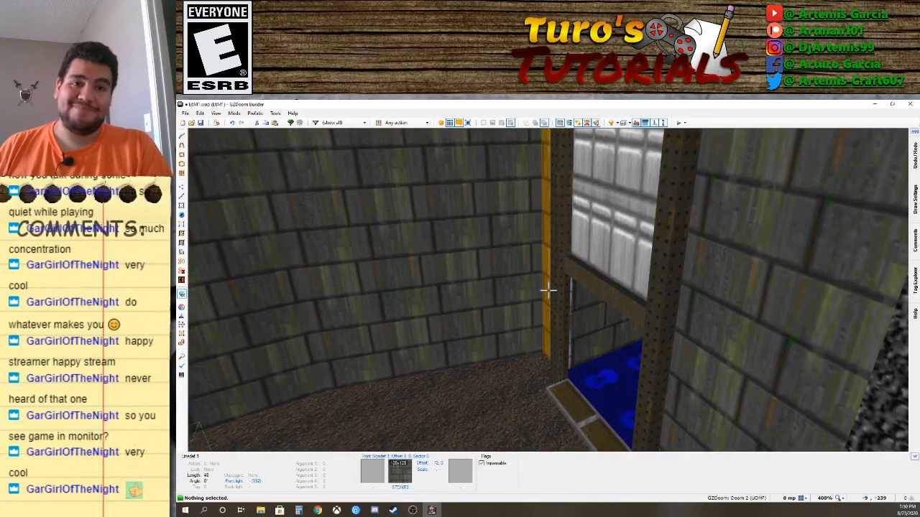
key(e)
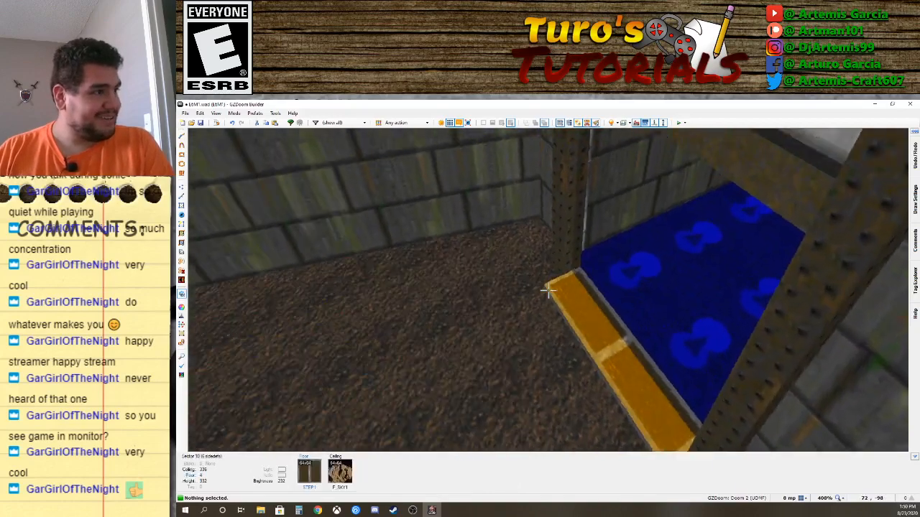
key(e)
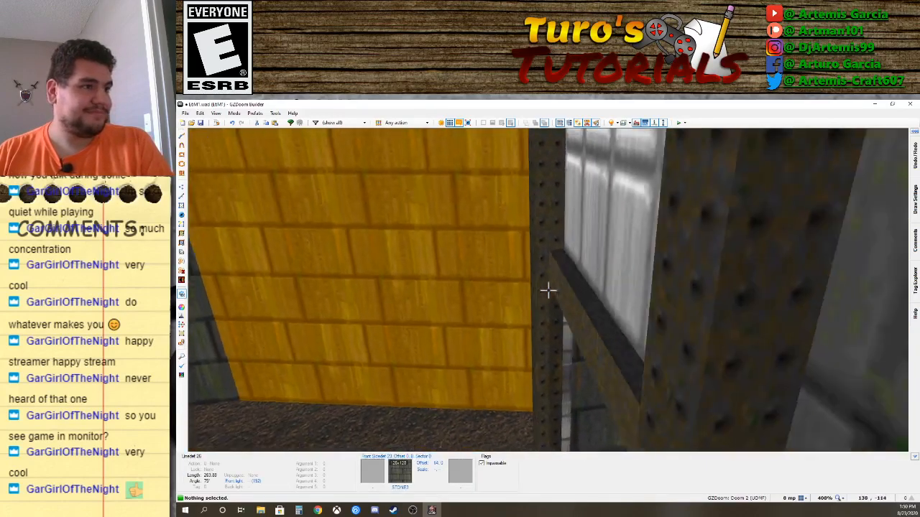
key(e)
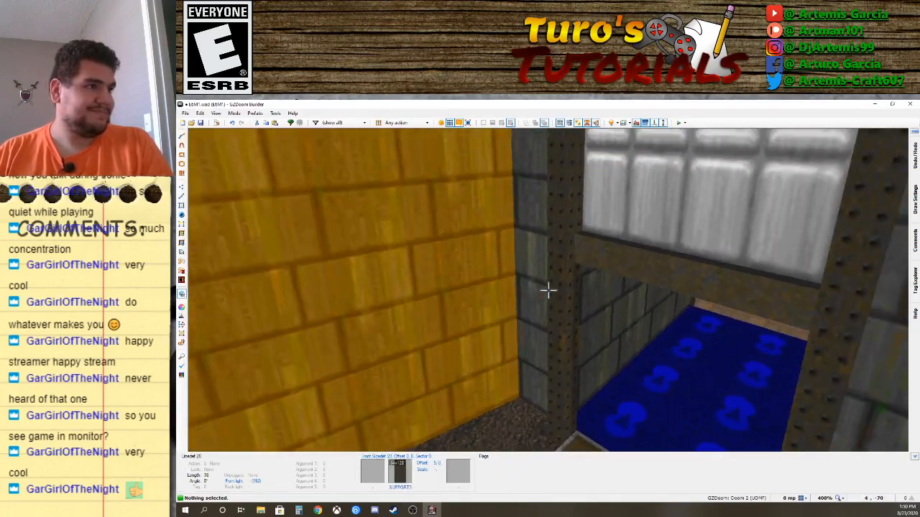
key(d)
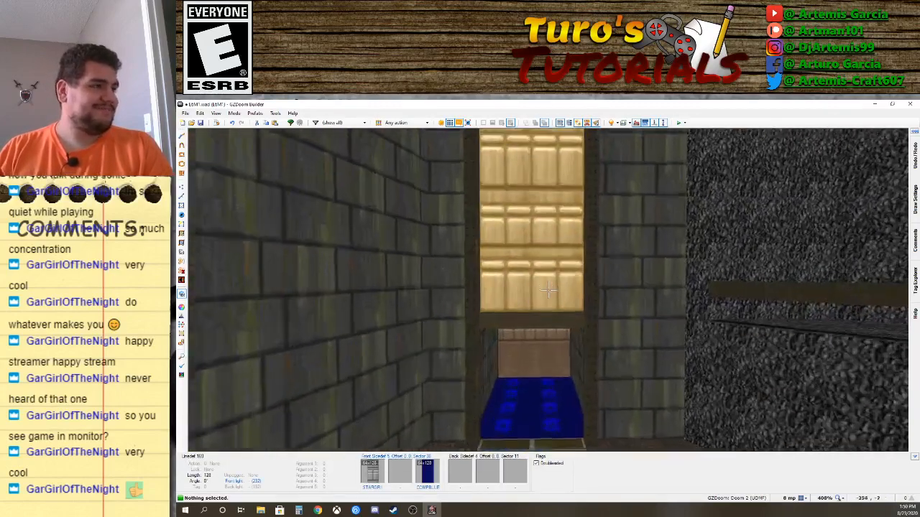
Lower the ceiling of the narrow doorway sector to a height of 192.
key(e)
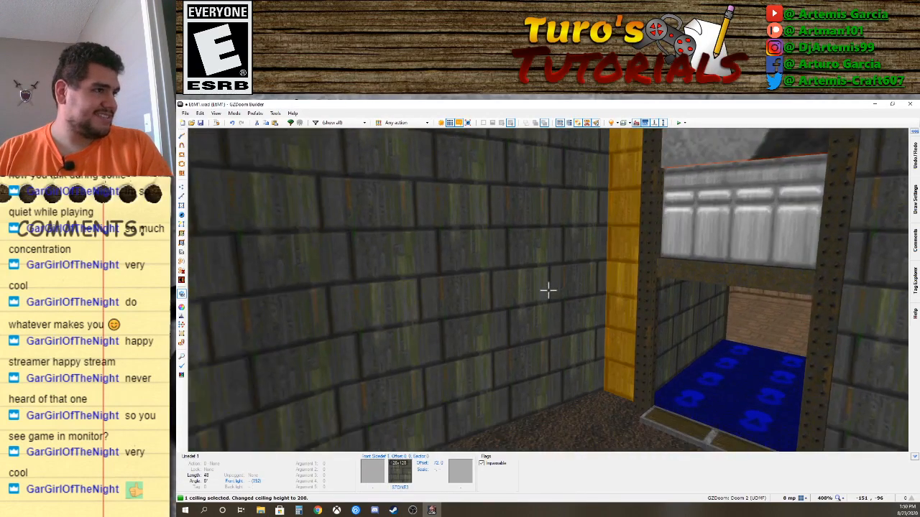
scroll(548, 290, down, 3)
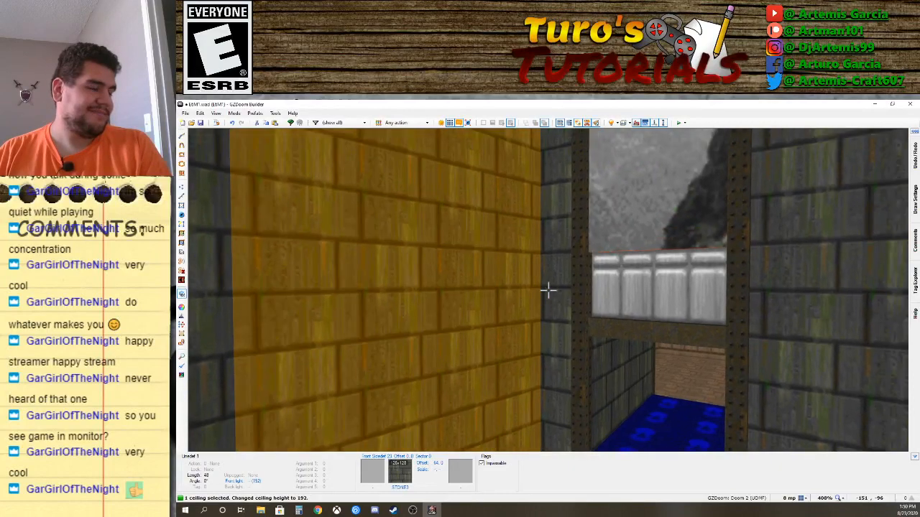
scroll(547, 290, up, 1)
scroll(549, 290, down, 1)
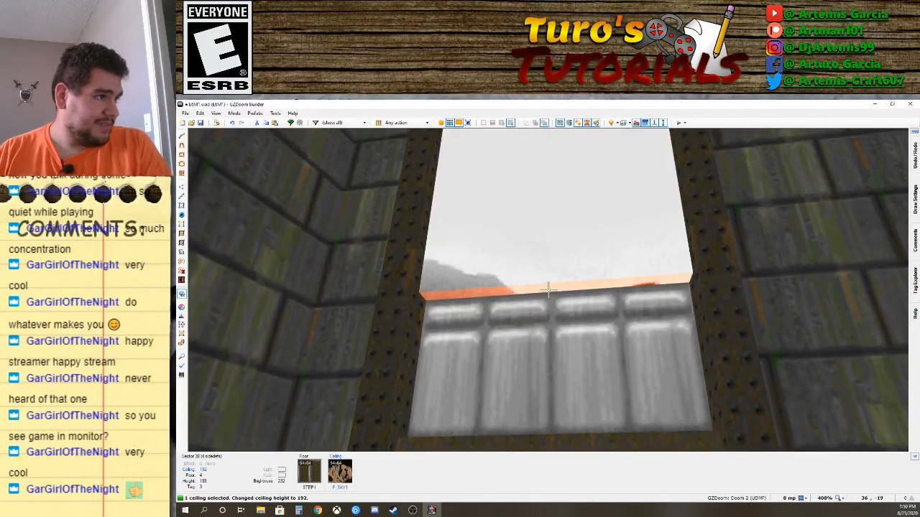
click(548, 290)
key(d)
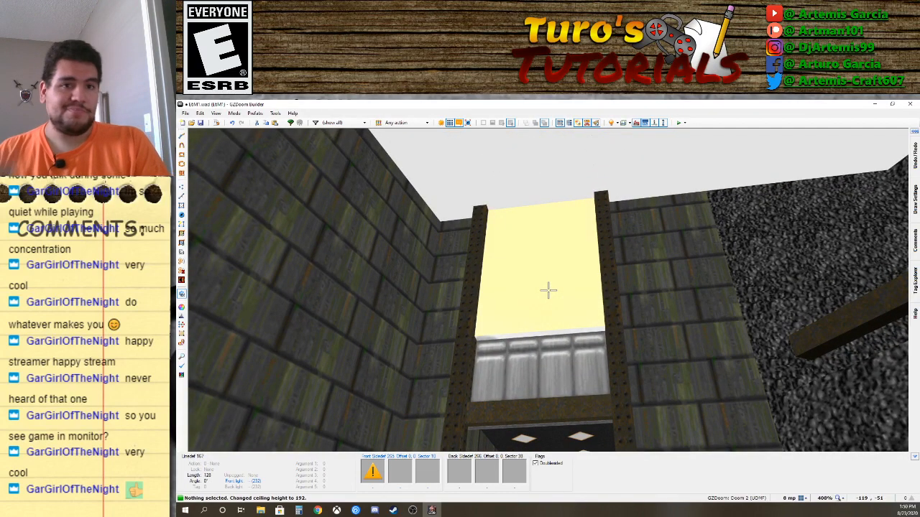
Raise the ceiling of the narrow doorway sector to a height of 336.
click(549, 290)
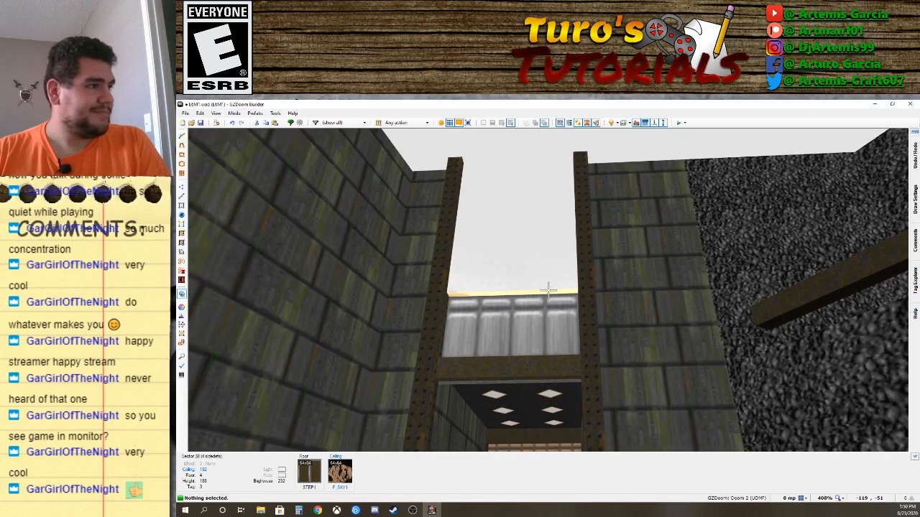
scroll(549, 290, up, 5)
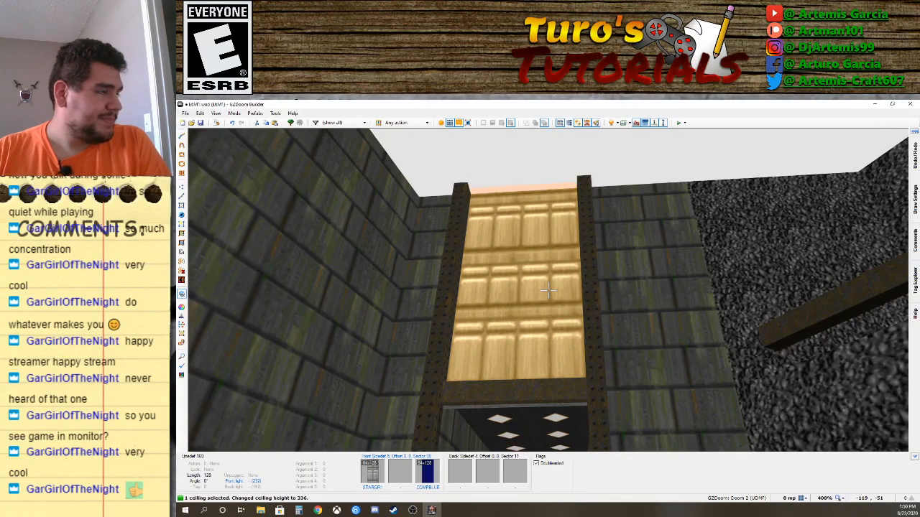
click(548, 290)
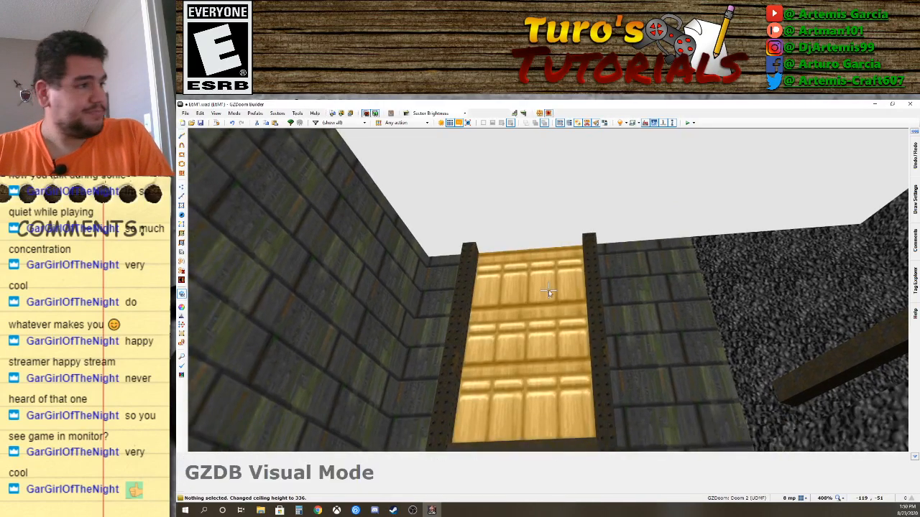
Draw a triangular control sector about 32 units tall in the empty space below the outdoor end of the corridor.
key(w)
scroll(539, 317, down, 3)
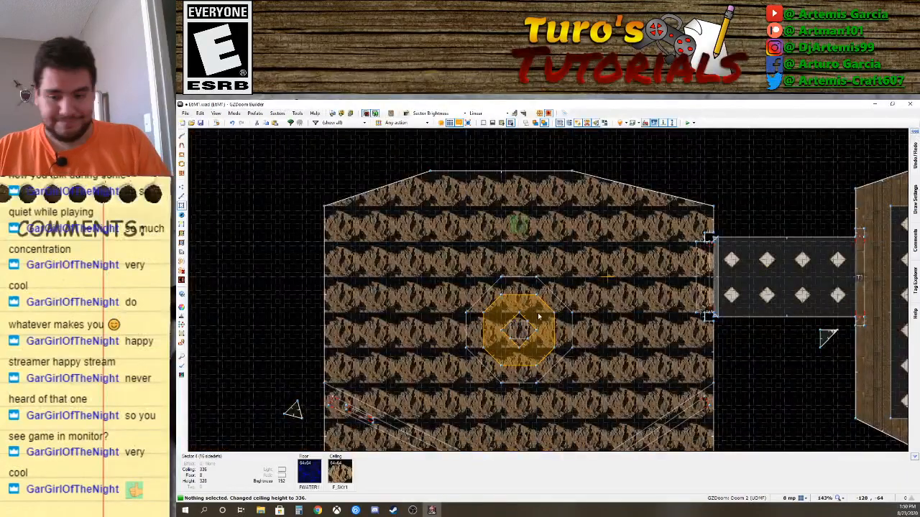
key(Up)
key(Right)
scroll(716, 384, up, 3)
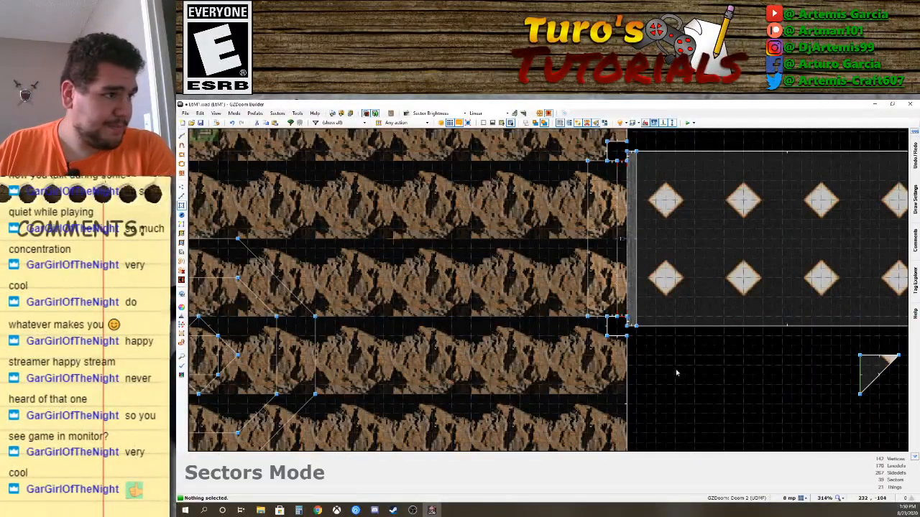
scroll(668, 372, down, 4)
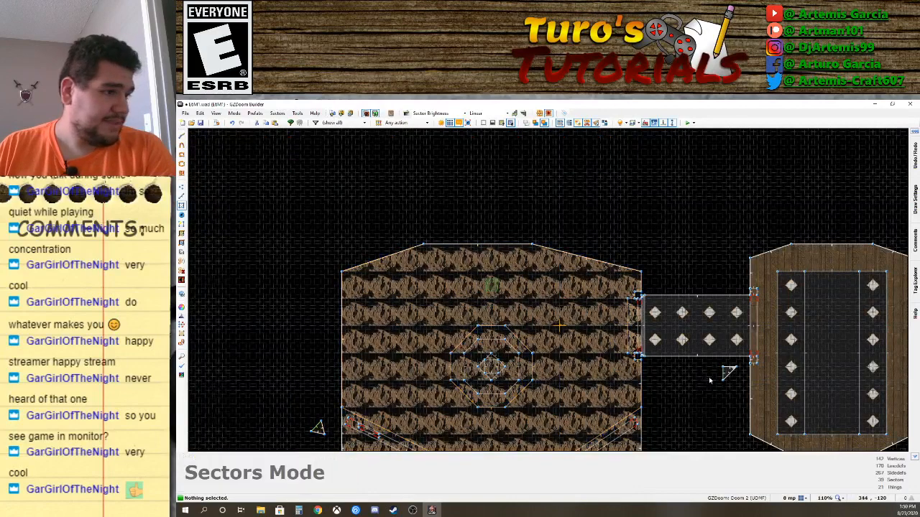
scroll(707, 376, up, 4)
key(d)
click(556, 348)
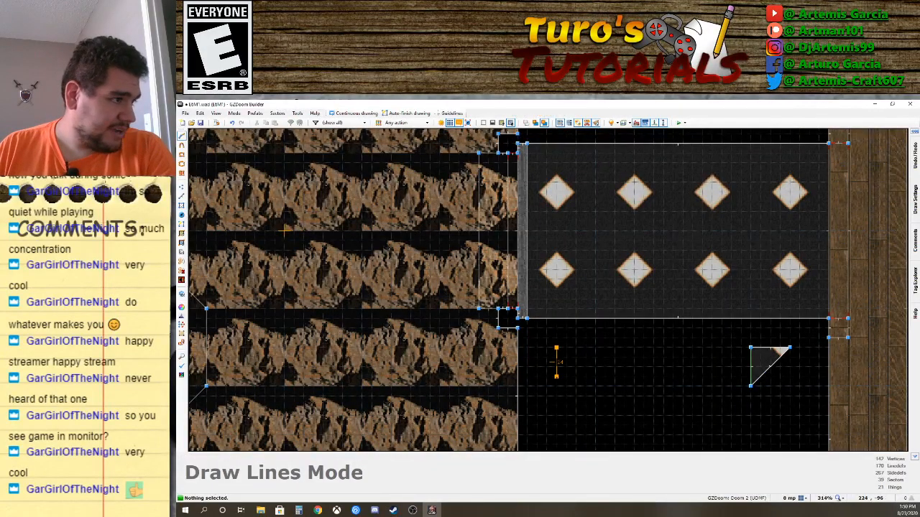
click(556, 385)
click(586, 367)
click(557, 347)
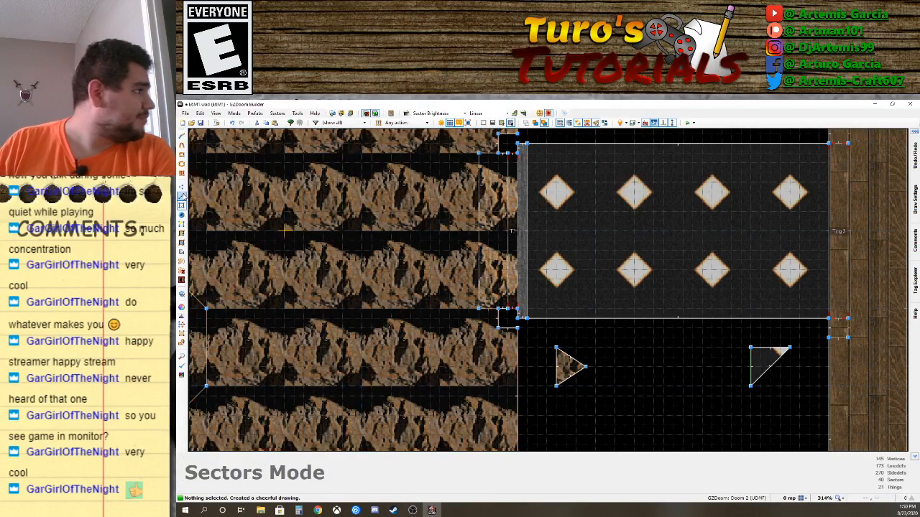
Give the vertical edge of the new triangle the Sector Set 3D Floor action with sector tag 3.
click(182, 195)
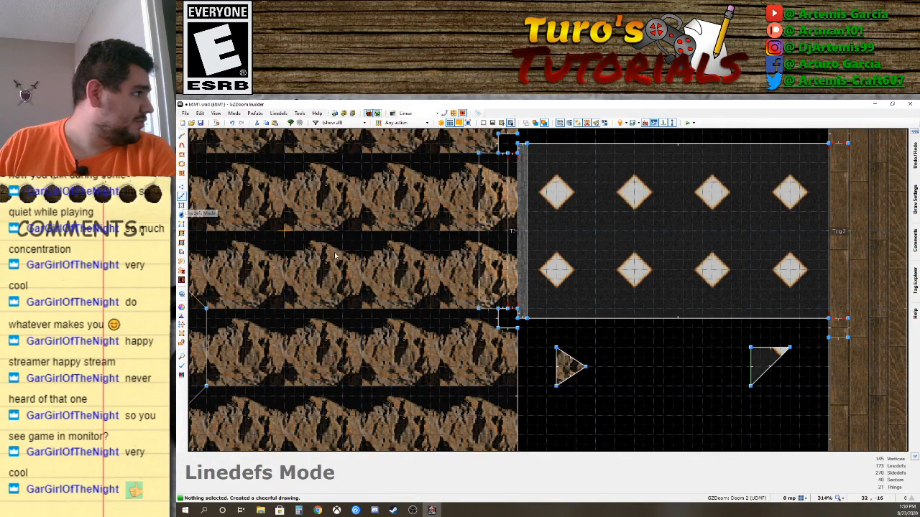
right_click(562, 368)
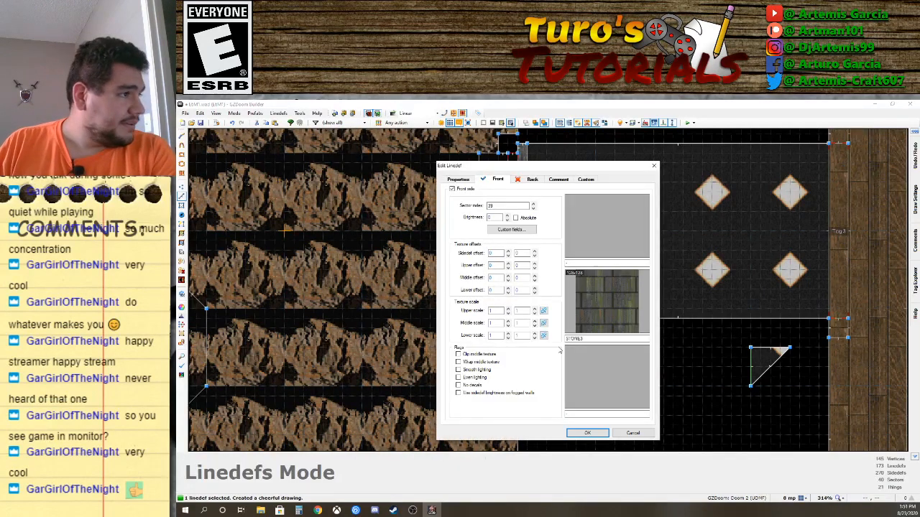
click(459, 179)
click(631, 290)
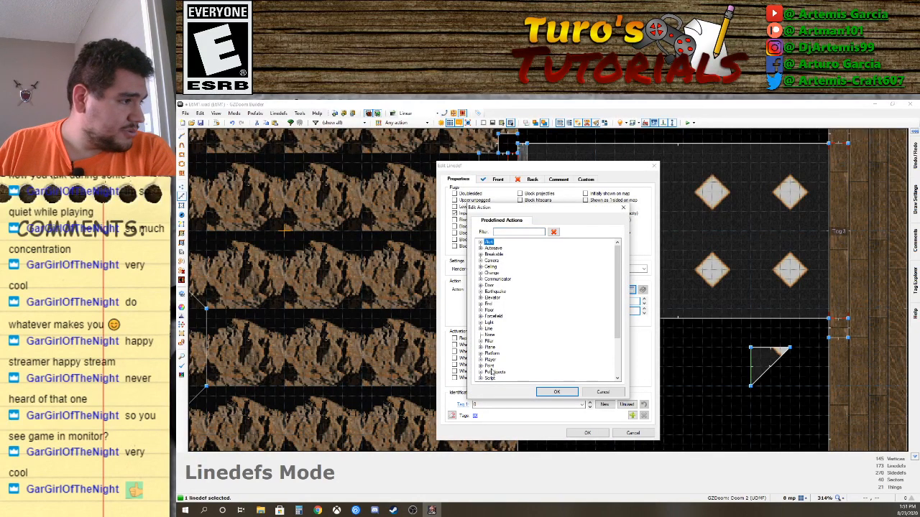
scroll(492, 372, down, 3)
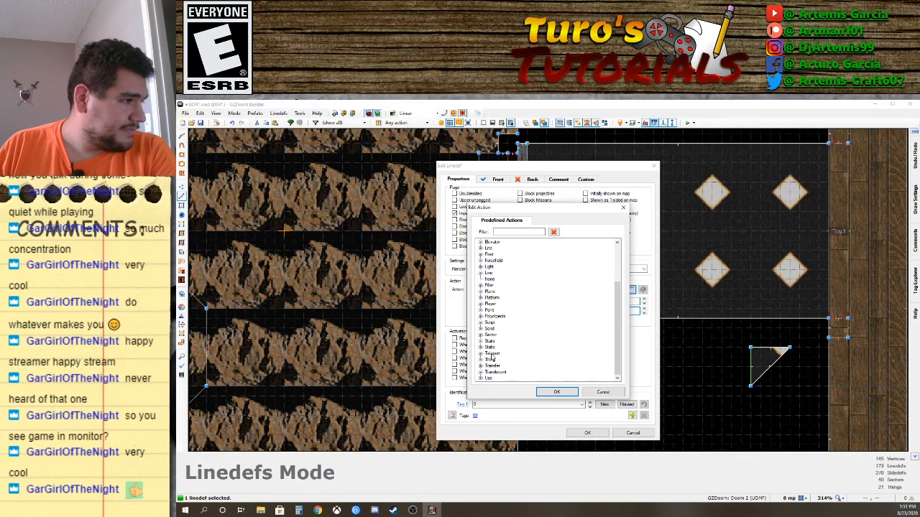
click(481, 336)
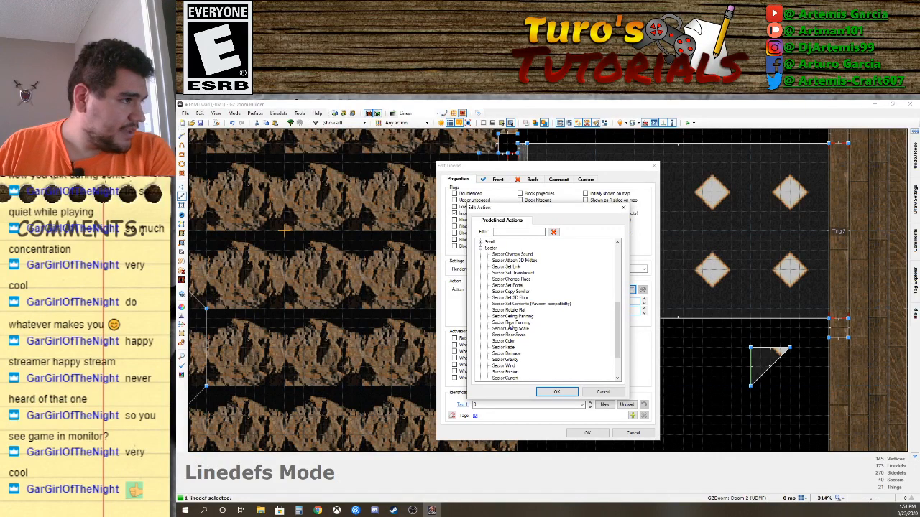
click(518, 297)
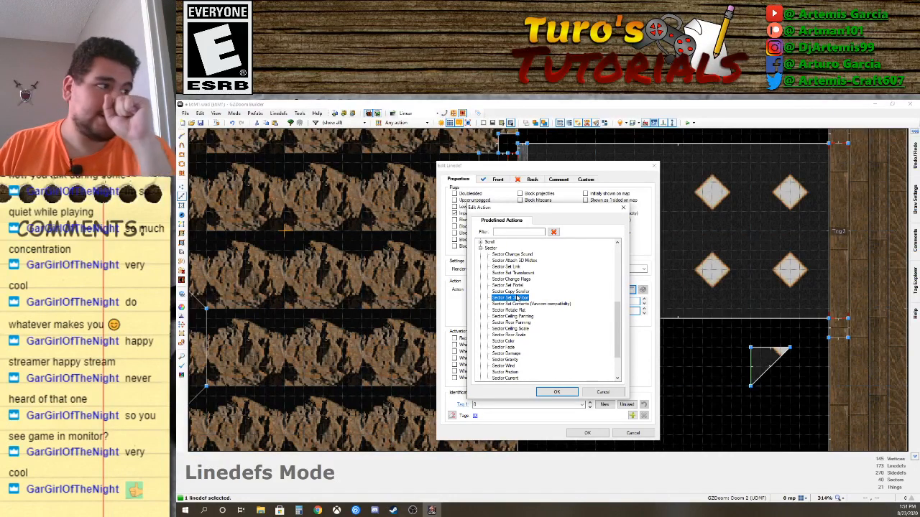
click(556, 391)
click(542, 302)
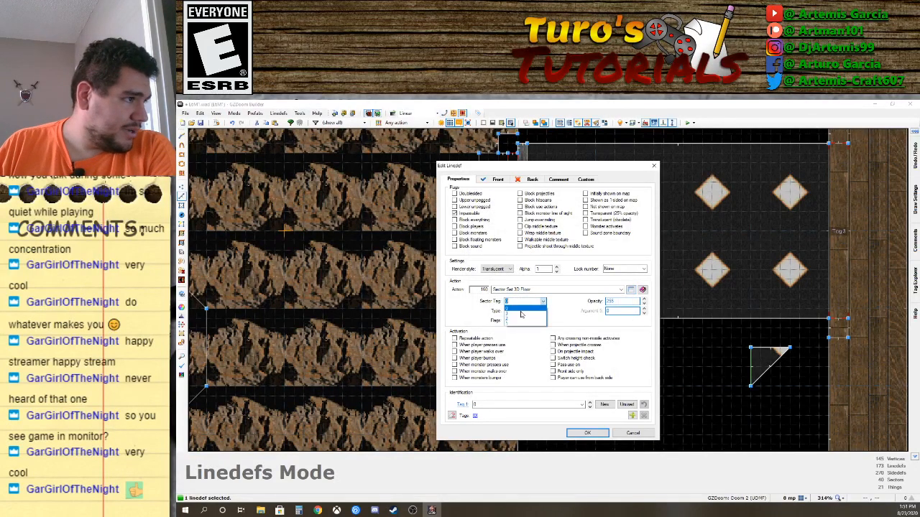
click(517, 313)
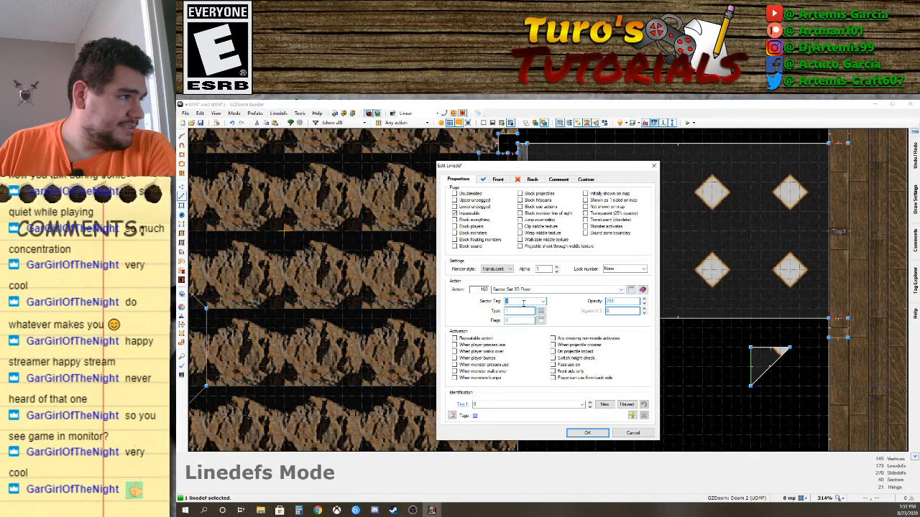
click(588, 433)
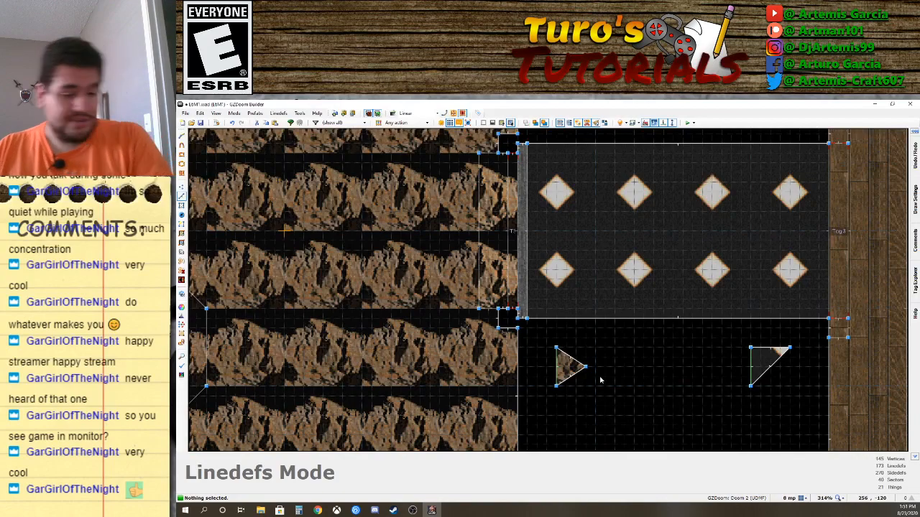
Raise the floor of the triangular control sector to a height of 192 and clear the selection.
key(w)
key(d)
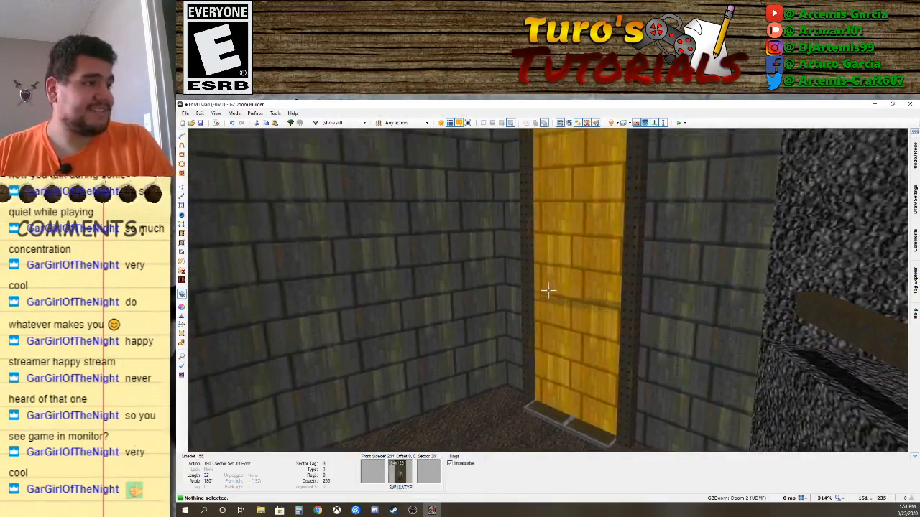
key(e)
key(d)
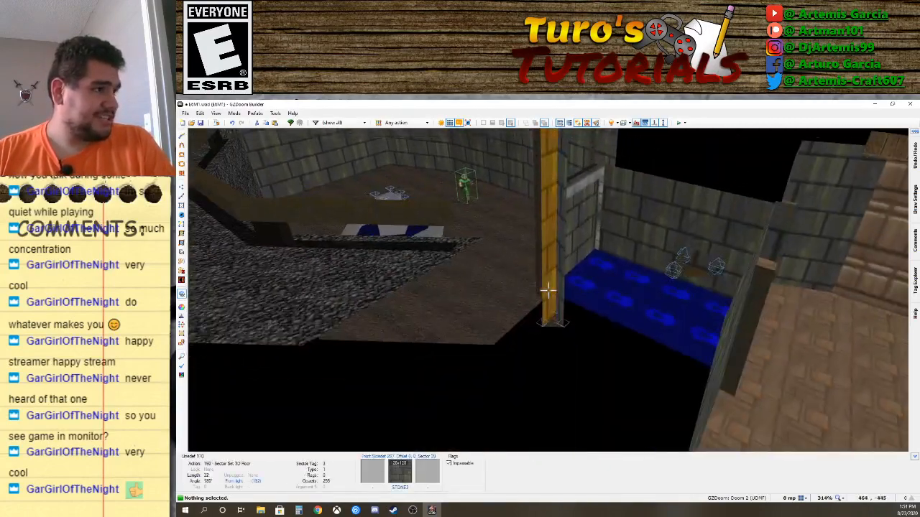
click(548, 291)
scroll(548, 291, up, 7)
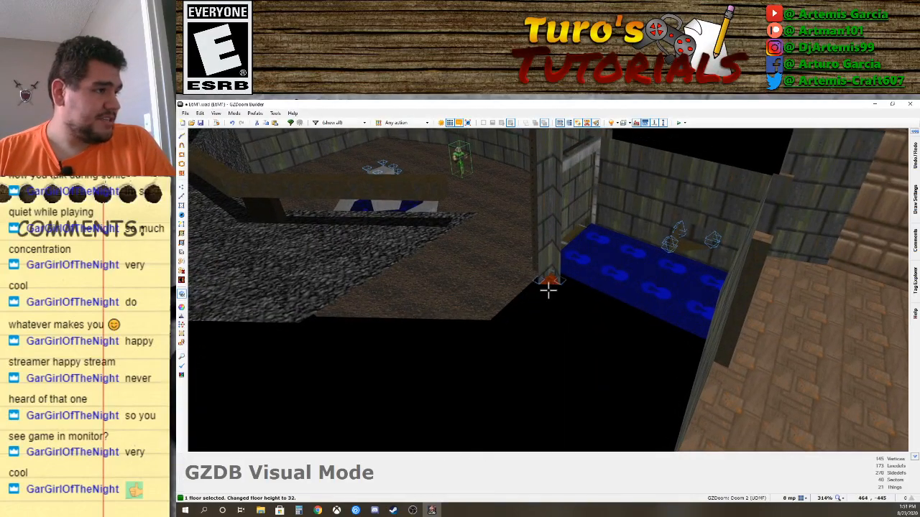
scroll(549, 291, up, 8)
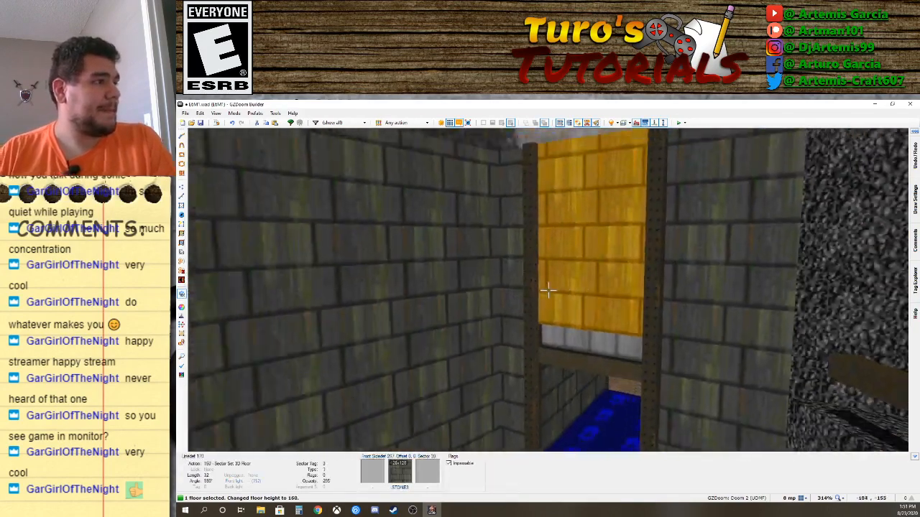
key(w)
key(w)
key(w)
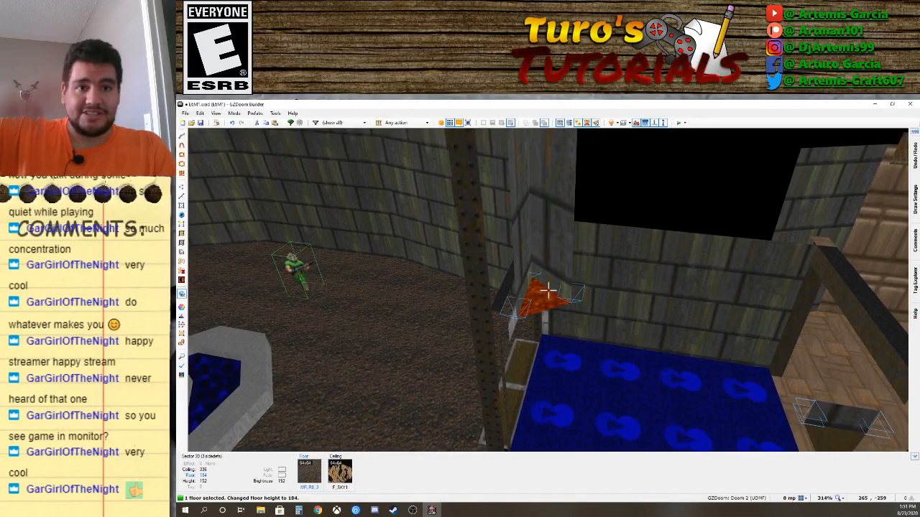
key(a)
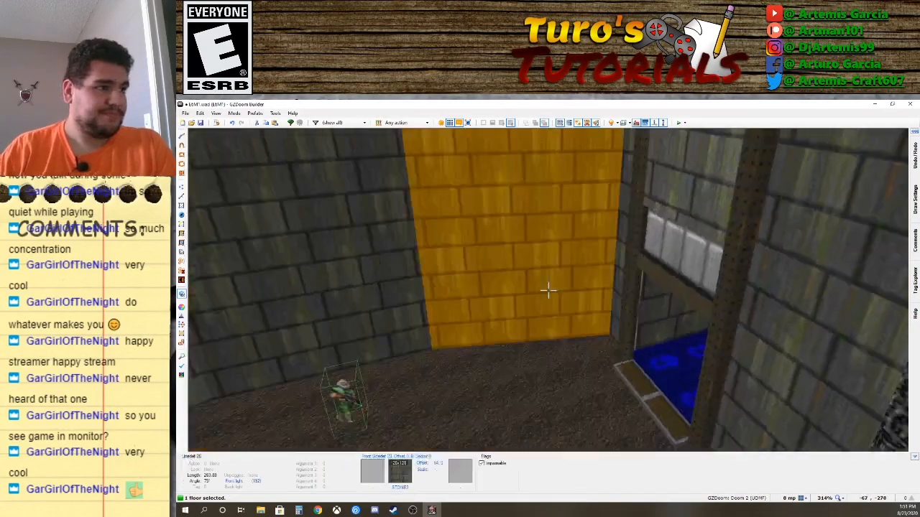
scroll(548, 291, up, 1)
key(e)
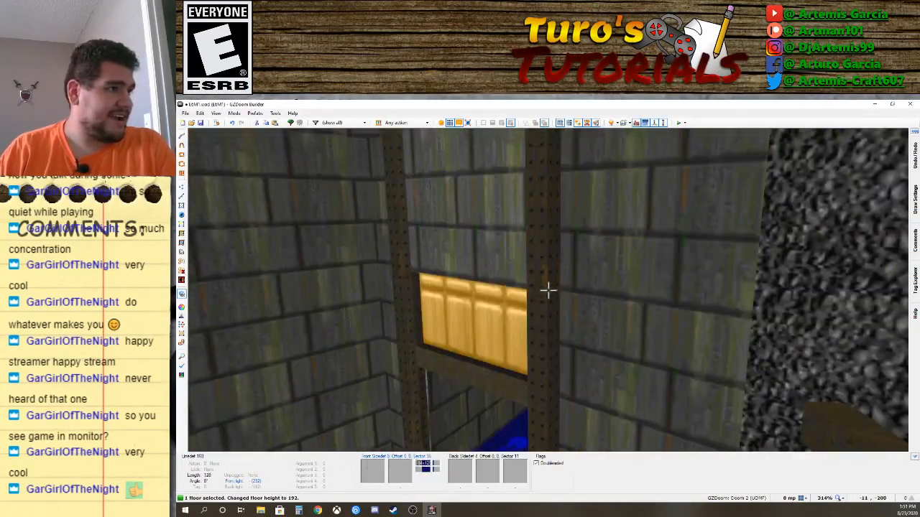
key(d)
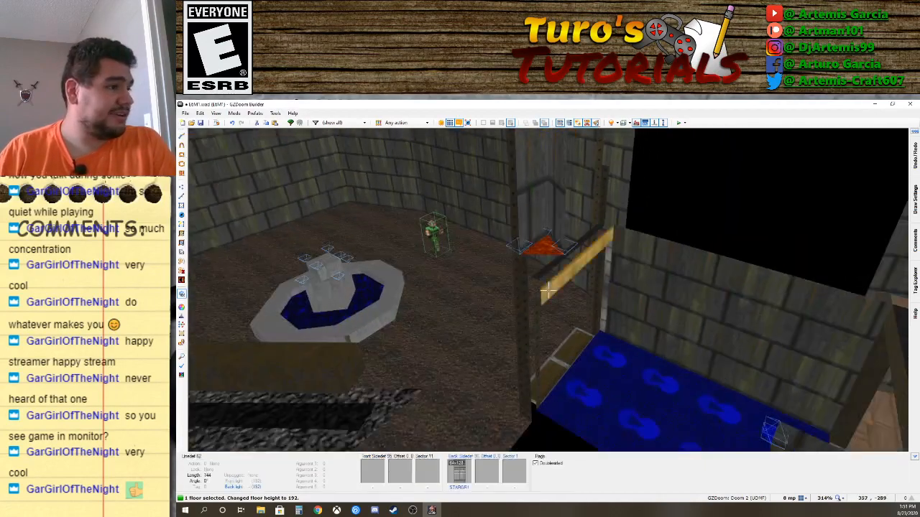
click(549, 291)
Examine the doorway from the outdoor side, comparing it with enhanced rendering effects disabled and enabled.
key(e)
key(d)
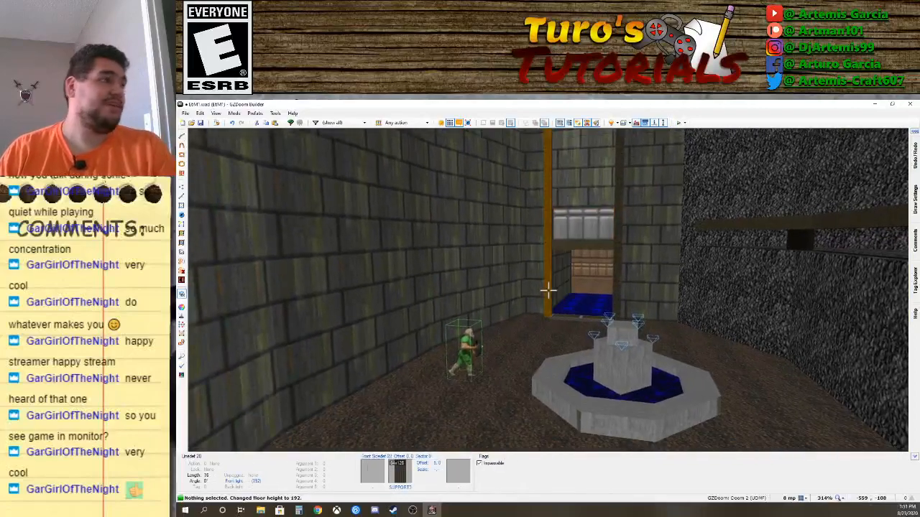
key(e)
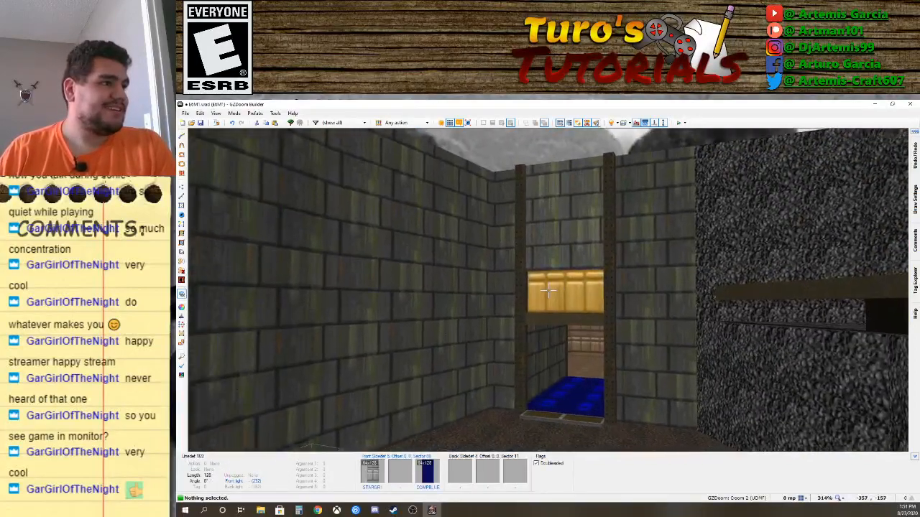
key(d)
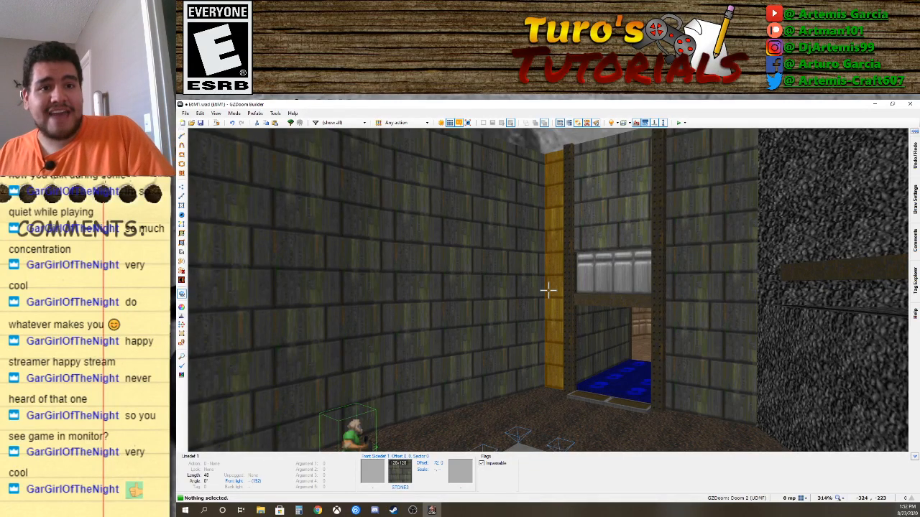
key(Tab)
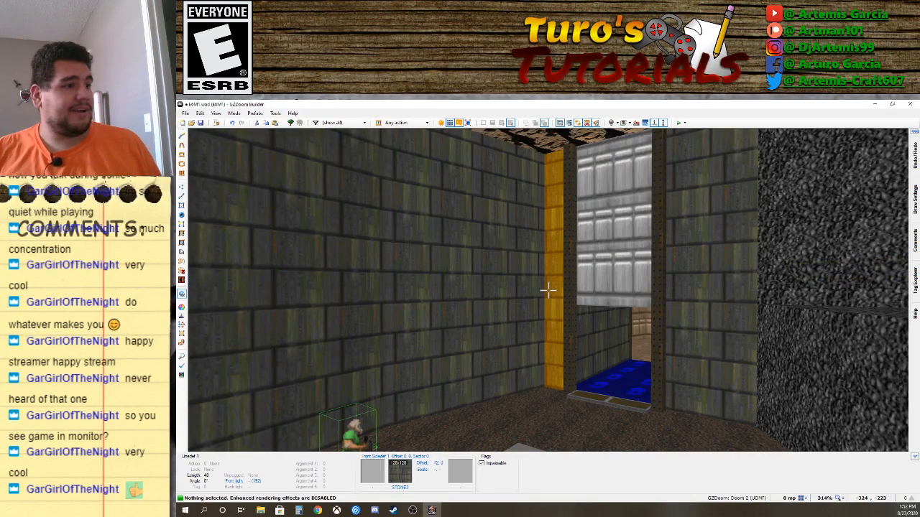
key(Tab)
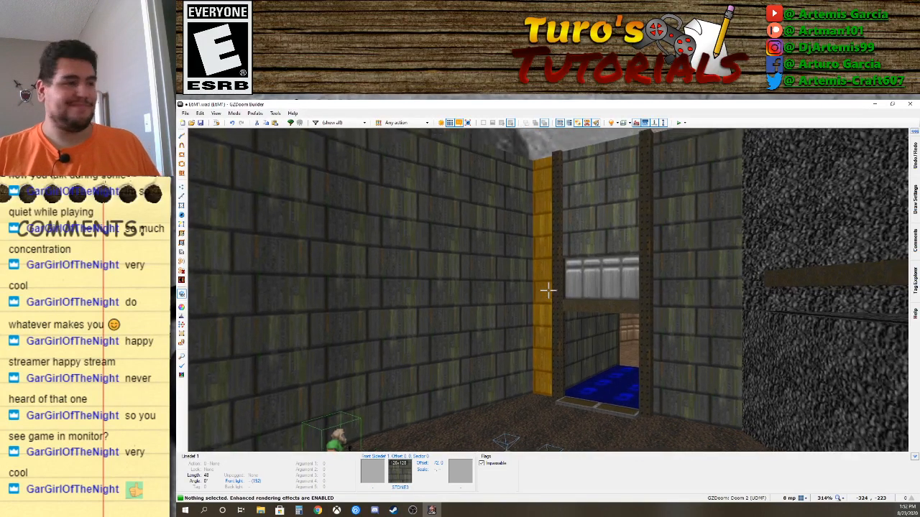
Replace the front upper texture of the gray panel above the doorway's beam with SHAWN1, chosen from all DOOM.WAD textures.
right_click(548, 289)
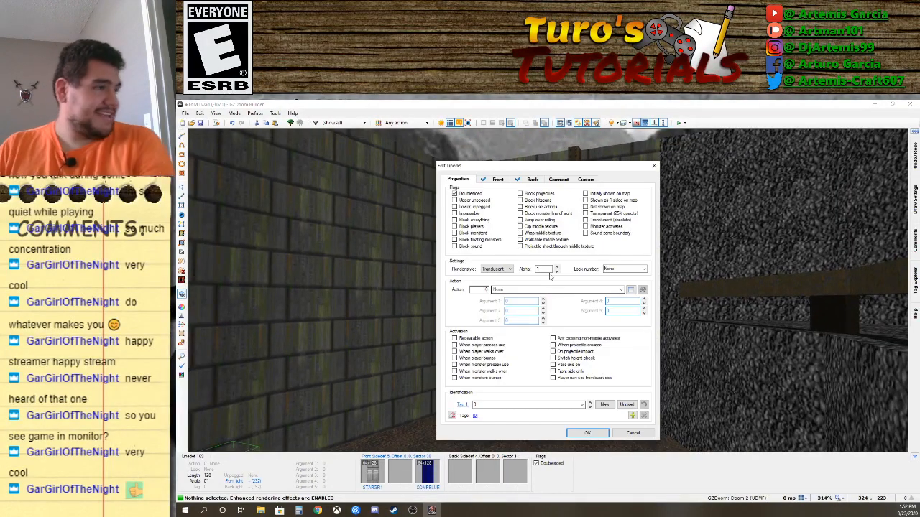
click(496, 179)
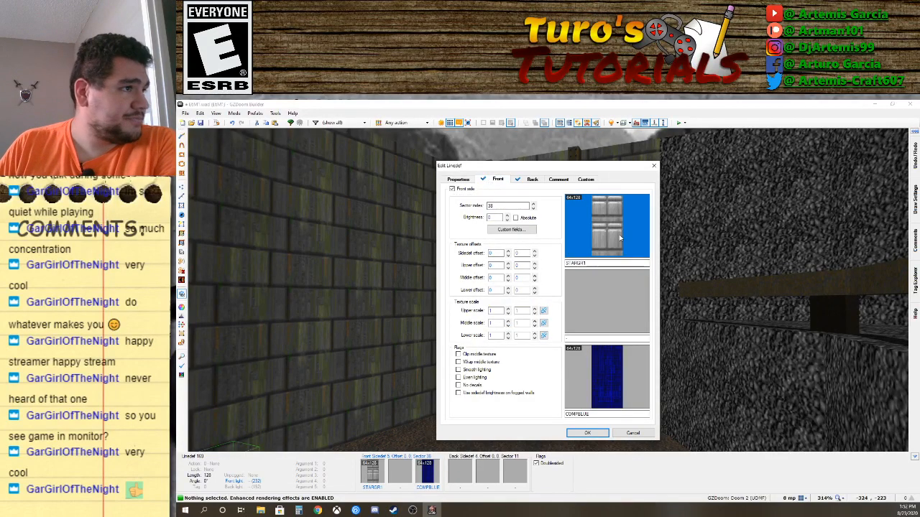
click(620, 238)
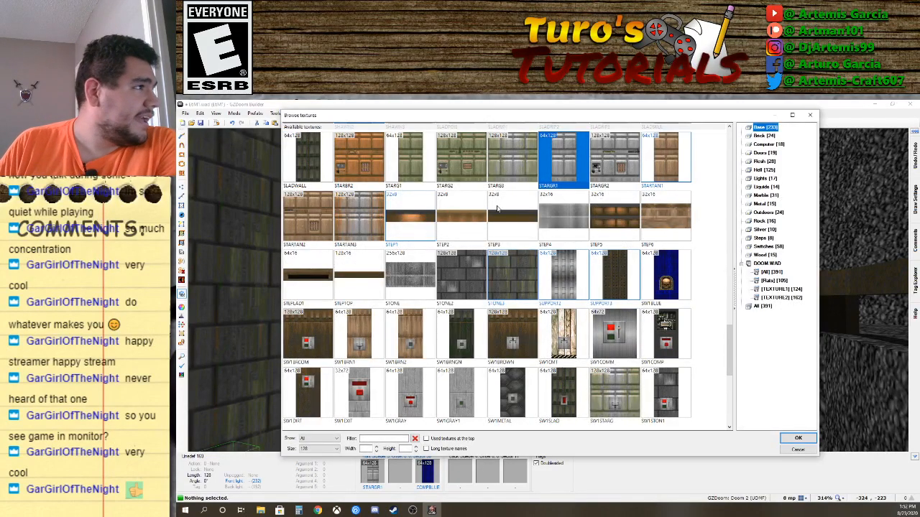
scroll(495, 285, down, 5)
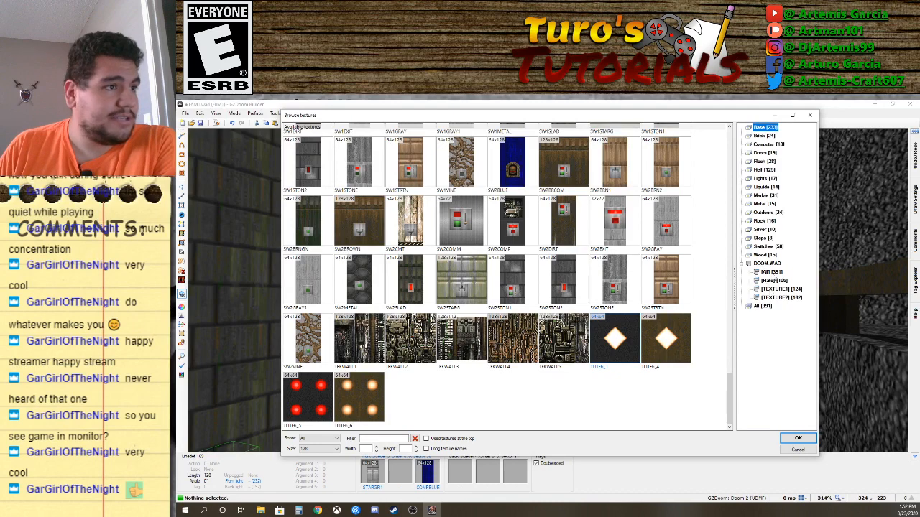
click(771, 271)
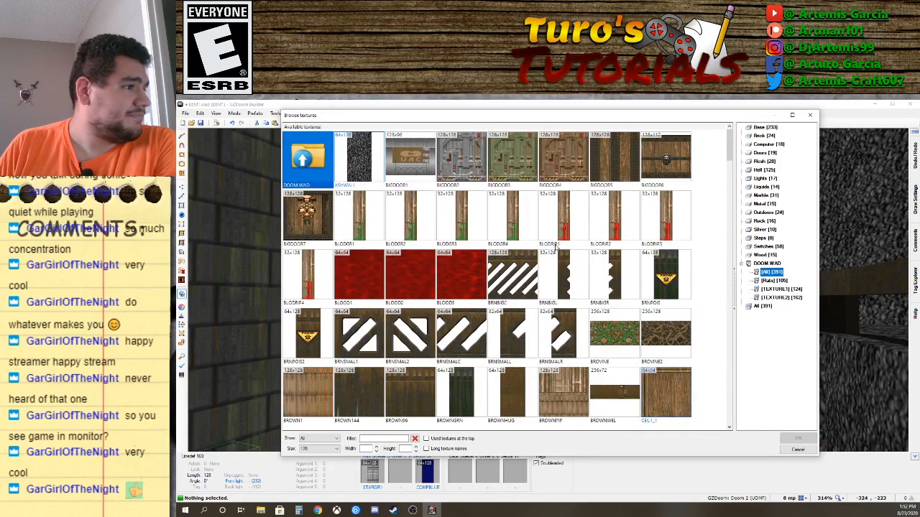
scroll(555, 247, down, 1)
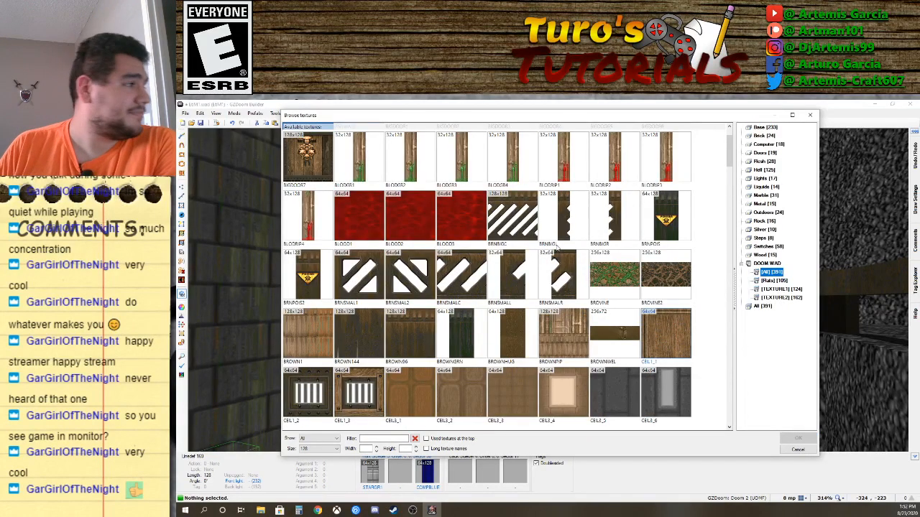
scroll(498, 262, down, 4)
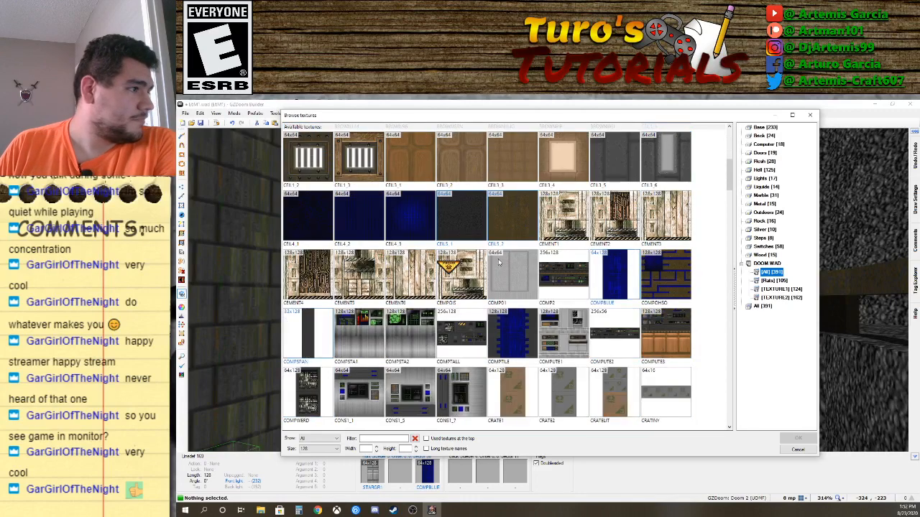
scroll(485, 270, down, 1)
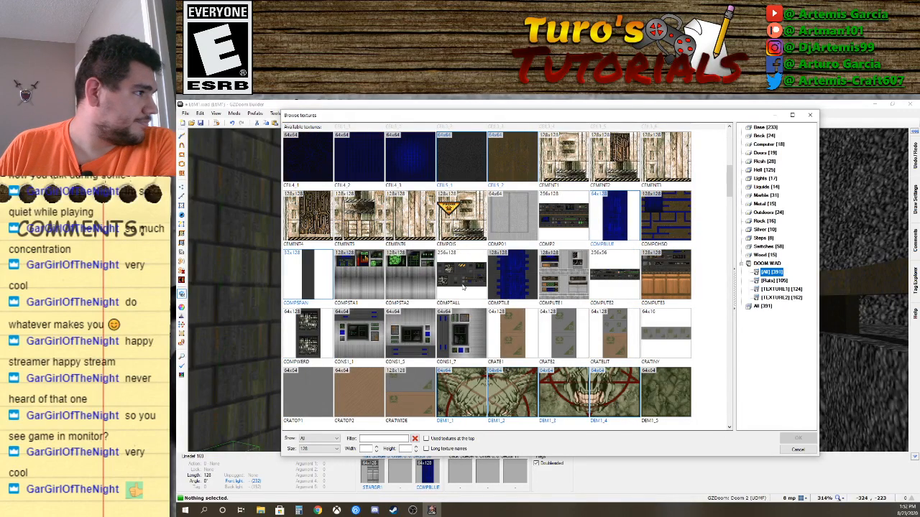
scroll(404, 304, down, 4)
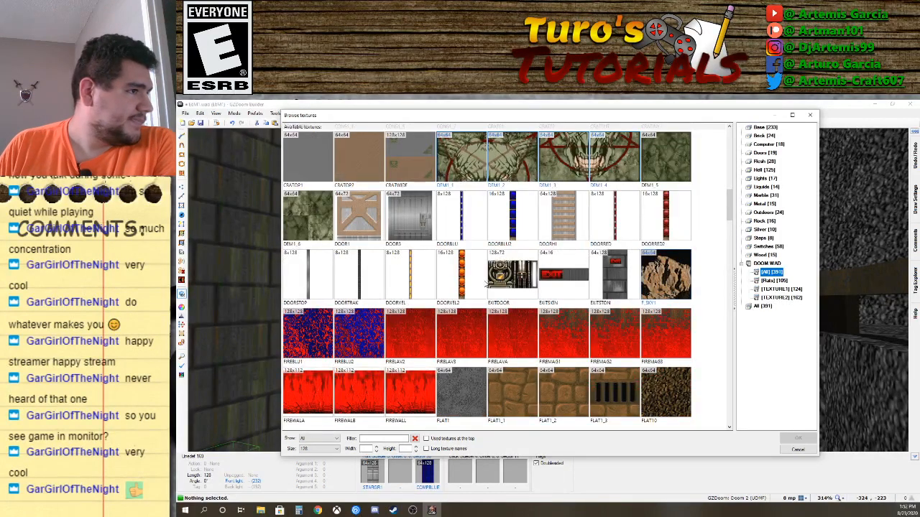
scroll(511, 296, down, 4)
scroll(511, 296, down, 6)
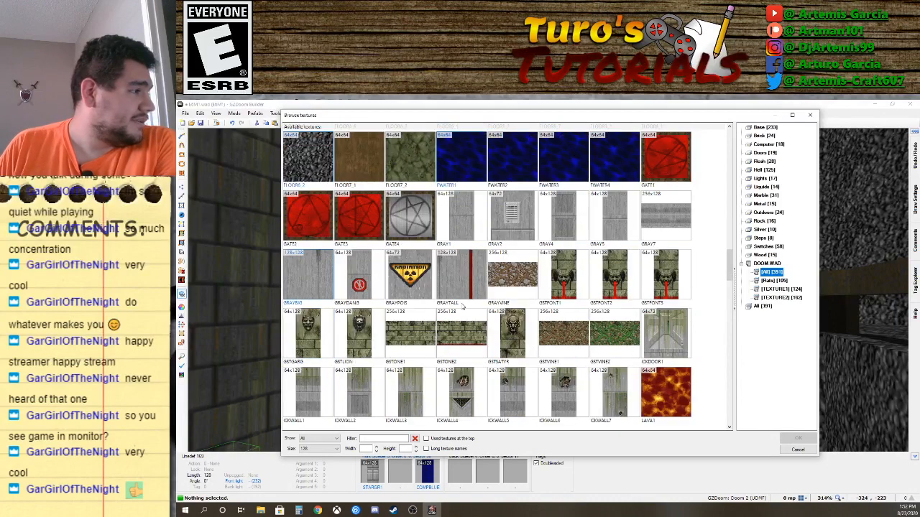
scroll(463, 305, down, 1)
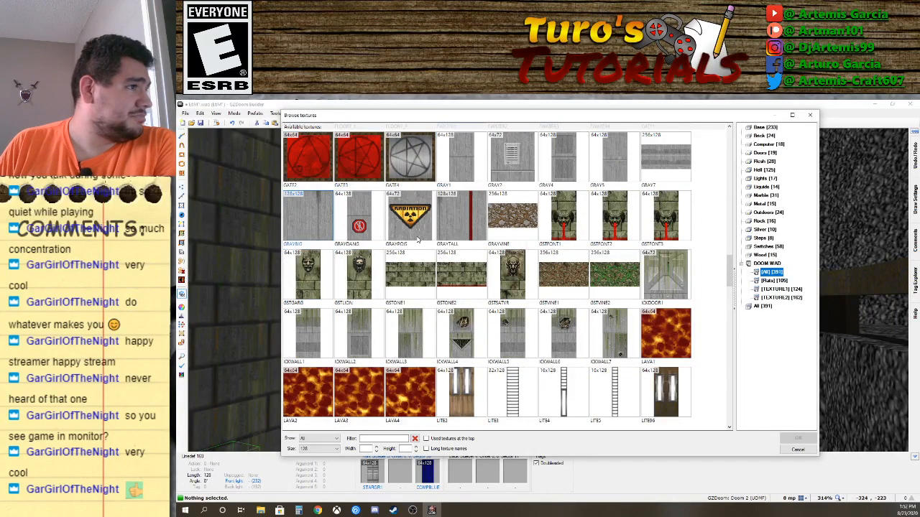
scroll(422, 227, down, 8)
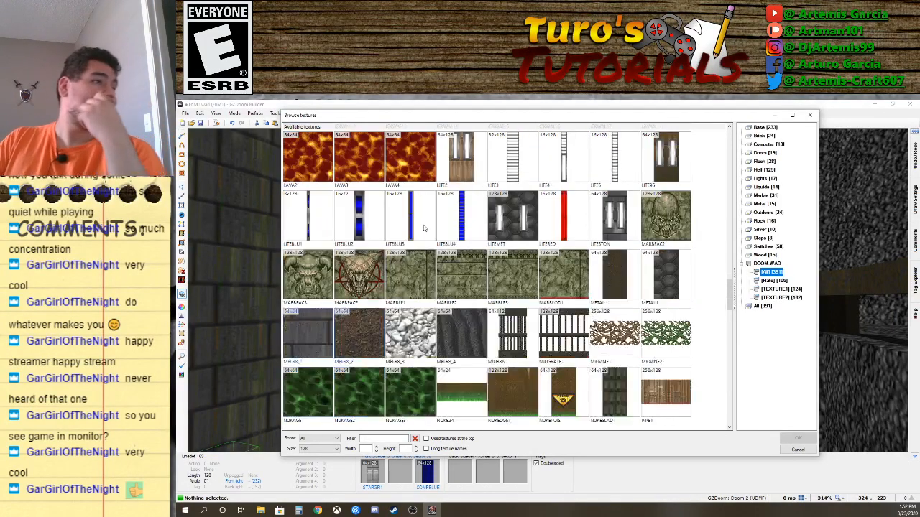
scroll(433, 232, down, 2)
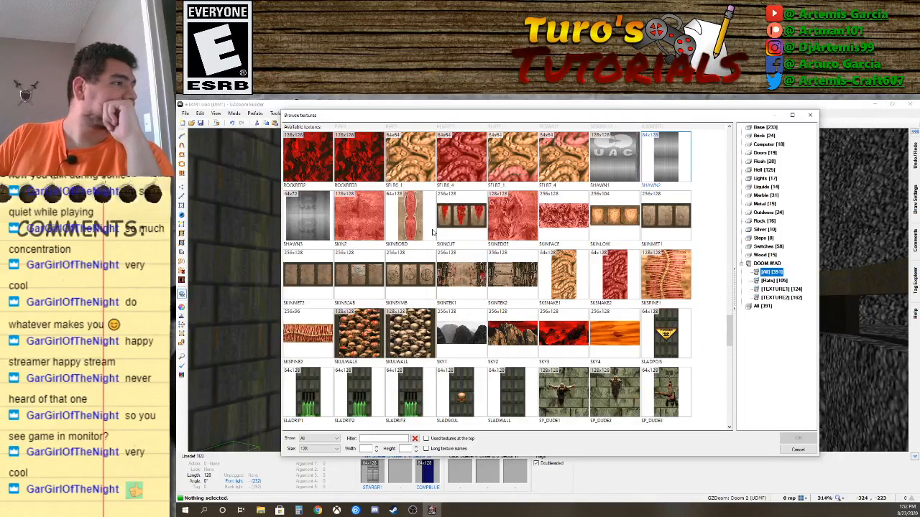
scroll(445, 223, up, 1)
scroll(458, 214, up, 1)
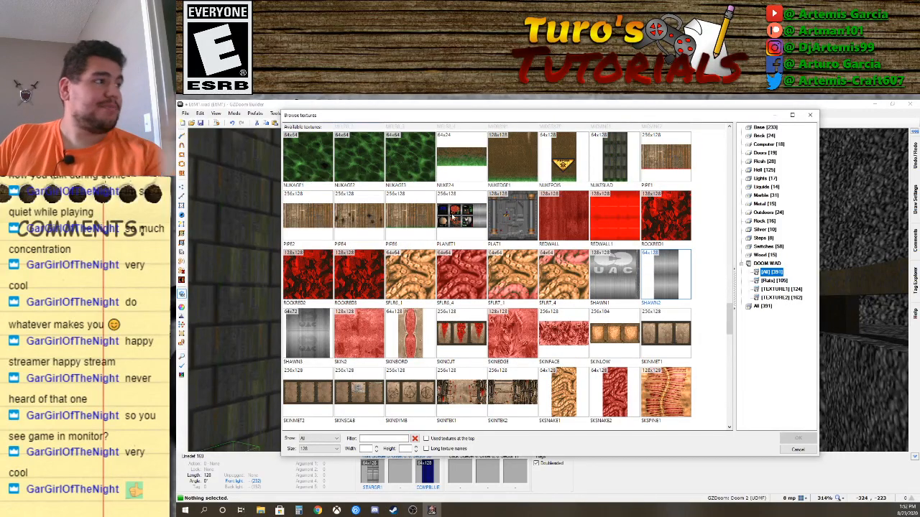
scroll(455, 223, down, 4)
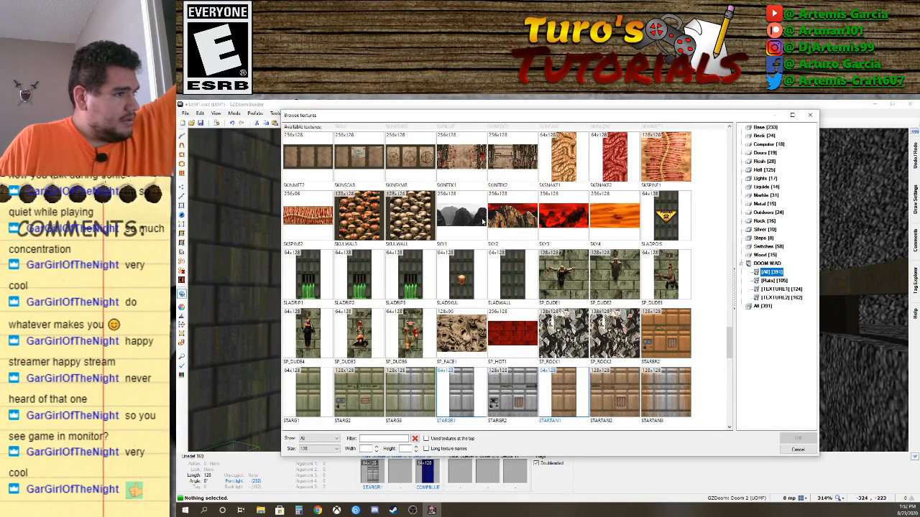
scroll(483, 230, down, 5)
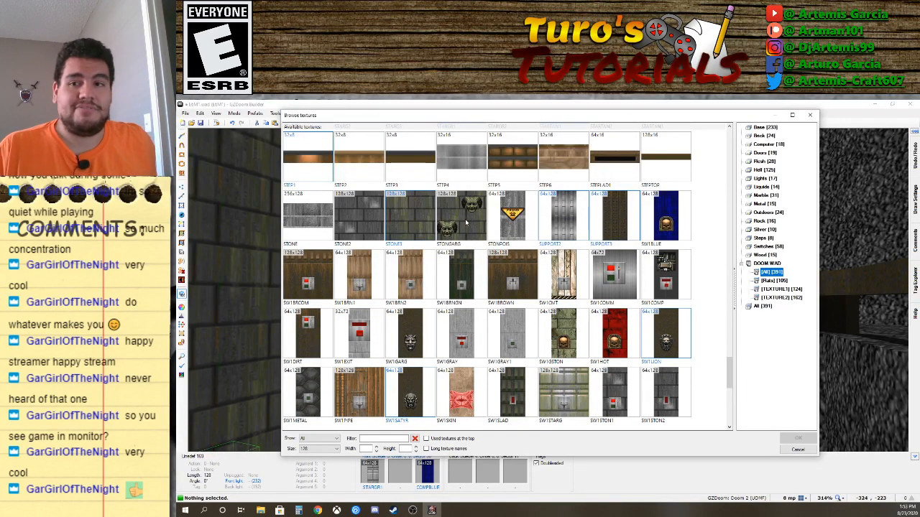
scroll(491, 278, down, 6)
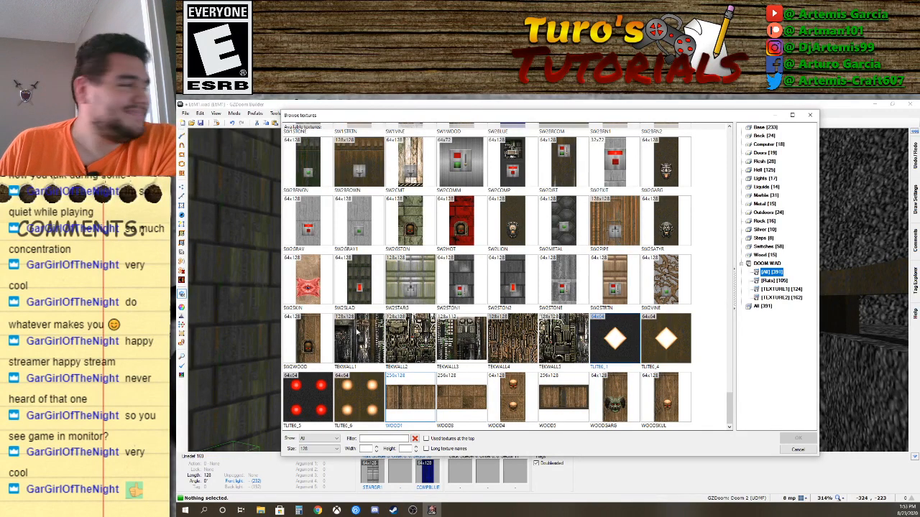
scroll(388, 338, up, 3)
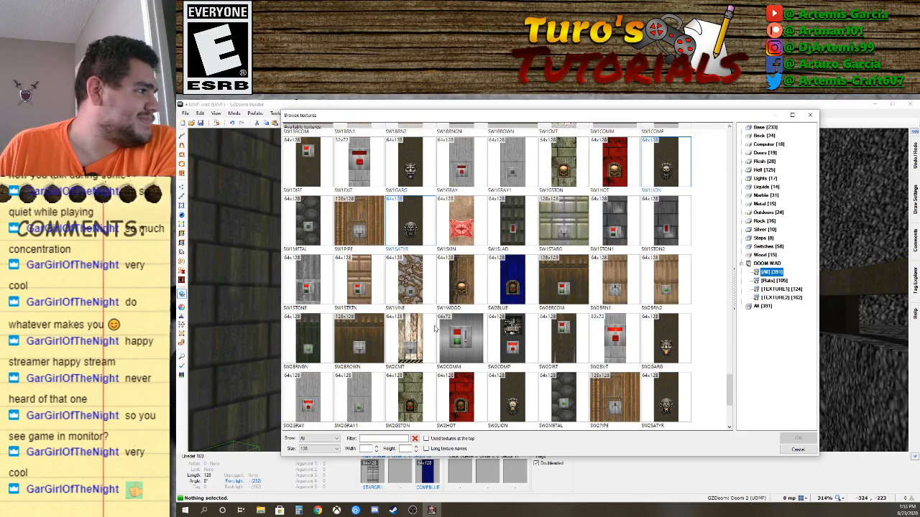
scroll(435, 329, up, 2)
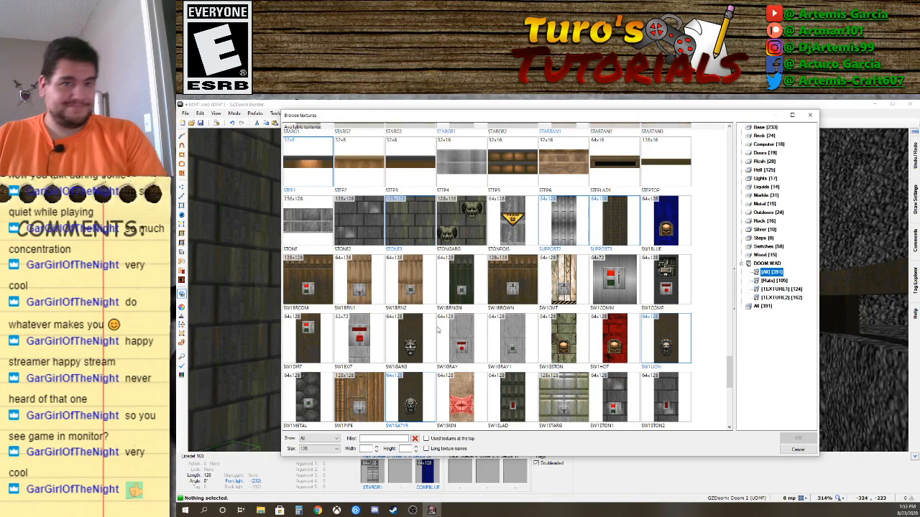
scroll(552, 259, up, 1)
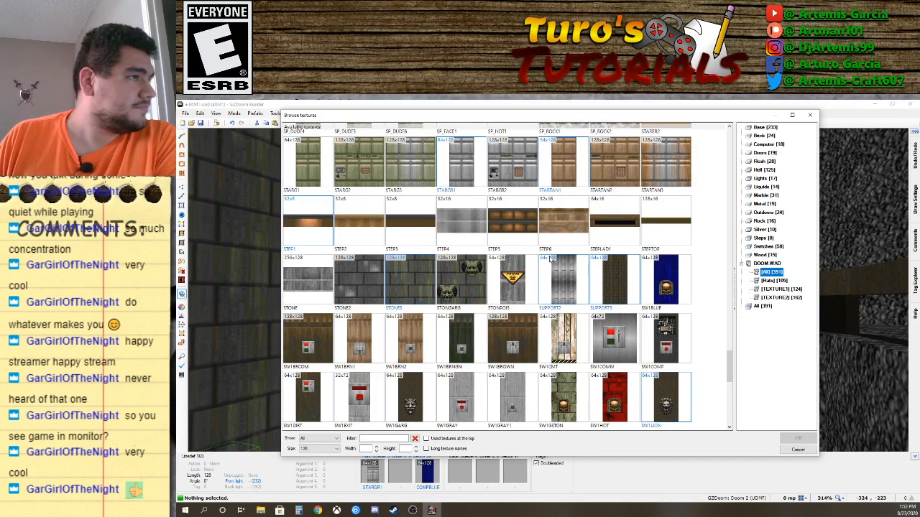
scroll(539, 252, up, 2)
scroll(526, 247, up, 1)
scroll(474, 260, up, 2)
scroll(494, 264, up, 1)
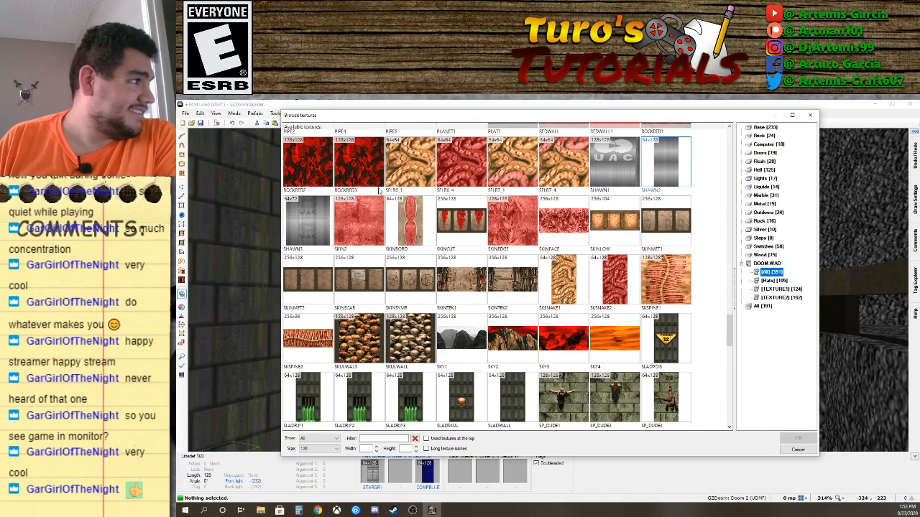
scroll(387, 237, up, 1)
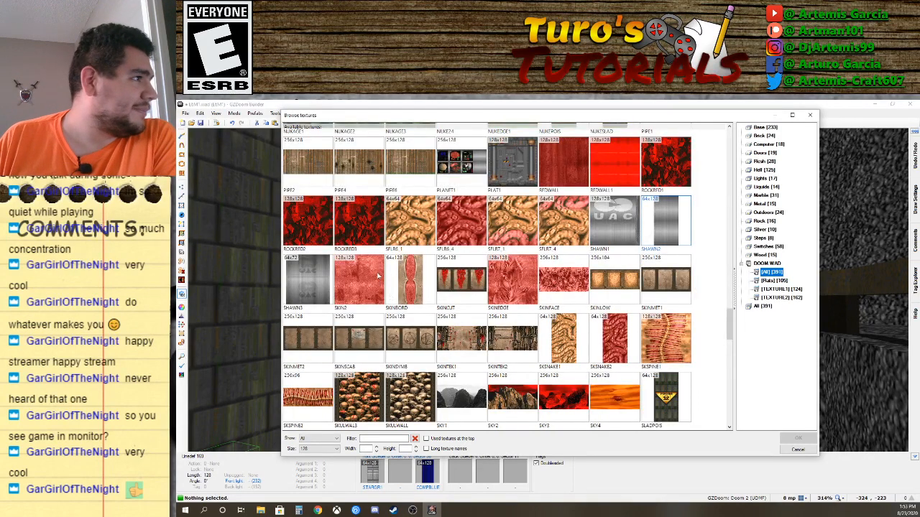
scroll(379, 277, up, 1)
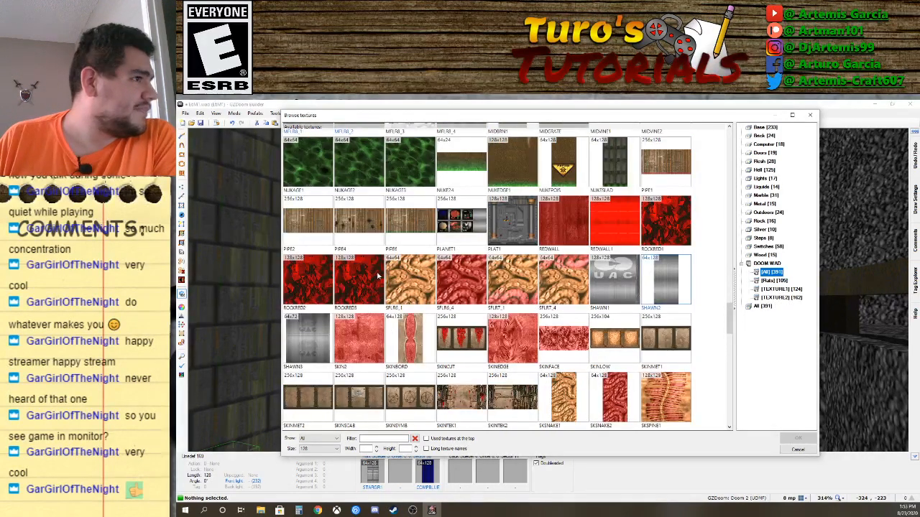
double_click(617, 275)
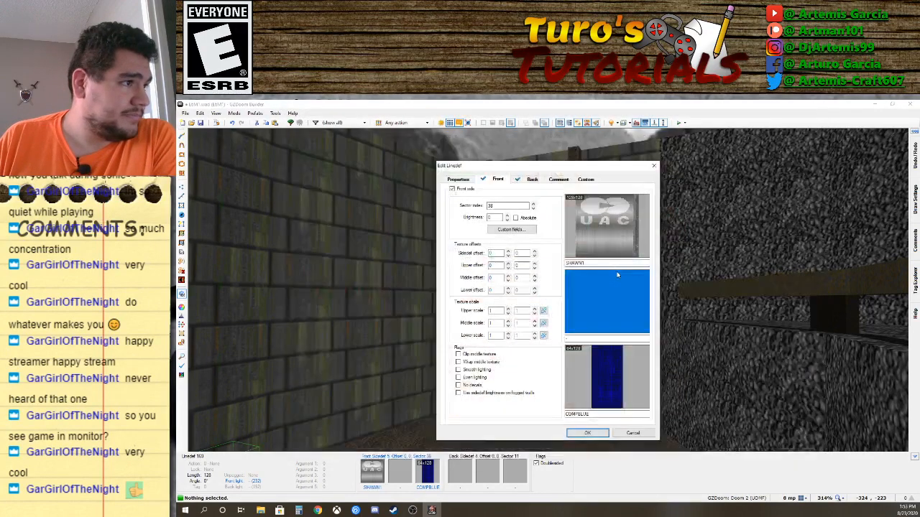
click(590, 434)
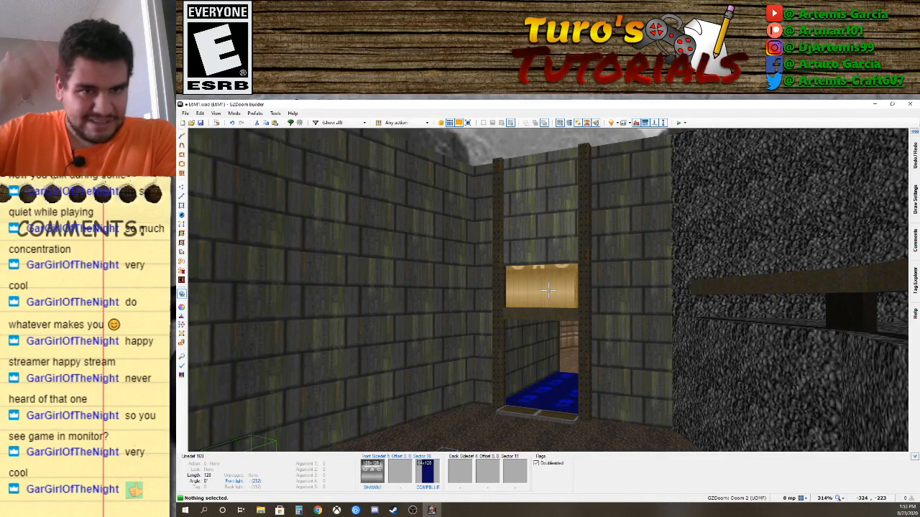
Shift the UAC panel's texture downward to offsets 0, -50 so the logo sits fully above the doorway.
key(Down)
key(Down)
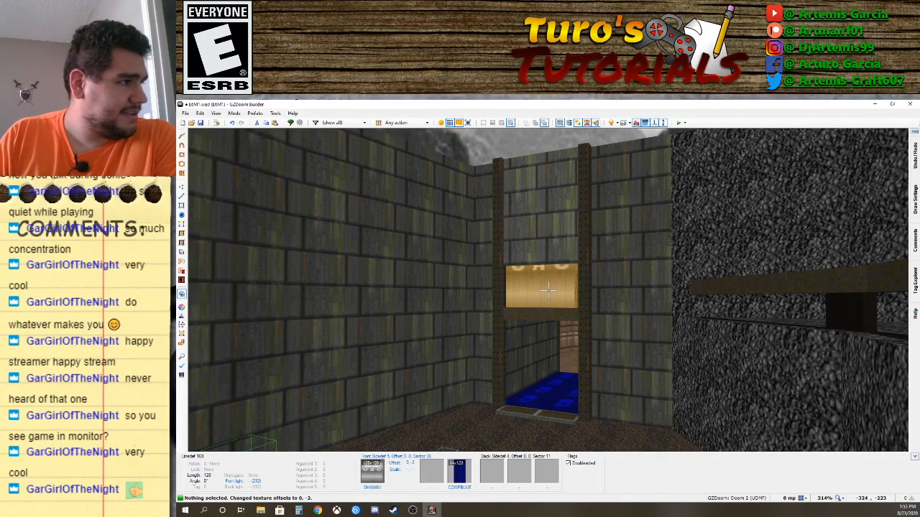
key(Down)
key(Down)
key(Down)
key(Down)
key(Down)
key(Down)
key(Down)
key(Down)
key(Down)
key(Down)
key(Down)
key(Down)
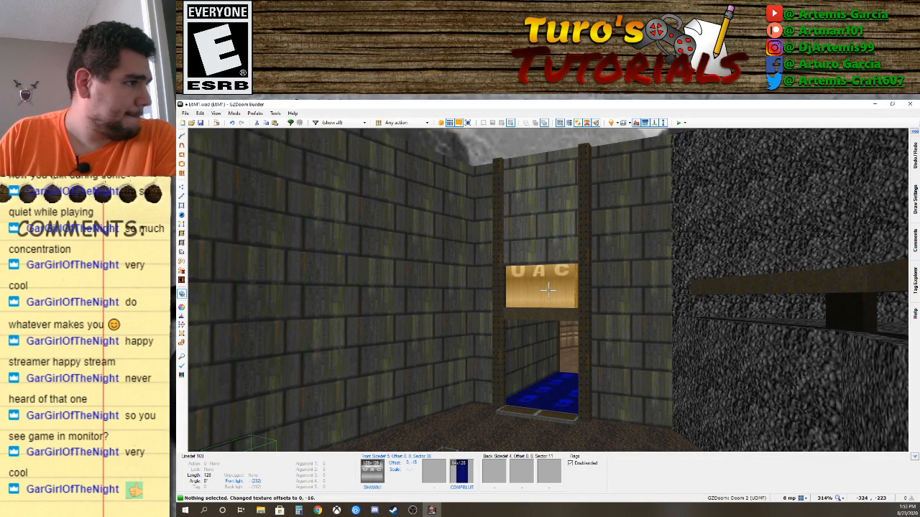
key(Down)
key(Down)
key(Down)
key(Down)
key(Down)
key(Down)
key(Down)
key(Down)
key(Down)
key(Down)
key(Down)
key(Down)
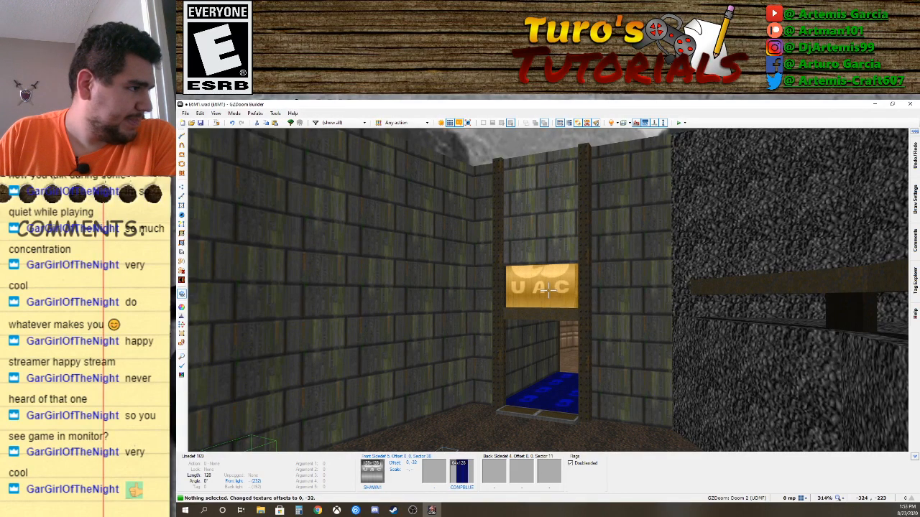
key(Down)
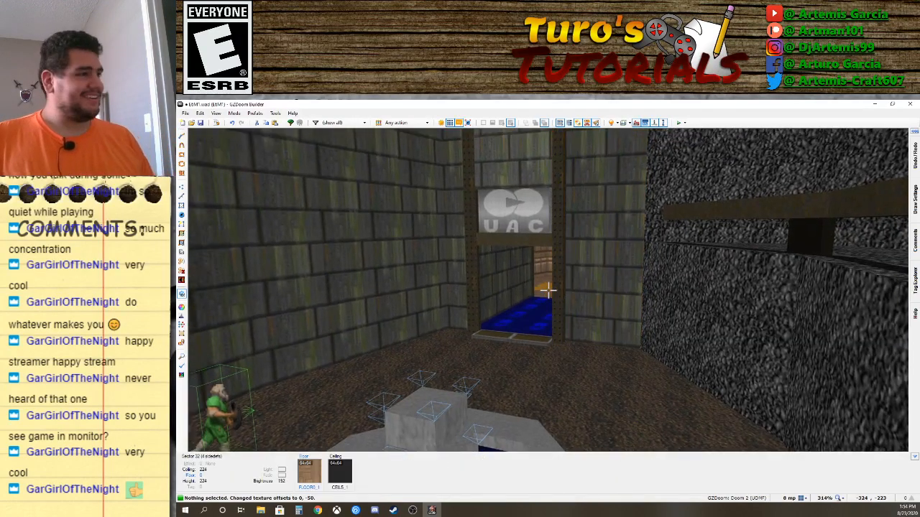
Examine the doorway sign from the outdoor area, then the corridor and the inner room's walls and lit ceiling.
key(s)
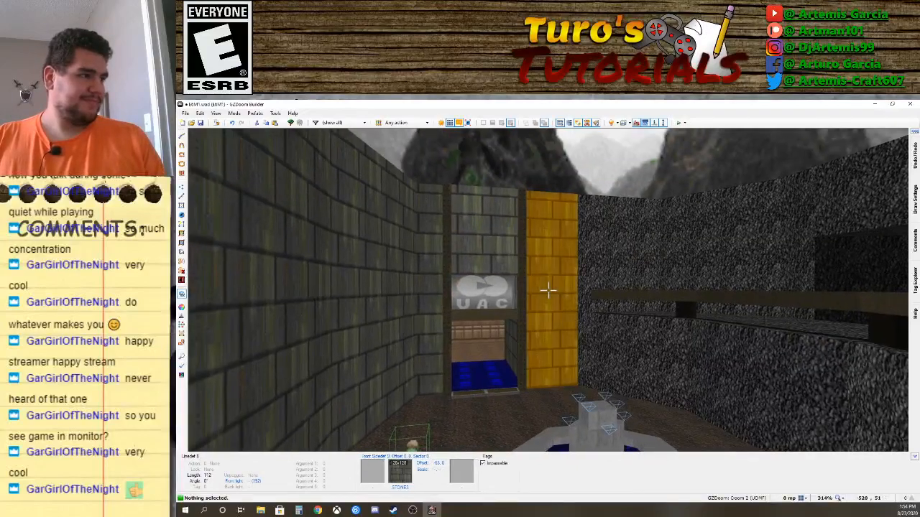
key(w)
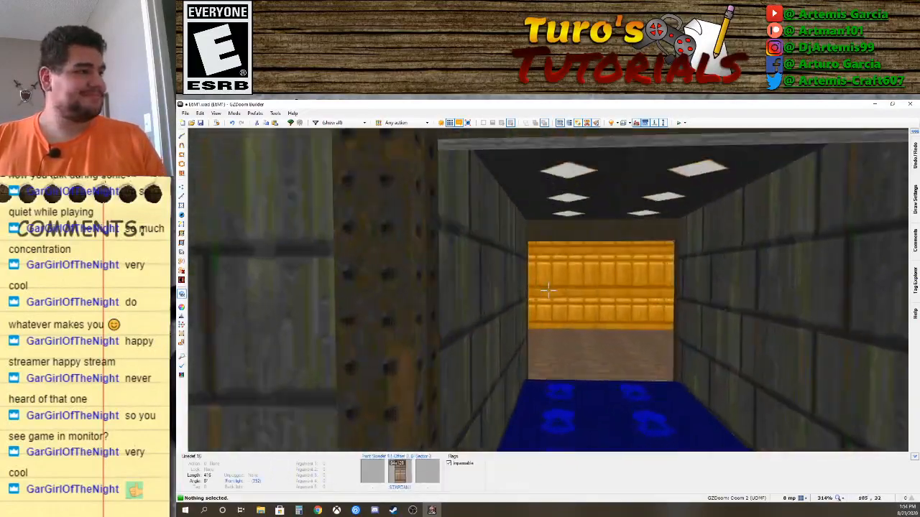
key(s)
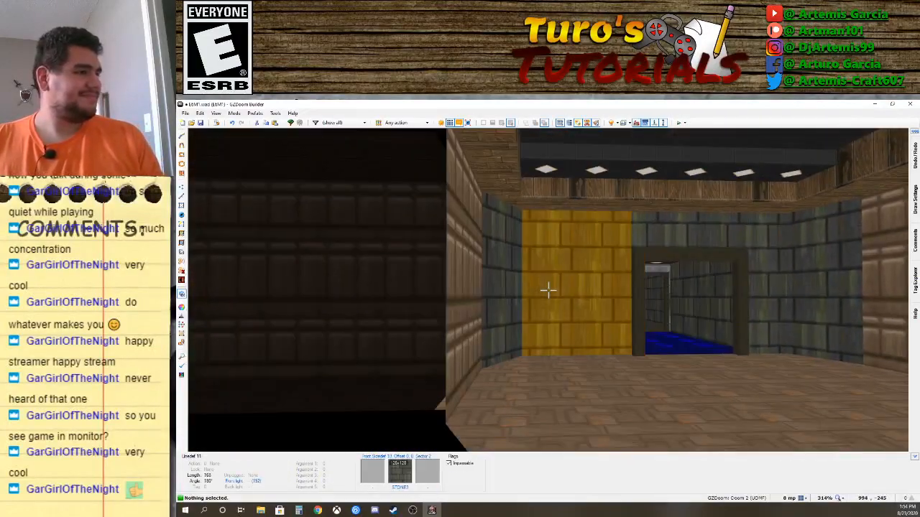
key(d)
key(d)
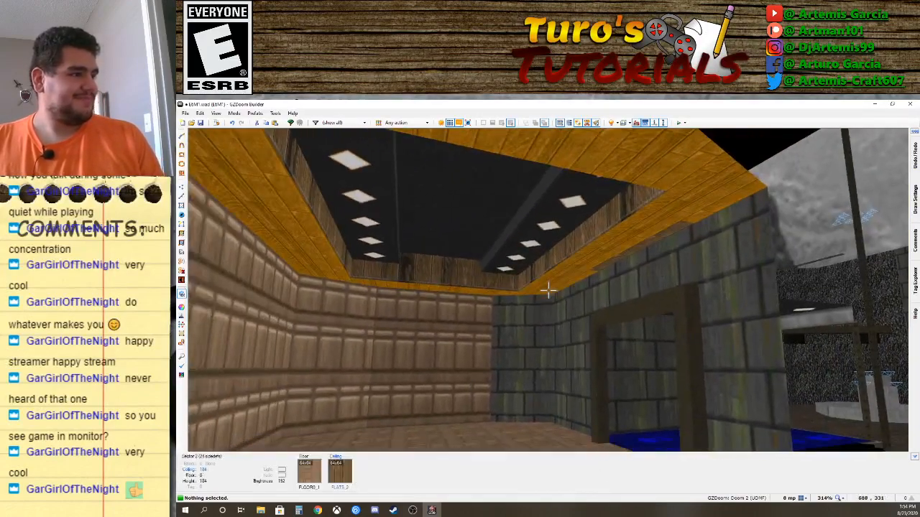
key(d)
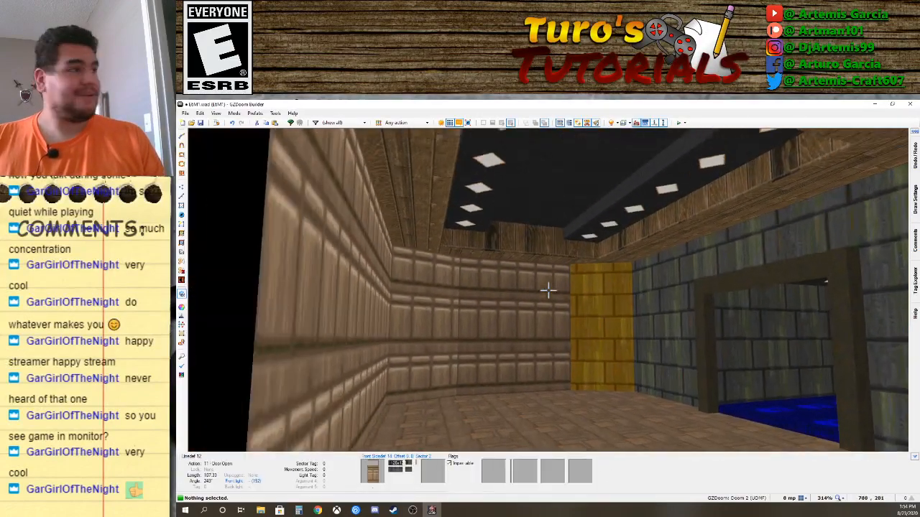
key(a)
key(w)
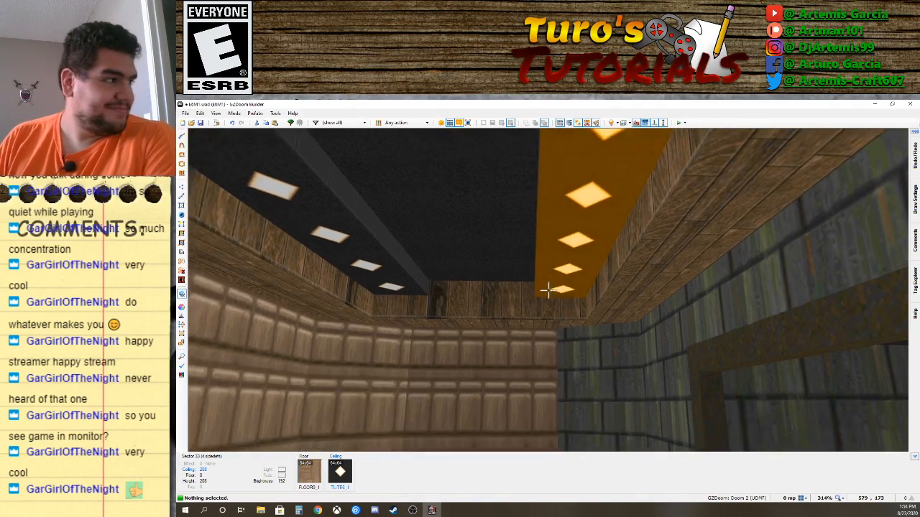
Assign action 181, Plane Align (slope), to the linedef along the west edge of the inner room's central dark ceiling strip.
key(q)
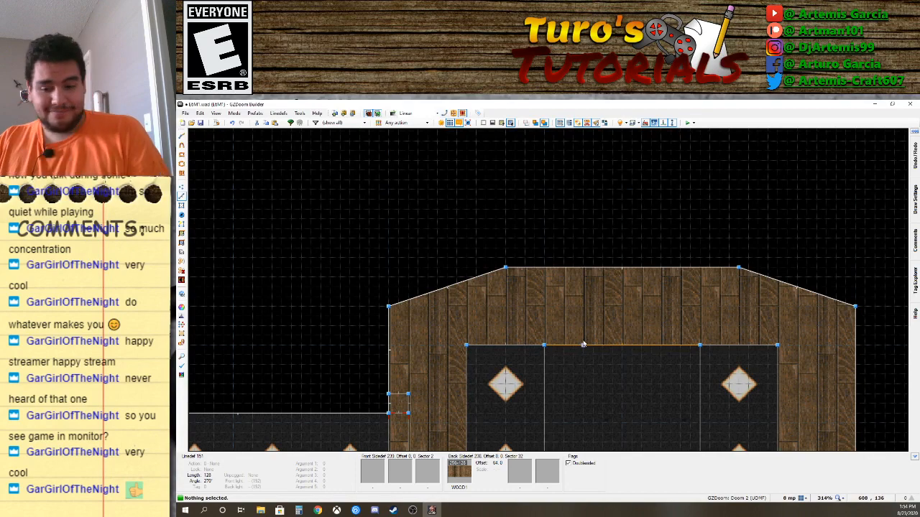
scroll(583, 344, down, 3)
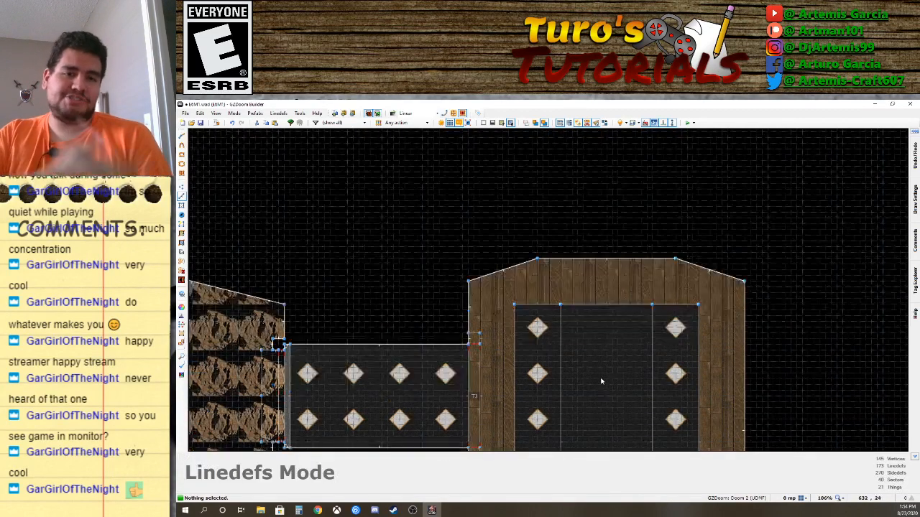
key(Down)
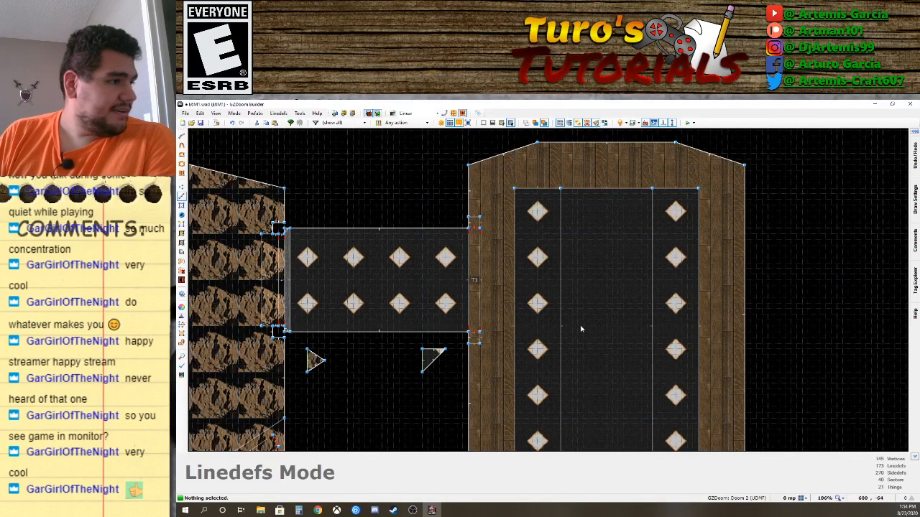
key(l)
scroll(562, 331, up, 10)
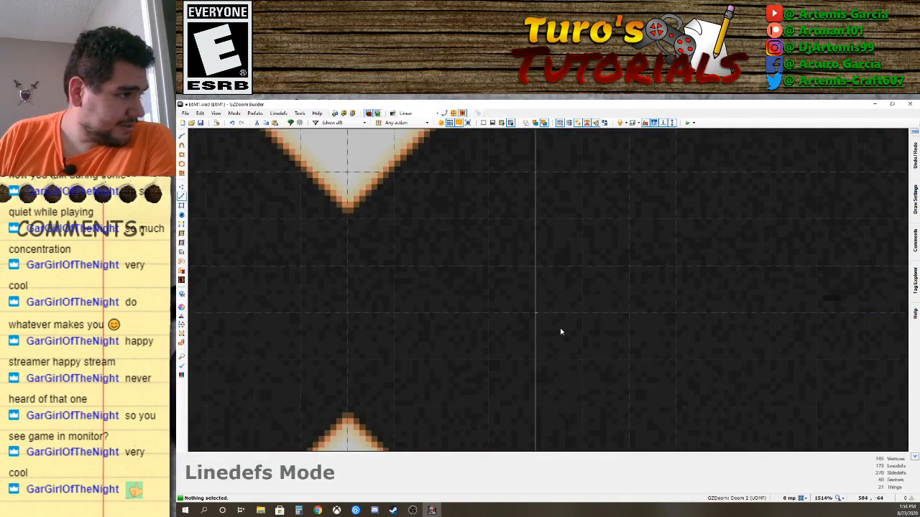
scroll(538, 323, down, 4)
scroll(553, 323, down, 2)
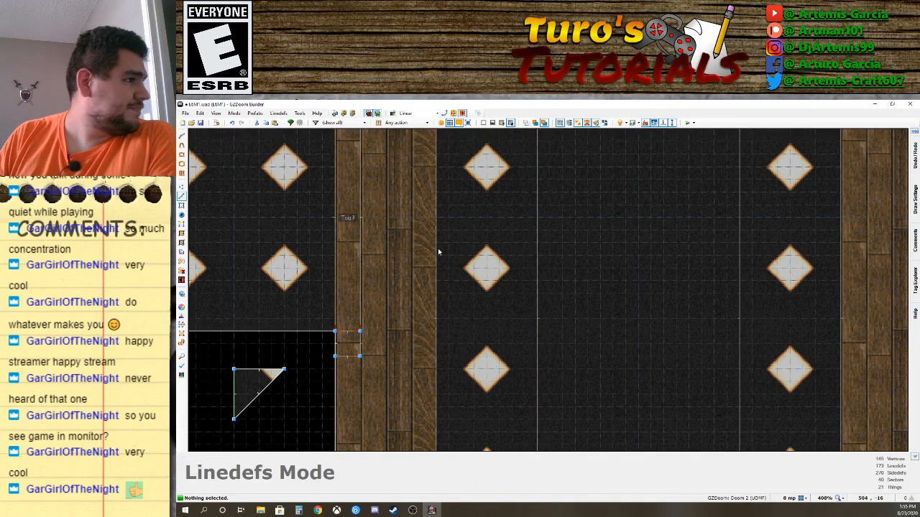
right_click(537, 269)
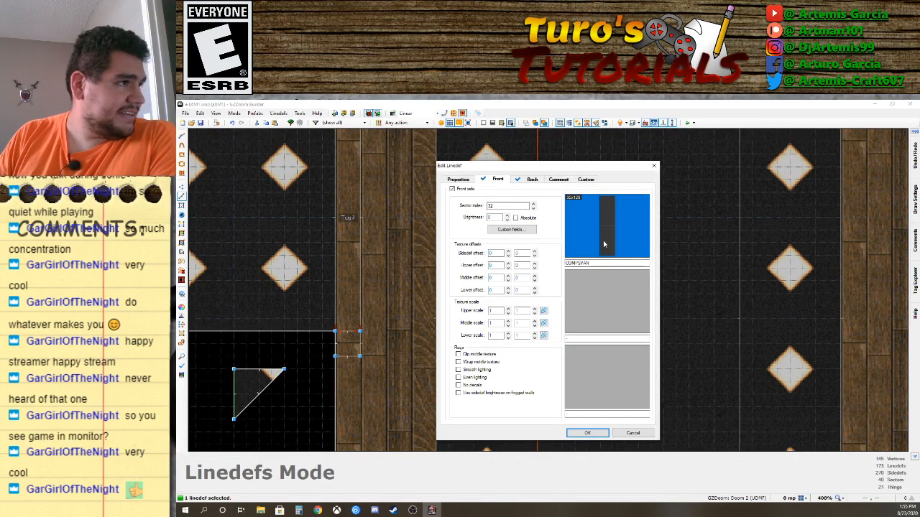
click(464, 181)
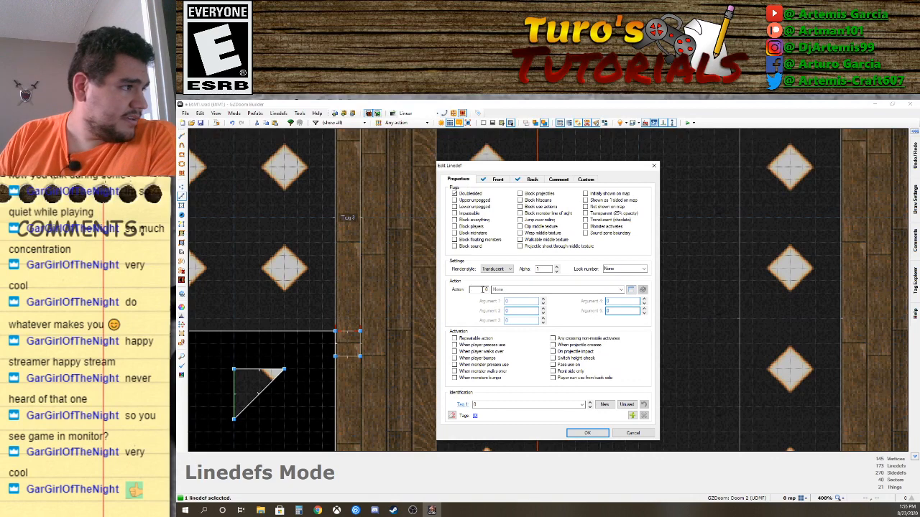
click(480, 289)
text(160)
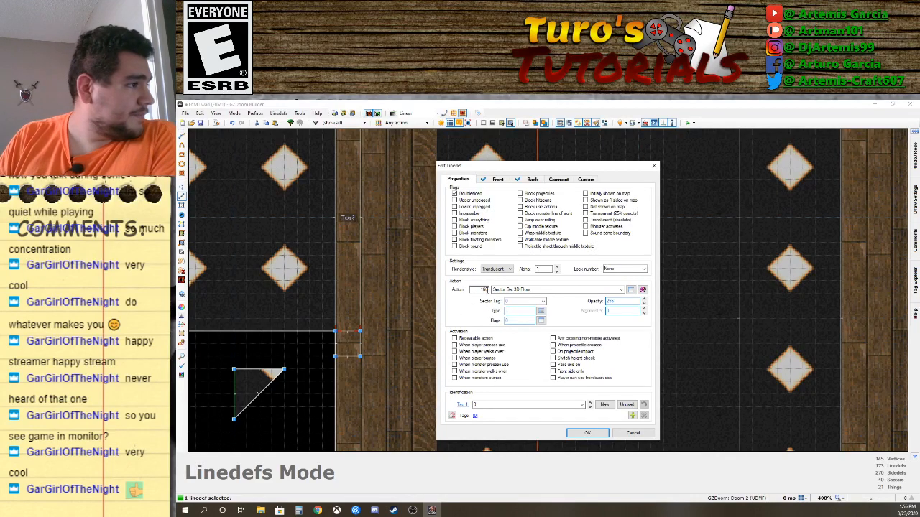
double_click(483, 289)
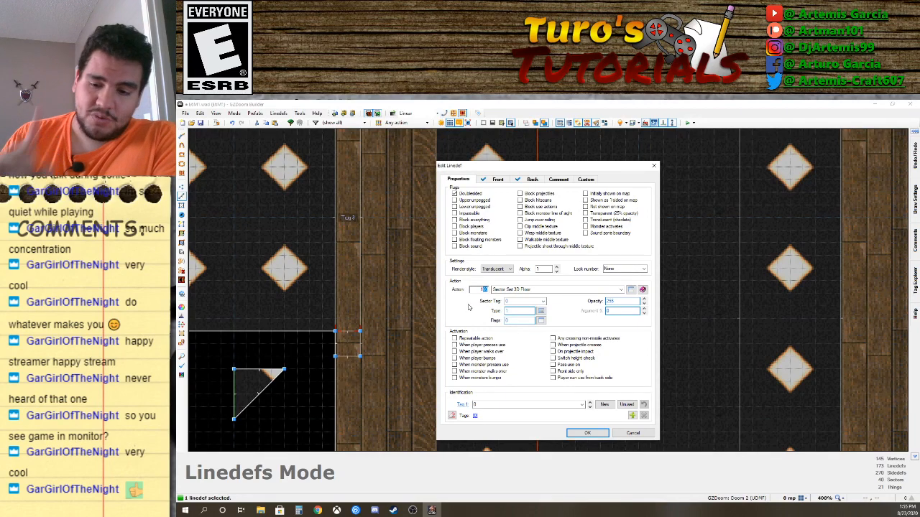
text(181)
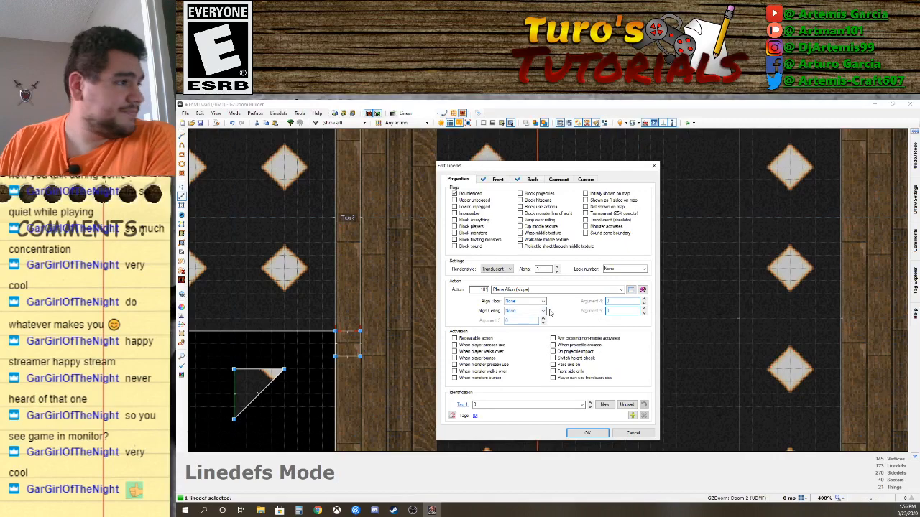
Apply the slope action to the strip's west linedef with Align Ceiling set to Front, and inspect the ceiling in 3D.
drag(567, 170, 386, 171)
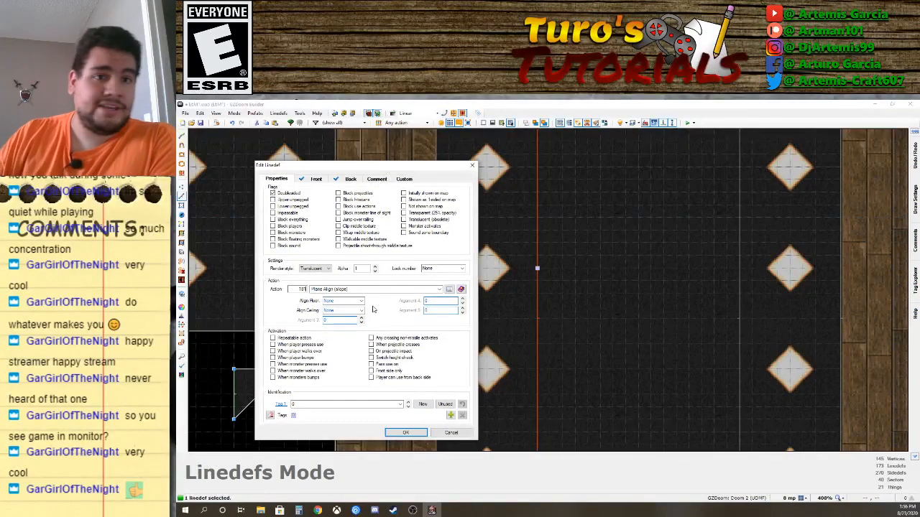
click(361, 310)
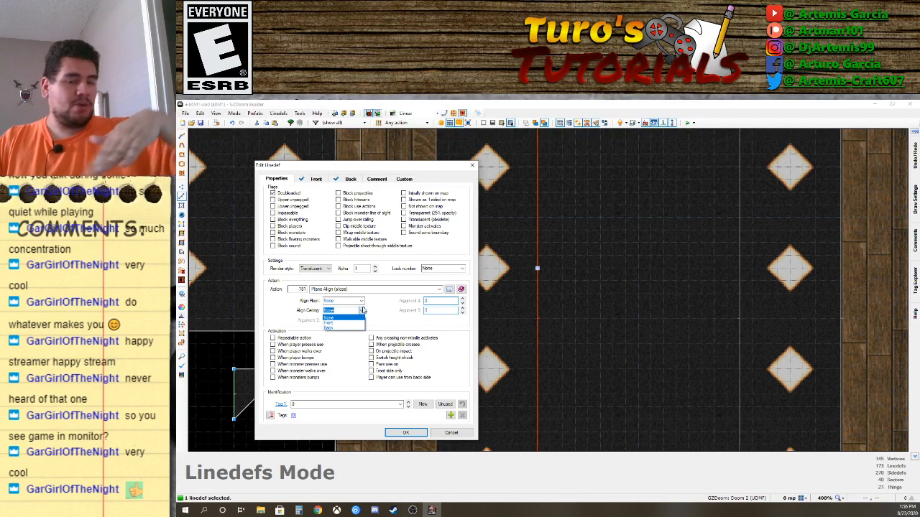
click(335, 323)
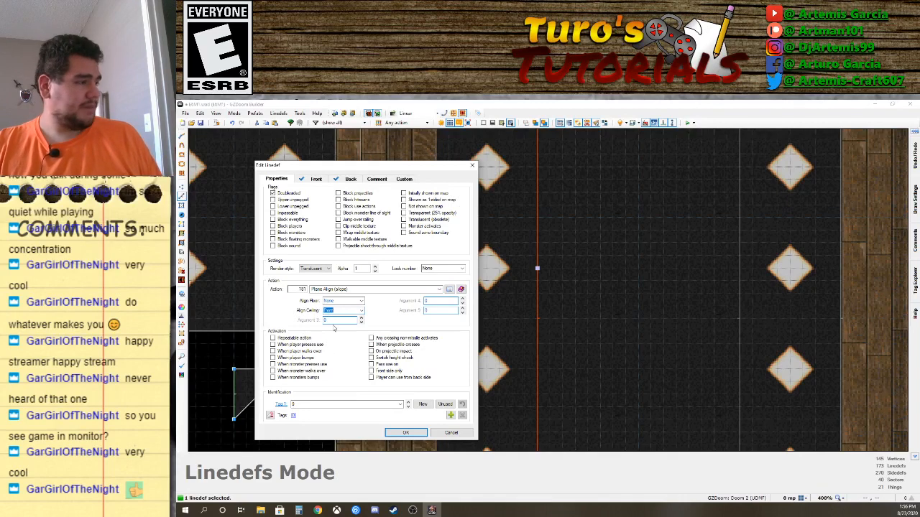
click(406, 432)
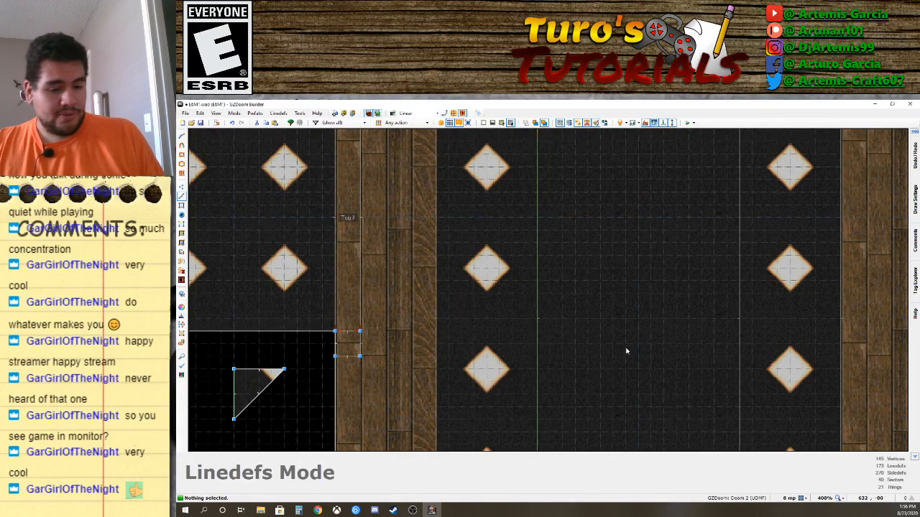
key(w)
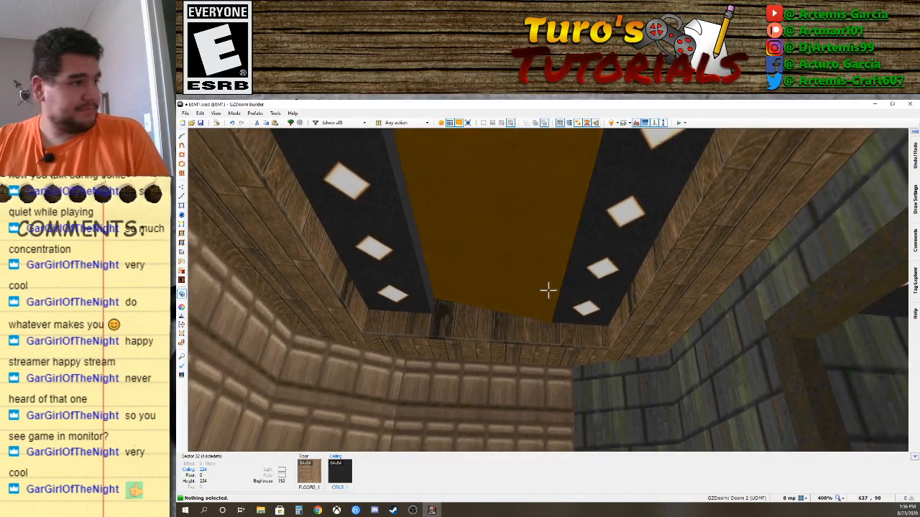
Change Align Ceiling to Back on the central strip's west linedef and inspect the sloped ceiling in 3D.
key(w)
right_click(470, 359)
click(360, 311)
click(335, 330)
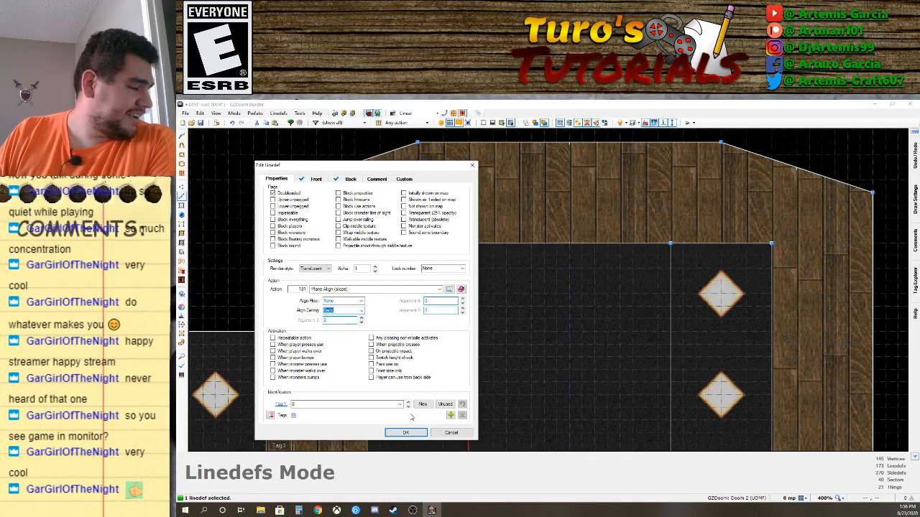
click(405, 432)
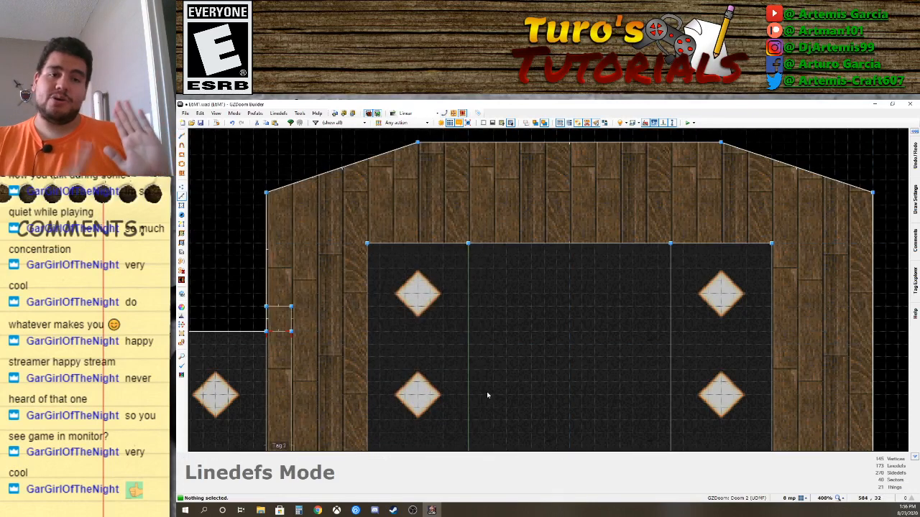
key(w)
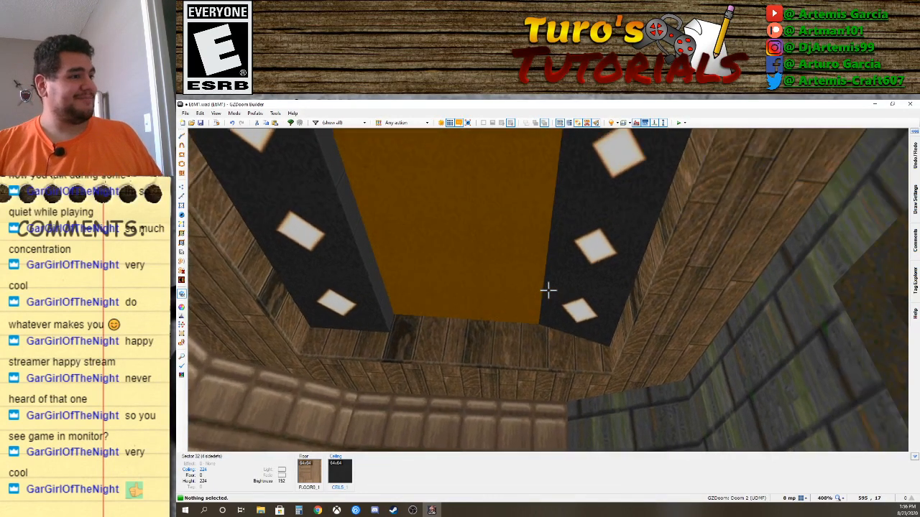
scroll(549, 290, down, 1)
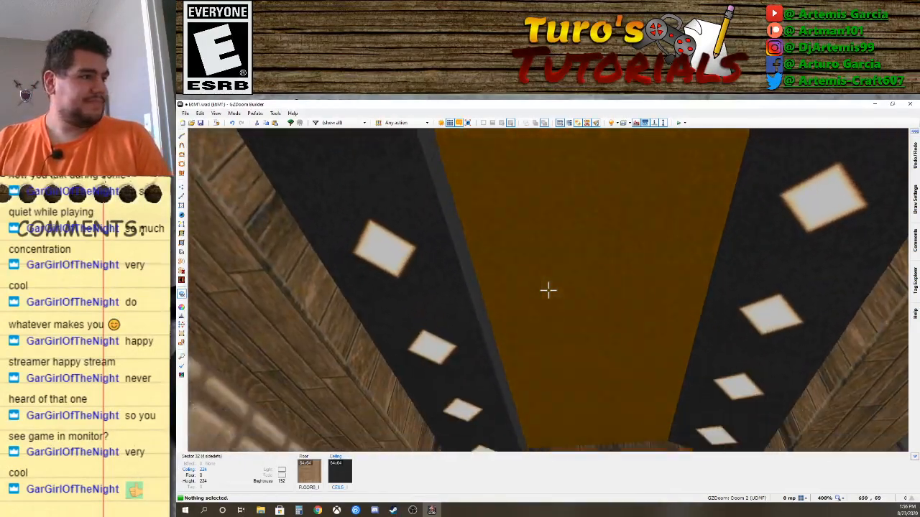
Give the central strip's east linedef action 181, Plane Align (slope), with Align Ceiling set to Back, and inspect the room's ceiling in 3D.
key(q)
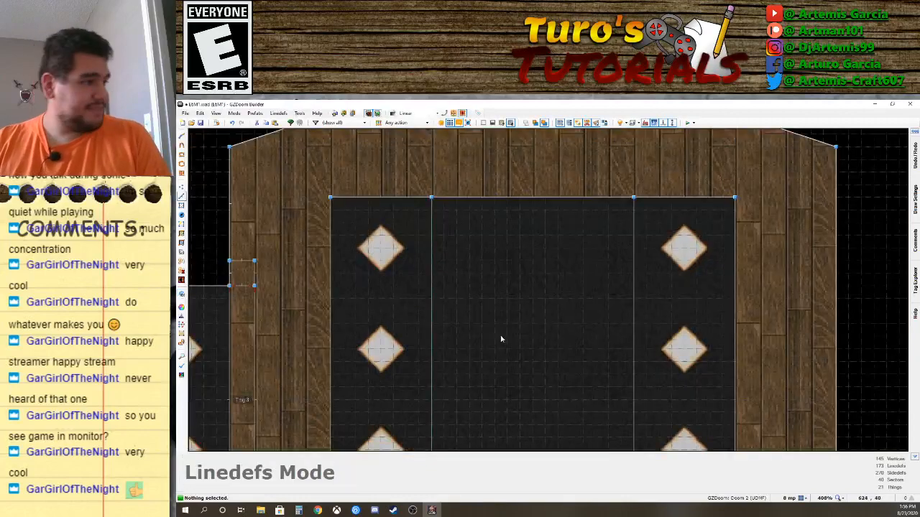
right_click(633, 350)
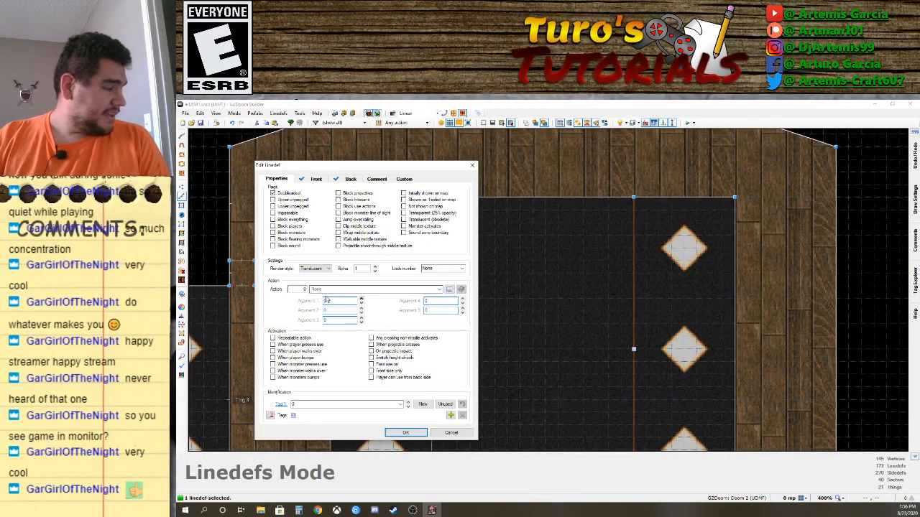
click(304, 289)
text(181)
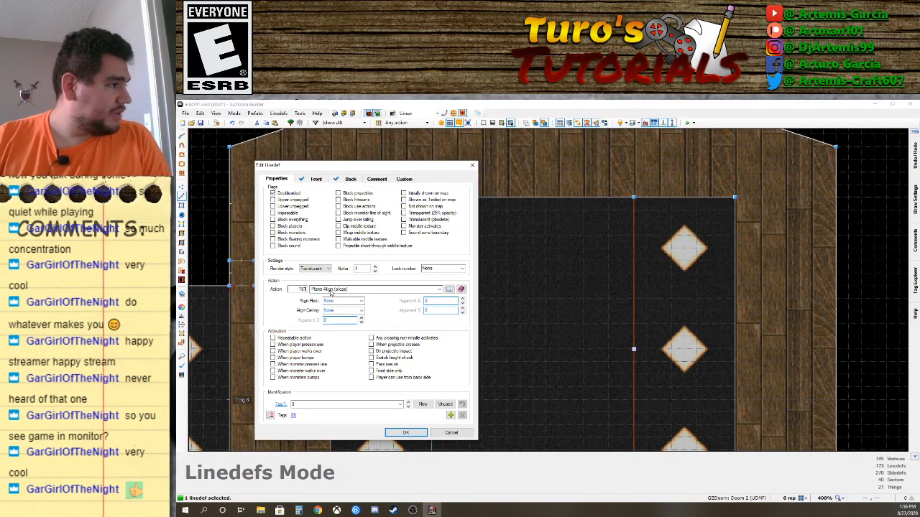
click(361, 311)
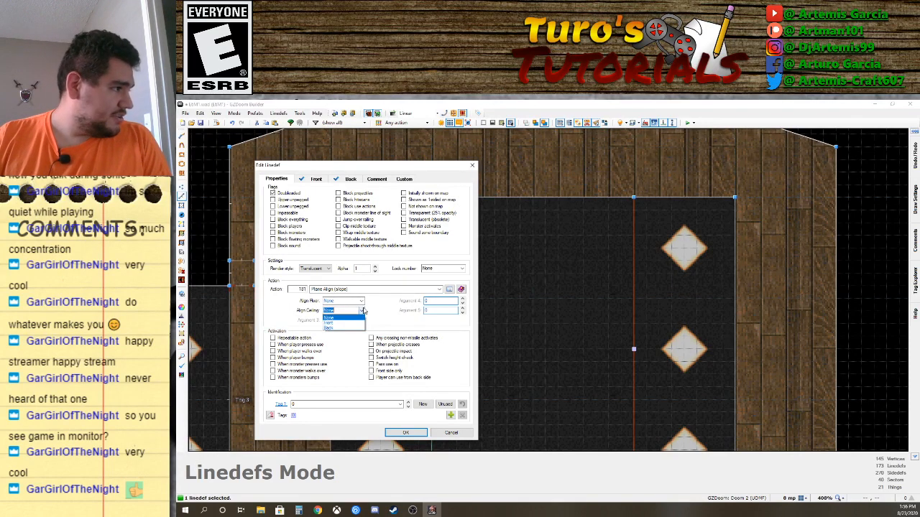
click(330, 328)
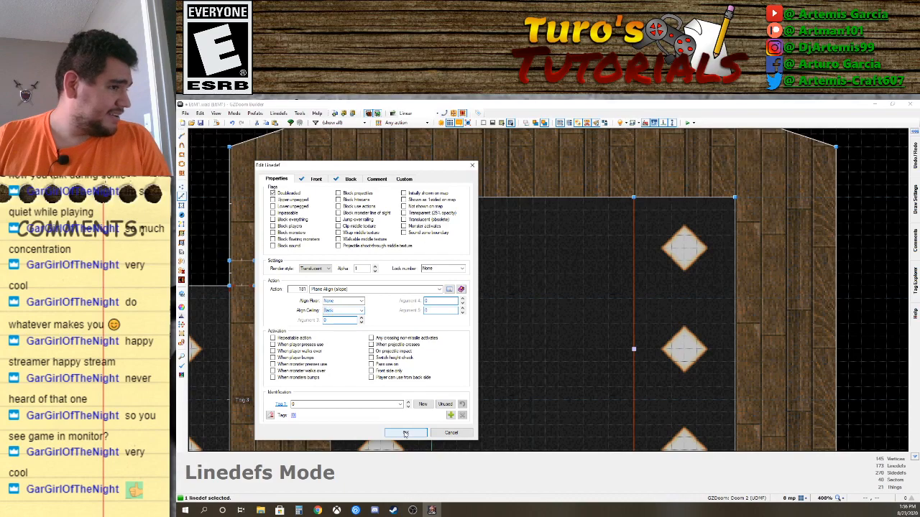
click(404, 433)
key(q)
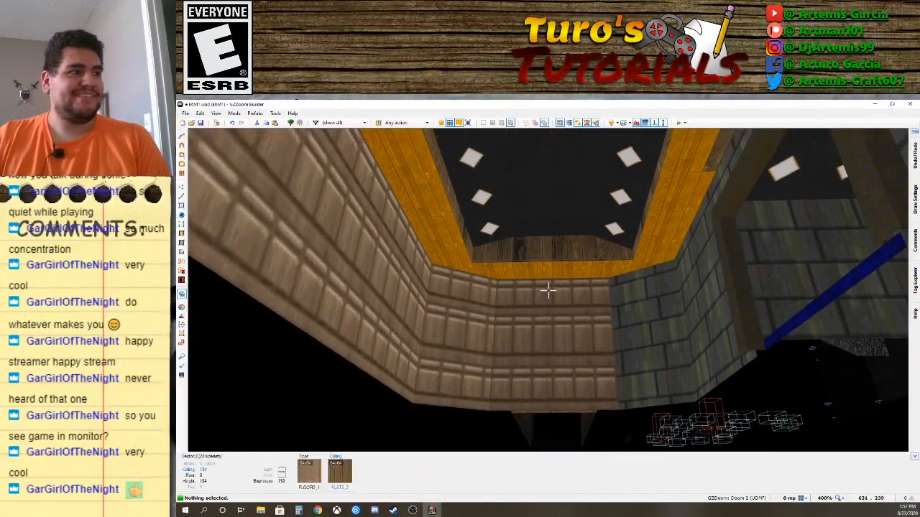
scroll(549, 290, down, 1)
key(d)
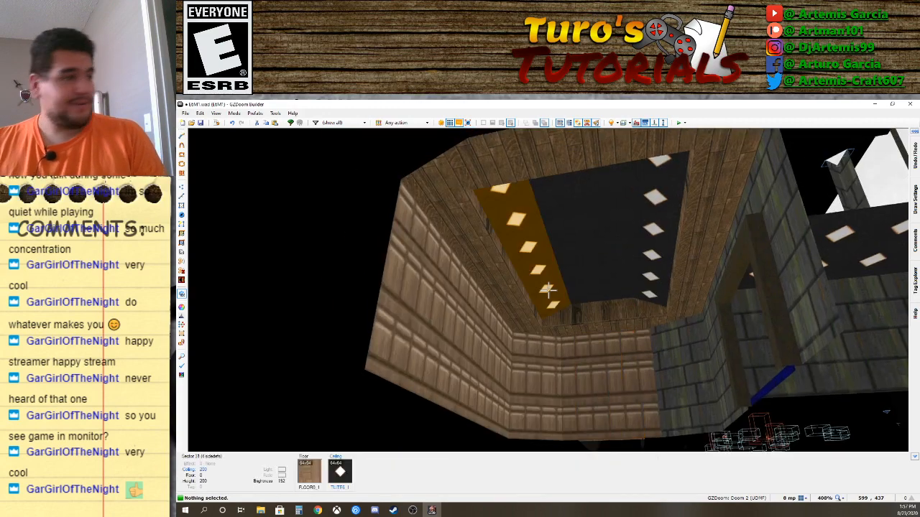
key(w)
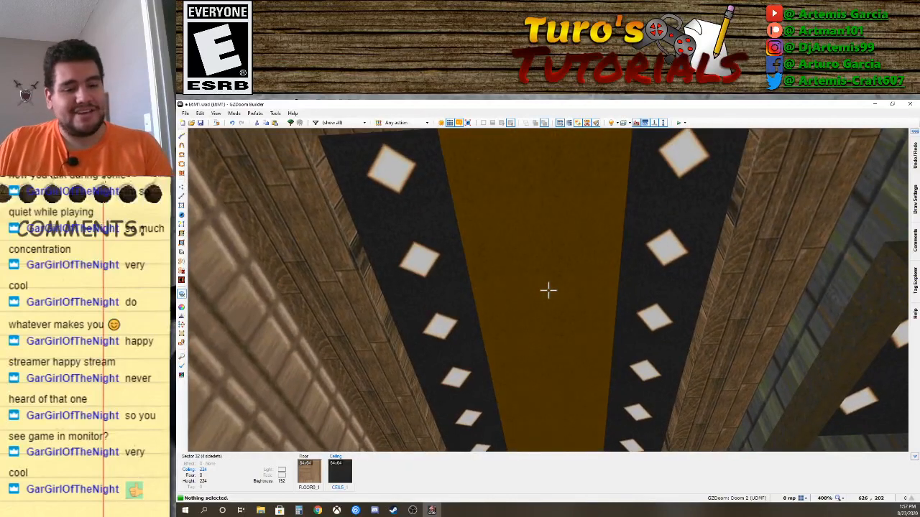
Draw a rough four-sided sector about 56 by 56 units in the northern half of the inner room's central ceiling strip.
key(q)
scroll(558, 395, down, 2)
key(Down)
key(Down)
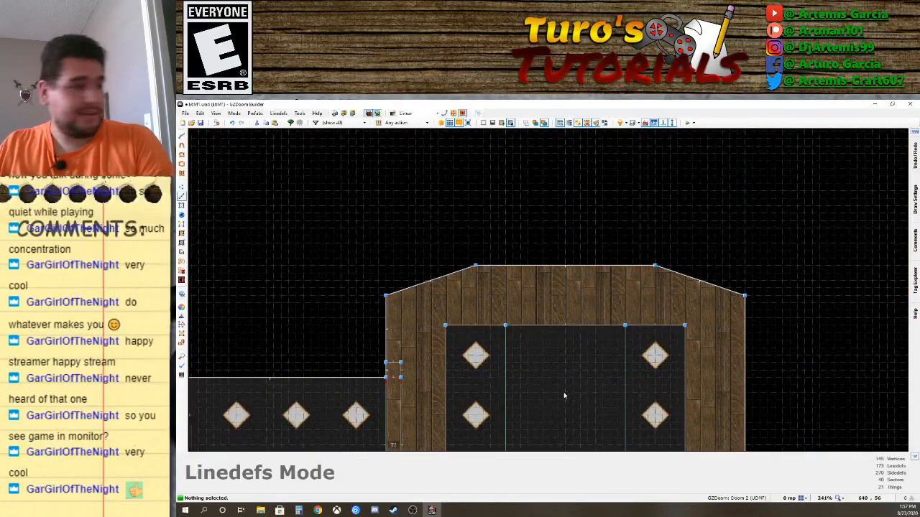
key(Down)
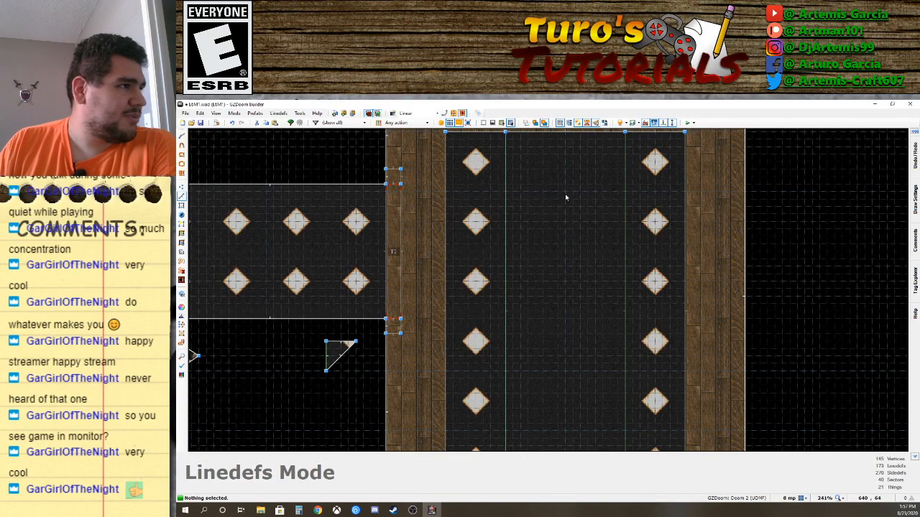
key(d)
click(565, 225)
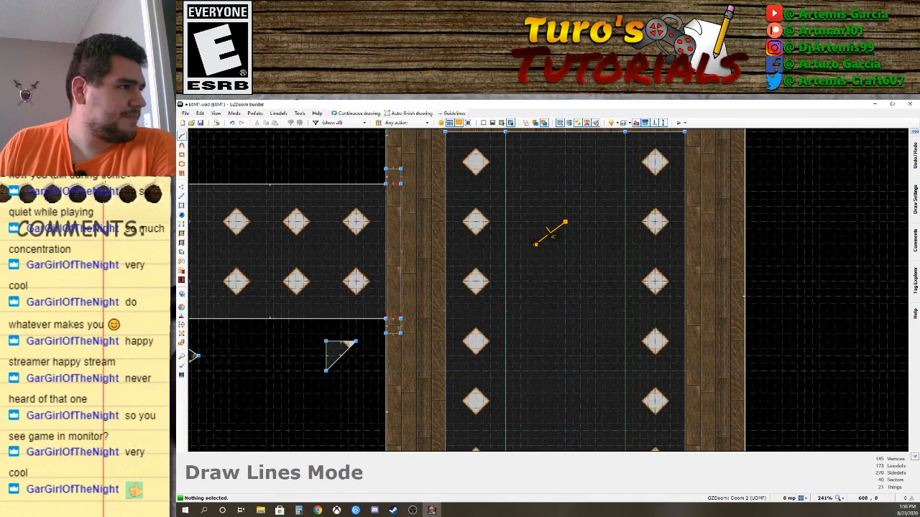
click(535, 222)
click(535, 252)
click(535, 274)
click(588, 274)
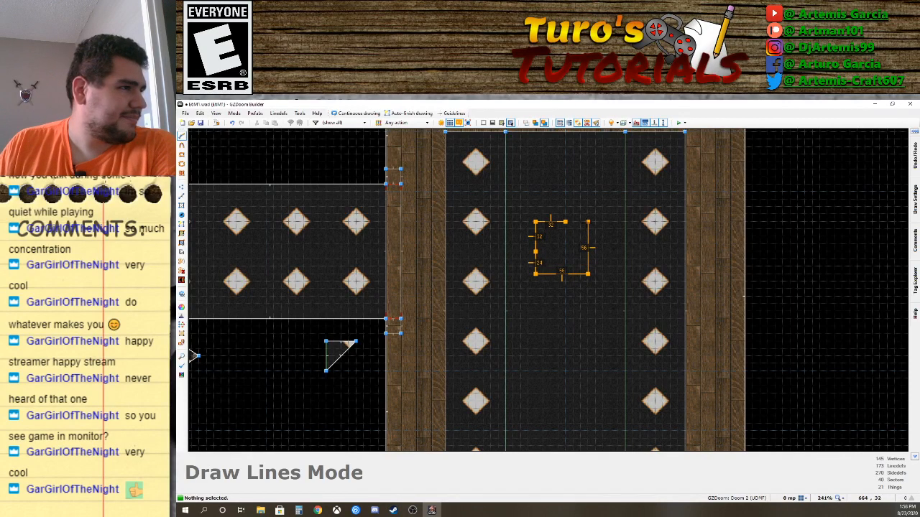
click(565, 222)
right_drag(583, 225, 581, 232)
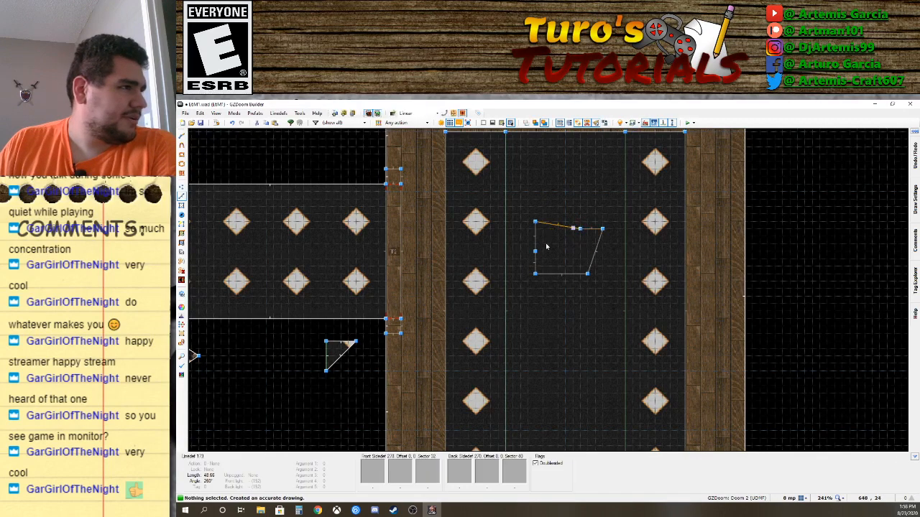
Move the new sector's vertices to form an even square, merging the surplus points into its corners.
click(183, 189)
drag(582, 230, 603, 229)
drag(600, 227, 593, 227)
drag(588, 280, 596, 279)
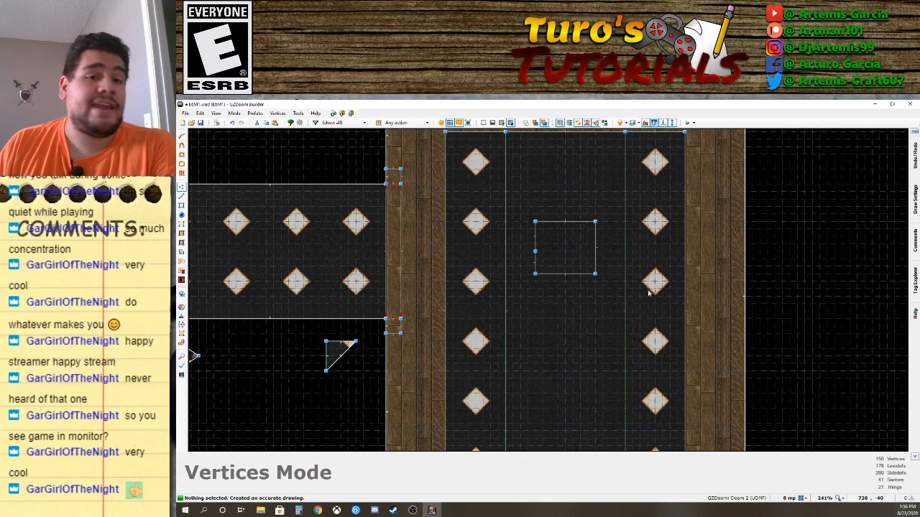
drag(534, 253, 536, 282)
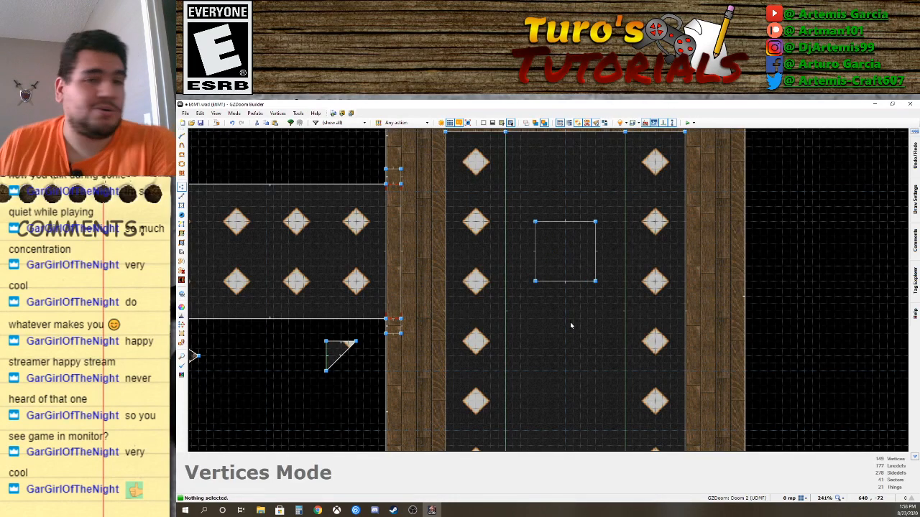
scroll(571, 324, down, 3)
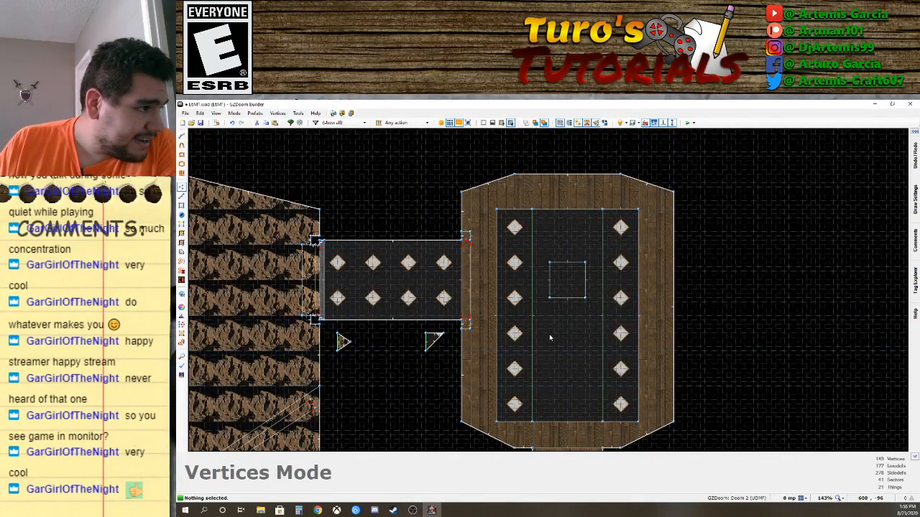
Draw a second sector south of the existing square in the central ceiling strip and move its southern vertices to form an even square.
key(d)
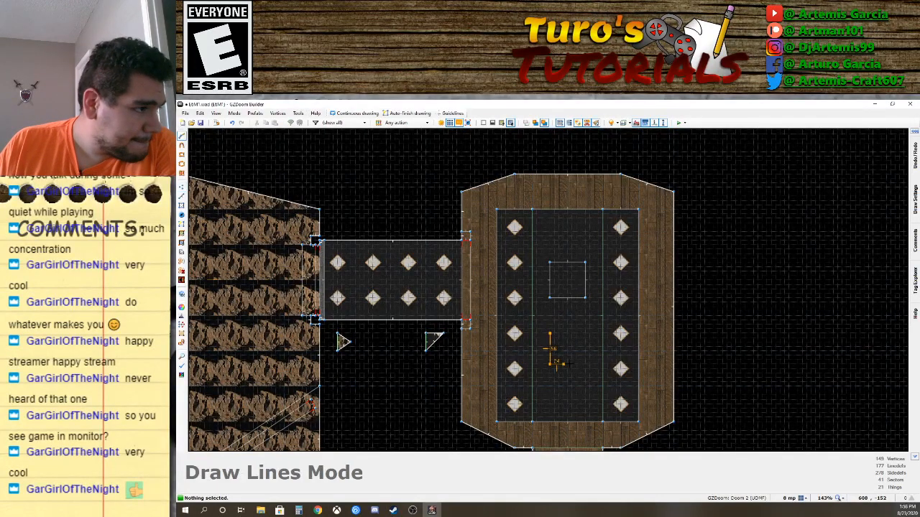
click(586, 364)
click(585, 333)
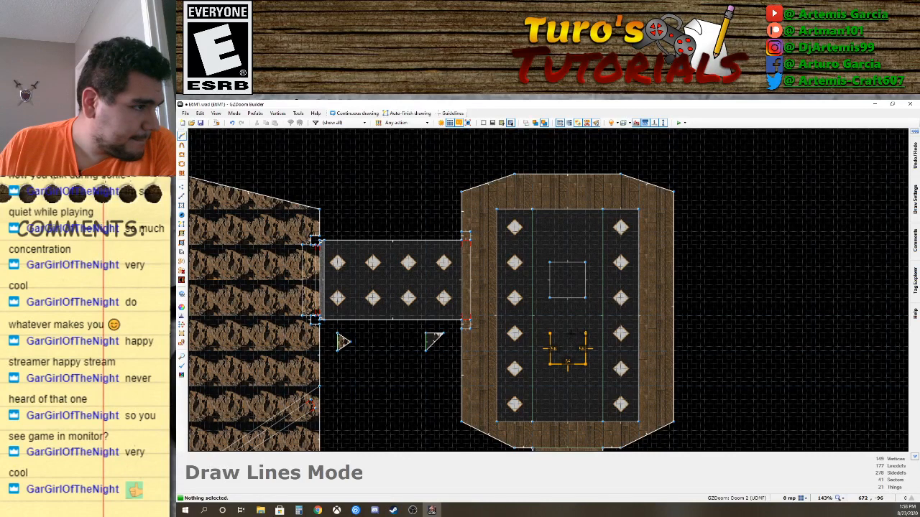
click(549, 333)
scroll(569, 372, up, 3)
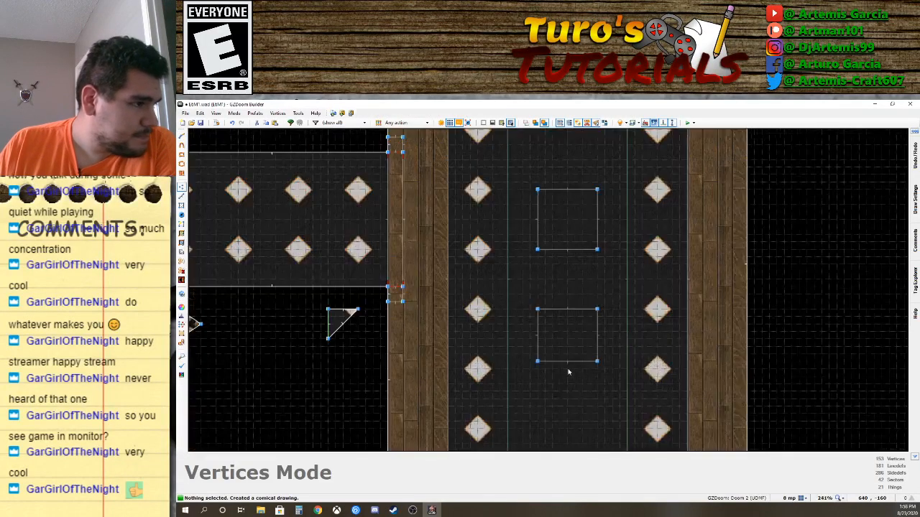
drag(536, 361, 538, 368)
drag(600, 367, 598, 368)
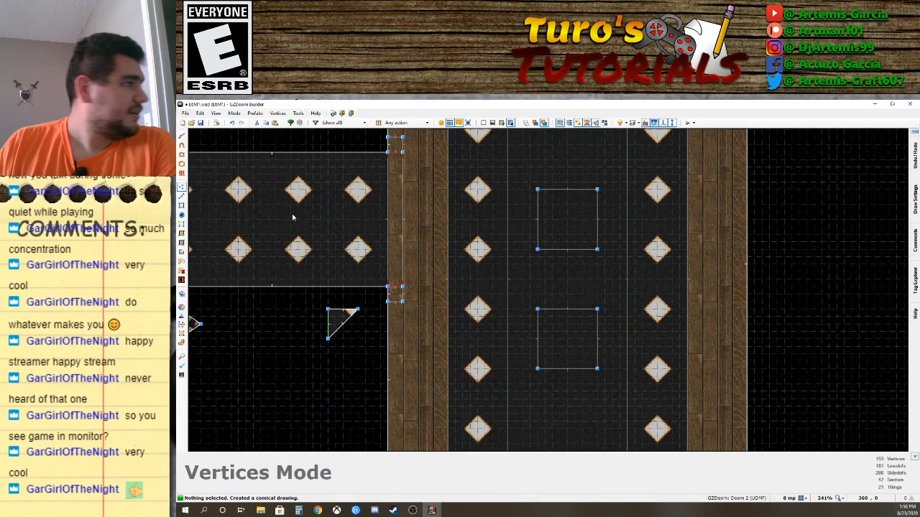
Open the northern square sector's ceiling texture selection and limit the list to the DOOM.WAD flats.
click(181, 206)
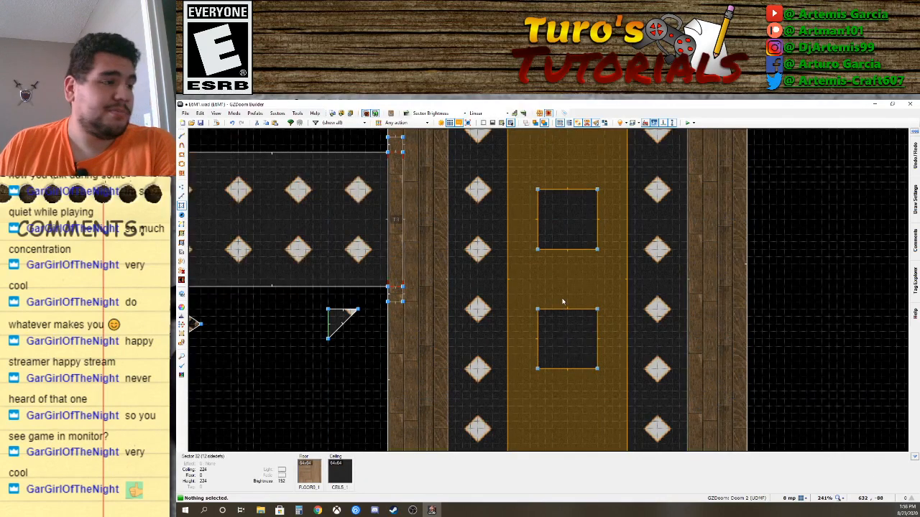
double_click(570, 225)
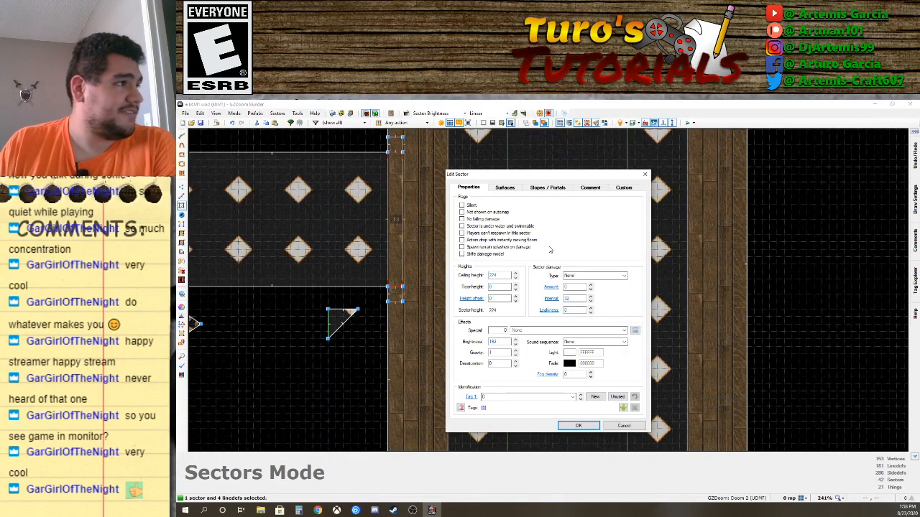
click(504, 187)
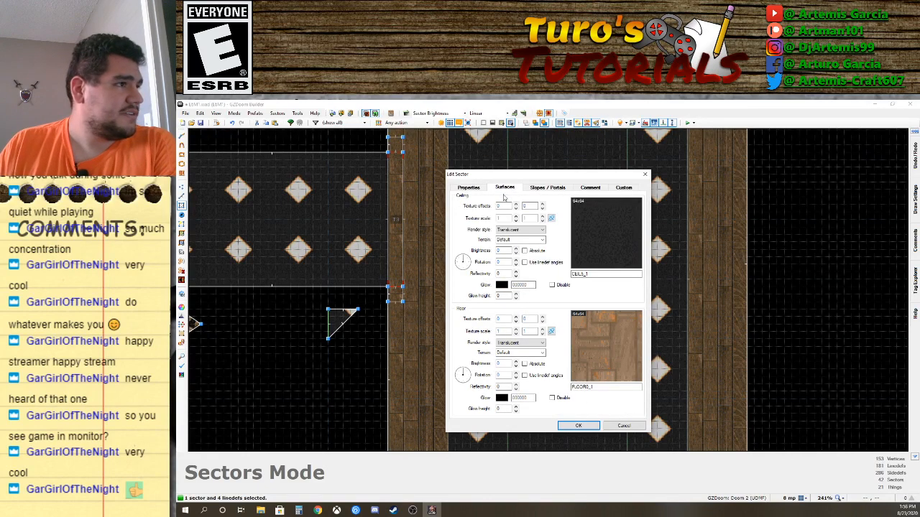
click(610, 240)
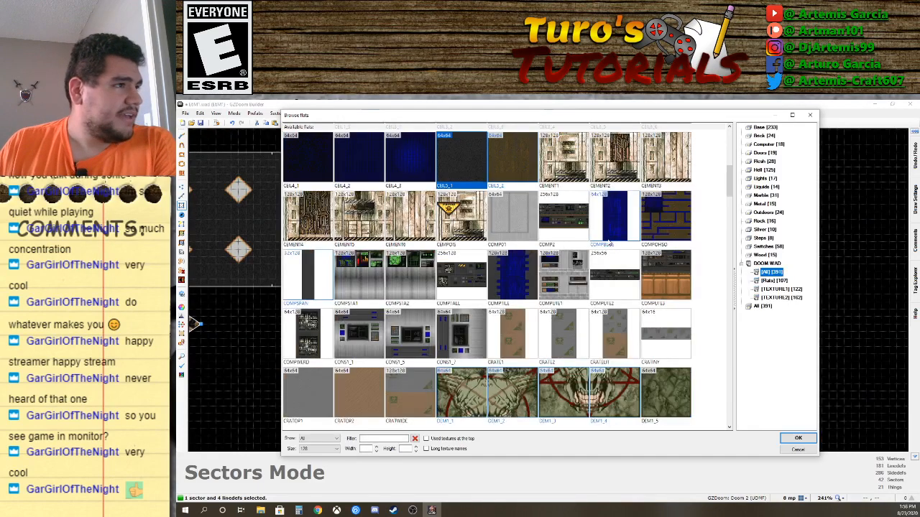
scroll(420, 327, down, 6)
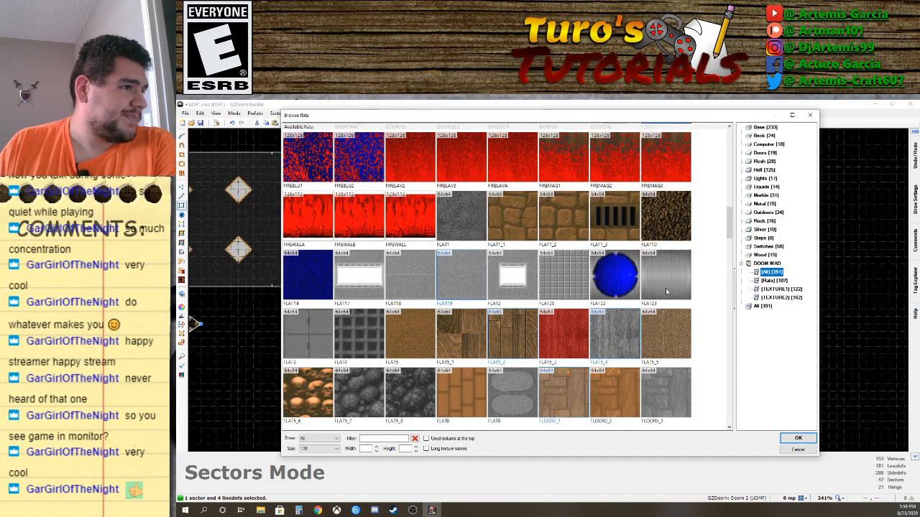
scroll(602, 331, down, 8)
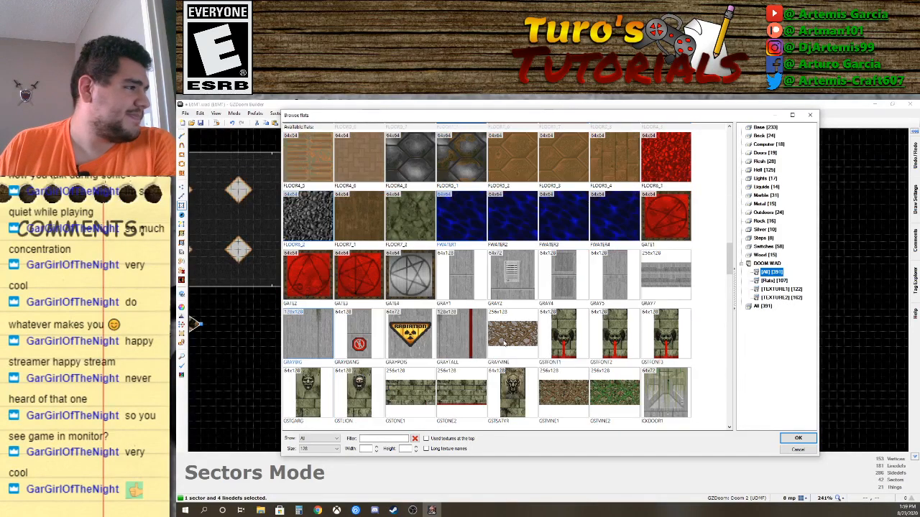
scroll(502, 344, up, 8)
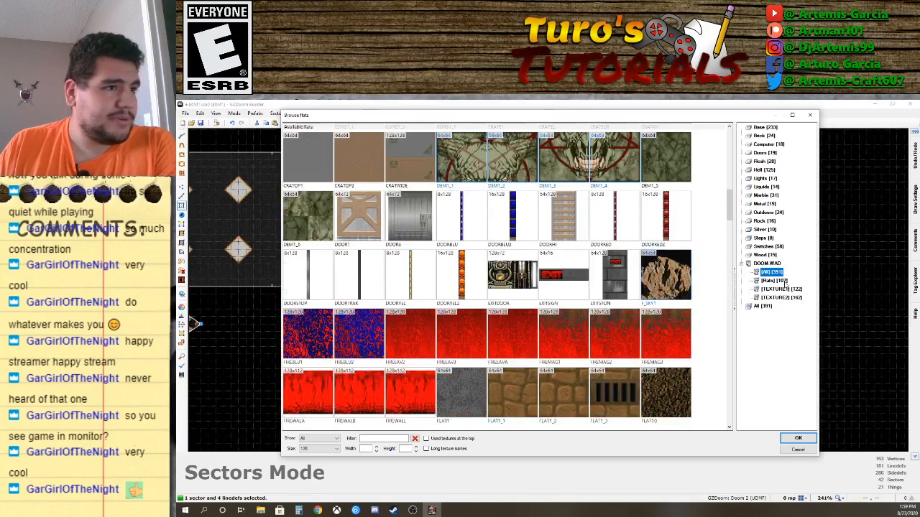
click(774, 280)
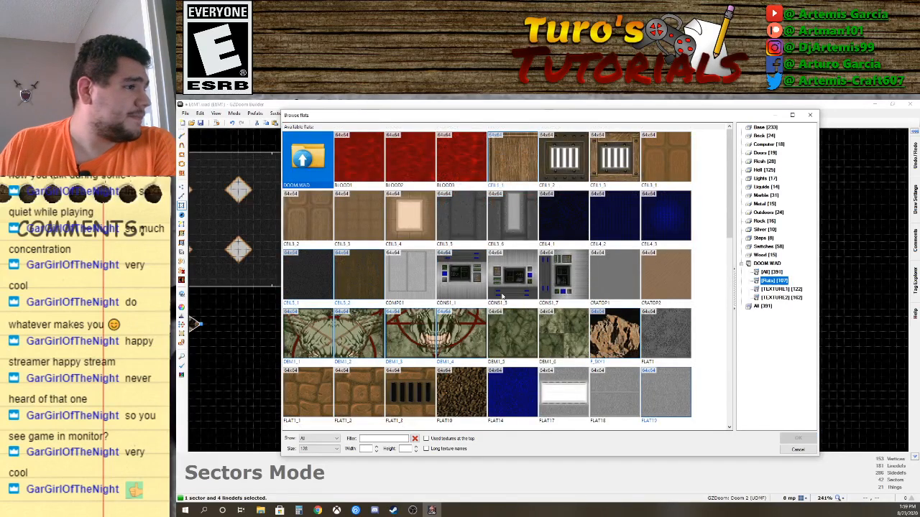
Find the FLAT20 grid flat and apply it as the northern square sector's ceiling texture.
scroll(476, 284, down, 6)
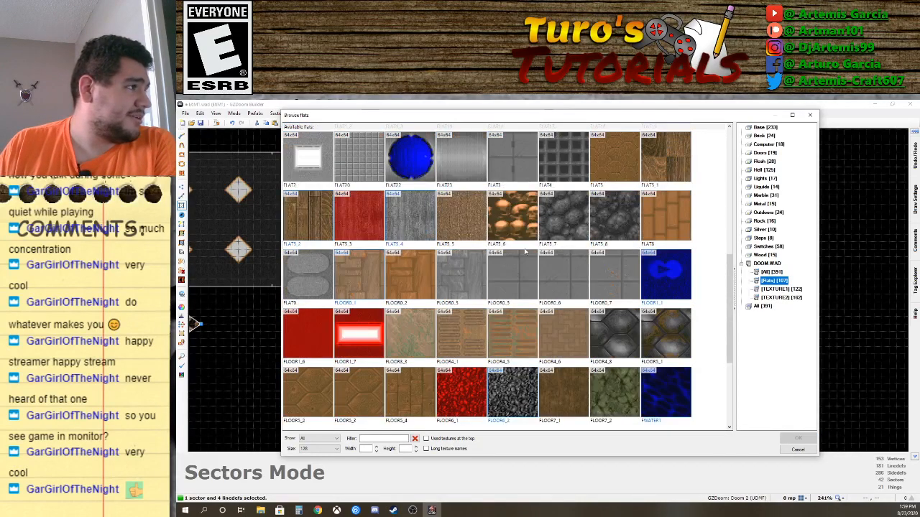
scroll(524, 251, down, 4)
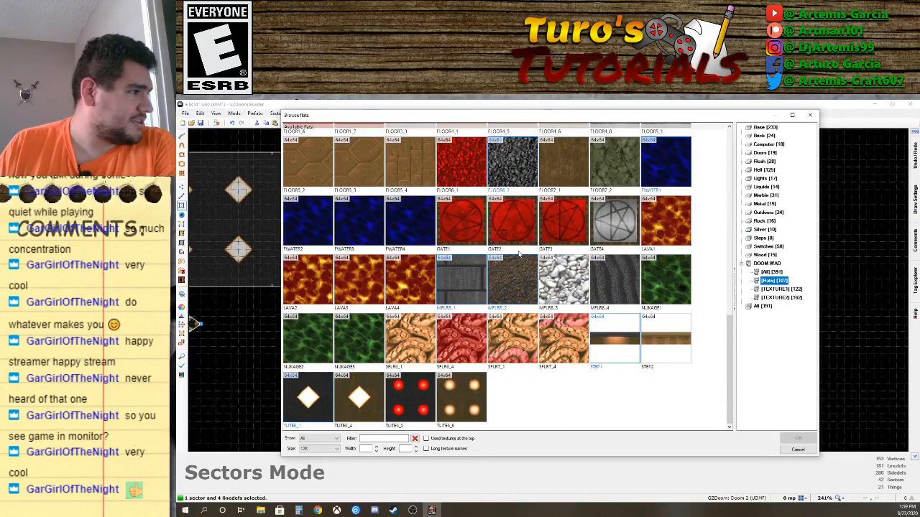
scroll(448, 393, up, 2)
scroll(452, 394, down, 2)
scroll(457, 395, up, 3)
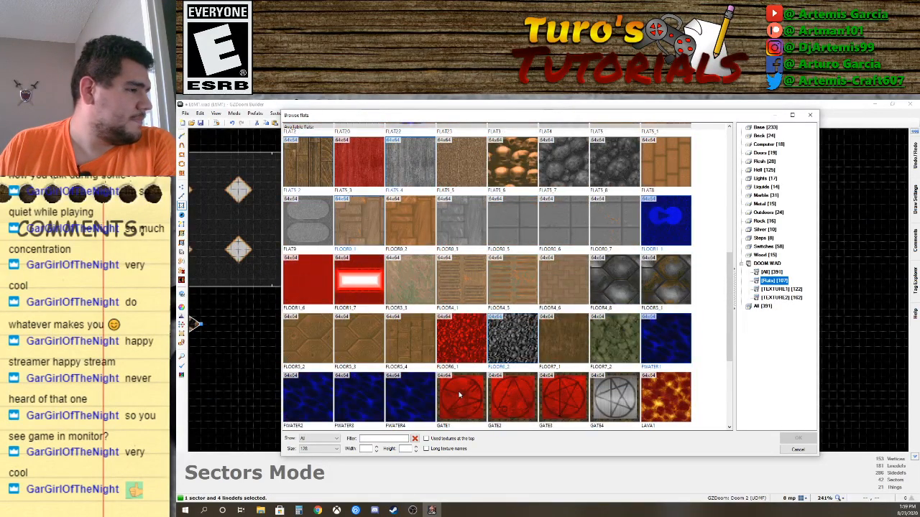
scroll(461, 392, down, 1)
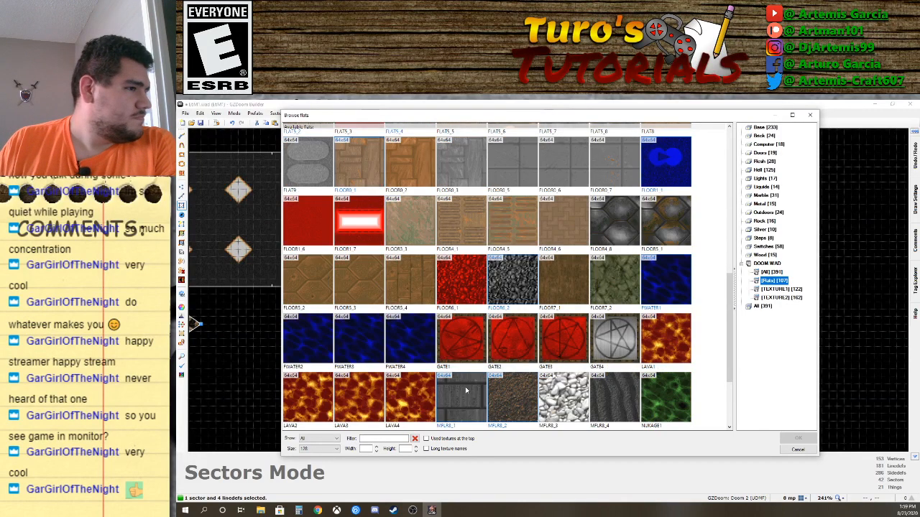
scroll(471, 388, up, 4)
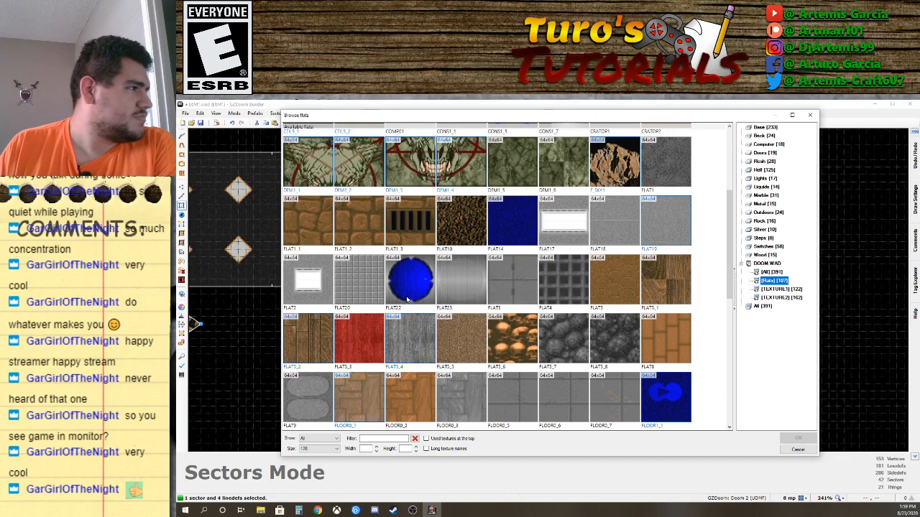
scroll(422, 278, up, 3)
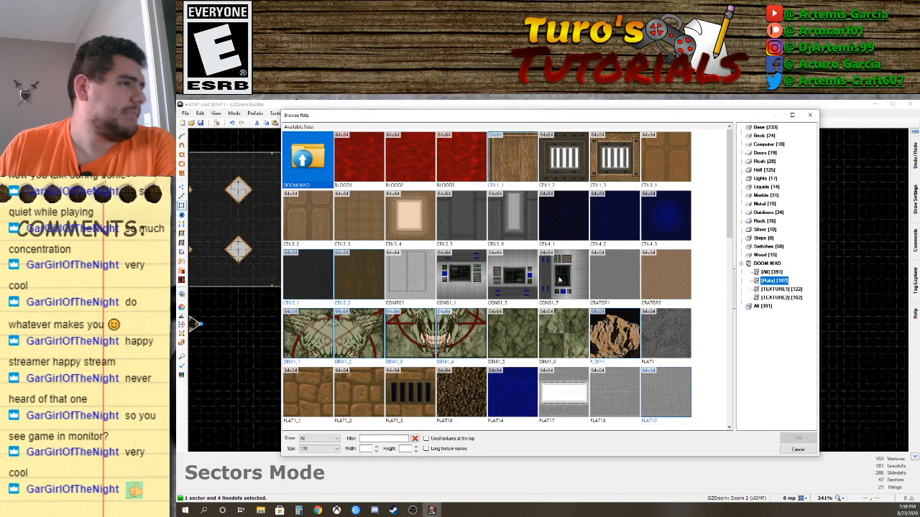
scroll(573, 293, down, 2)
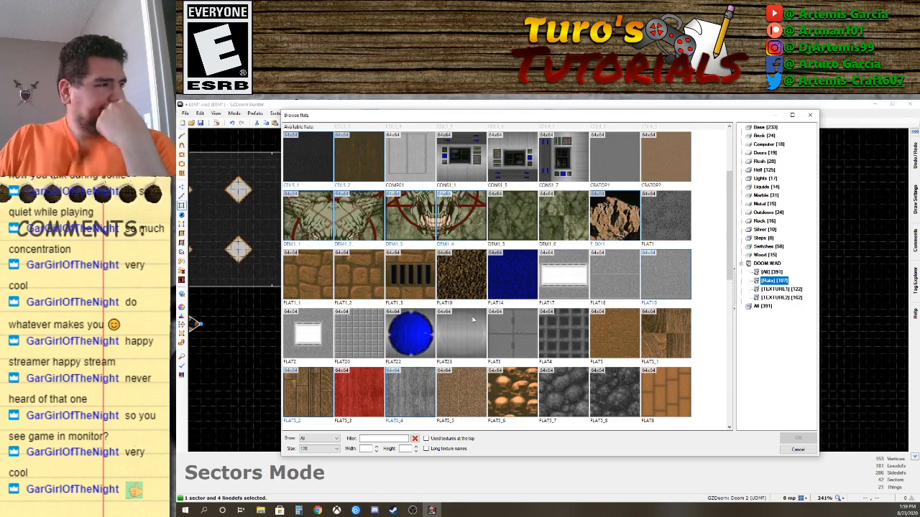
scroll(507, 361, down, 2)
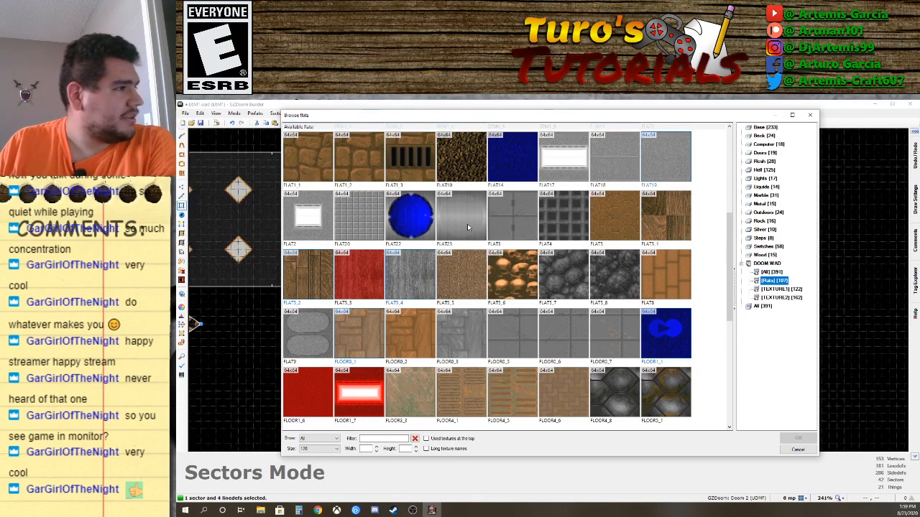
double_click(362, 216)
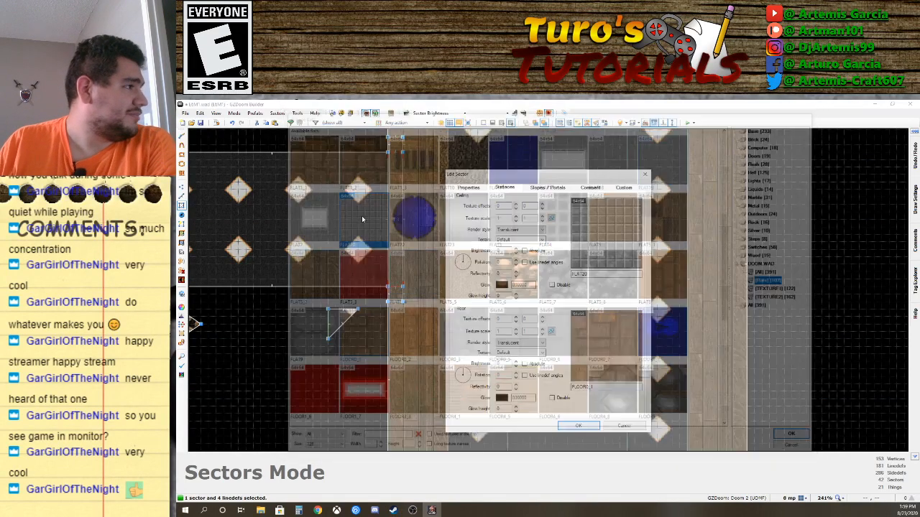
click(589, 425)
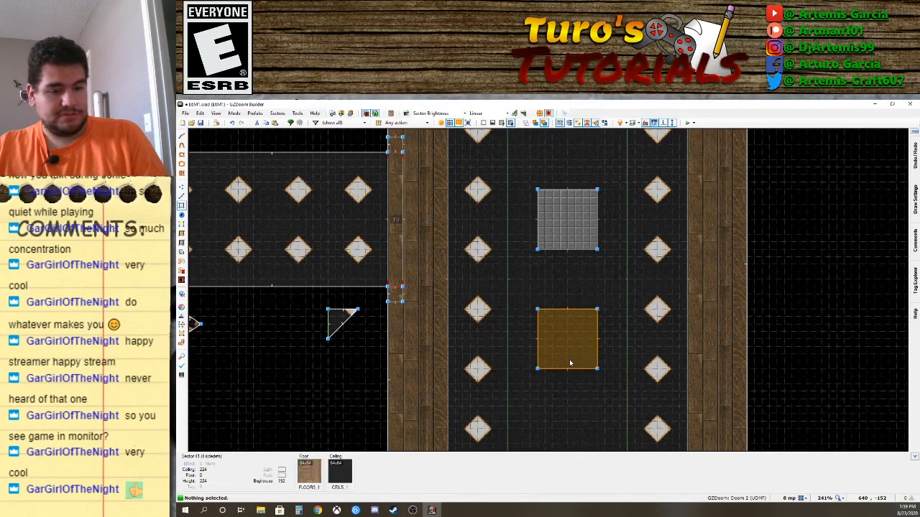
In the 3D view, copy the FLAT20 flat from the textured square's ceiling and paste it onto the other square's ceiling.
key(q)
key(d)
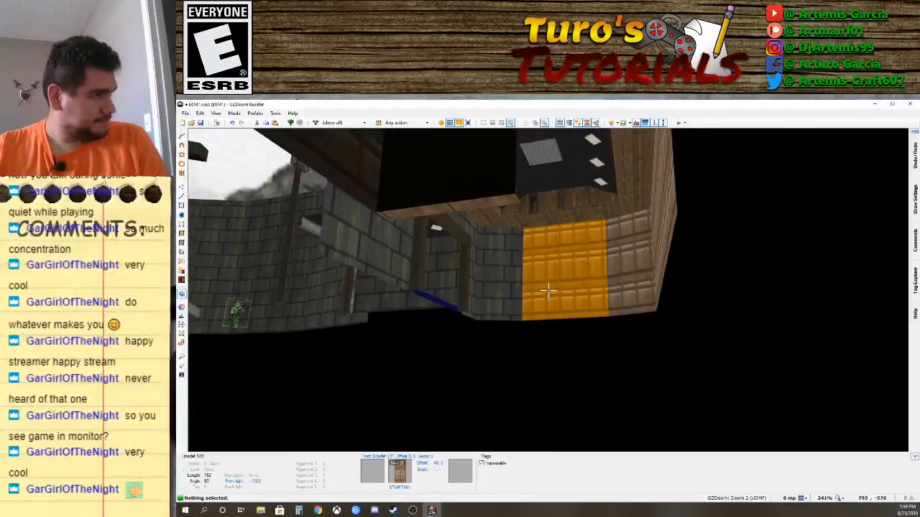
key(e)
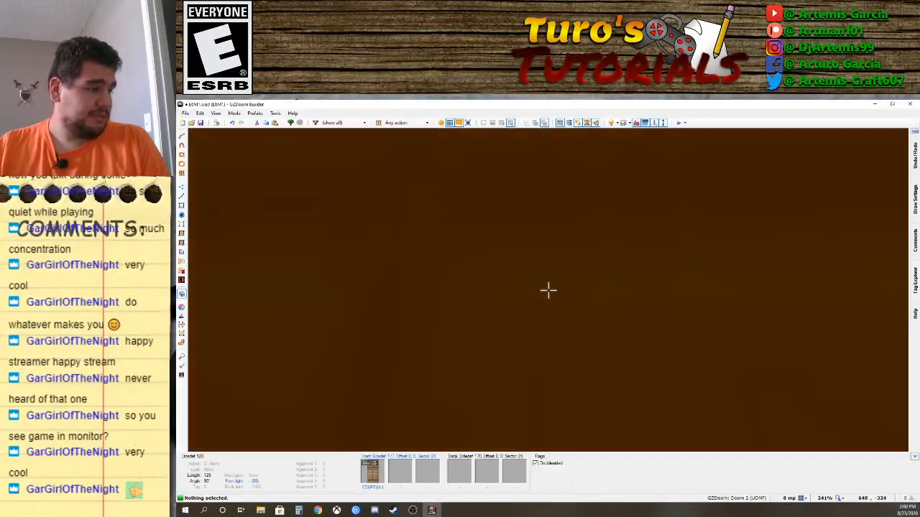
key(ctrl+c)
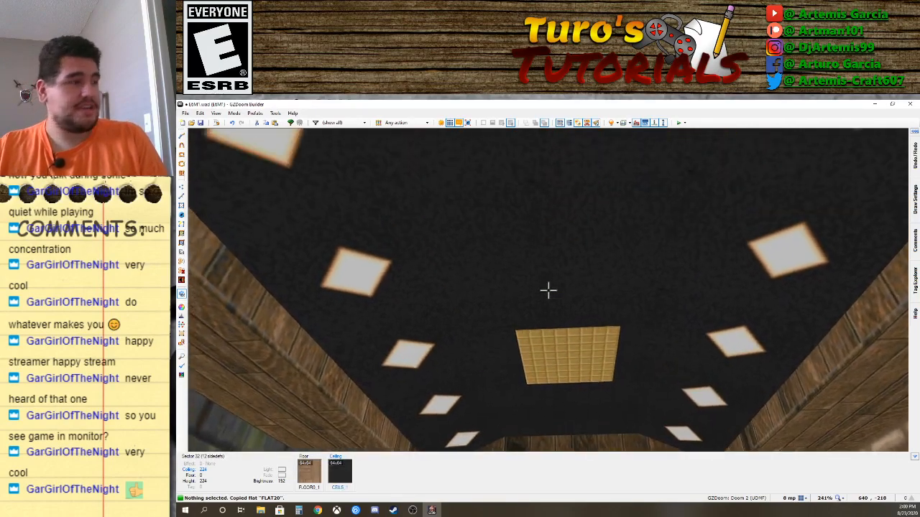
key(ctrl+v)
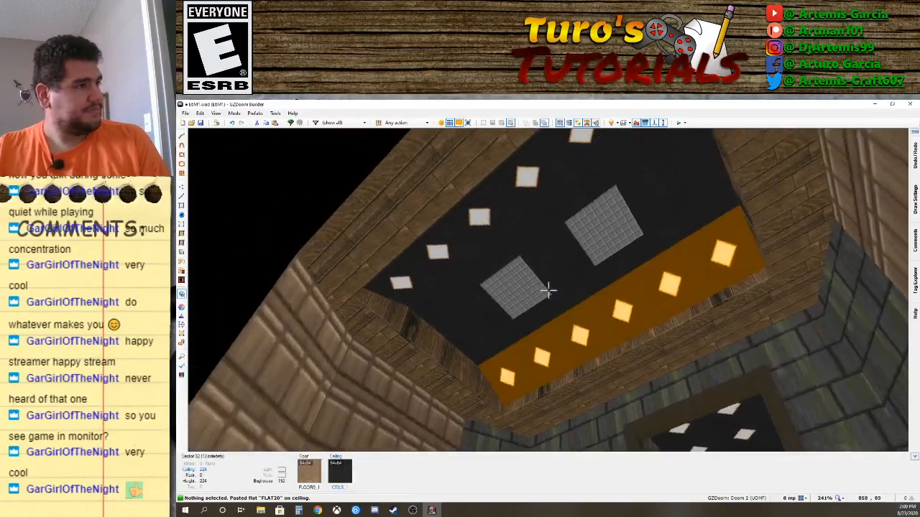
Select both square ceilings in the 3D view, lower them to a height of 160, and deselect them.
click(548, 290)
click(547, 289)
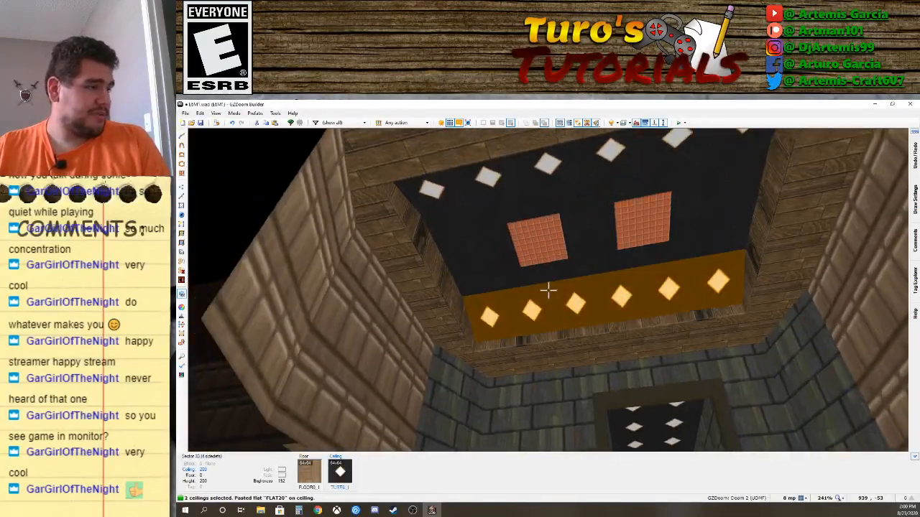
scroll(547, 290, down, 4)
scroll(547, 290, down, 1)
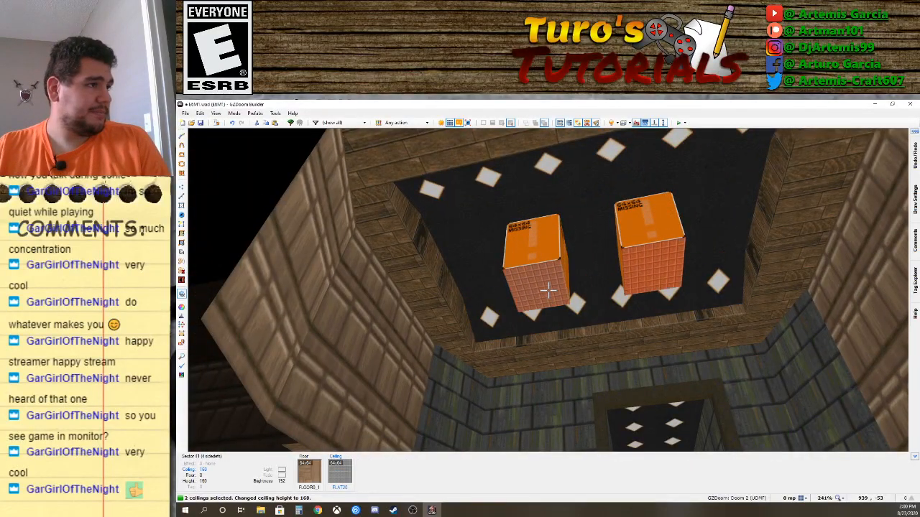
click(547, 290)
click(548, 290)
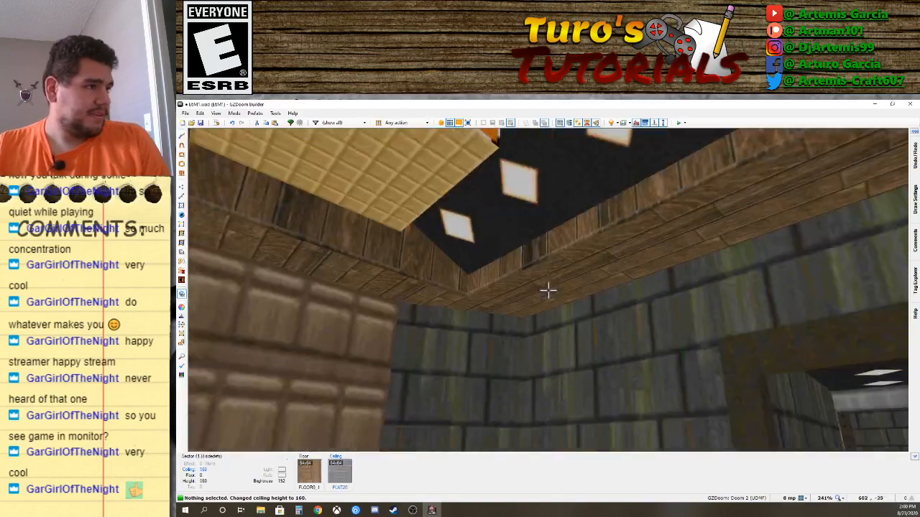
Apply the COMPSTA1 computer texture as the front upper texture on one missing side of the farther lowered ceiling block.
key(w)
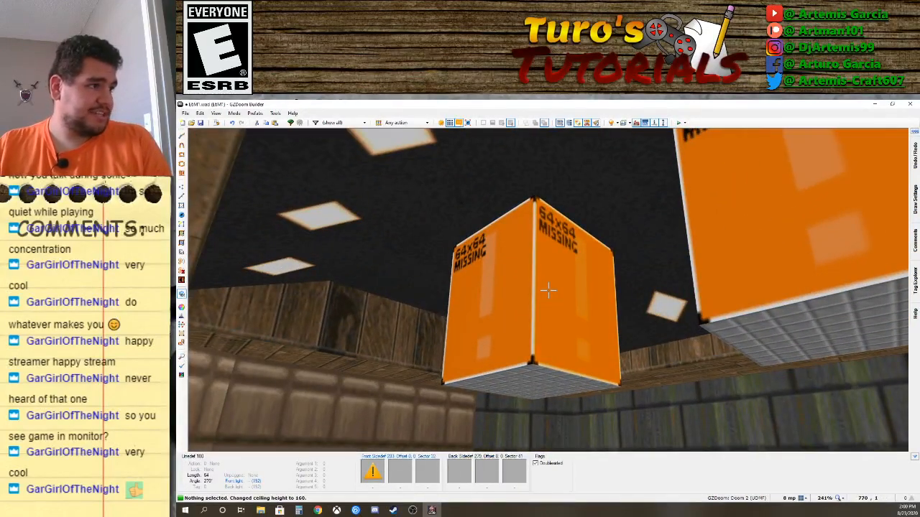
right_click(549, 289)
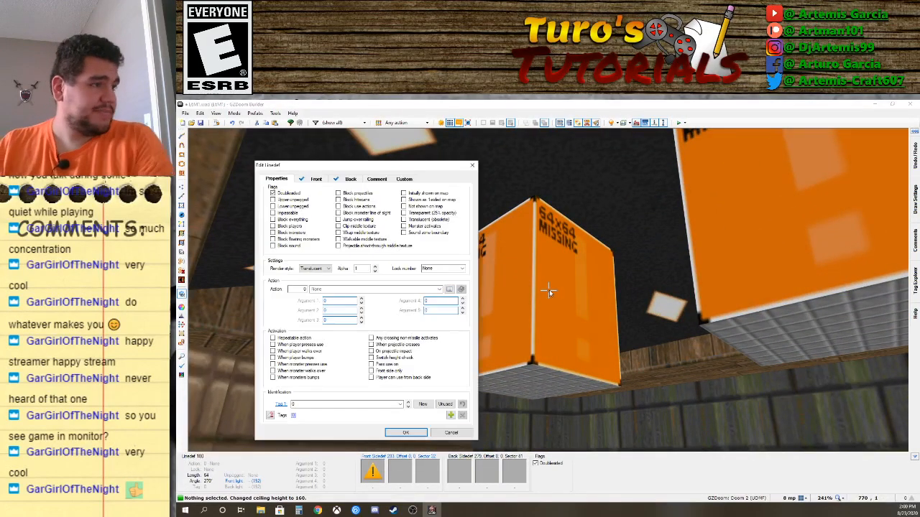
click(317, 179)
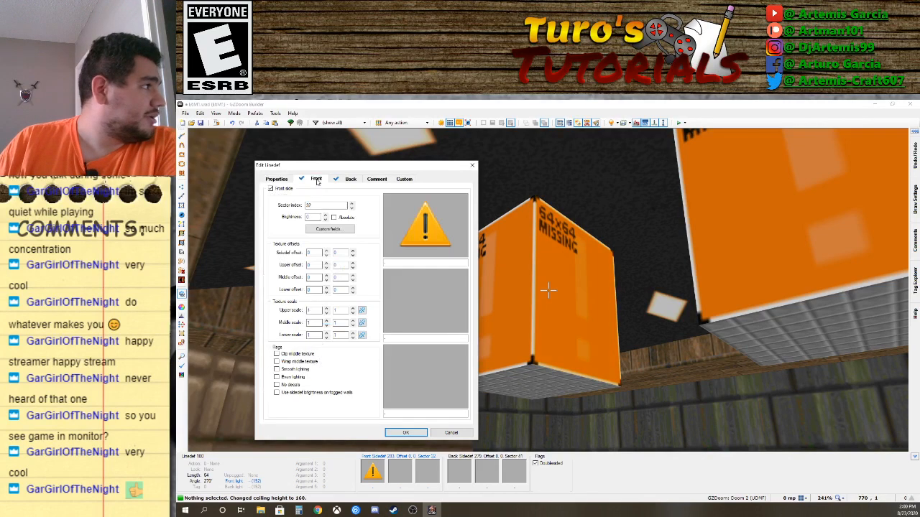
click(424, 237)
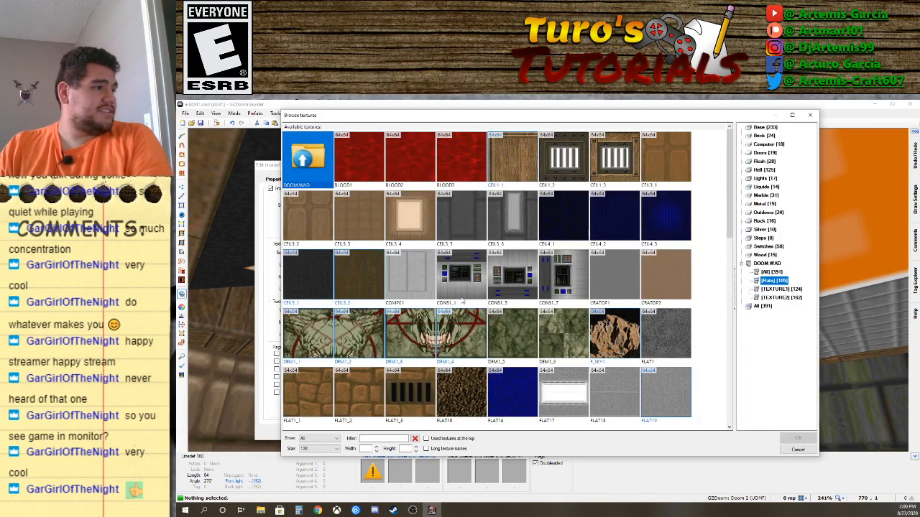
click(769, 146)
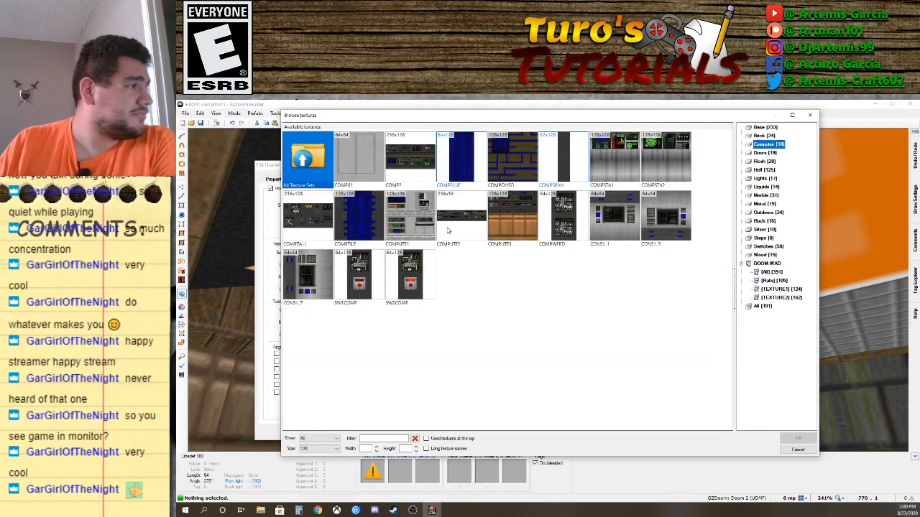
double_click(630, 155)
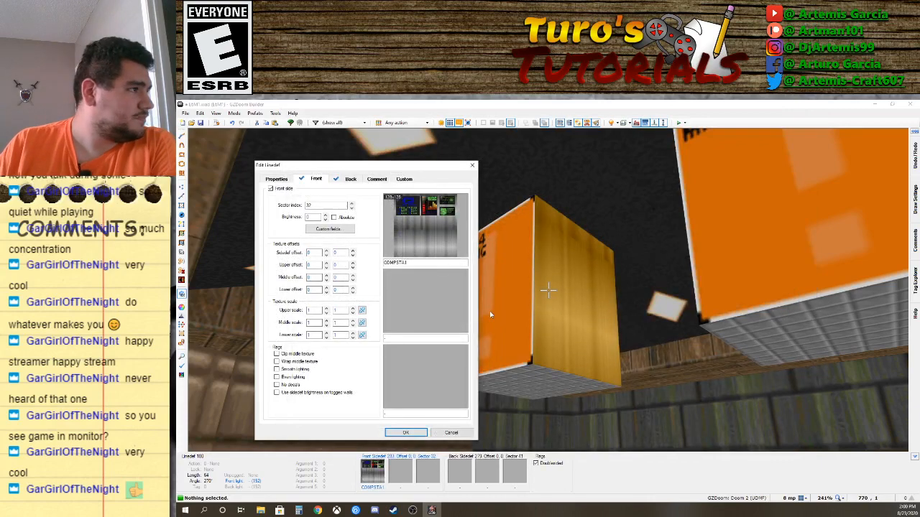
click(405, 432)
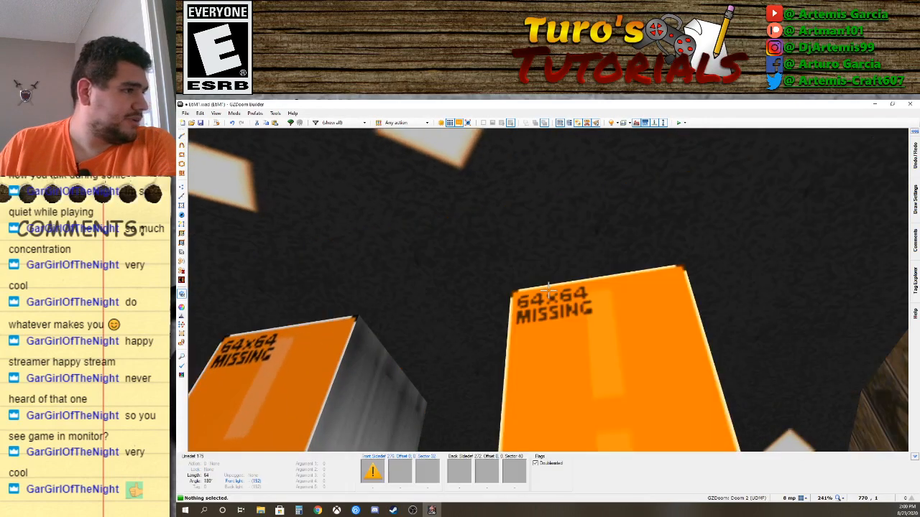
Select the COMPSTA1 side of the block and shift its texture offsets to -2, -72 to frame the screen.
click(548, 289)
key(Down)
key(Down)
key(Down)
key(Down)
key(Down)
key(Down)
key(Down)
key(Down)
key(Down)
key(Down)
key(Down)
key(Down)
key(Down)
key(Down)
key(Down)
key(Down)
key(Down)
key(Down)
key(Down)
key(Down)
key(Down)
key(Down)
key(Down)
key(Down)
key(Down)
key(Down)
key(Down)
key(Down)
key(Down)
key(Down)
key(Down)
key(Down)
key(Down)
key(Down)
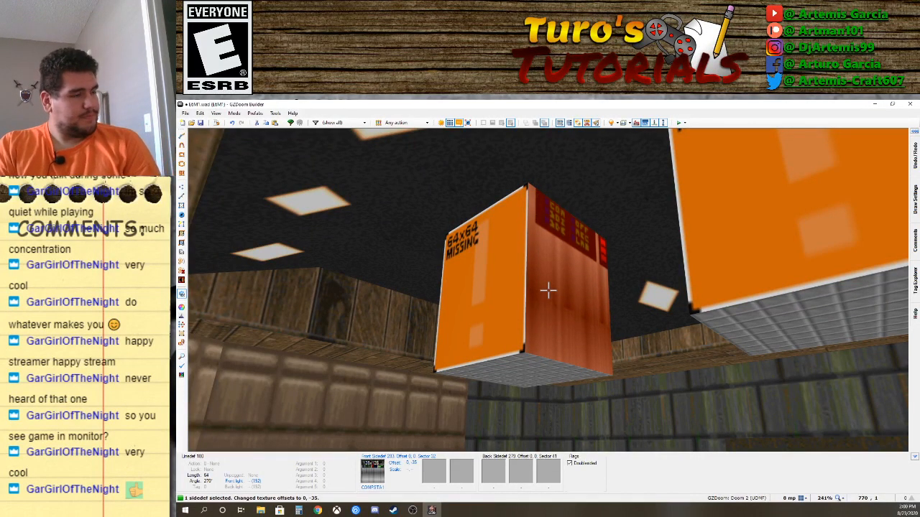
key(Down)
key(Down)
key(Down)
key(Down)
key(Down)
key(Down)
key(Down)
key(Down)
key(Down)
key(Down)
key(Down)
key(Down)
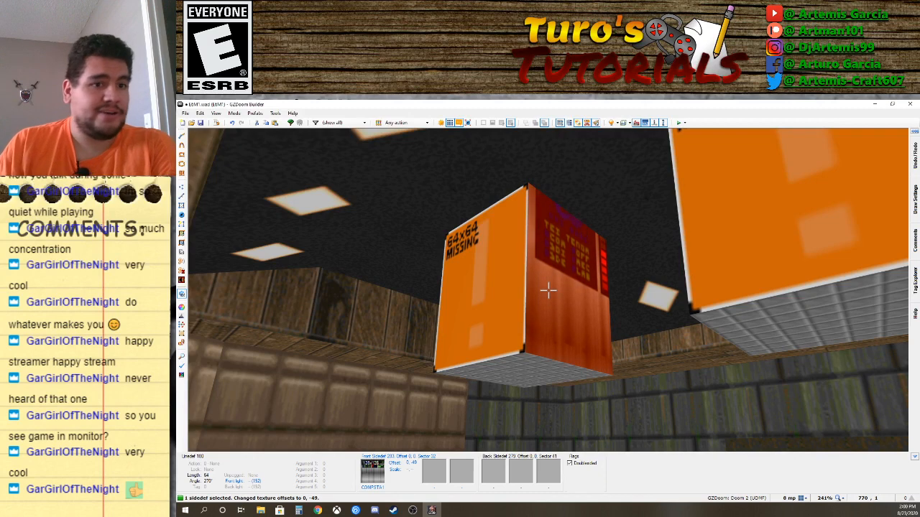
key(Down)
key(Down)
key(Down)
key(Down)
key(Down)
key(Down)
key(Down)
key(Down)
key(Down)
key(Down)
key(Down)
key(Down)
key(Down)
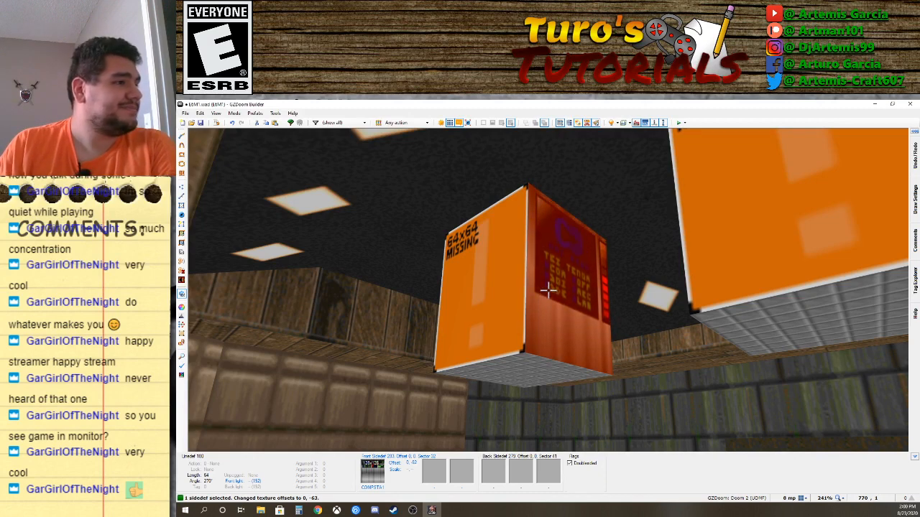
key(Down)
key(Down)
key(Down)
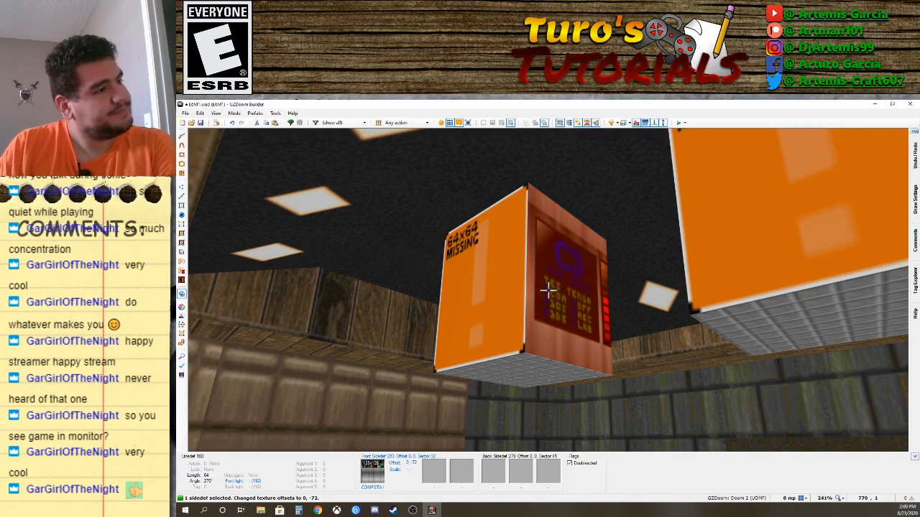
key(Right)
key(Right)
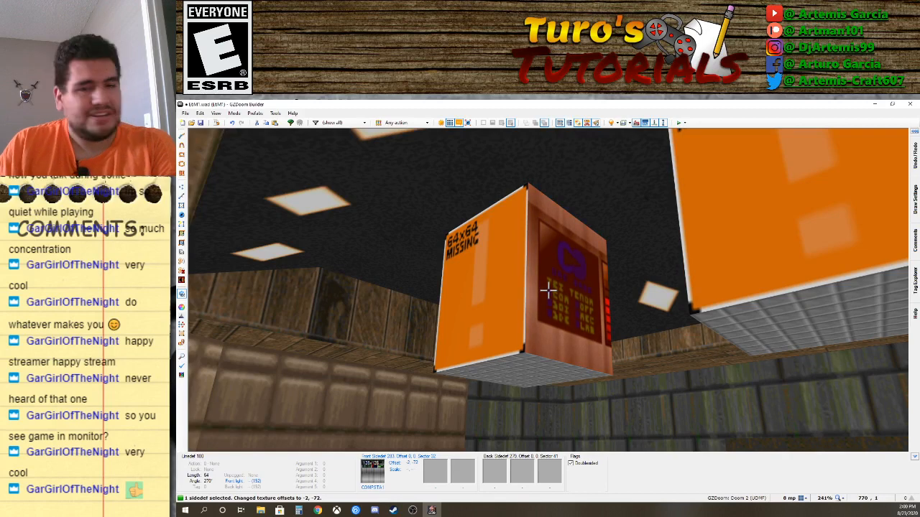
Open the selected side's front upper texture selection and look through the Base texture set for a better screen texture.
right_click(548, 290)
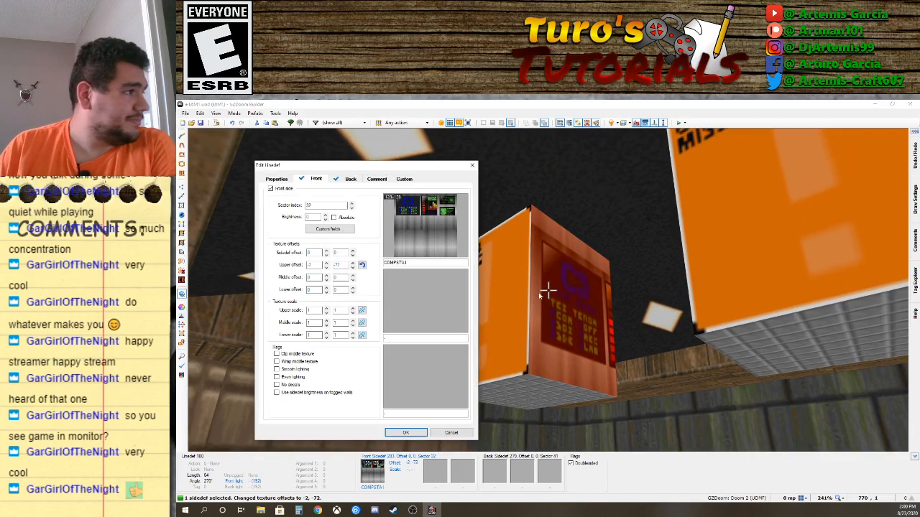
click(437, 240)
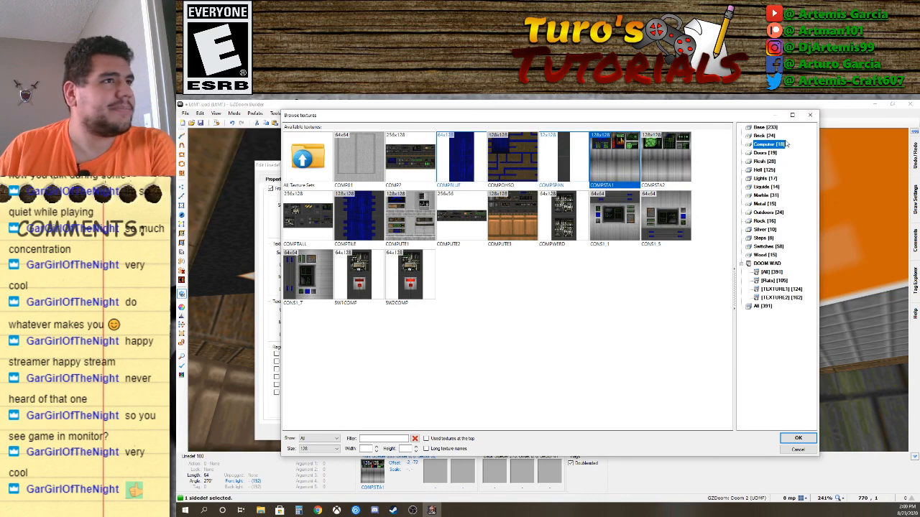
click(765, 127)
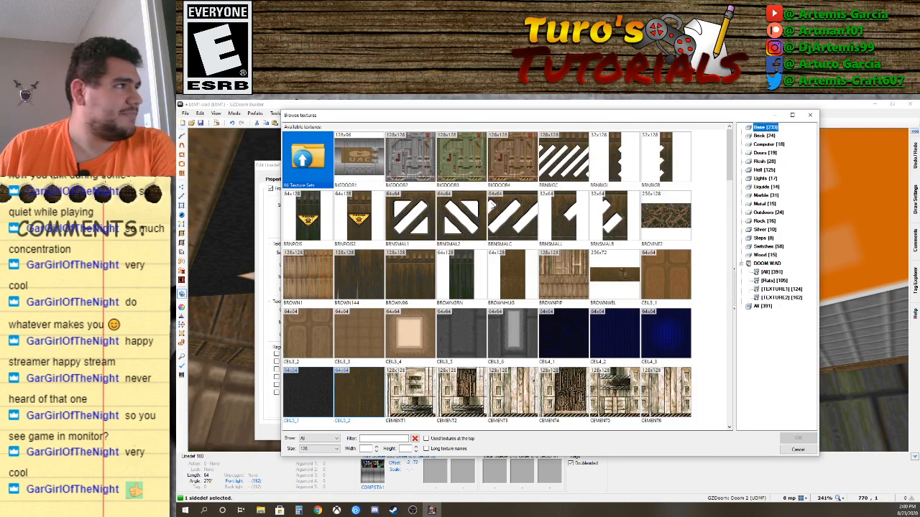
scroll(489, 263, down, 3)
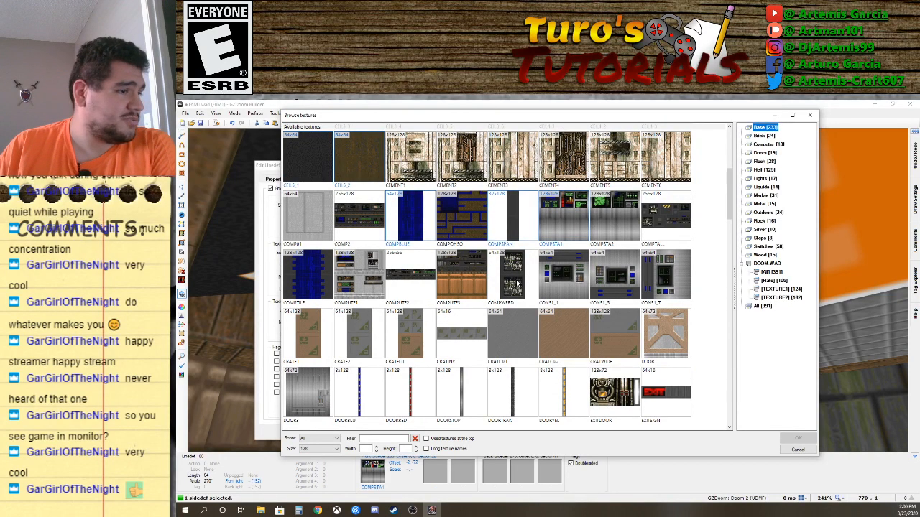
scroll(516, 283, down, 4)
scroll(497, 344, down, 15)
scroll(496, 345, down, 1)
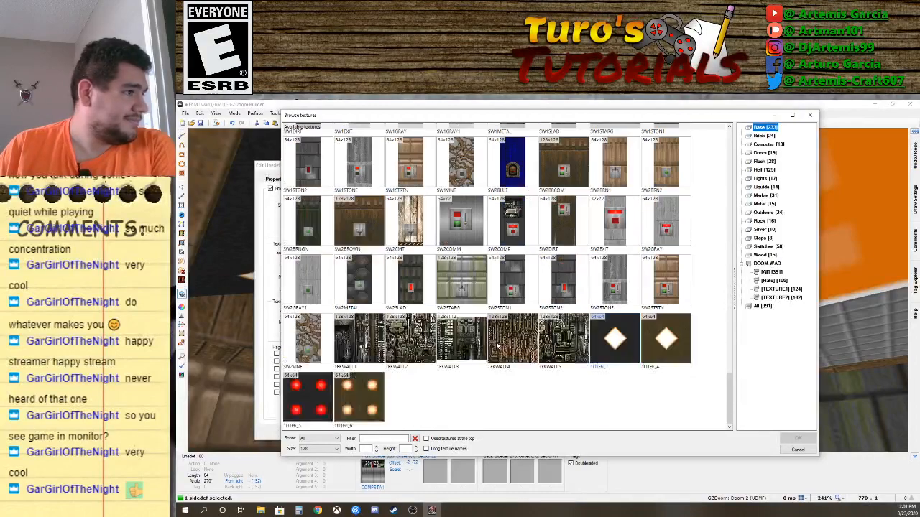
scroll(471, 323, up, 15)
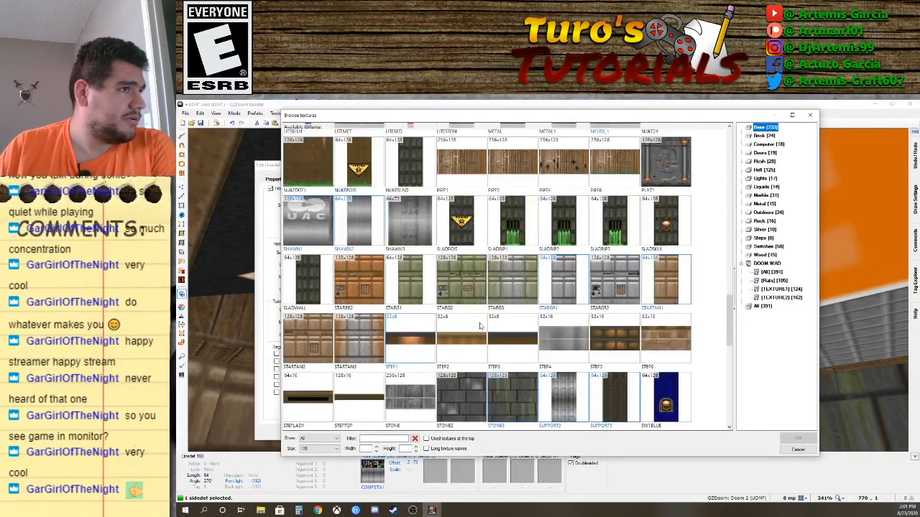
scroll(481, 331, up, 10)
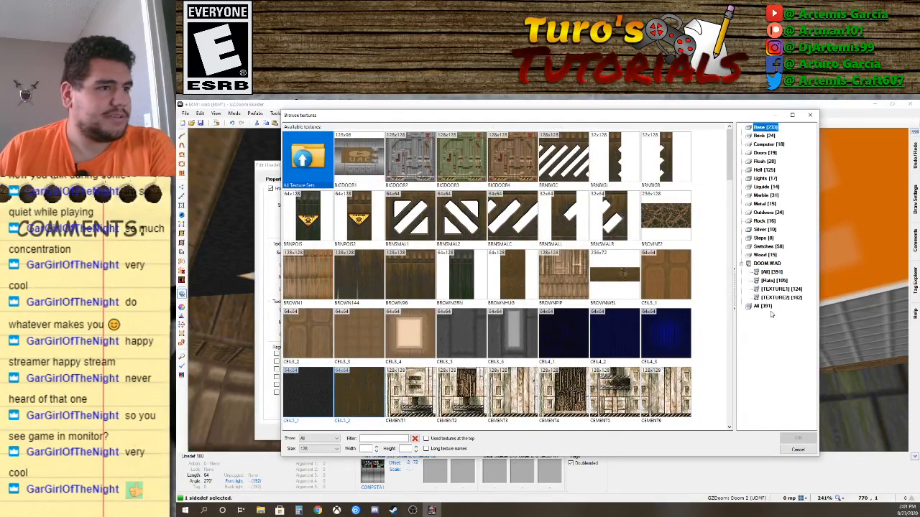
Find PLANET1 among all the DOOM.WAD textures and apply it as the selected side's front upper texture.
click(767, 273)
scroll(540, 287, down, 5)
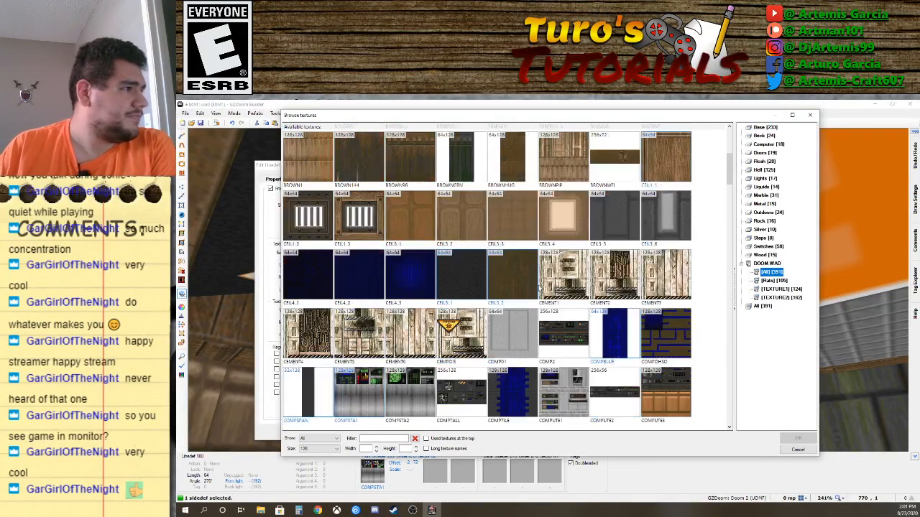
scroll(540, 287, down, 1)
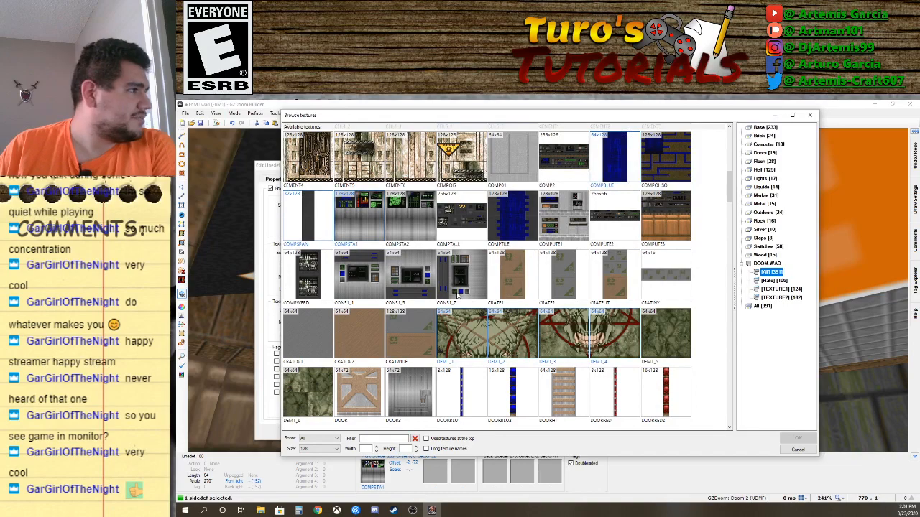
scroll(460, 291, down, 15)
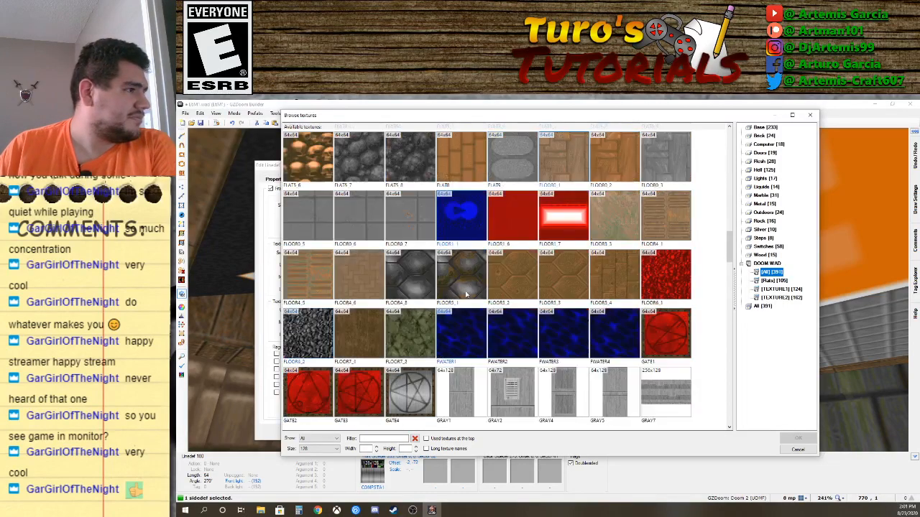
scroll(466, 293, up, 8)
scroll(484, 301, up, 5)
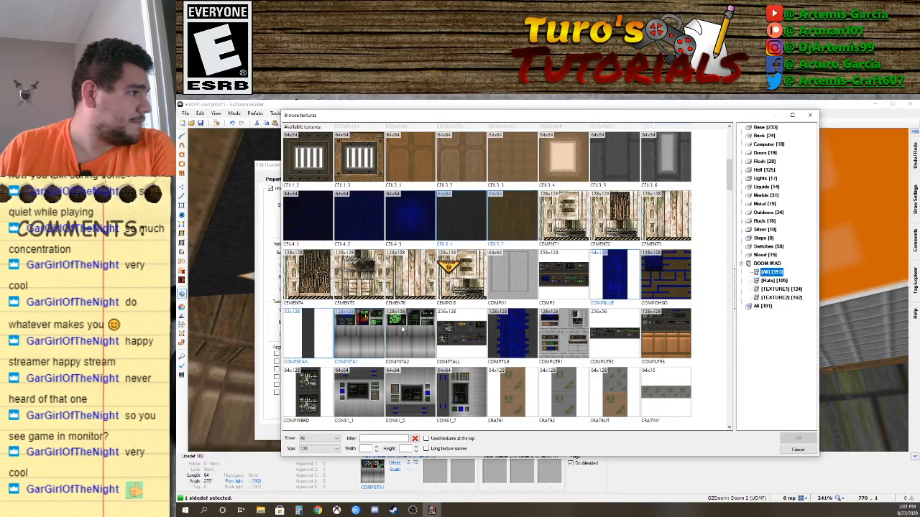
scroll(535, 320, down, 1)
scroll(490, 323, up, 6)
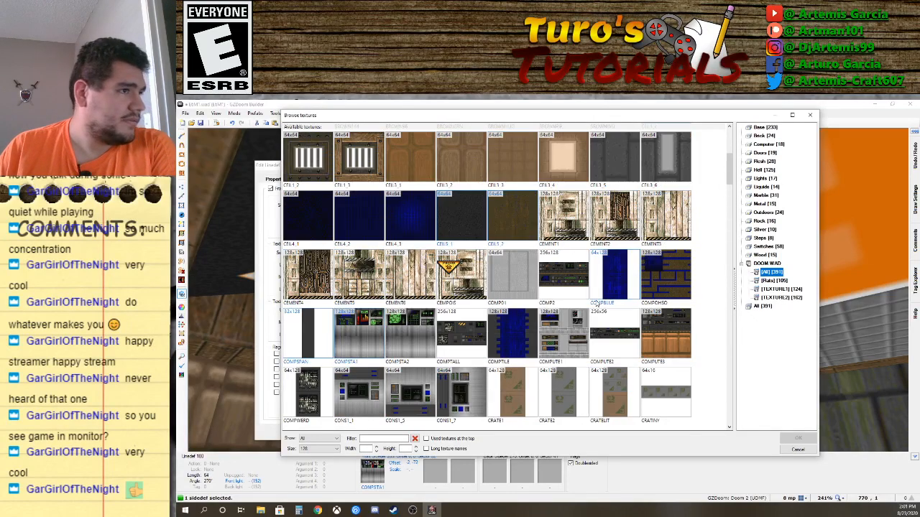
scroll(597, 305, down, 20)
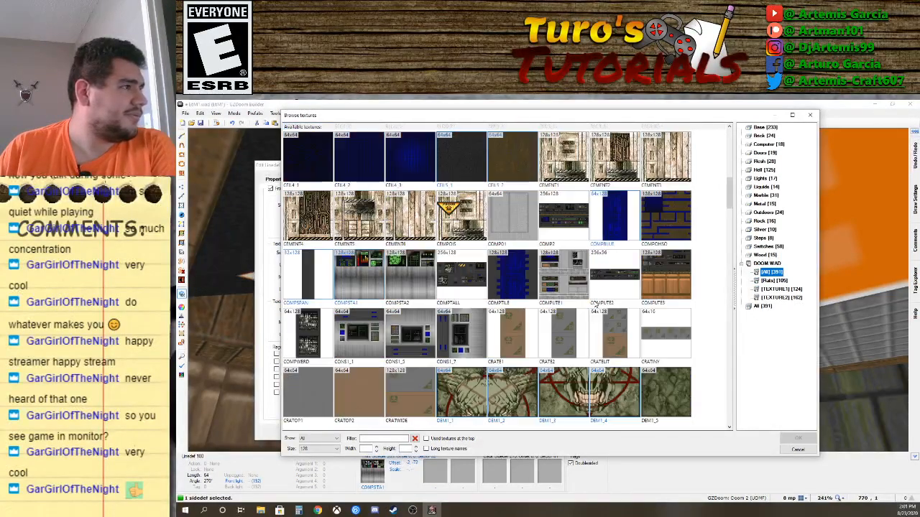
scroll(590, 310, down, 9)
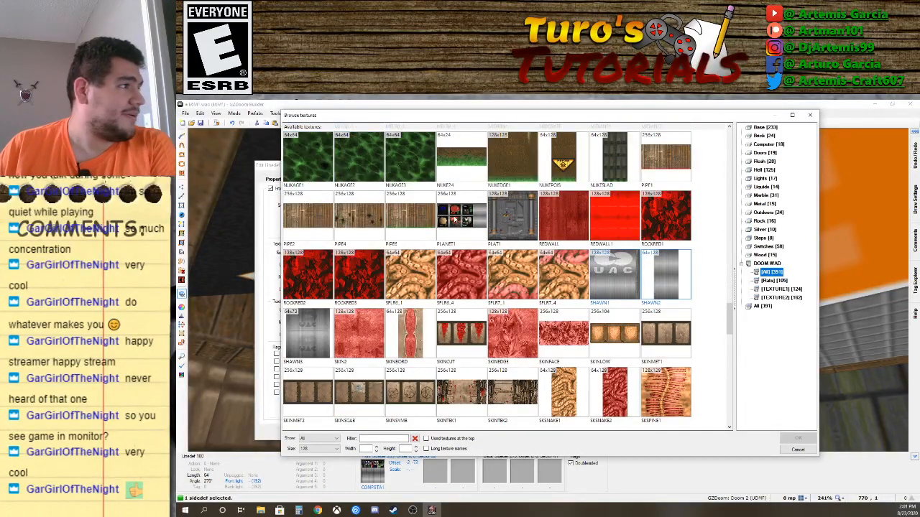
double_click(464, 225)
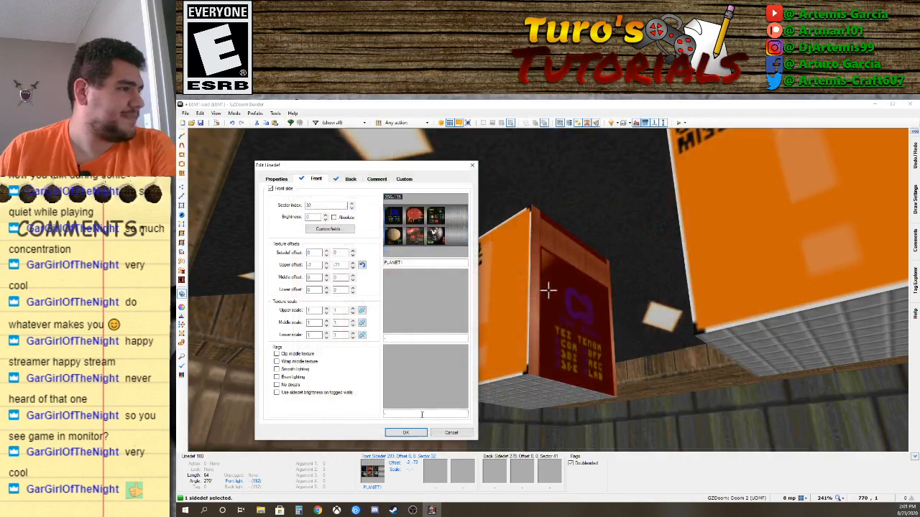
click(413, 435)
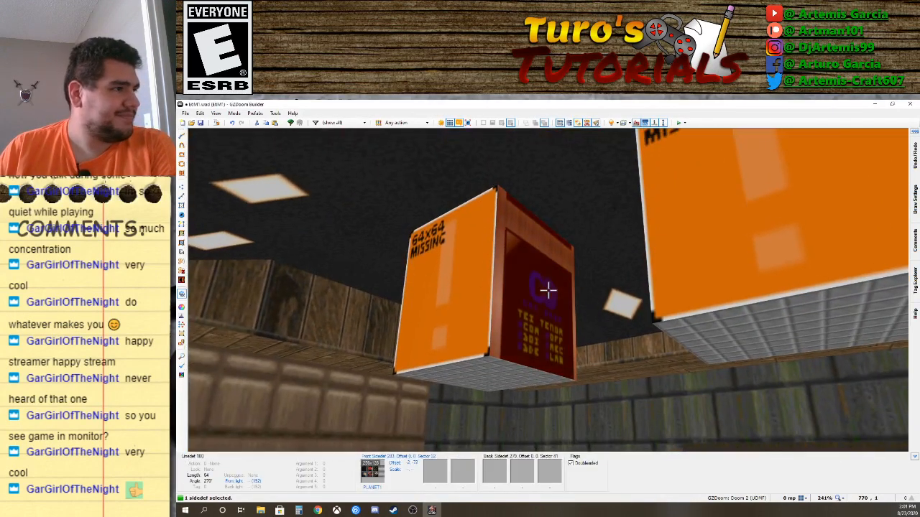
Shift the PLANET1 texture to offsets -1, 0 so the planet screen is framed on the block's side.
key(Down)
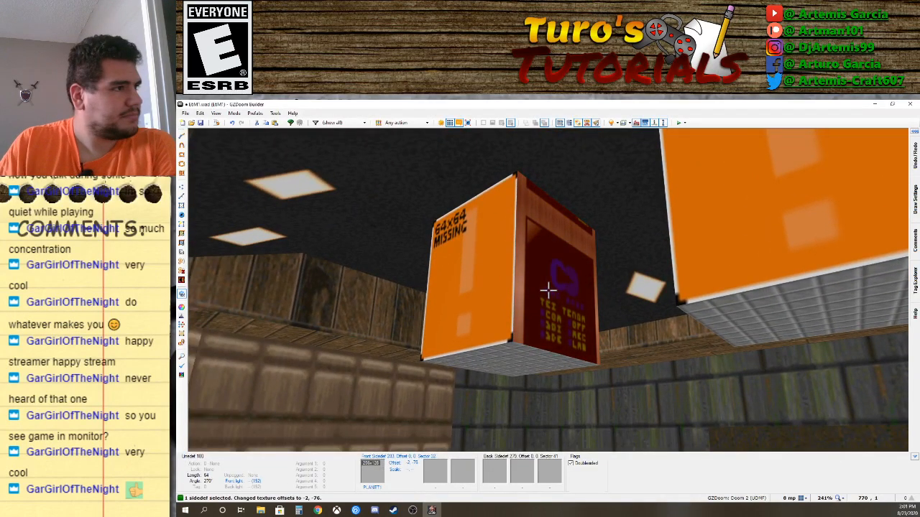
key(Down)
key(Down)
key(Down)
key(Down)
key(Down)
key(Down)
key(Down)
key(Down)
key(Down)
key(Down)
key(Down)
key(Down)
key(Down)
key(Down)
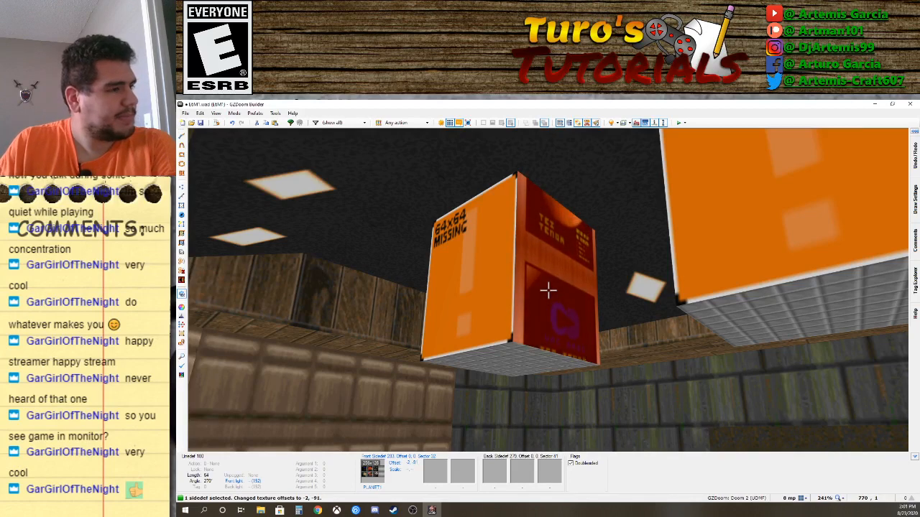
key(Down)
key(Down)
key(Down)
key(Down)
key(Down)
key(Down)
key(Down)
key(Down)
key(Down)
key(Down)
key(Down)
key(Down)
key(Down)
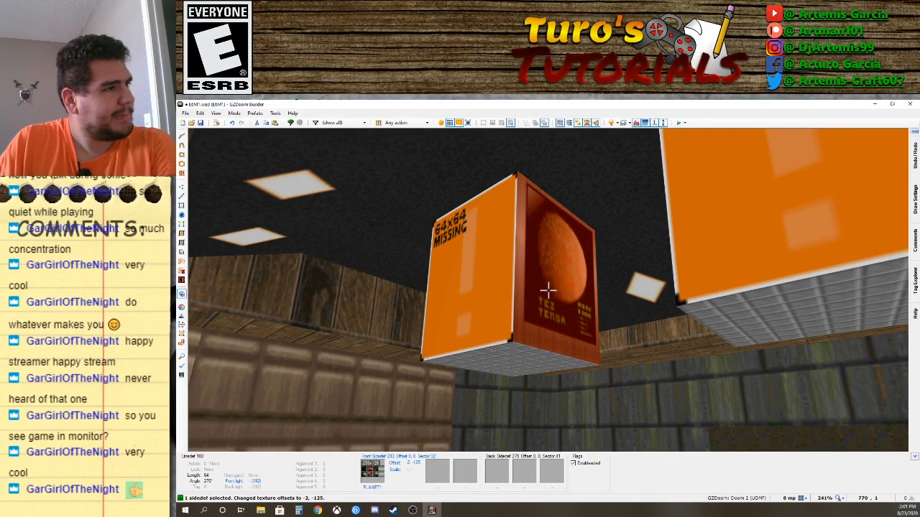
key(Down)
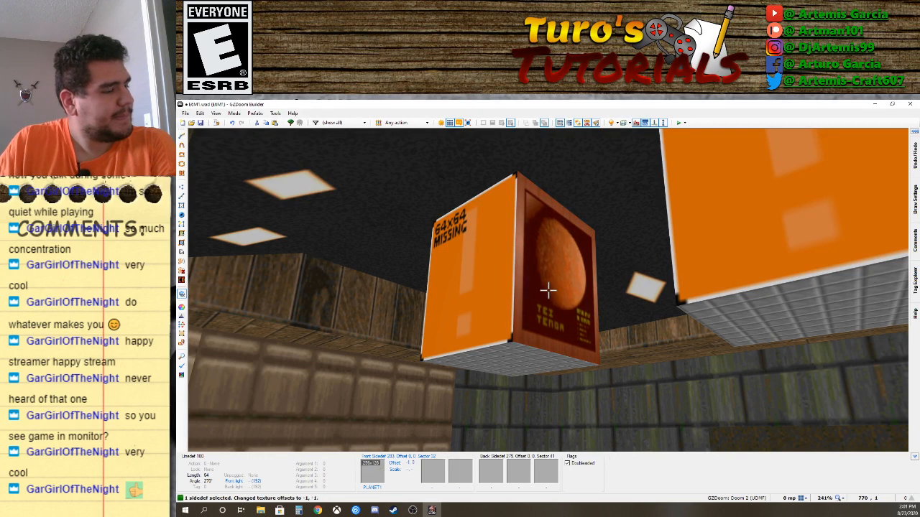
key(Up)
key(Right)
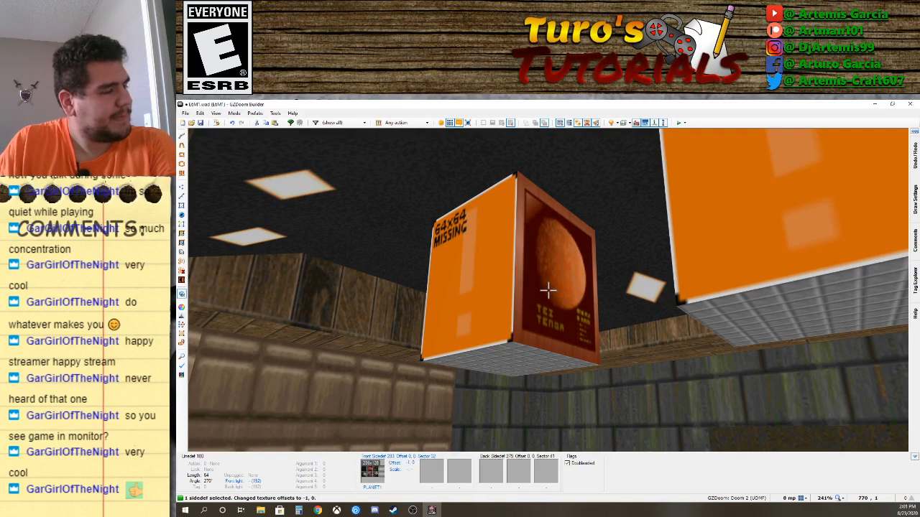
Copy the PLANET1 texture from the finished block side and clear the selection.
key(f)
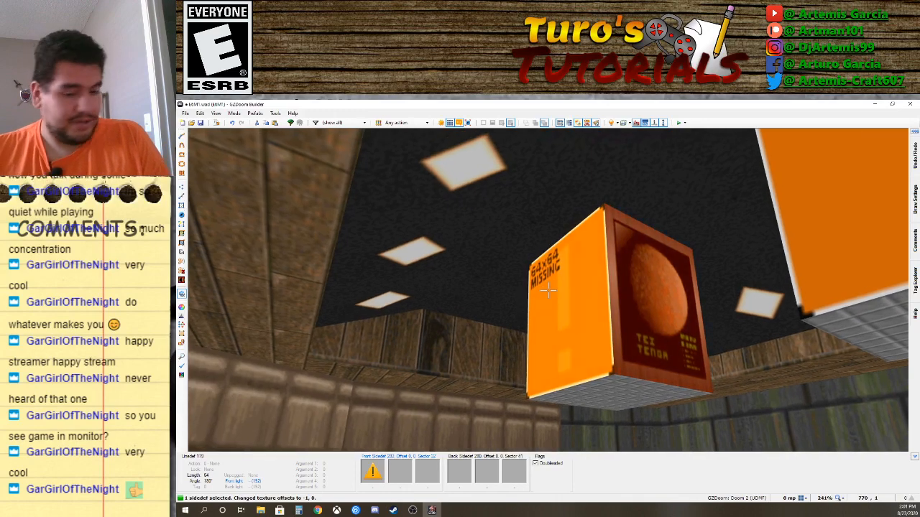
key(e)
key(e)
key(d)
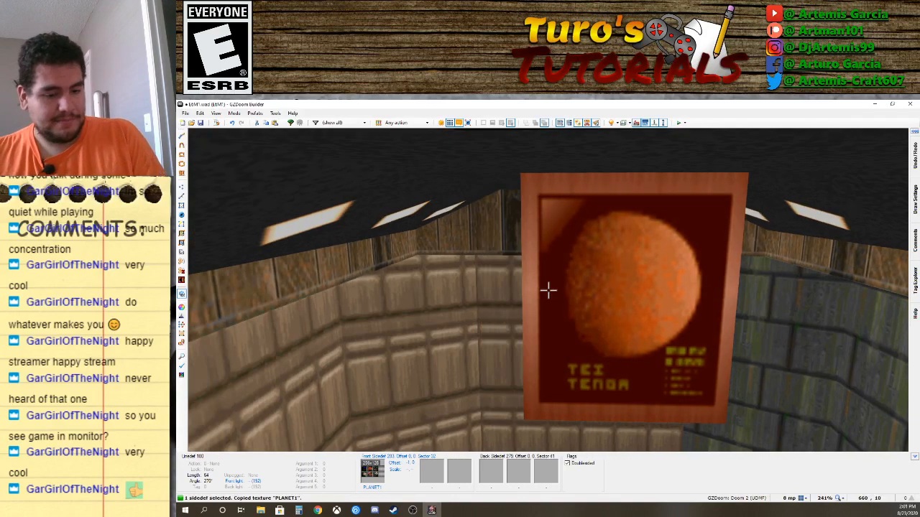
key(s)
click(549, 291)
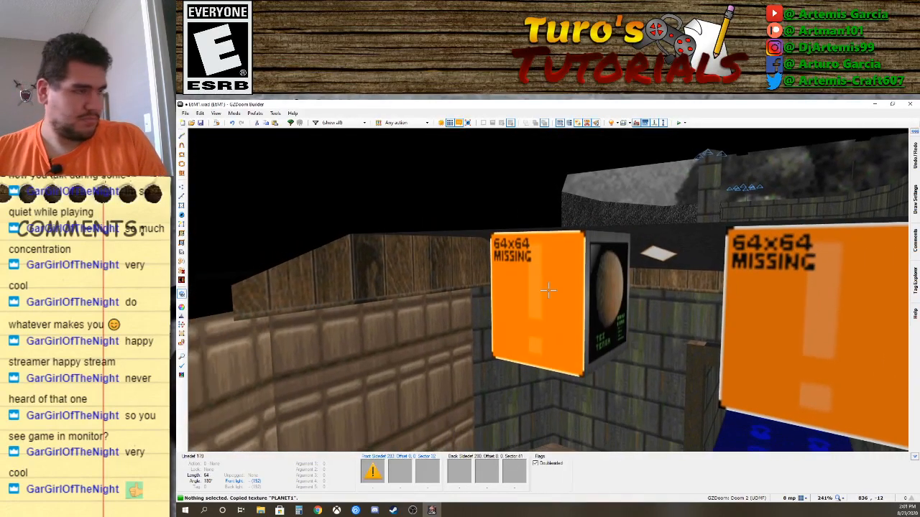
Paste the PLANET1 texture onto the remaining missing-texture sides of both lowered ceiling blocks.
key(ctrl+v)
key(d)
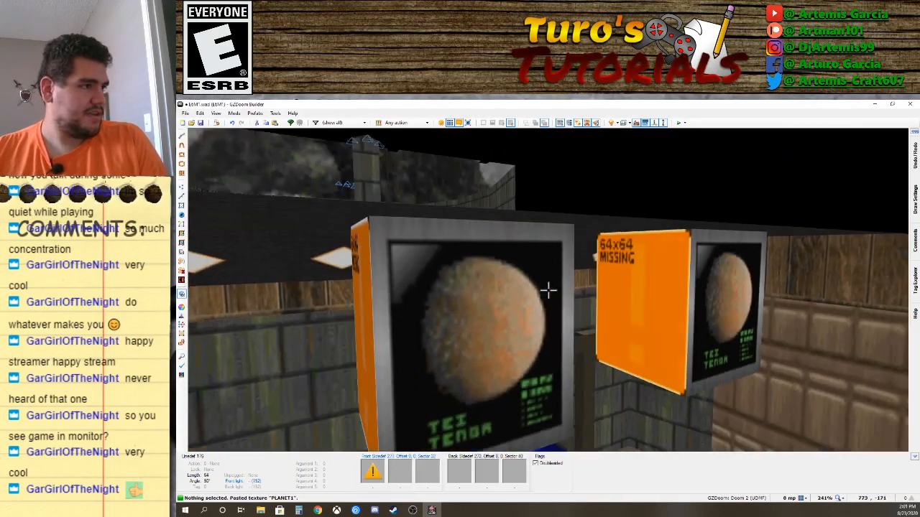
key(ctrl+v)
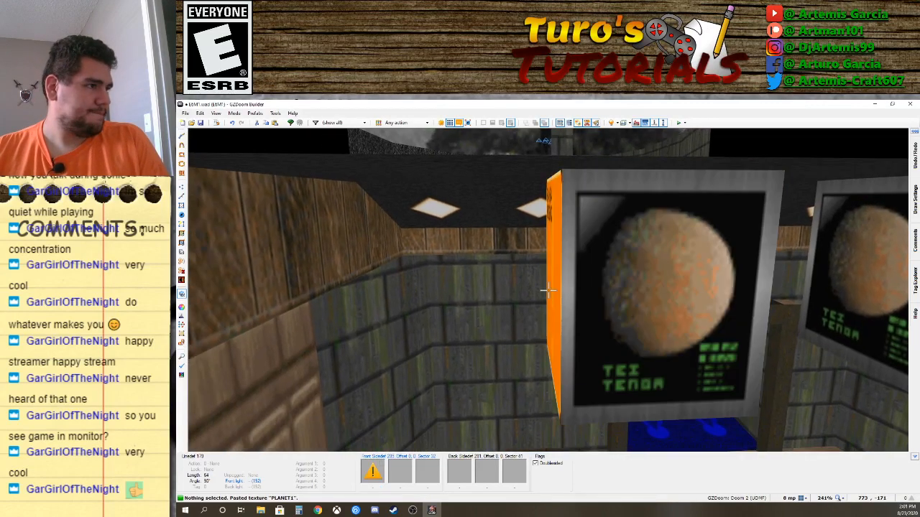
key(ctrl+v)
key(s)
key(ctrl+v)
key(ctrl+v)
key(e)
key(s)
key(f)
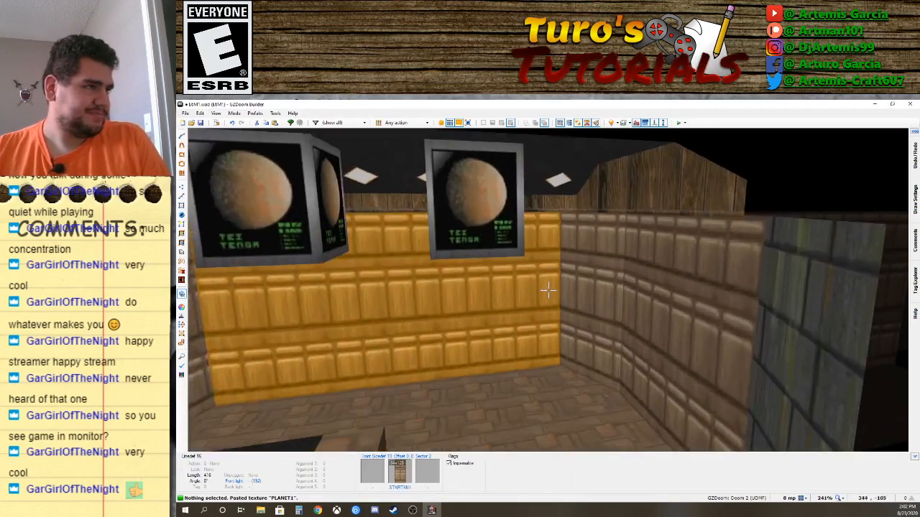
key(s)
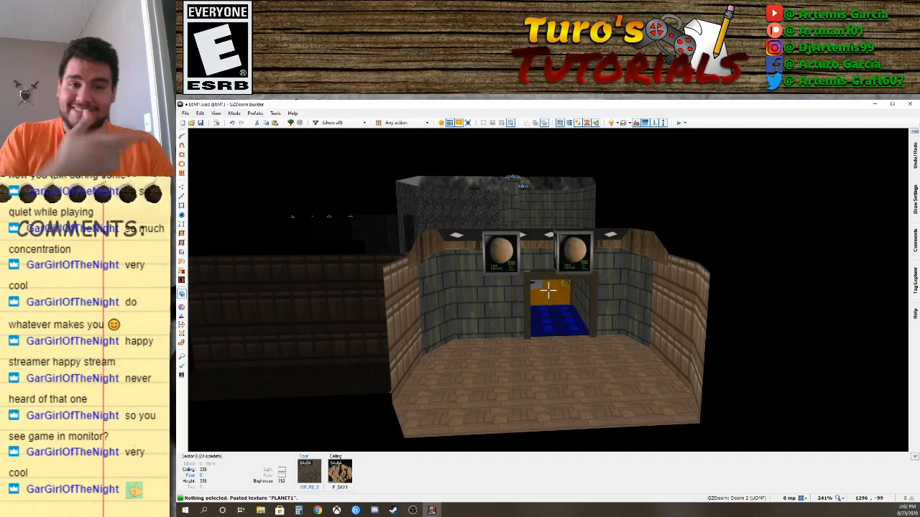
key(w)
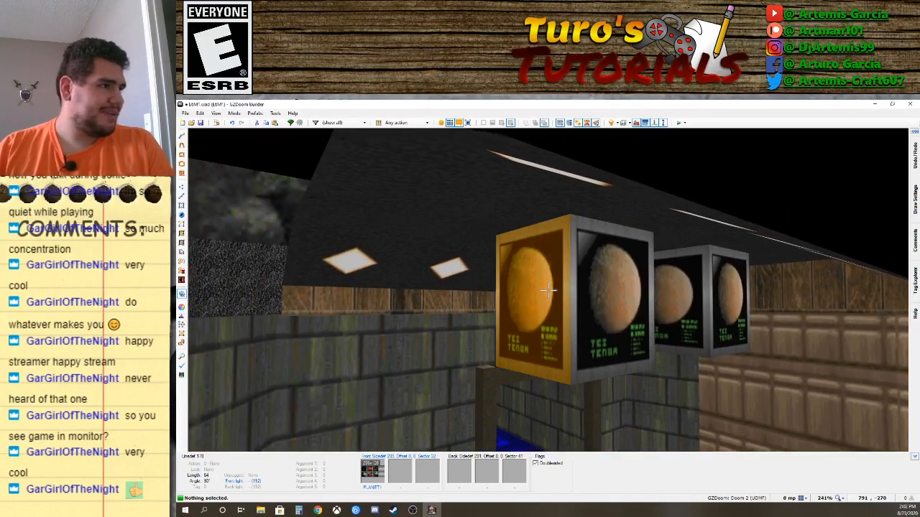
Select the inward- and outward-facing sides of both blocks, shift their PLANET1 offset to -63, 0 for plain metal, and clear the selection.
click(547, 290)
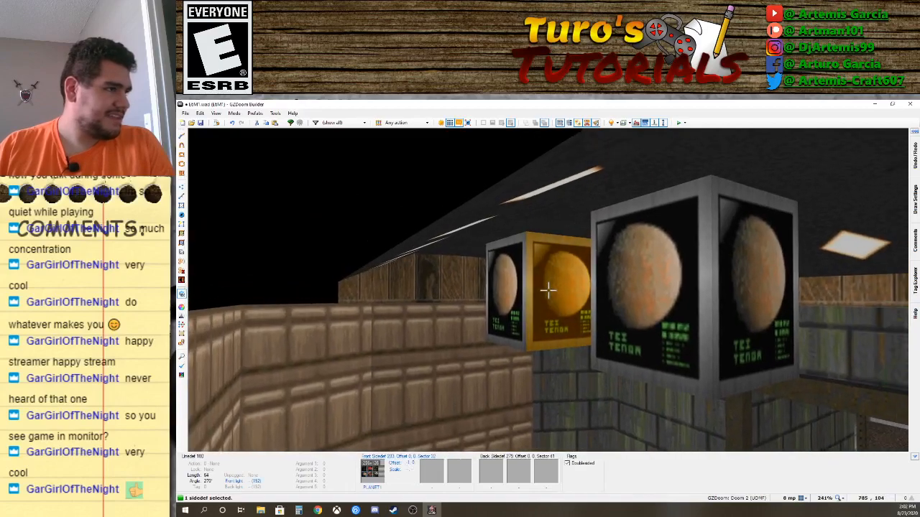
click(547, 290)
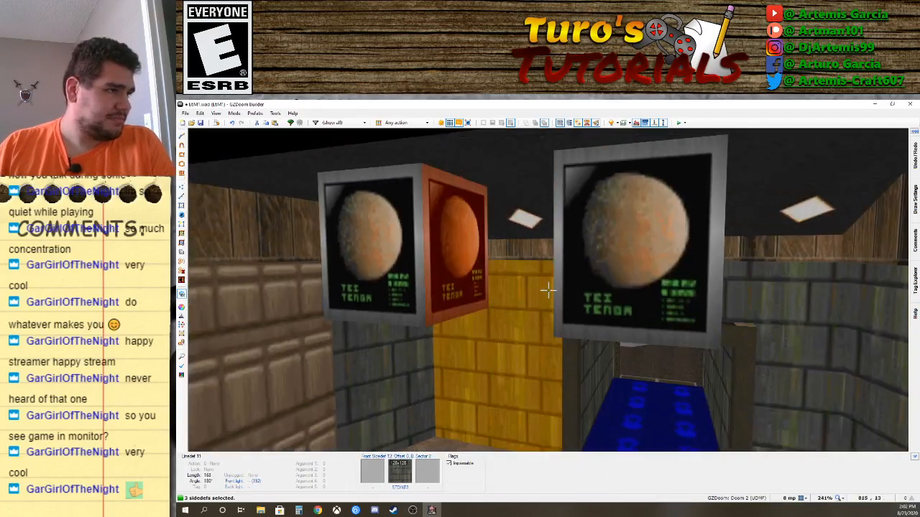
click(548, 290)
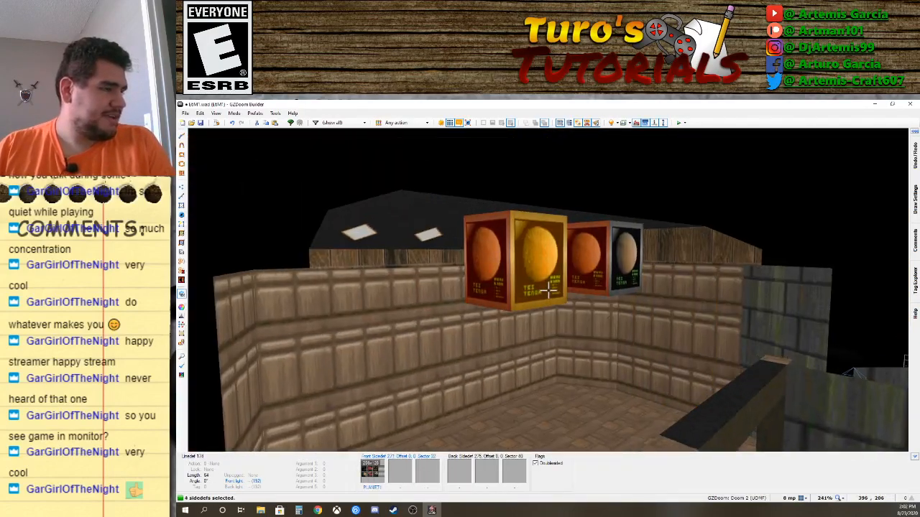
click(548, 290)
key(w)
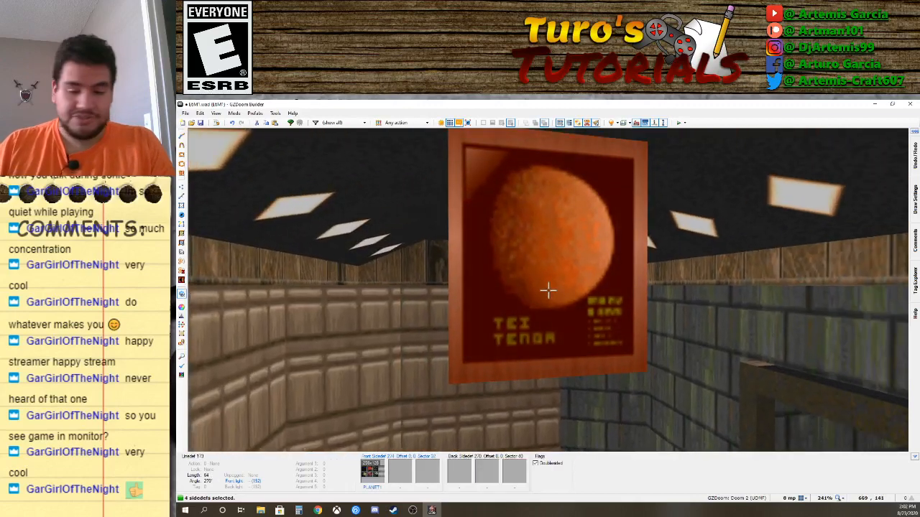
key(Right)
key(Right)
key(Right)
key(Right)
key(Right)
key(Right)
key(Right)
key(Right)
key(Right)
key(Right)
key(Right)
key(Right)
key(Right)
key(Right)
key(Right)
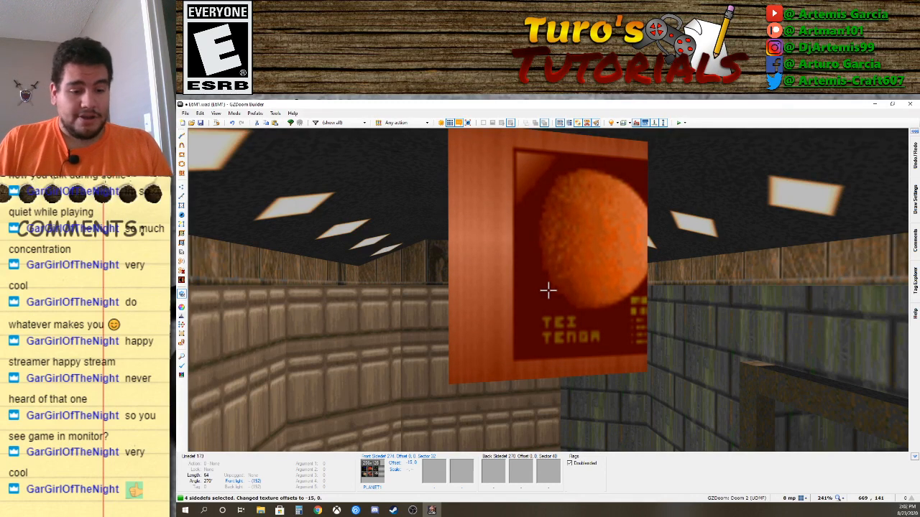
key(Right)
key(Right)
key(Right)
key(Right)
key(Right)
key(Right)
key(Right)
key(Right)
key(Right)
key(Right)
key(Right)
key(Right)
key(Right)
key(Right)
key(Right)
key(Right)
key(Right)
key(Right)
key(Right)
key(Right)
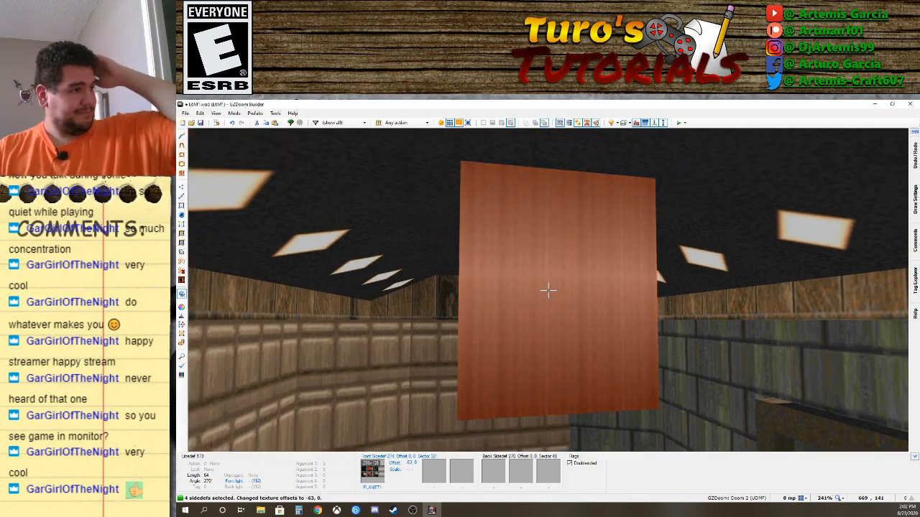
key(s)
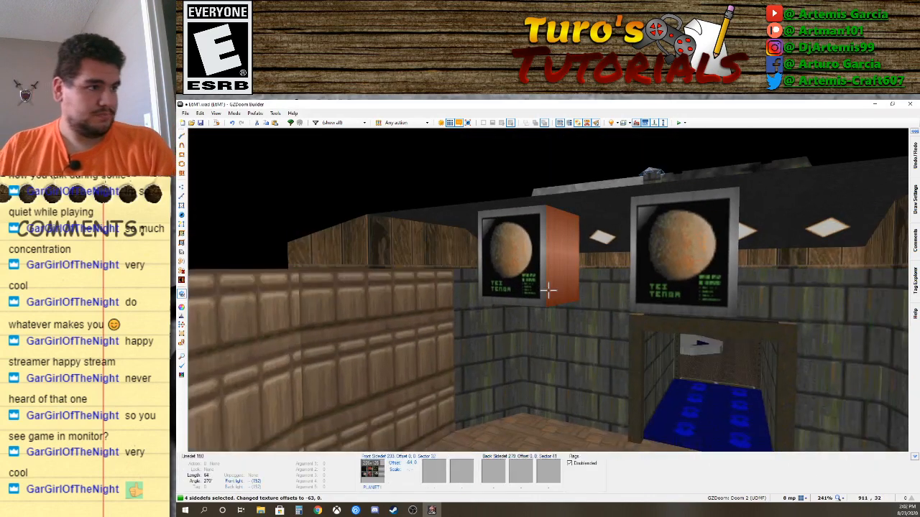
key(f)
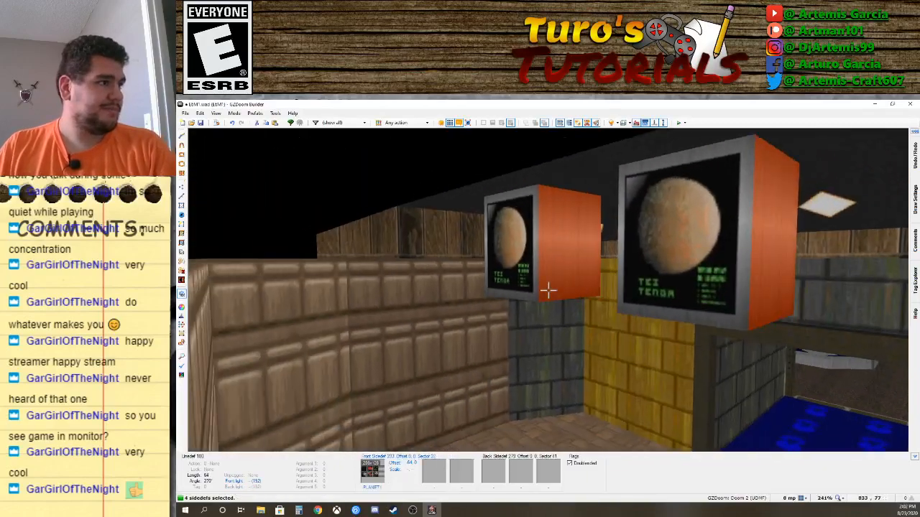
key(s)
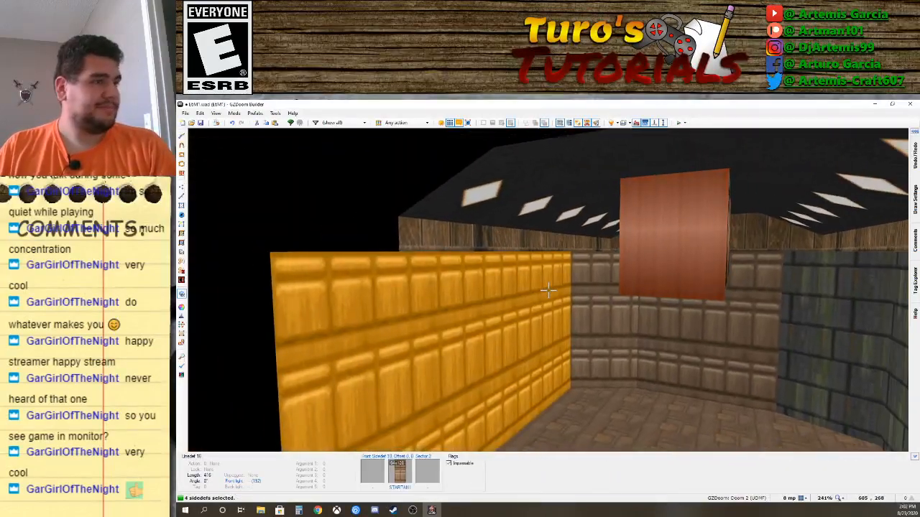
key(q)
key(q)
key(e)
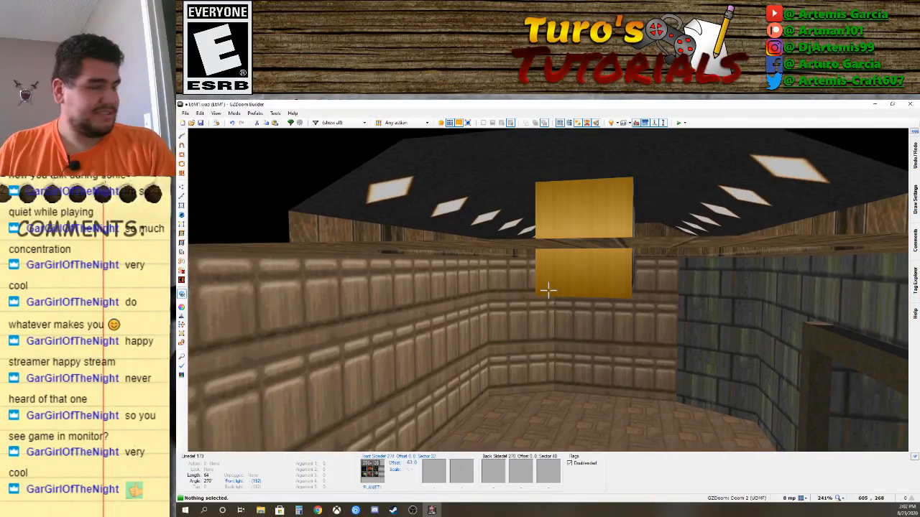
Shift the PLANET1 texture on one block's doorway-facing side to offsets -128, 0 for the Earth screen, and deselect it.
key(e)
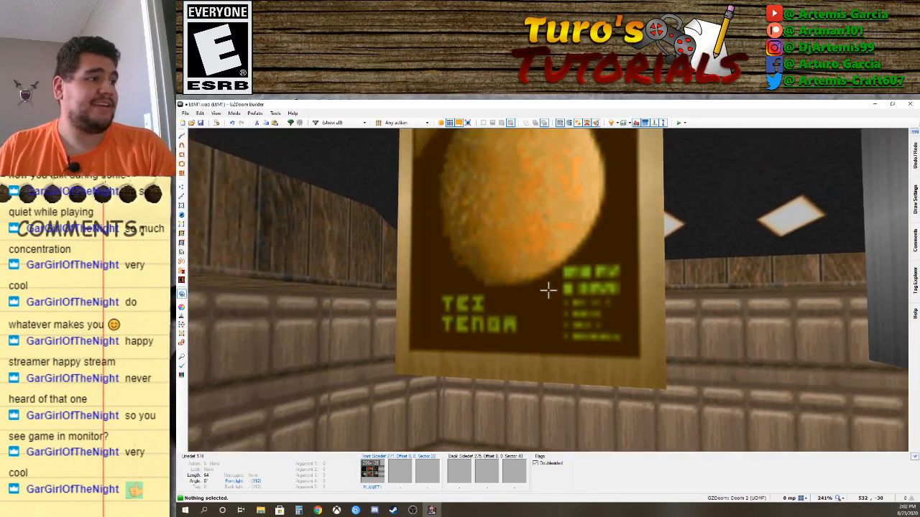
key(d)
key(s)
click(548, 290)
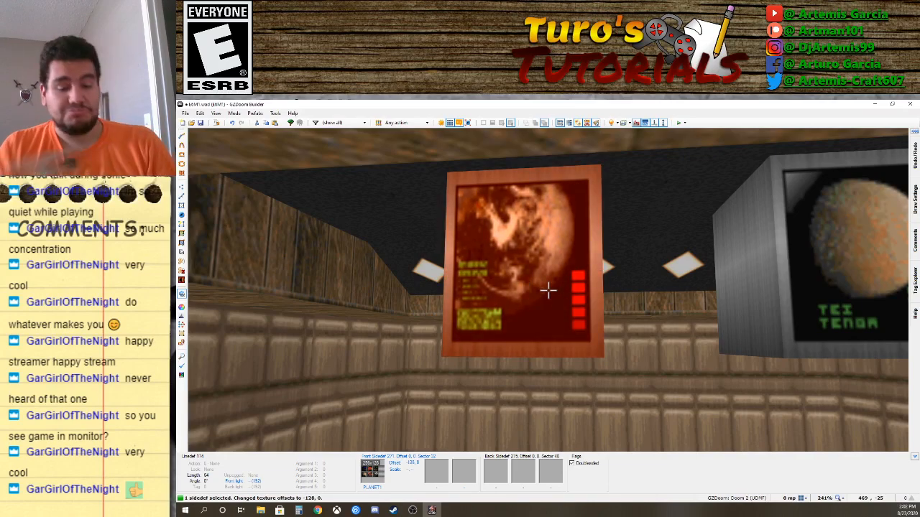
key(d)
click(548, 290)
key(f)
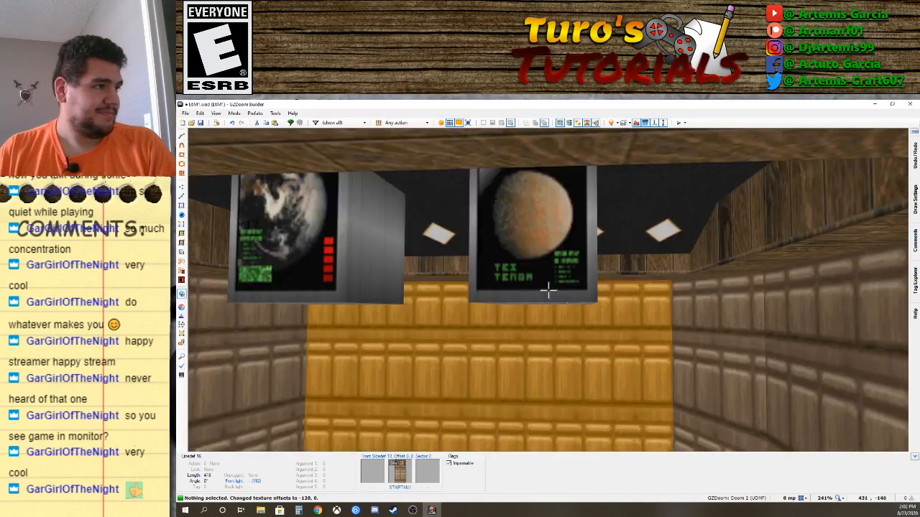
Shift the PLANET1 texture on the other block's side facing away from the doorway to offsets 64, 0 for the red nebula screen.
key(f)
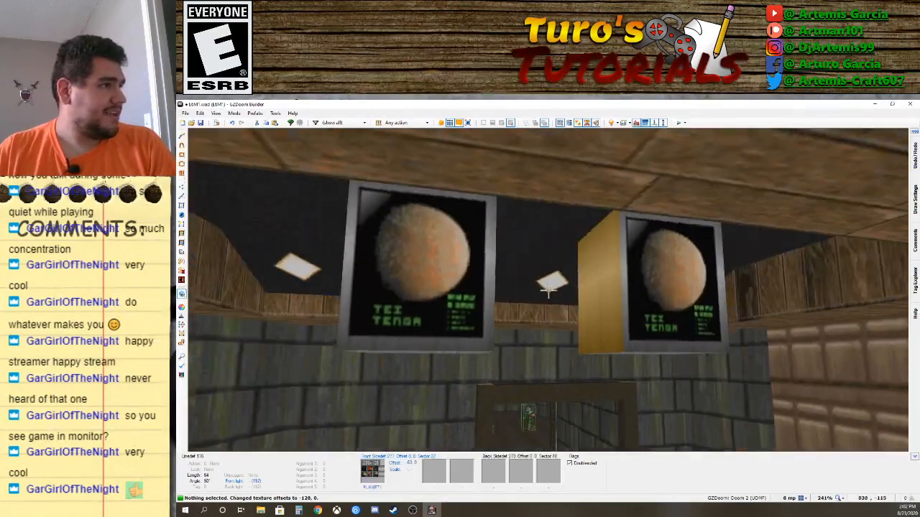
key(s)
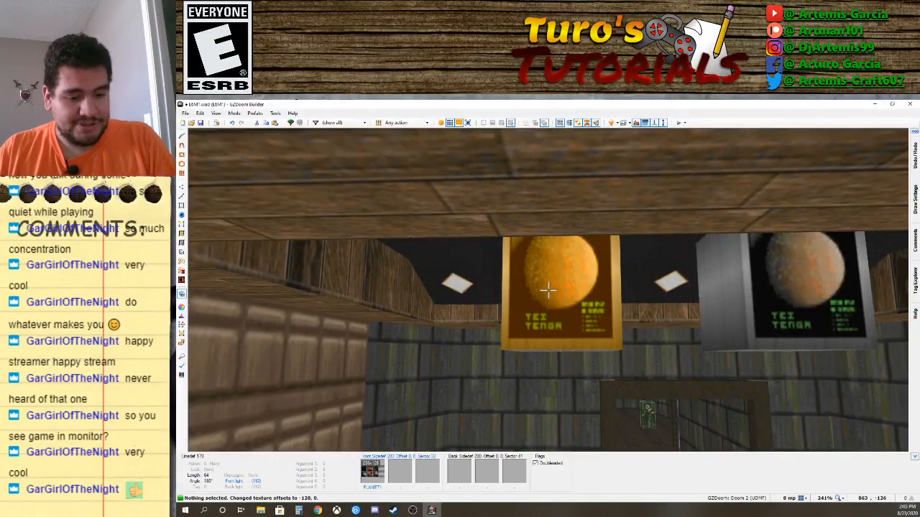
key(Right)
key(Left)
key(Left)
key(Left)
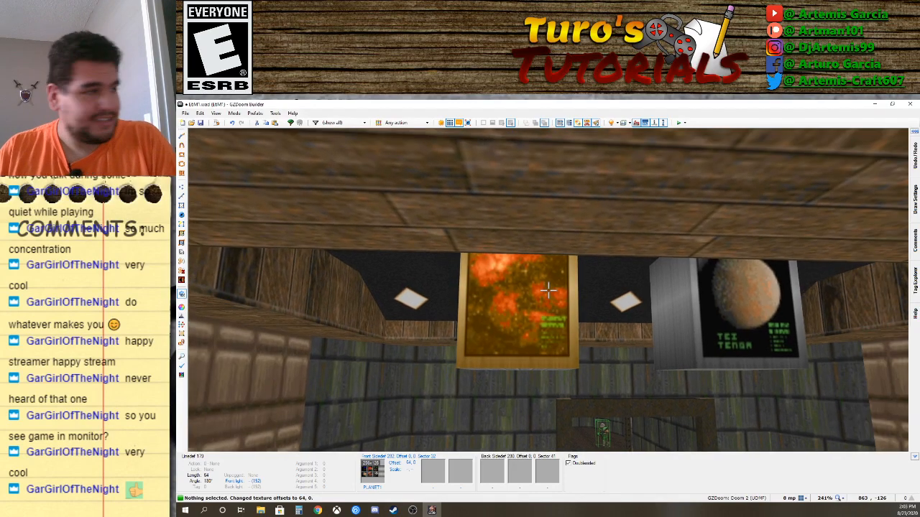
Shift the PLANET1 texture on the neighbouring block's side facing away from the doorway to offsets 128, 0 for the Earth screen.
key(s)
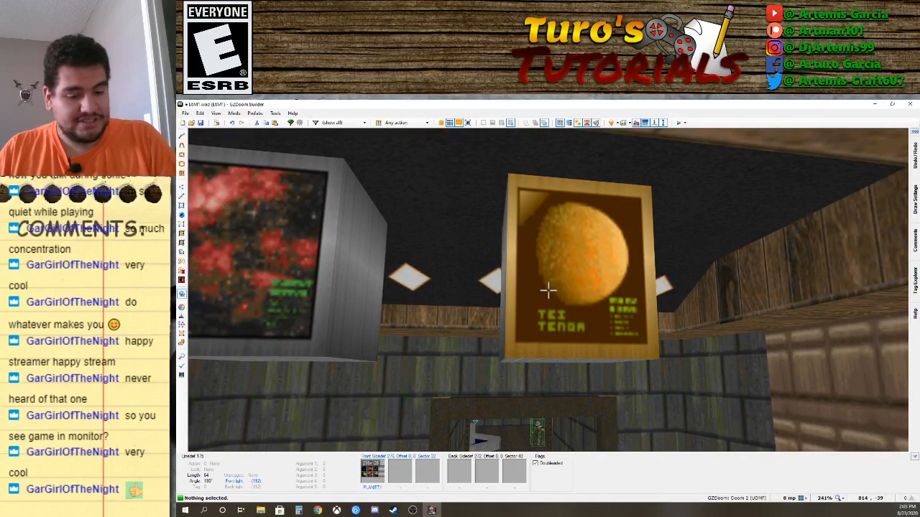
key(shift+Left)
key(shift+Left)
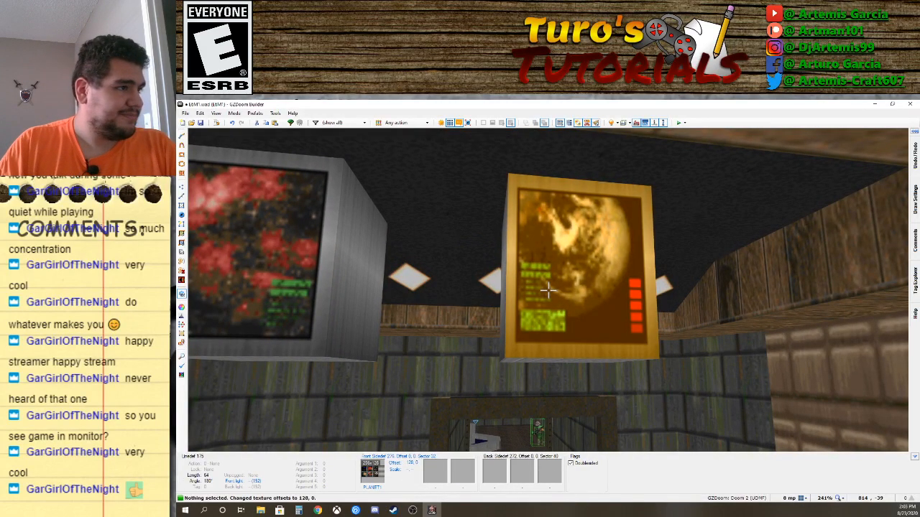
key(s)
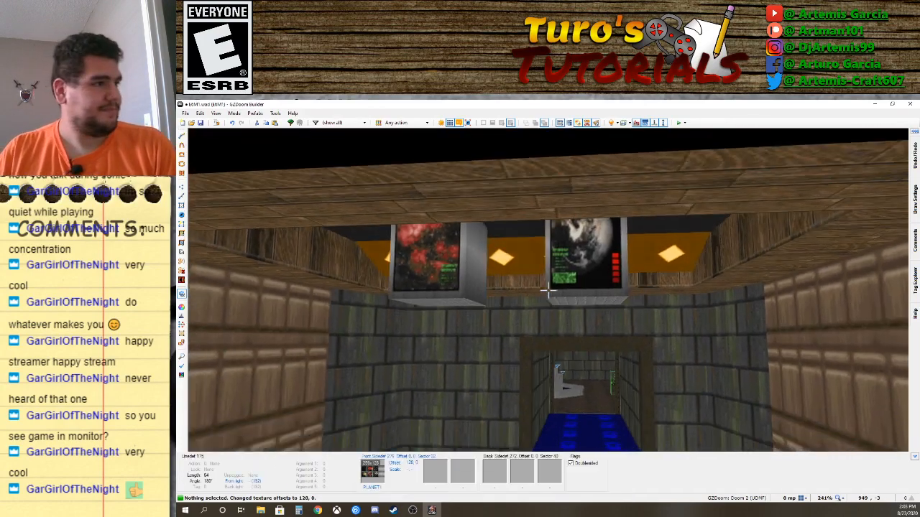
key(s)
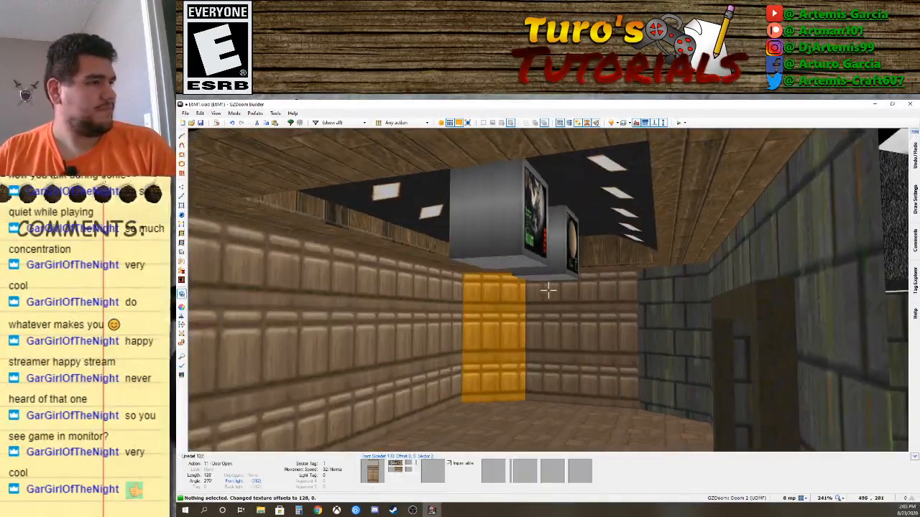
key(s)
key(w)
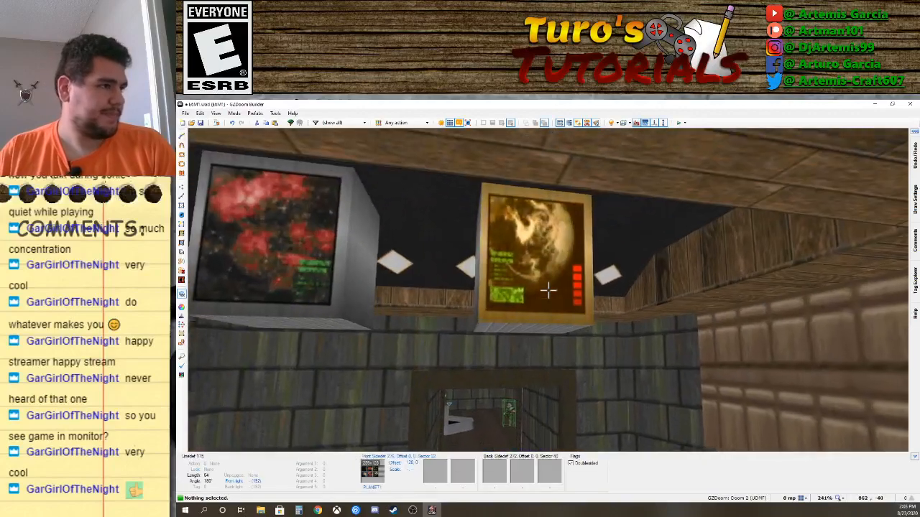
Select all nine ceiling surfaces of the room, including both block undersides, and lower them together until the outer wooden ceiling is at 160.
key(d)
key(s)
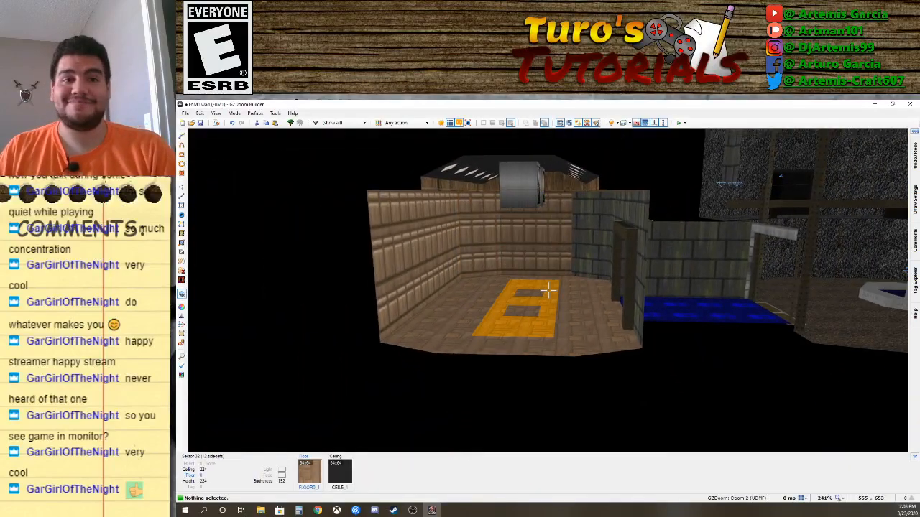
key(w)
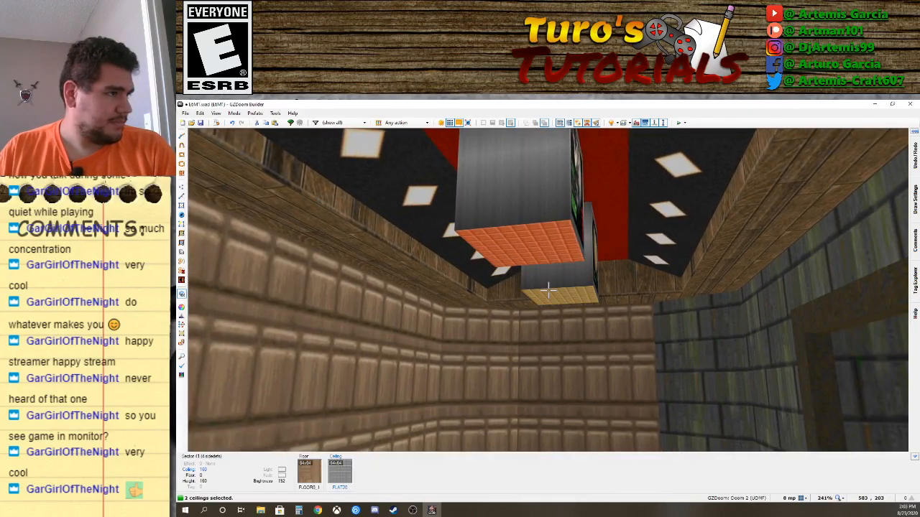
click(548, 289)
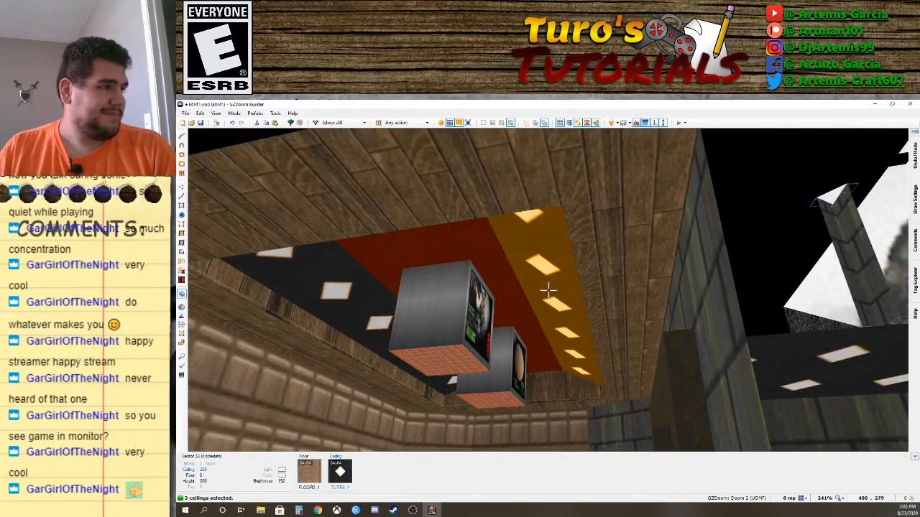
click(547, 289)
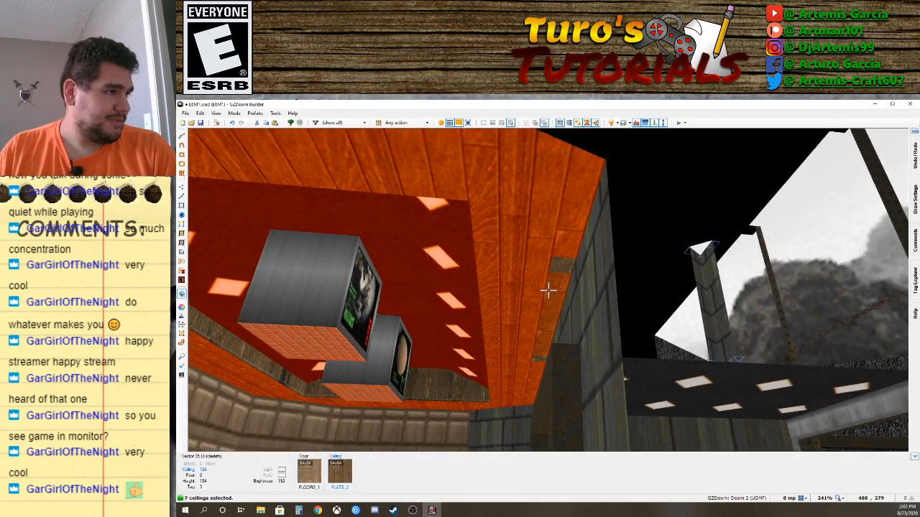
click(548, 289)
click(548, 291)
click(548, 290)
scroll(548, 290, down, 1)
scroll(548, 289, down, 1)
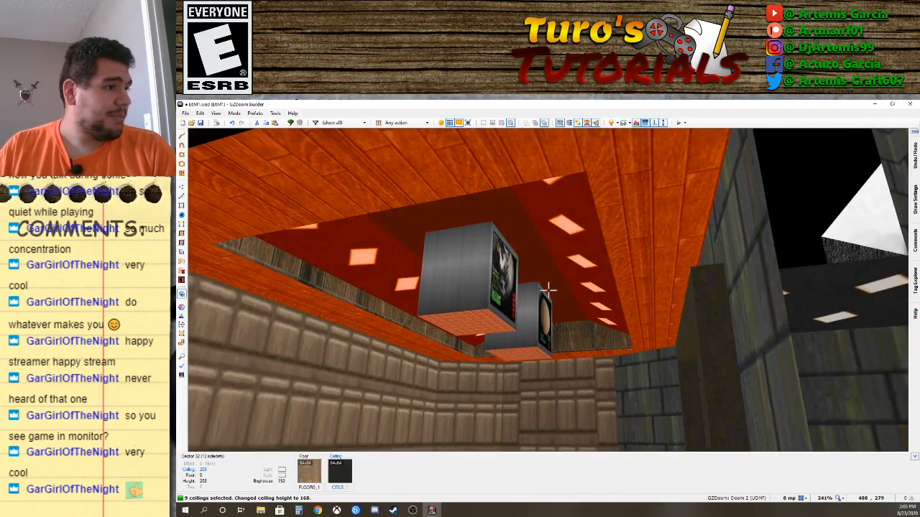
scroll(547, 289, down, 1)
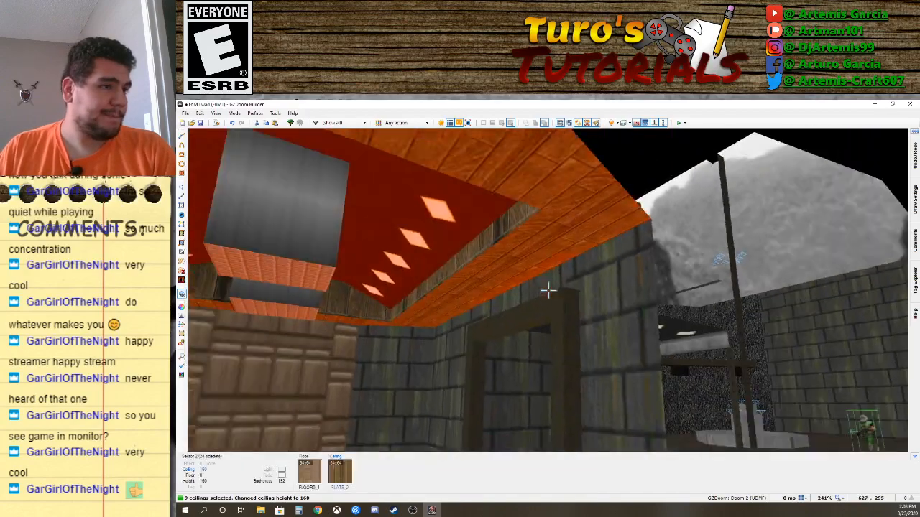
Lower the nine selected ceiling surfaces of the room until the outer wooden ceiling is at 152, and clear the selection.
scroll(548, 290, down, 1)
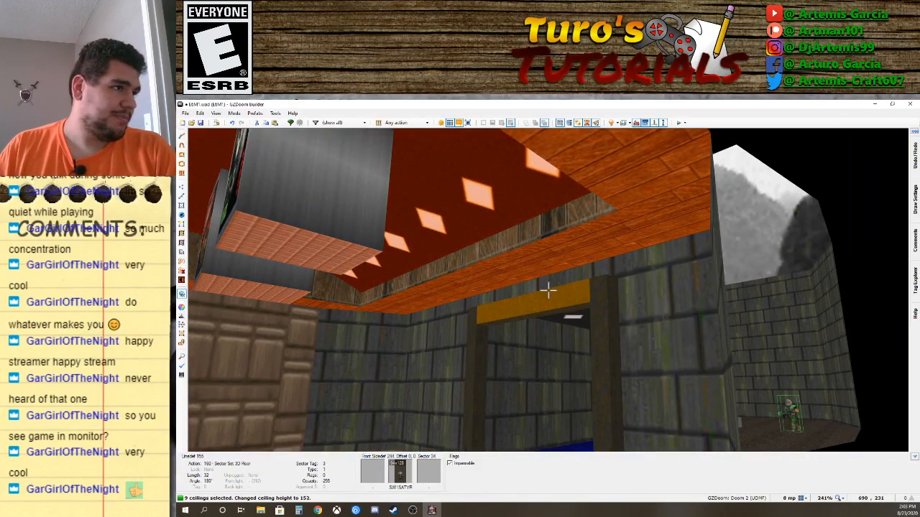
key(f)
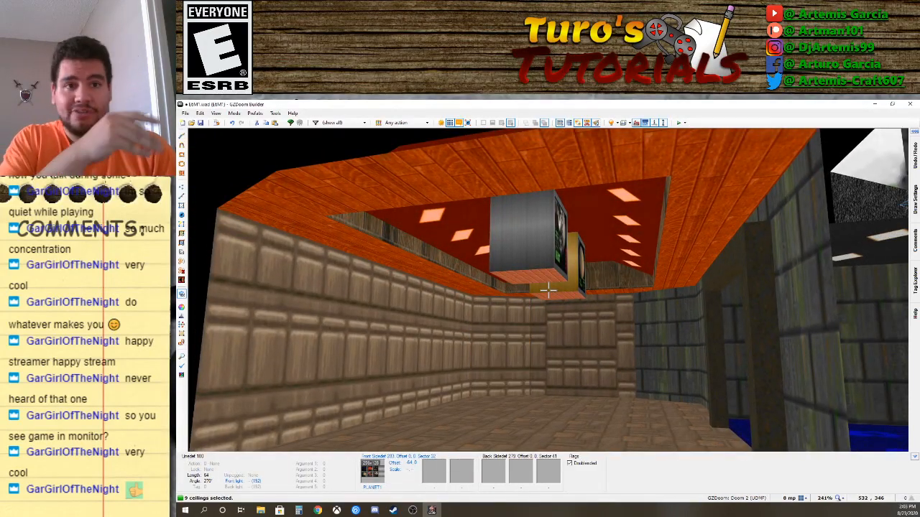
key(q)
key(q)
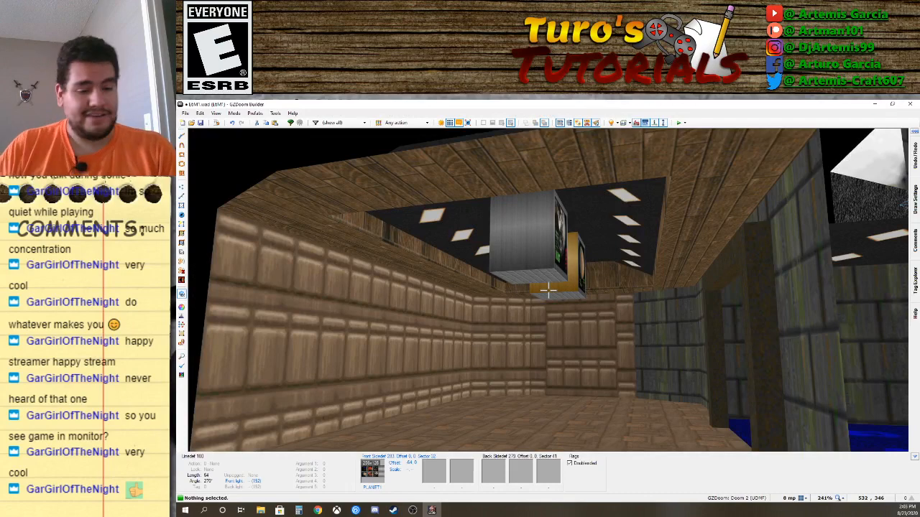
Copy the STONE3 texture from an angled corner wall and paste it onto the room's brown angled corner walls.
key(d)
key(f)
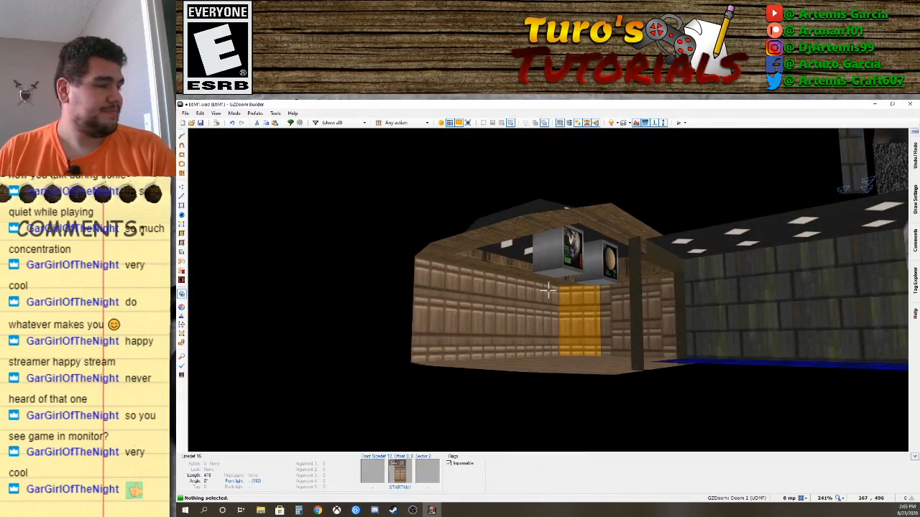
key(s)
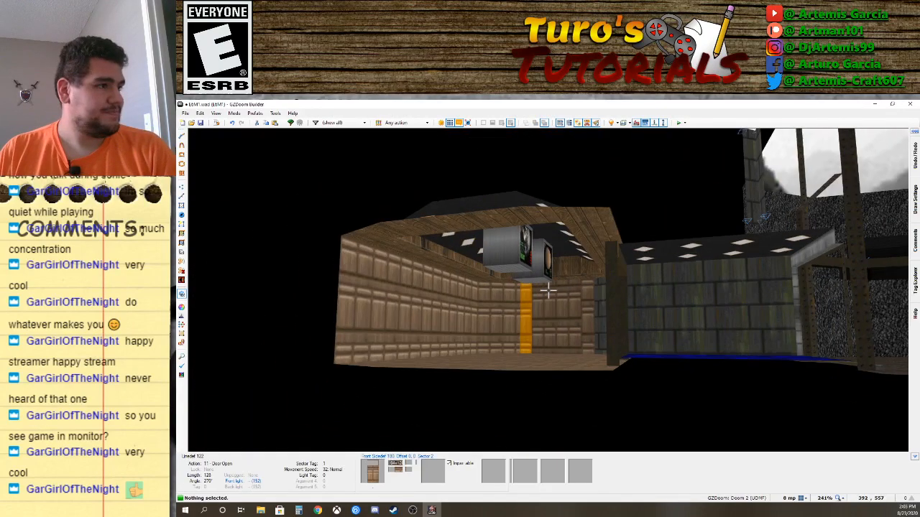
key(w)
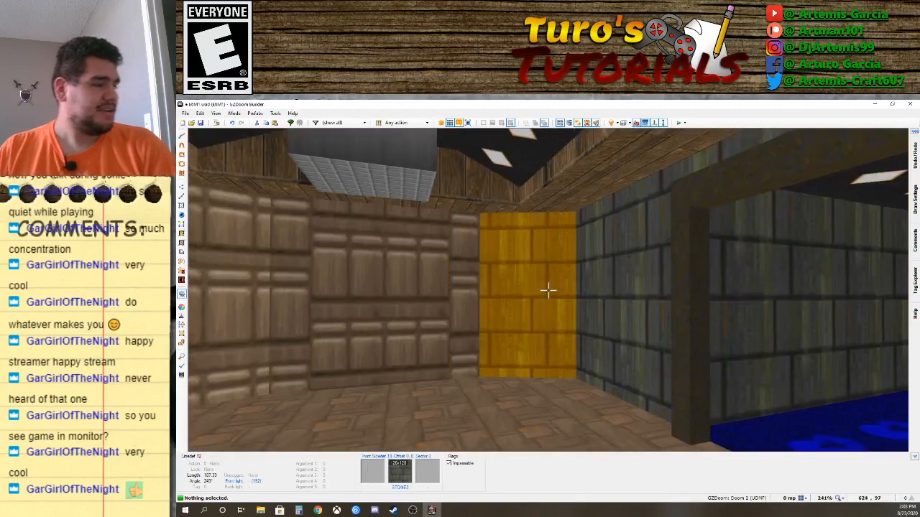
key(ctrl+v)
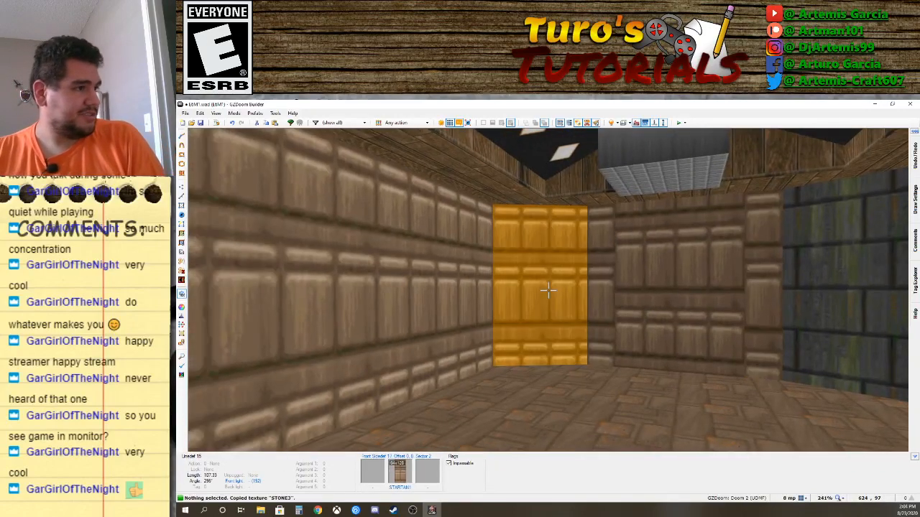
key(ctrl+v)
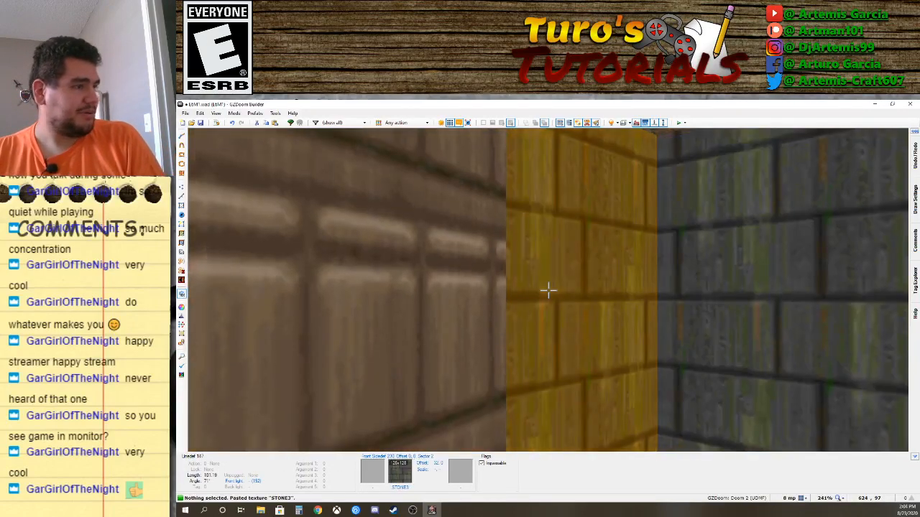
key(d)
key(d)
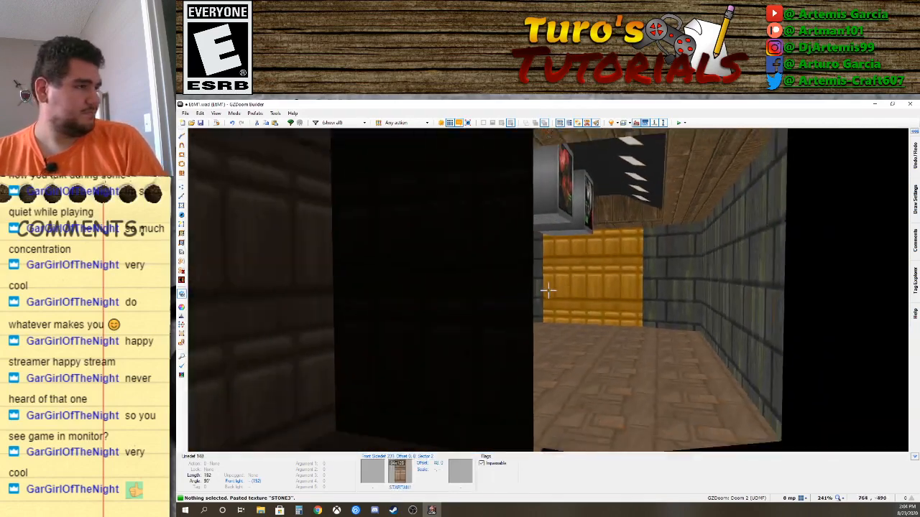
Paste the STONE3 texture onto the face of the room's door, between its two brown side strips.
key(w)
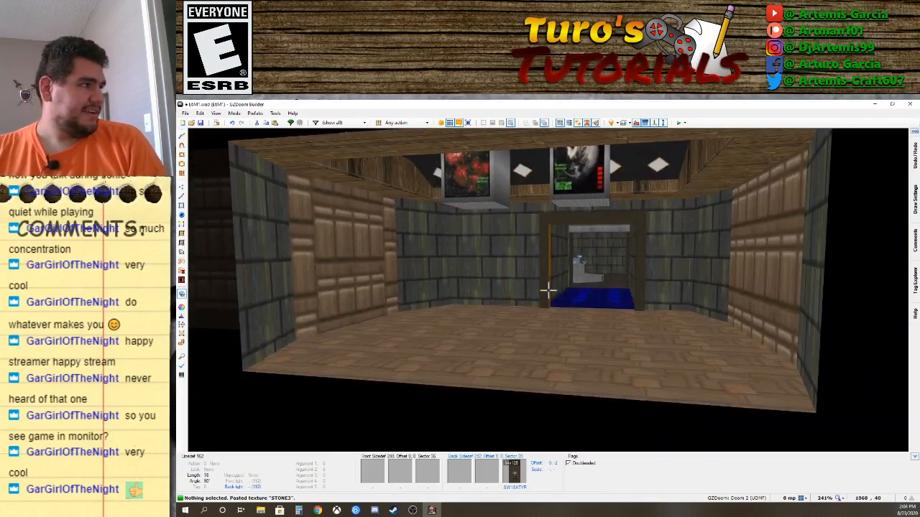
key(e)
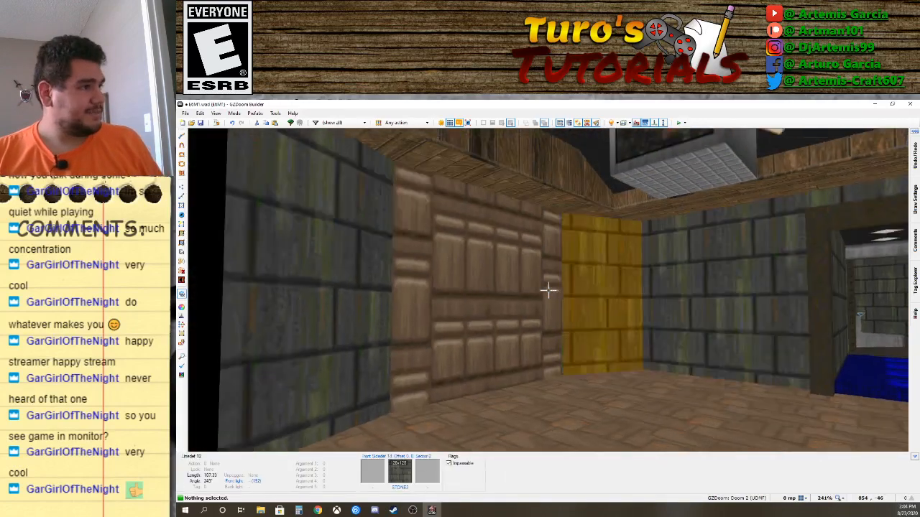
key(ctrl+v)
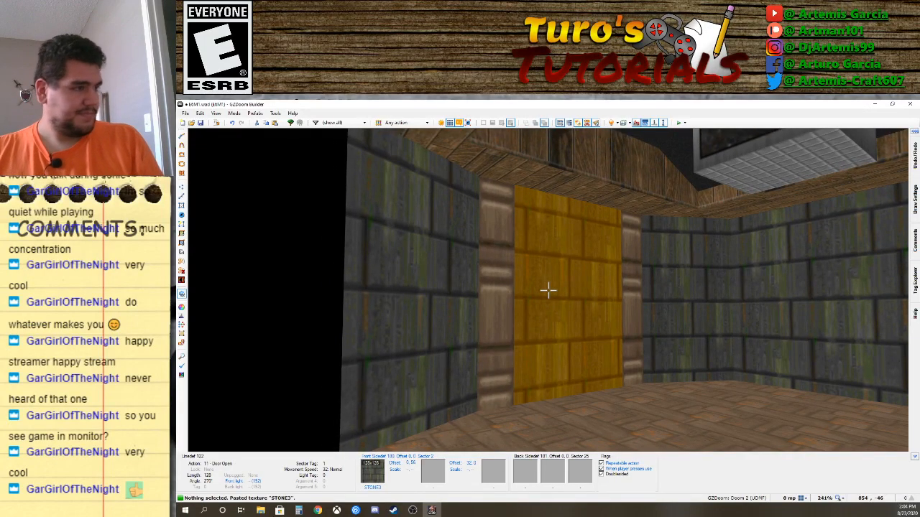
key(s)
key(a)
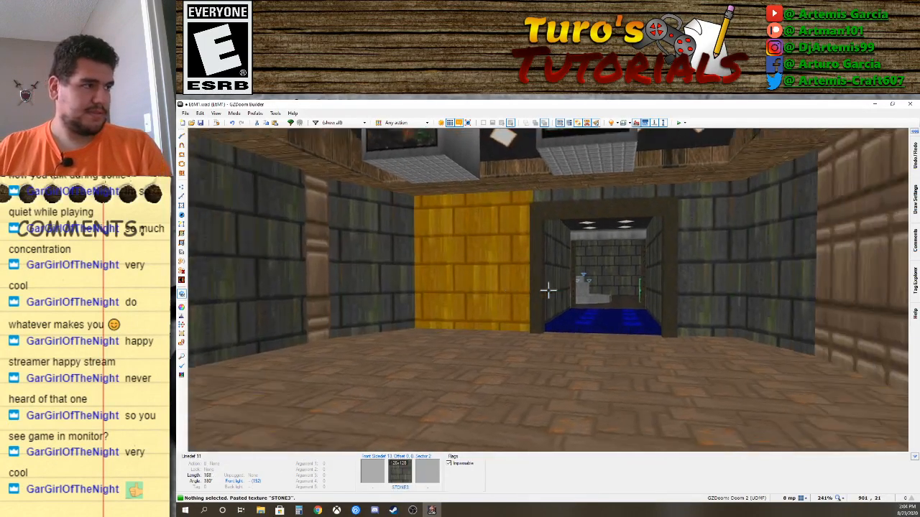
key(s)
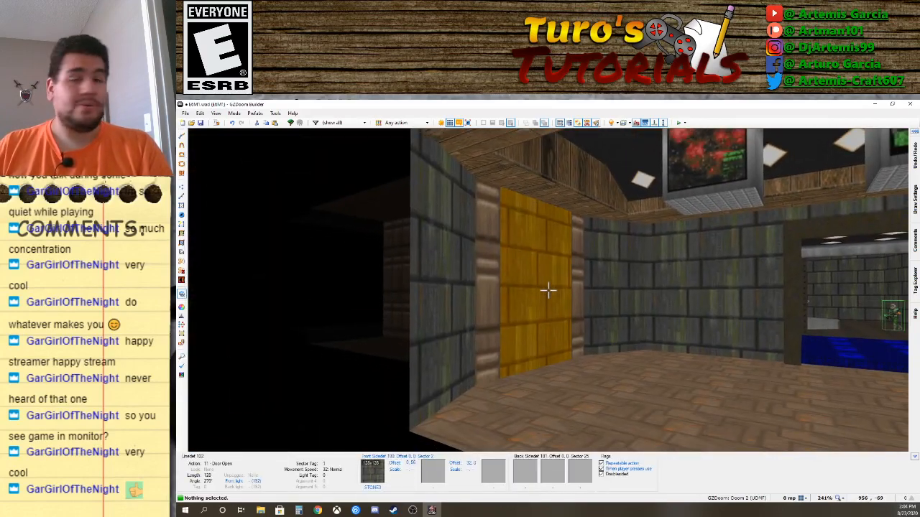
key(w)
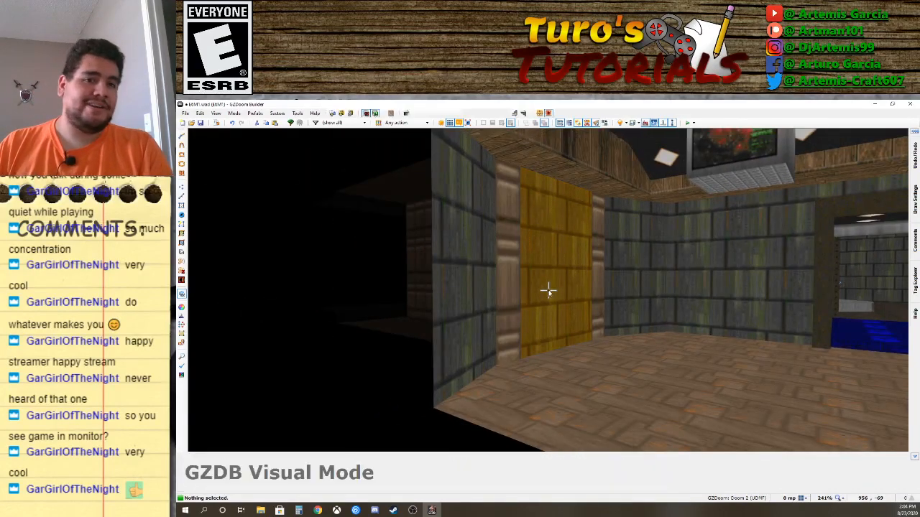
Return to the 2D map and open the general properties of the linedef between the room and the door sector tagged 1.
key(q)
scroll(532, 296, down, 7)
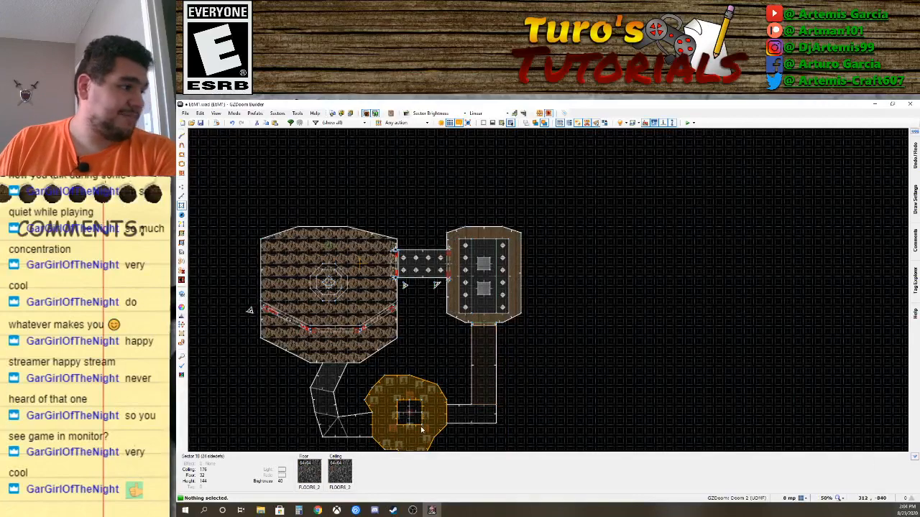
scroll(477, 334, up, 3)
scroll(476, 334, up, 8)
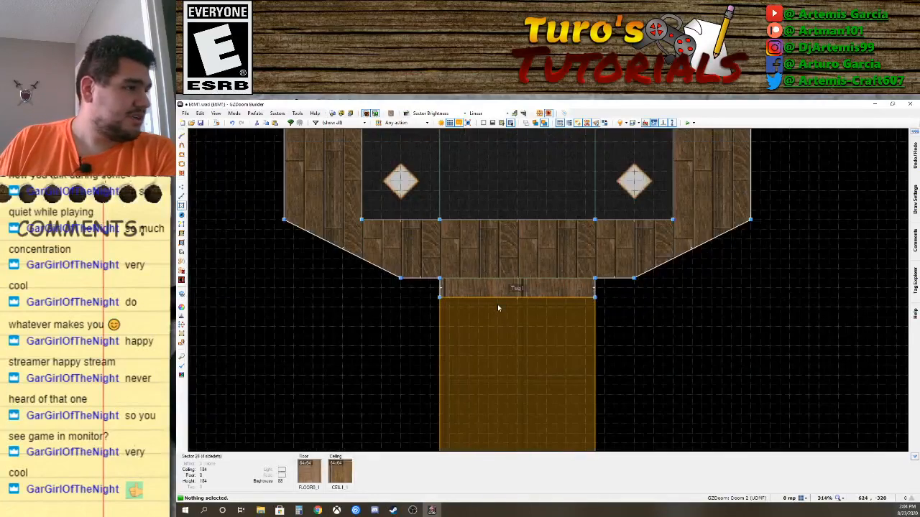
scroll(516, 286, up, 2)
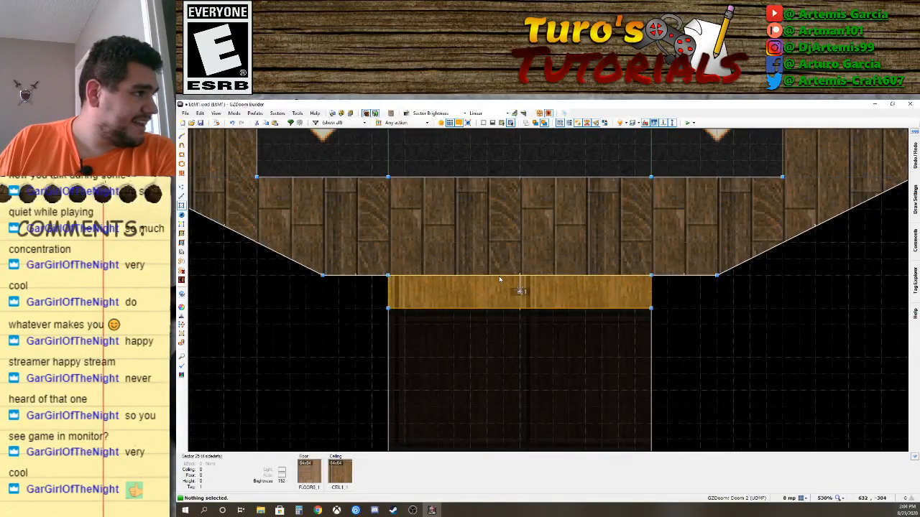
key(s)
key(l)
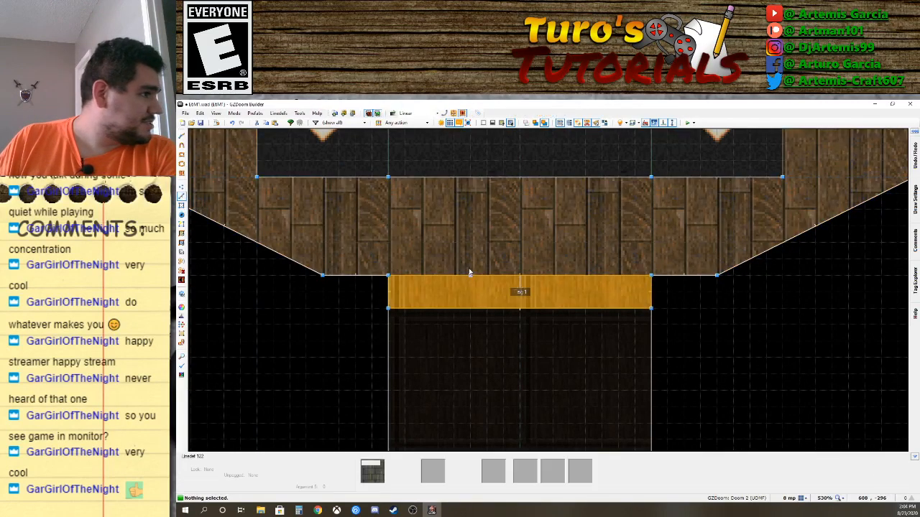
right_click(512, 275)
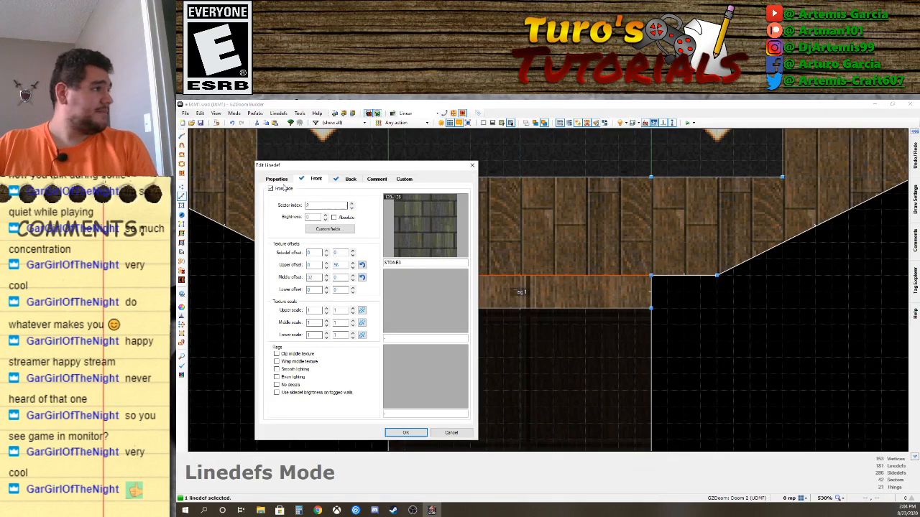
click(277, 179)
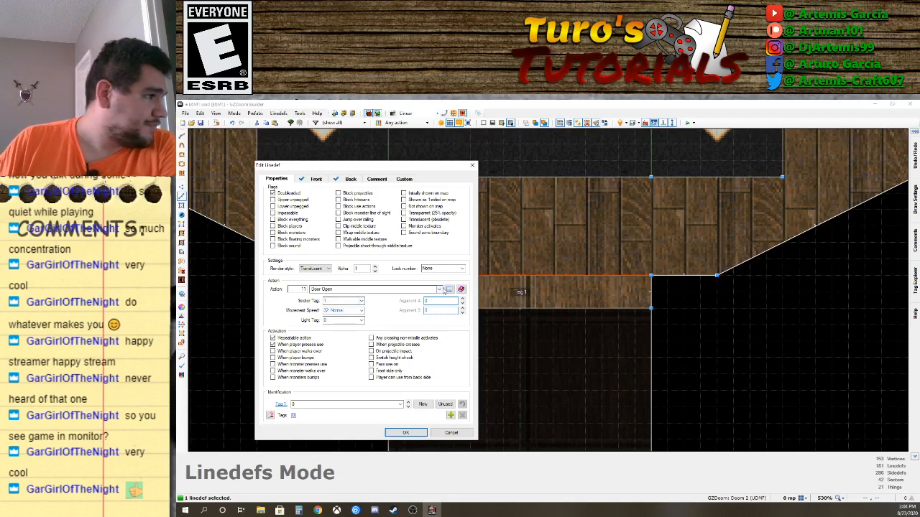
Try the Door Close Wait Open action on the door linedef with sector tag 1.
click(440, 289)
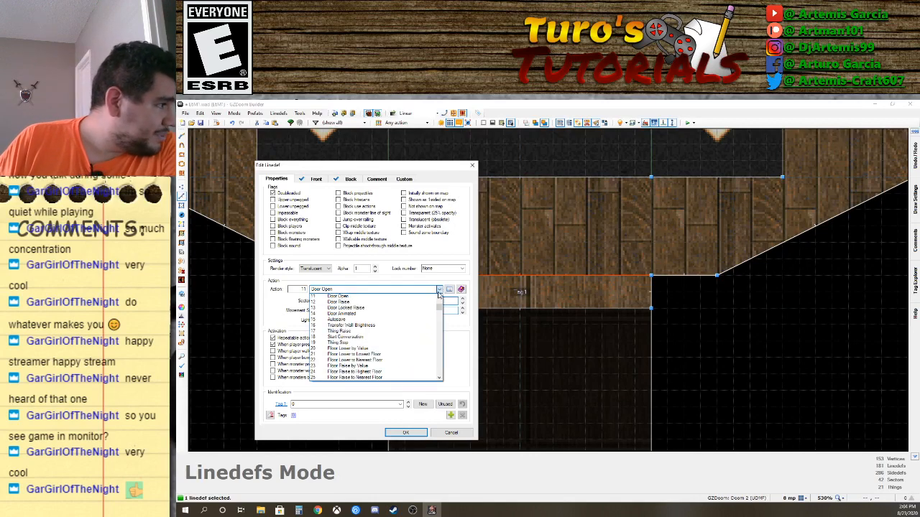
click(448, 289)
click(449, 289)
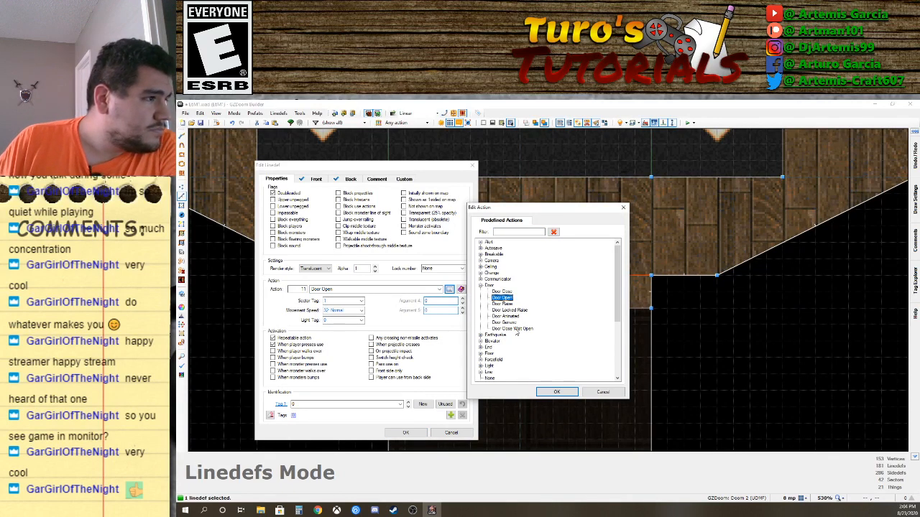
click(513, 328)
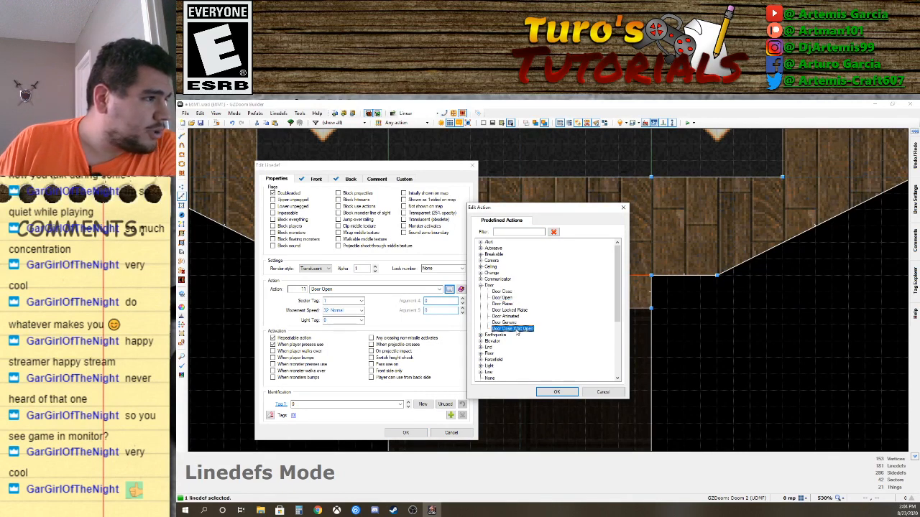
click(557, 393)
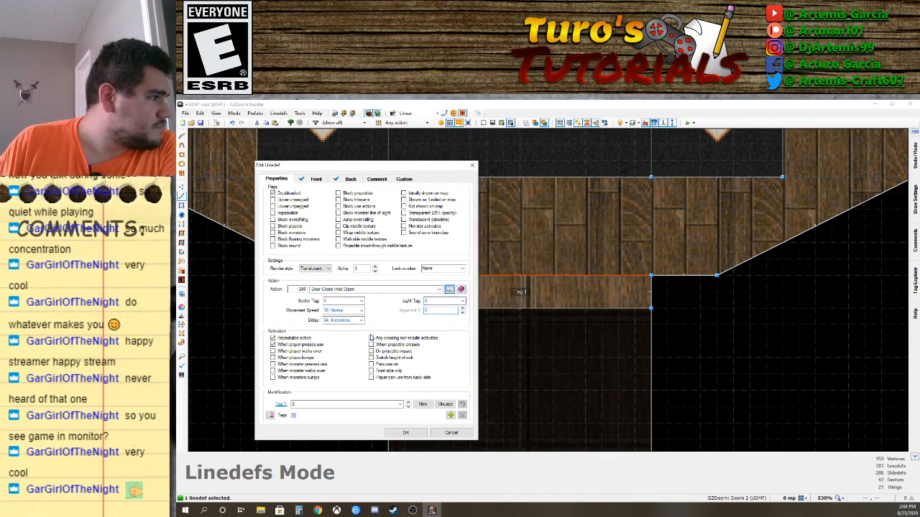
click(363, 301)
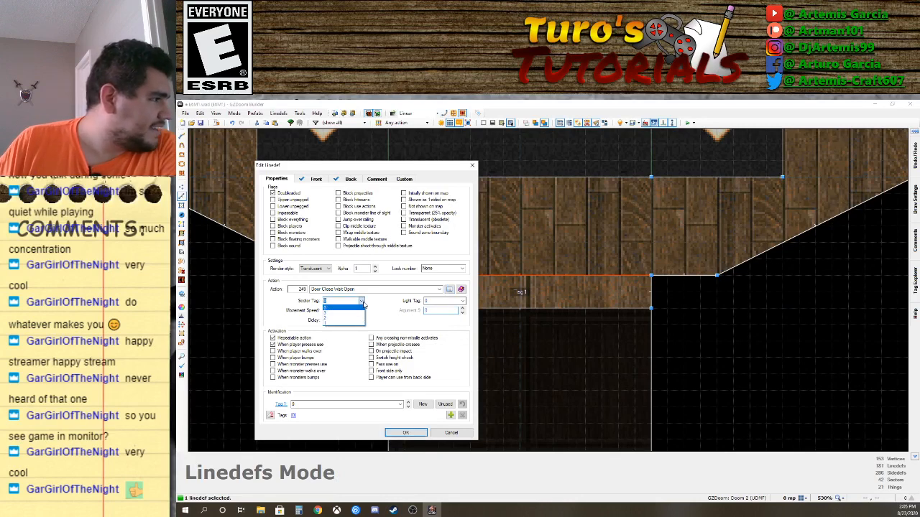
click(340, 321)
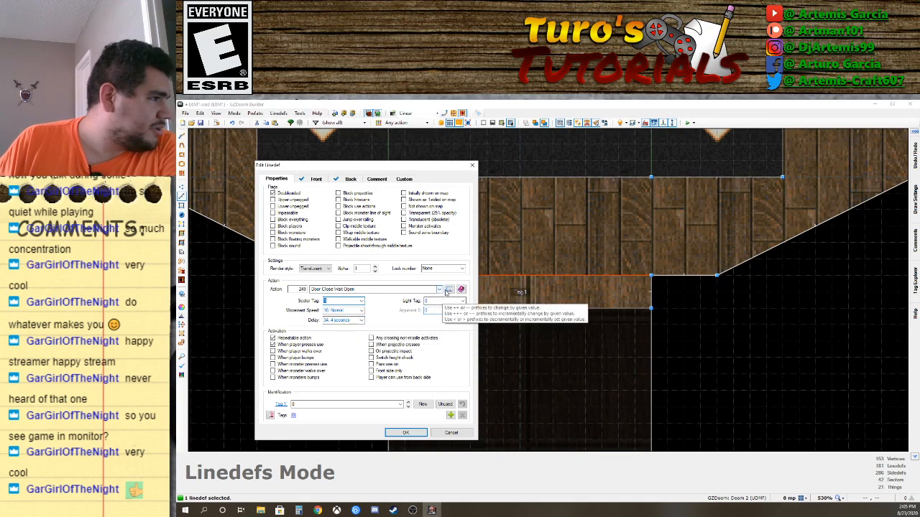
Change the door linedef's action to Door Locked Raise and set its sector tag to 1.
click(449, 289)
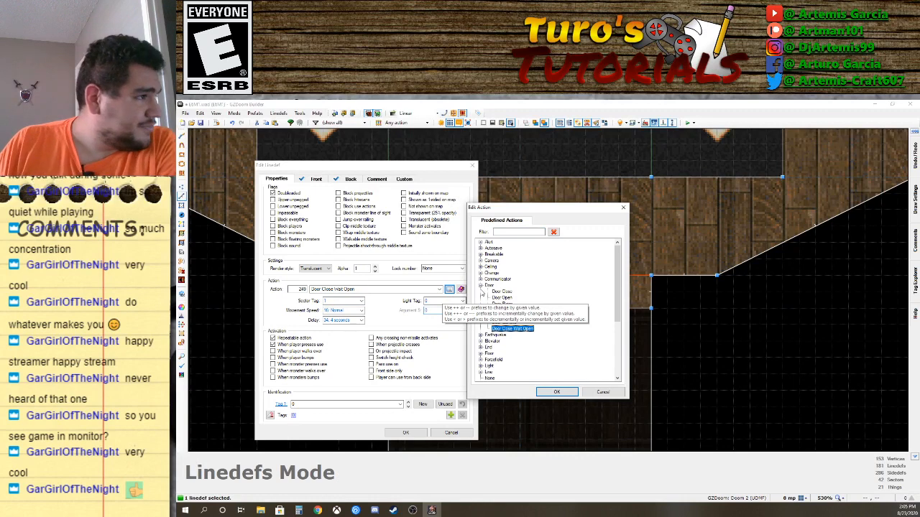
click(480, 286)
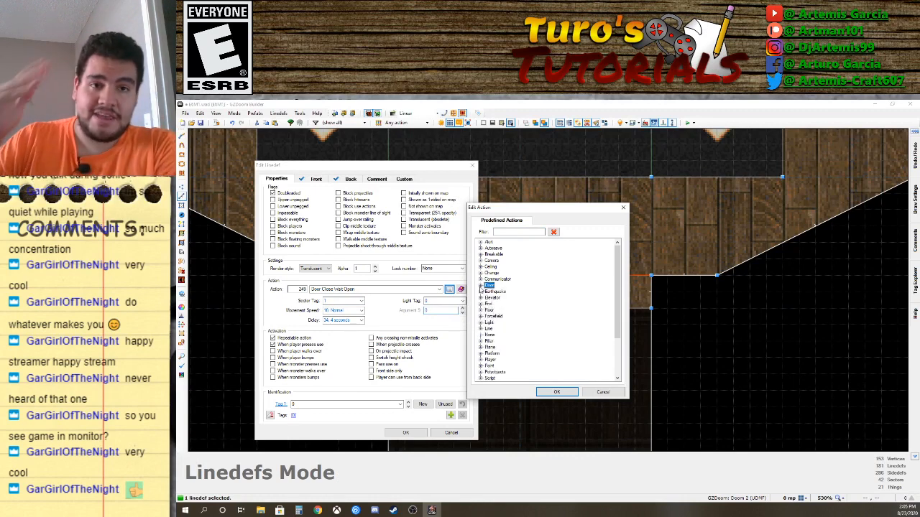
scroll(503, 294, down, 3)
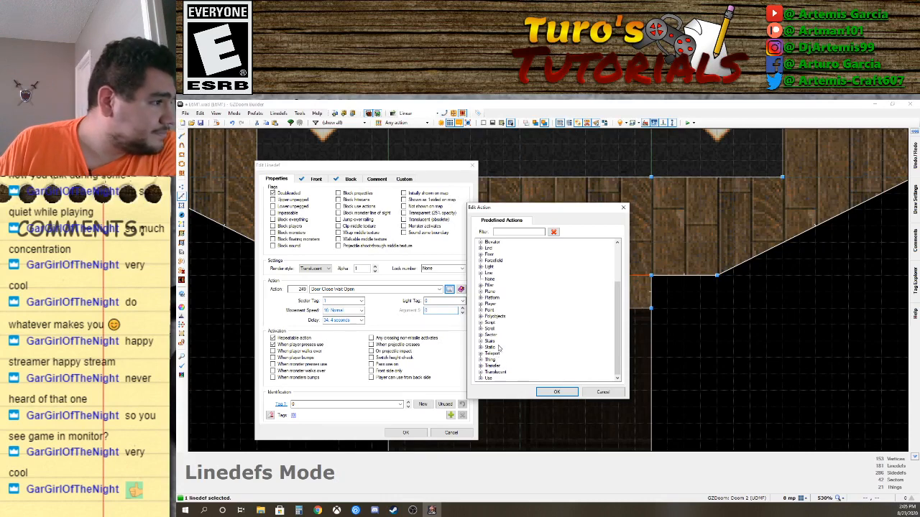
scroll(493, 379, up, 3)
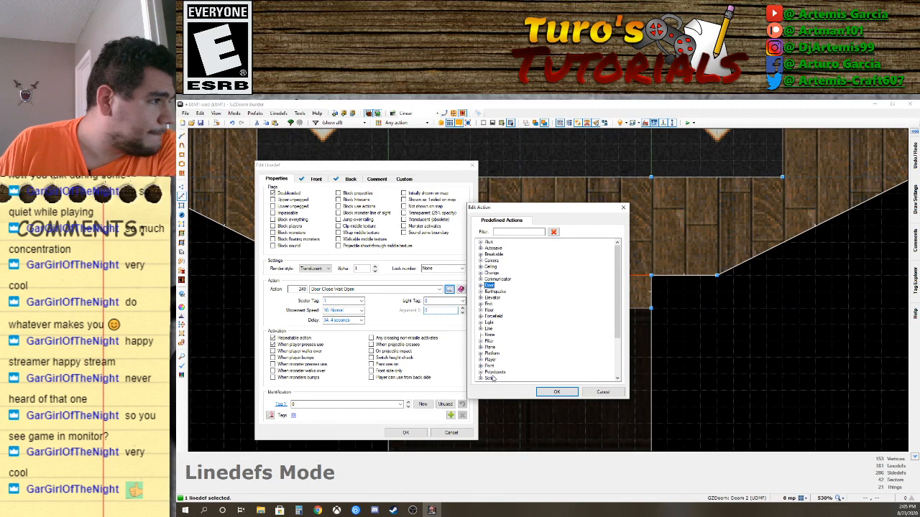
click(481, 287)
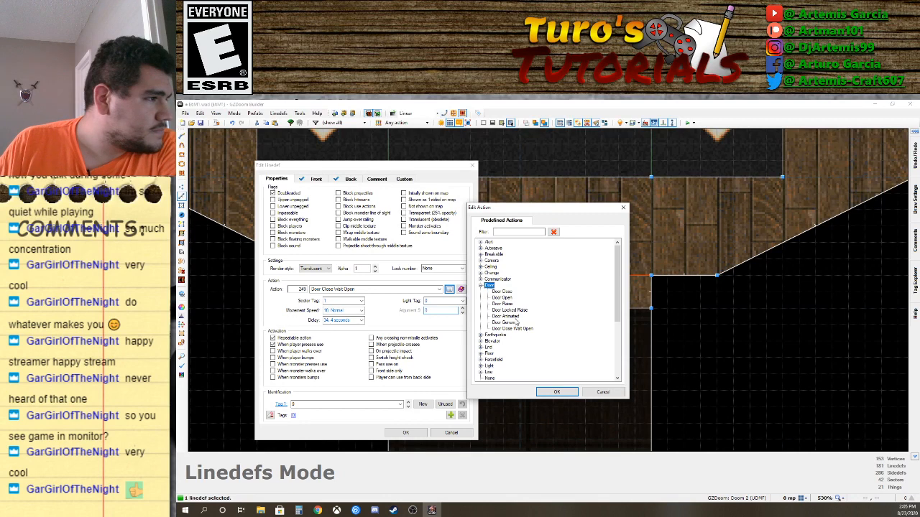
click(512, 310)
click(557, 393)
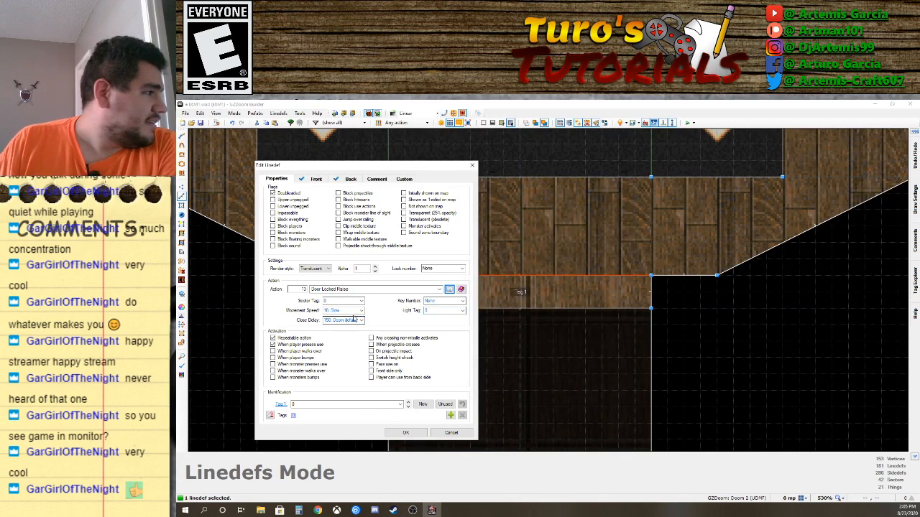
click(360, 301)
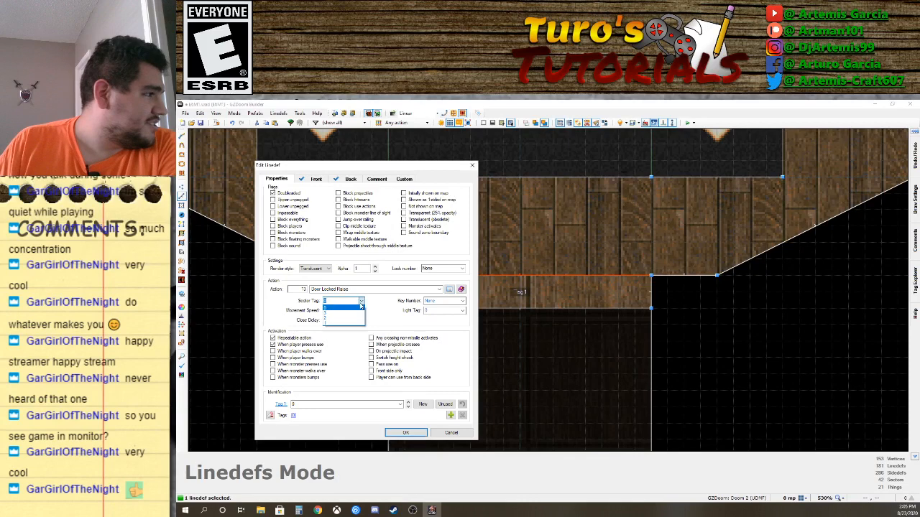
click(328, 323)
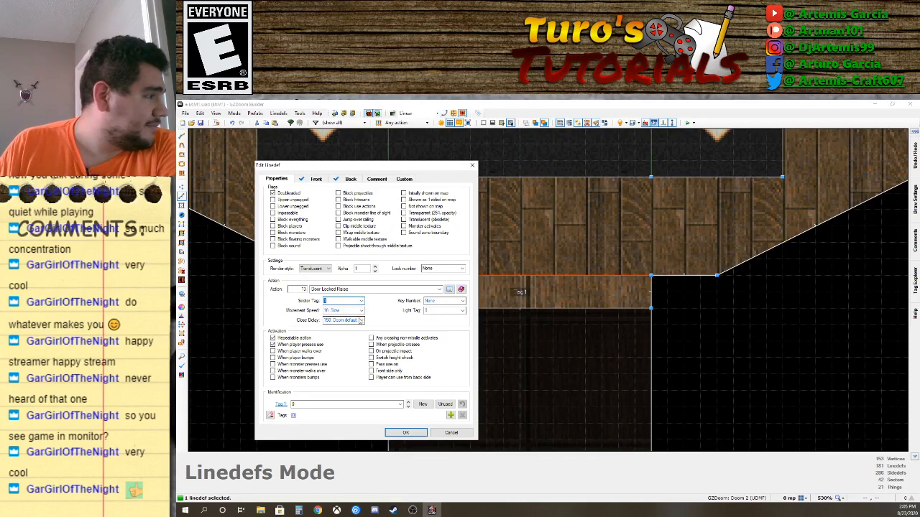
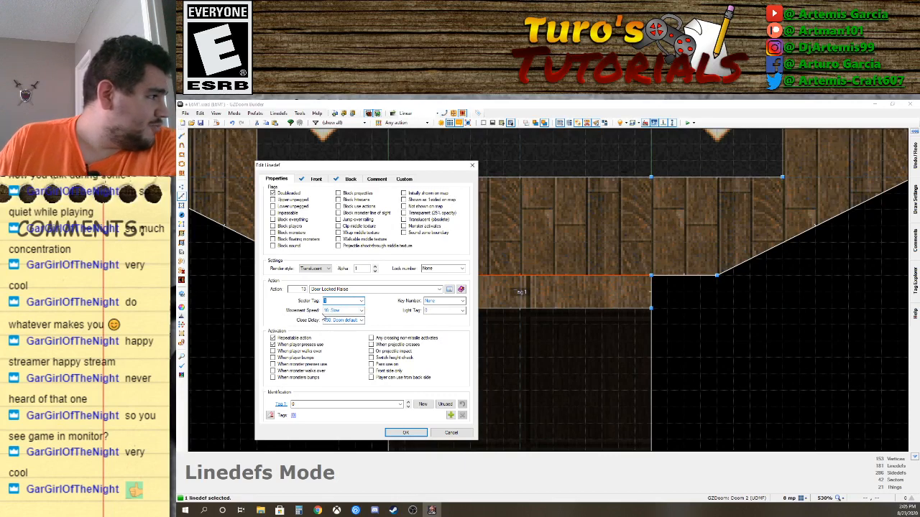
Set the locked door linedef to movement speed 64: Fast, close delay 150: Doom default and key number Blue key card.
click(362, 310)
click(345, 333)
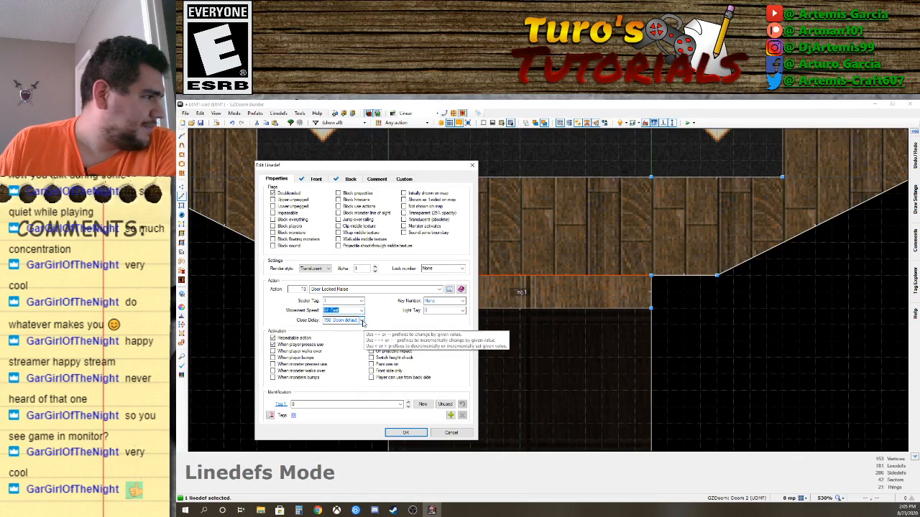
click(362, 320)
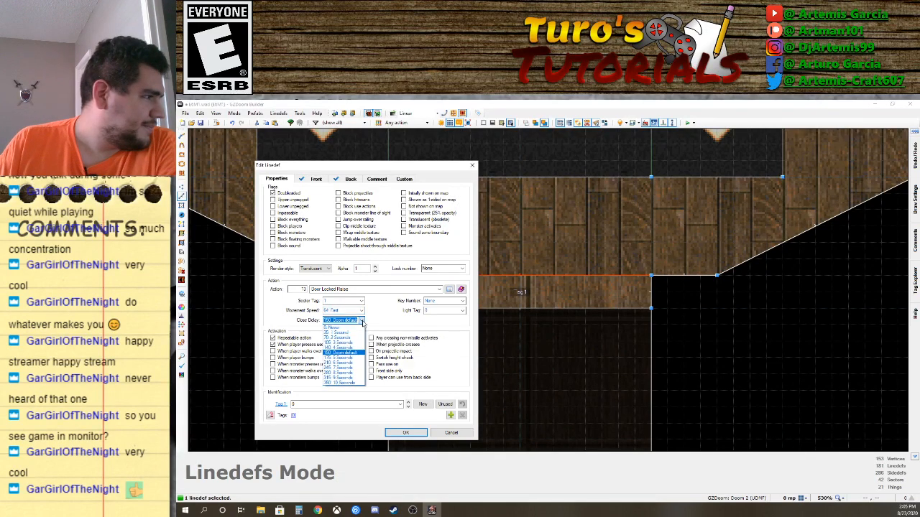
click(353, 353)
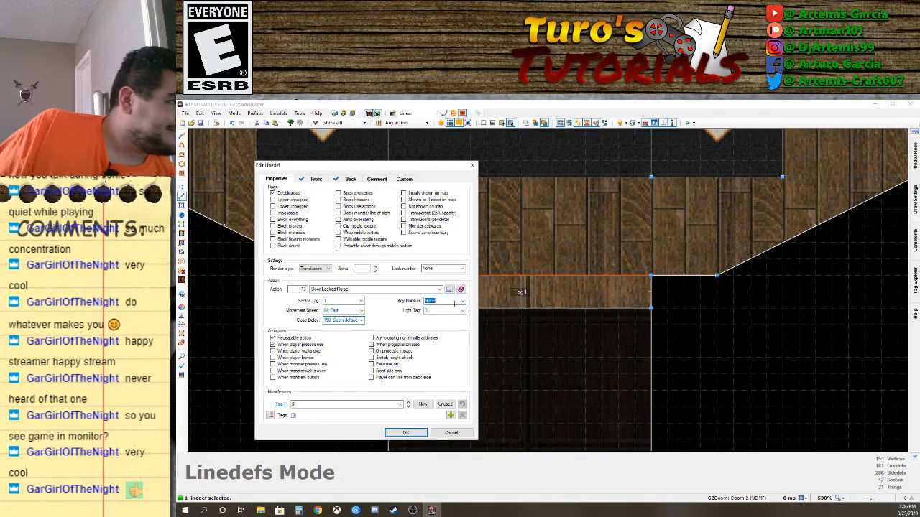
click(462, 301)
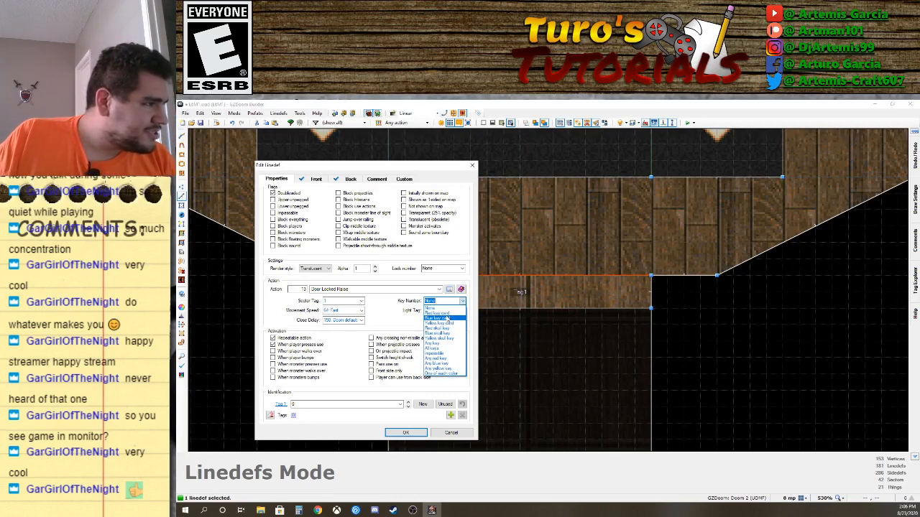
click(447, 318)
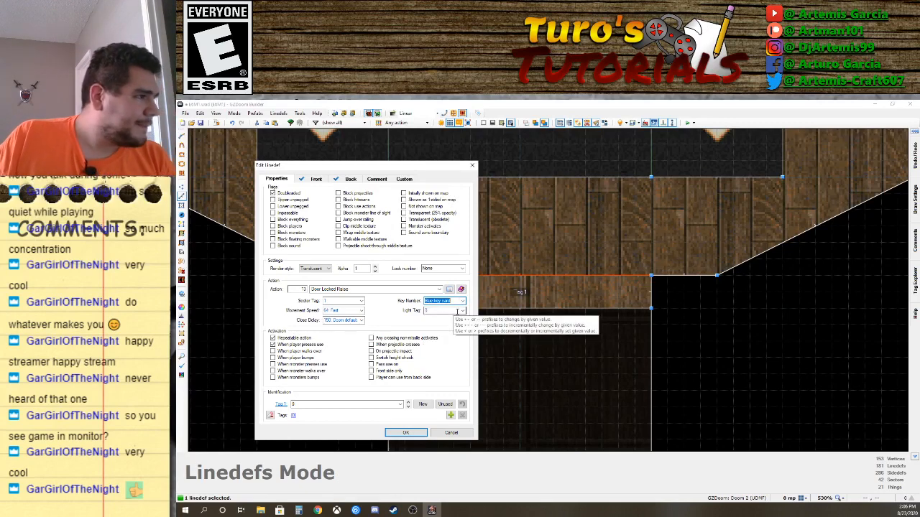
click(406, 433)
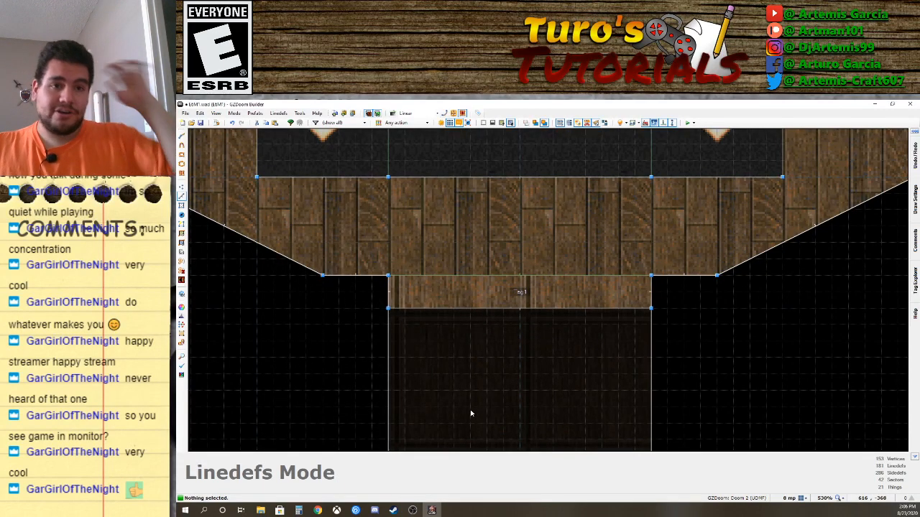
right_click(530, 277)
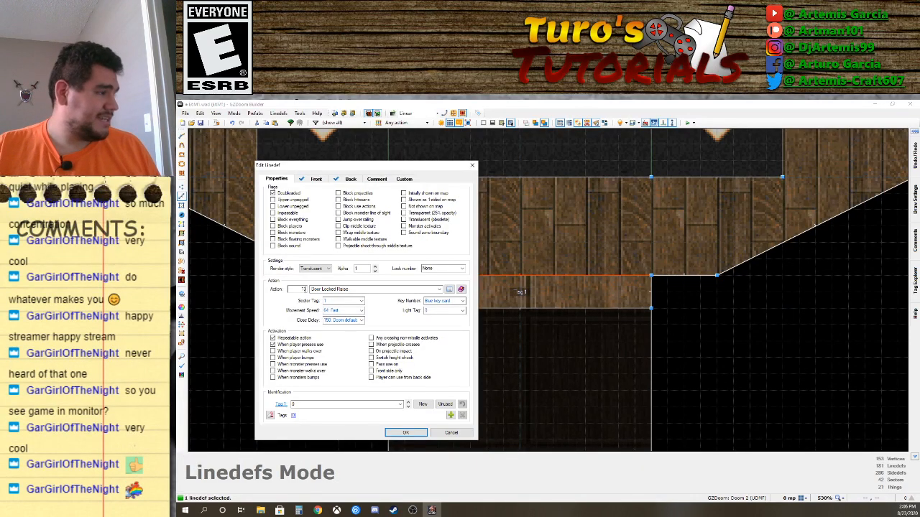
click(405, 432)
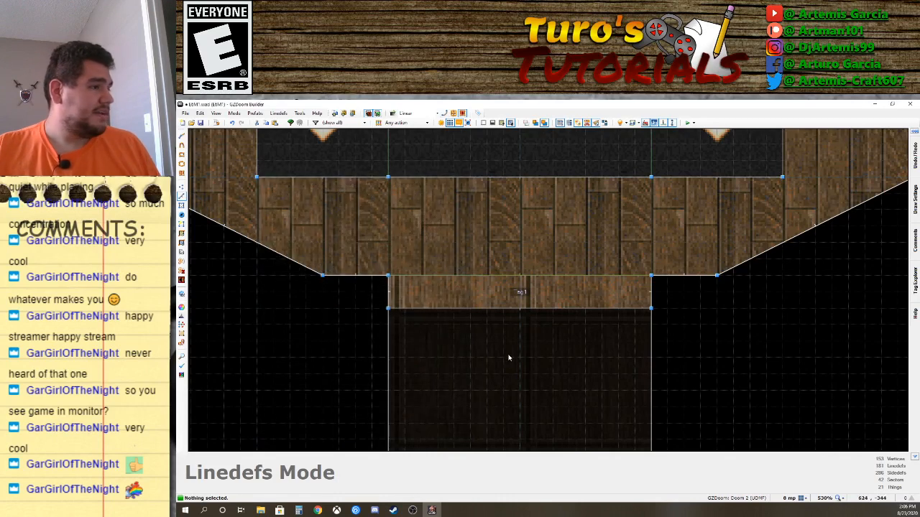
Assign the Door Raise action to the linedef between the door sector and the dark area behind it.
right_click(532, 309)
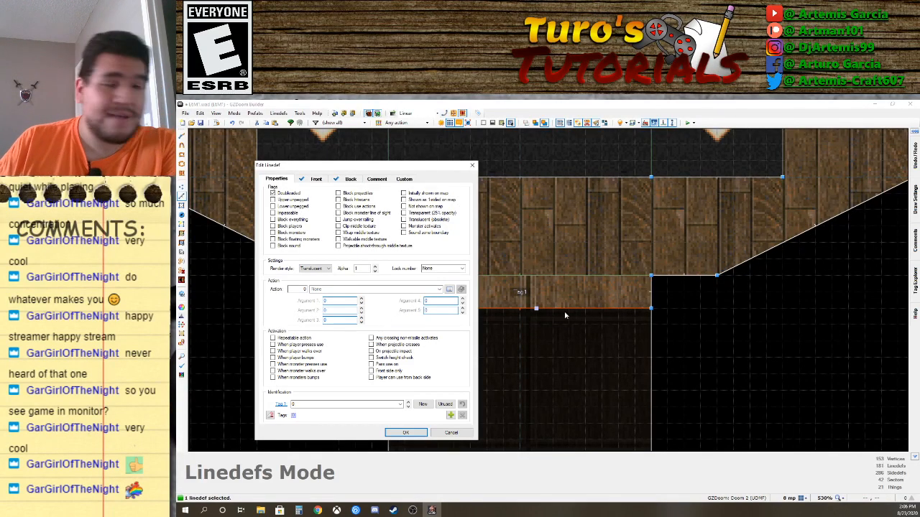
click(449, 289)
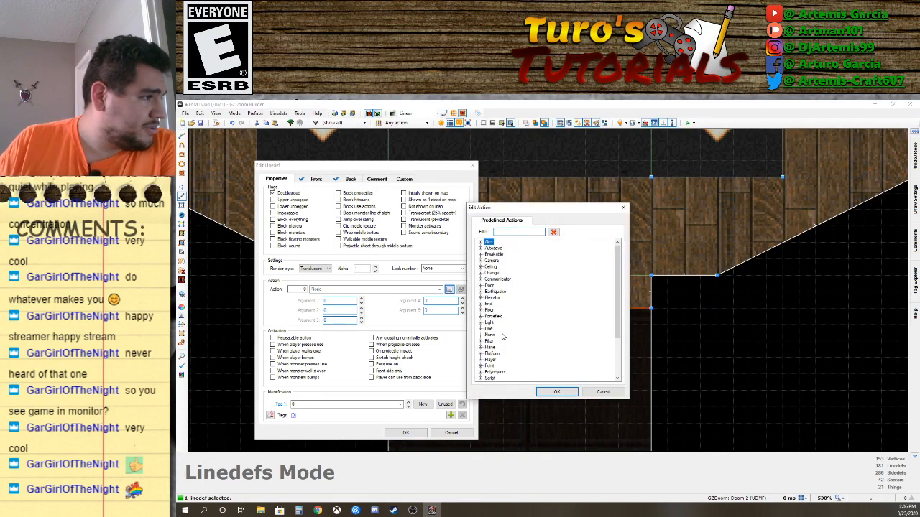
click(480, 286)
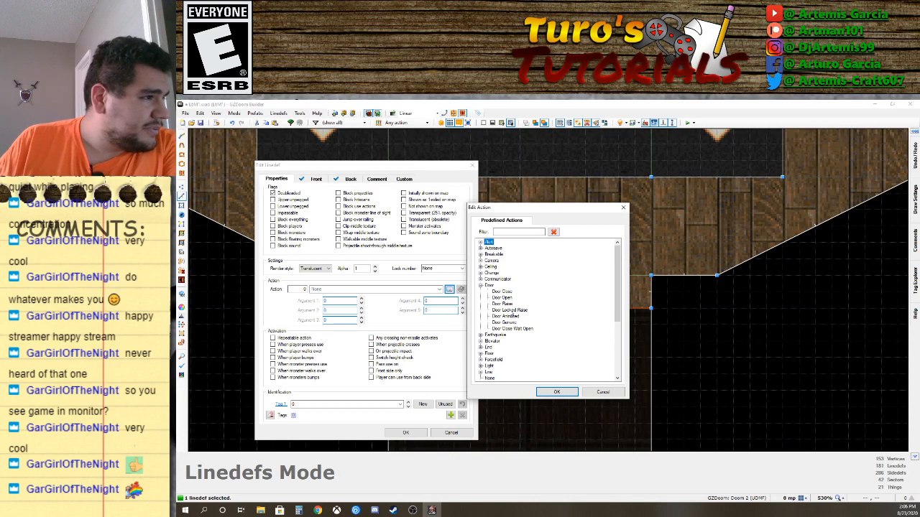
click(510, 310)
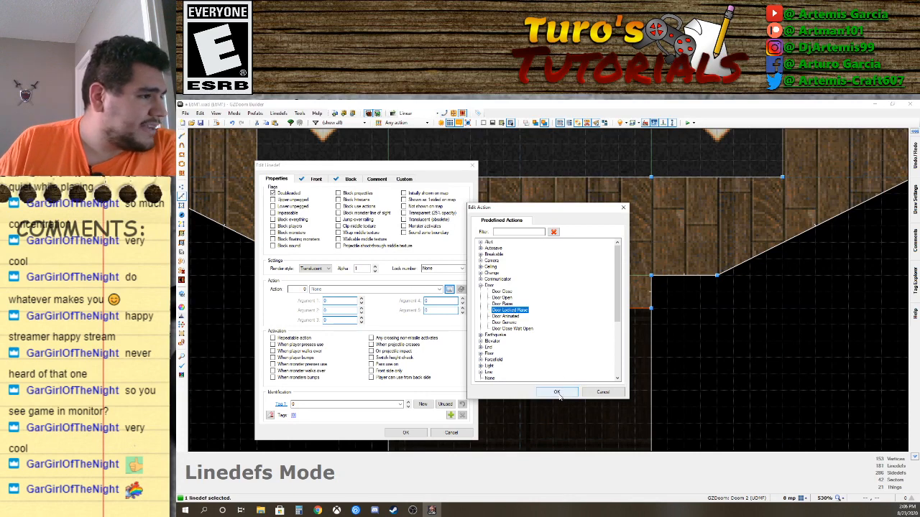
double_click(506, 305)
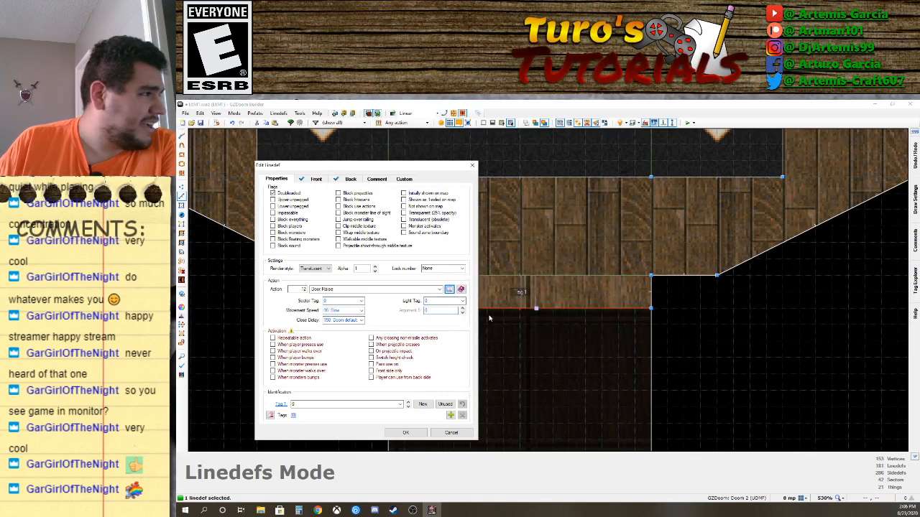
Set the Door Raise linedef to speed 32: Normal, sector tag 1, and repeatable activation when the player presses use.
click(360, 311)
click(345, 333)
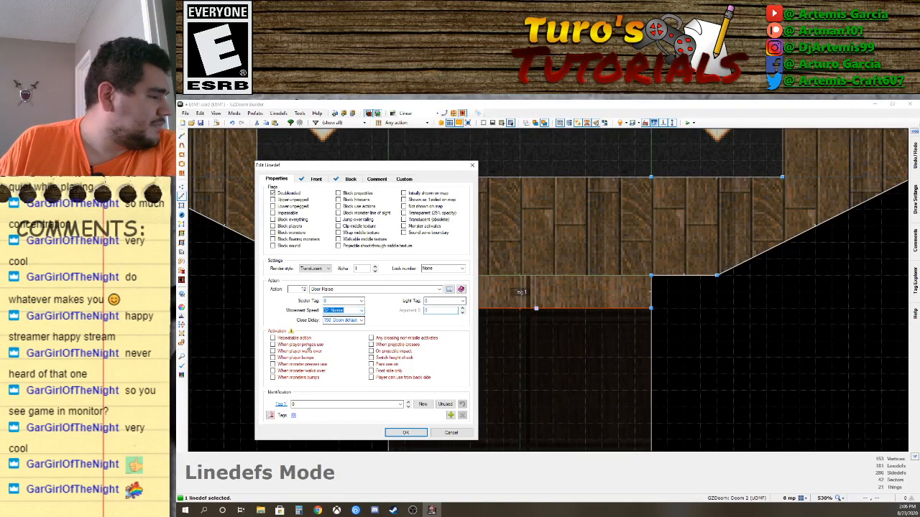
click(273, 338)
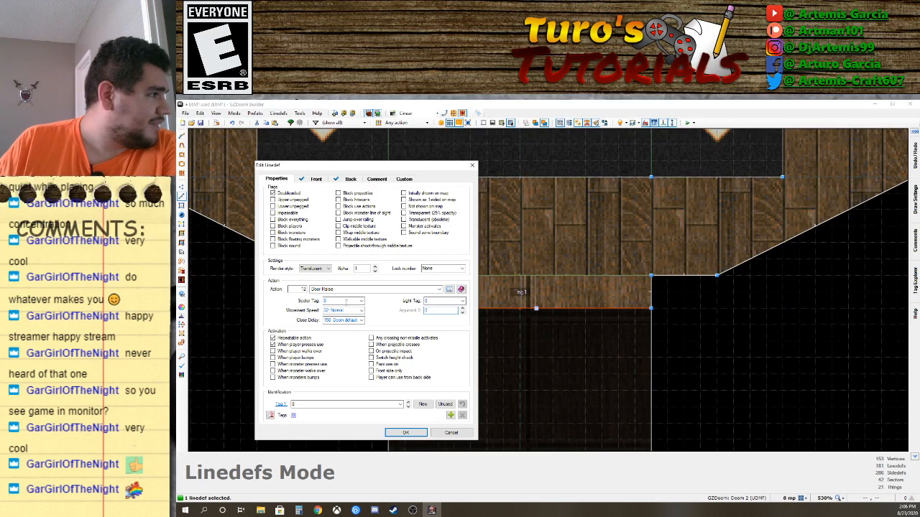
click(361, 301)
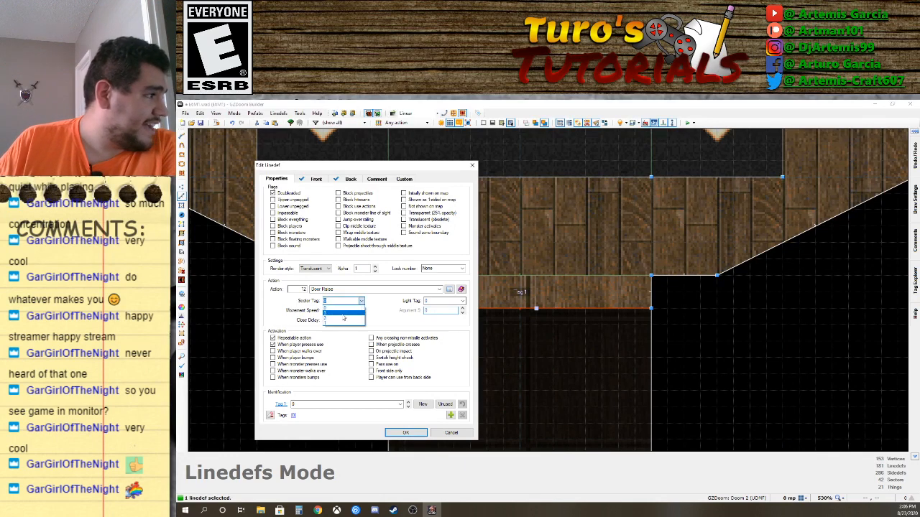
click(330, 317)
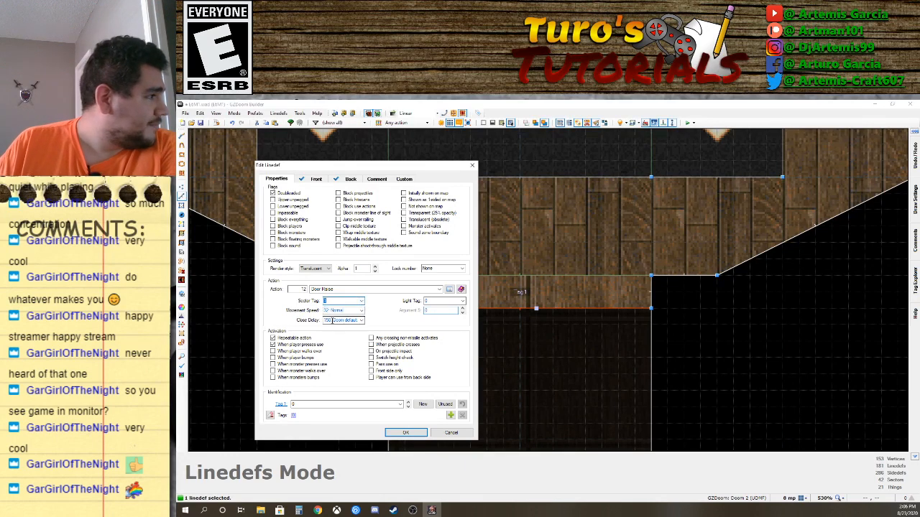
click(414, 434)
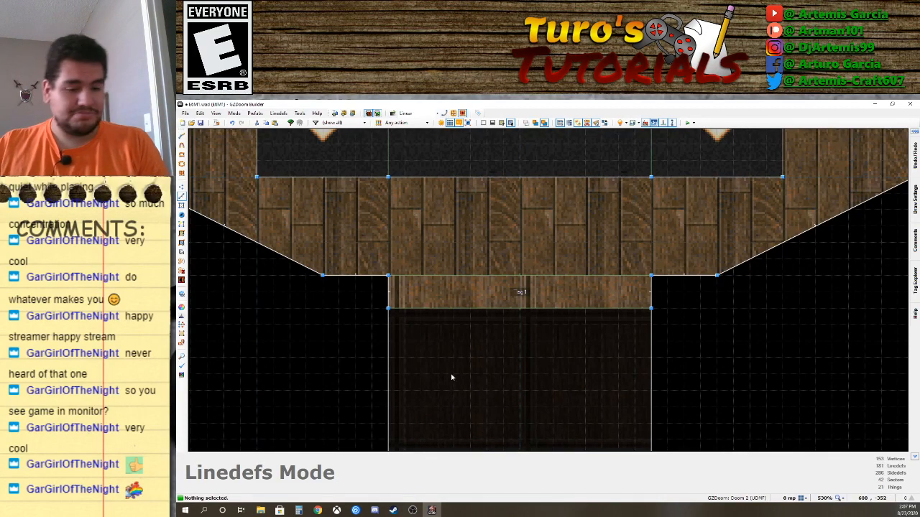
Inspect the STONE3 door's room side and its linedef properties in the 3D view.
key(w)
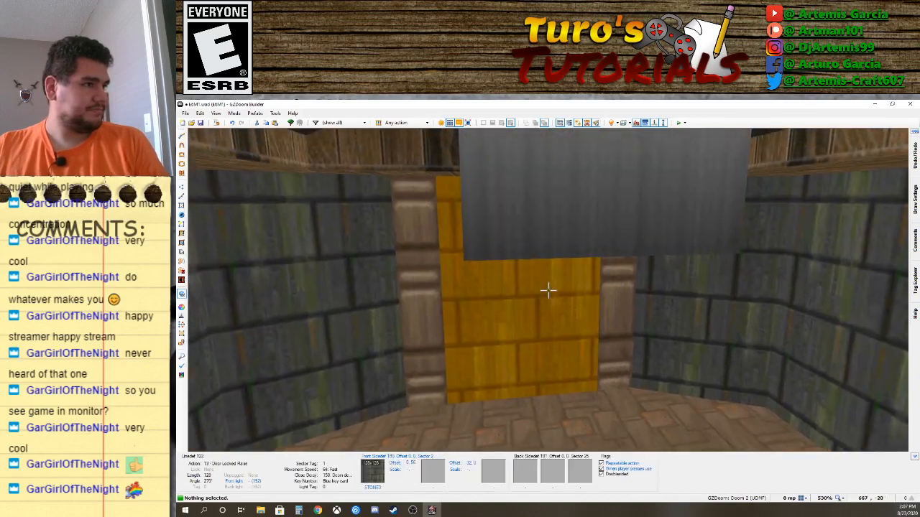
key(e)
key(d)
key(e)
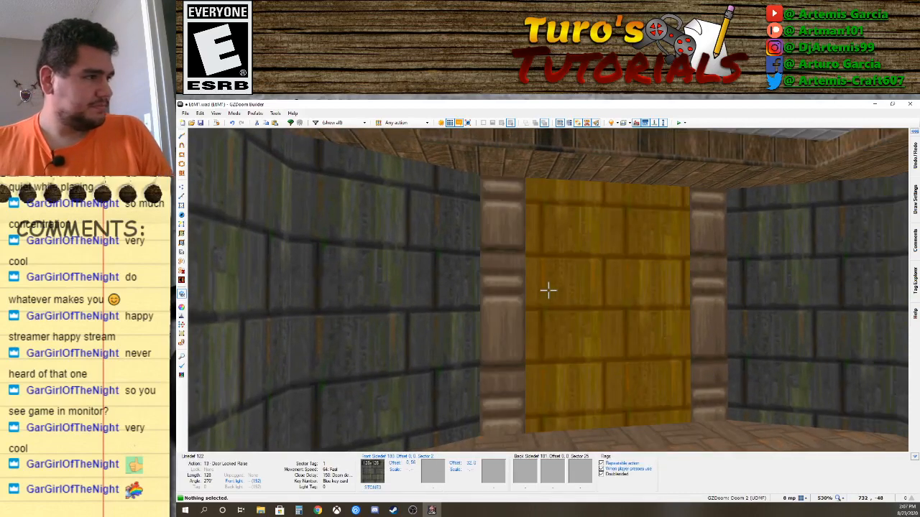
right_click(548, 291)
click(453, 433)
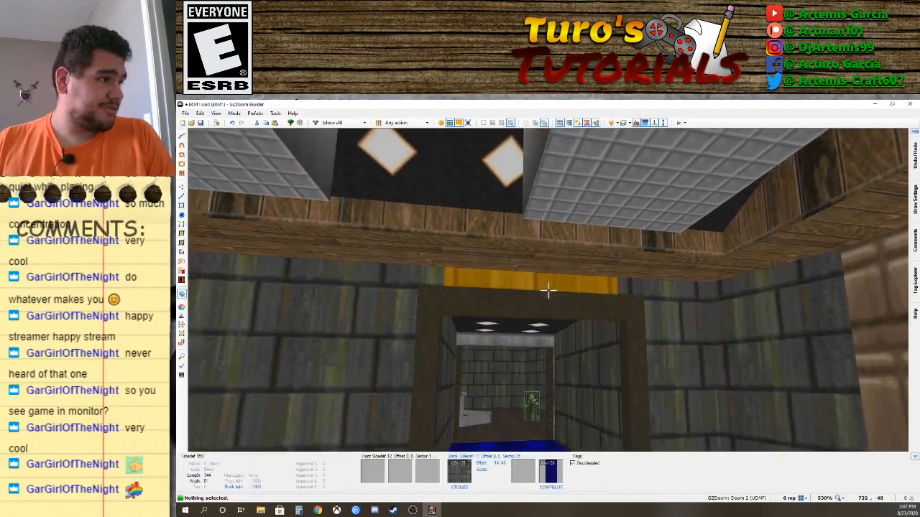
Draw a narrow rectangular sector on the 2D map, inside the room directly in front of the door and spanning its width.
key(q)
scroll(554, 301, down, 8)
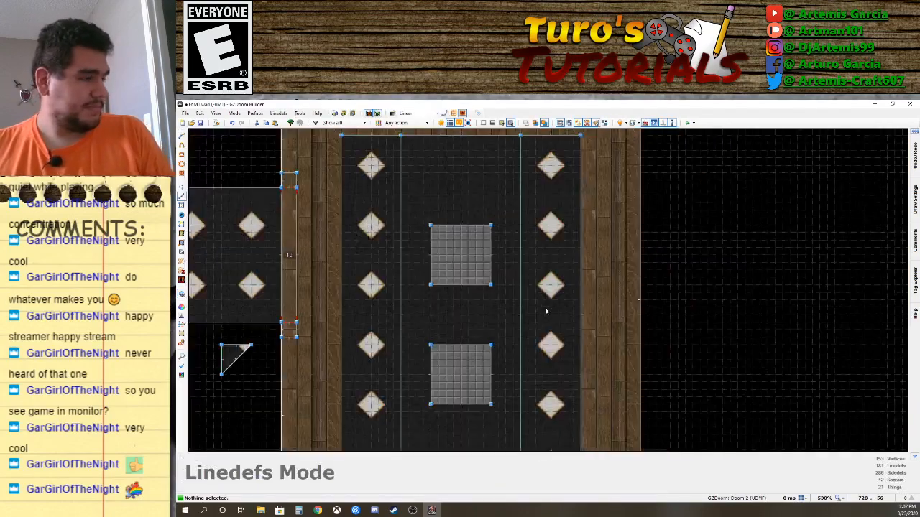
scroll(530, 406, up, 8)
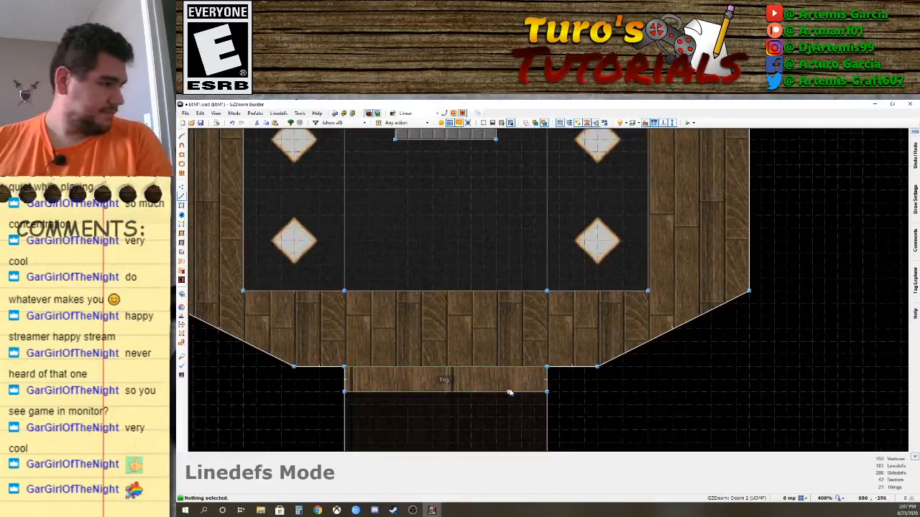
key(Left)
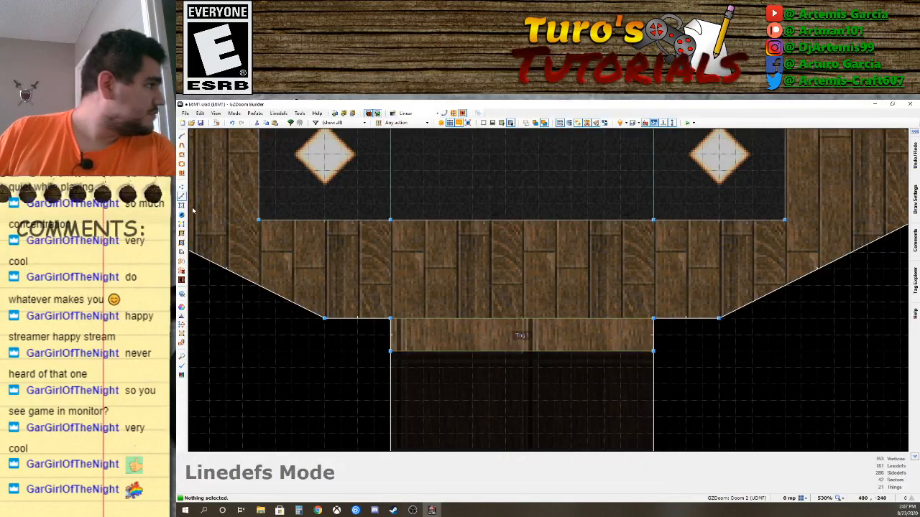
click(185, 187)
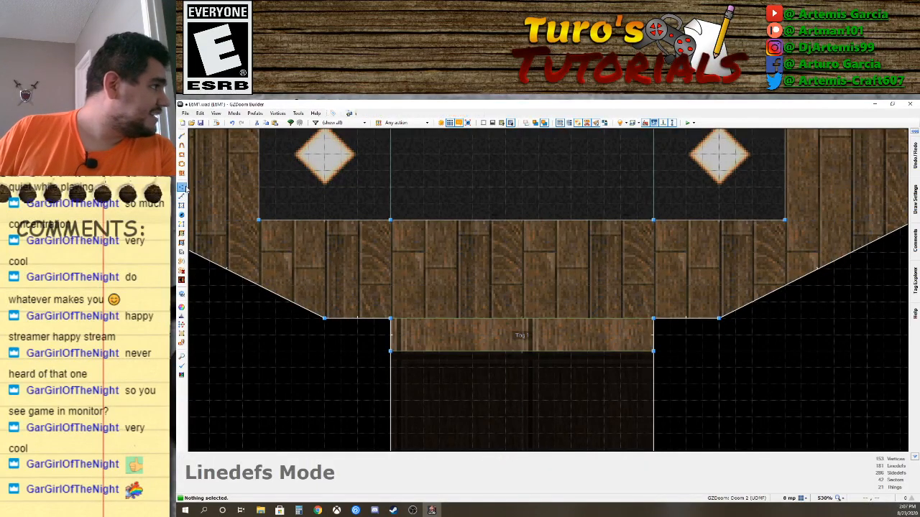
right_click(395, 288)
click(391, 317)
click(653, 319)
click(654, 285)
click(391, 285)
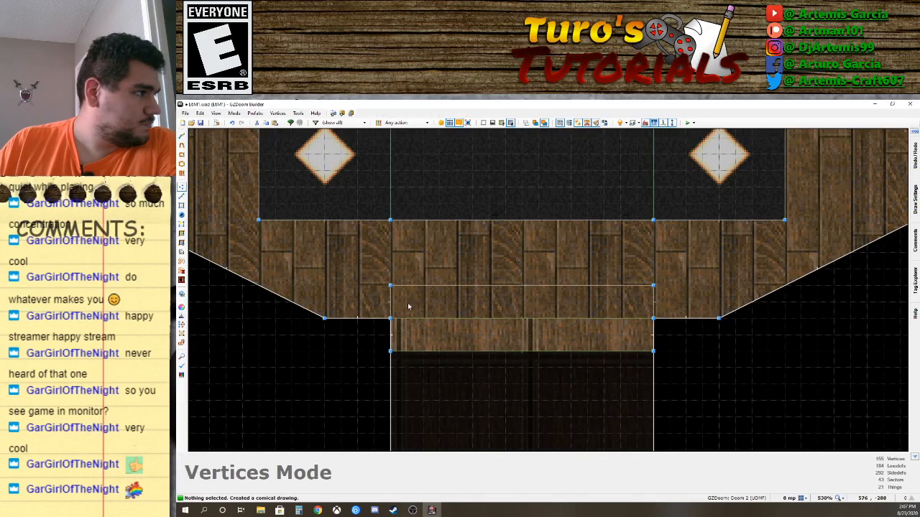
Assign tag 3 to the new narrow sector in front of the door.
click(182, 205)
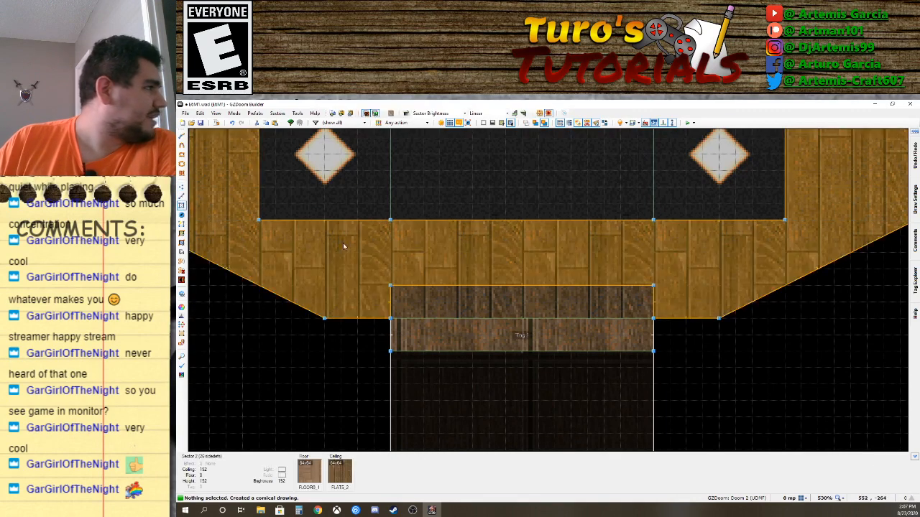
right_click(534, 302)
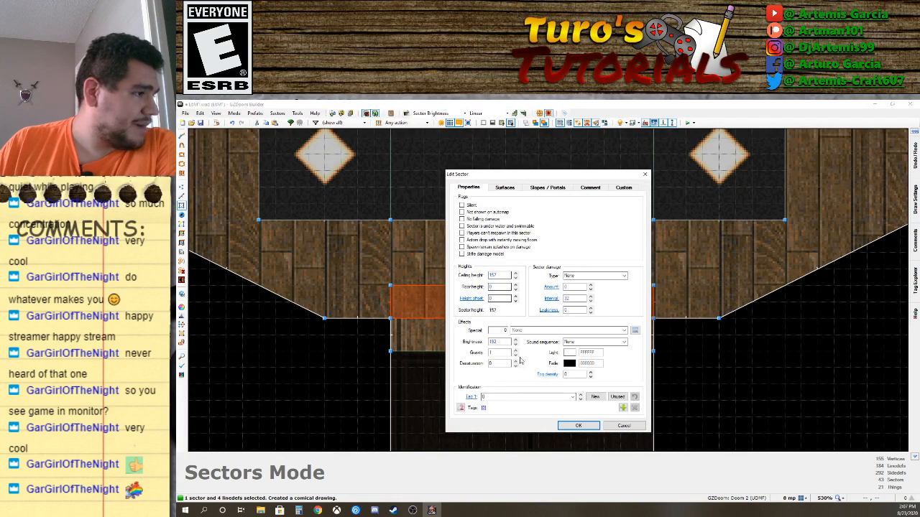
click(573, 397)
click(483, 407)
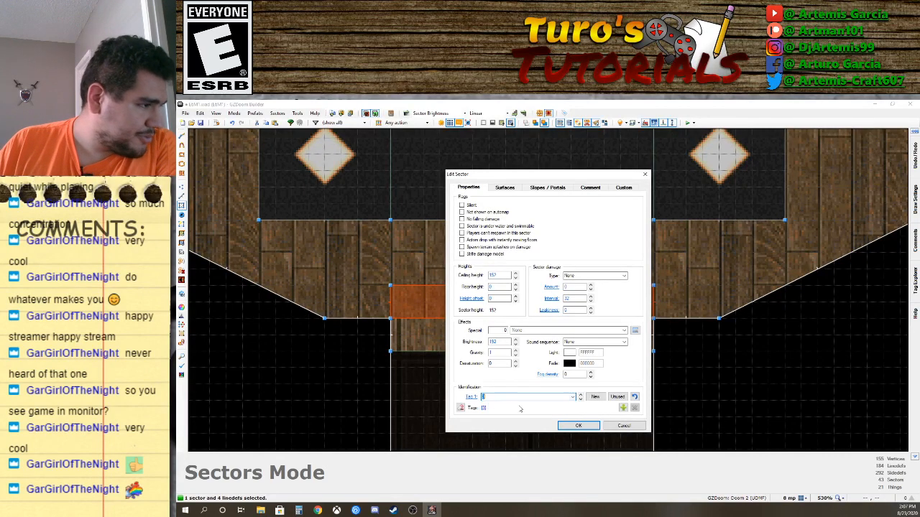
click(577, 425)
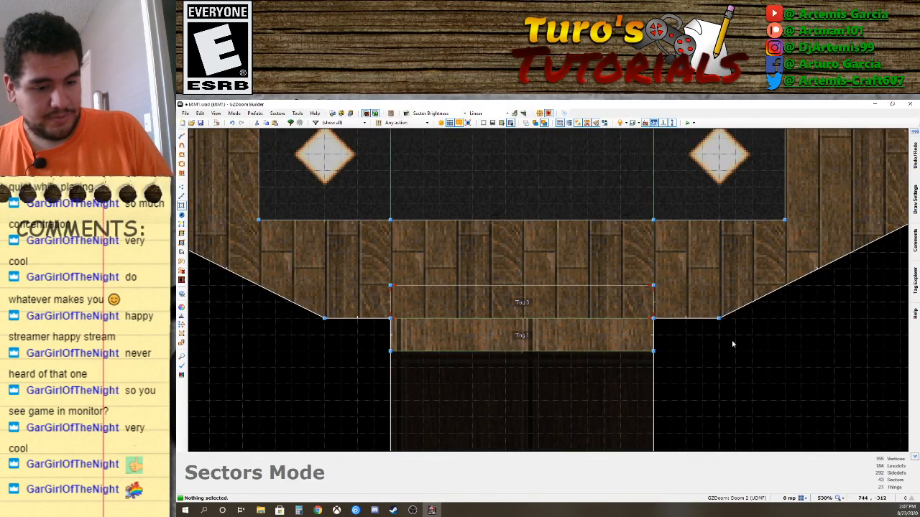
Inspect the STONE3 door and the horizontal bar in front of it from the room side in the 3D view.
key(w)
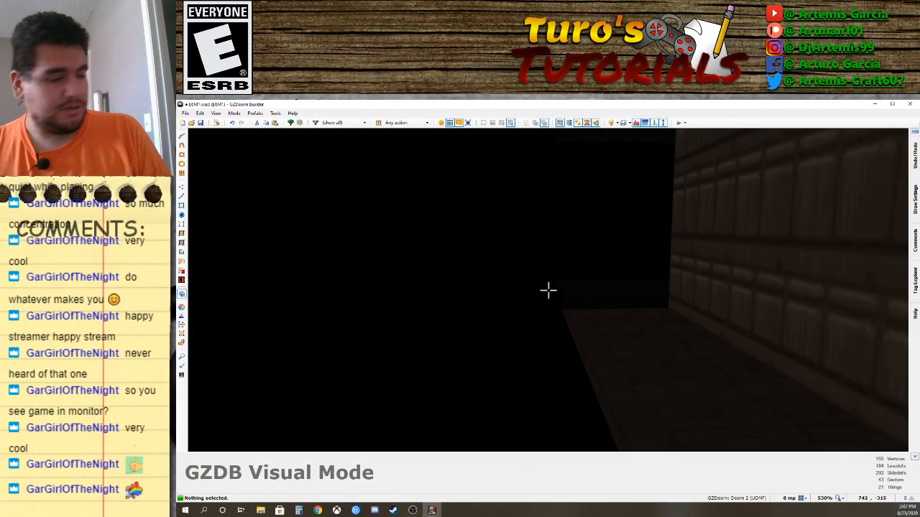
key(d)
key(e)
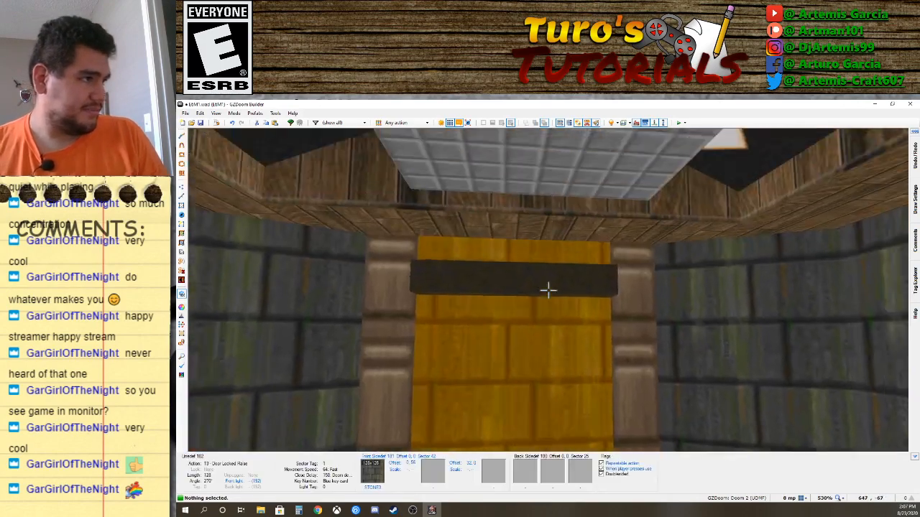
key(d)
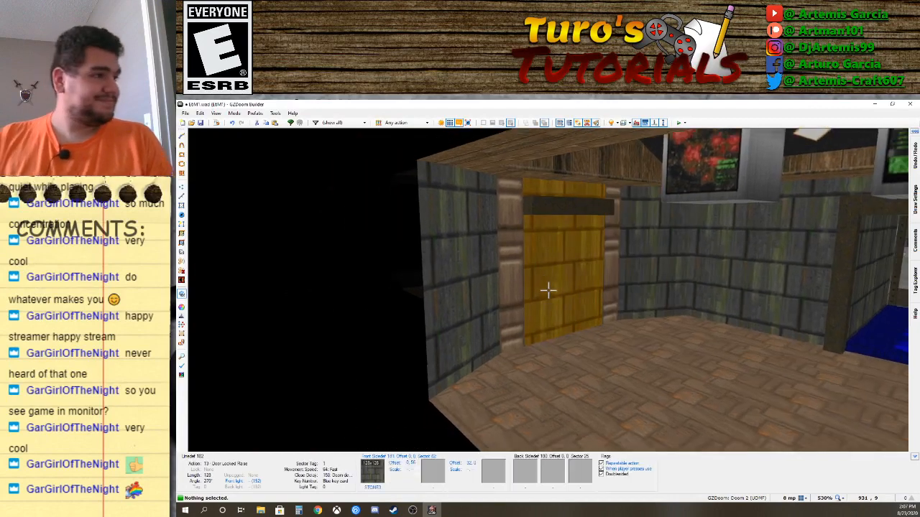
key(e)
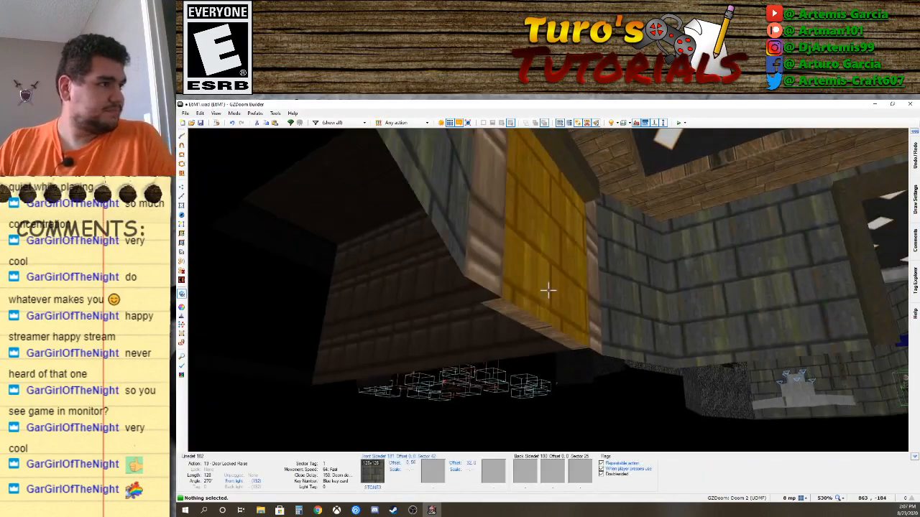
Test the door's opening by raising its ceiling to 96 and closing it back to height 0.
click(549, 289)
scroll(549, 290, down, 3)
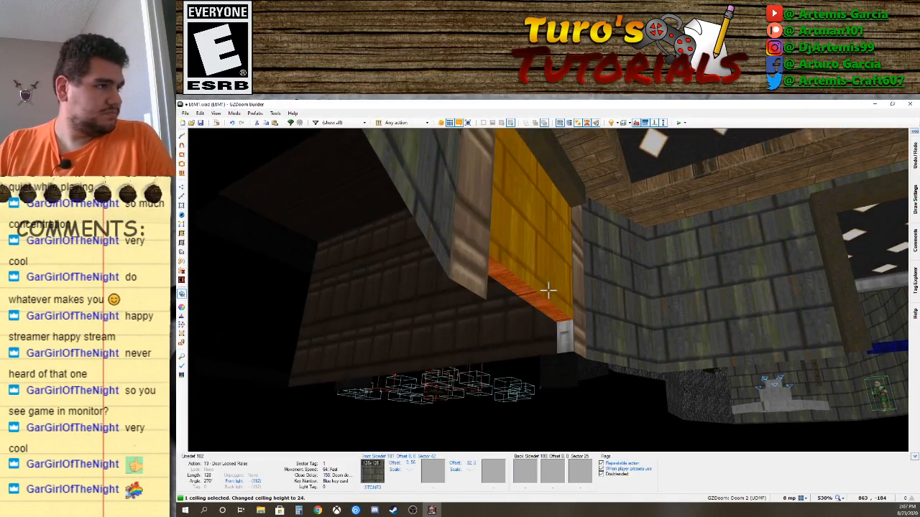
scroll(548, 290, up, 1)
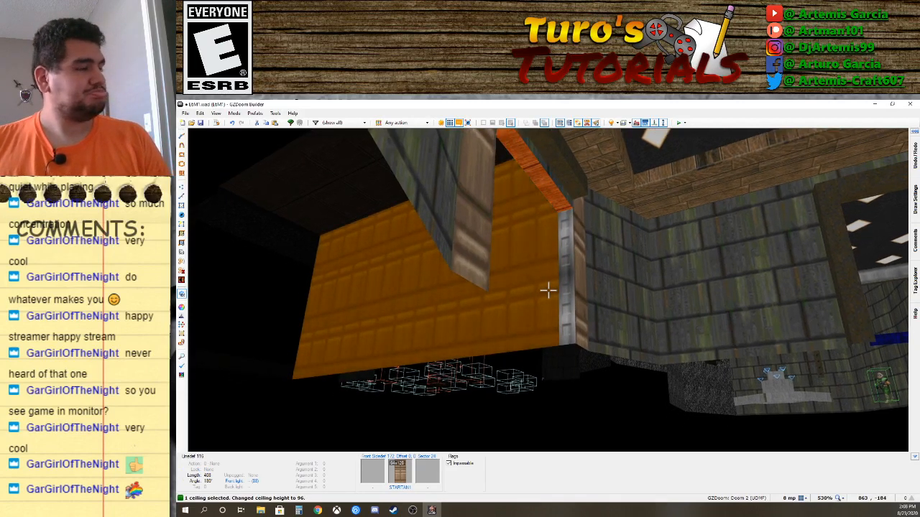
scroll(548, 290, down, 5)
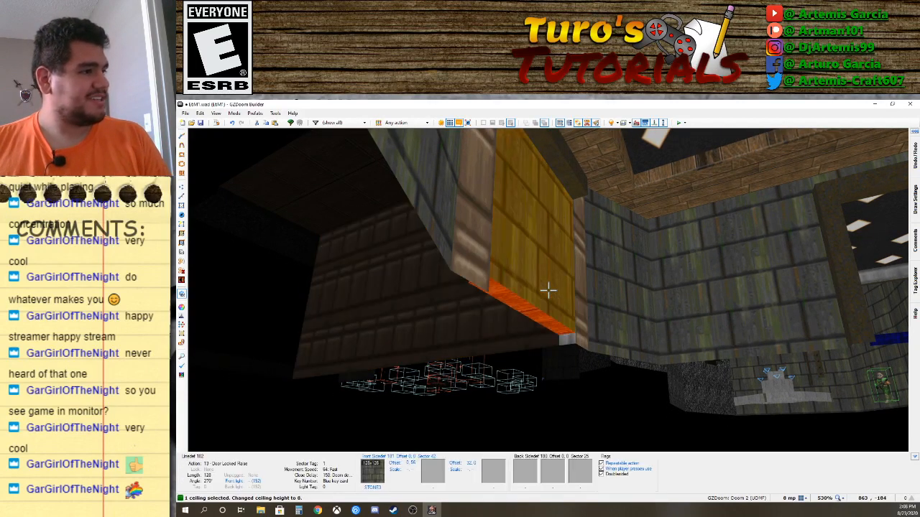
click(549, 290)
key(e)
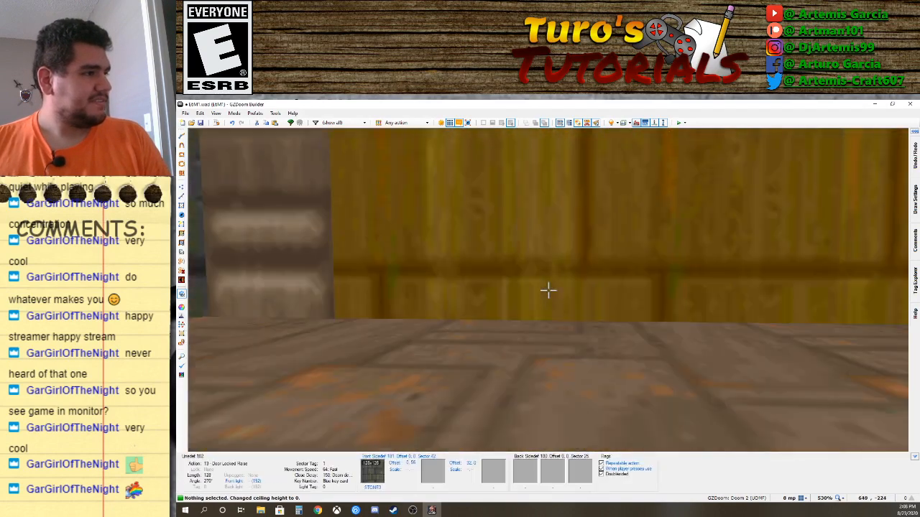
key(d)
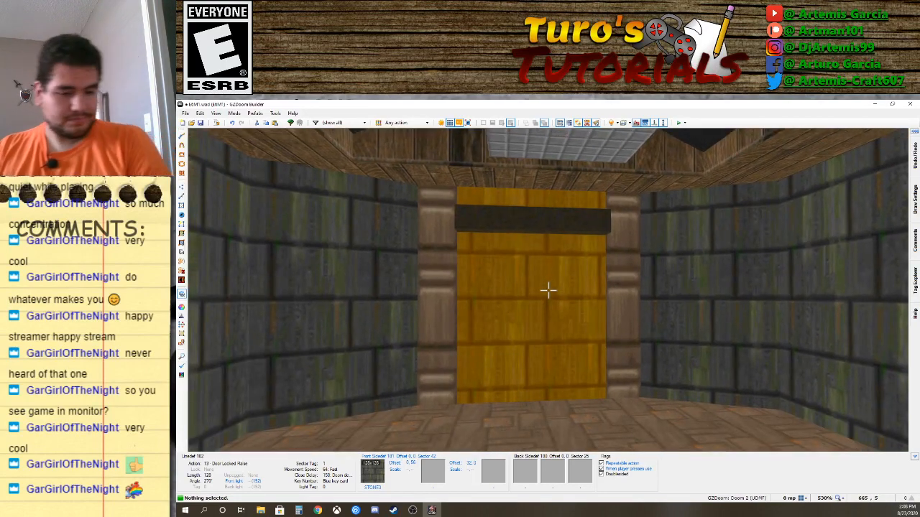
key(d)
key(s)
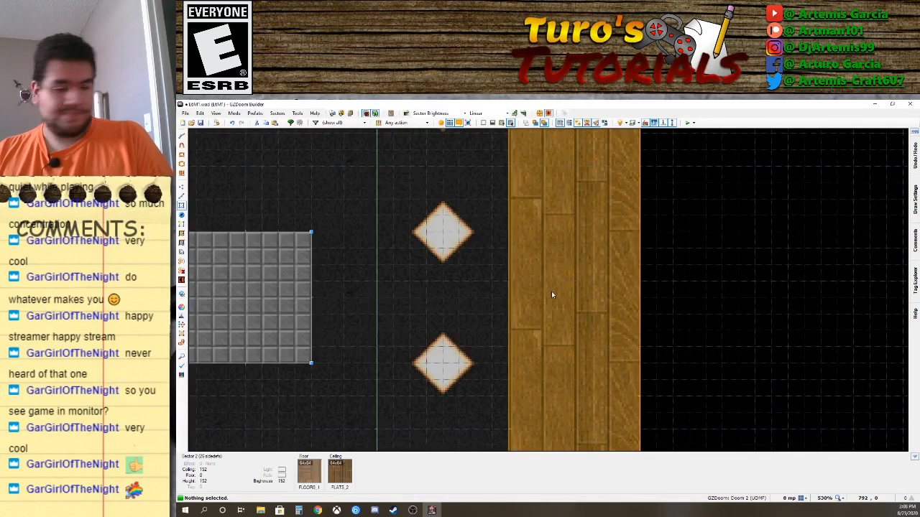
Change the tag of the narrow sector in front of the door to 4 on the 2D map.
scroll(552, 296, down, 5)
key(Down)
key(Down)
key(Down)
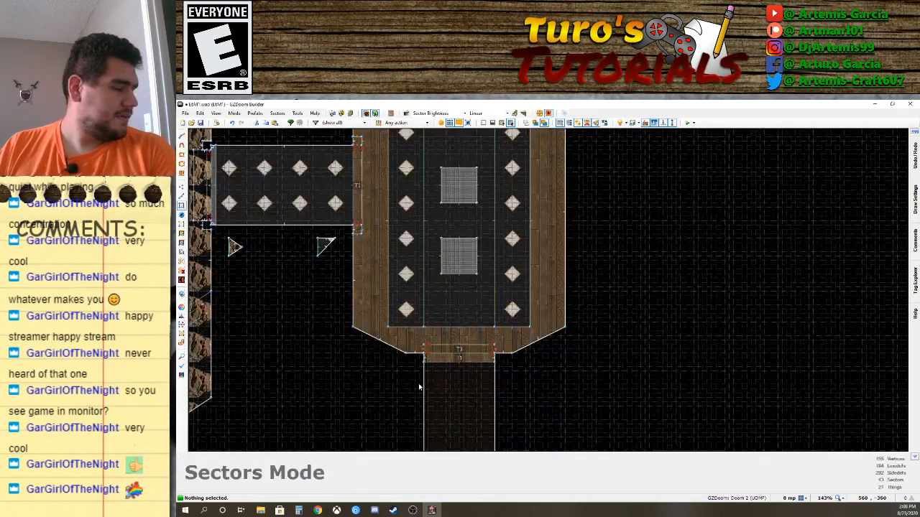
key(Left)
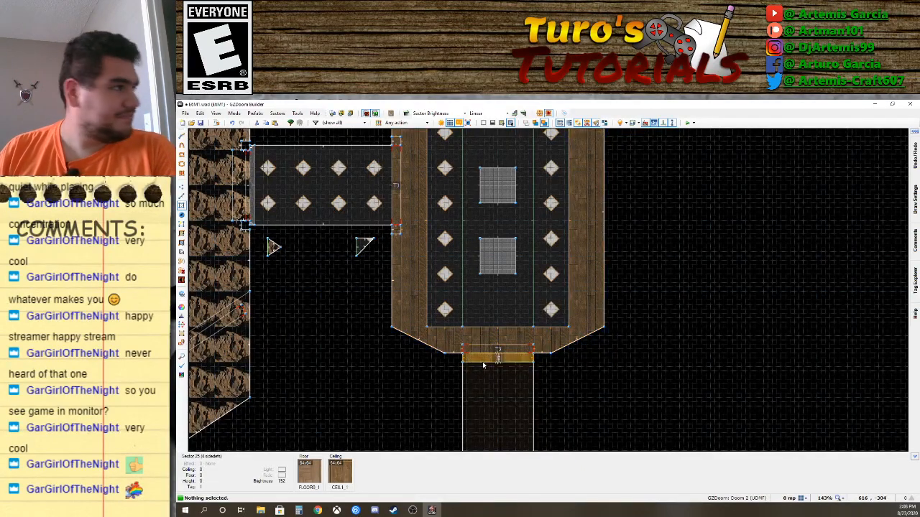
scroll(486, 378, up, 3)
scroll(475, 332, down, 3)
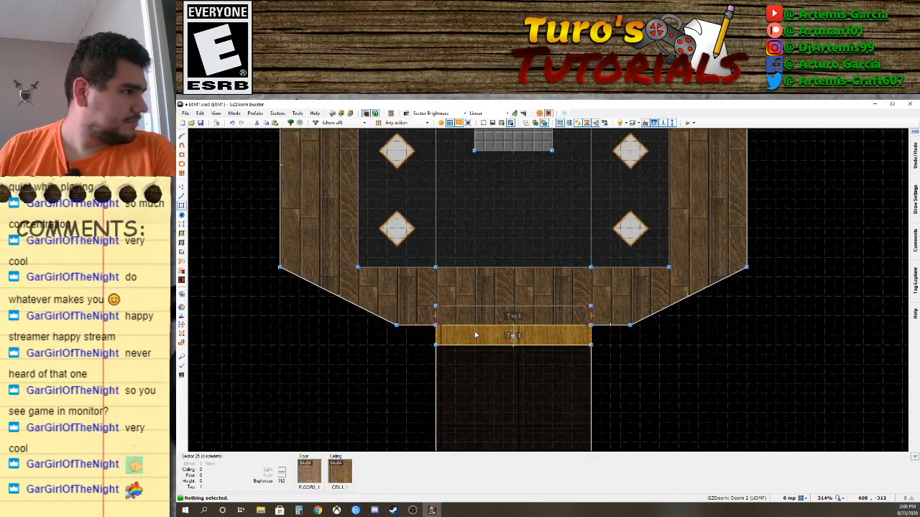
key(Up)
key(Left)
key(Left)
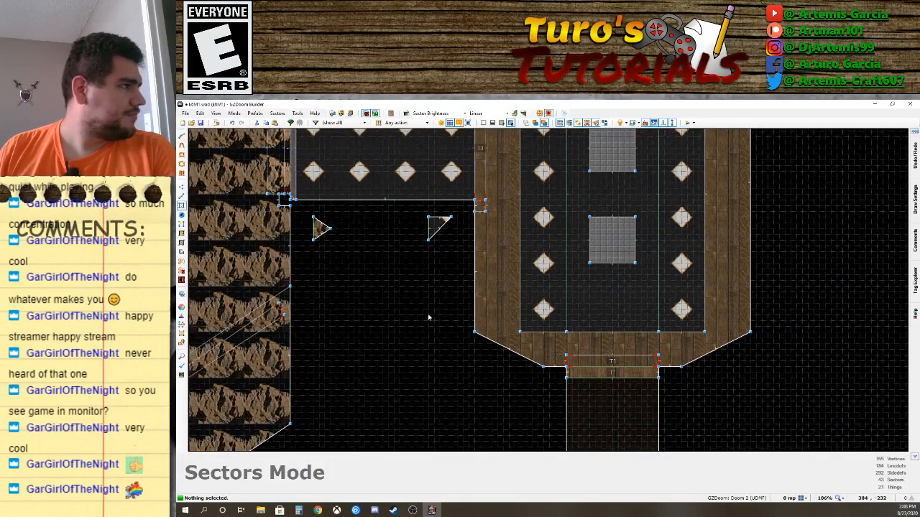
key(Up)
key(Left)
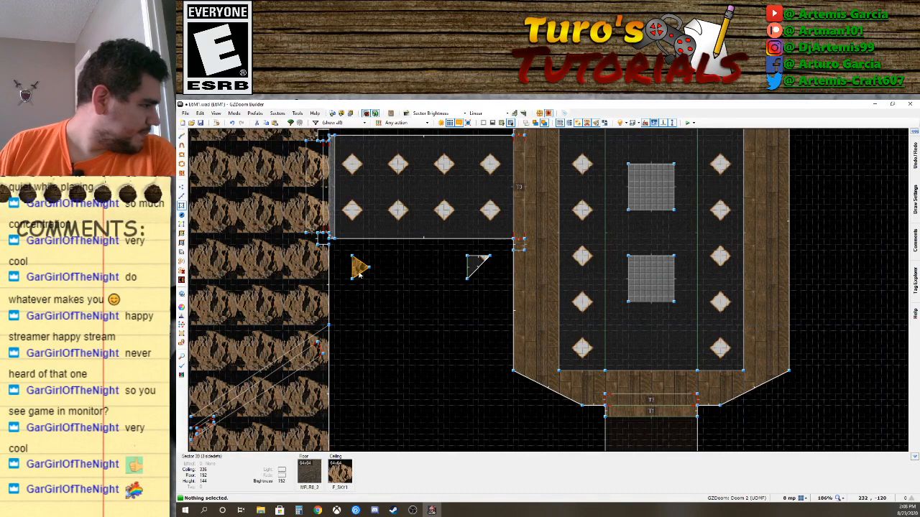
right_click(651, 402)
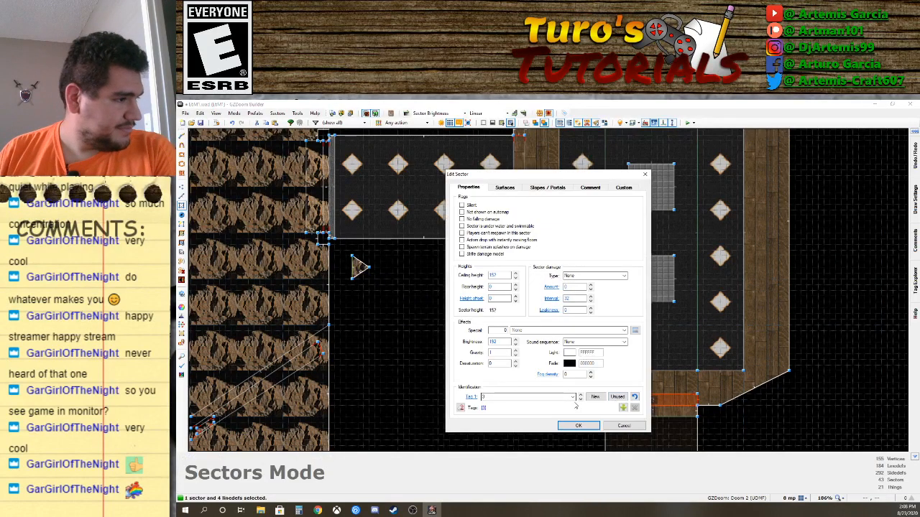
click(580, 426)
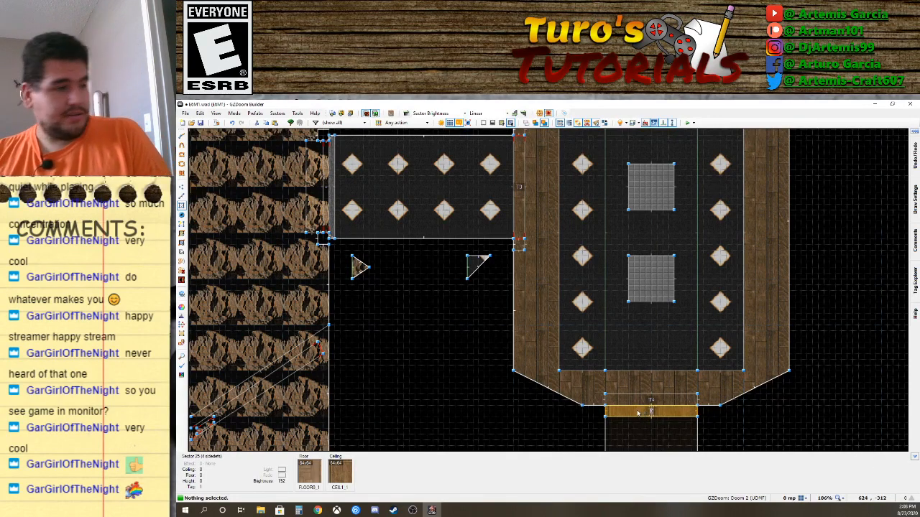
Draw a small triangular control sector with a 32-unit vertical side in the empty space west of the room's south end.
key(s)
key(d)
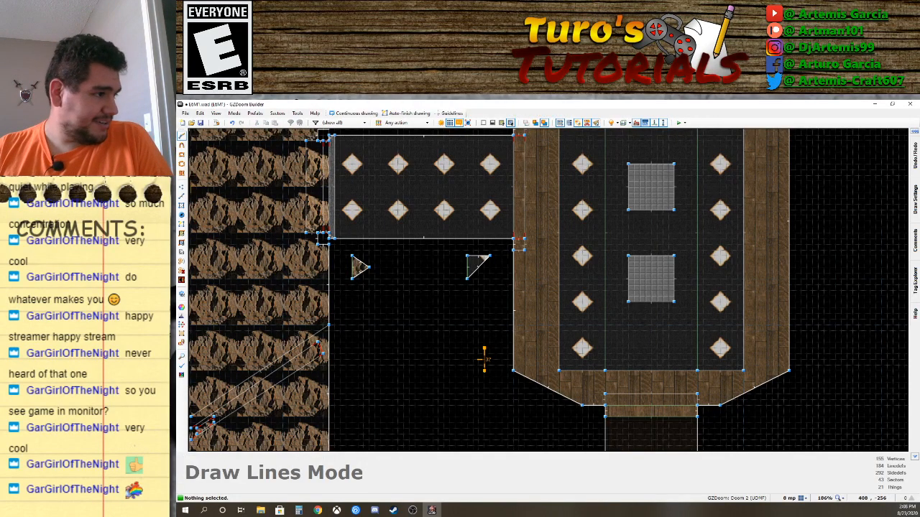
click(485, 349)
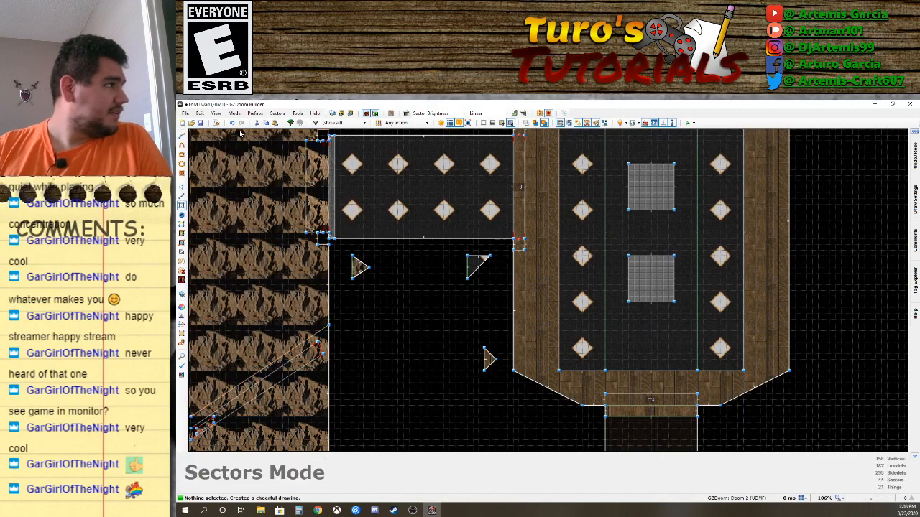
Give the new triangle's vertical linedef action 160 Sector Set 3D Floor with sector tag 4, type 1 and opacity 255.
click(182, 195)
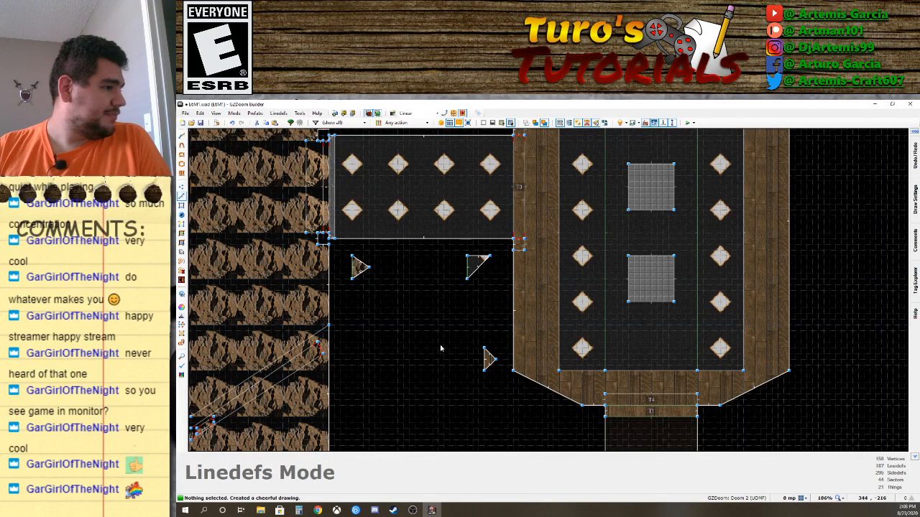
right_click(487, 359)
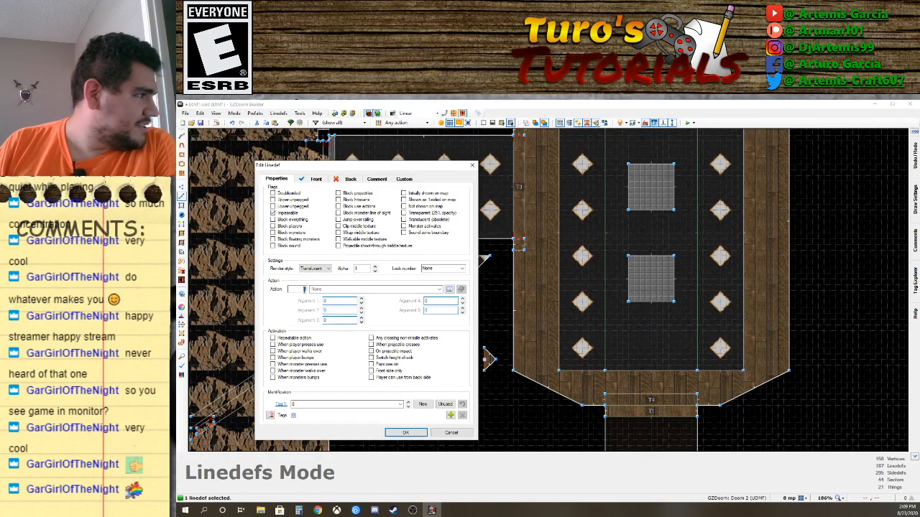
text(19)
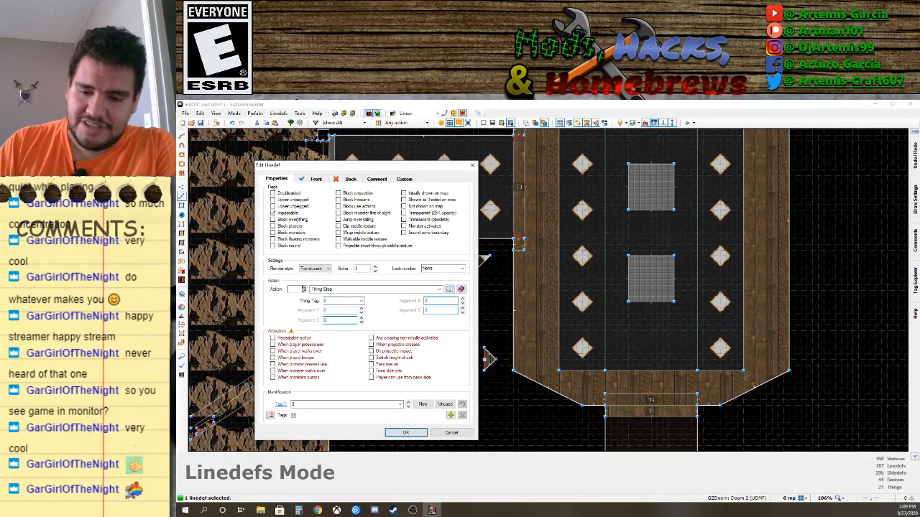
text(60)
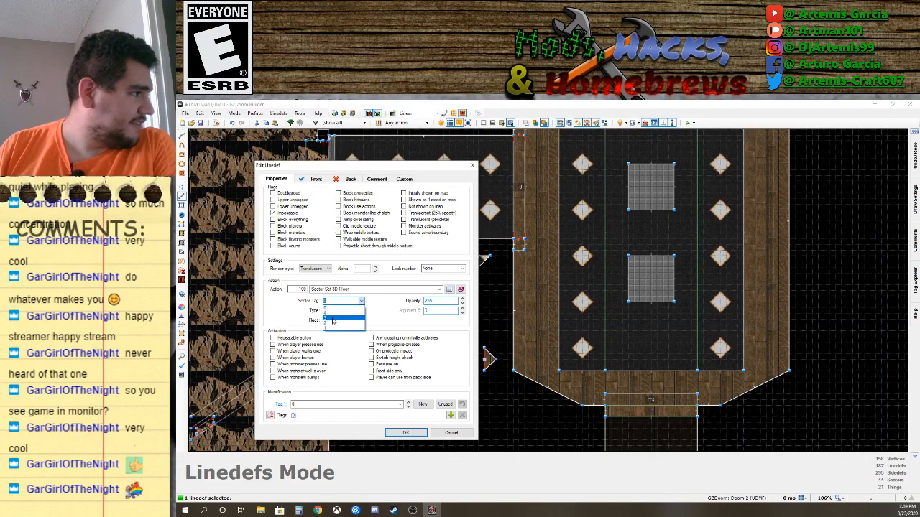
click(404, 432)
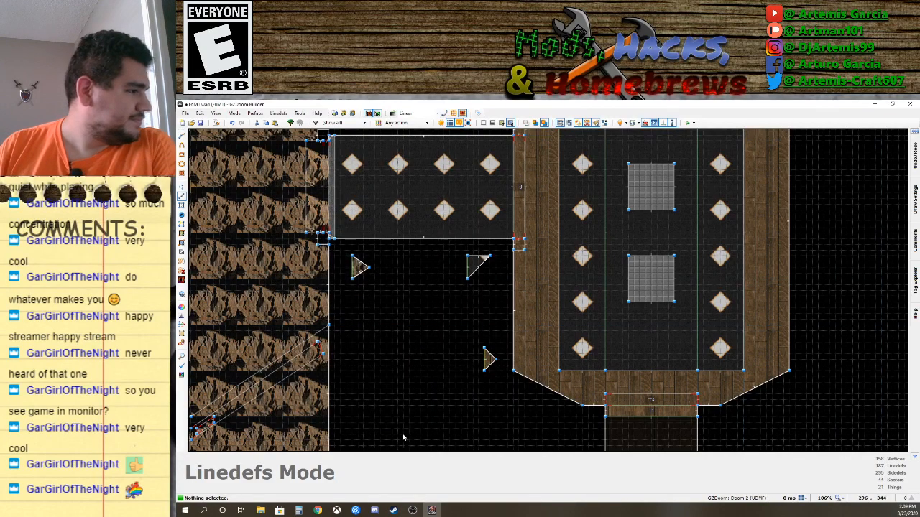
Raise the triangular control sector's floor to height 104 in the 3D view.
key(q)
key(s)
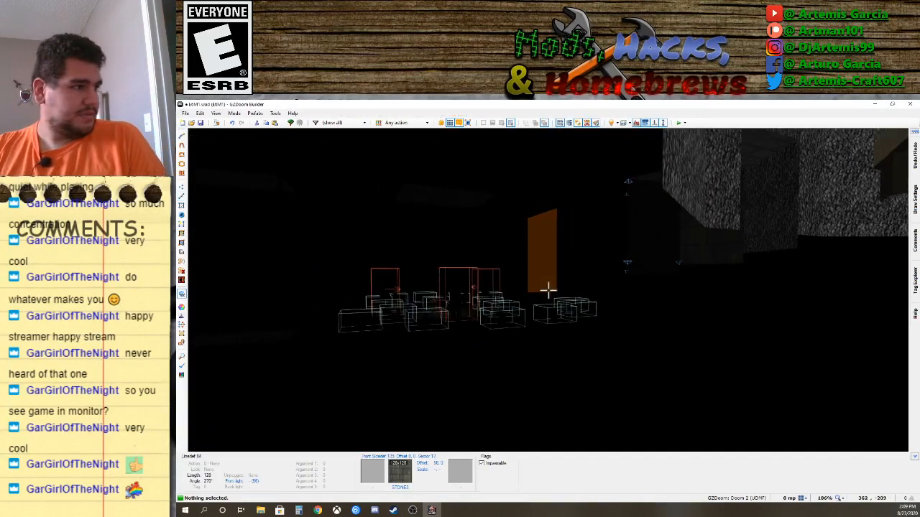
key(w)
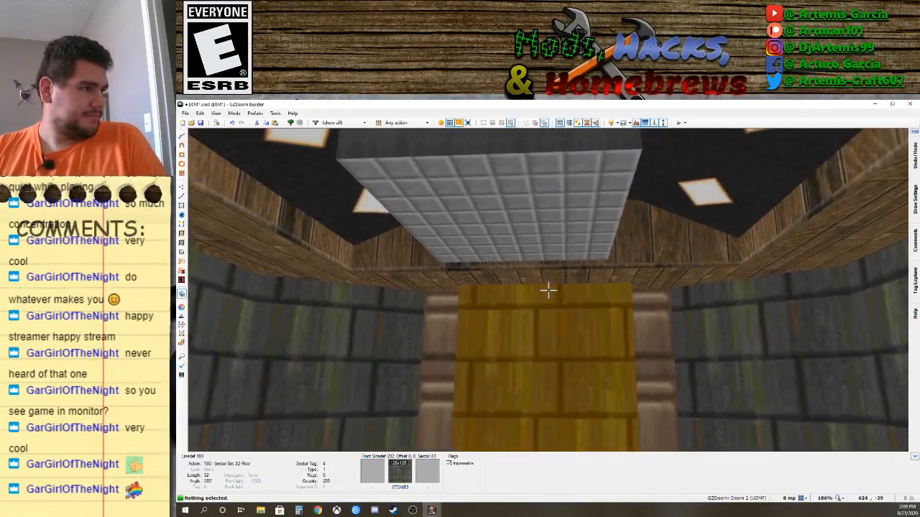
key(s)
key(w)
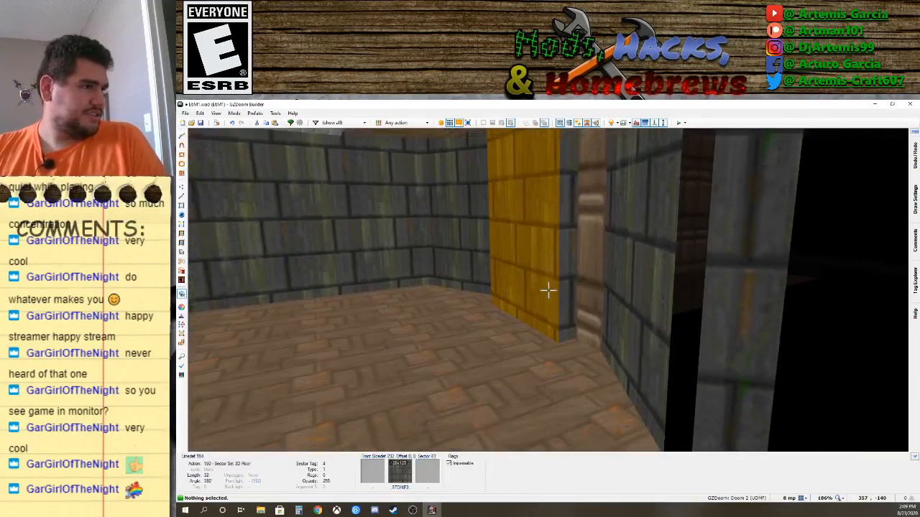
key(w)
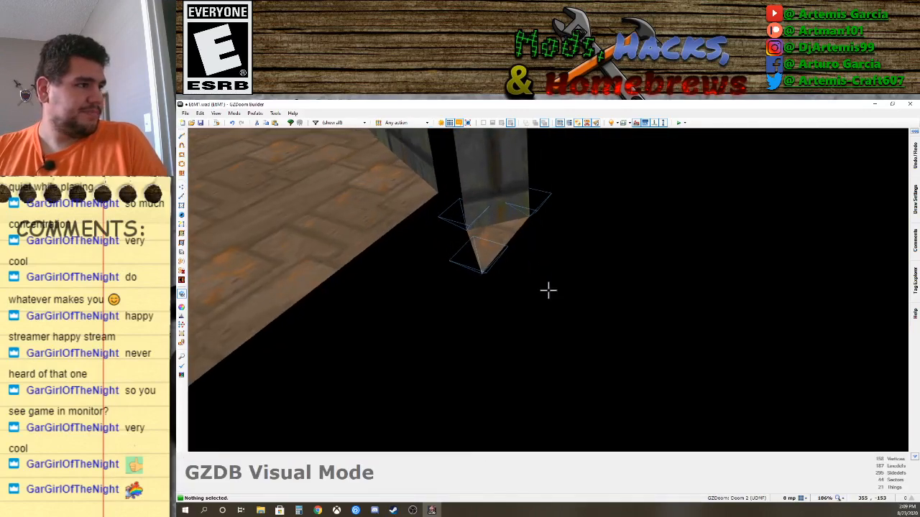
click(548, 290)
key(s)
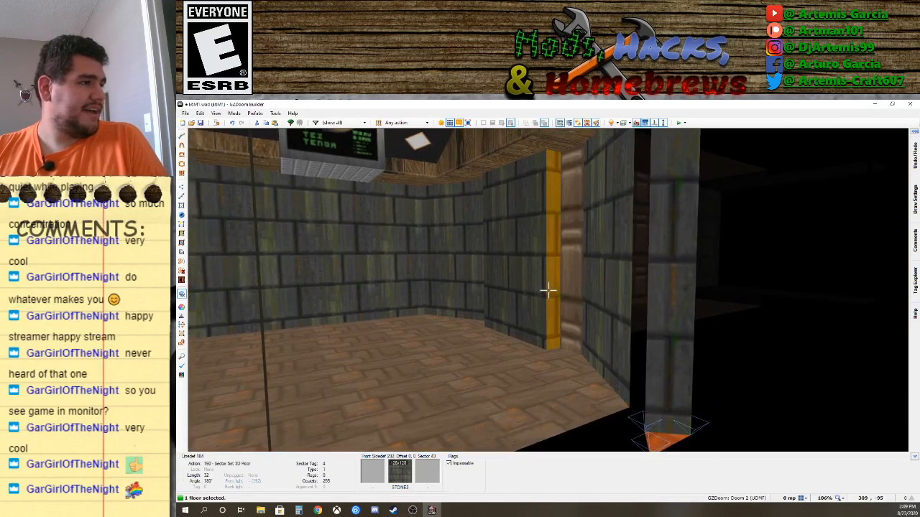
scroll(548, 290, up, 6)
scroll(548, 290, up, 13)
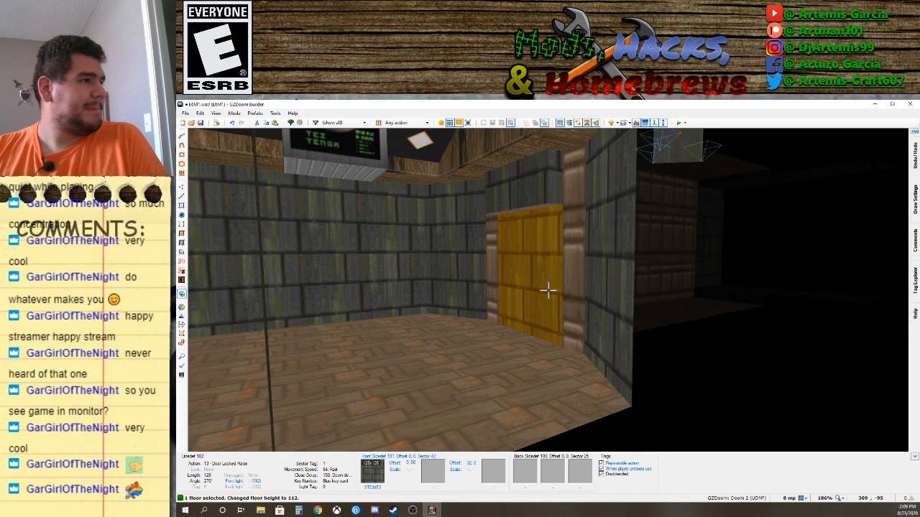
scroll(548, 291, down, 4)
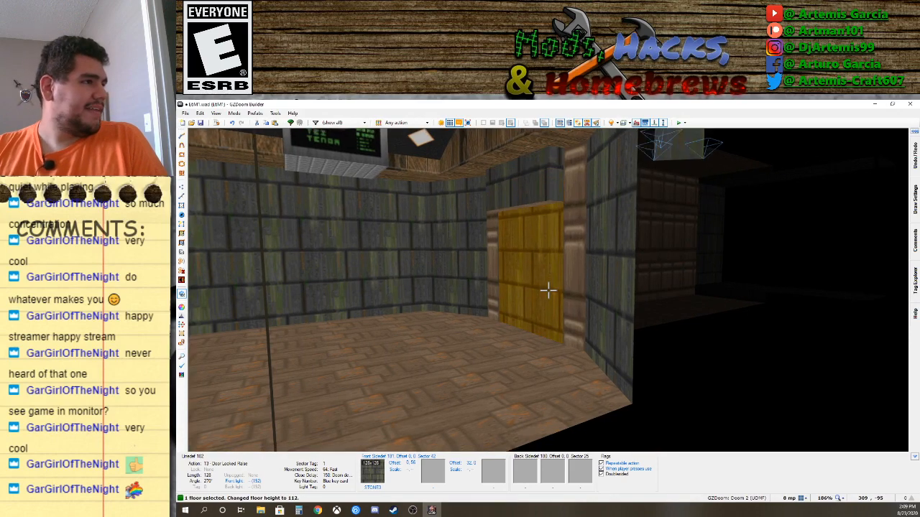
Clear the selected surfaces of the triangular control sector and set its ceiling height to 120.
key(w)
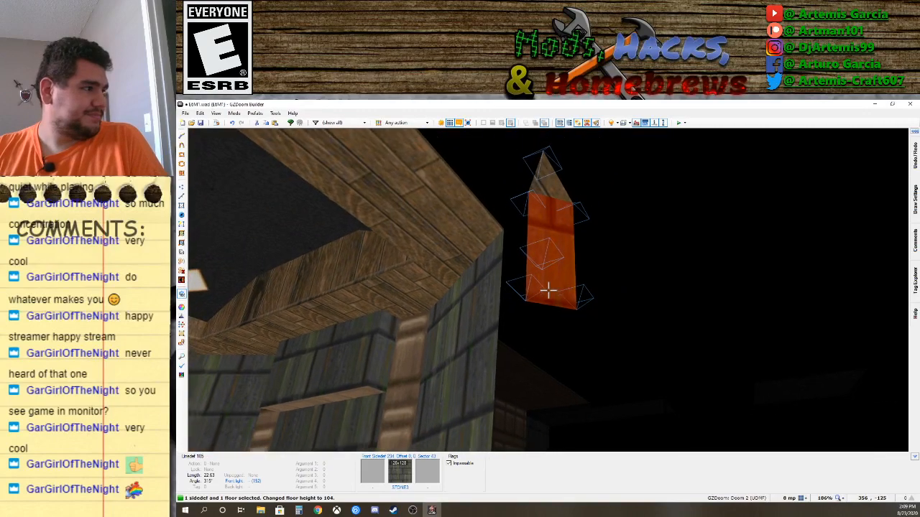
key(e)
click(548, 291)
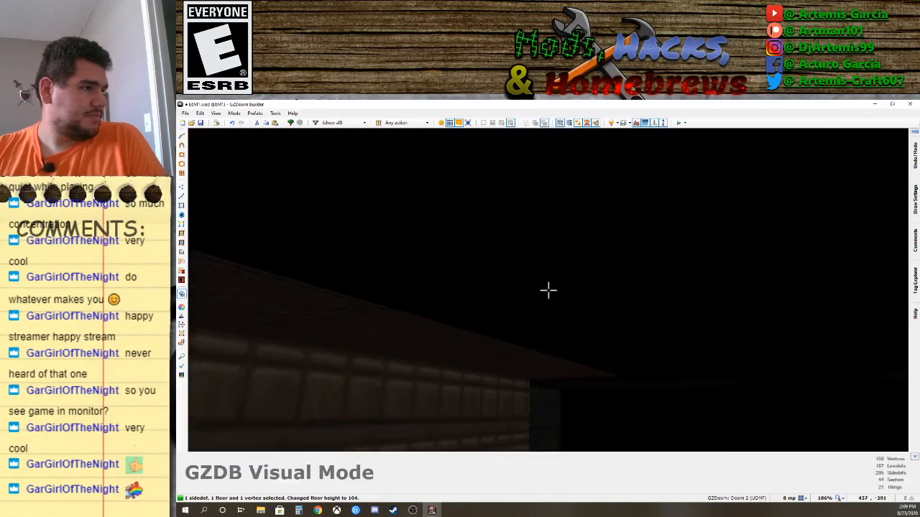
key(d)
click(548, 291)
click(548, 290)
click(548, 290)
key(e)
key(d)
click(548, 290)
key(e)
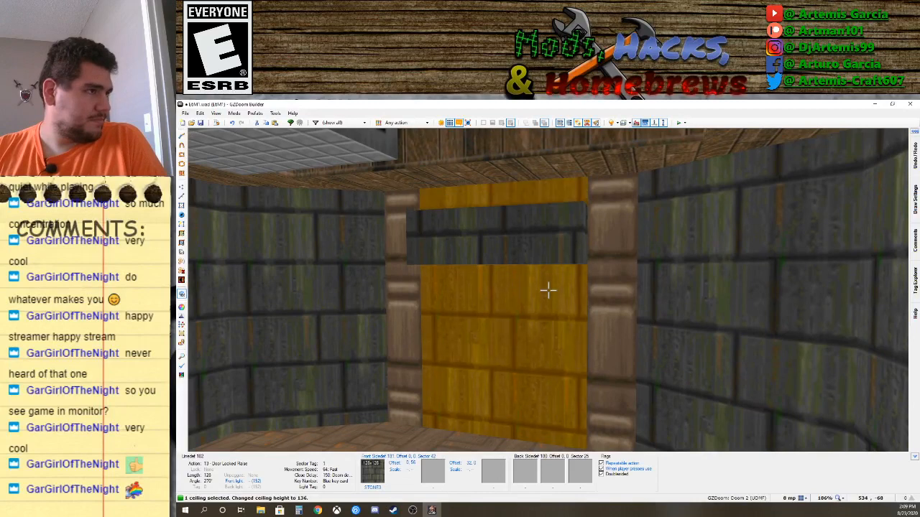
scroll(548, 290, up, 1)
key(d)
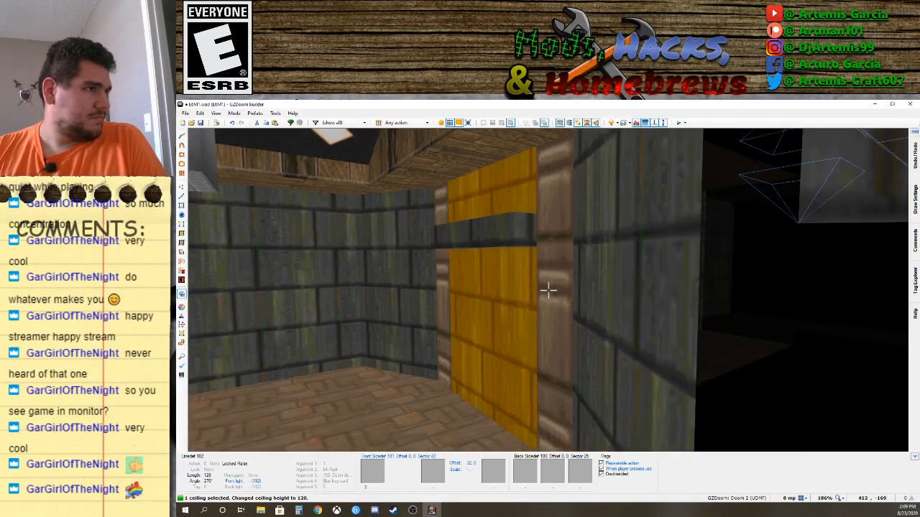
Raise the triangular control sector's ceiling to height 152 so the bar fills the upper part of the door opening.
scroll(548, 290, up, 3)
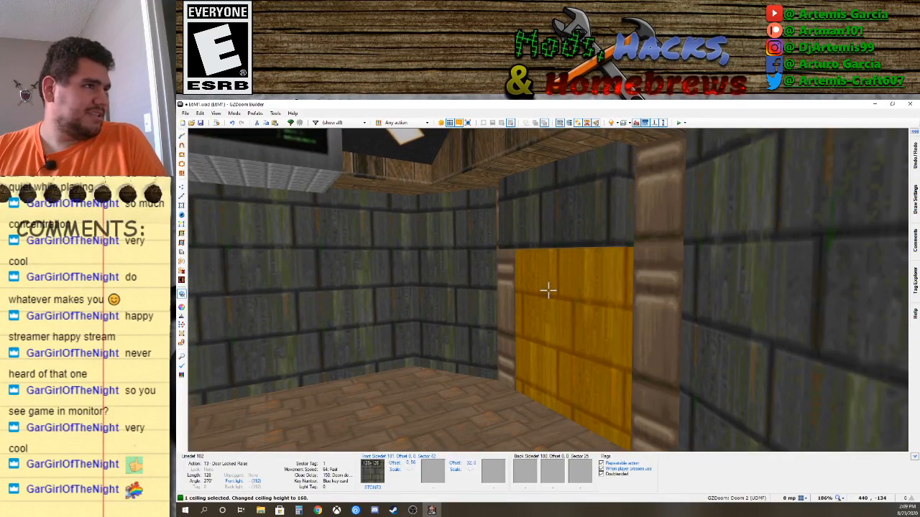
scroll(548, 290, up, 1)
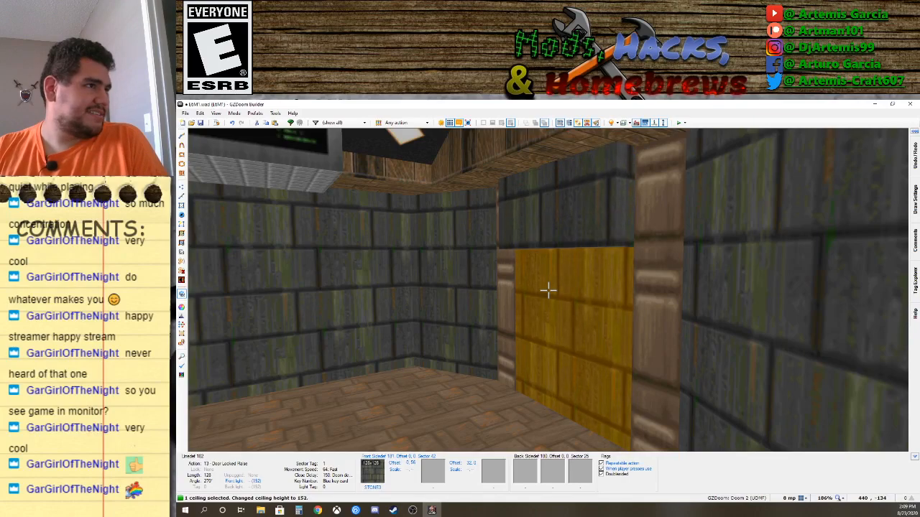
Inspect the extended 3D-floor bar at the blue-key door from several angles, then disable enhanced rendering effects to compare the opening.
key(d)
key(d)
key(f)
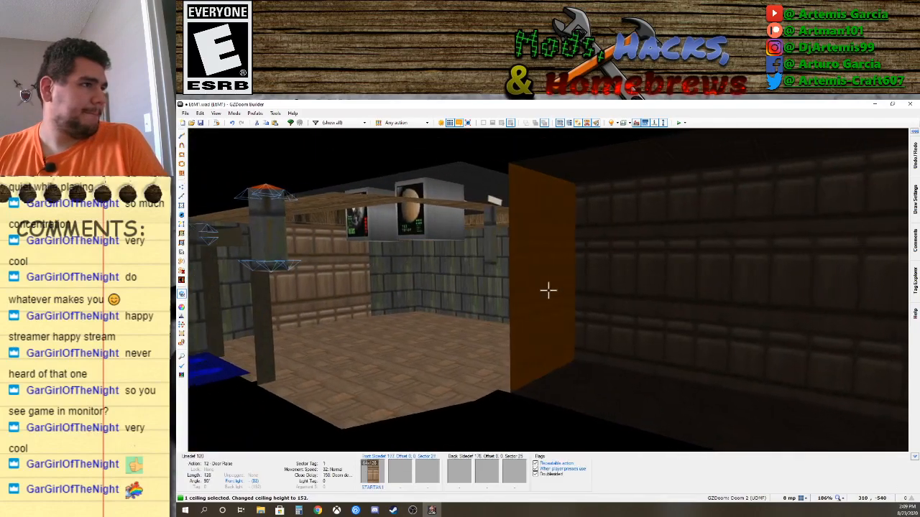
key(s)
key(e)
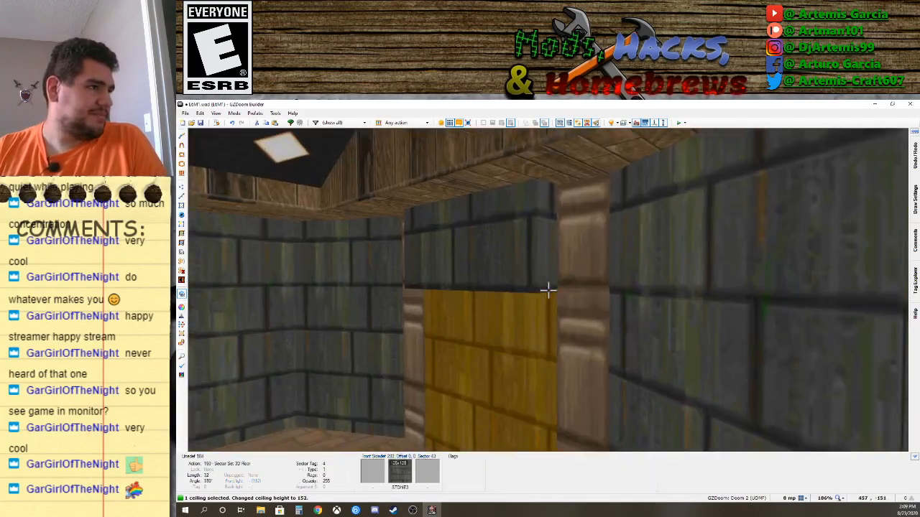
key(d)
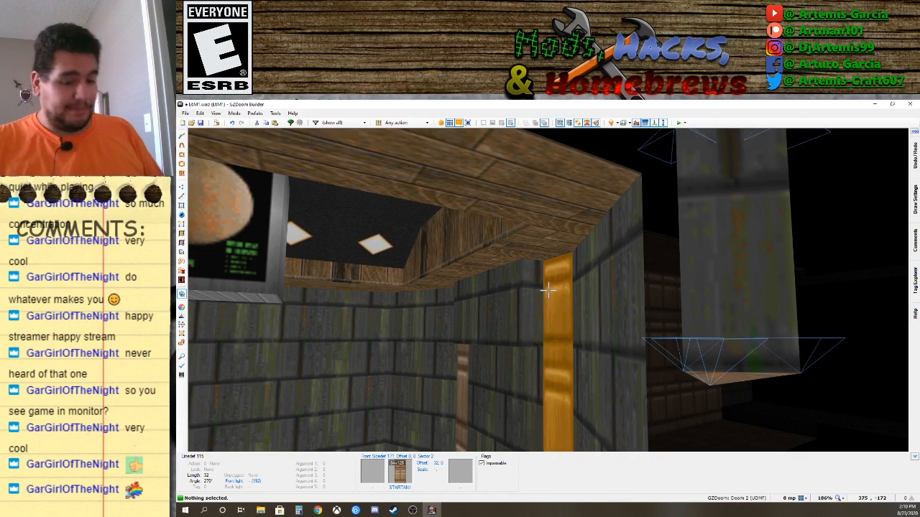
key(Tab)
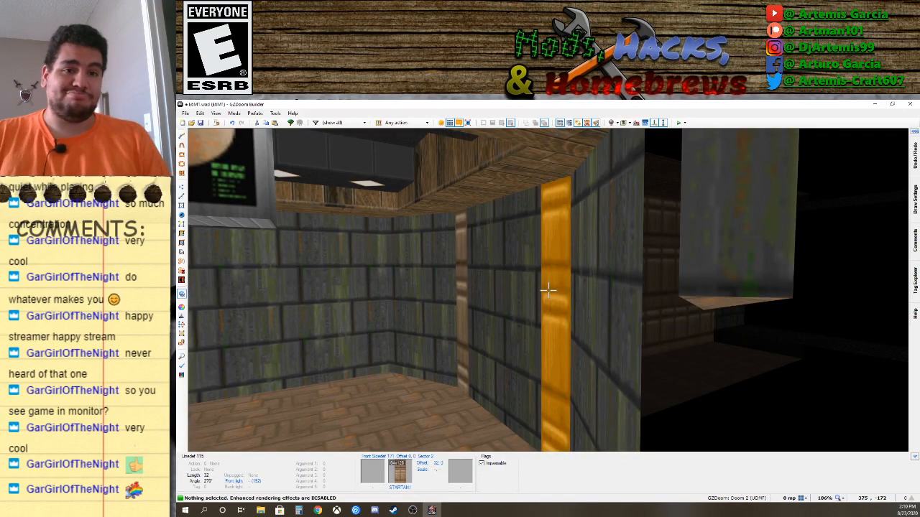
Enable enhanced rendering effects in the 3D view of the room.
key(Tab)
key(e)
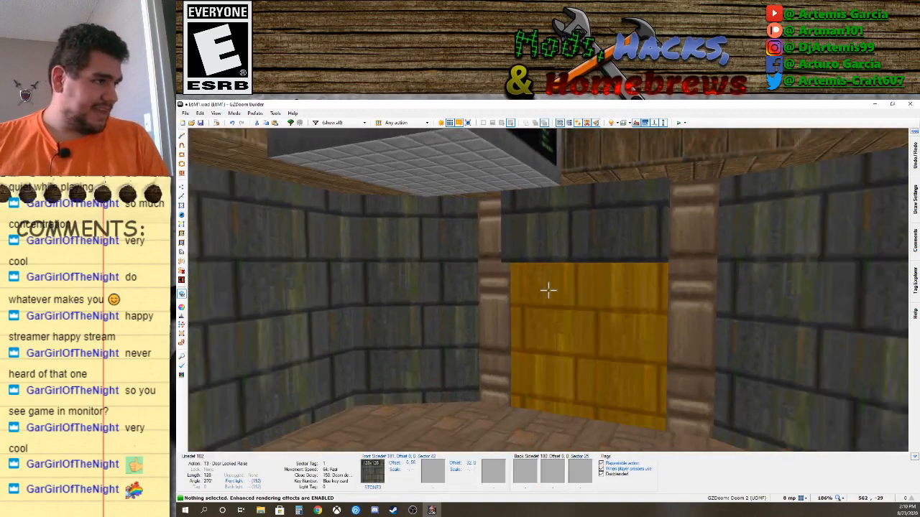
Set the front upper texture of the blue-key locked door to BIGDOOR2 from the Doors texture set.
right_click(549, 289)
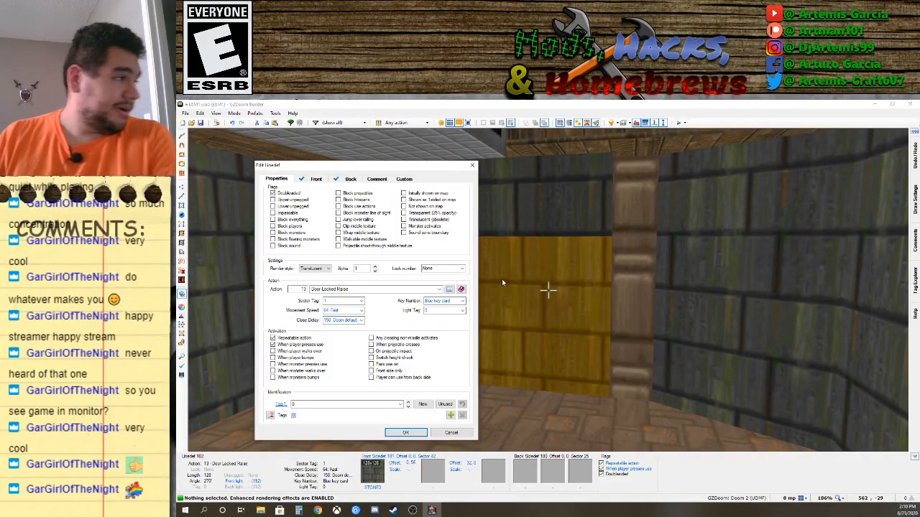
click(315, 179)
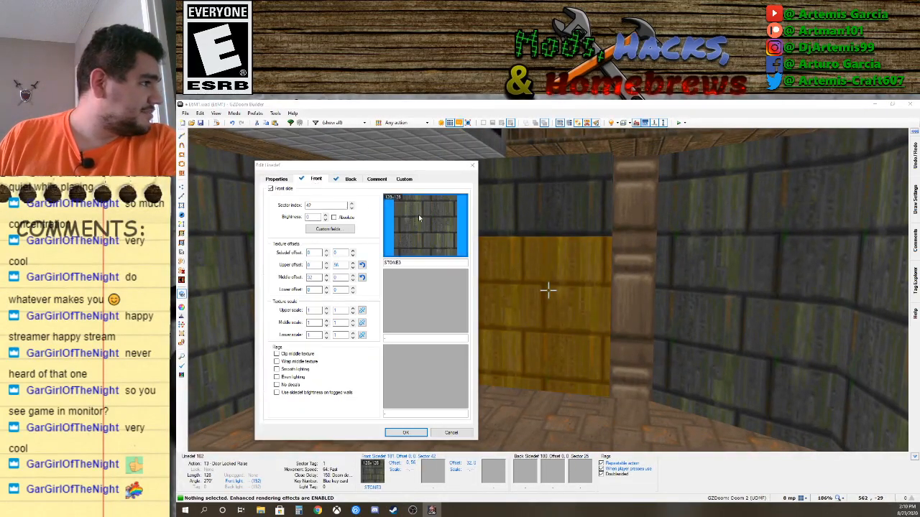
click(418, 214)
scroll(541, 334, down, 4)
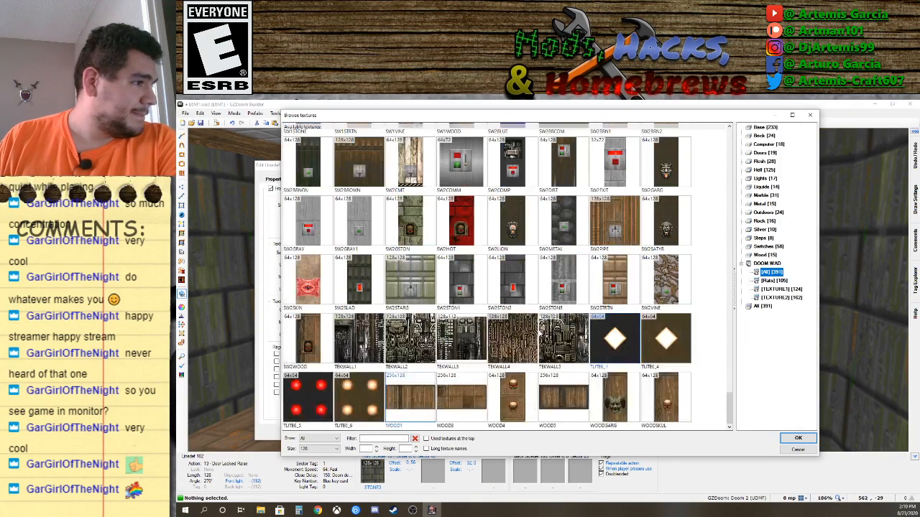
scroll(540, 334, up, 6)
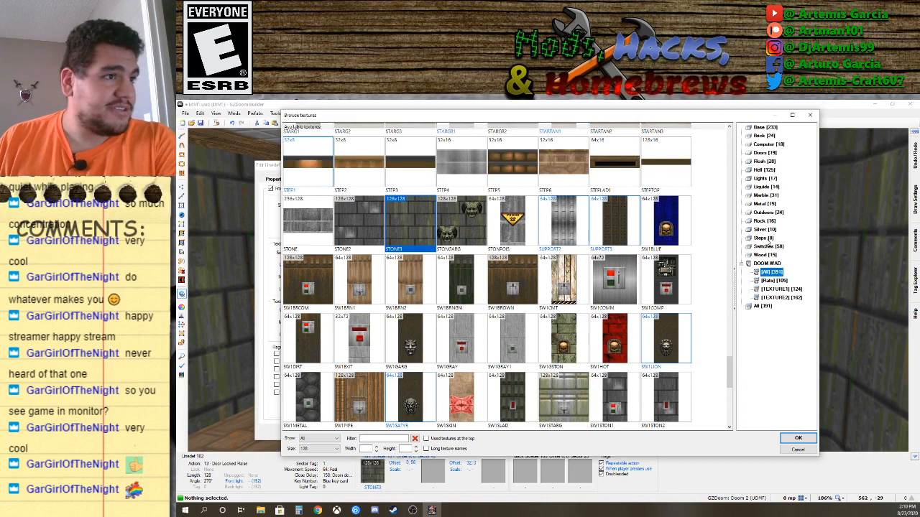
click(764, 152)
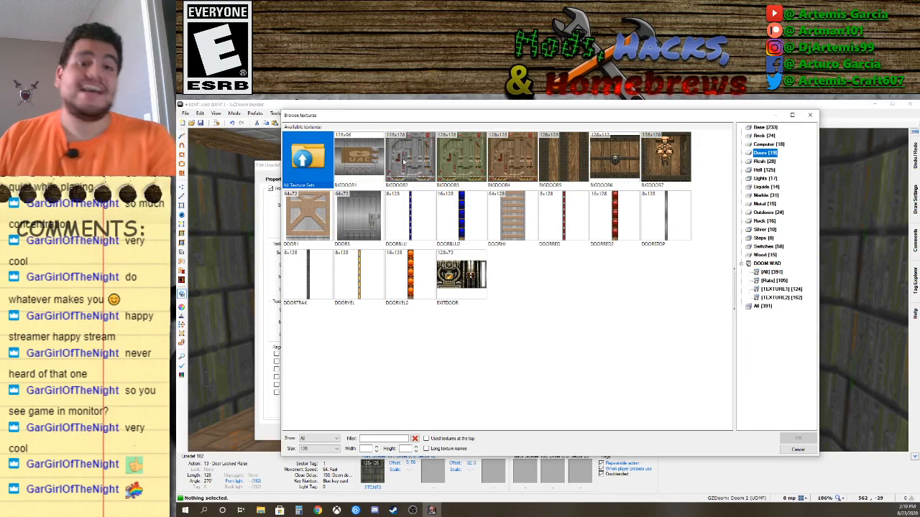
double_click(403, 162)
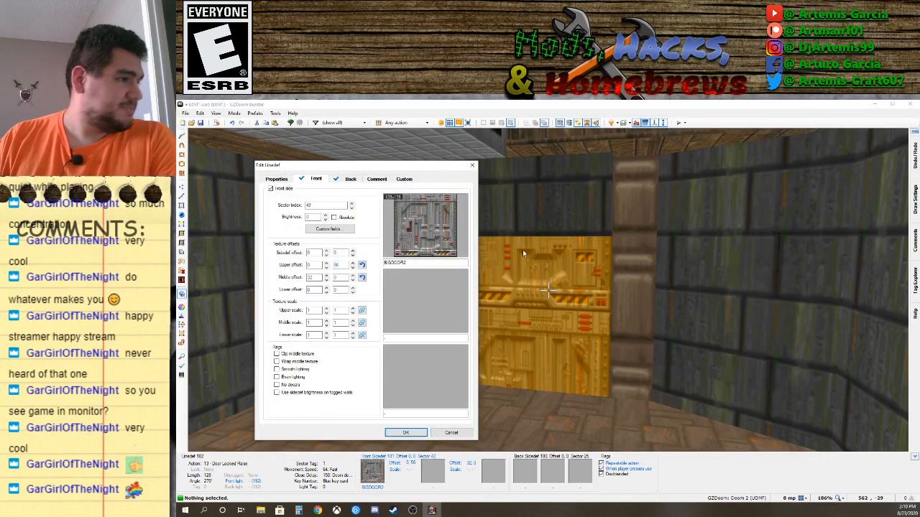
click(406, 432)
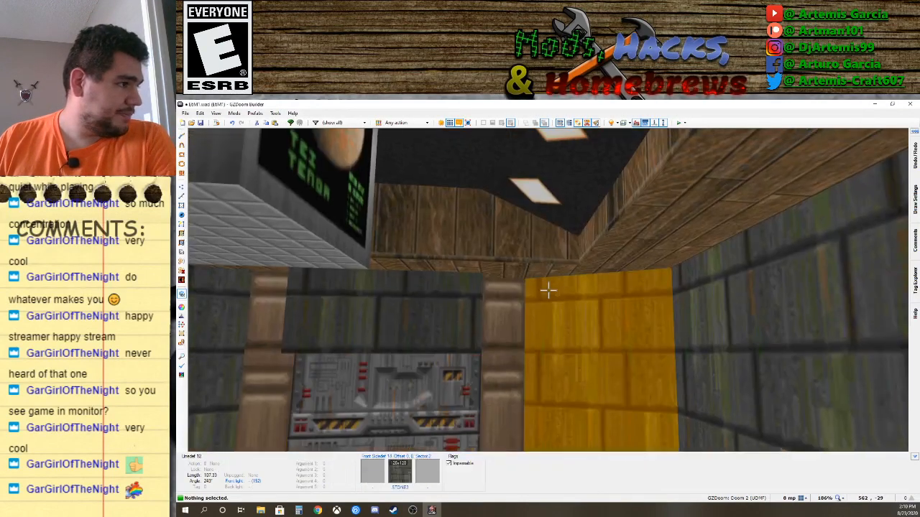
Shift the door's upper texture vertically until its offsets are 0, 0.
key(Up)
key(Up)
key(Up)
key(Up)
key(Up)
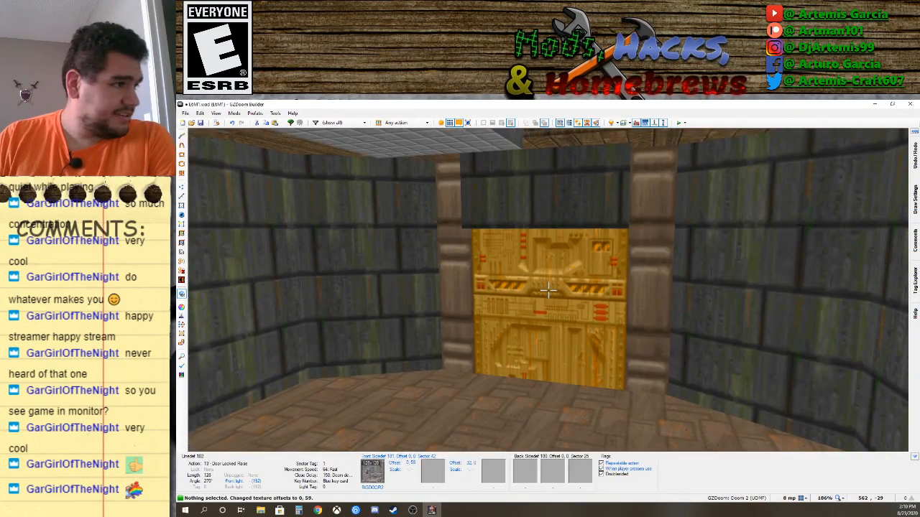
key(Up)
key(Up)
key(Up)
key(Up)
key(Up)
key(Up)
key(Up)
key(Up)
key(Up)
key(Up)
key(Up)
key(Up)
key(Up)
key(Up)
key(Up)
key(Up)
key(Up)
key(Up)
key(Up)
key(Up)
key(Up)
key(Up)
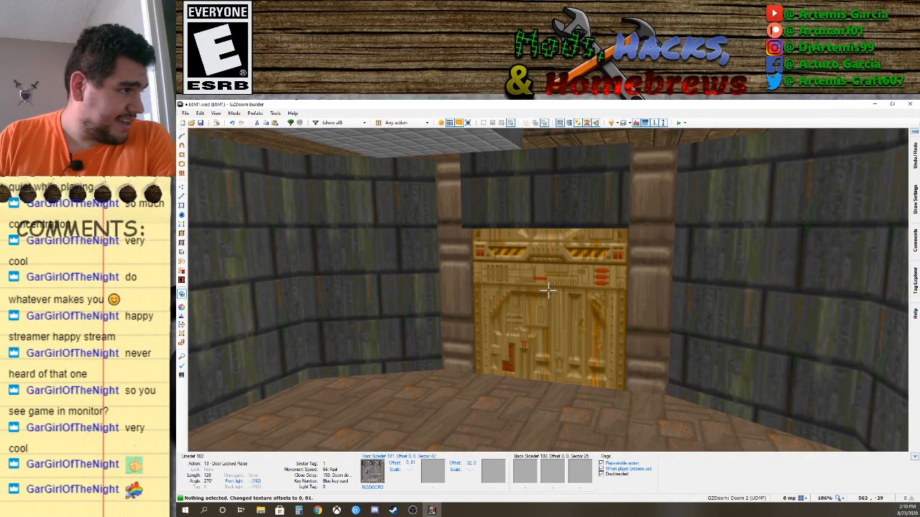
key(Up)
key(Up)
key(Up)
key(Up)
key(Up)
key(Up)
key(Up)
key(Up)
key(Up)
key(Up)
key(Up)
key(Up)
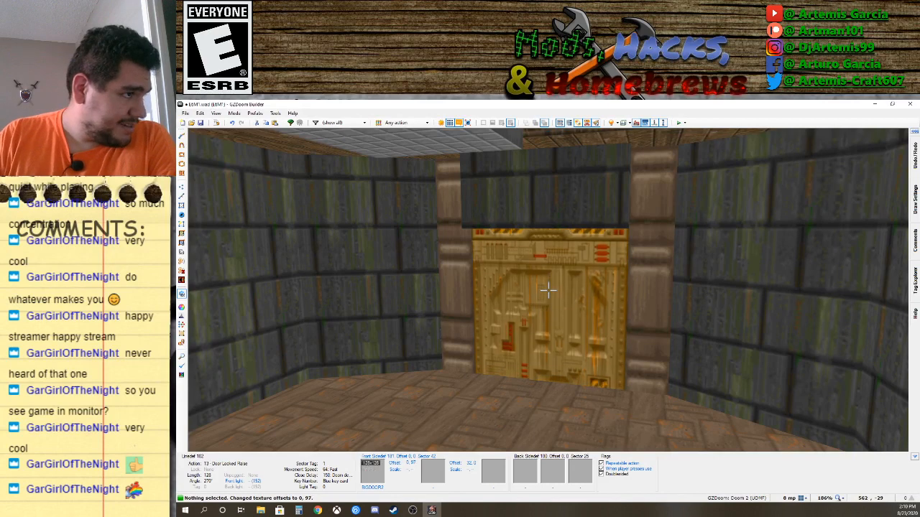
key(Up)
key(Up)
key(Up)
key(Up)
key(Up)
key(Up)
key(Up)
key(Up)
key(Up)
key(Up)
key(Up)
key(Up)
key(Up)
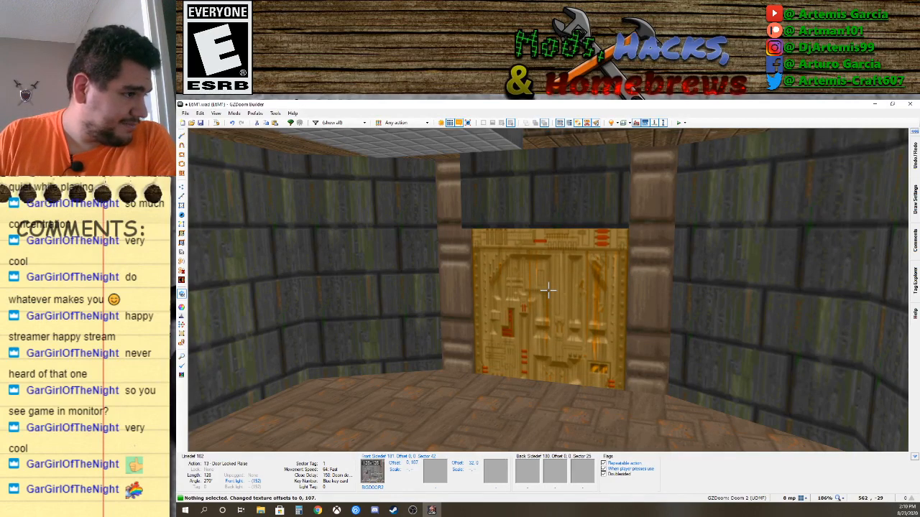
key(Up)
key(Up)
key(Up)
key(Up)
key(Up)
key(Up)
key(Up)
key(Up)
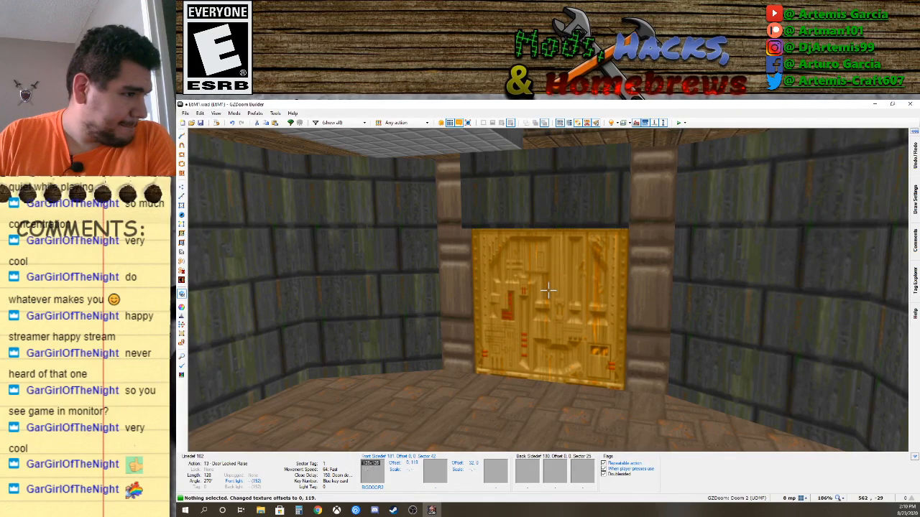
key(Up)
key(Up)
key(Up)
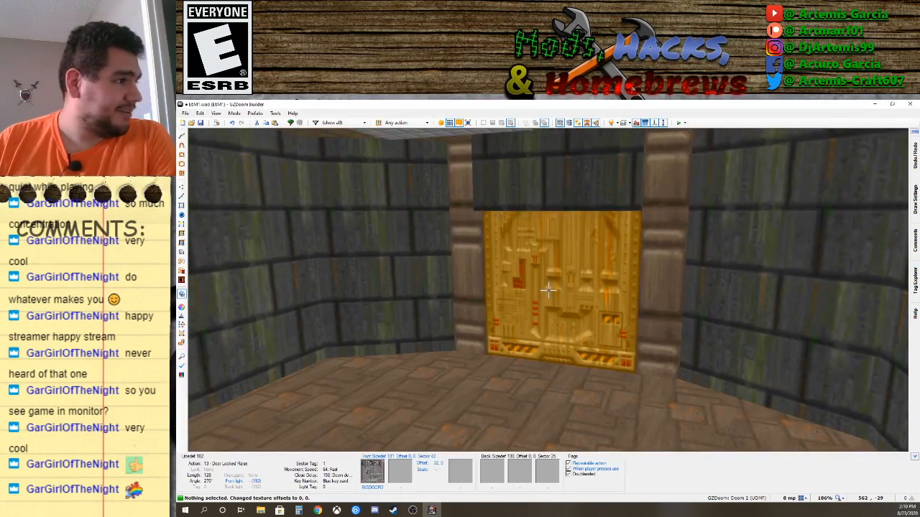
Change the locked door's front upper texture to BIGDOOR1 from the Doors texture set.
right_click(548, 290)
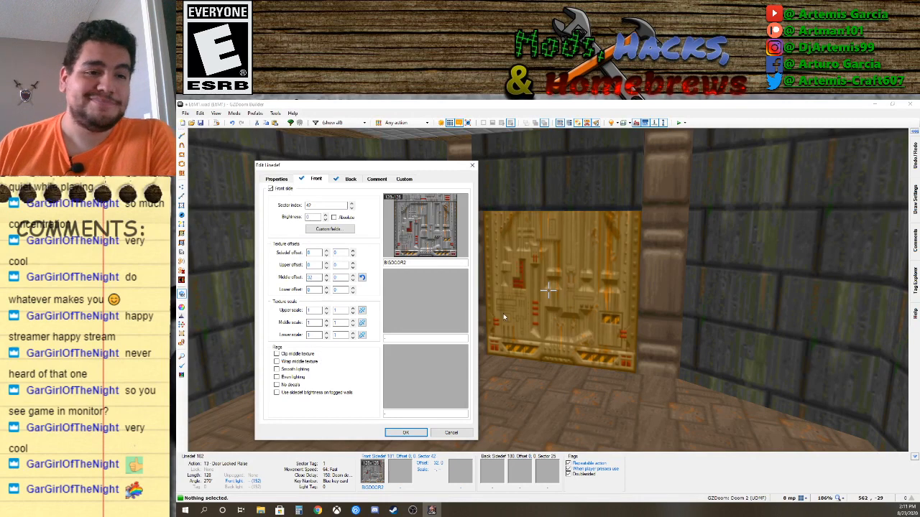
click(433, 235)
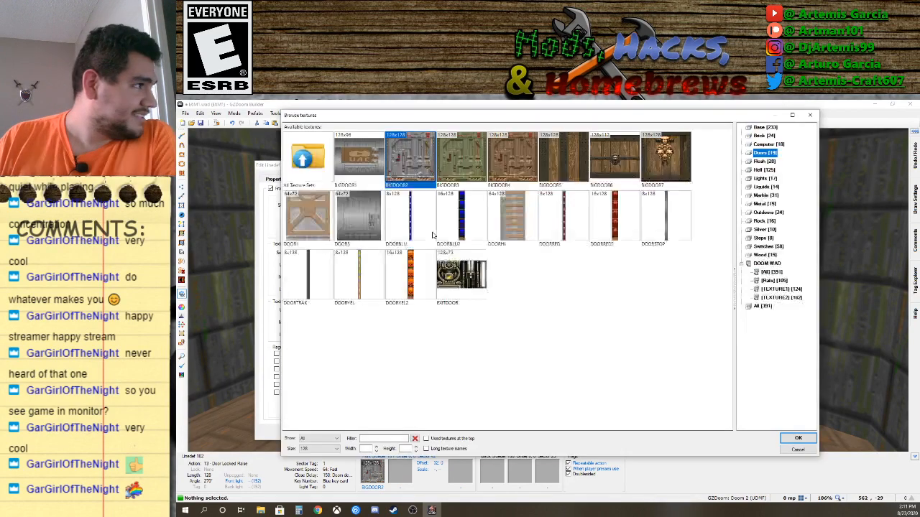
double_click(355, 160)
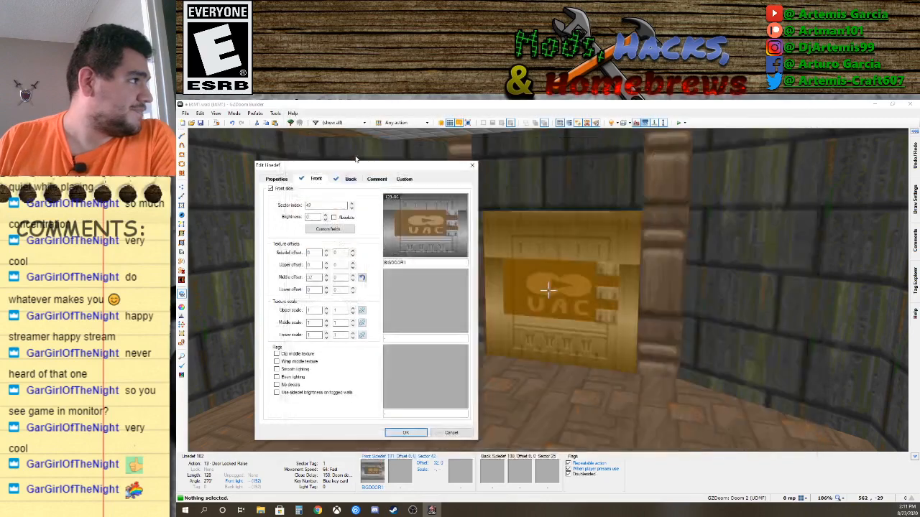
click(407, 432)
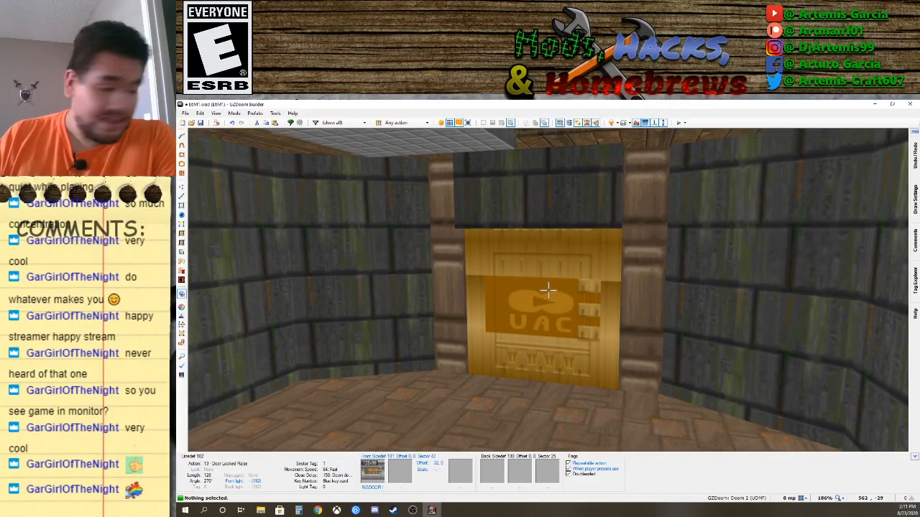
Fine-tune the vertical position of the UAC door texture, ending at offsets 0, 2.
key(Up)
key(Up)
key(Up)
key(Up)
key(Up)
key(Up)
key(Up)
key(Up)
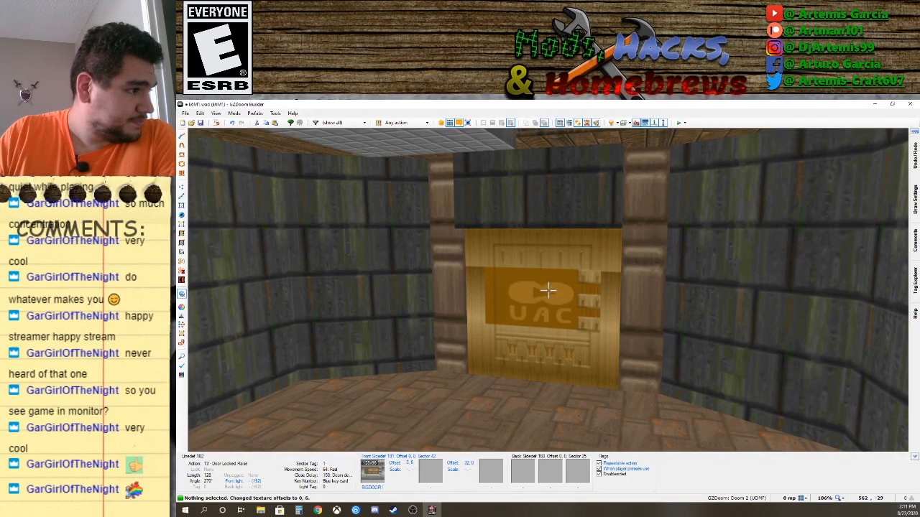
key(Down)
key(Down)
key(Down)
key(Down)
key(Down)
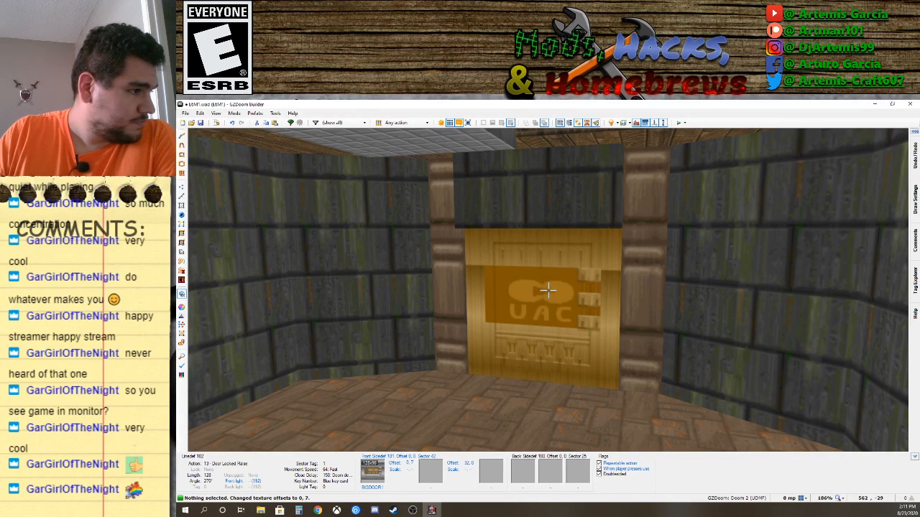
key(Down)
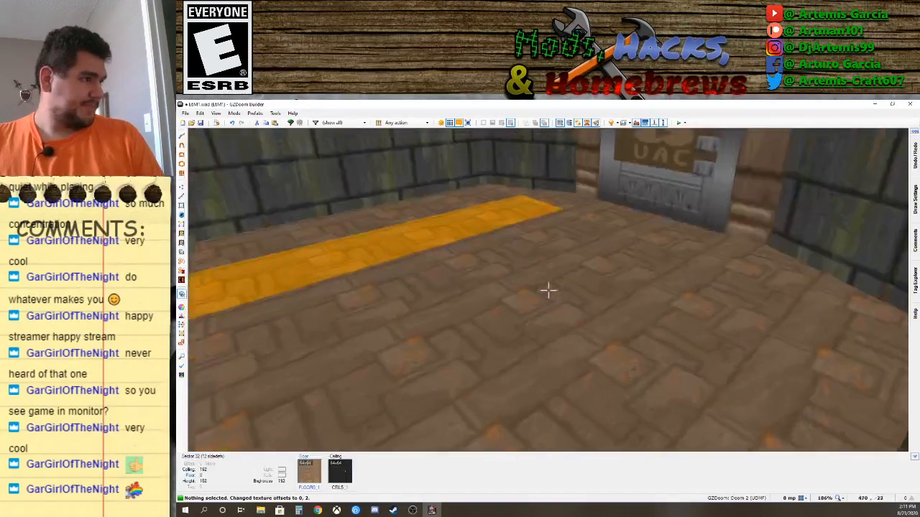
Copy the CEIL5_1 flat from the room's ceiling and paste it onto the underside of the block above the UAC door.
key(w)
mouse_move(548, 290)
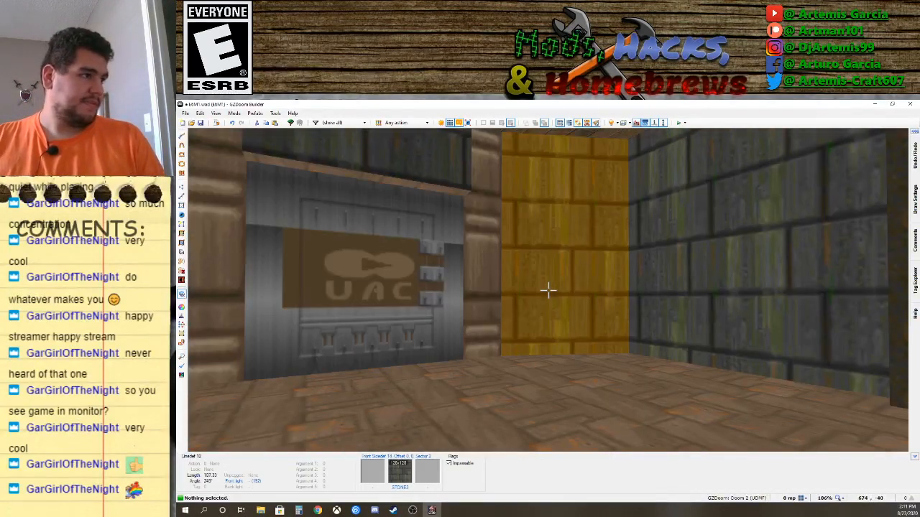
key(w)
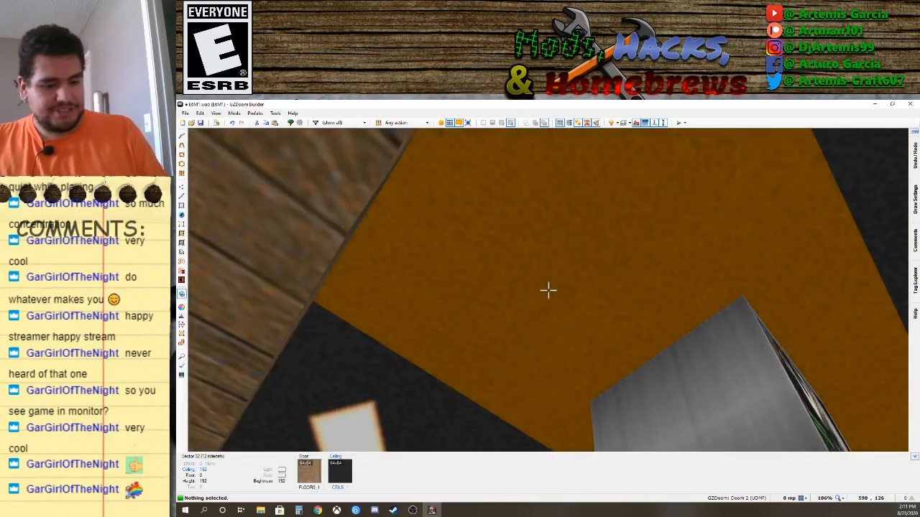
key(w)
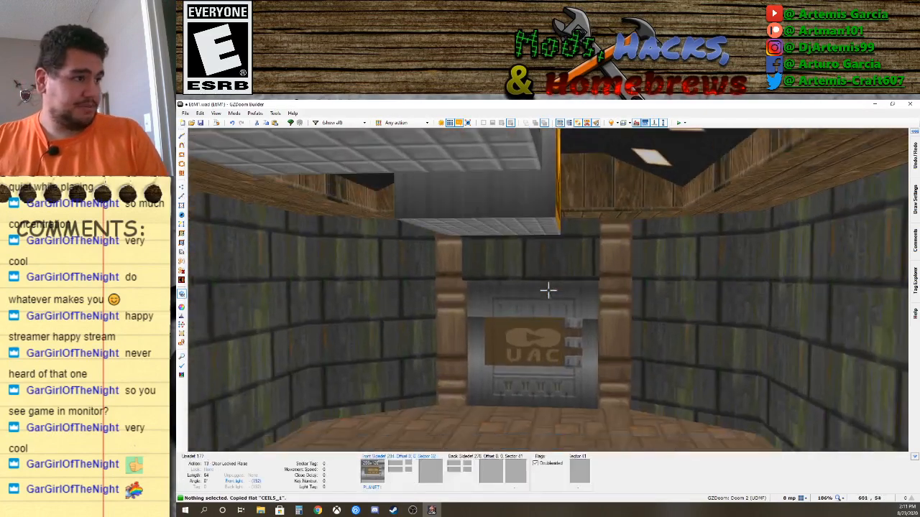
key(w)
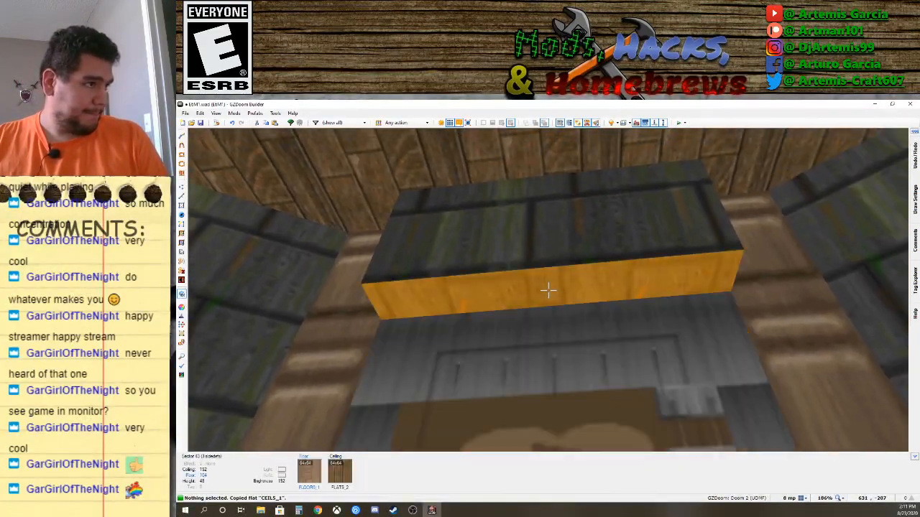
key(s)
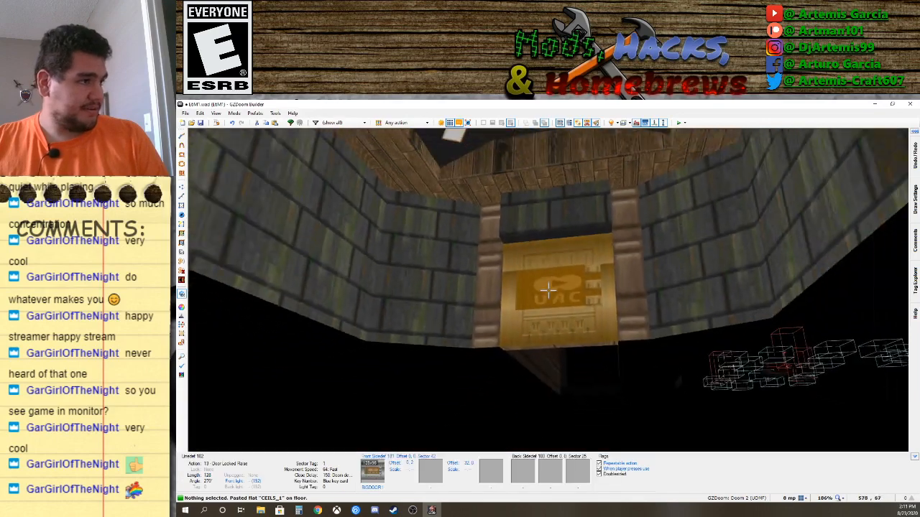
key(w)
key(s)
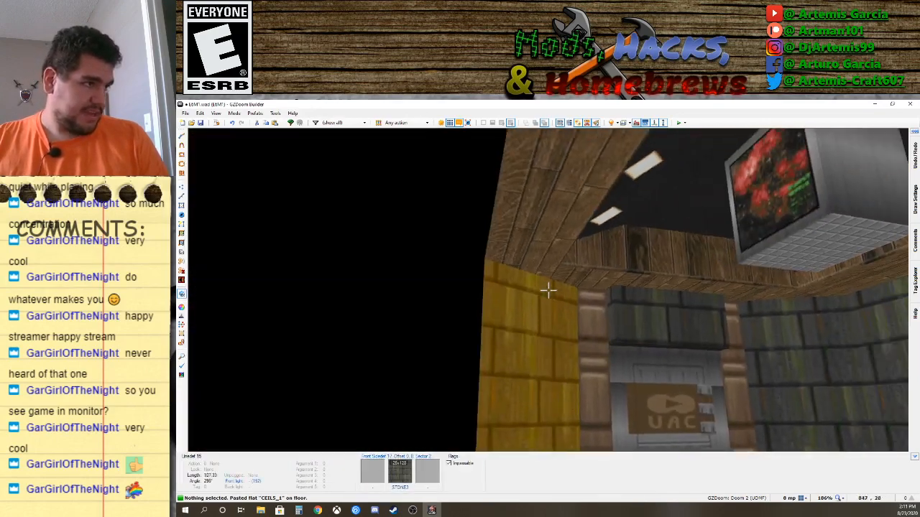
Paste the SW1SATYR texture onto the face of the block above the UAC door and check it from around the room.
key(w)
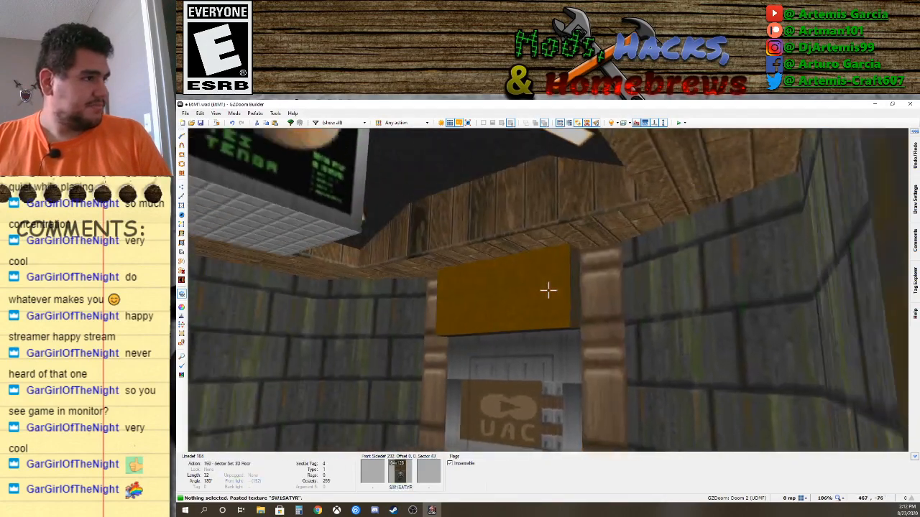
key(s)
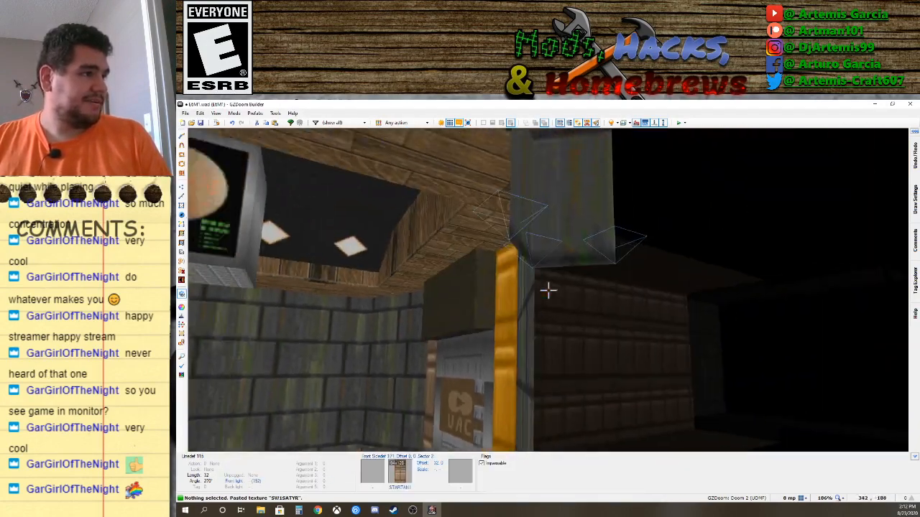
key(s)
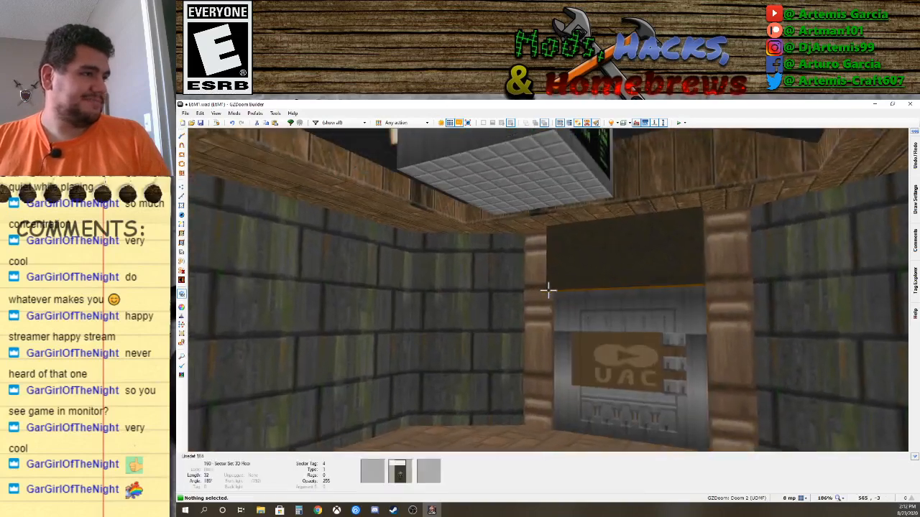
key(s)
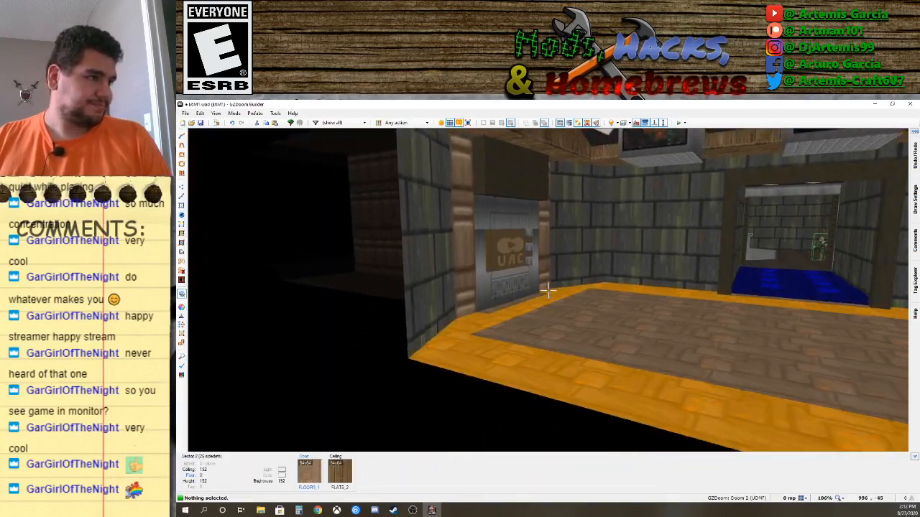
key(w)
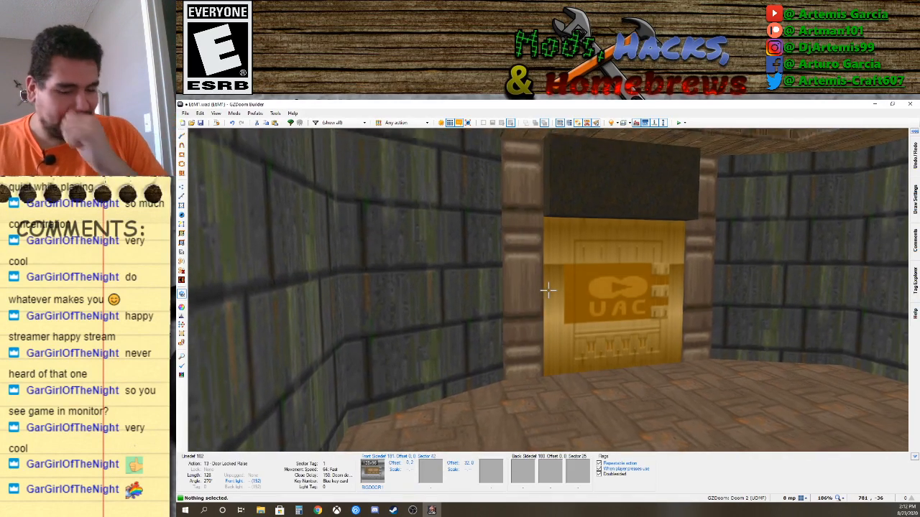
Add two vertices to the wall east of the locked door and pull them 8 units into the room, forming a bevelled bump.
key(q)
scroll(530, 338, down, 1)
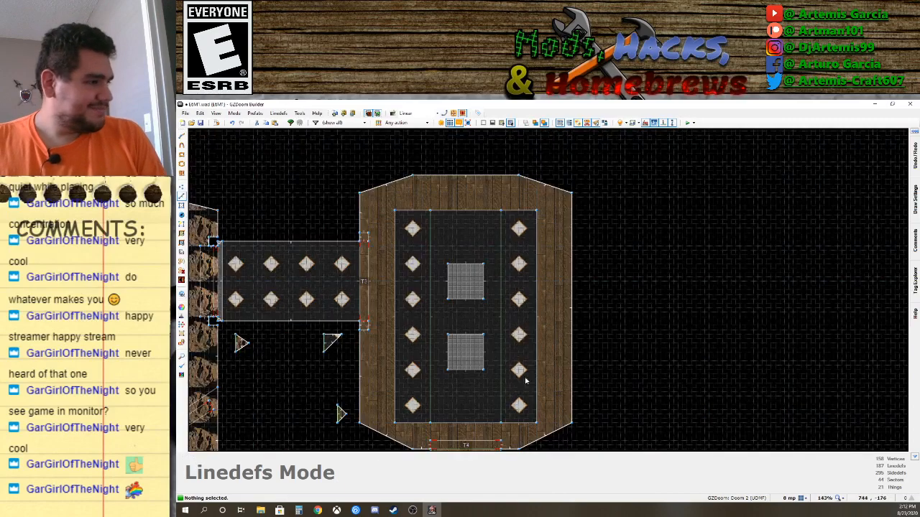
scroll(525, 388, up, 8)
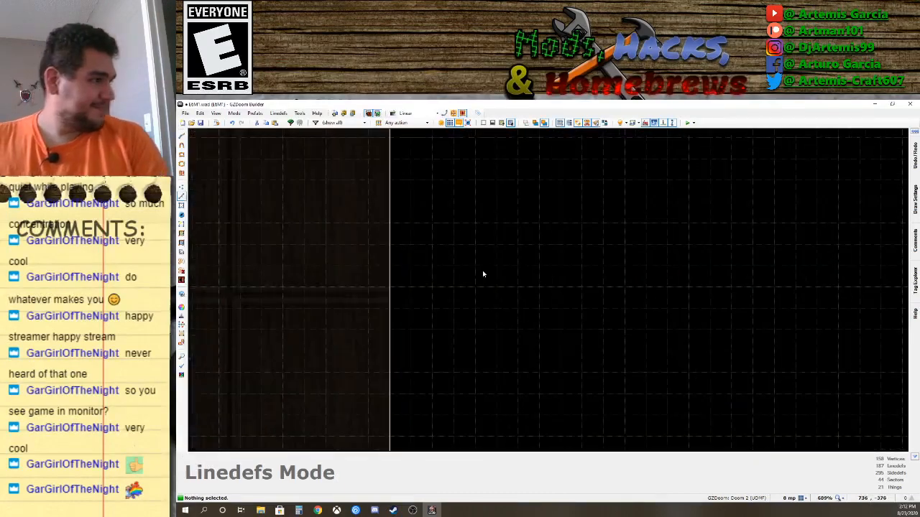
key(Up)
key(Up)
key(Up)
key(Left)
key(Left)
mouse_move(531, 268)
right_down()
mouse_move(532, 248)
mouse_move(537, 267)
right_up()
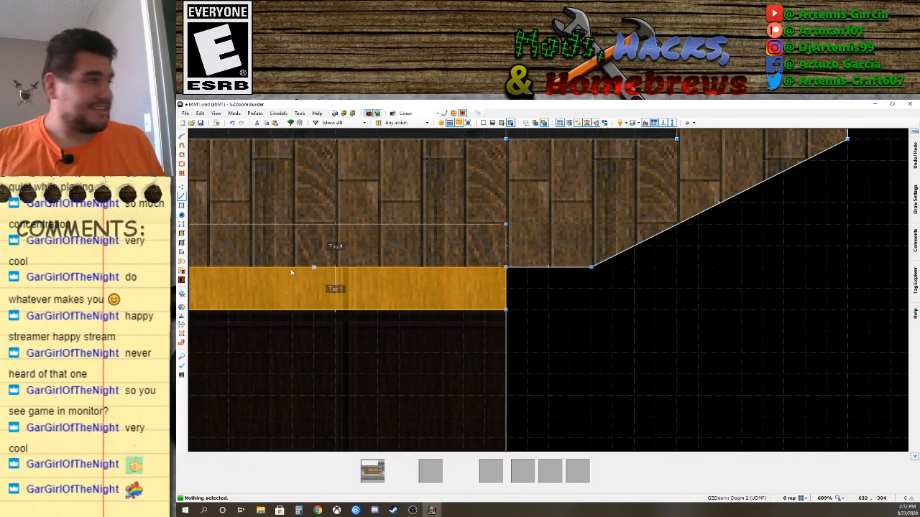
click(182, 188)
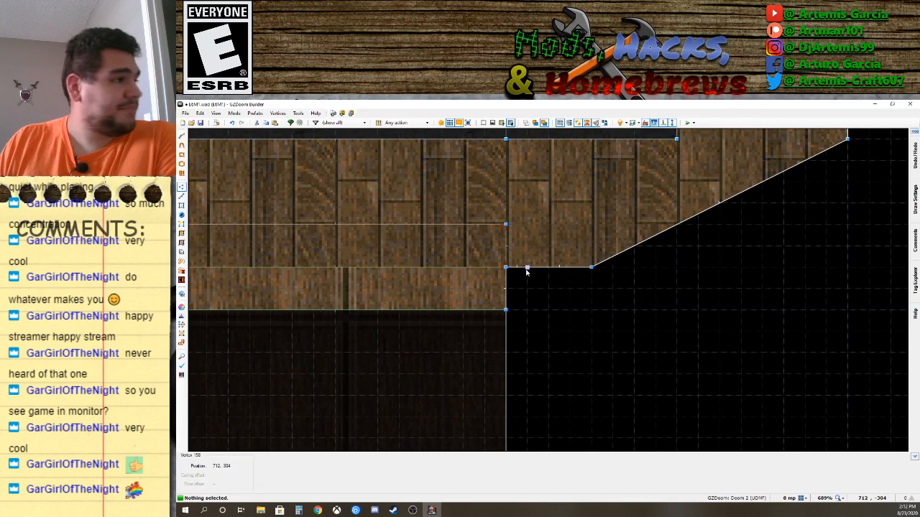
drag(527, 268, 527, 251)
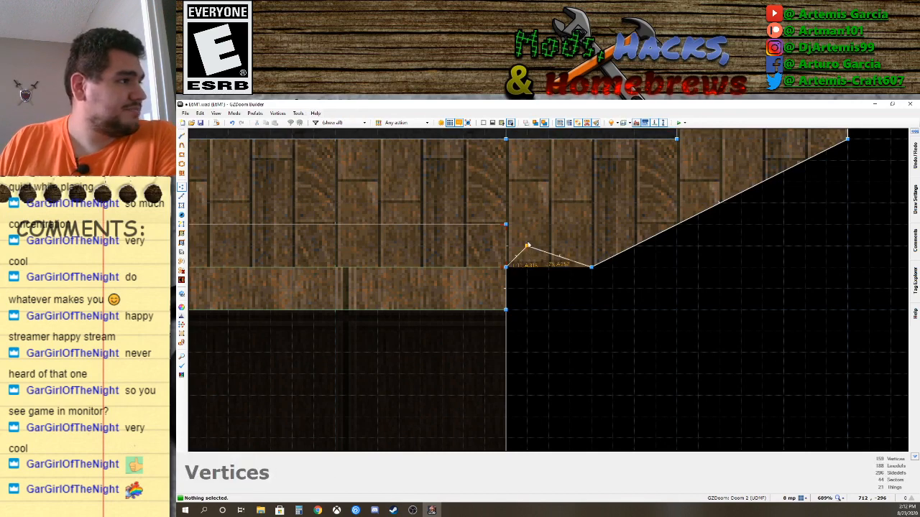
right_drag(527, 246, 570, 253)
Form a matching bevelled bump west of the locked door by adding two wall vertices and moving them 8 units inward.
key(Left)
key(Left)
key(Left)
key(Left)
key(Left)
key(Left)
key(Left)
key(Left)
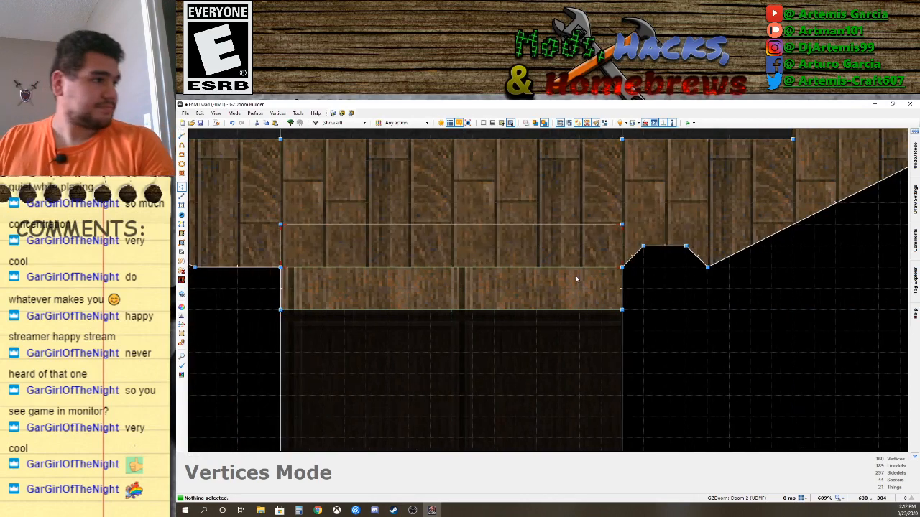
right_drag(409, 268, 410, 246)
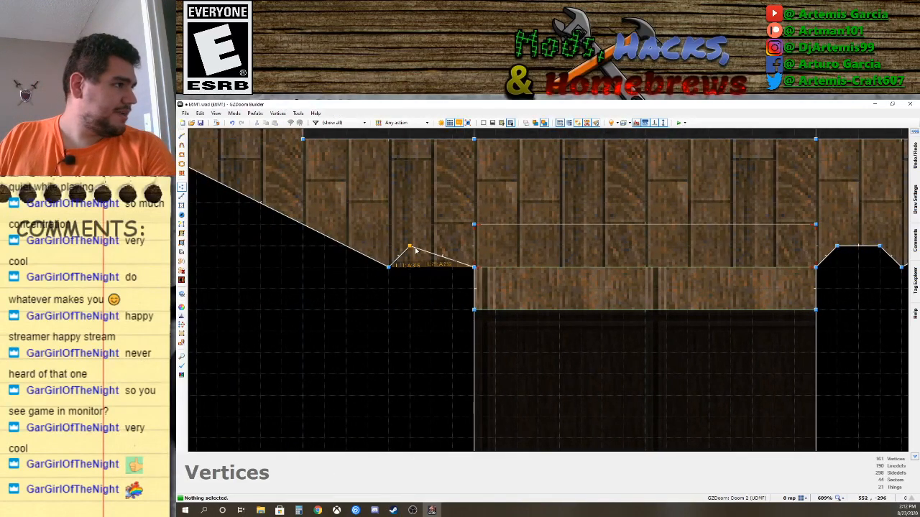
right_drag(451, 268, 451, 246)
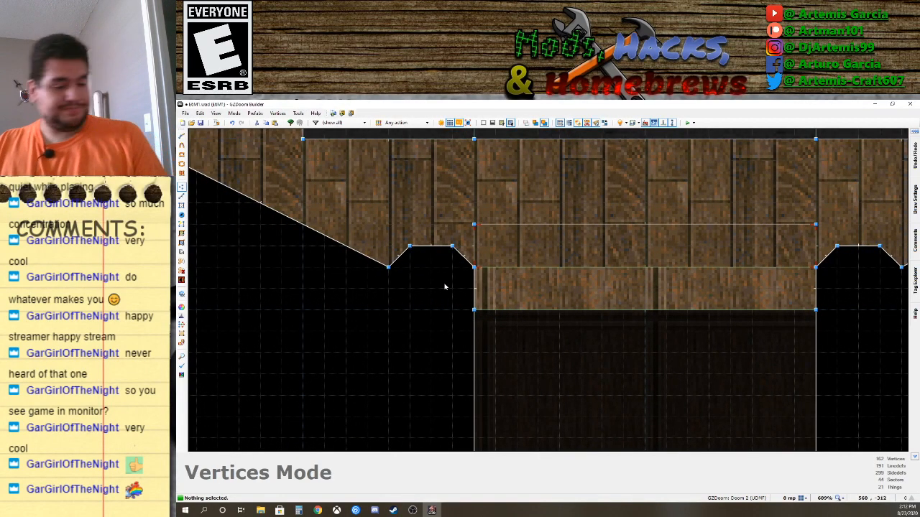
Inspect the pillars beside the UAC door and the surrounding room in the 3D view.
key(w)
key(s)
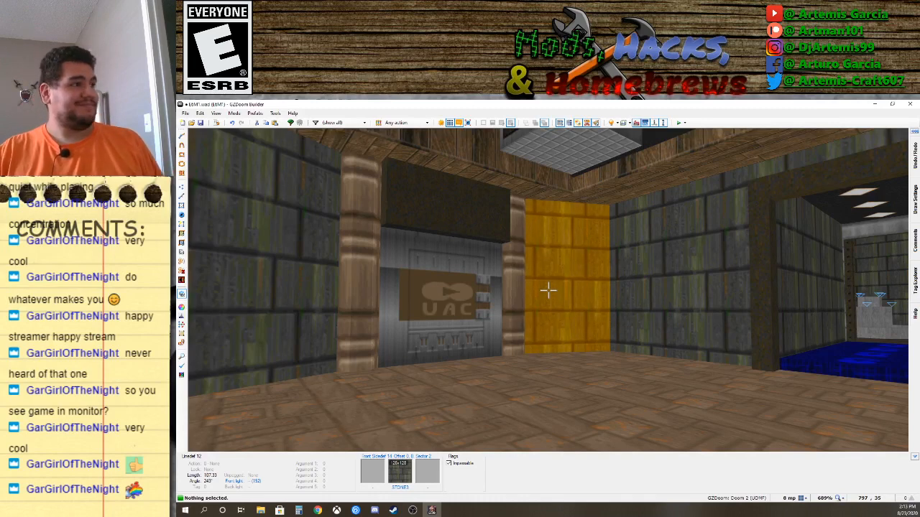
key(w)
key(w)
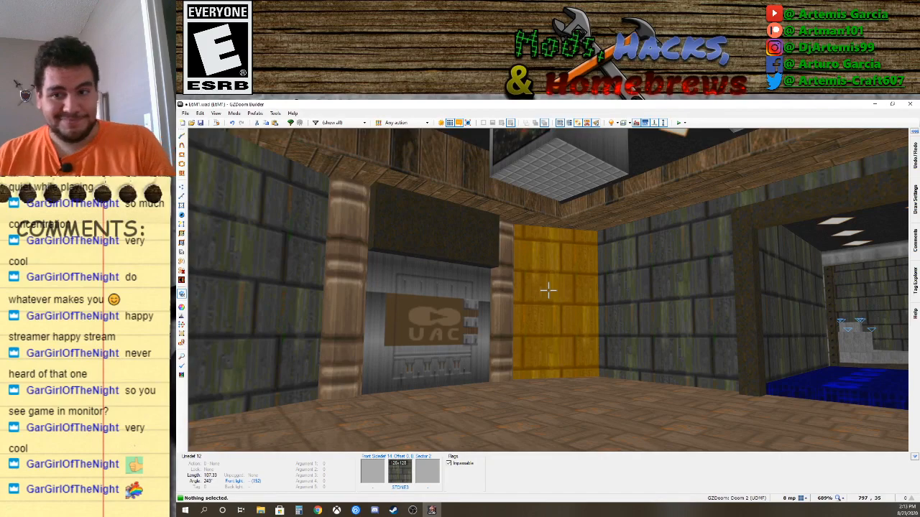
key(s)
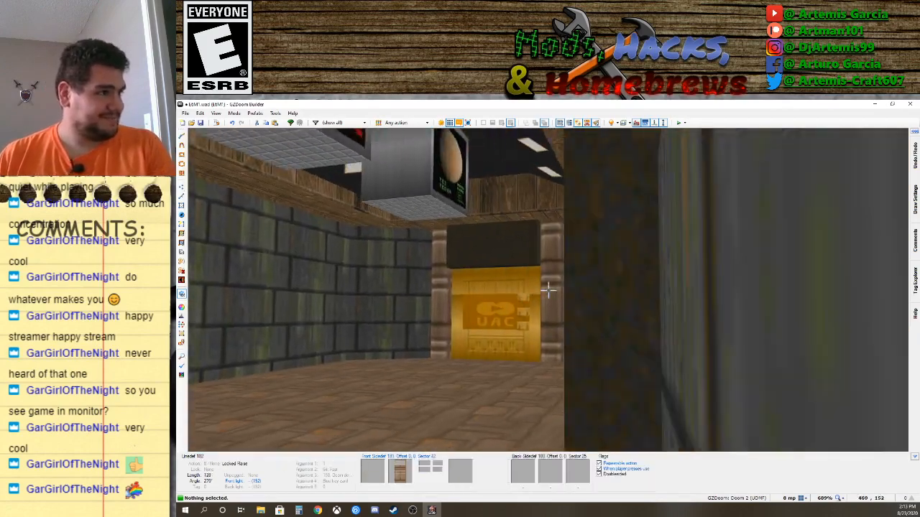
key(s)
key(w)
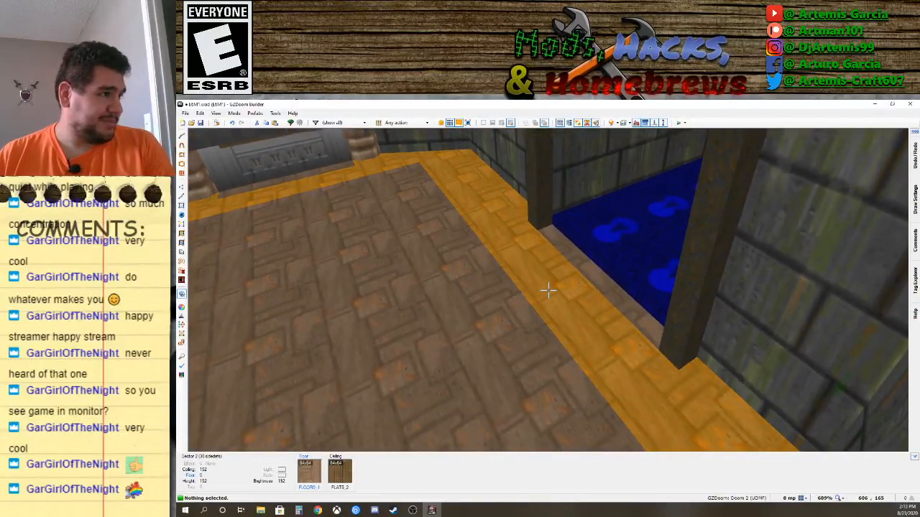
click(549, 290)
click(549, 290)
click(548, 291)
click(548, 290)
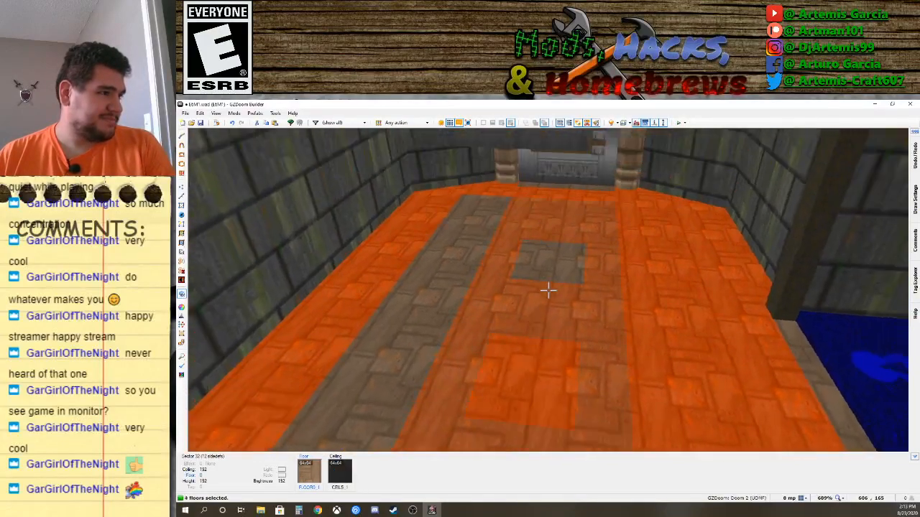
click(548, 290)
click(548, 290)
key(s)
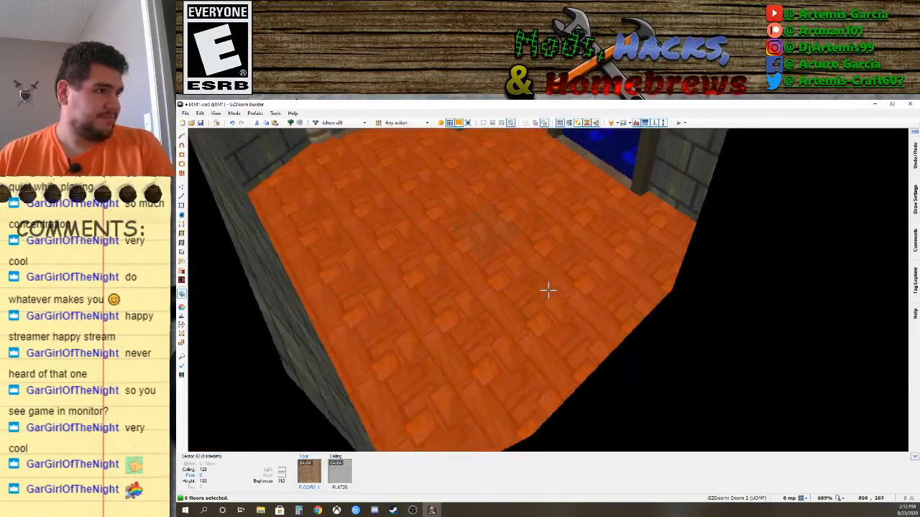
key(w)
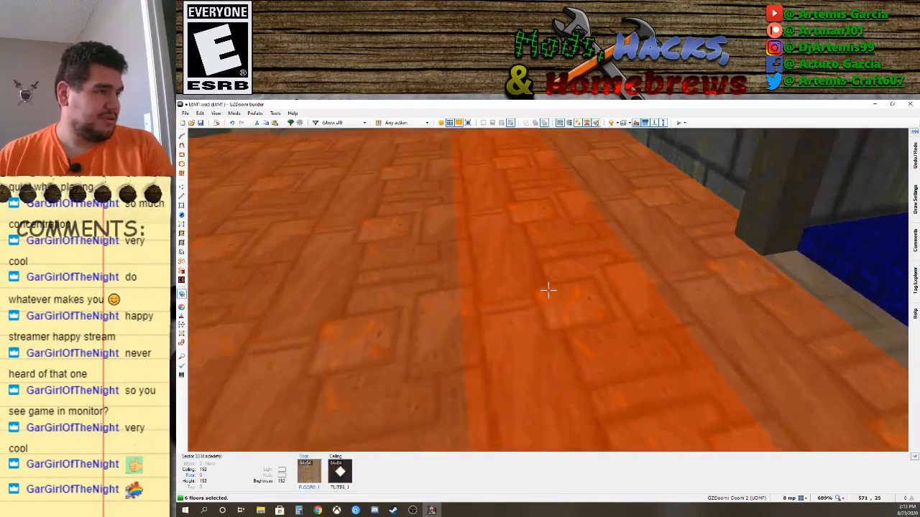
right_click(548, 290)
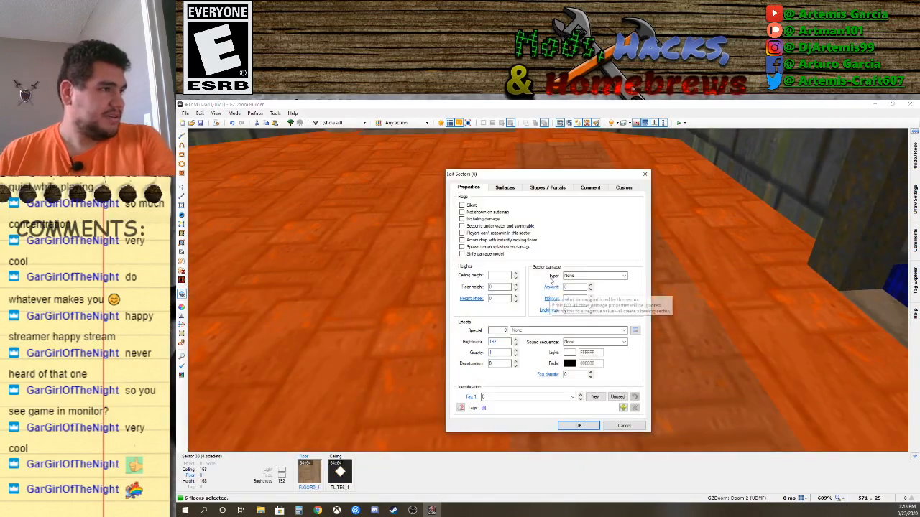
click(504, 187)
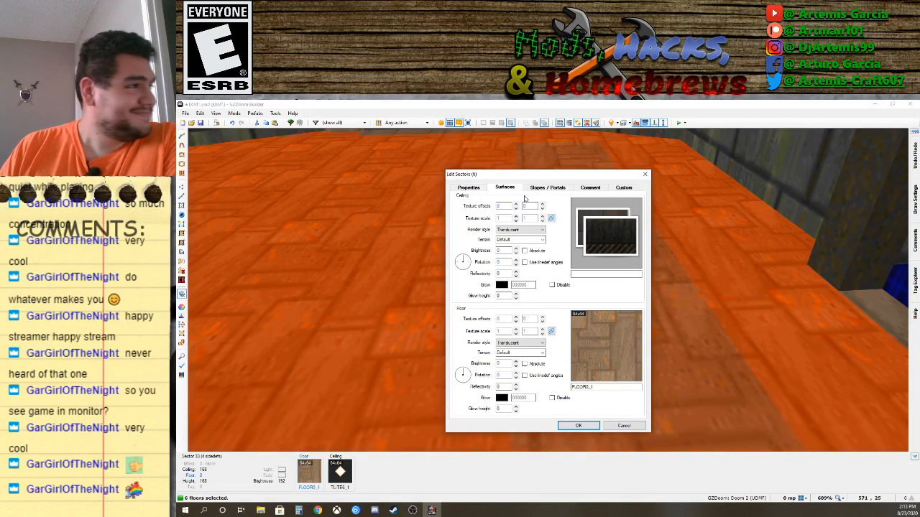
click(624, 425)
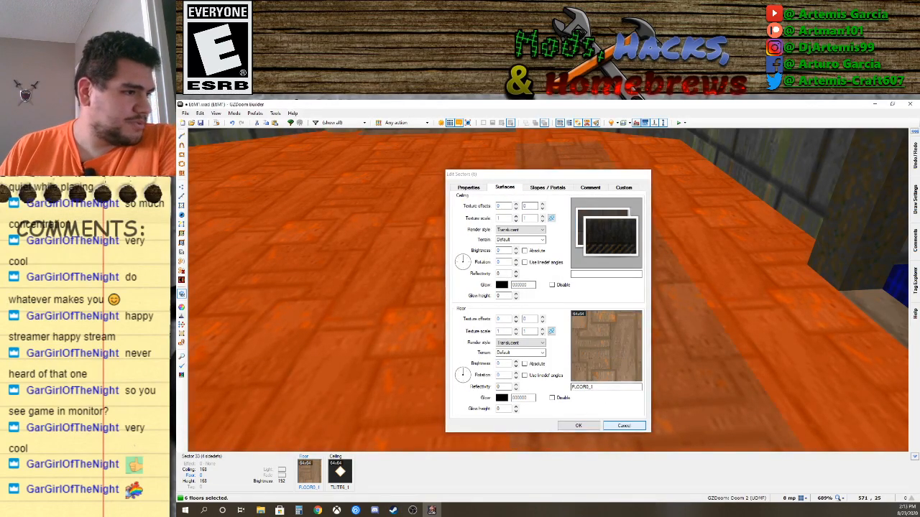
key(q)
key(q)
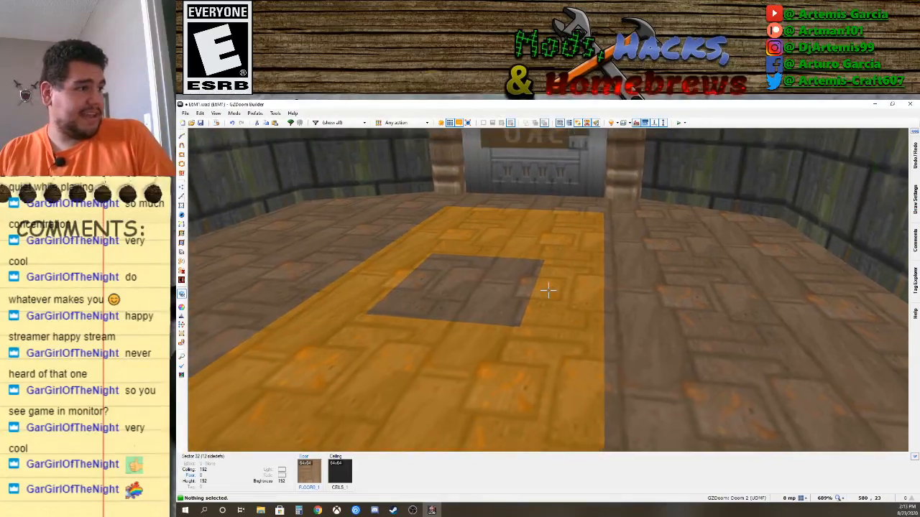
Change the floor texture of the room's six floor sectors to FLAT14 from the DOOM.WAD flats and clear the selection.
click(548, 290)
click(548, 291)
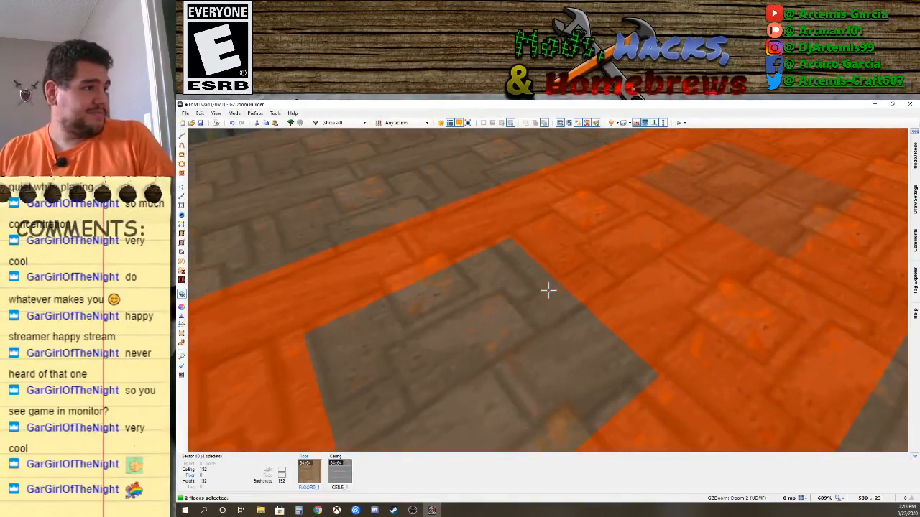
click(549, 291)
click(549, 290)
click(548, 290)
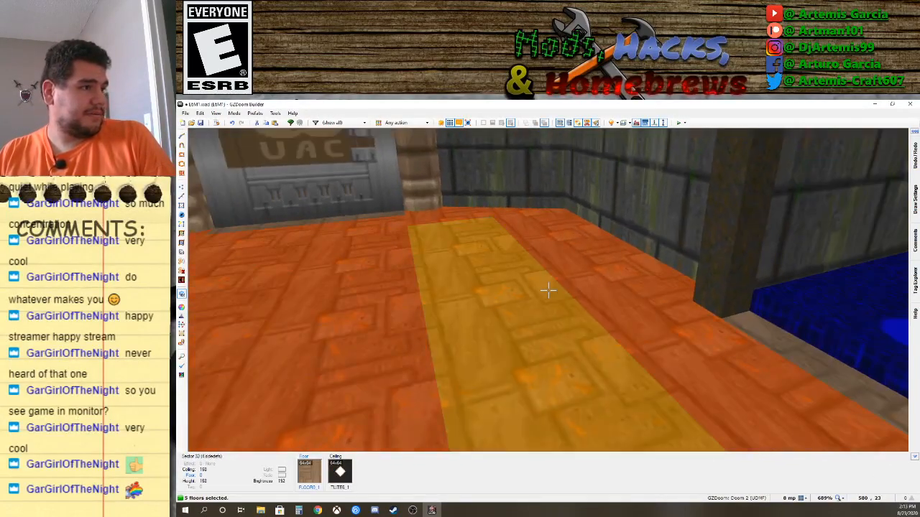
click(548, 291)
right_click(548, 290)
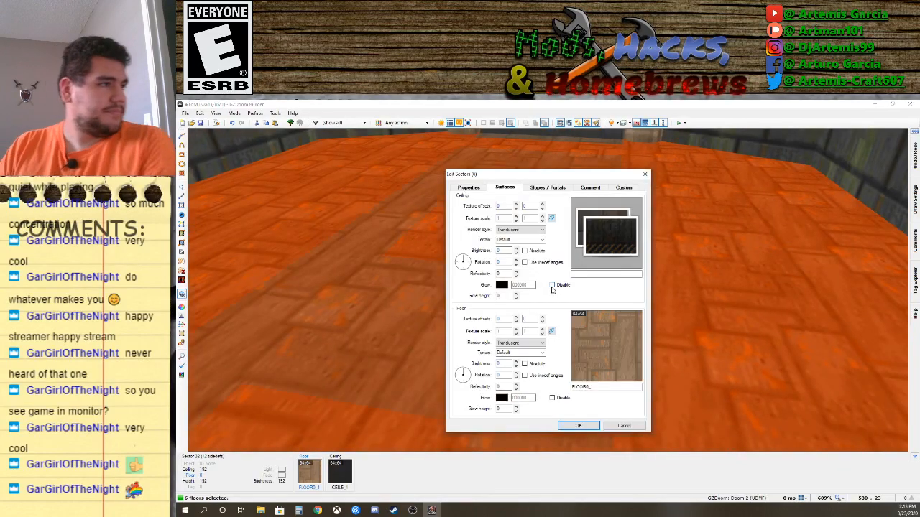
click(591, 346)
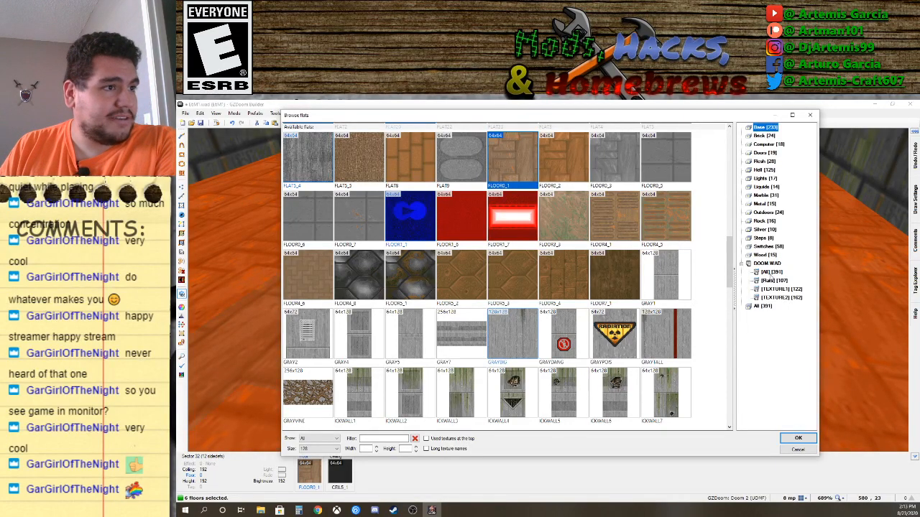
click(773, 281)
scroll(551, 332, down, 2)
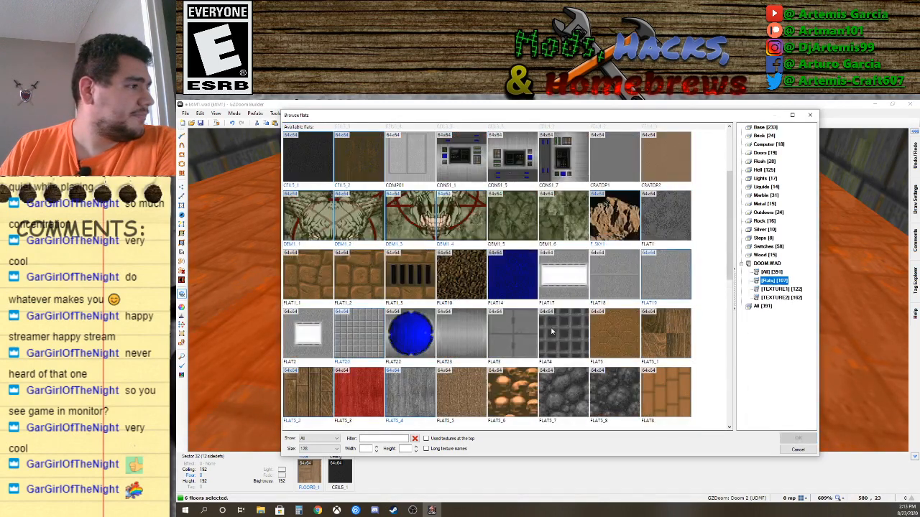
double_click(507, 278)
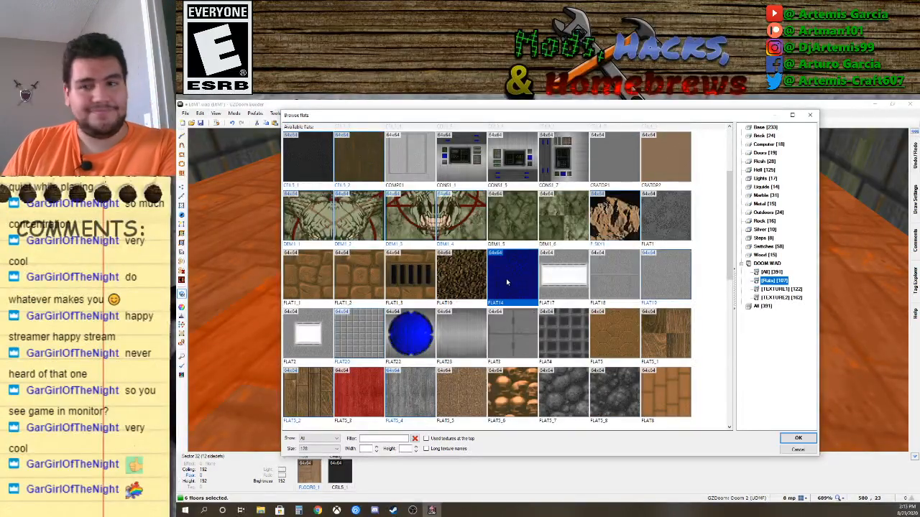
key(Return)
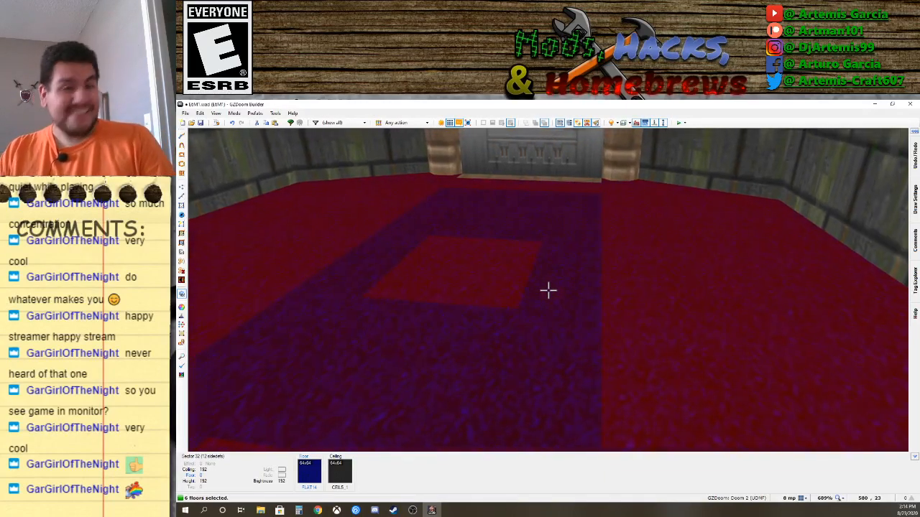
key(v)
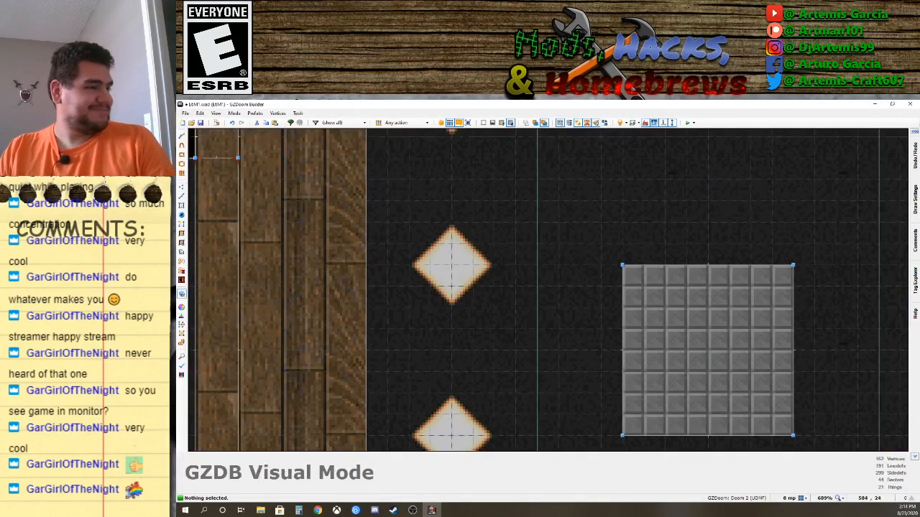
Lower the room's central floor and the two long strips beside it to a floor height of -8.
key(w)
key(w)
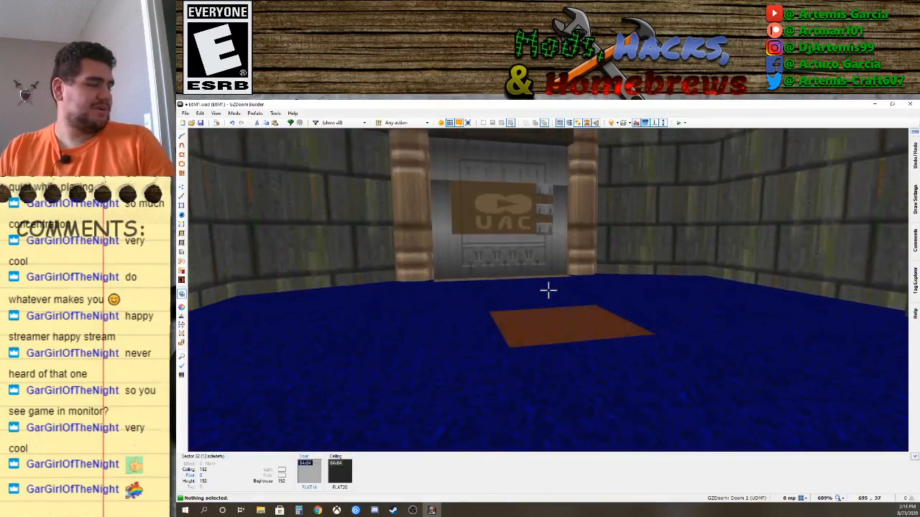
key(w)
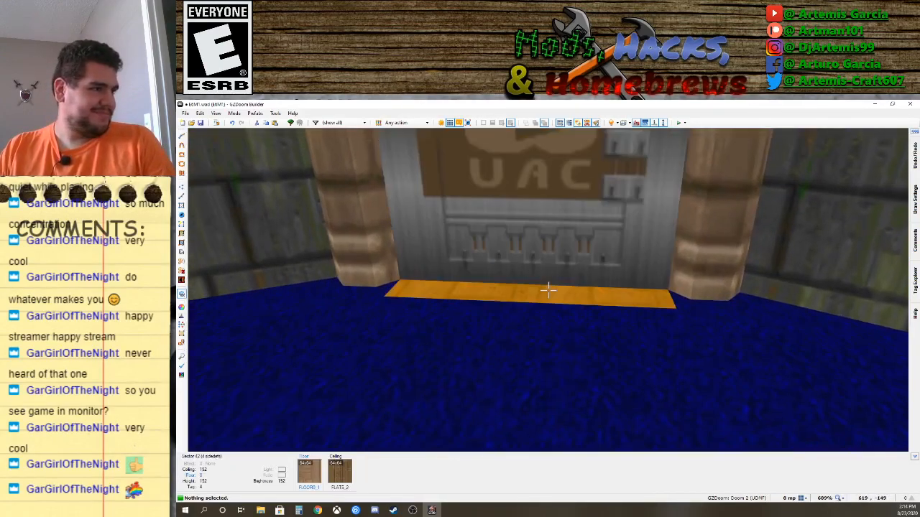
key(s)
key(s)
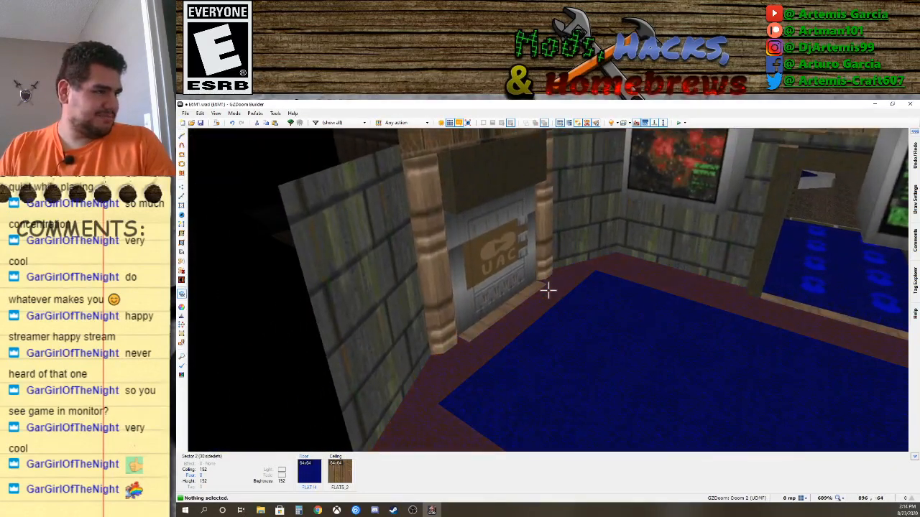
scroll(549, 290, down, 1)
scroll(549, 290, up, 1)
key(s)
click(549, 290)
click(548, 291)
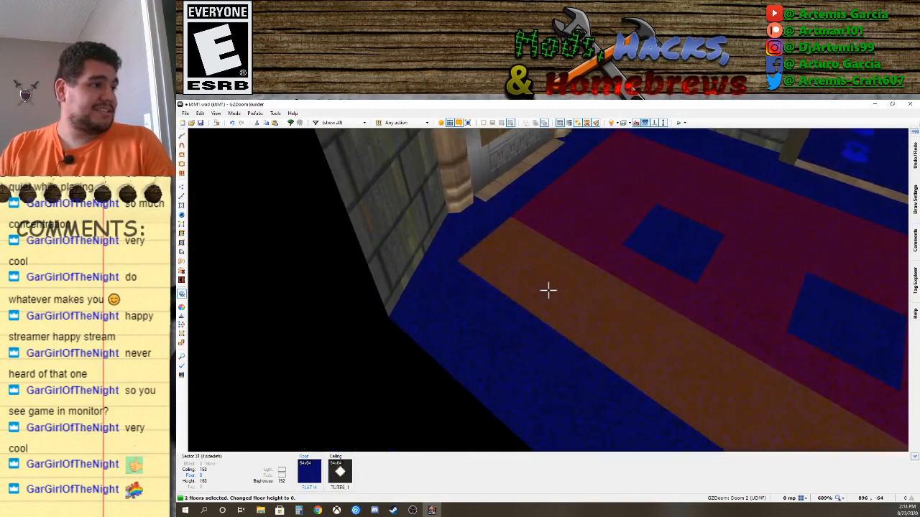
click(549, 290)
key(s)
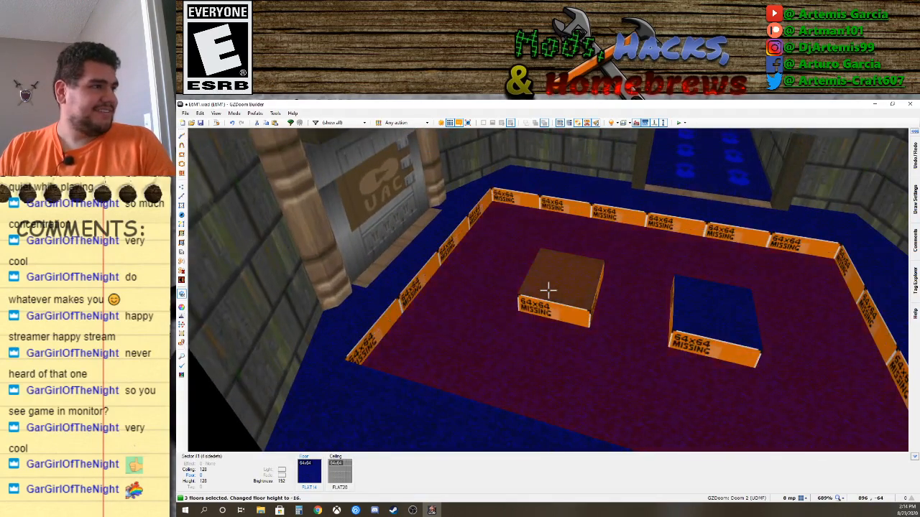
key(w)
Lower the two square floor sectors in the middle of the room to height -8 and clear the selection.
click(549, 291)
click(548, 291)
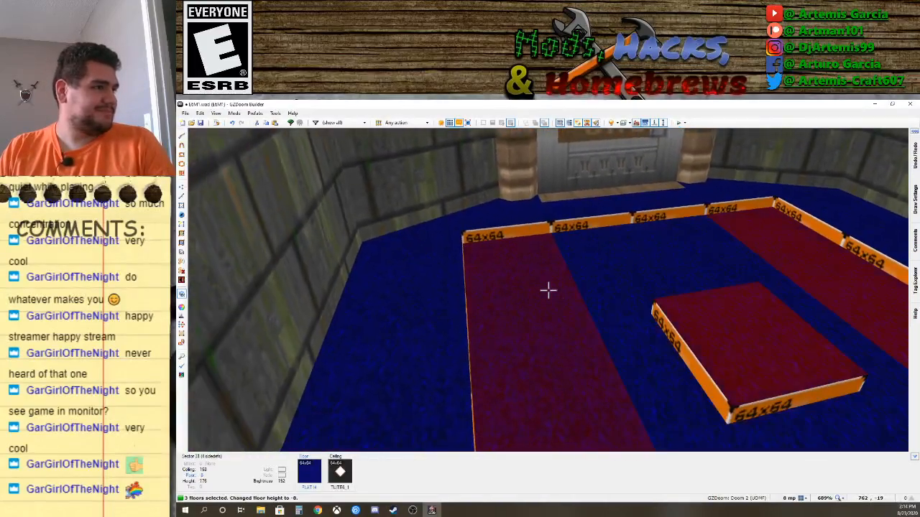
click(548, 291)
click(548, 290)
click(549, 290)
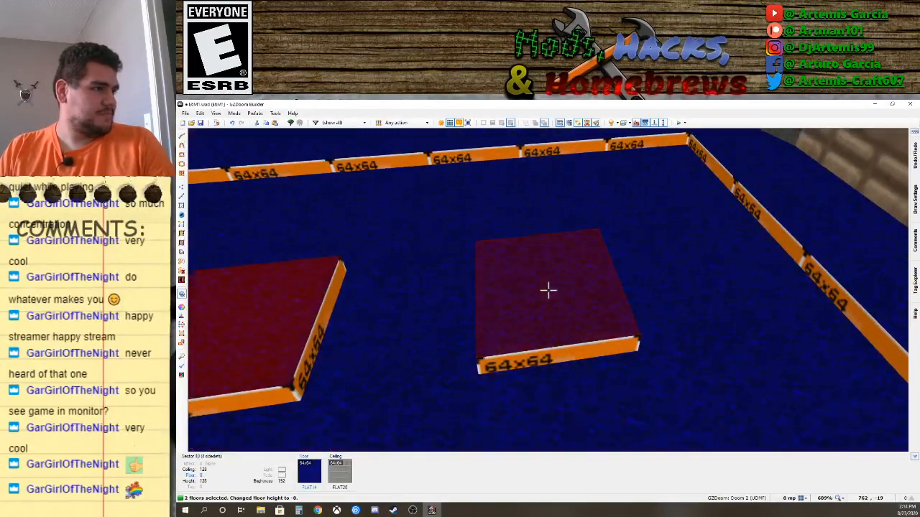
scroll(549, 290, down, 1)
click(548, 291)
click(548, 290)
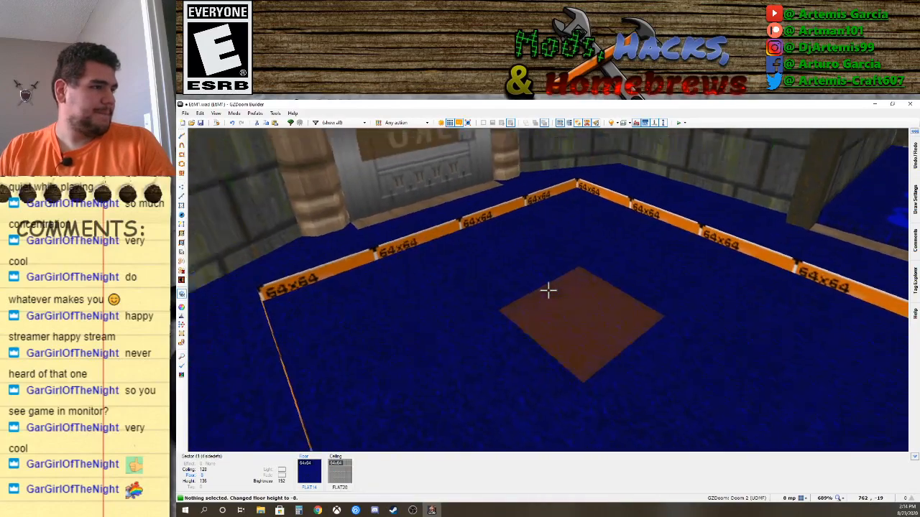
Paste the COMPBLUE texture onto the untextured step edges around the room's sunken floor.
key(d)
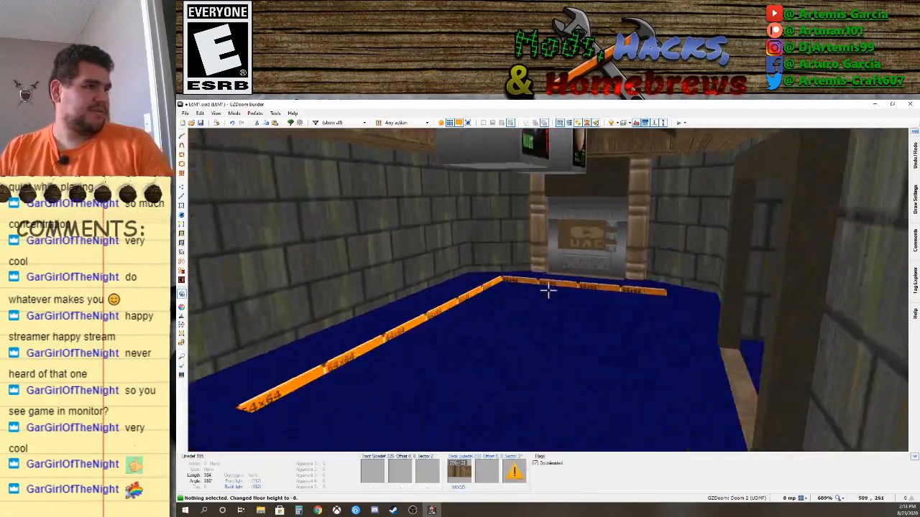
key(s)
key(e)
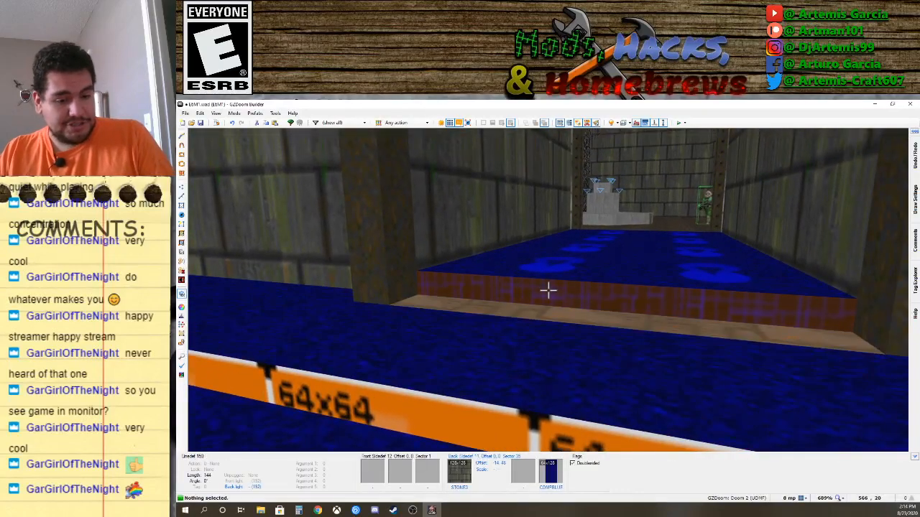
key(ctrl+v)
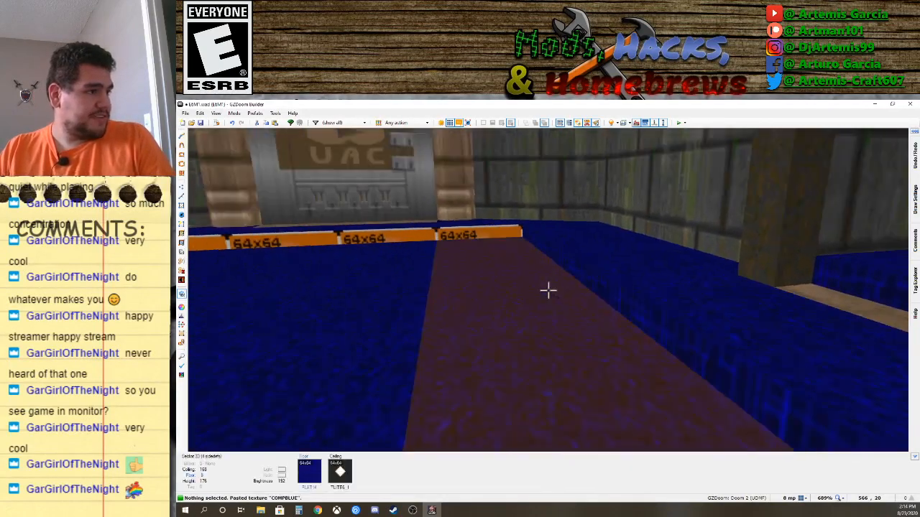
key(f)
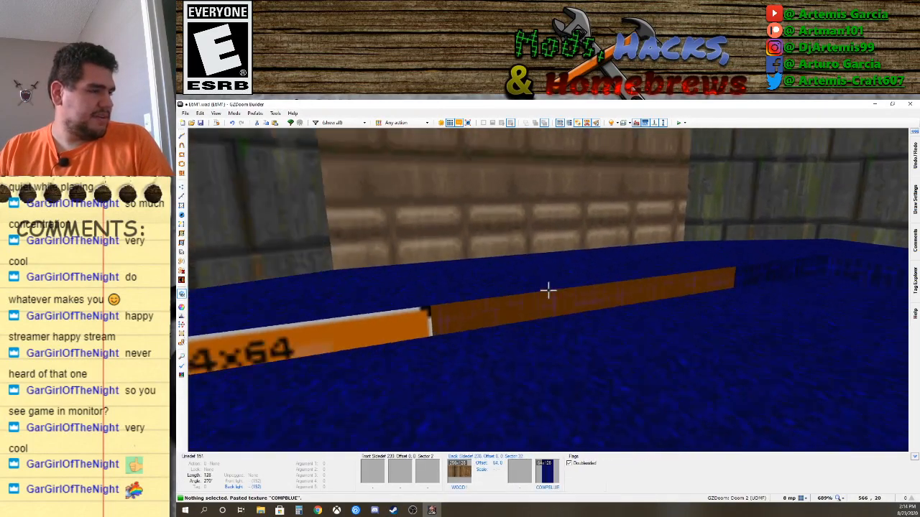
key(ctrl+v)
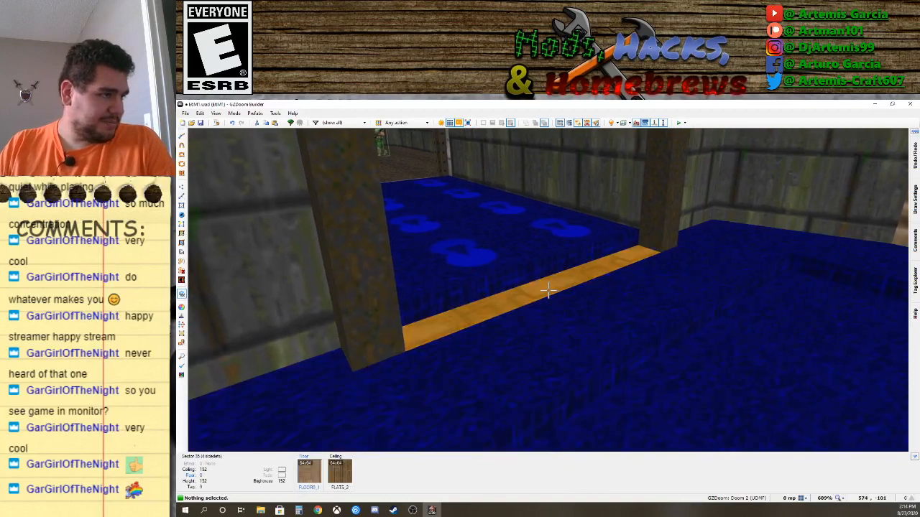
Raise the wooden doorway strip's floor to height 4, then paste COMPBLUE on its riser and FLAT14 on its floor.
scroll(548, 290, up, 1)
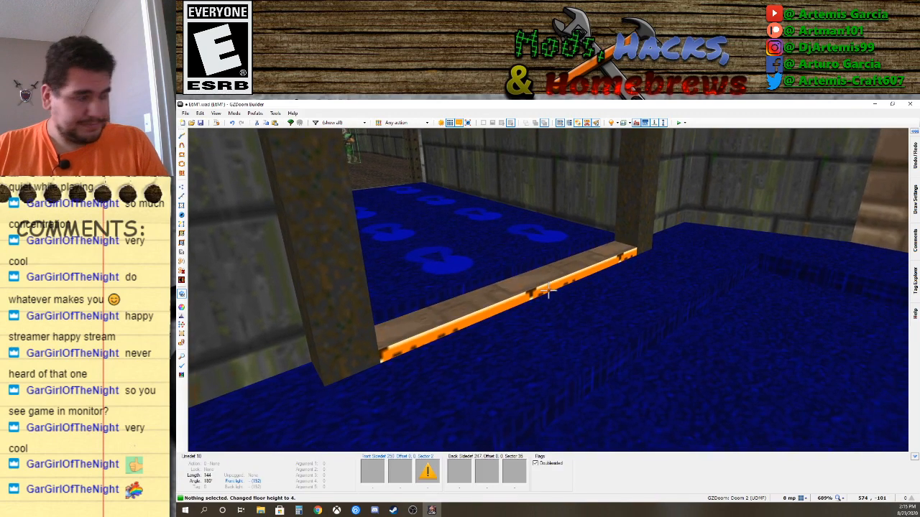
key(ctrl+v)
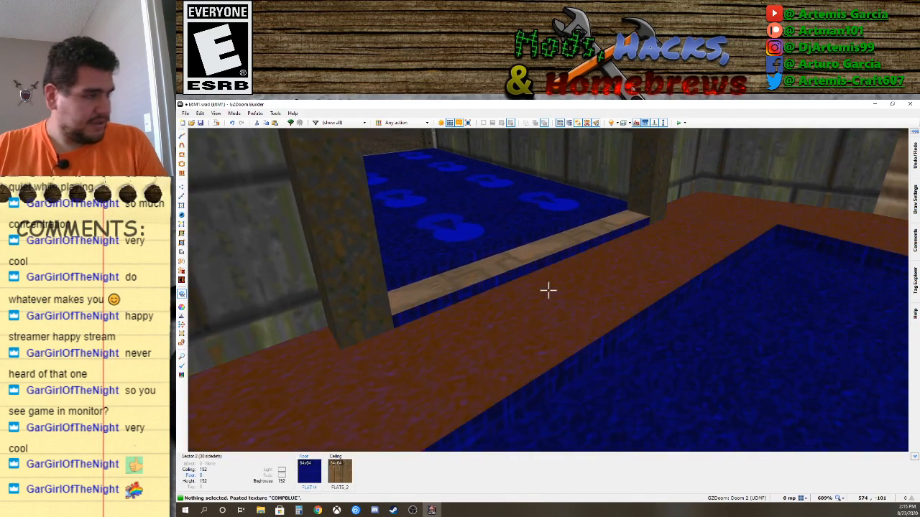
key(ctrl+v)
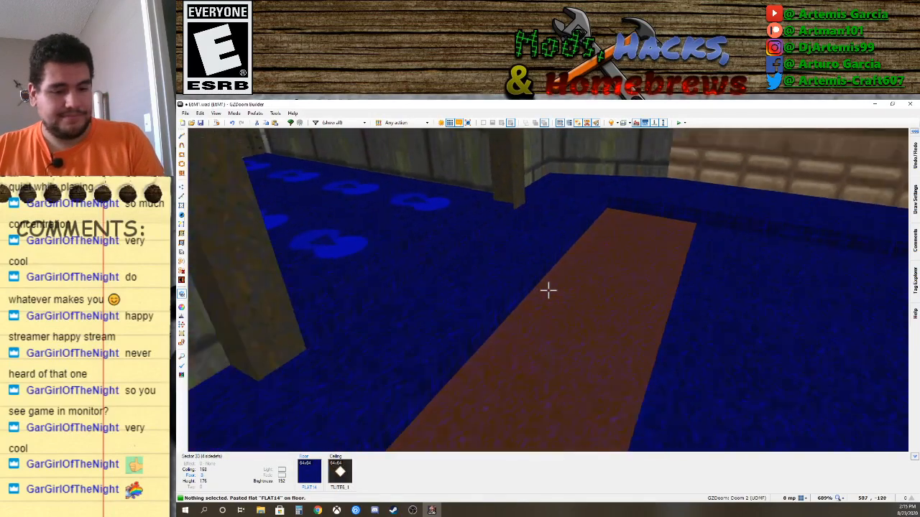
Raise the two square floor sectors in the middle of the room to height 56 and clear the selection.
key(d)
key(f)
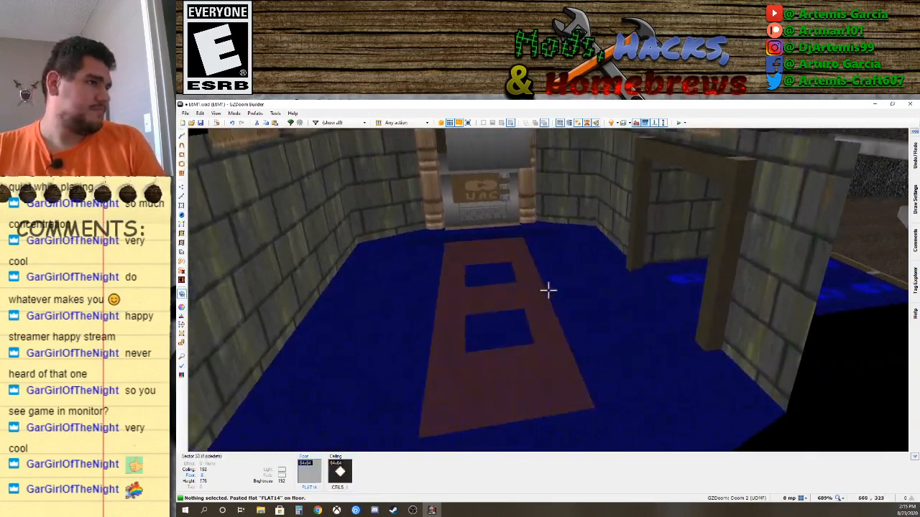
key(d)
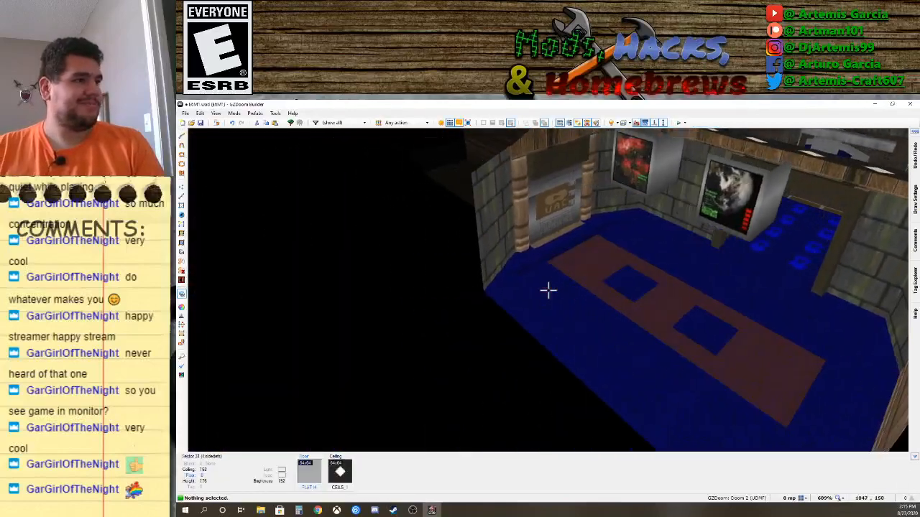
key(d)
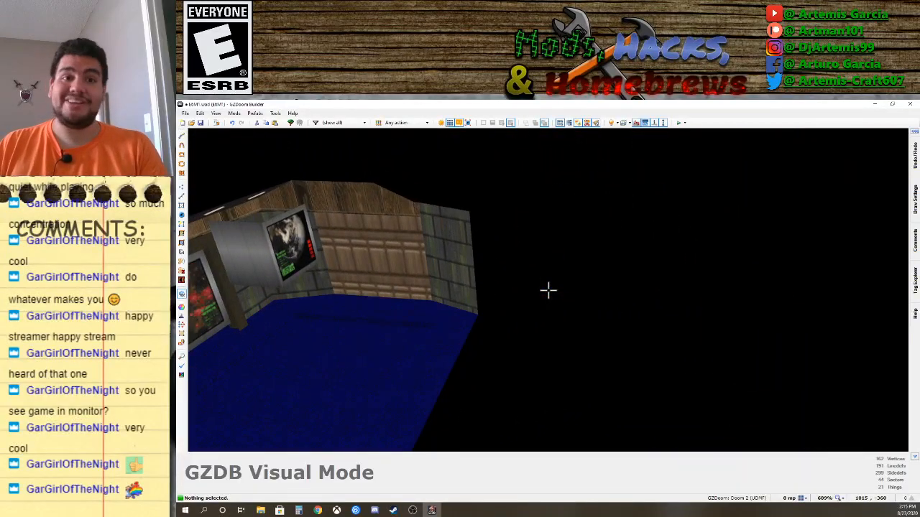
key(w)
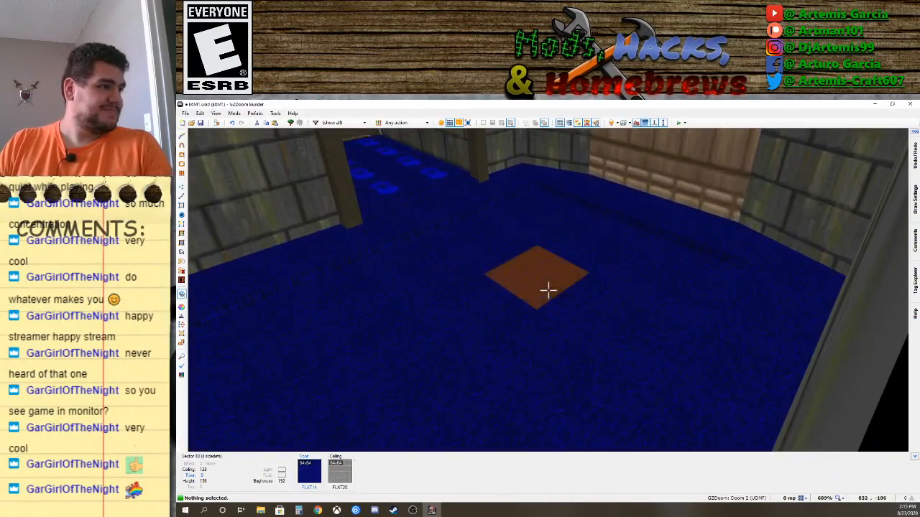
click(548, 290)
click(548, 290)
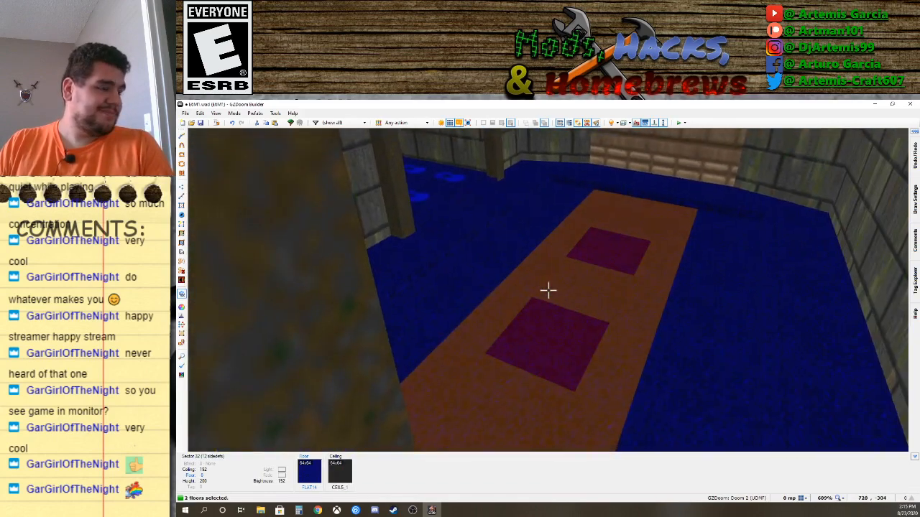
scroll(548, 290, up, 7)
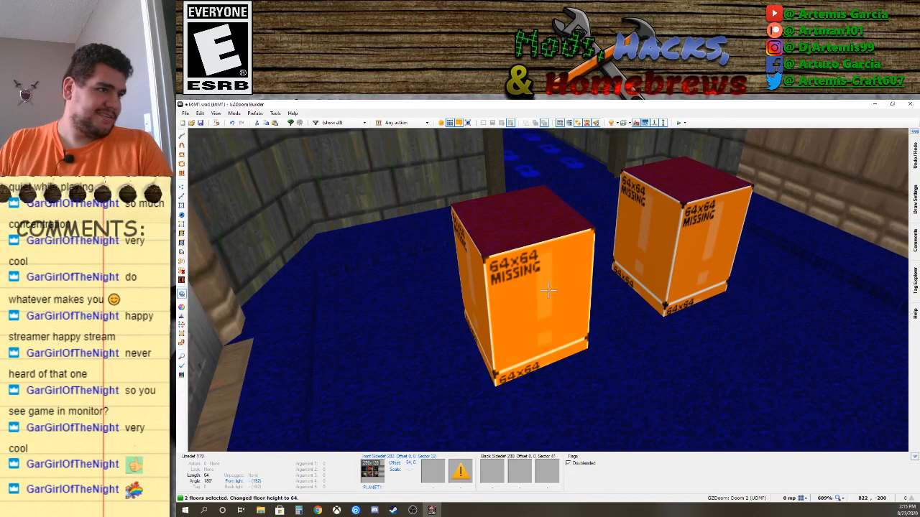
key(s)
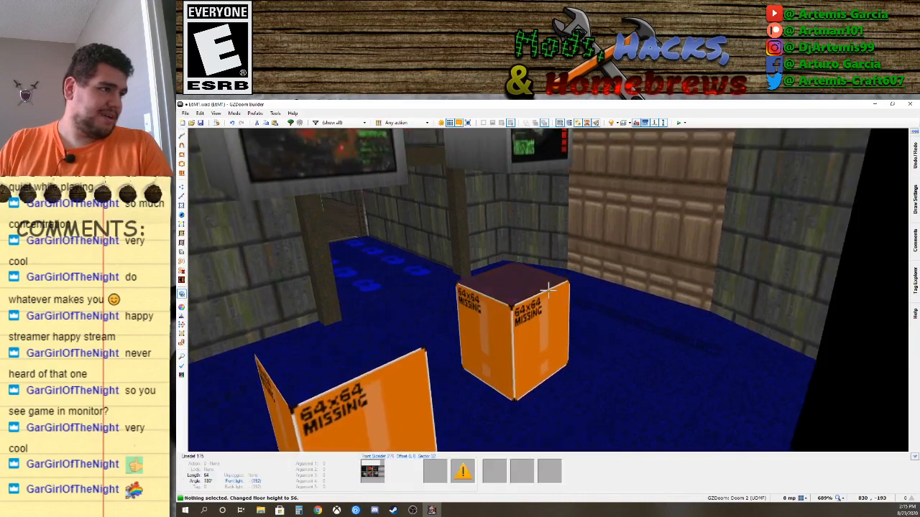
key(w)
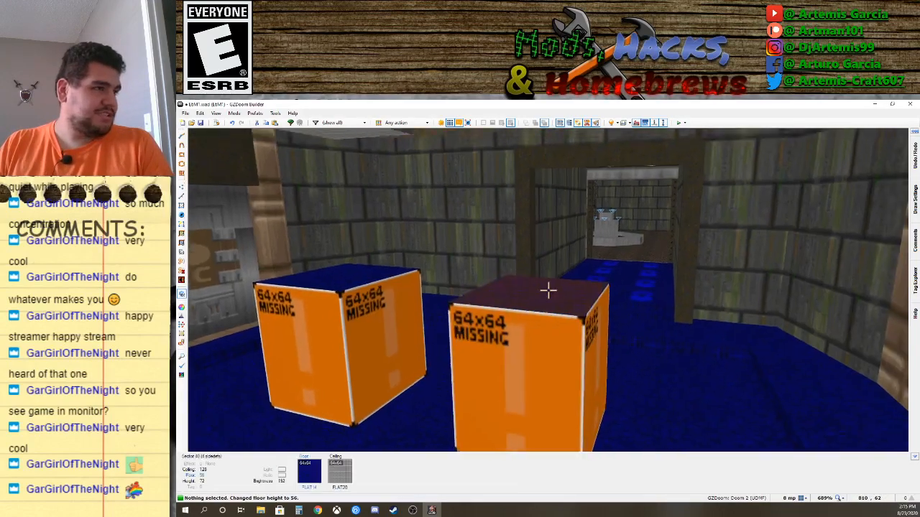
Lower the square block farther from the UAC door to floor height -8.
click(549, 290)
key(s)
scroll(549, 290, down, 4)
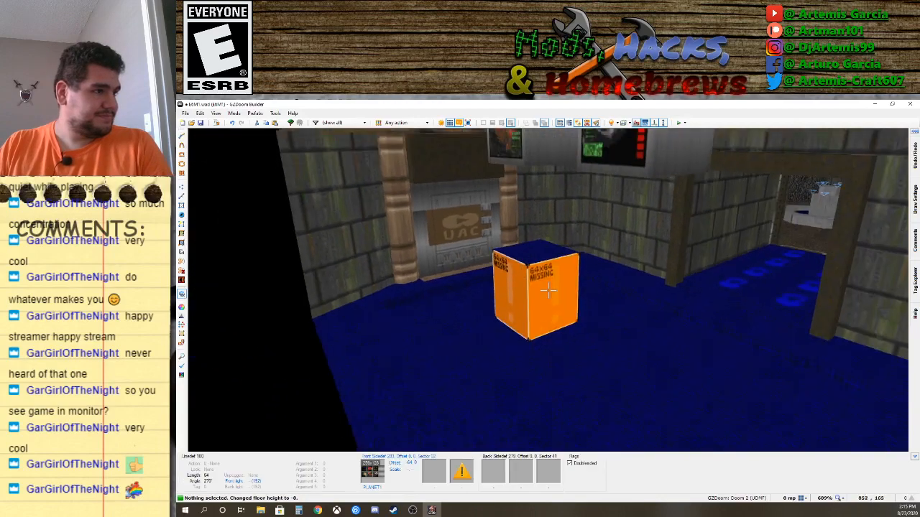
Apply the COMPUTE1 texture from DOOM.WAD as the lower texture on the block's face opposite the UAC door.
right_click(548, 289)
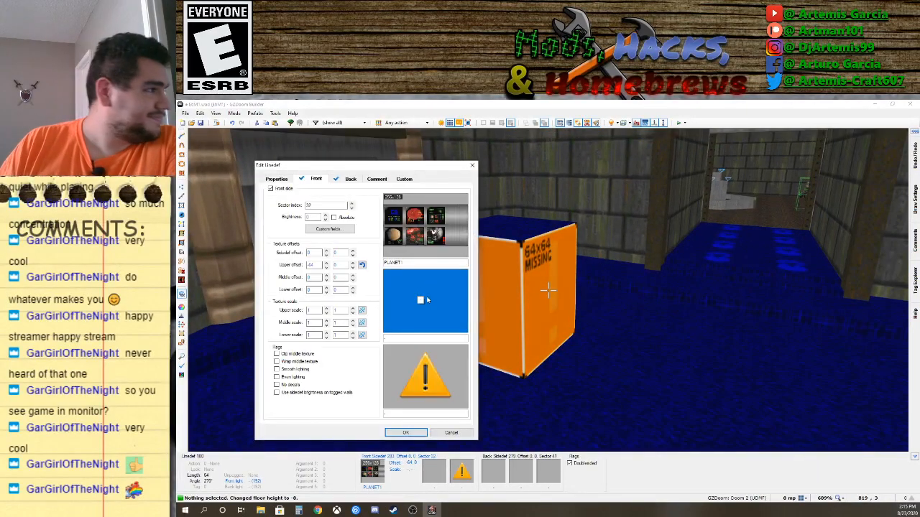
click(423, 300)
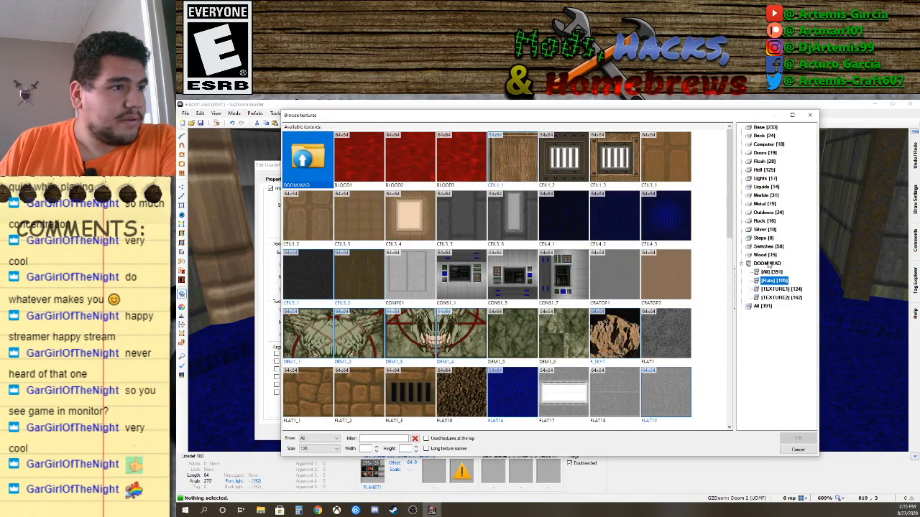
scroll(538, 288, down, 8)
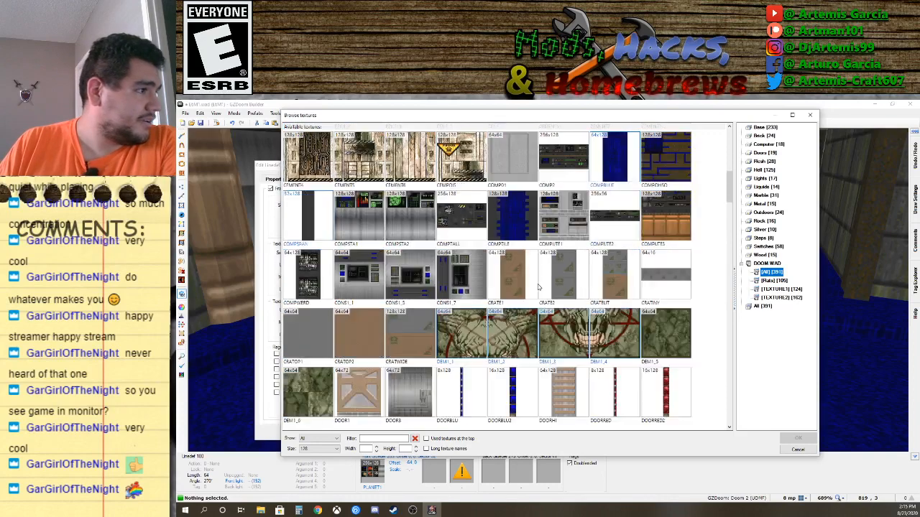
double_click(563, 238)
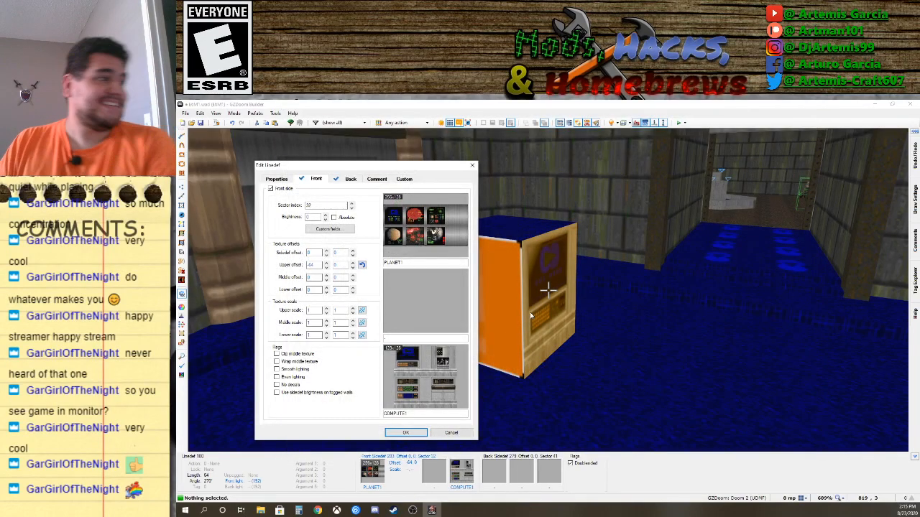
click(405, 432)
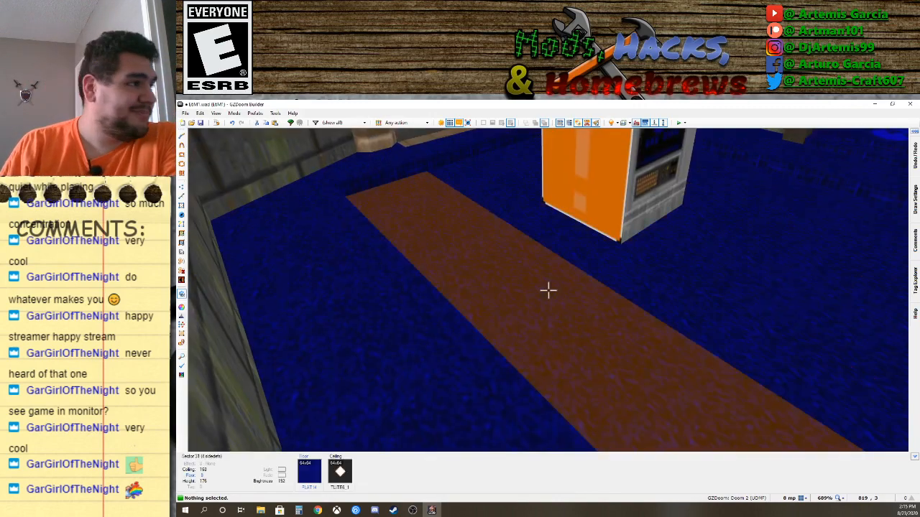
Shift the COMPUTE1 texture on the block's face to offsets -4, -6.
key(d)
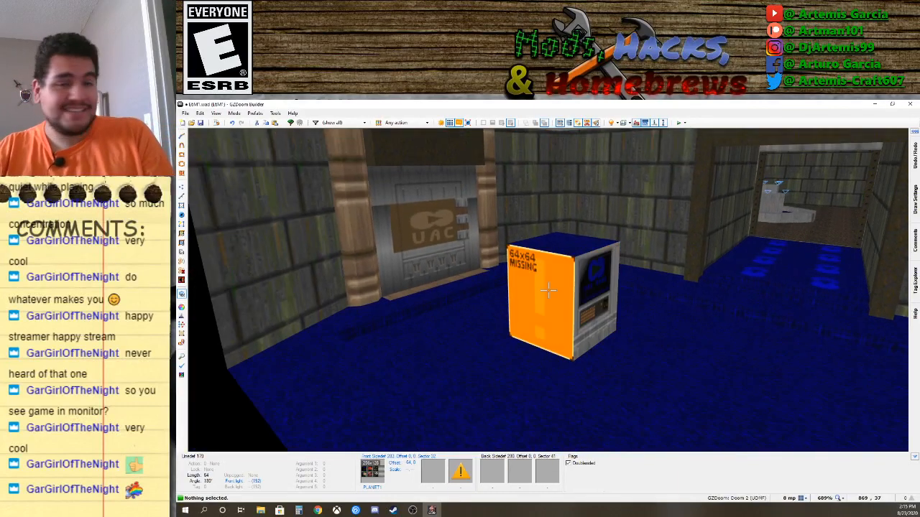
key(d)
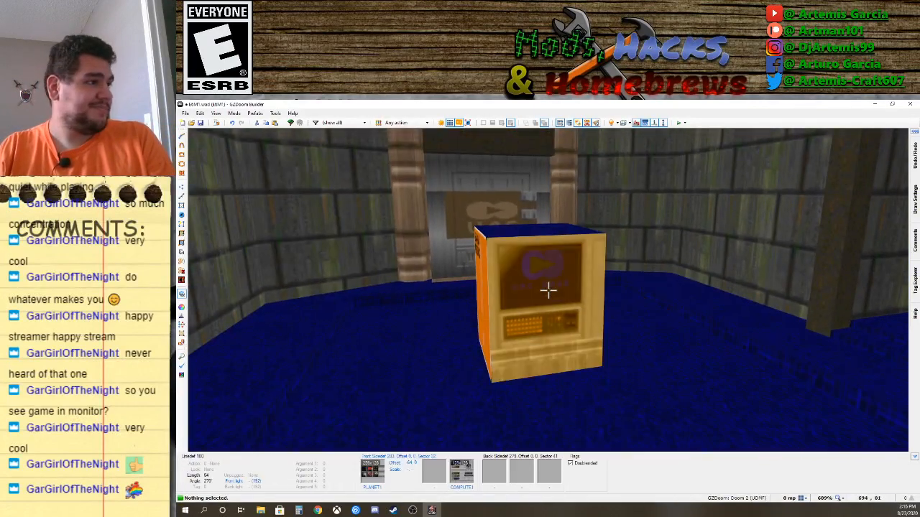
key(Down)
key(Down)
key(Down)
key(Down)
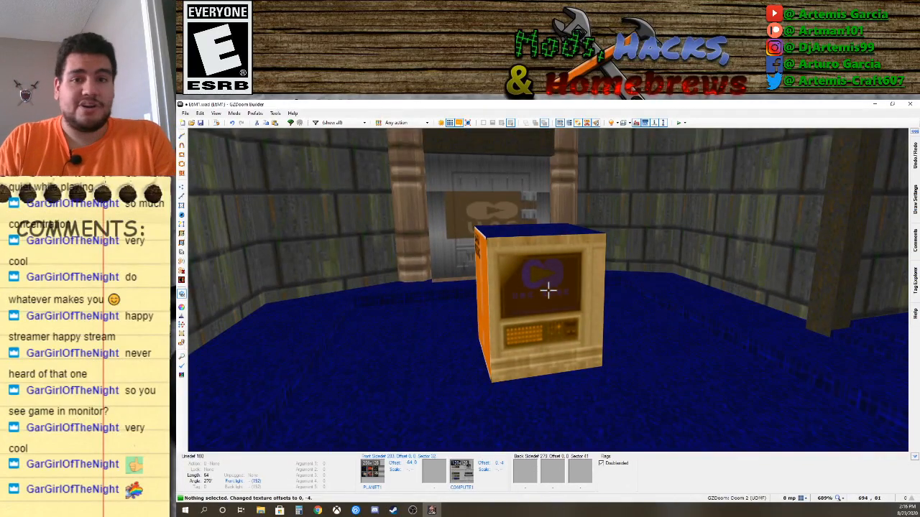
key(Down)
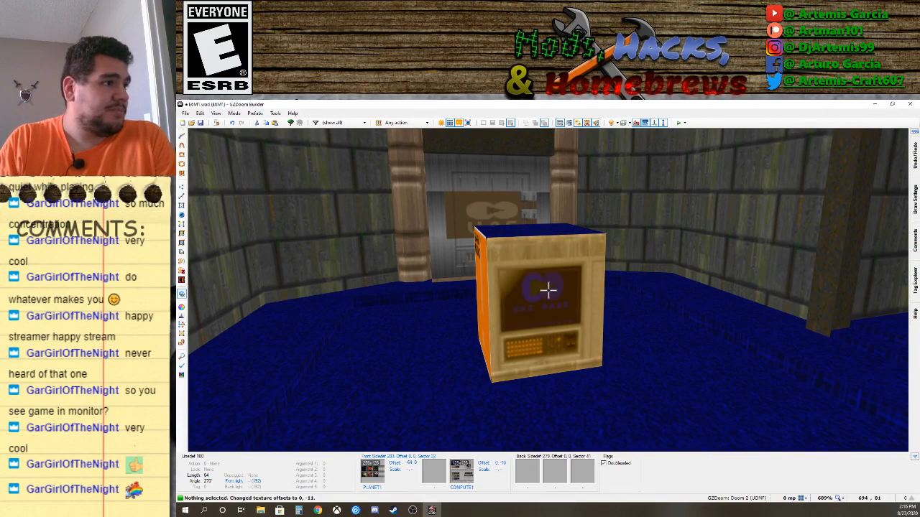
key(Up)
key(Up)
key(Right)
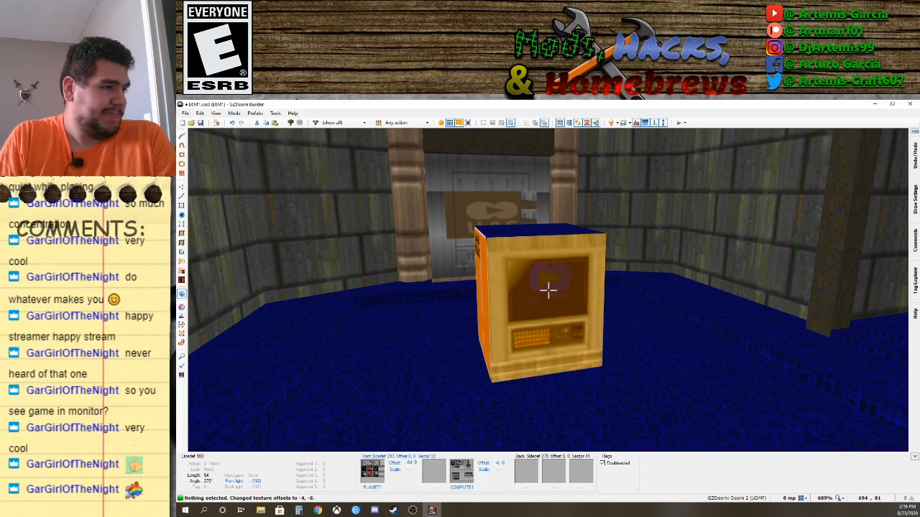
Change the lower texture of the block's face to COMPTALL.
right_click(548, 290)
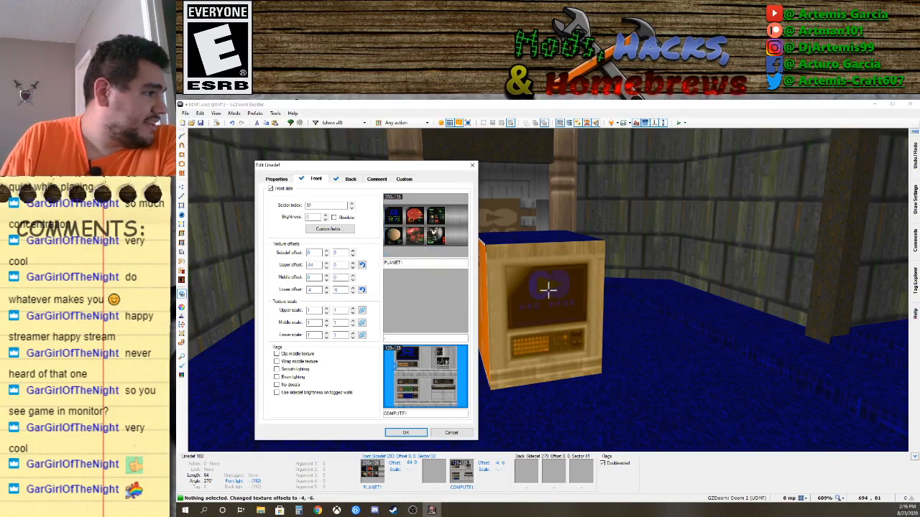
click(461, 356)
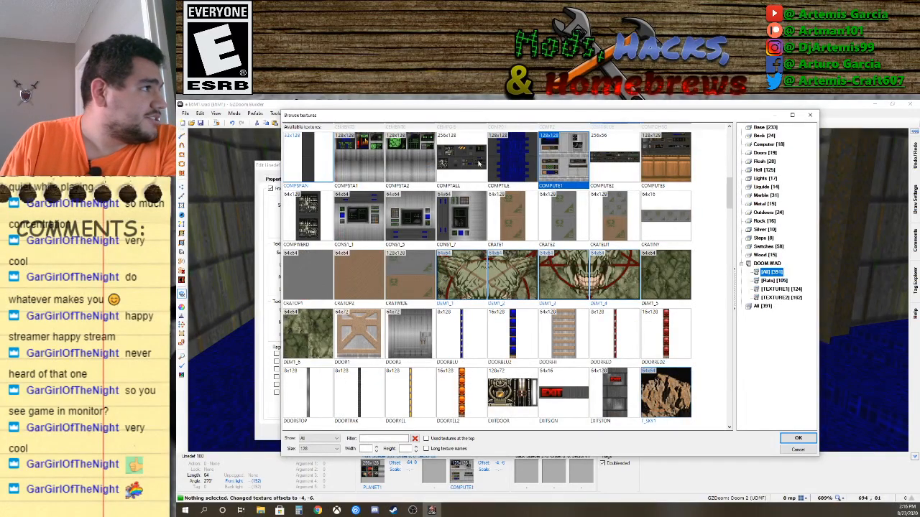
click(308, 215)
double_click(447, 175)
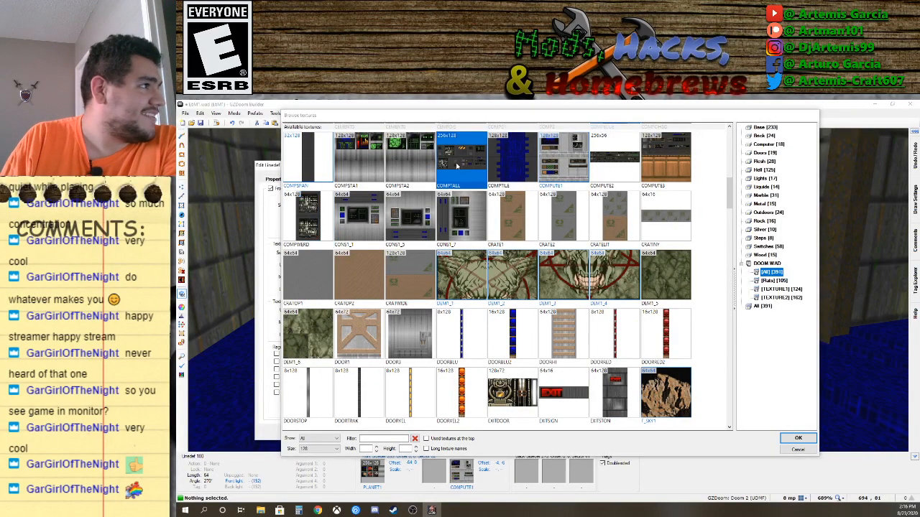
click(406, 432)
Shift the COMPTALL texture on the block's face to offsets 33, 0 and copy the texture.
key(s)
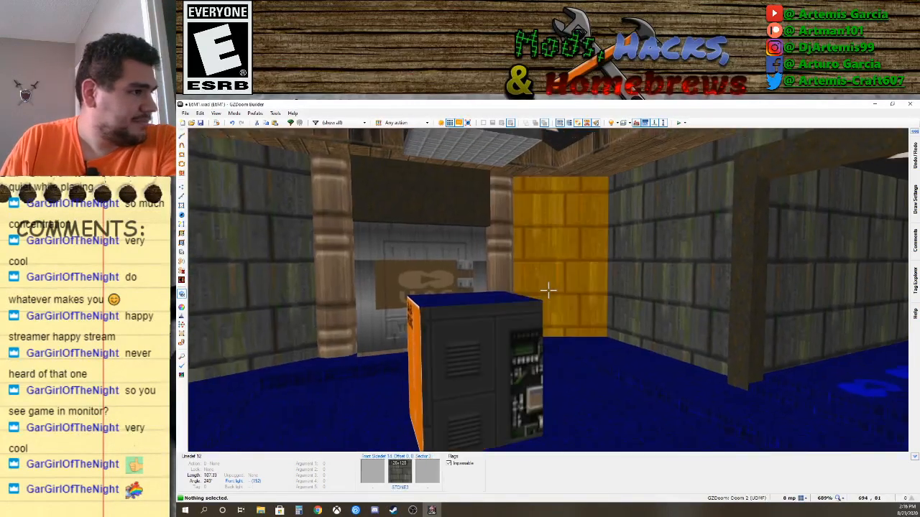
key(Left)
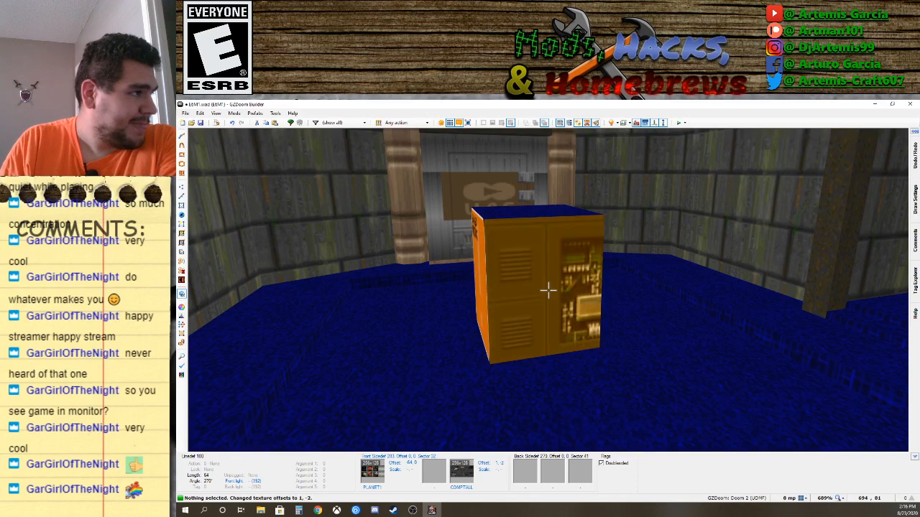
key(Left)
key(Left)
key(Left)
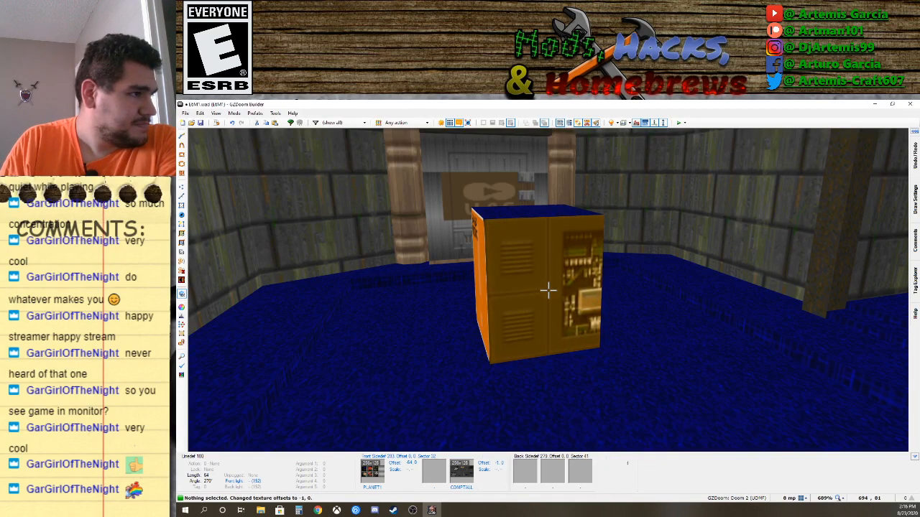
key(Left)
key(Left)
key(Left)
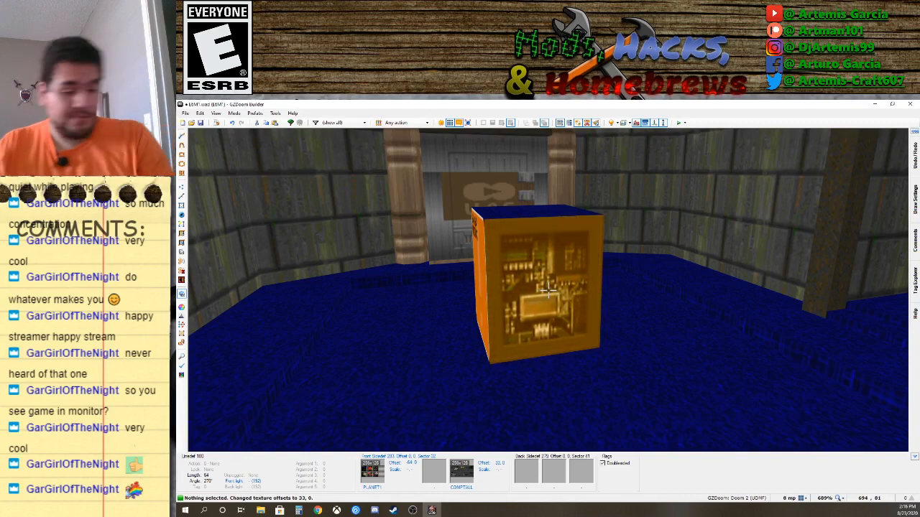
key(ctrl+c)
key(s)
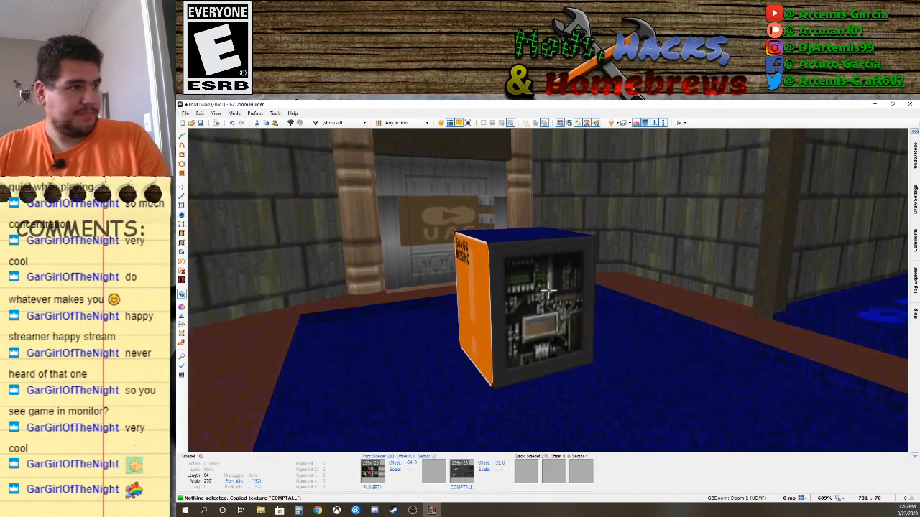
Paste the COMPTALL texture as the lower texture on the block's three remaining faces.
key(ctrl+v)
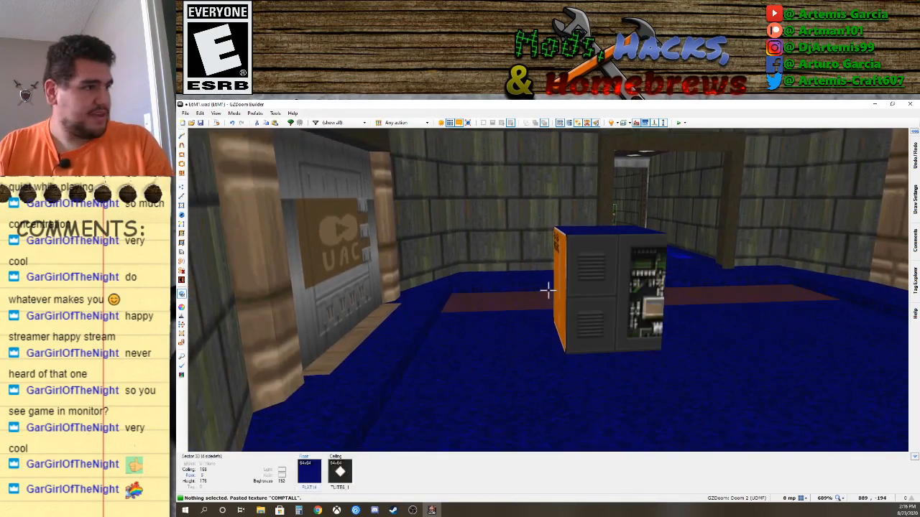
key(ctrl+v)
key(s)
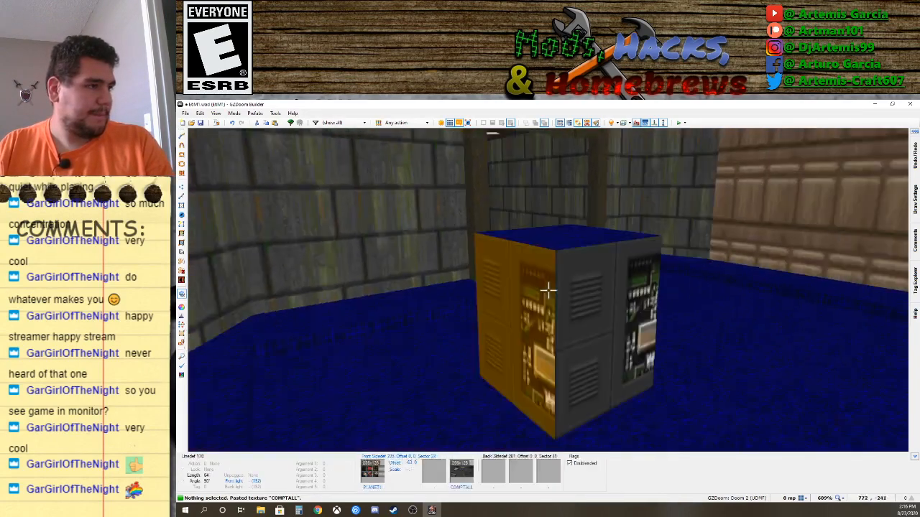
key(f)
key(d)
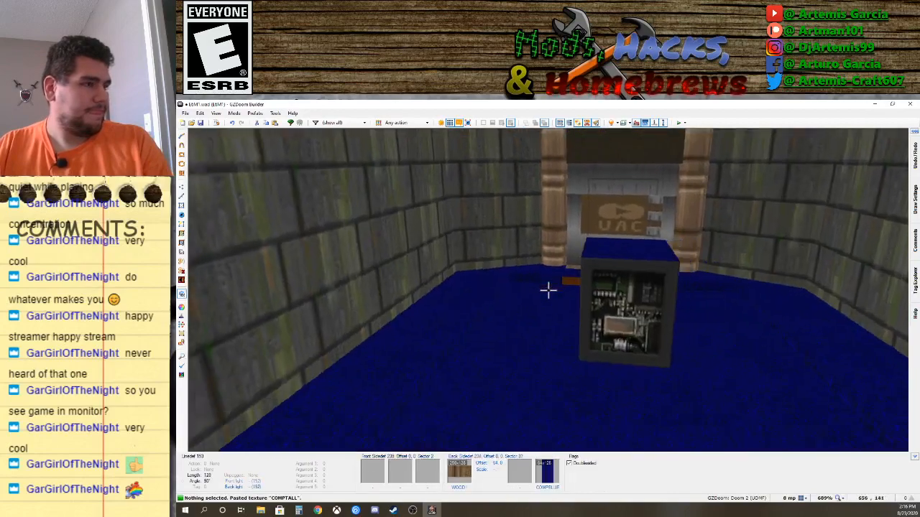
key(ctrl+v)
key(f)
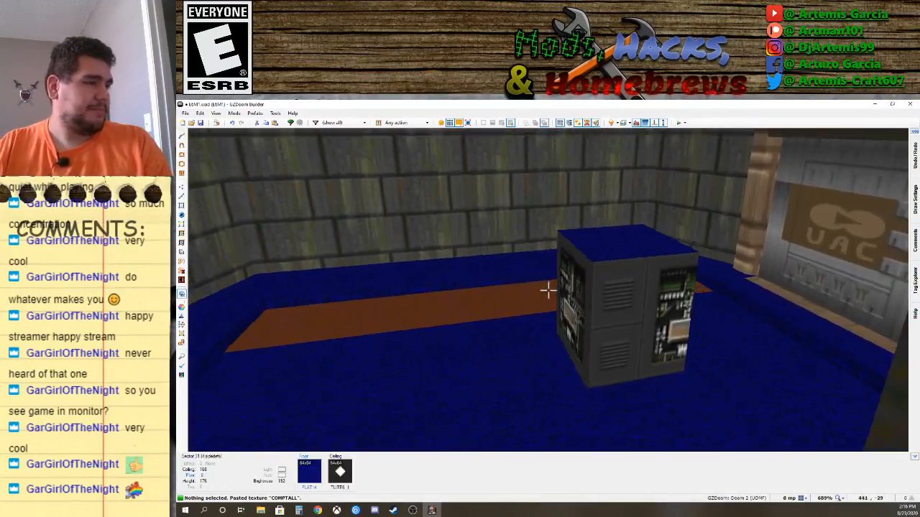
key(f)
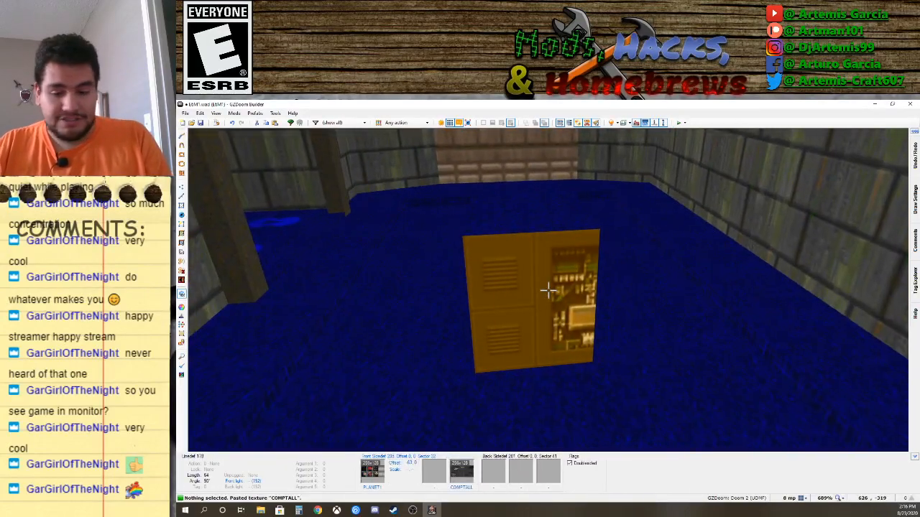
Shift the COMPTALL texture on the block's face toward the UAC door to offsets 96, 0.
key(Left)
key(Left)
key(Left)
key(Left)
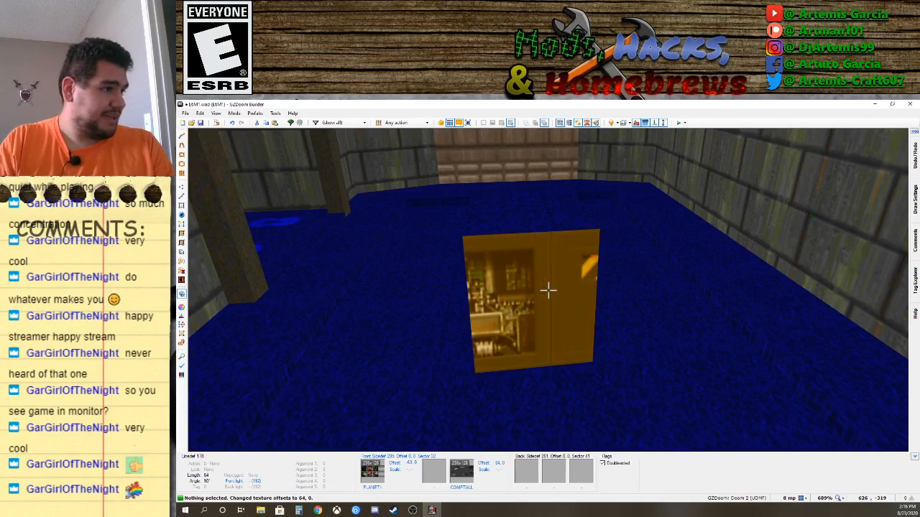
key(Right)
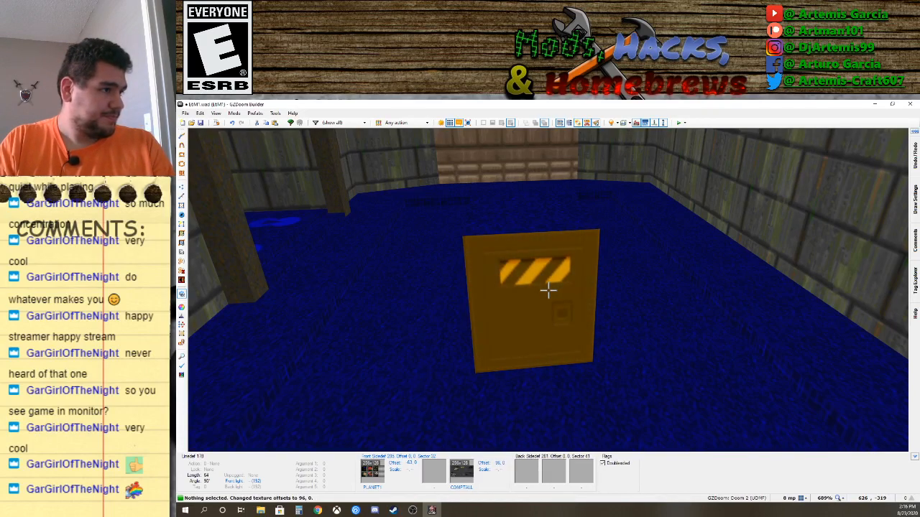
Shift the COMPTALL texture on the block's face toward the corridor to offsets 192, 0, centring the monitor graphic.
key(s)
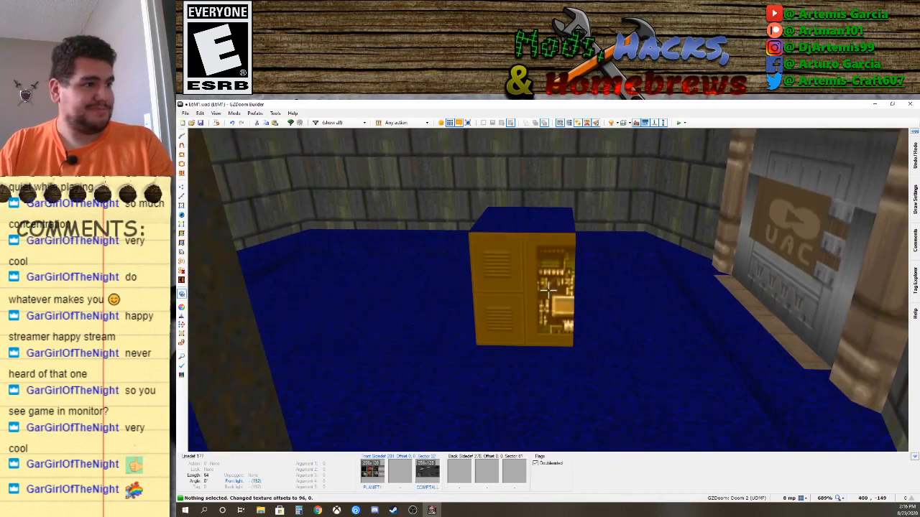
key(e)
key(Right)
key(Right)
key(Right)
key(Right)
key(Right)
key(Right)
key(Right)
key(Right)
key(Right)
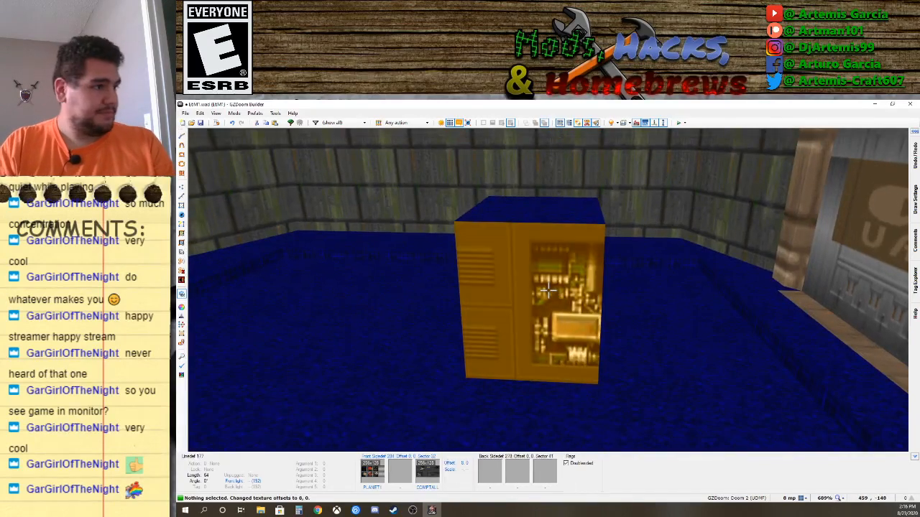
key(Left)
key(Left)
key(Left)
key(Left)
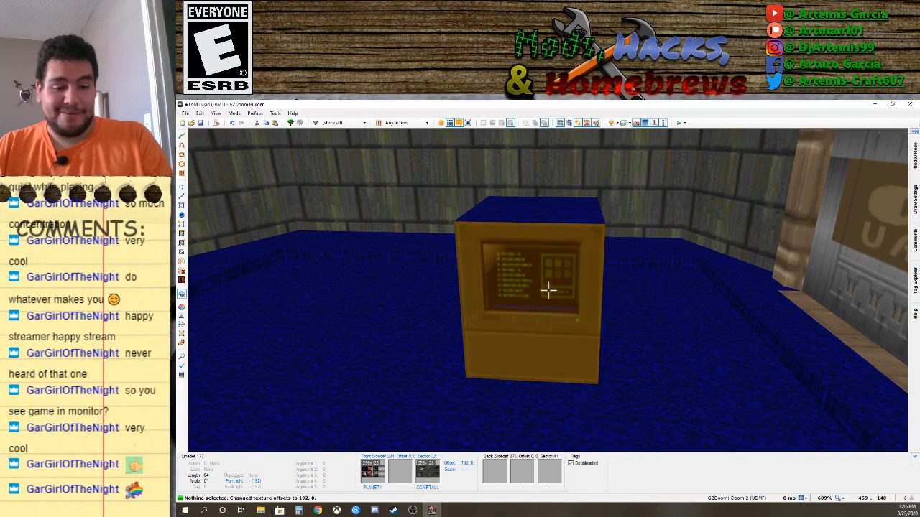
Try the COMPTALL texture on the block's face away from the corridor at offsets 96, 0.
key(s)
key(e)
key(s)
key(d)
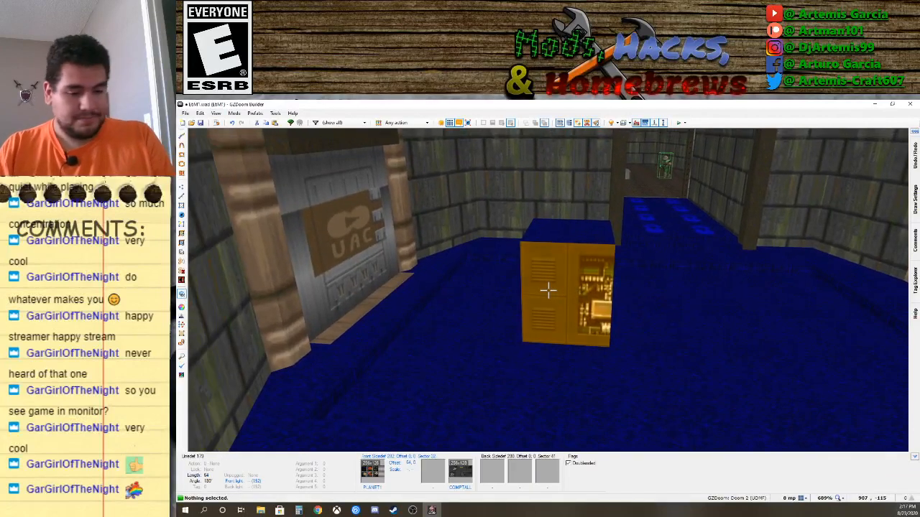
key(shift+Left)
key(shift+Left)
key(shift+Left)
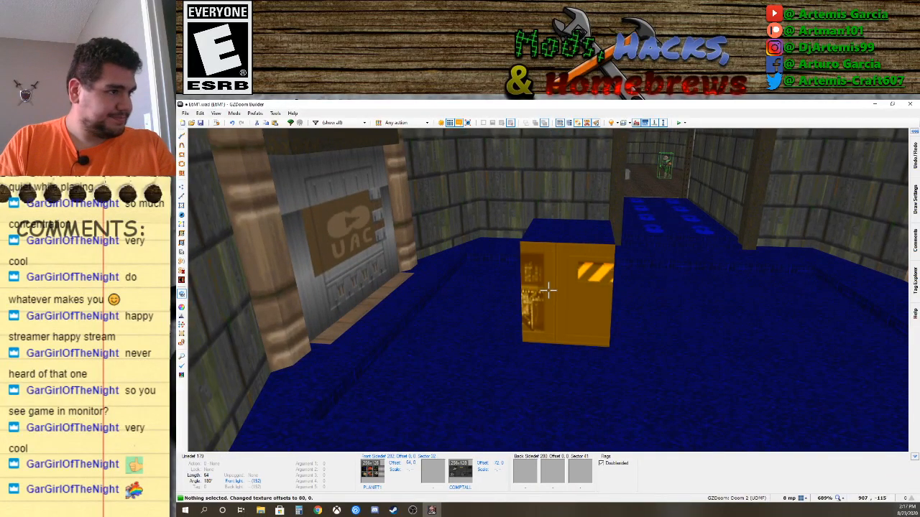
key(shift+Left)
key(shift+Left)
key(shift+Left)
key(shift+Left)
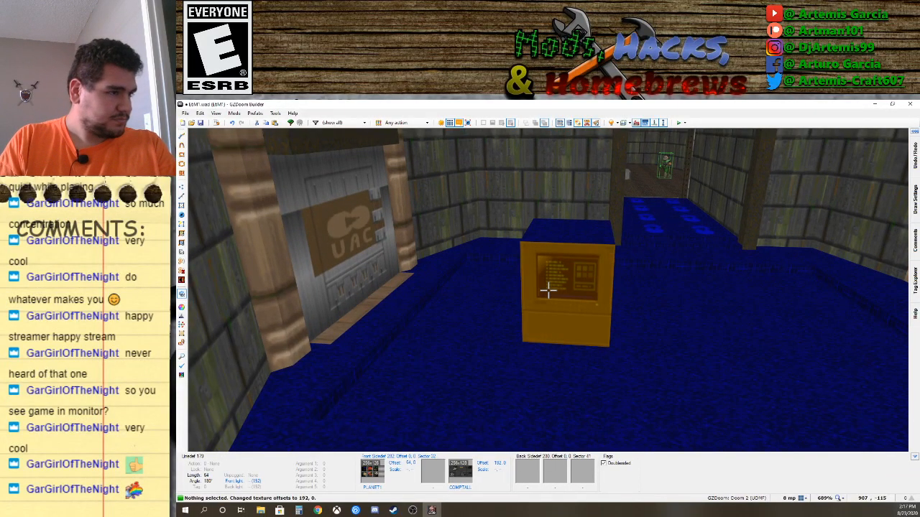
key(shift+Left)
key(shift+Left)
key(shift+Left)
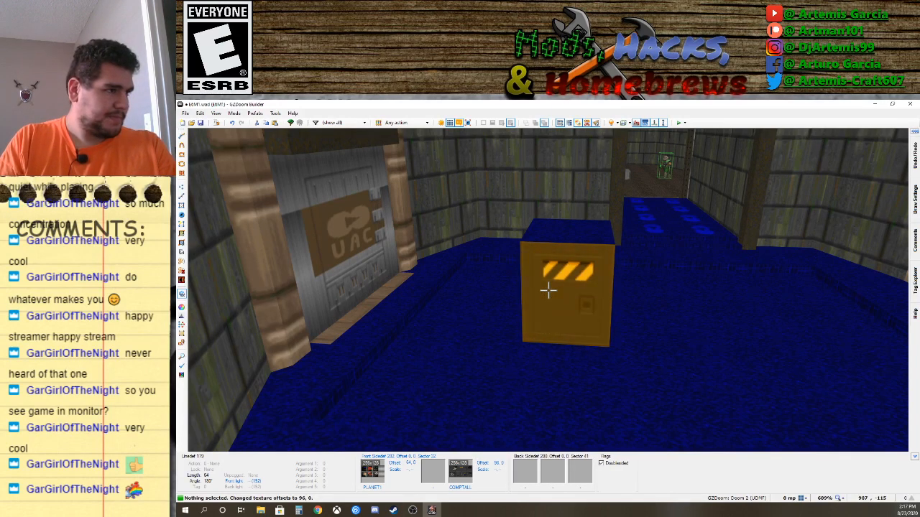
Try the COMPTALL texture on the block's face away from the corridor at offsets -64, 0.
key(d)
key(s)
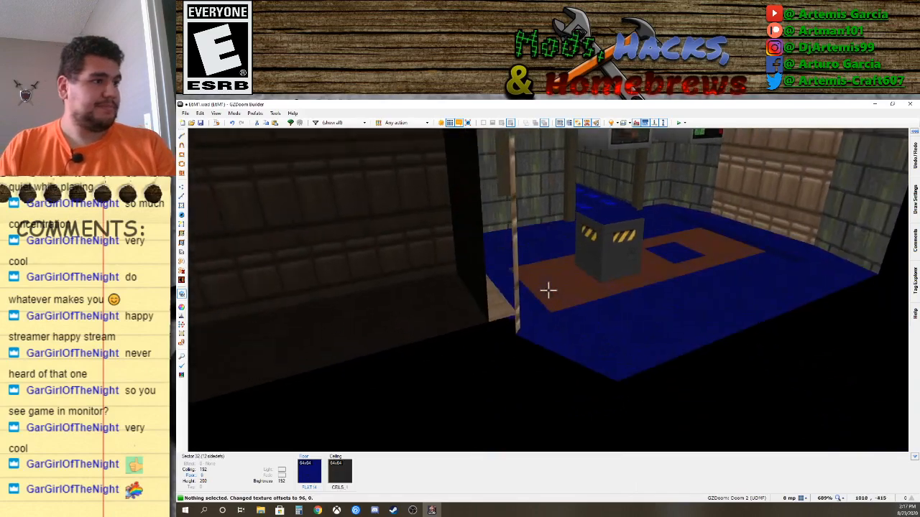
key(f)
key(f)
key(d)
key(e)
key(s)
key(s)
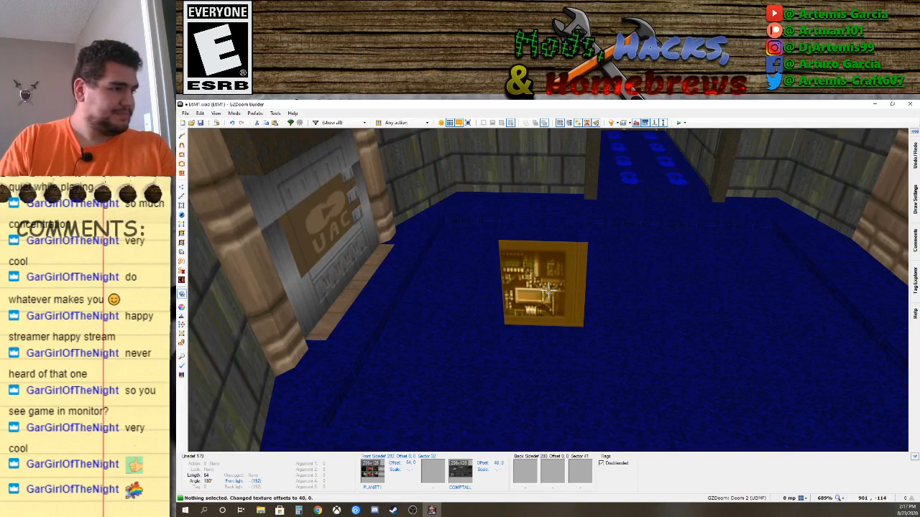
key(Right)
key(Right)
key(Right)
key(Right)
key(Right)
key(Right)
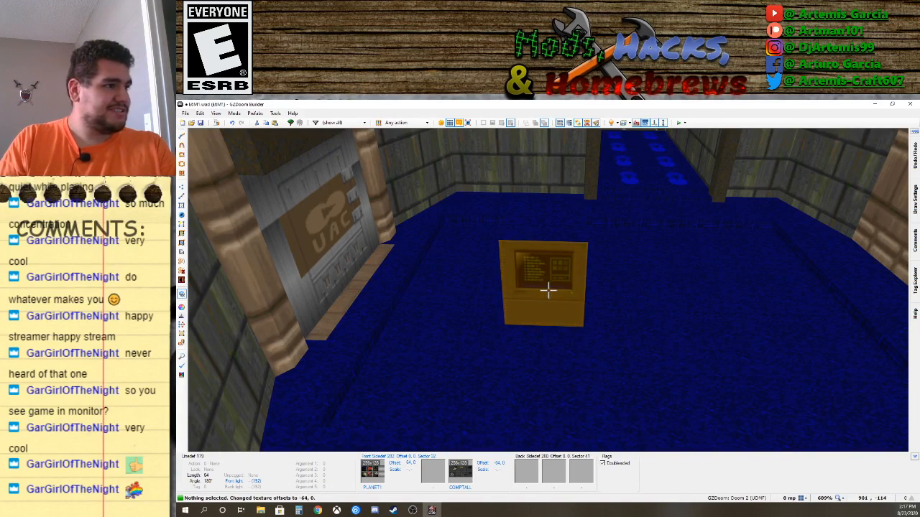
Try other parts of the COMPTALL texture on the face away from the corridor, shifting it to offsets 128, -80.
key(Down)
key(Down)
key(Down)
key(Down)
key(Down)
key(Down)
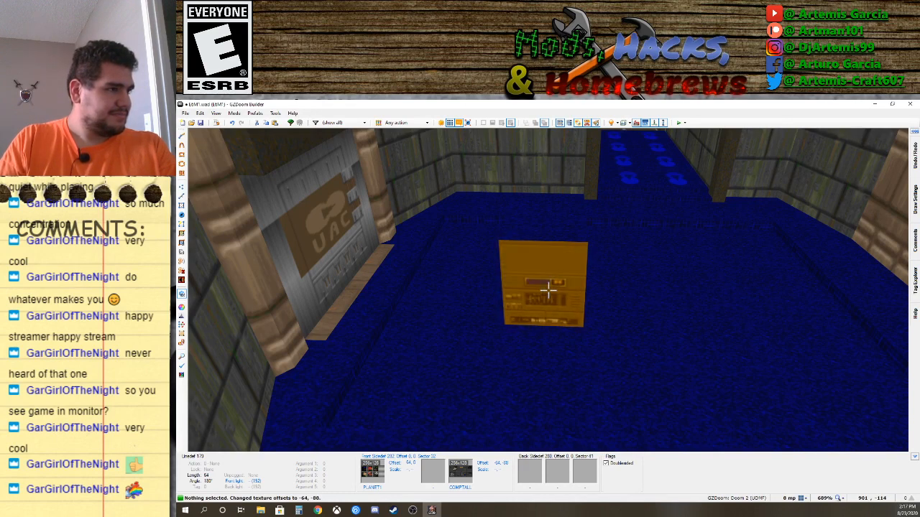
key(Left)
key(Left)
key(Left)
key(Left)
key(Left)
key(Left)
key(Down)
key(Down)
key(Down)
key(Down)
key(Left)
key(Left)
key(Left)
key(Left)
key(Down)
key(Down)
key(Left)
key(Left)
key(Left)
key(Up)
key(Up)
key(Left)
key(Left)
key(Up)
key(Up)
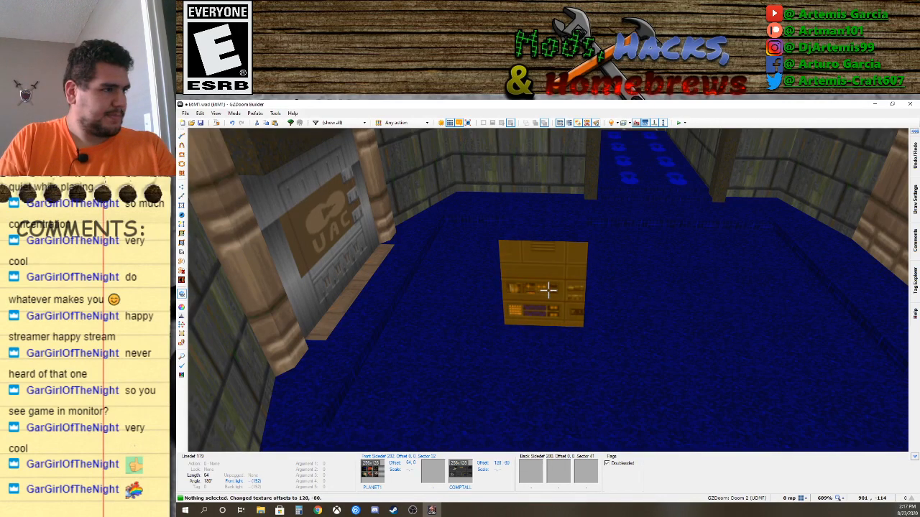
Shift the COMPTALL texture on the block's face away from the corridor to offsets 64, -64, centring the vents.
key(Right)
key(Right)
key(Right)
key(Right)
key(Right)
key(Right)
key(Right)
key(Right)
key(Down)
key(Down)
key(Down)
key(Up)
key(Up)
key(Up)
key(Up)
key(Up)
key(Up)
key(Left)
key(Left)
key(Left)
key(Right)
key(Right)
key(Right)
key(Right)
key(Right)
key(Right)
key(Right)
key(Right)
key(Right)
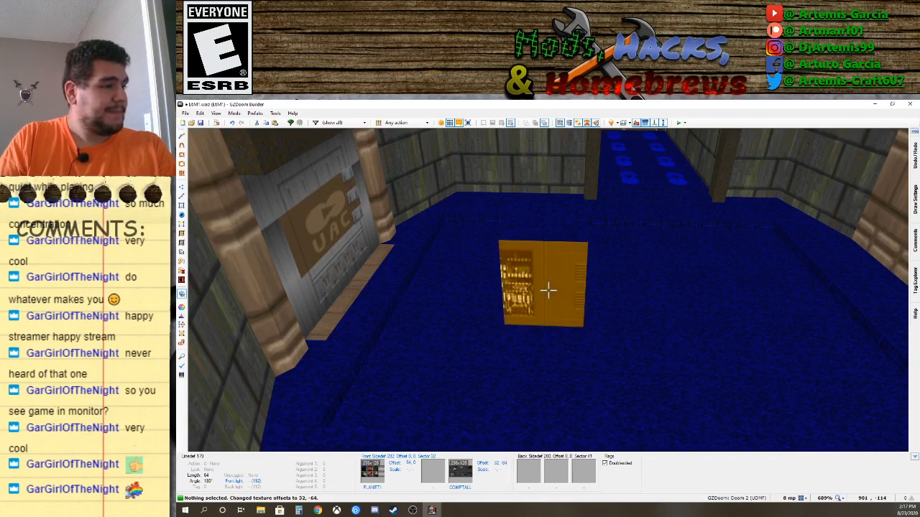
key(Left)
key(Left)
key(Left)
key(Left)
key(Left)
key(Left)
key(Left)
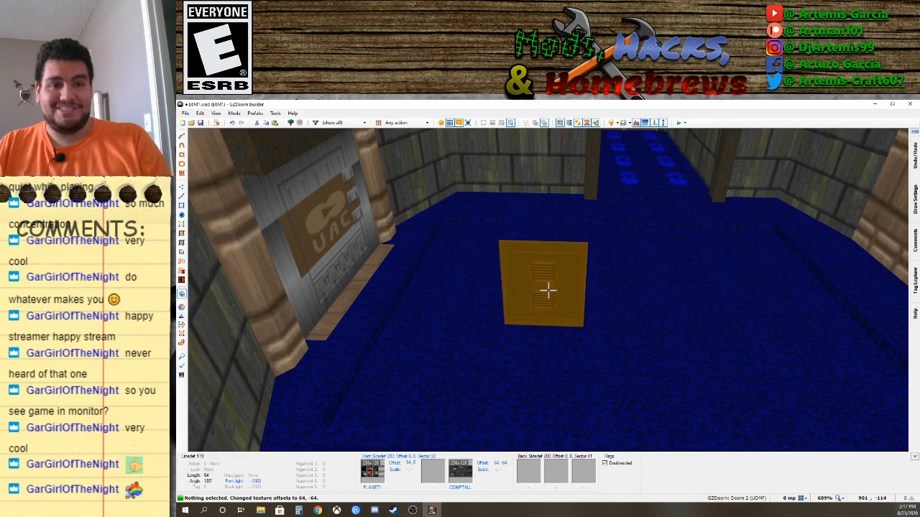
Change the floor flat on top of the computer block to CEIL5_1 from the DOOM.WAD flats.
key(s)
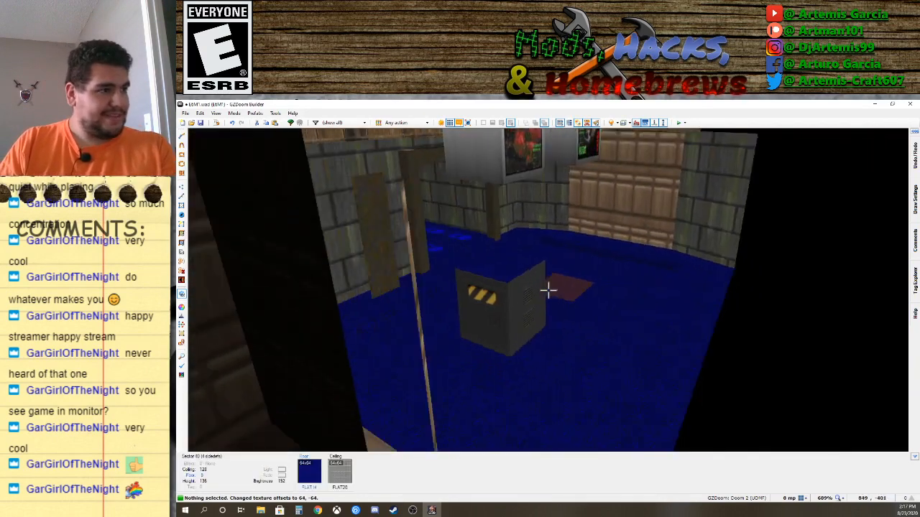
key(s)
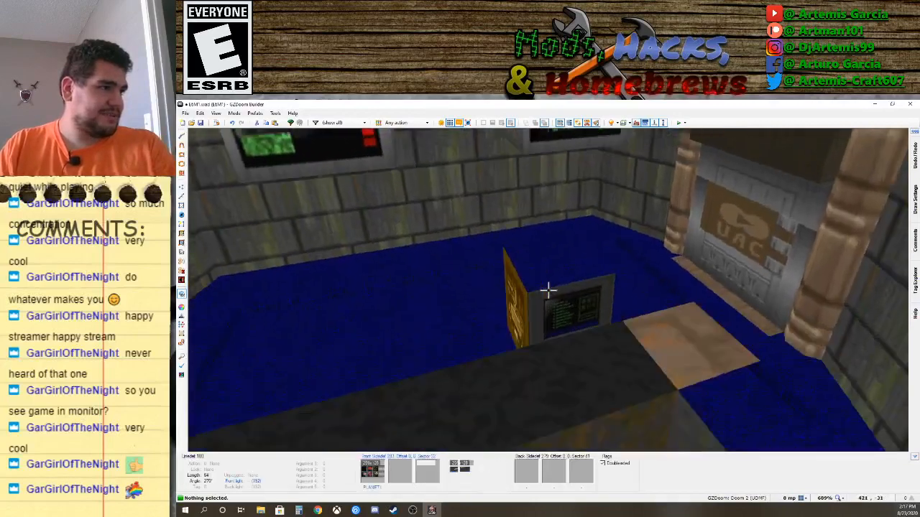
key(s)
right_click(548, 290)
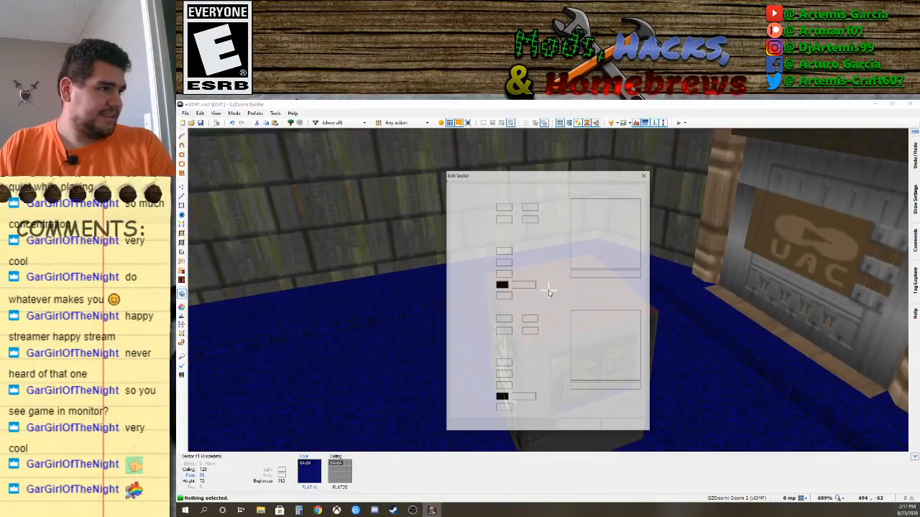
click(596, 333)
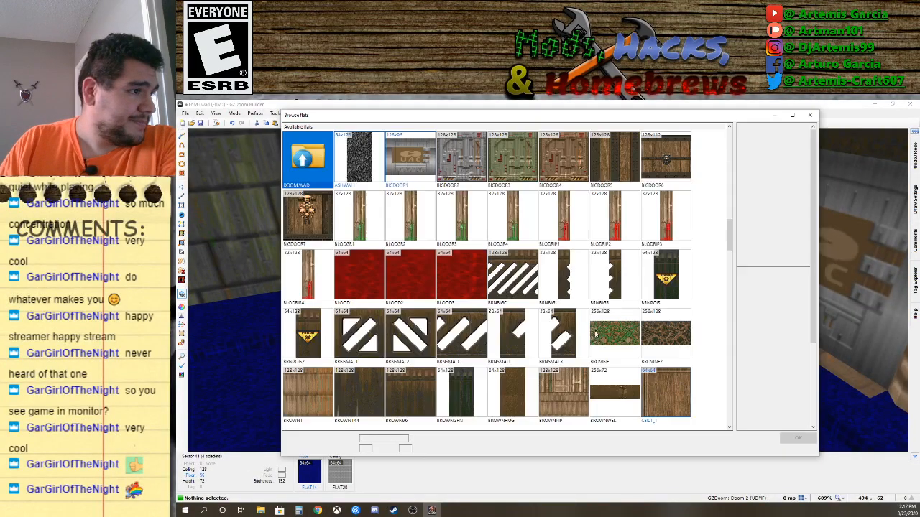
scroll(418, 279, down, 10)
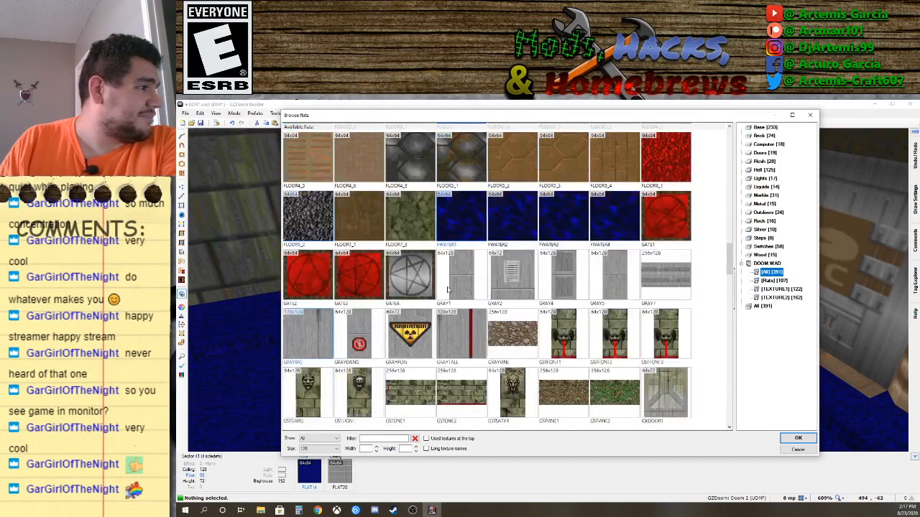
click(774, 280)
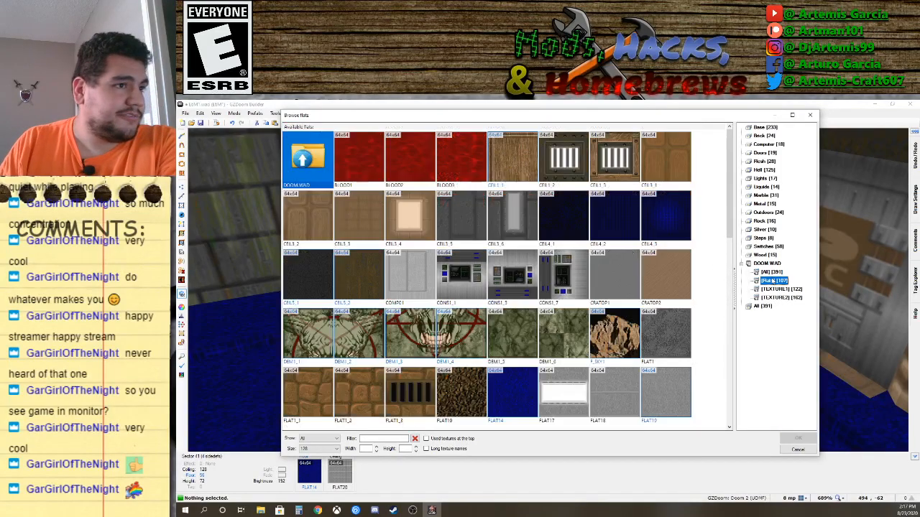
scroll(492, 259, down, 9)
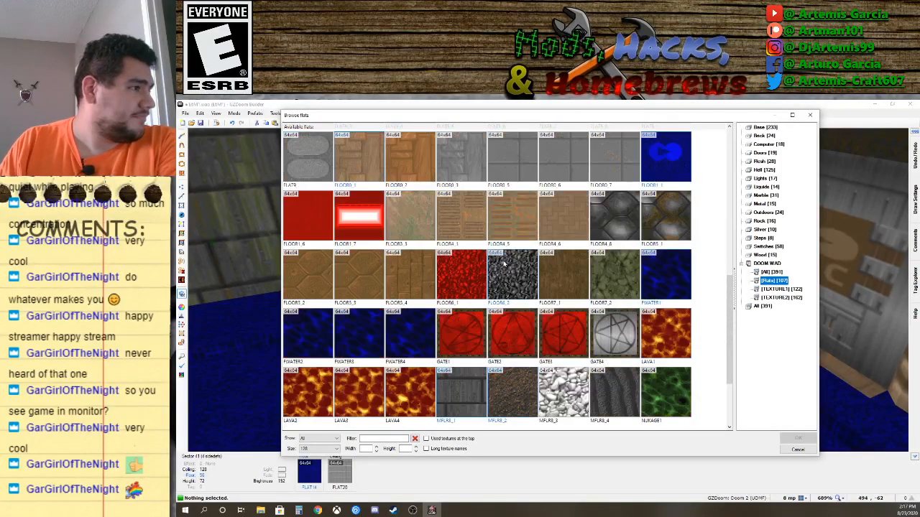
scroll(505, 265, up, 4)
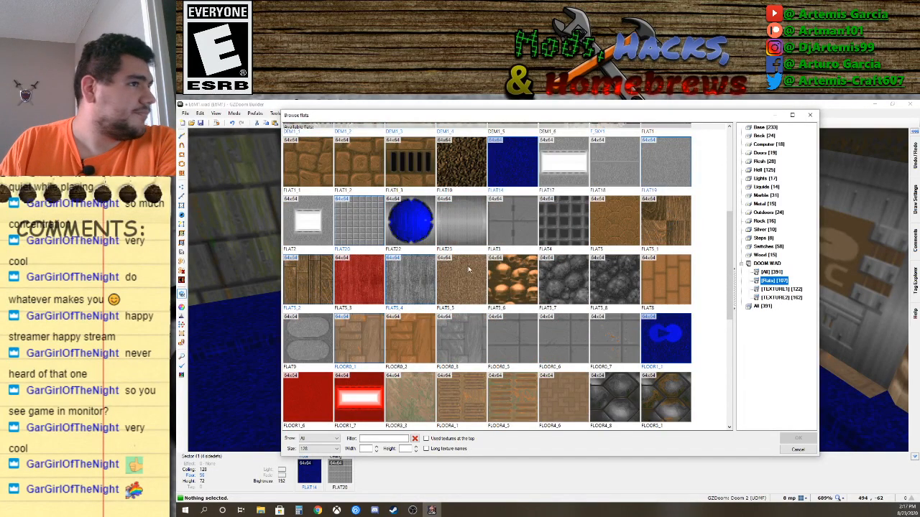
scroll(452, 270, up, 4)
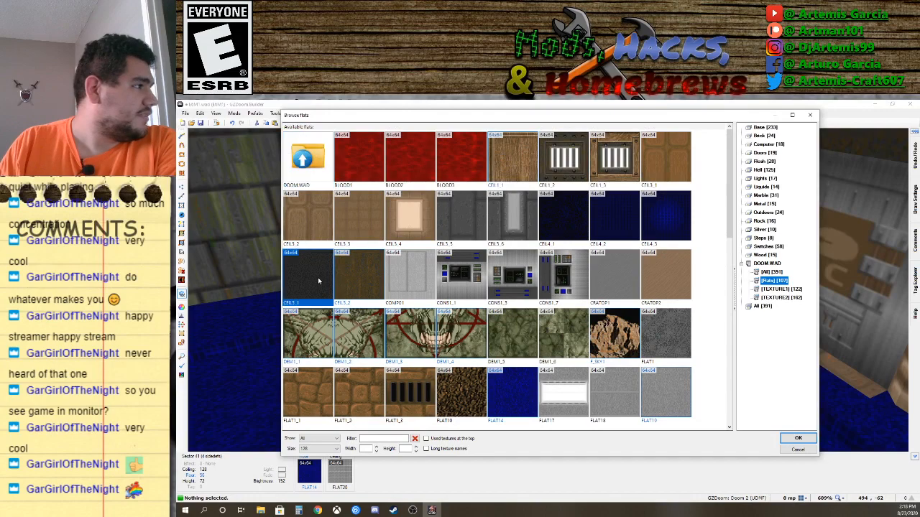
double_click(318, 277)
click(578, 426)
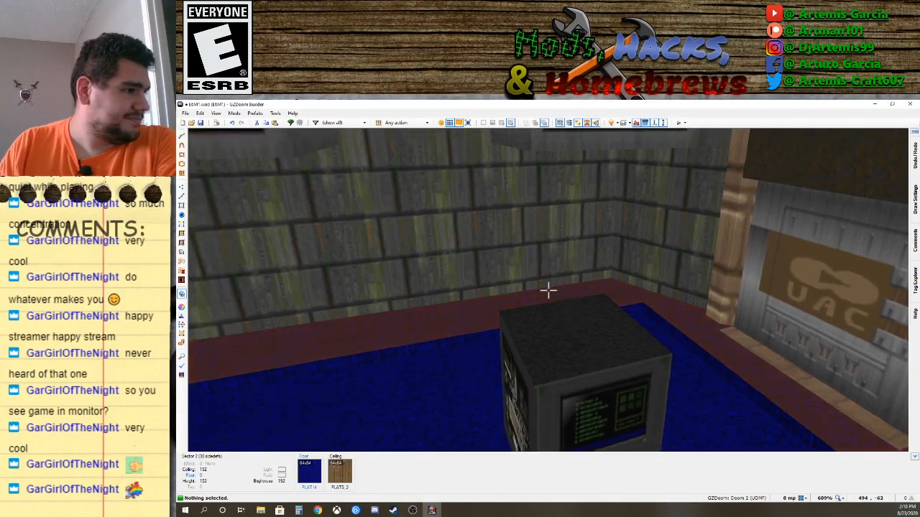
key(d)
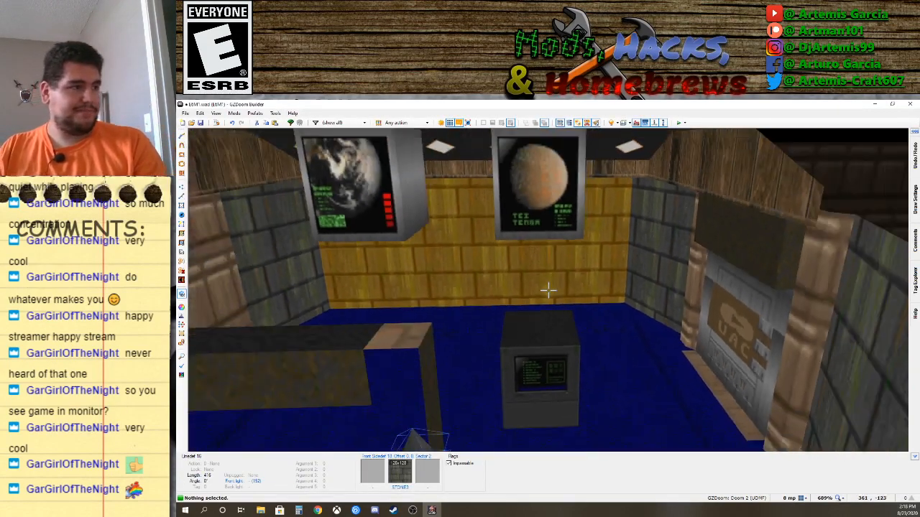
key(d)
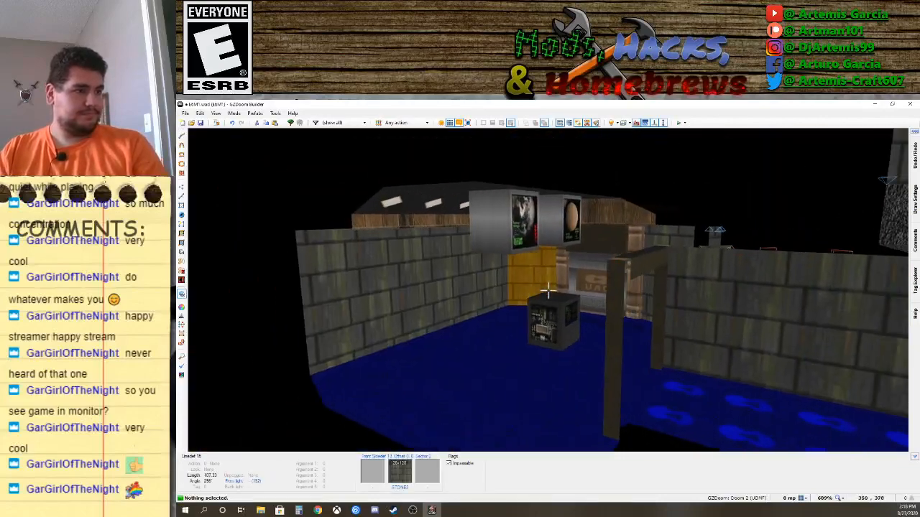
key(e)
key(f)
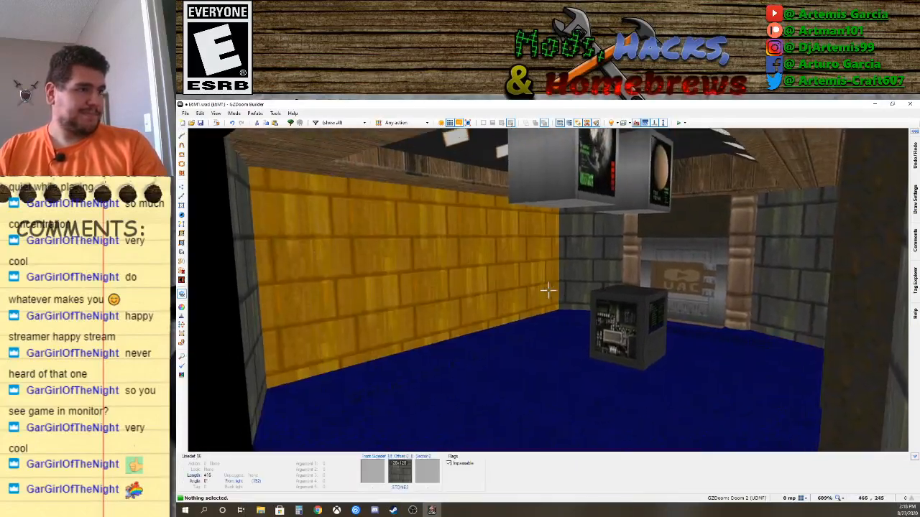
key(f)
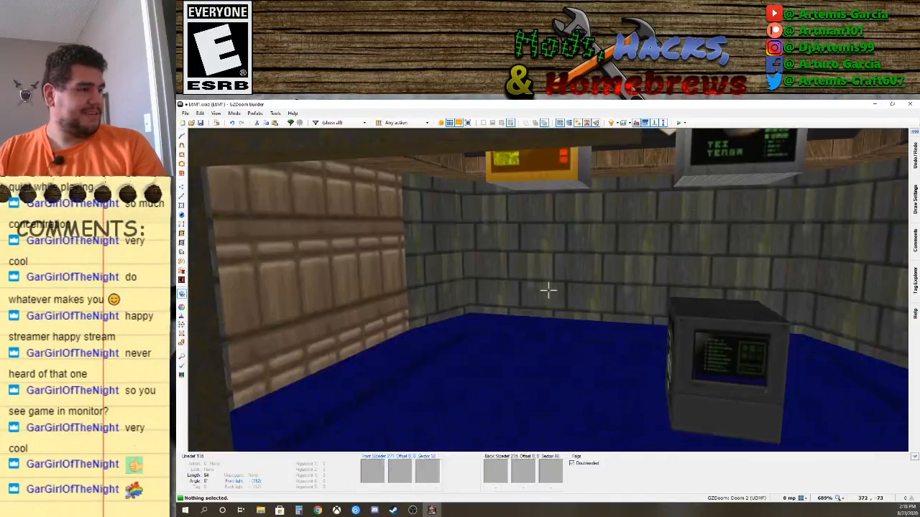
Draw a U-shaped desk sector 112 by 48 units with a 64 by 24 notch facing the nearest square ceiling block.
key(e)
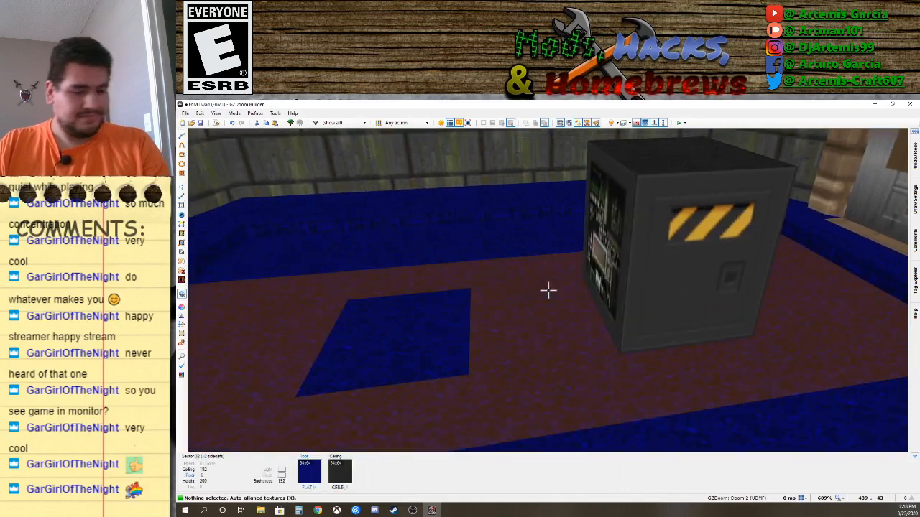
key(v)
scroll(504, 293, down, 6)
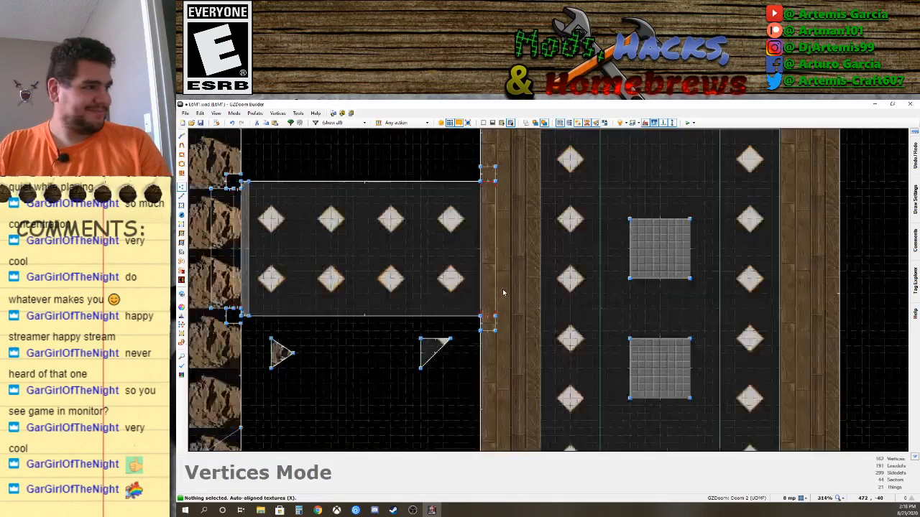
scroll(539, 280, up, 1)
scroll(569, 269, down, 1)
scroll(615, 273, up, 1)
scroll(668, 261, down, 1)
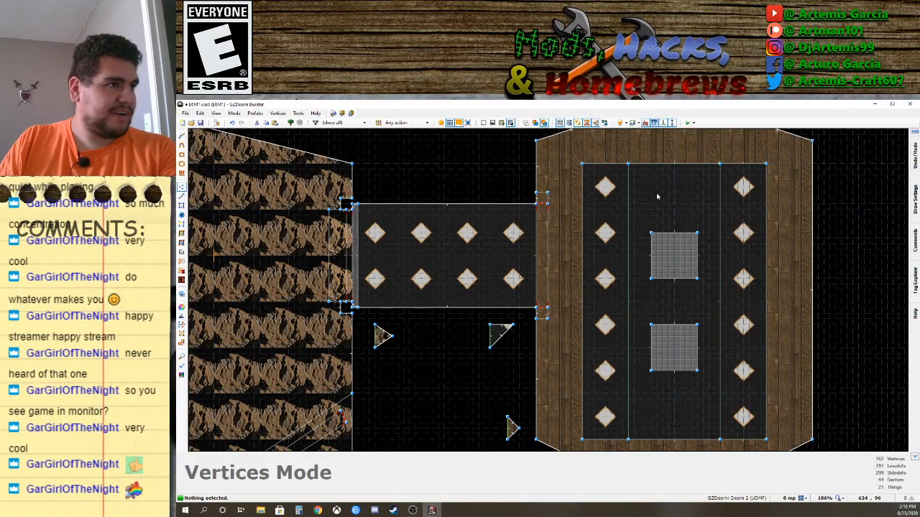
scroll(668, 201, up, 4)
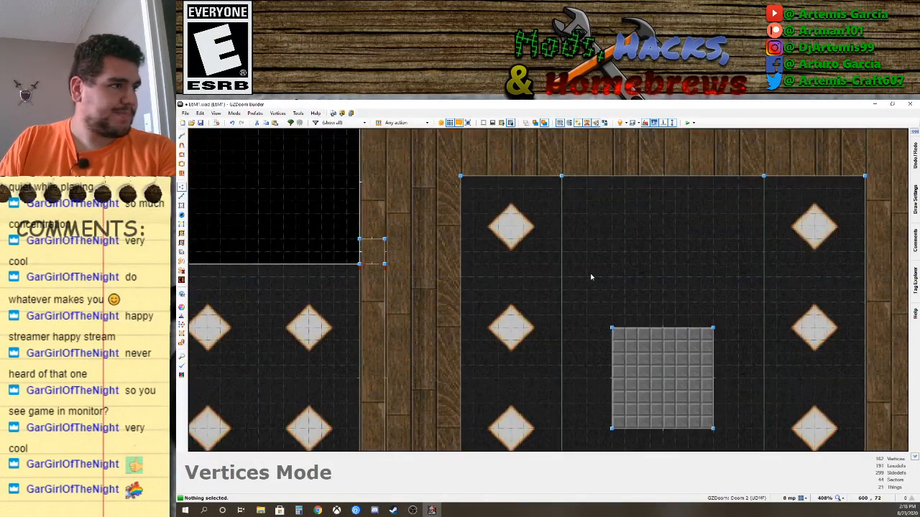
key(d)
click(574, 290)
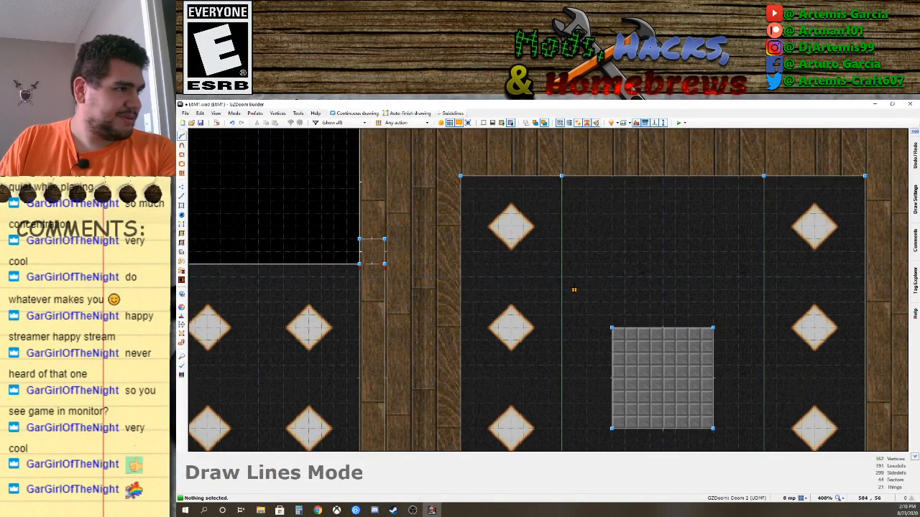
click(573, 215)
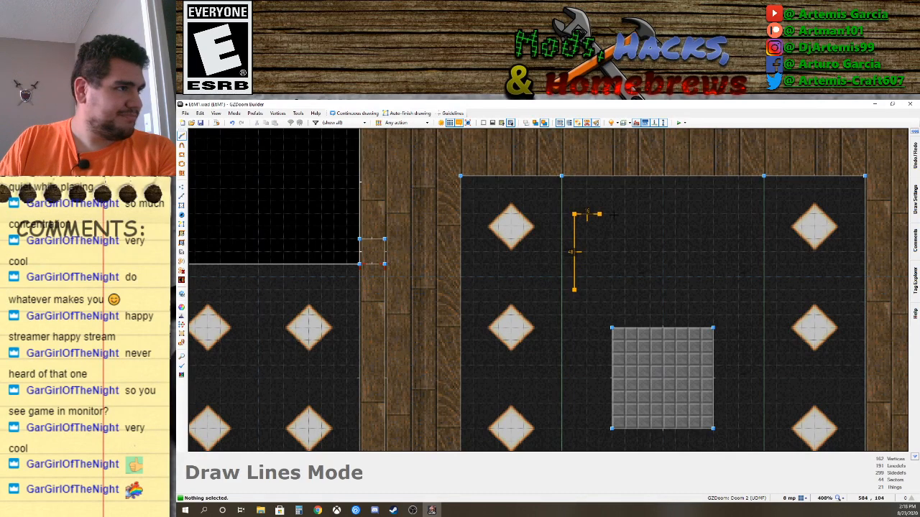
click(751, 215)
click(751, 289)
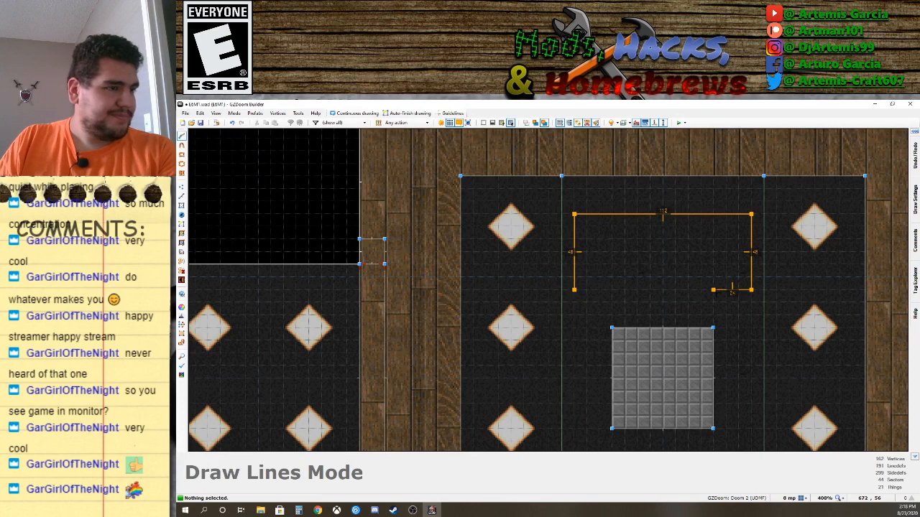
click(713, 290)
click(713, 253)
click(612, 252)
click(612, 290)
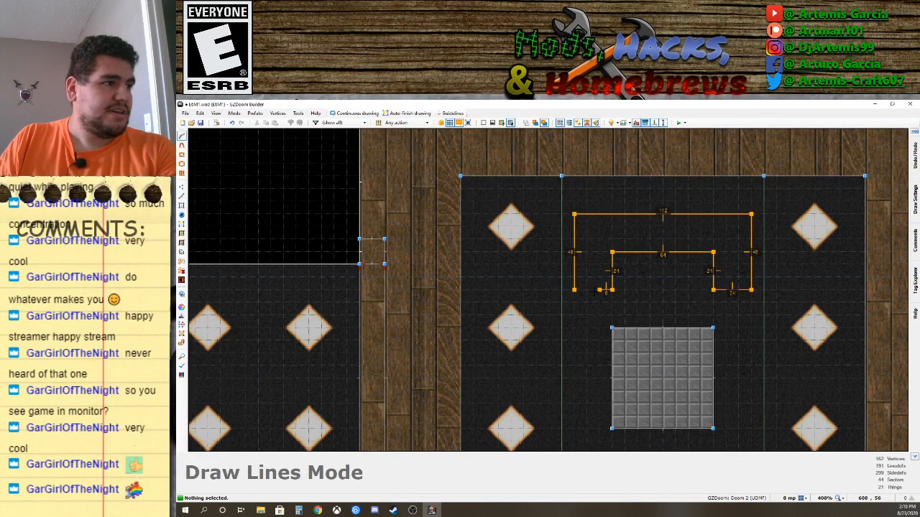
click(573, 290)
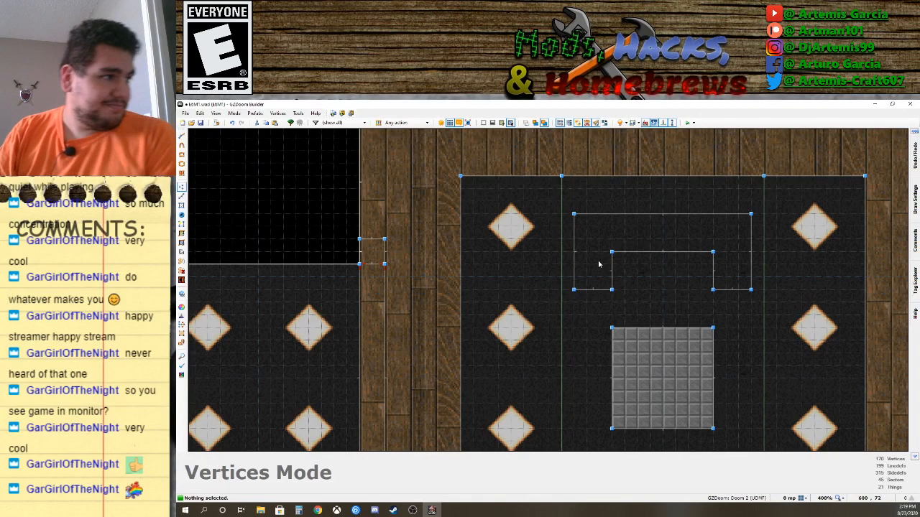
Raise the floor of the new U-shaped desk sector to height 24.
key(q)
key(s)
key(w)
click(548, 291)
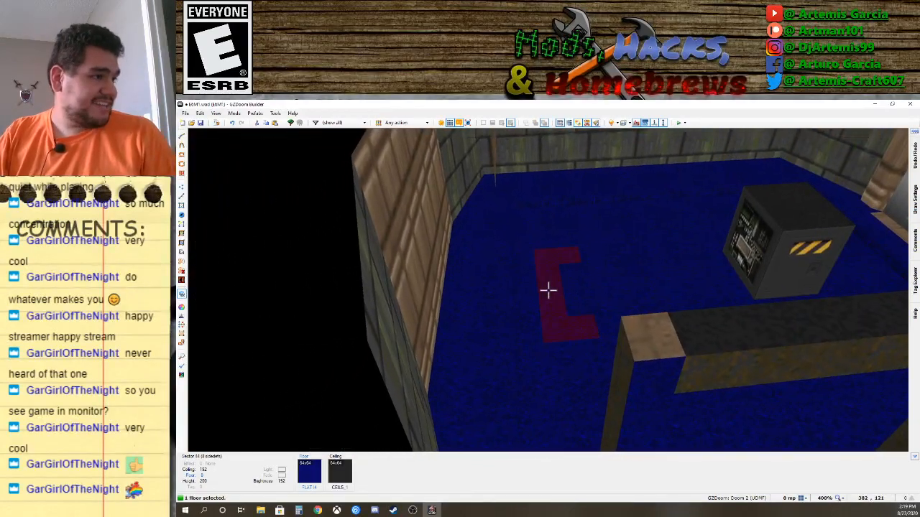
key(w)
key(a)
key(s)
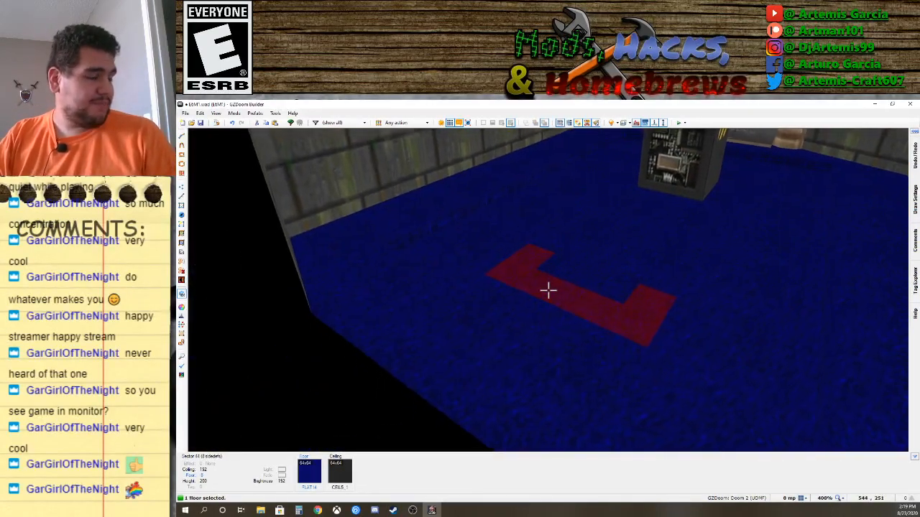
scroll(549, 290, up, 3)
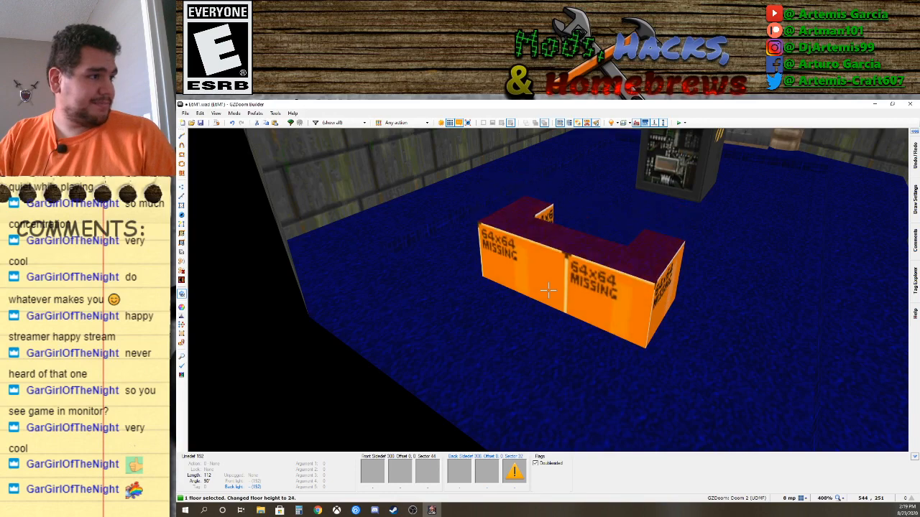
key(d)
click(549, 290)
key(w)
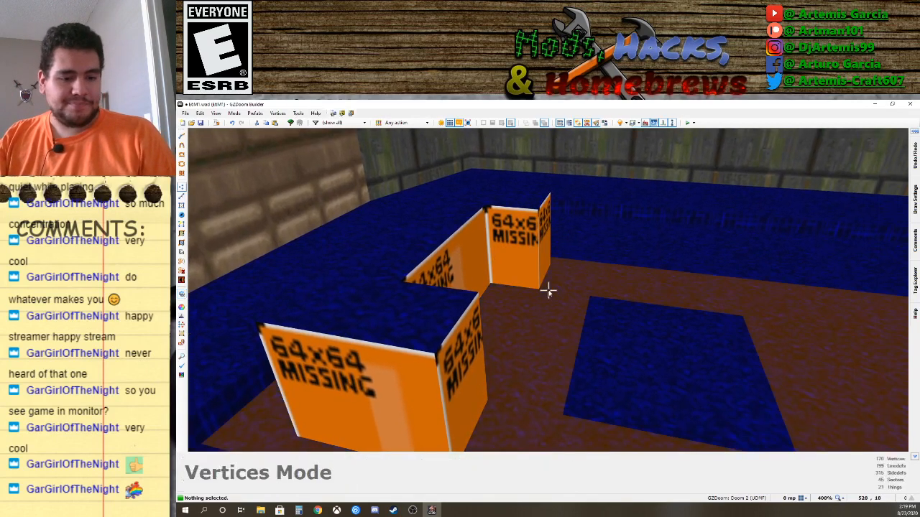
Place a Former Sergeant in the desk's notch at 640, 64, facing angle 90.
key(q)
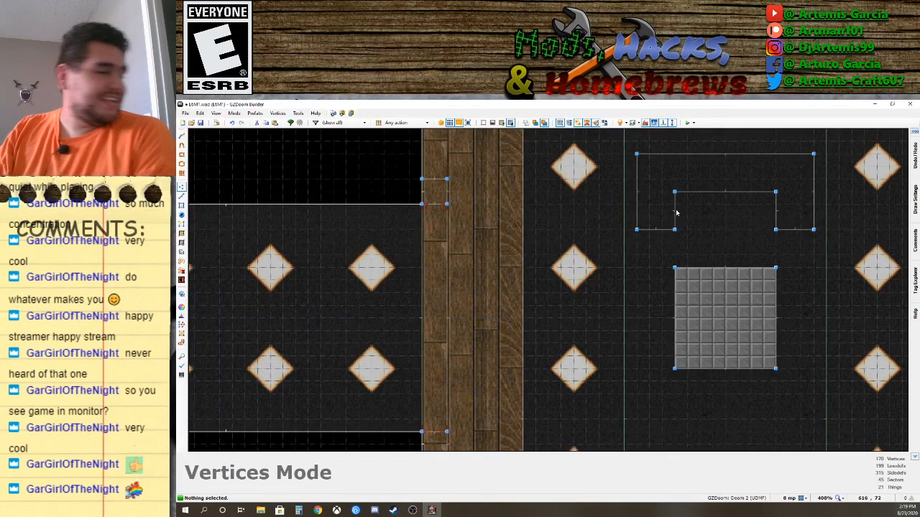
click(182, 215)
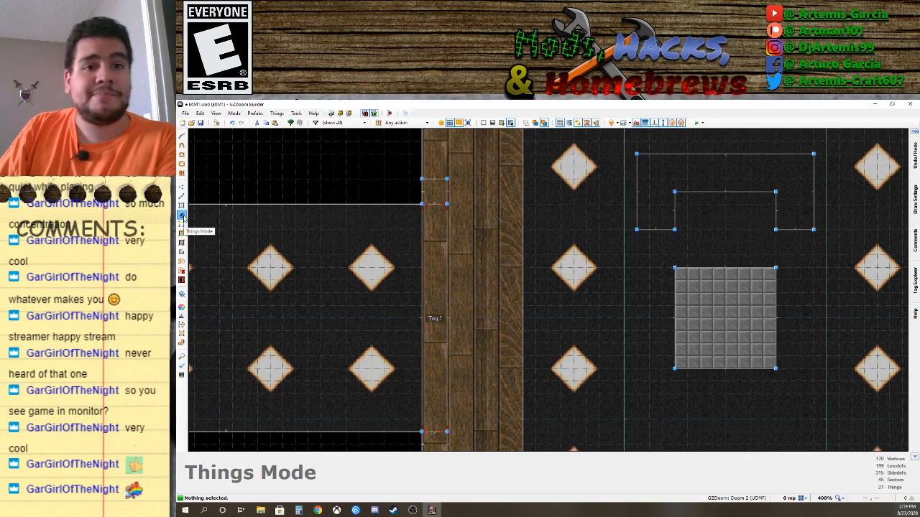
right_click(713, 232)
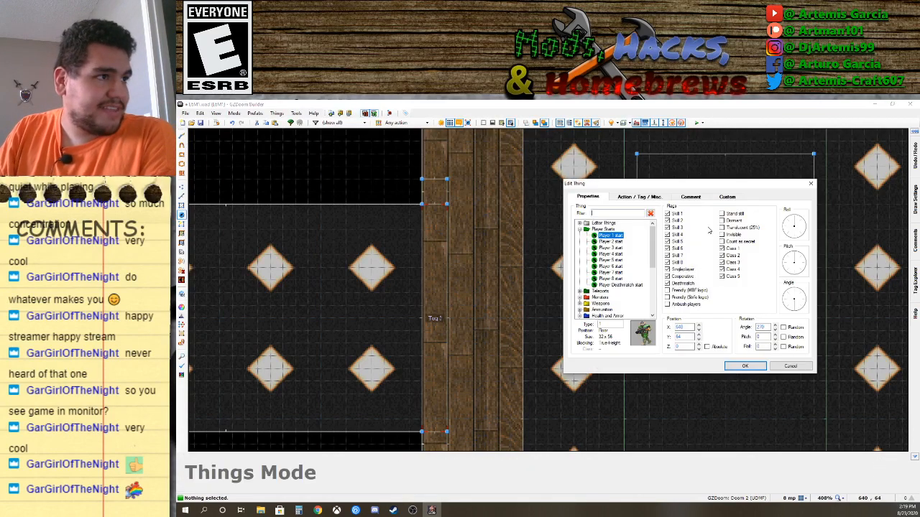
scroll(606, 297, down, 2)
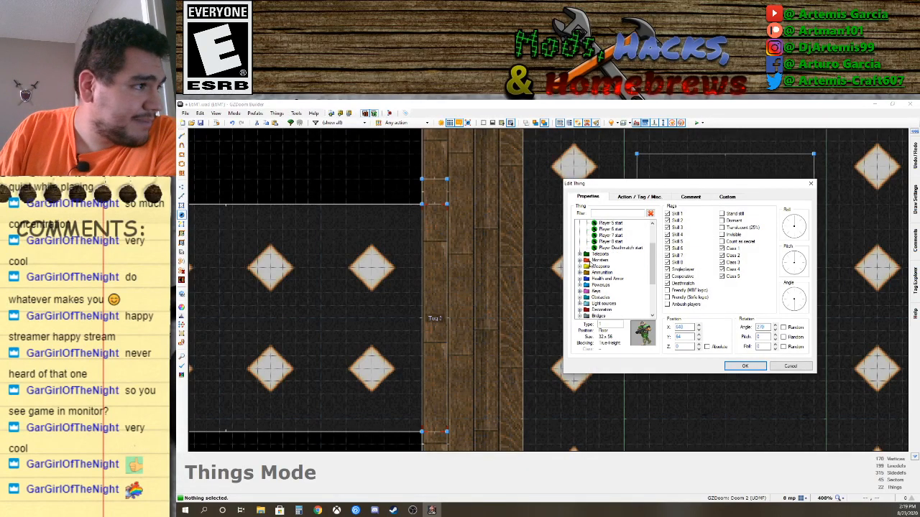
click(579, 260)
scroll(608, 267, down, 3)
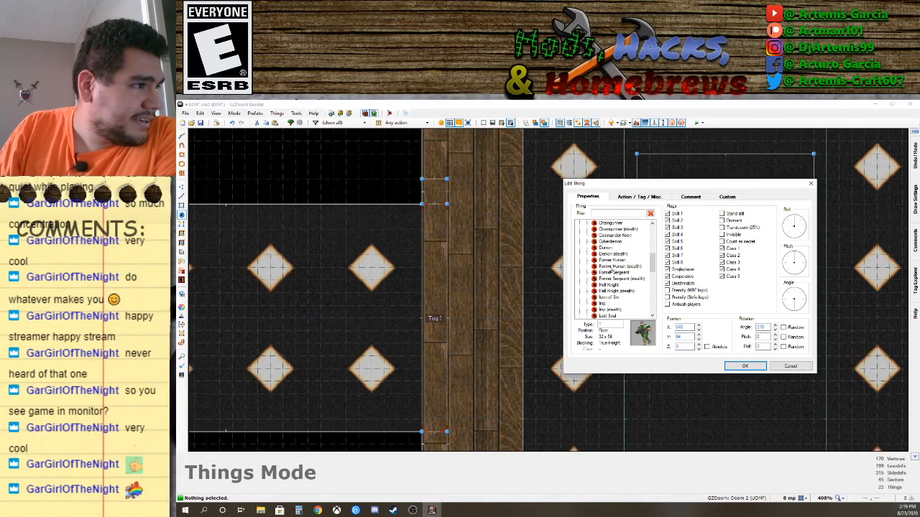
click(614, 272)
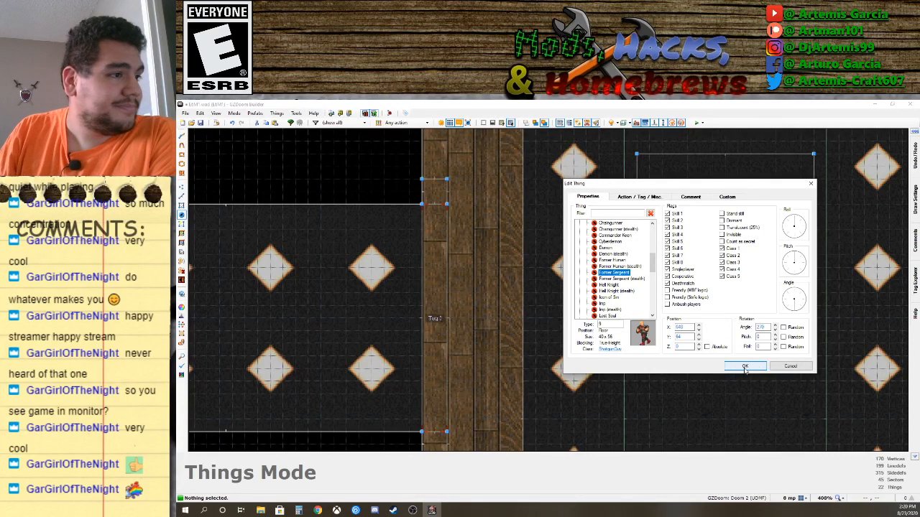
click(796, 291)
click(783, 299)
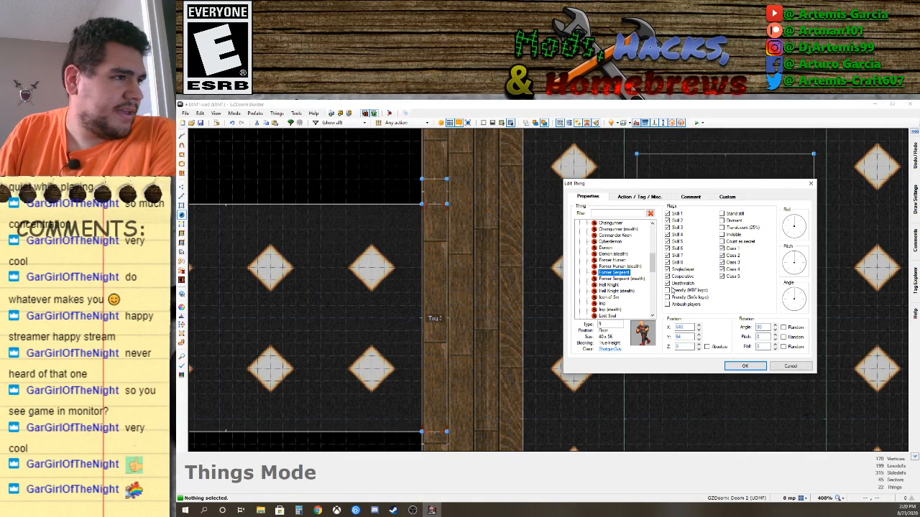
click(745, 366)
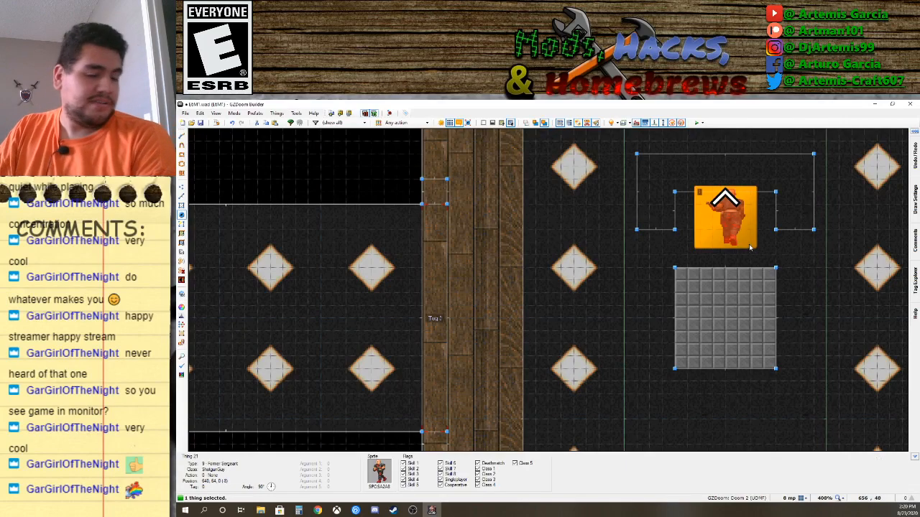
Try the desk's floor at height 16 against the Former Sergeant, and return it to 24.
key(w)
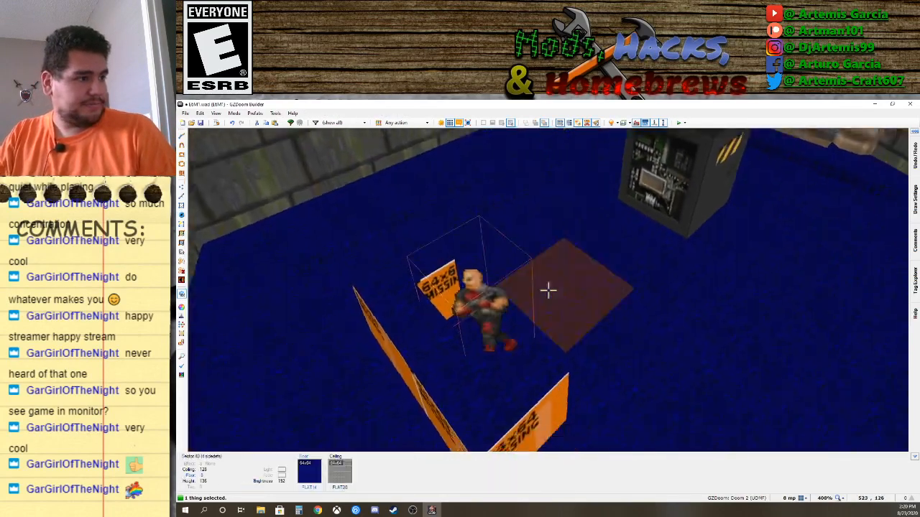
key(e)
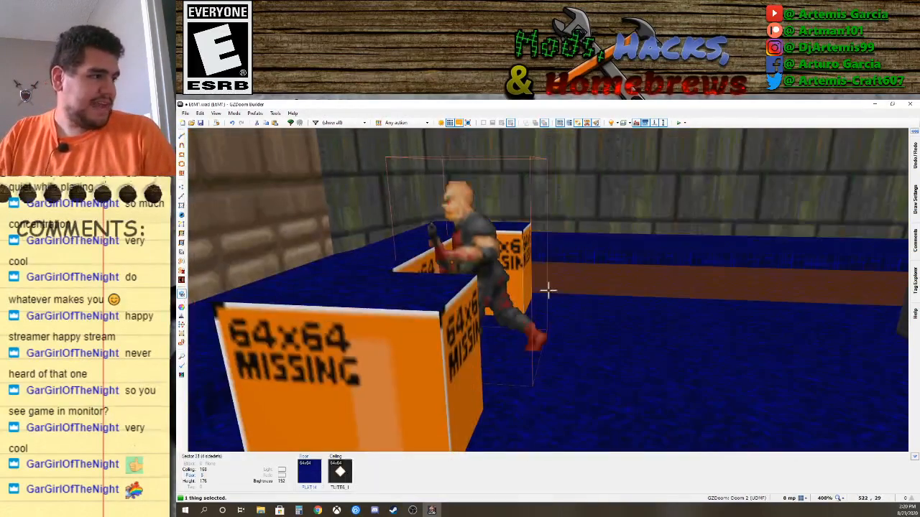
key(s)
click(548, 291)
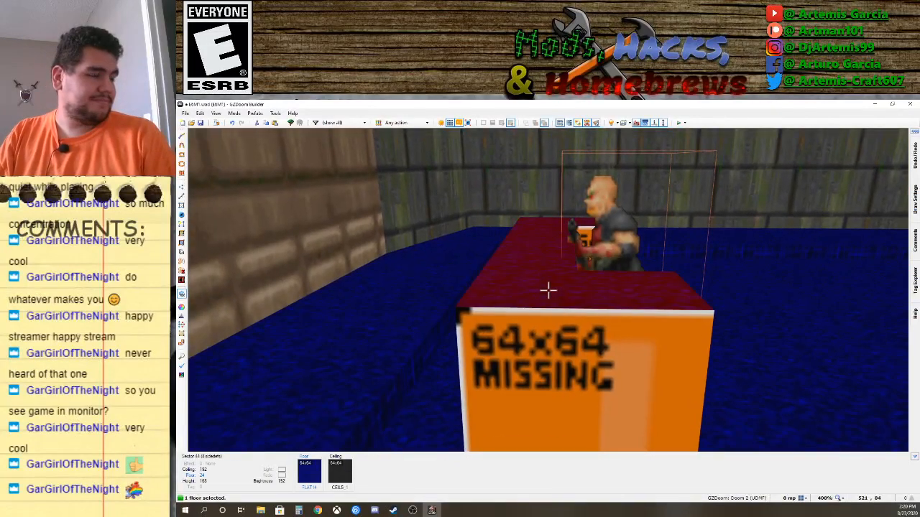
scroll(549, 291, down, 2)
scroll(548, 290, up, 1)
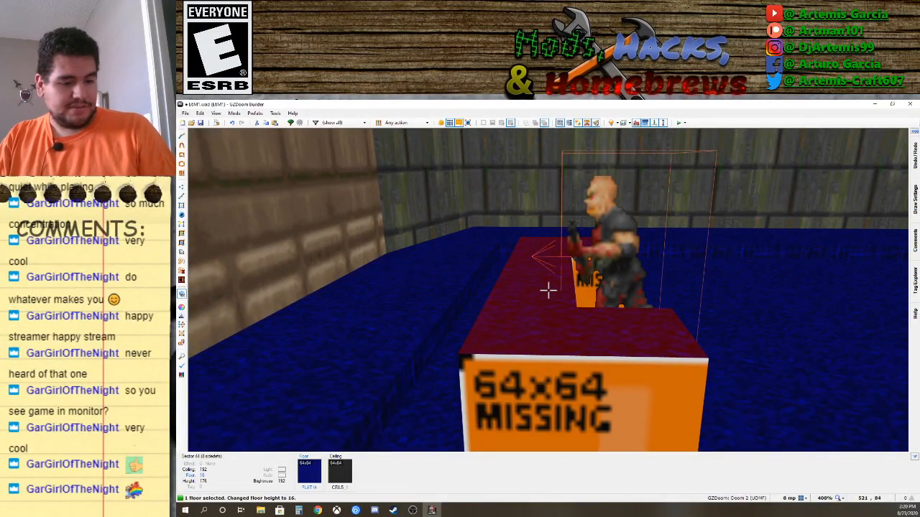
scroll(548, 290, up, 1)
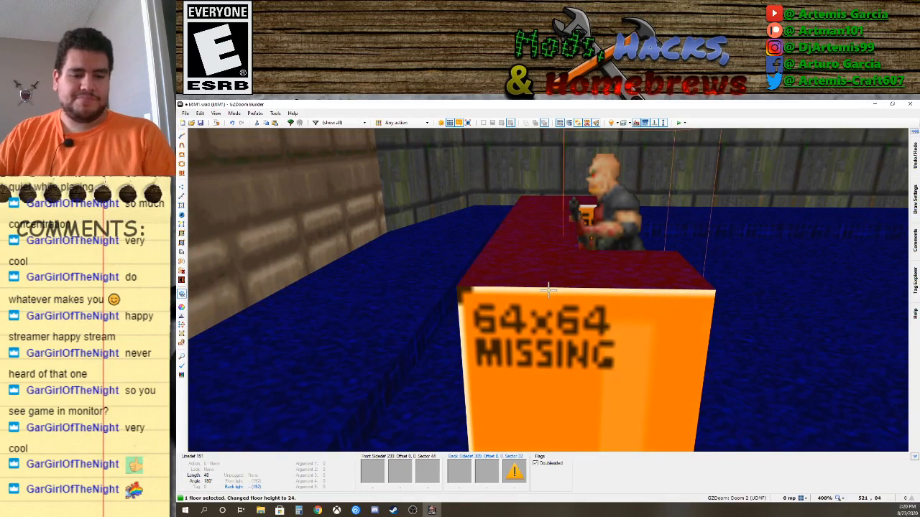
Check the desk from the front and side, and lower its floor to height 18.
key(s)
key(d)
key(s)
key(e)
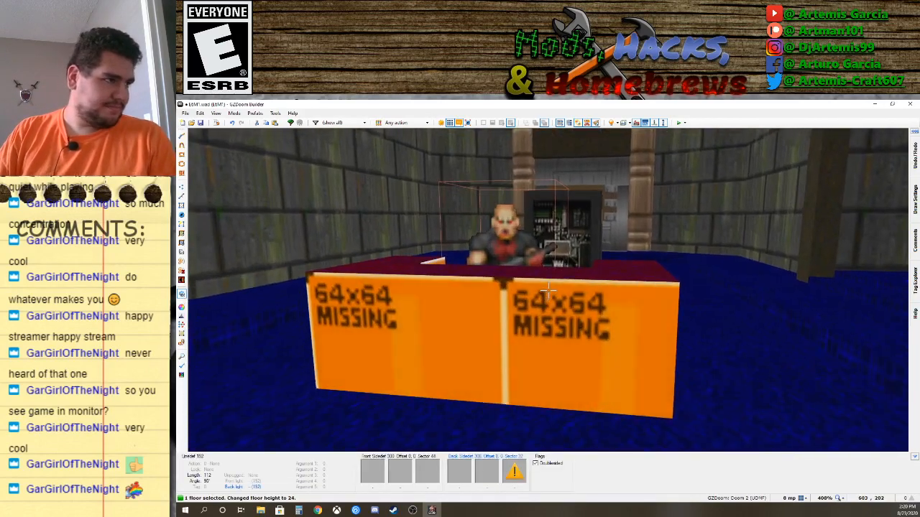
key(f)
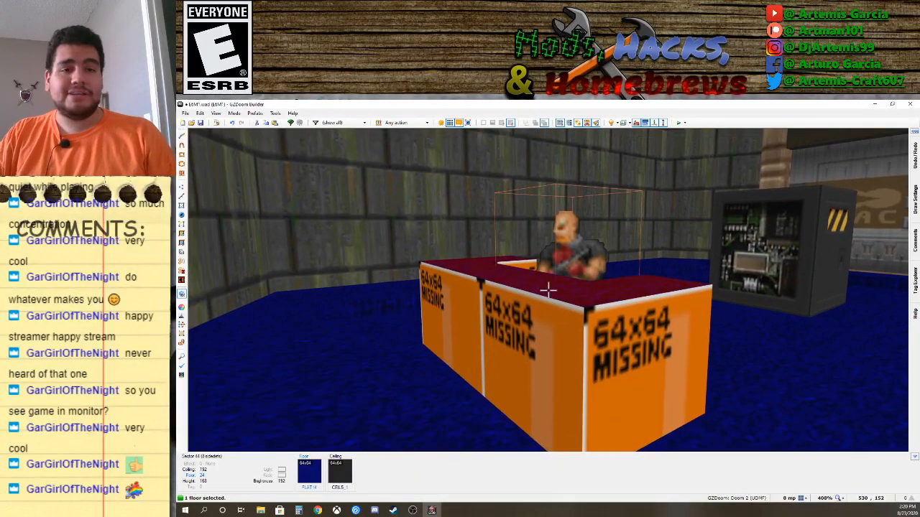
scroll(548, 289, down, 4)
scroll(549, 289, down, 2)
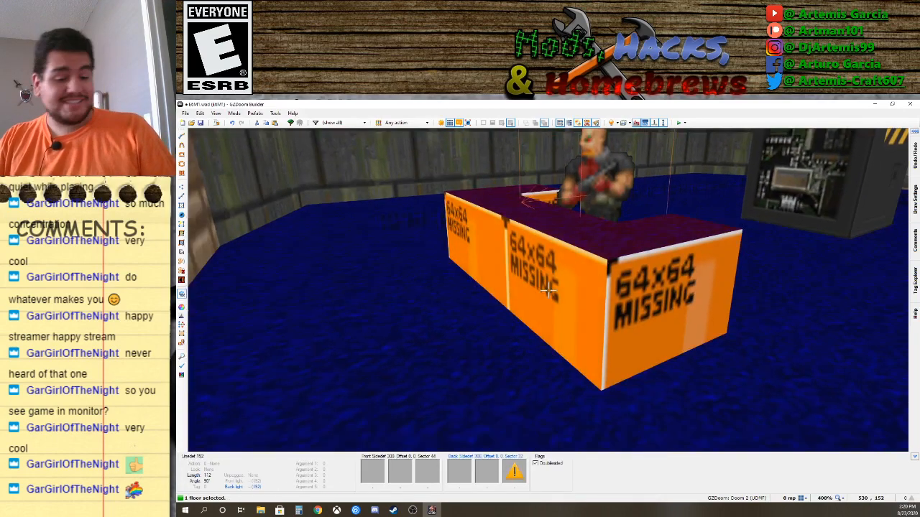
Change the floor flat on top of the desk to the wood flat FLAT5_1.
right_click(548, 289)
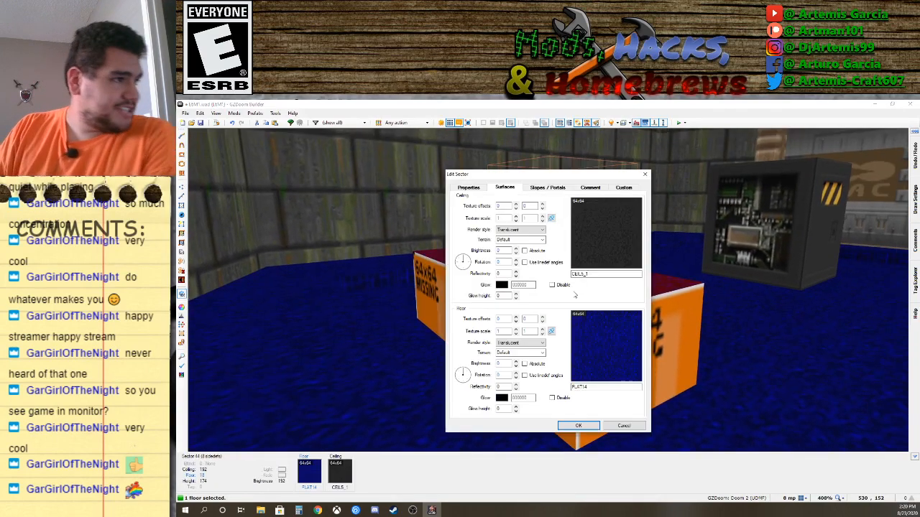
click(606, 345)
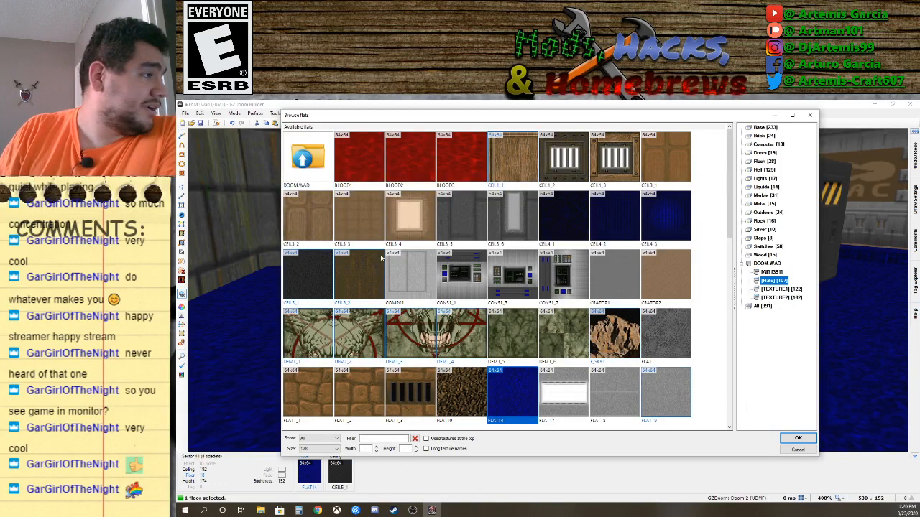
scroll(546, 262, down, 4)
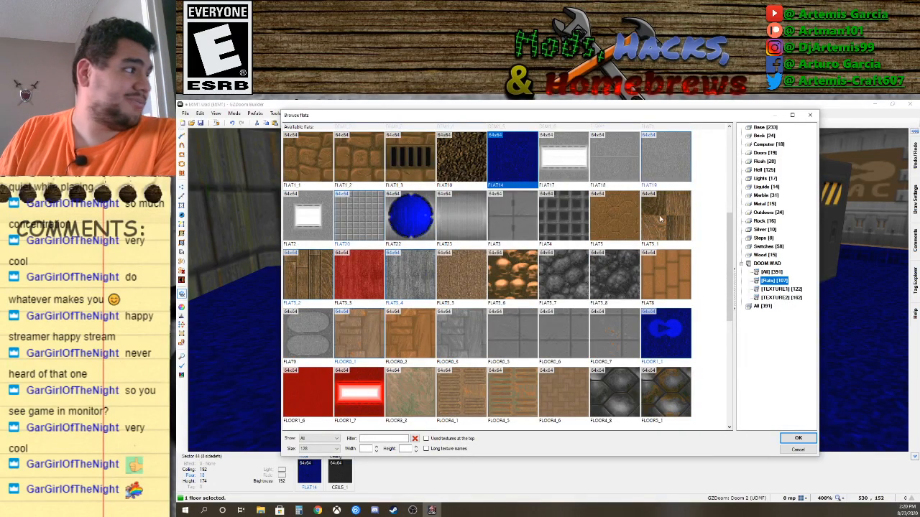
double_click(678, 227)
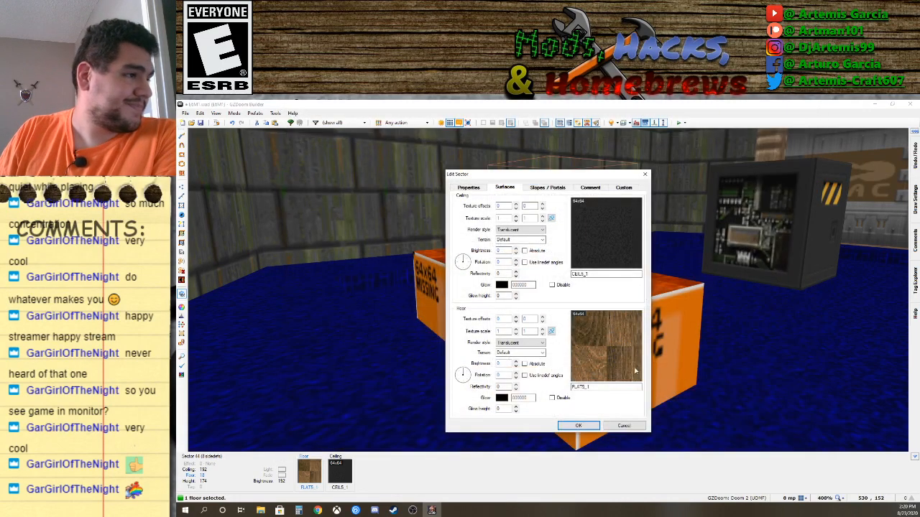
click(579, 422)
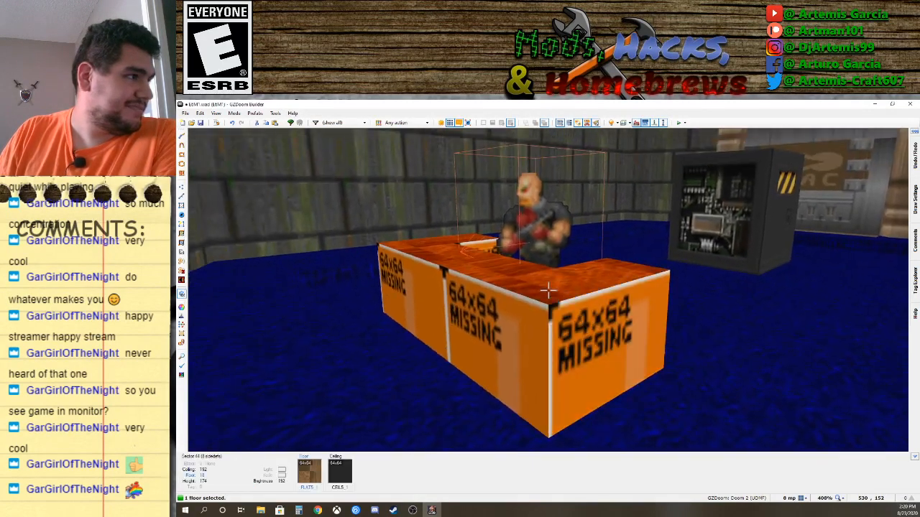
Change the floor flat on top of the desk to the wood plank flat FLAT5_2.
right_click(549, 291)
click(590, 322)
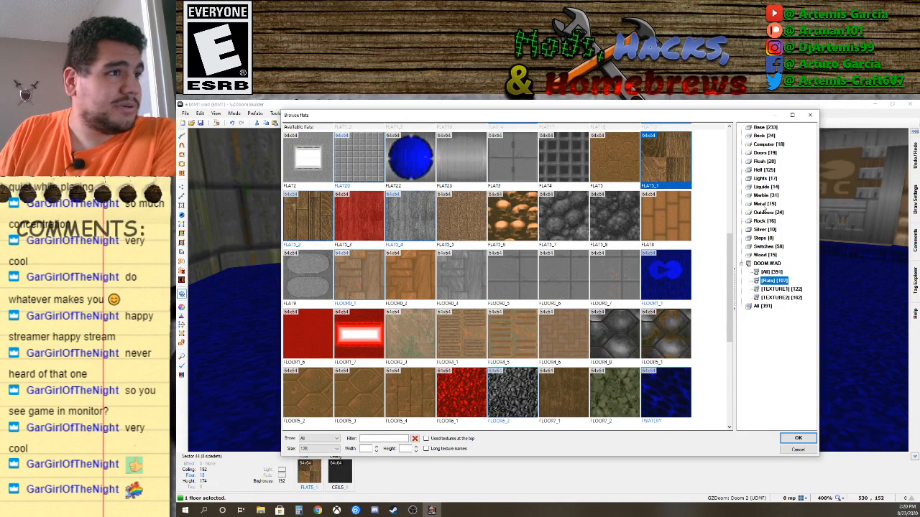
click(764, 255)
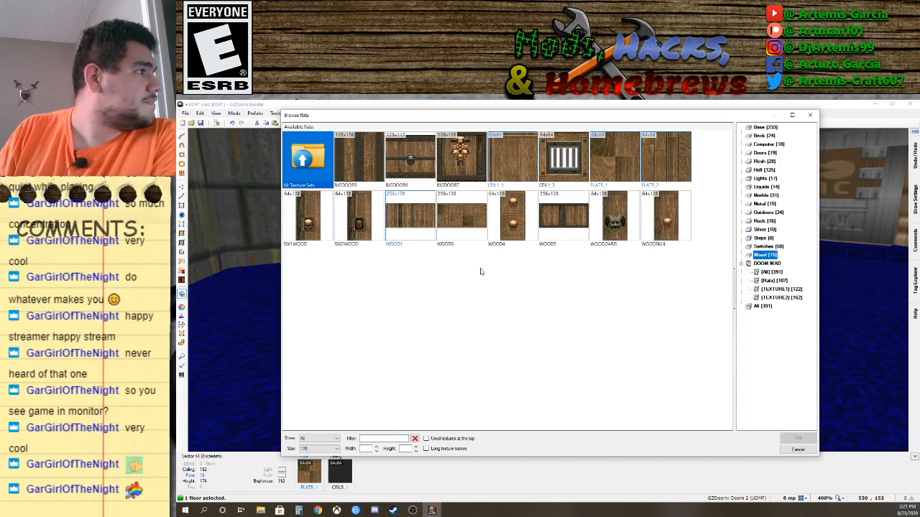
double_click(650, 161)
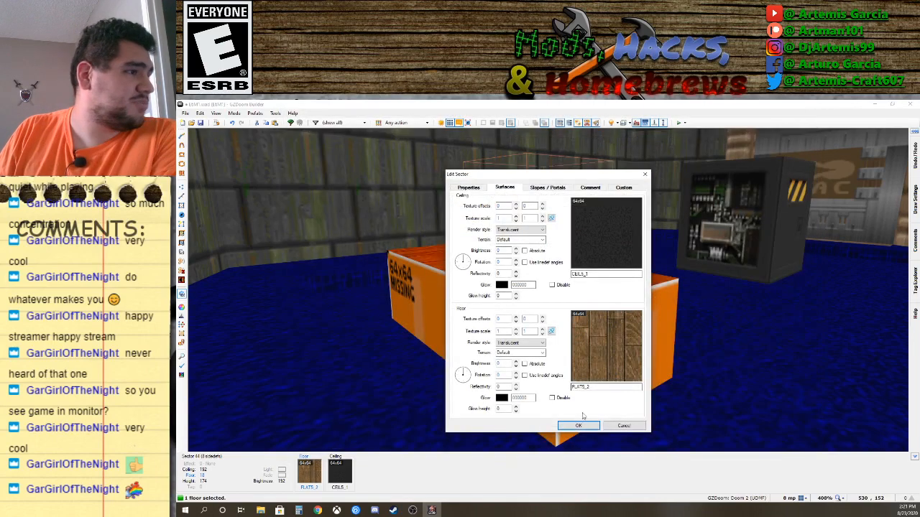
click(579, 427)
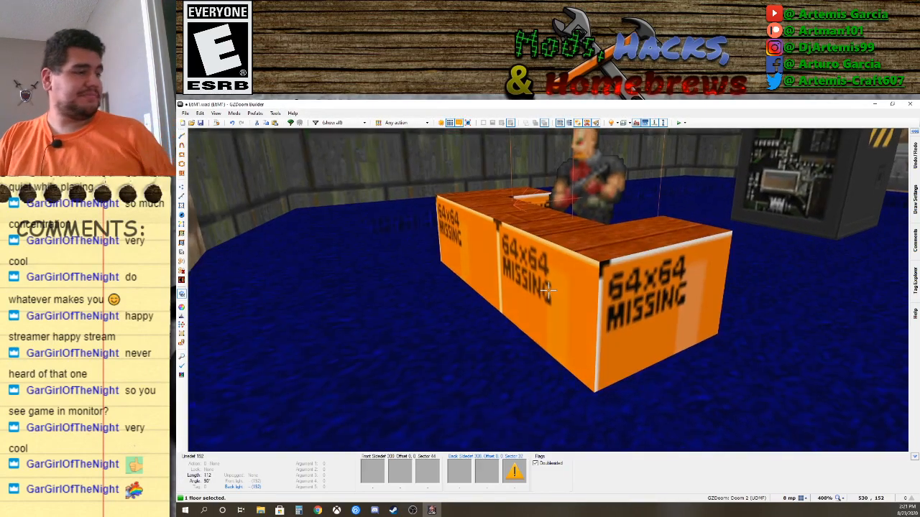
Try WOOD5 as the lower back texture on the desk's long front face.
click(549, 290)
right_click(548, 291)
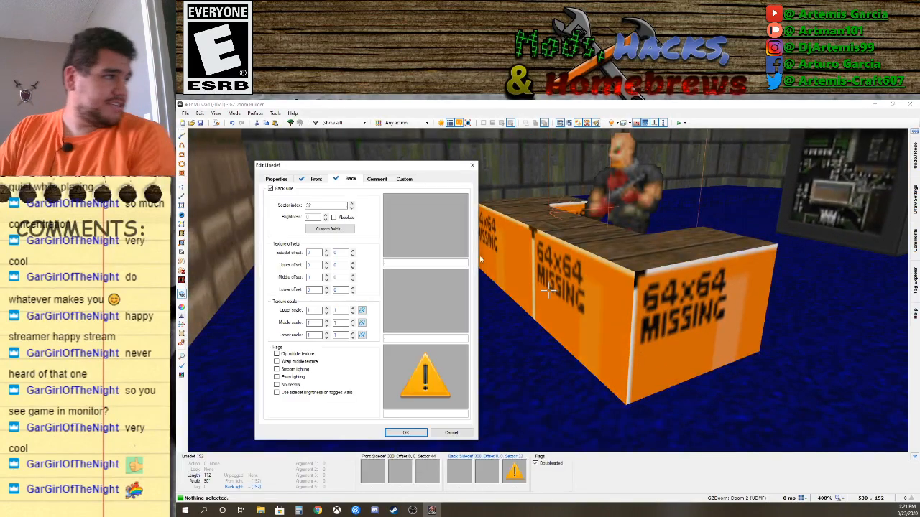
click(417, 358)
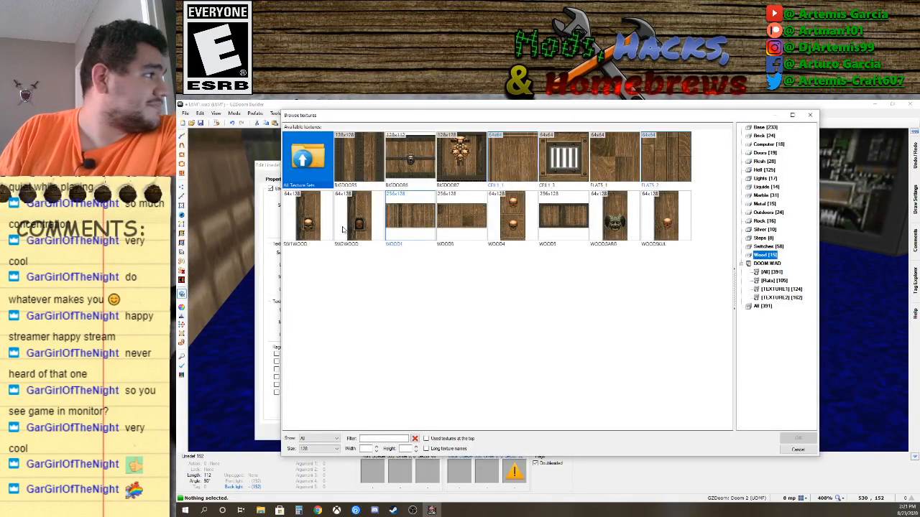
click(414, 221)
double_click(558, 221)
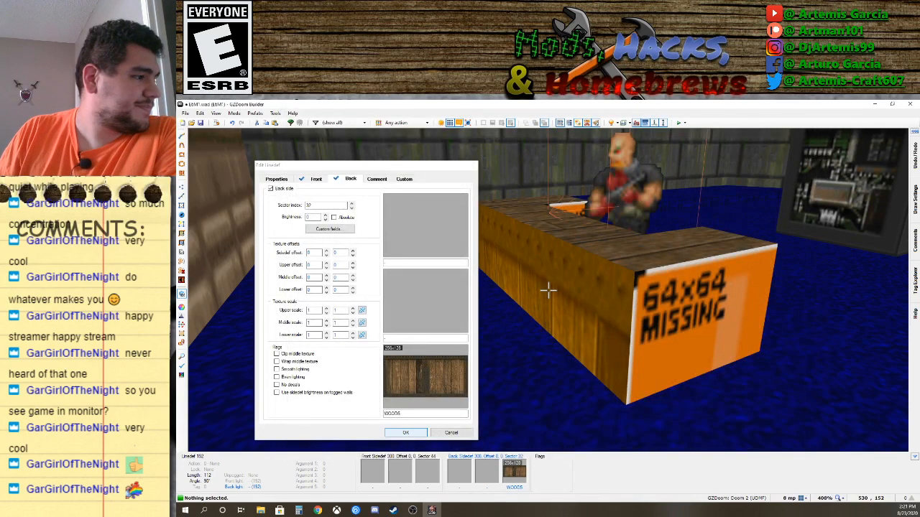
key(Return)
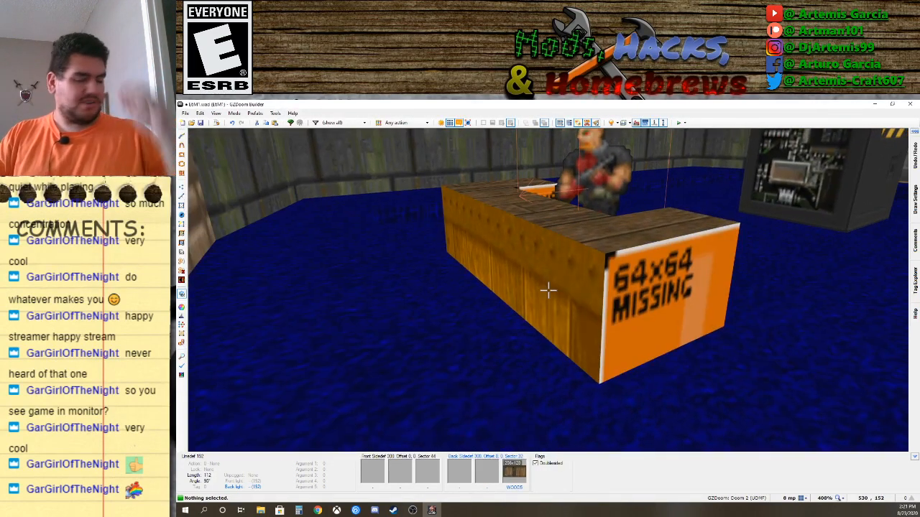
Shift the WOOD5 texture on the desk's long front face to offsets 6, 15.
key(Up)
key(Up)
key(Up)
key(Up)
key(Up)
key(Up)
key(Up)
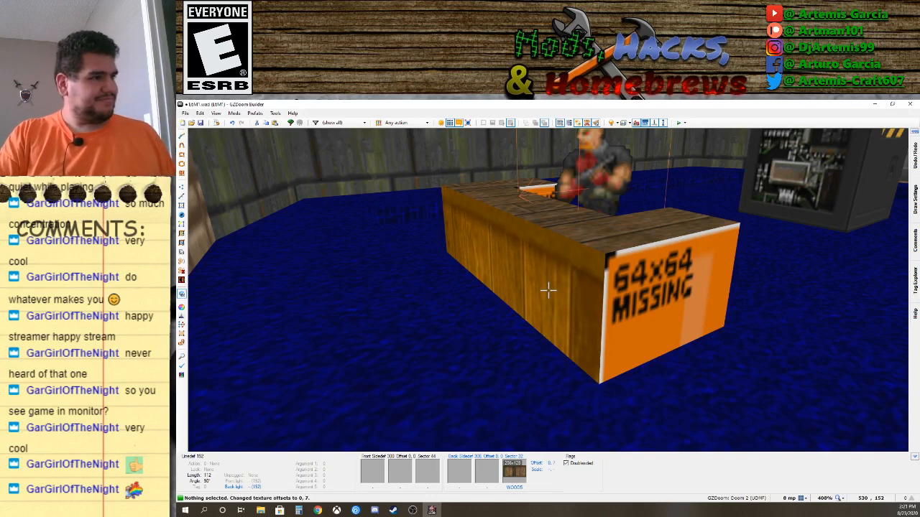
key(Up)
key(Up)
key(Up)
key(Up)
key(Up)
key(Up)
key(Up)
key(Up)
key(Left)
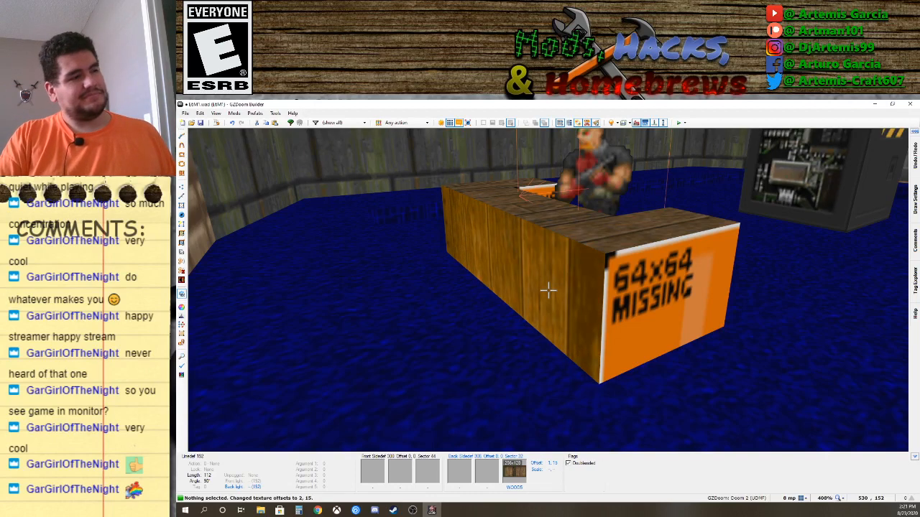
key(Left)
key(Left)
key(Left)
key(Left)
key(Left)
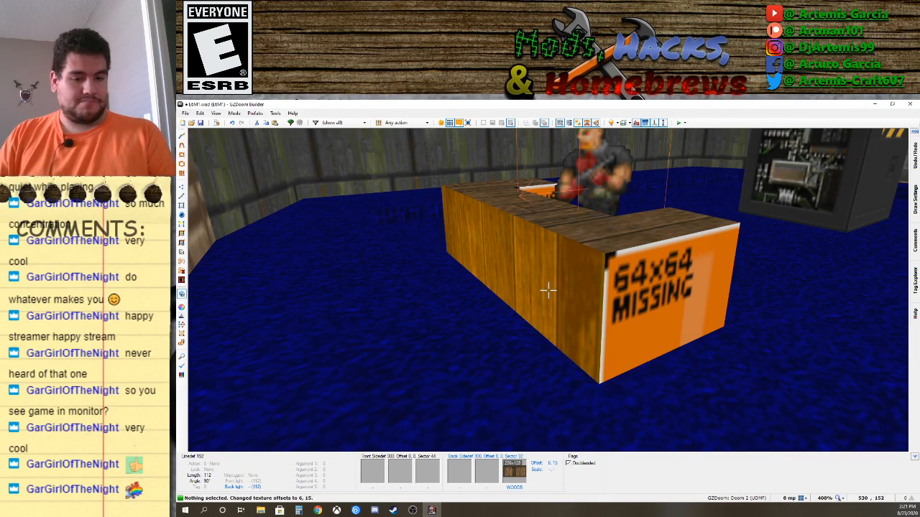
Replace the lower back texture on the desk's long front face with WOOD1.
key(d)
key(s)
key(f)
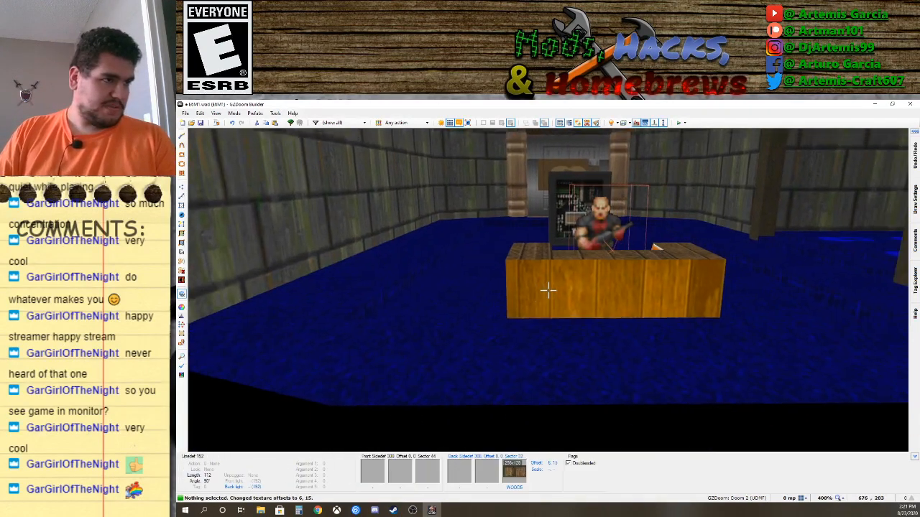
right_click(548, 290)
click(434, 377)
double_click(401, 221)
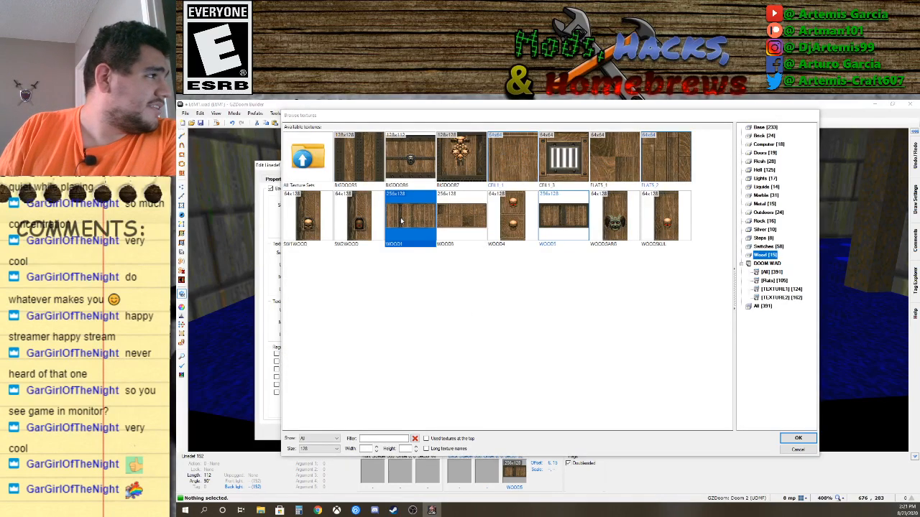
click(406, 432)
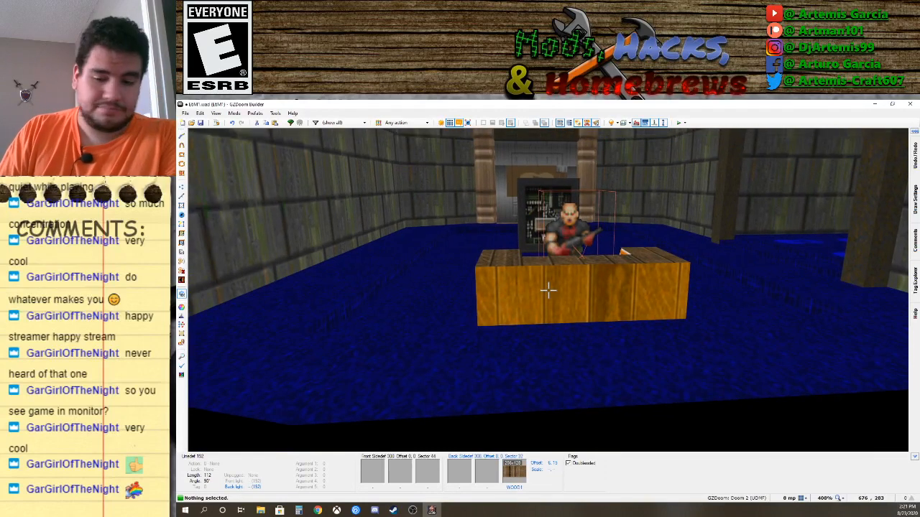
Shift the WOOD1 texture on the desk's front face to offsets 41, 8 to realign its planks.
key(Right)
key(Right)
key(Right)
key(Right)
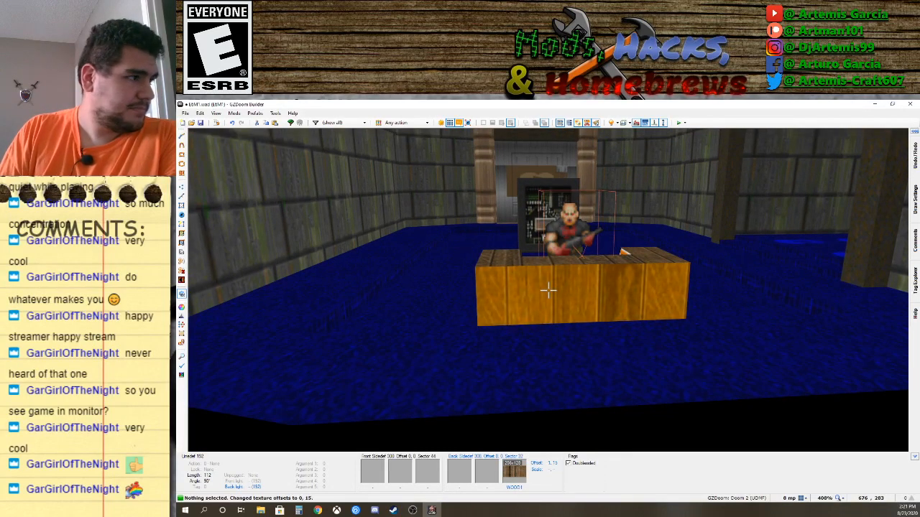
key(Left)
key(Left)
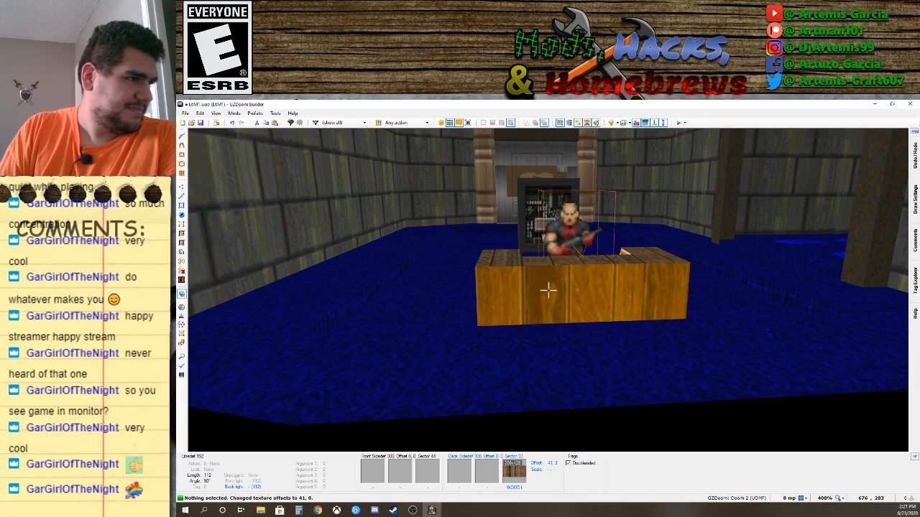
Copy the front face's WOOD1 texture onto the desk's remaining faces, including the ends and the inside of the notch.
key(ctrl+c)
key(s)
key(w)
key(w)
key(w)
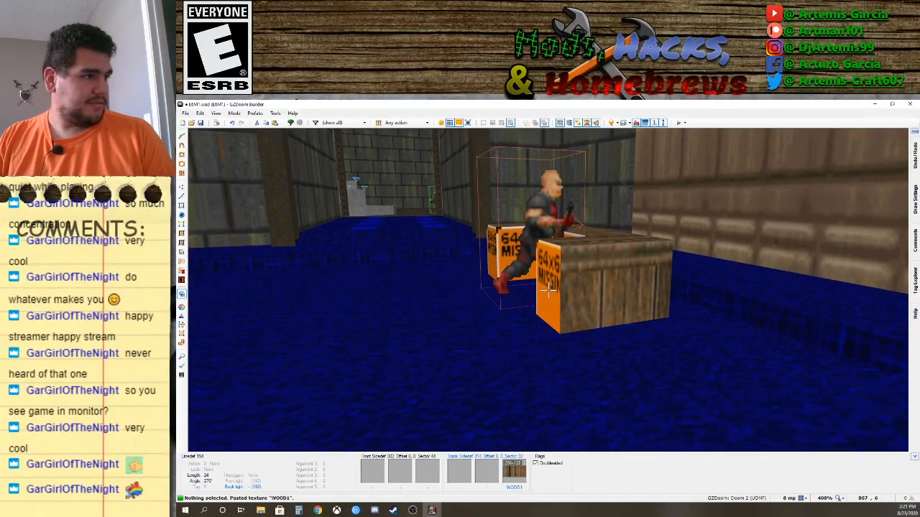
key(ctrl+v)
key(ctrl+v)
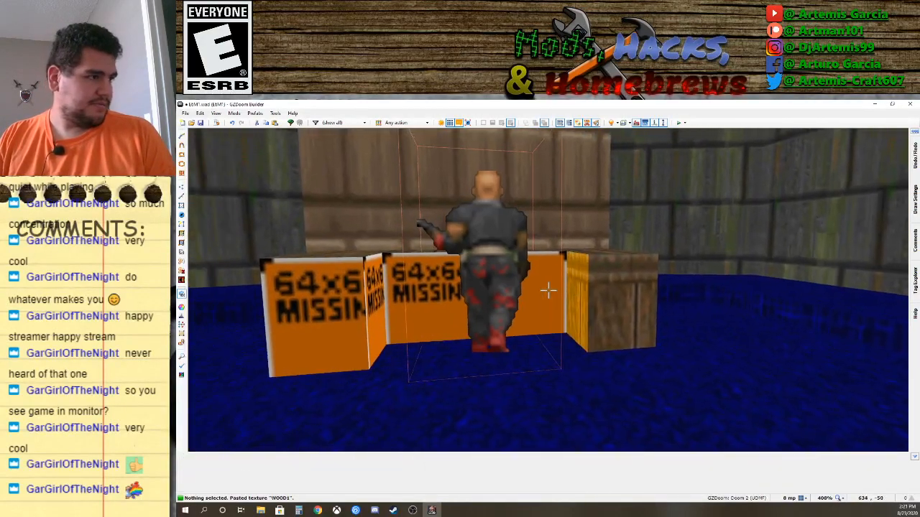
key(ctrl+v)
key(ctrl+v)
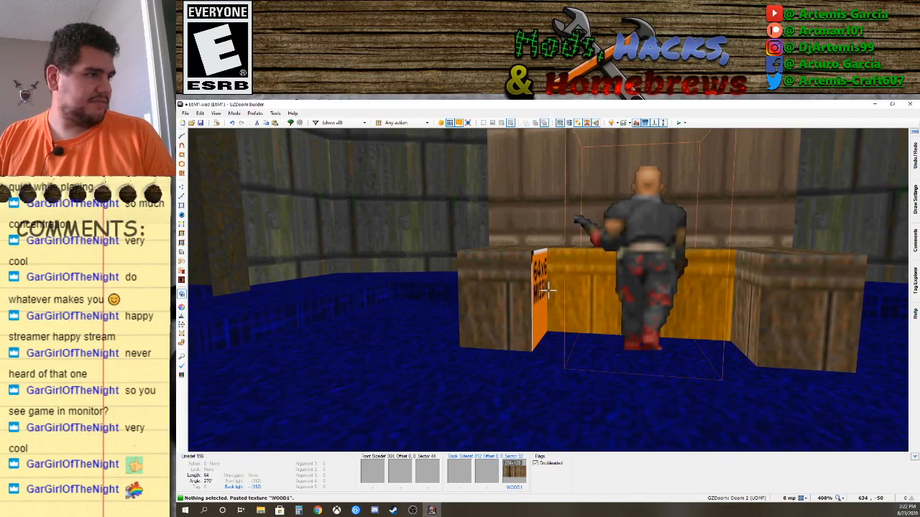
key(s)
key(s)
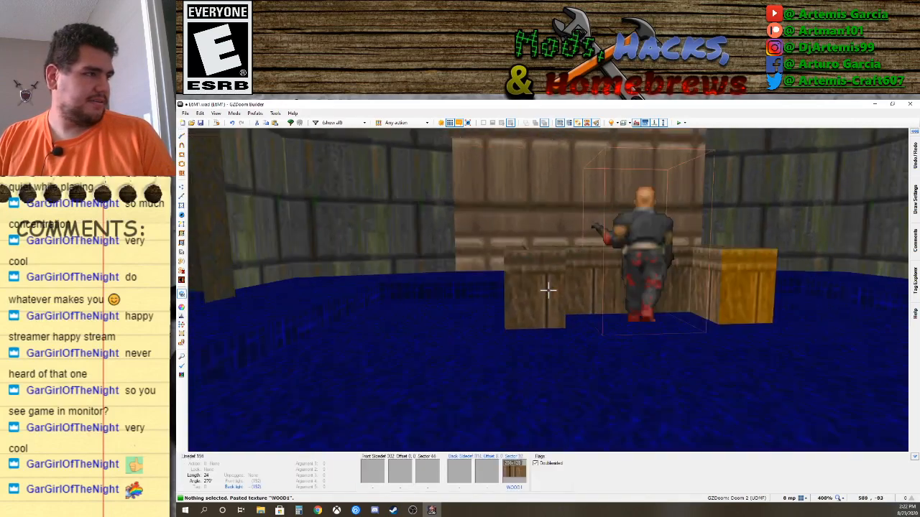
key(ctrl+v)
Align the desk's front face texture with the adjoining end by setting its offsets to 41, 0.
key(e)
key(d)
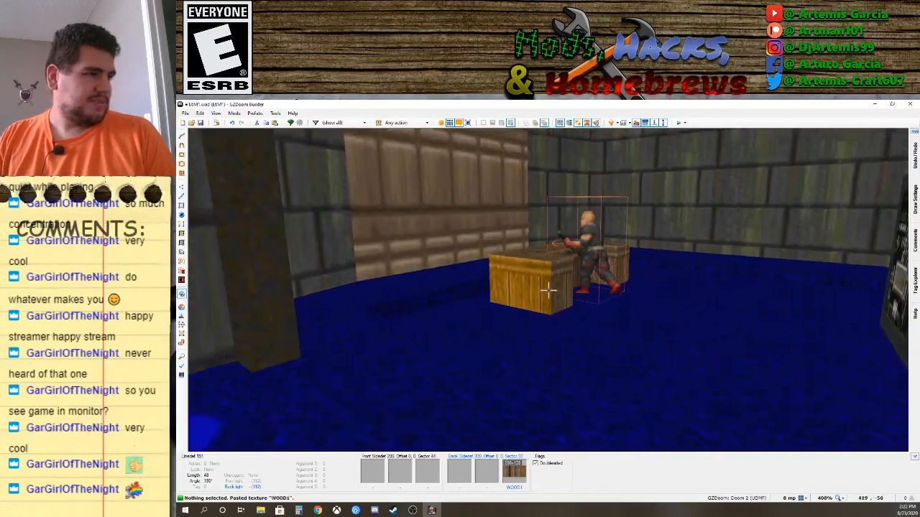
key(s)
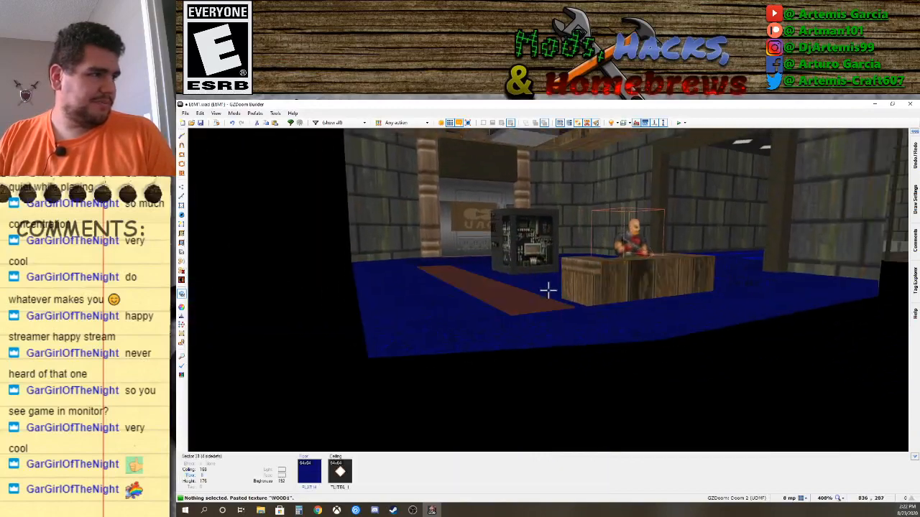
key(f)
key(e)
key(s)
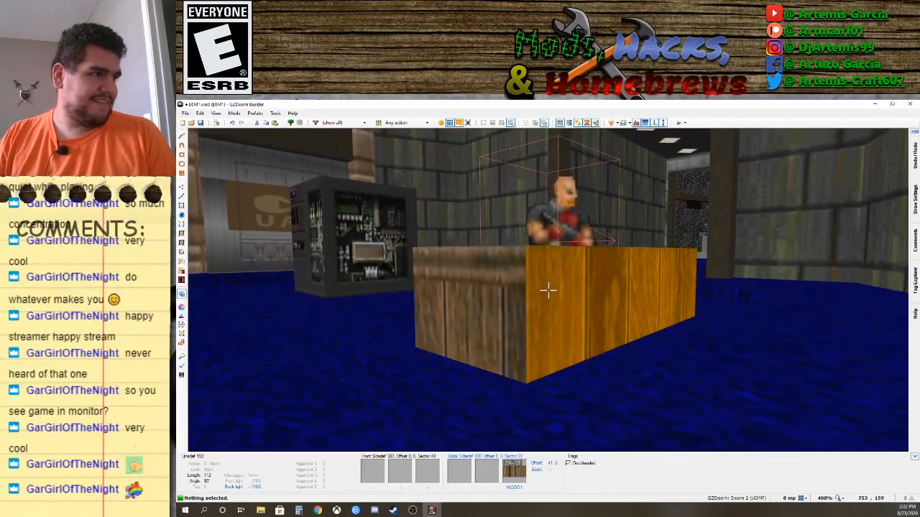
click(549, 290)
key(Down)
key(Down)
key(Down)
key(Down)
key(Down)
key(Down)
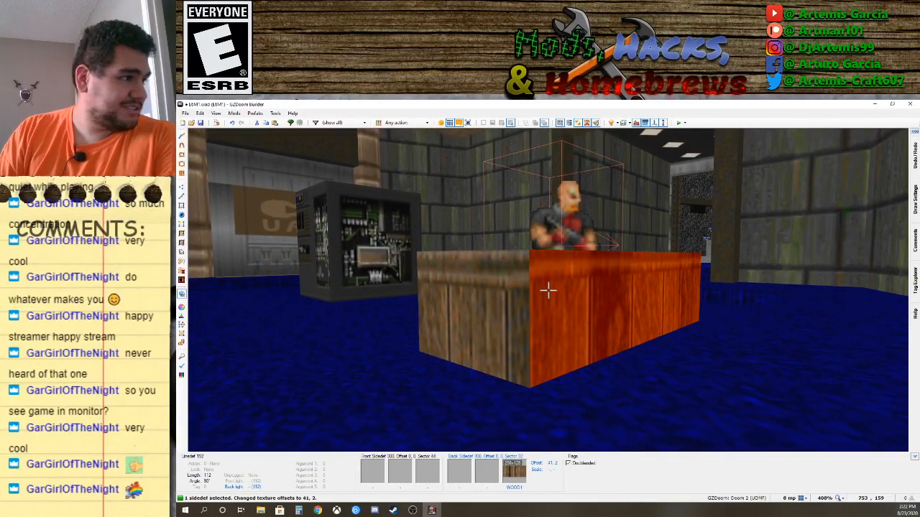
key(Up)
key(Up)
click(549, 290)
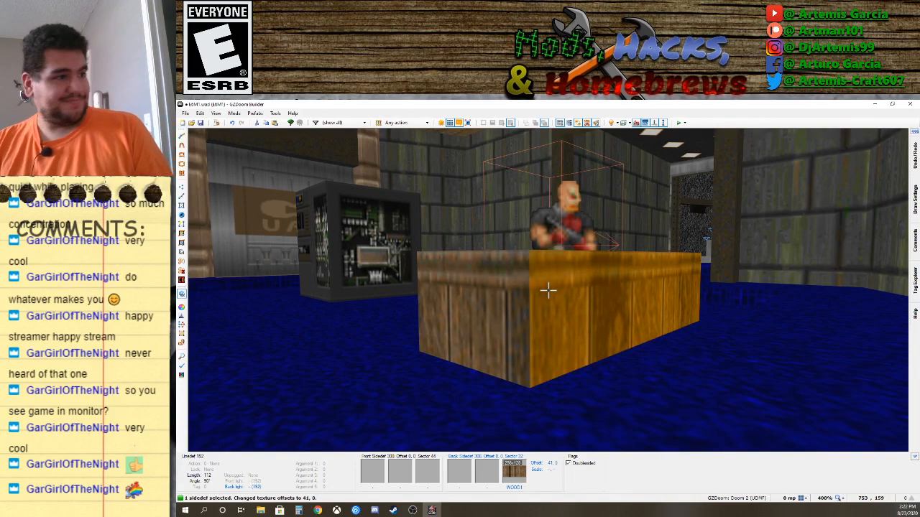
Return to the 2D map in Things Mode and insert a new thing on the desk's northwest corner at 600, 96.
key(d)
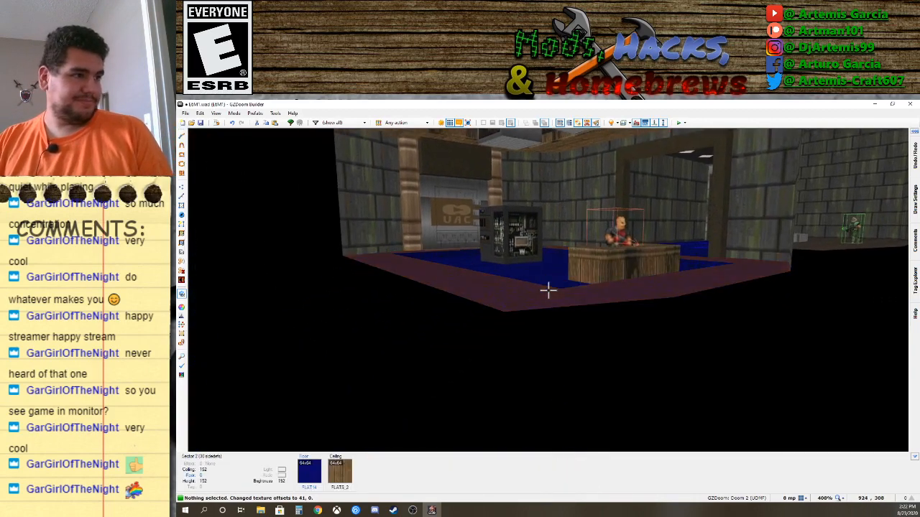
key(e)
key(d)
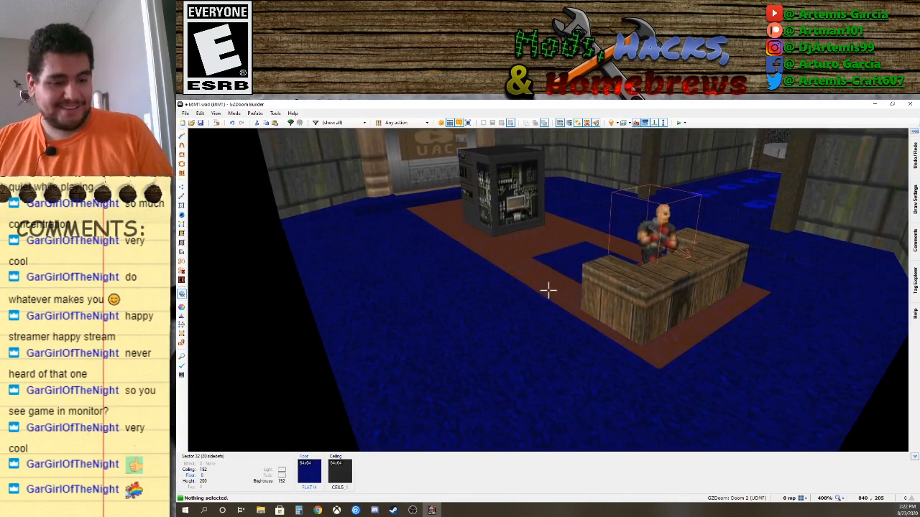
key(q)
scroll(471, 330, down, 4)
key(Down)
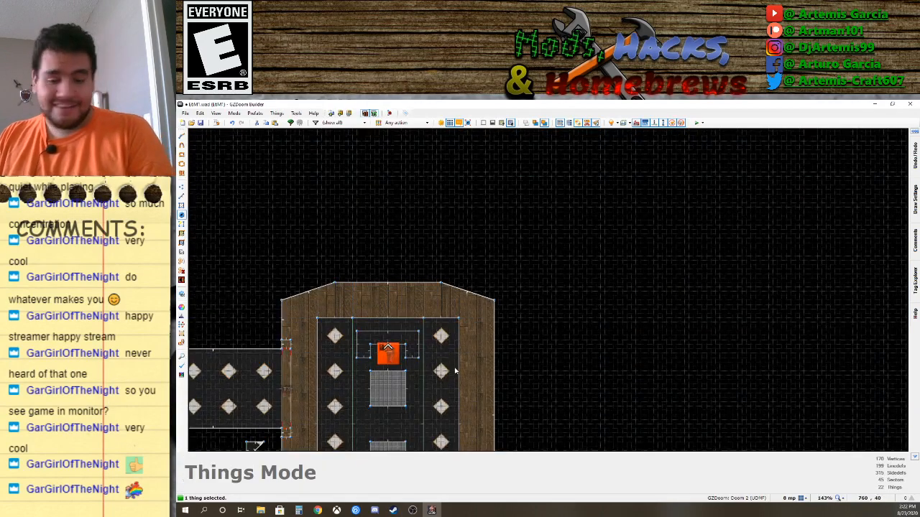
key(Down)
key(Down)
key(Left)
scroll(427, 269, up, 1)
scroll(427, 274, up, 5)
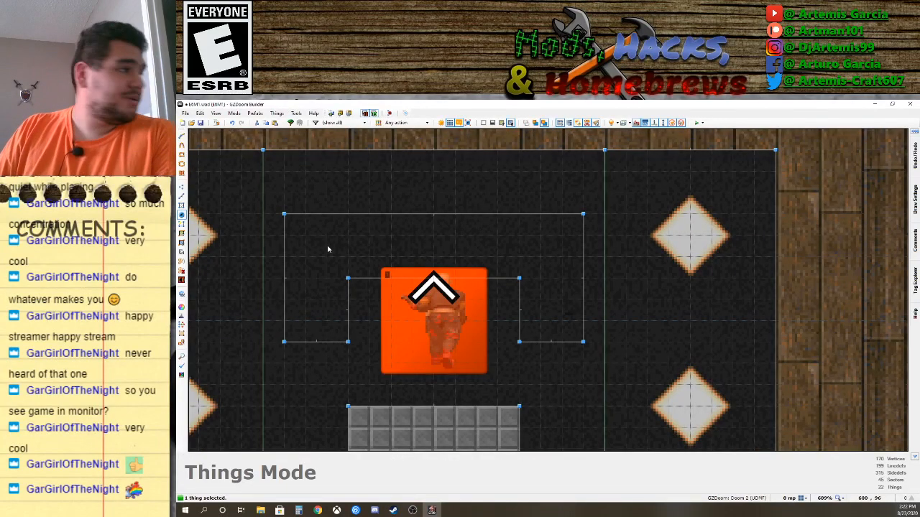
key(Insert)
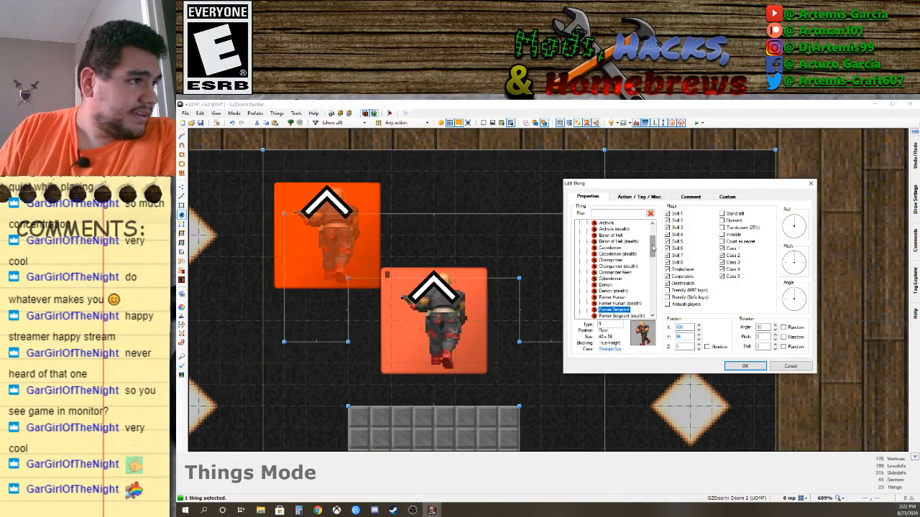
Make the new thing on the desk's northwest corner a Box of Shells from the Ammunition category.
drag(652, 248, 654, 231)
click(581, 243)
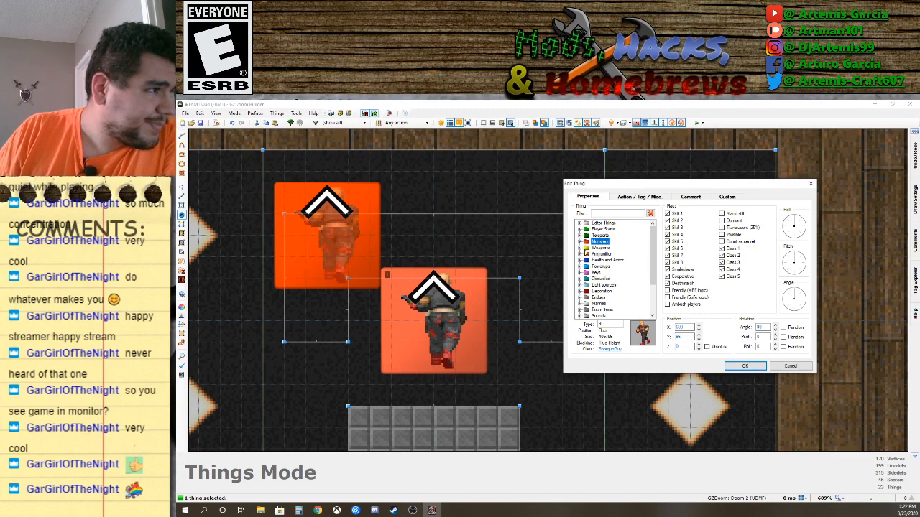
click(580, 248)
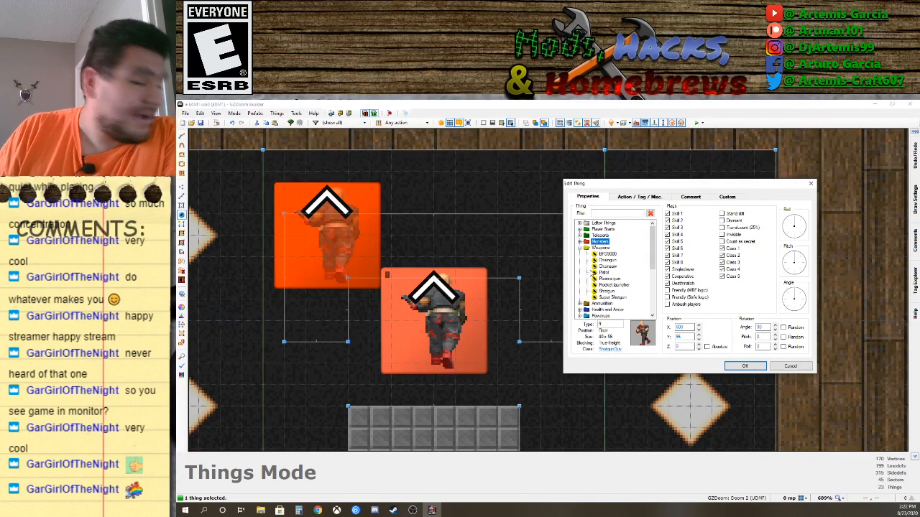
click(580, 248)
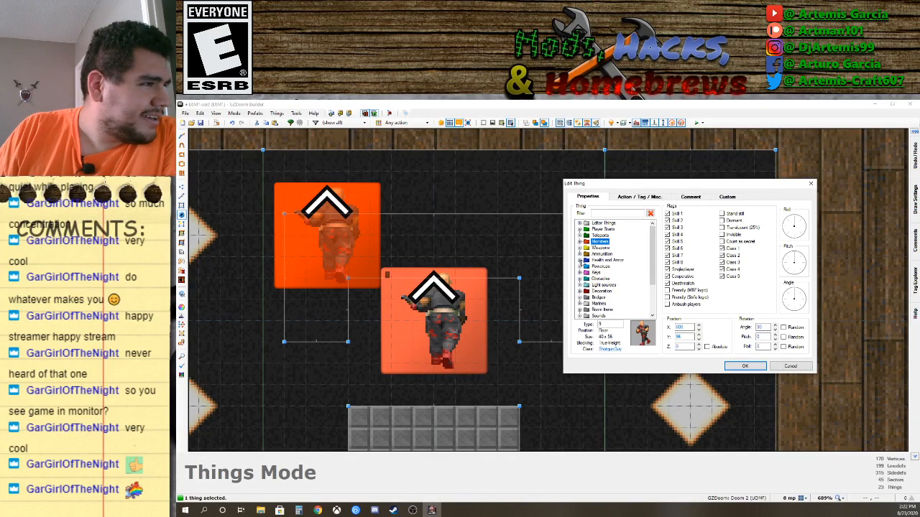
click(580, 254)
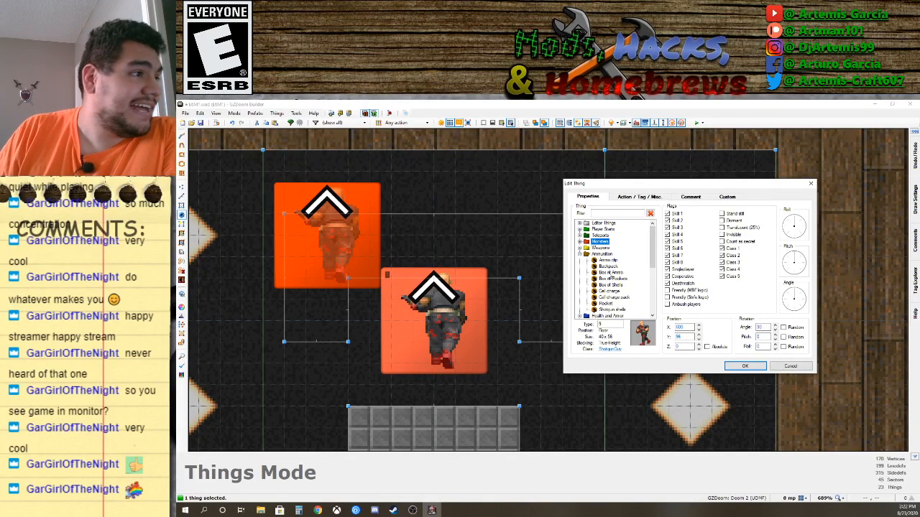
click(611, 285)
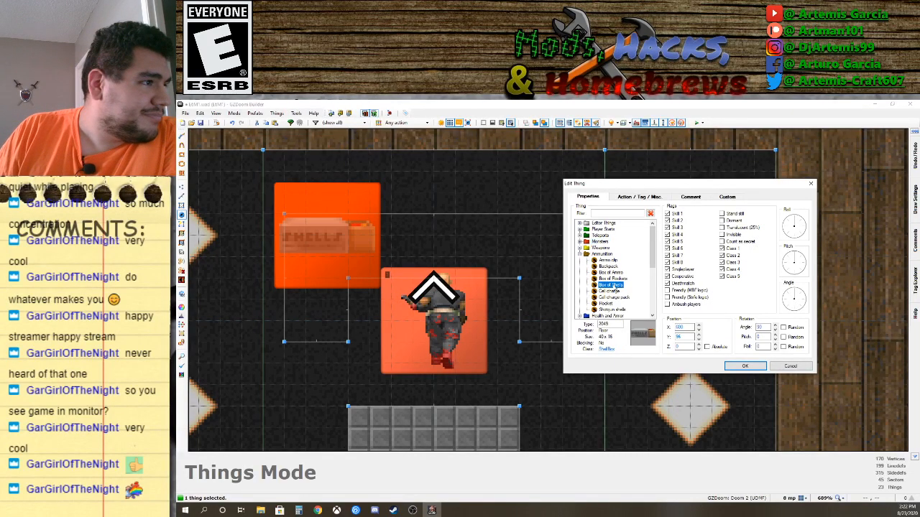
click(753, 368)
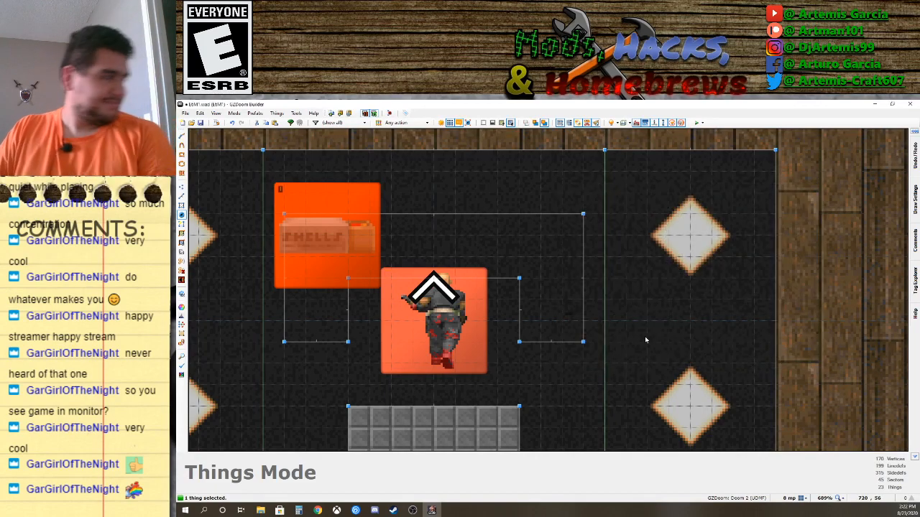
In the 3D view, raise the wooden desk's floor height to 20.
key(q)
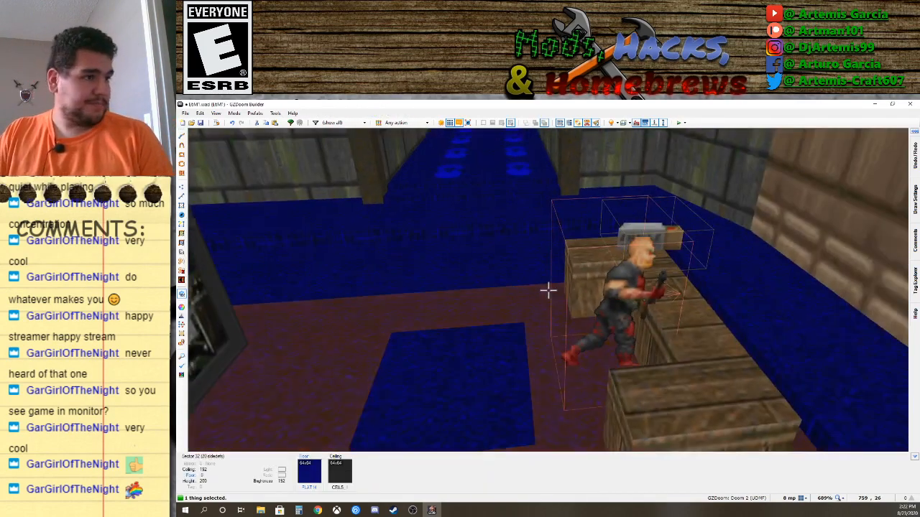
key(f)
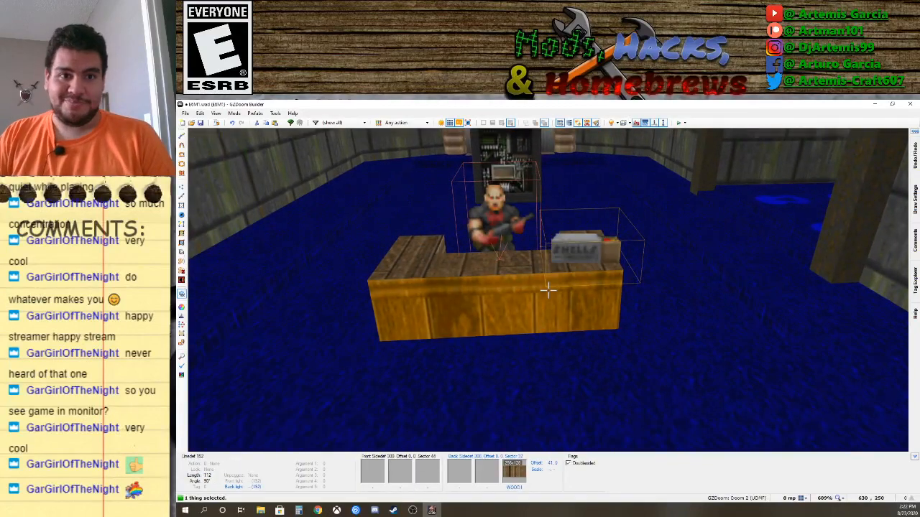
key(d)
key(f)
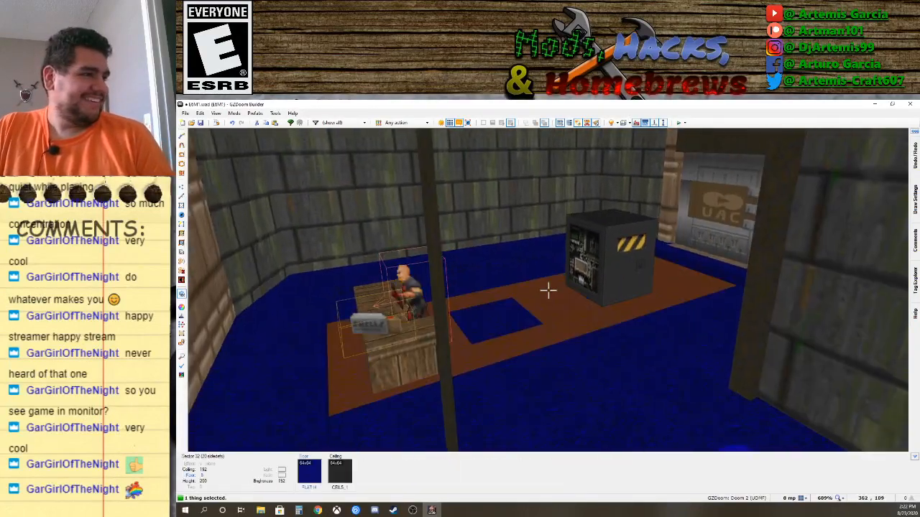
key(s)
key(e)
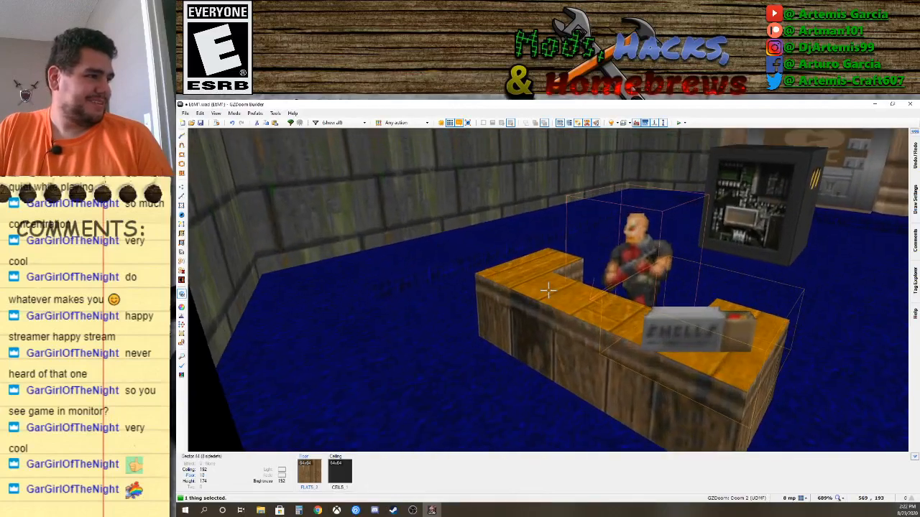
shift+scroll(548, 291, up, 2)
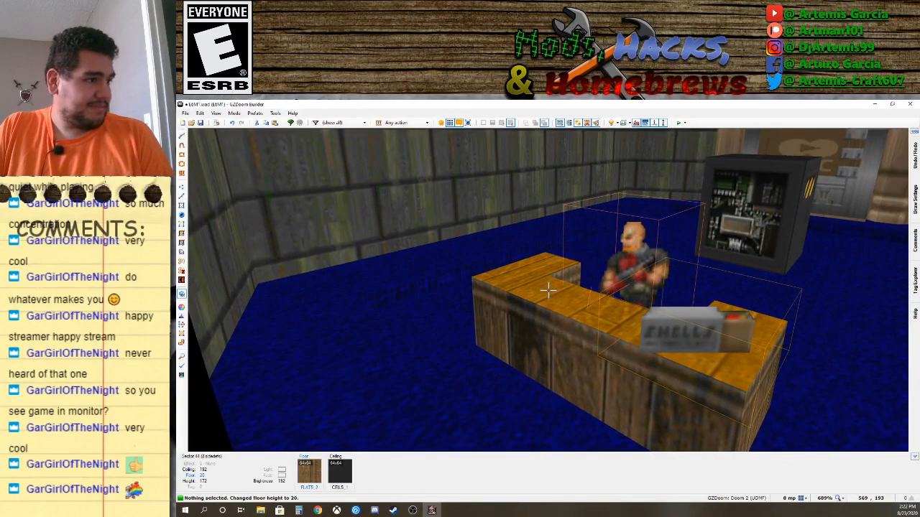
Inspect how the box of shells sits on the desk's corner in the 3D view and on the 2D map.
key(d)
key(e)
key(e)
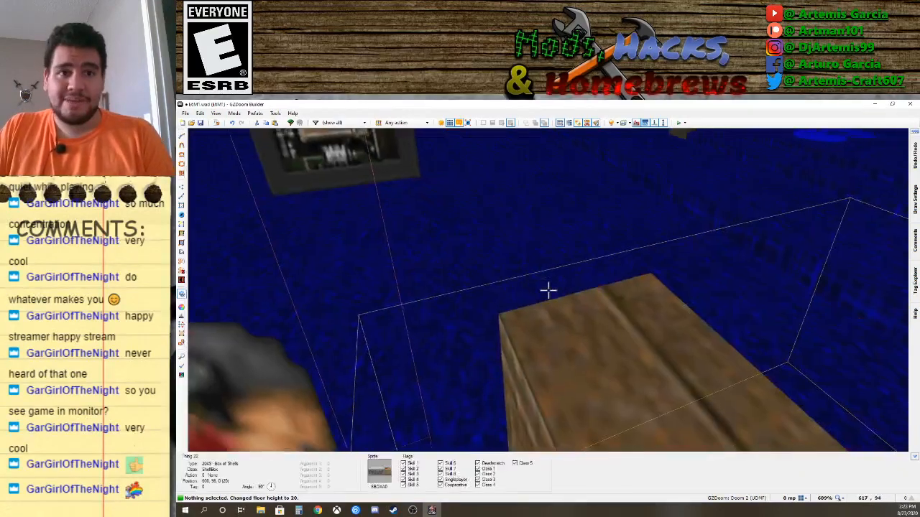
key(d)
key(e)
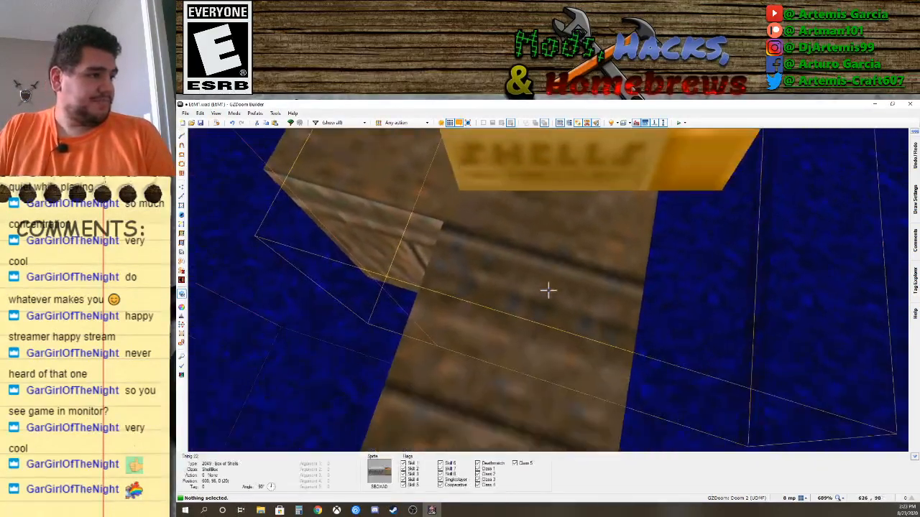
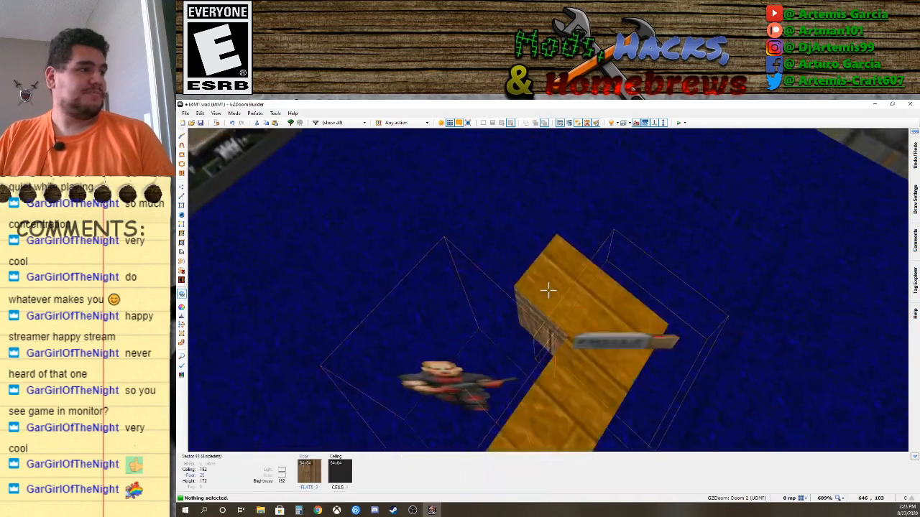
key(w)
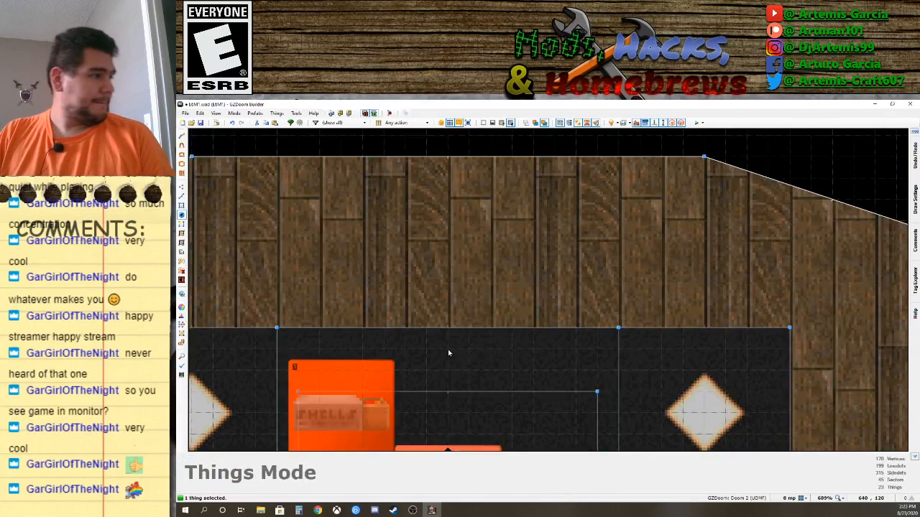
scroll(454, 347, down, 2)
scroll(420, 383, up, 2)
key(Left)
key(Down)
key(Left)
key(Down)
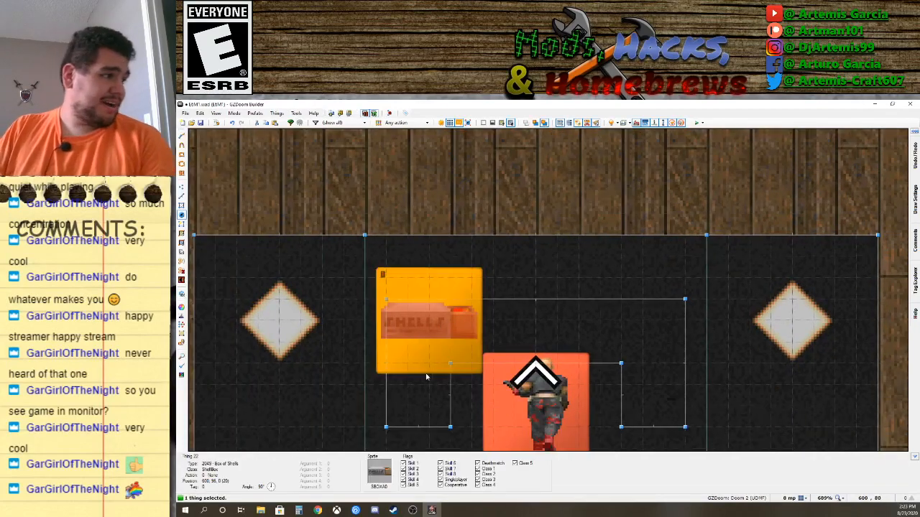
key(Left)
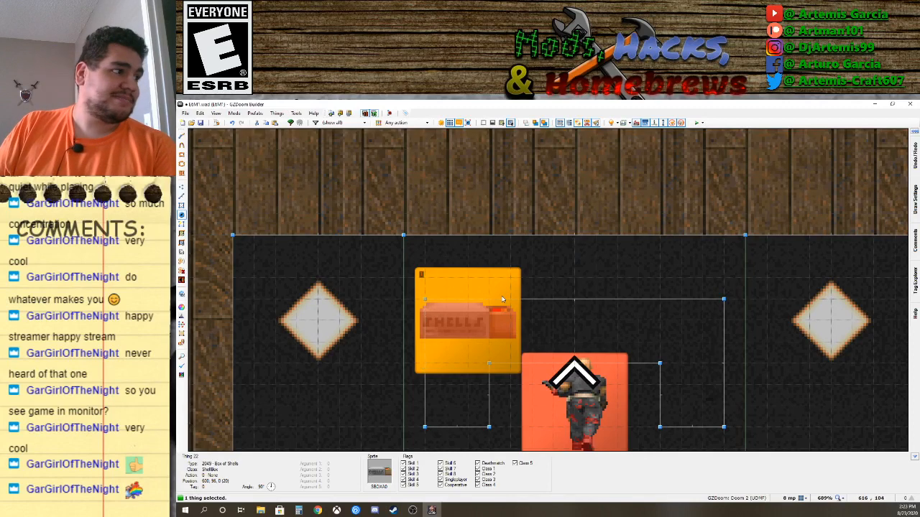
Clear the selection of the box of shells on the 2D map.
click(505, 339)
click(544, 381)
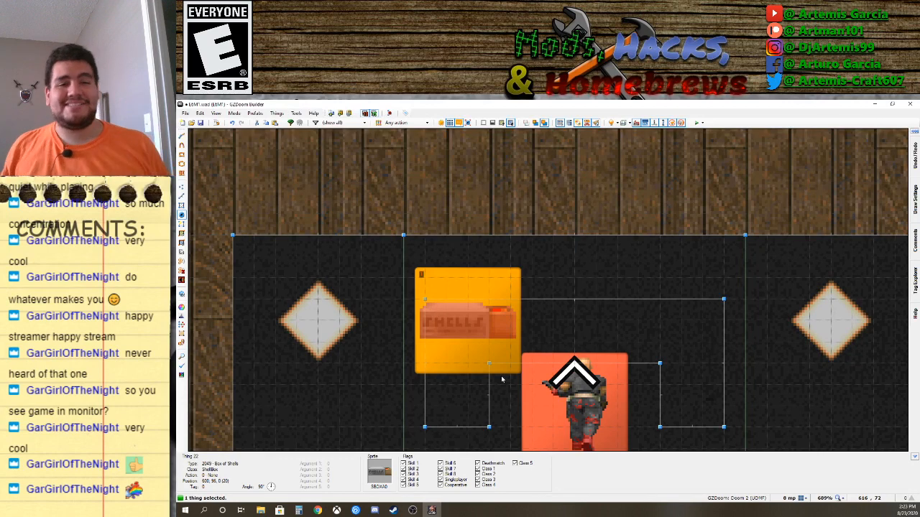
click(503, 379)
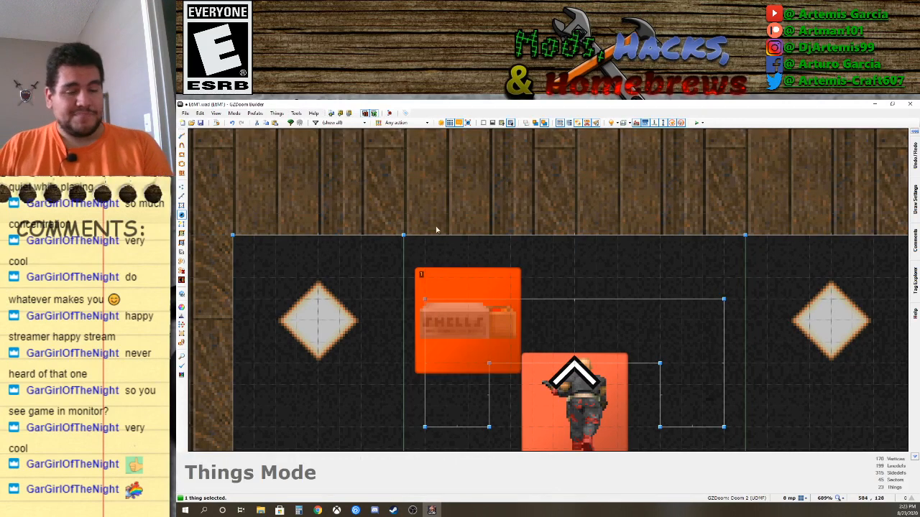
click(502, 294)
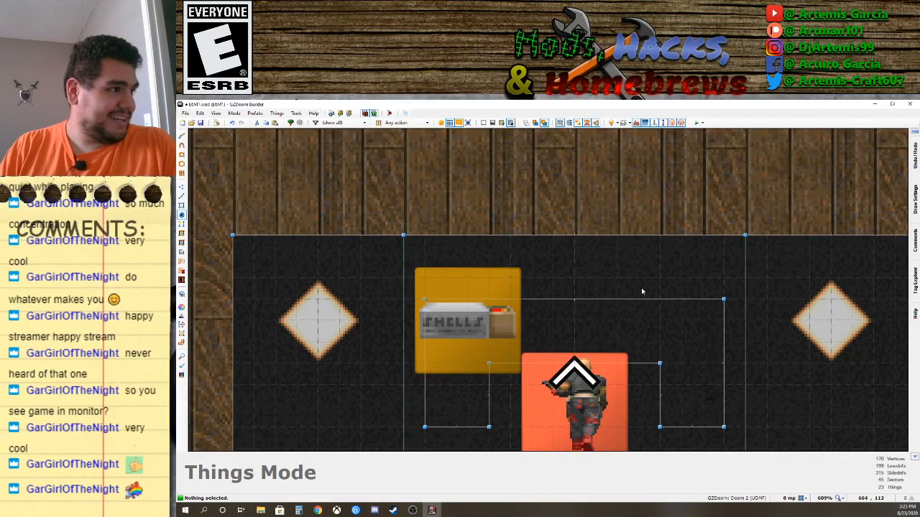
Return to the 3D view and survey the room around the desk, computer block and UAC door.
key(w)
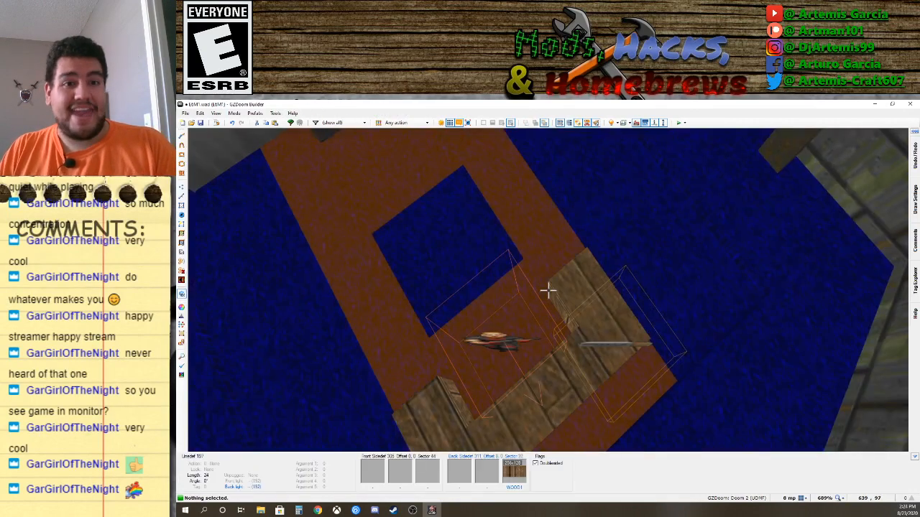
key(e)
key(d)
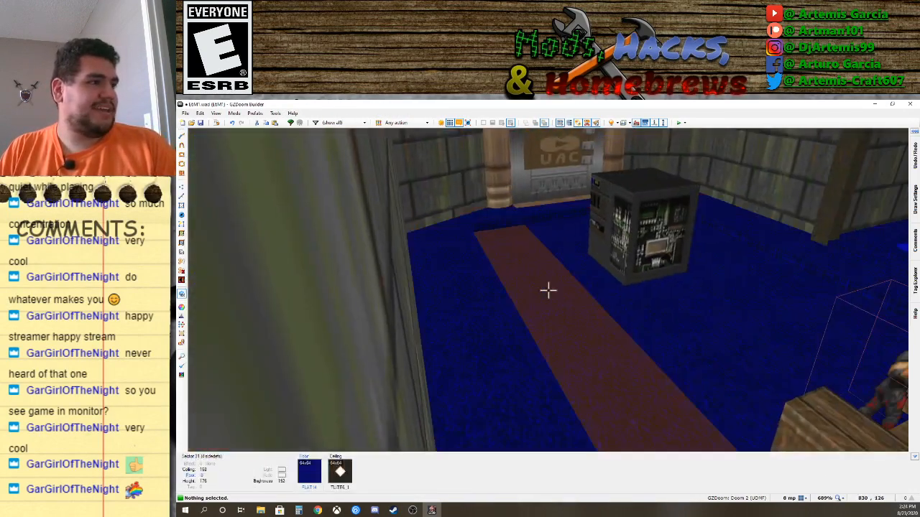
key(w)
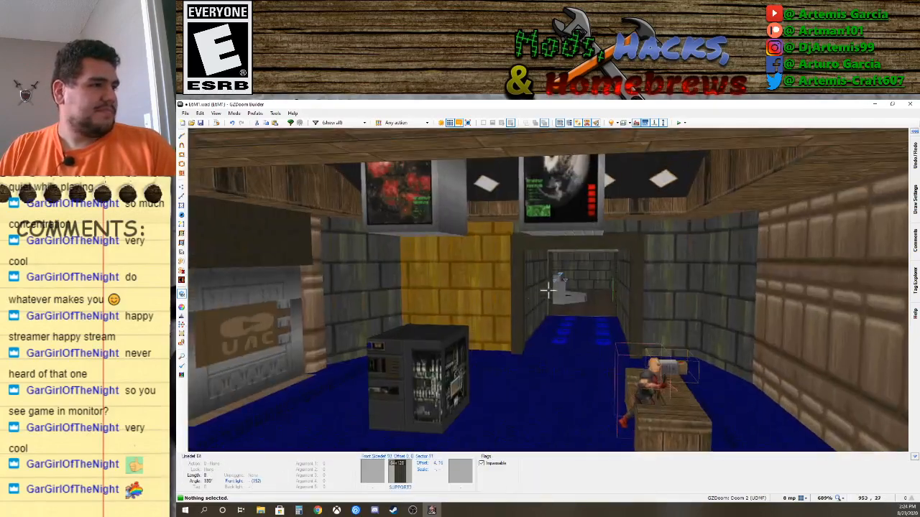
key(d)
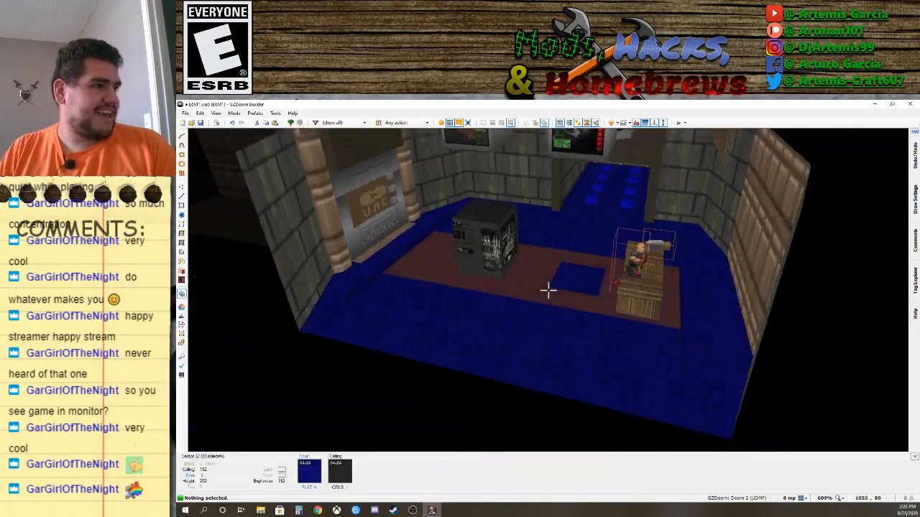
key(e)
key(s)
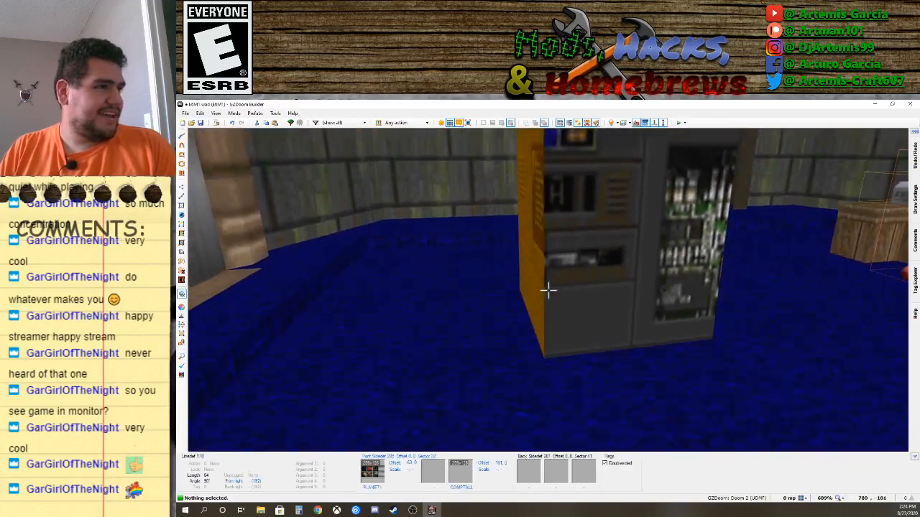
Shift the COMPTALL texture on the computer block to offsets 193, 0 so the monitor screen fits on that face.
key(f)
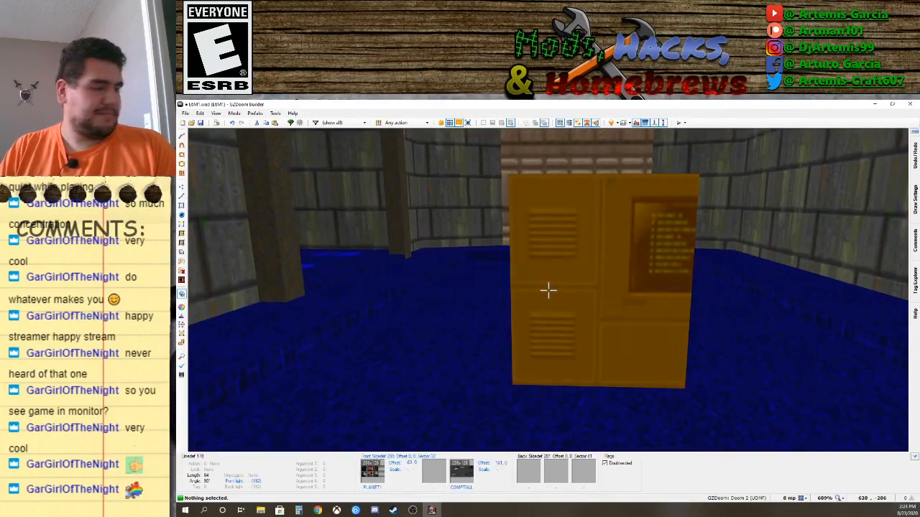
key(Up)
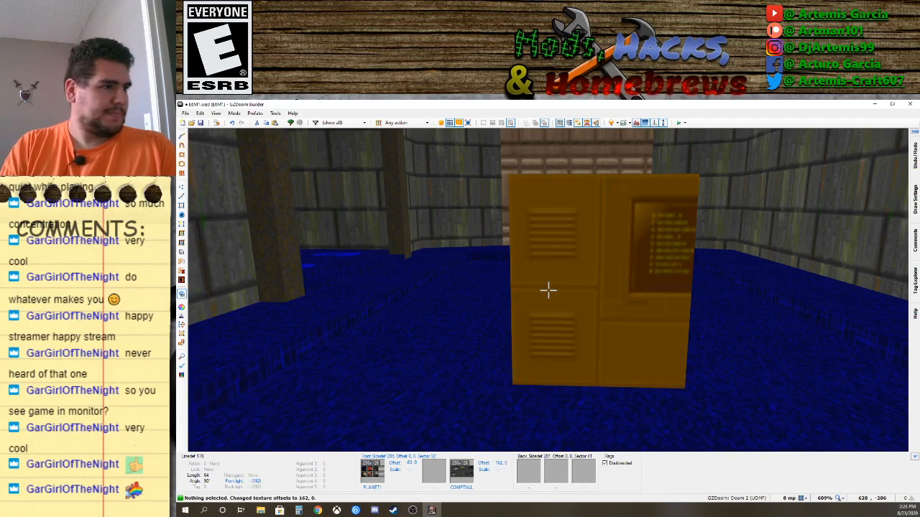
key(Left)
key(Left)
key(Left)
key(Left)
key(Left)
key(Left)
key(Left)
key(Left)
key(Left)
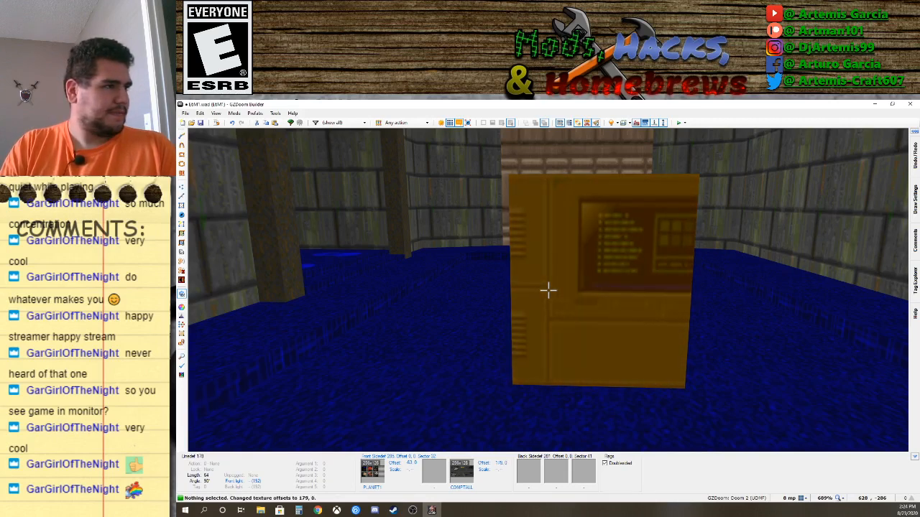
key(Left)
key(Left)
key(Left)
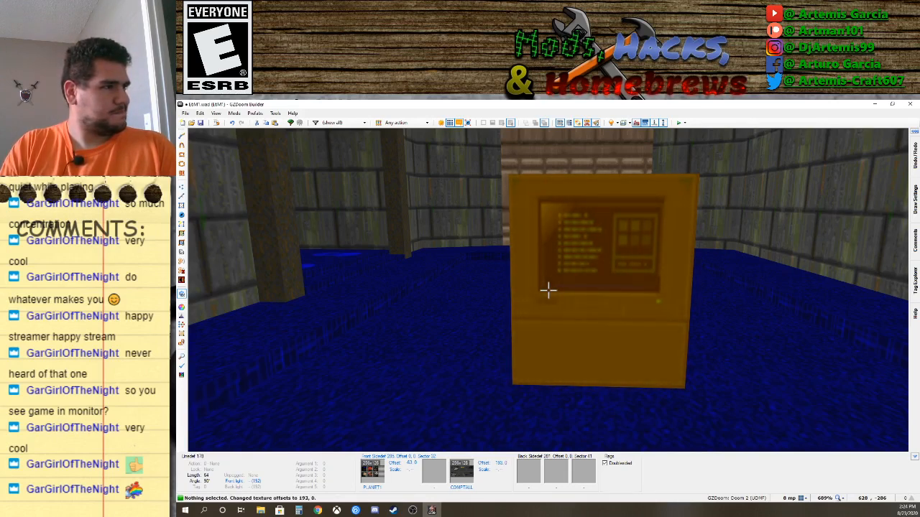
Set the COMPTALL texture offsets on the computer block's adjoining rack-panel face to 193, -64 and check the block's sides.
key(f)
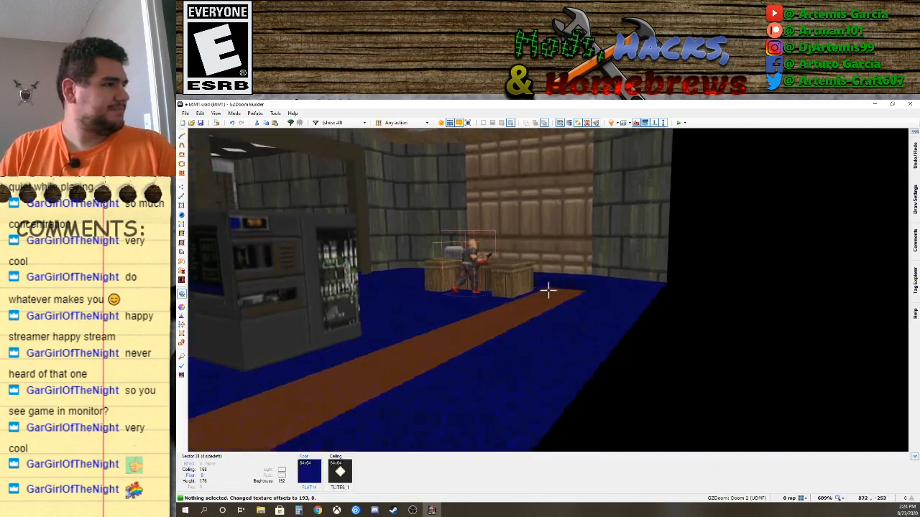
key(f)
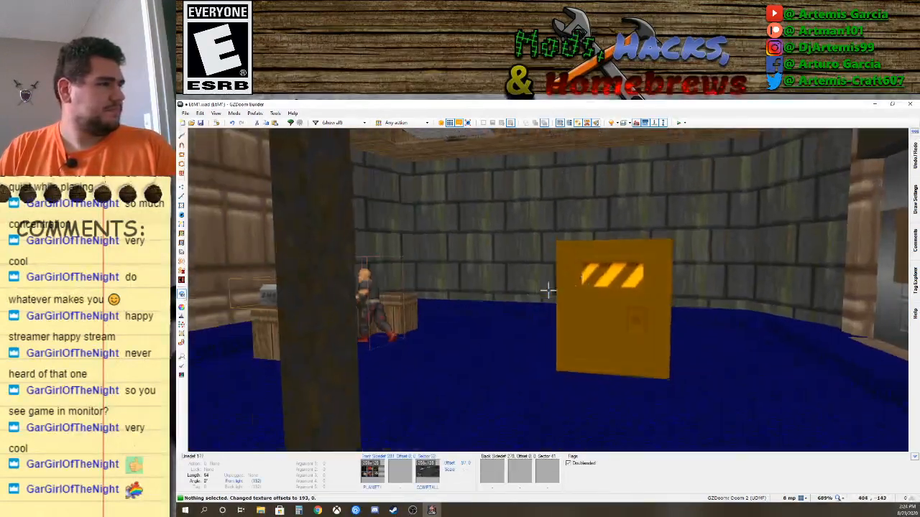
key(f)
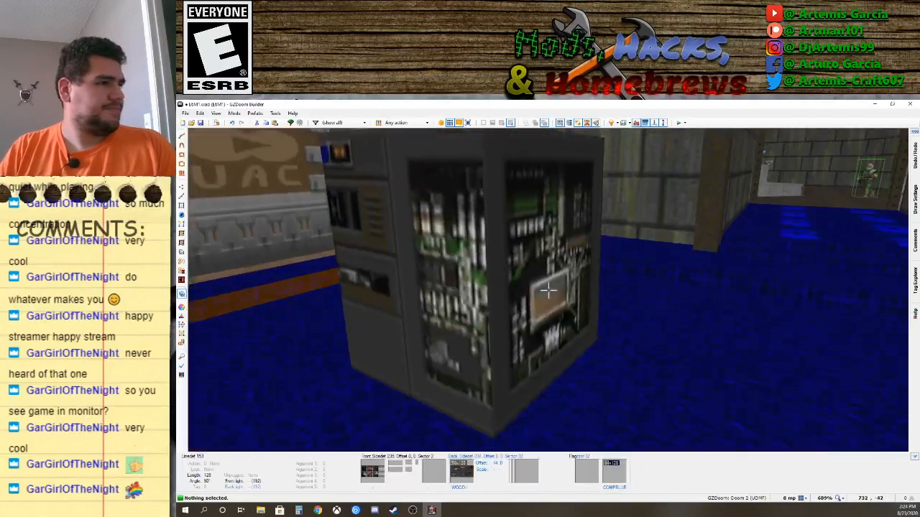
key(d)
key(s)
key(e)
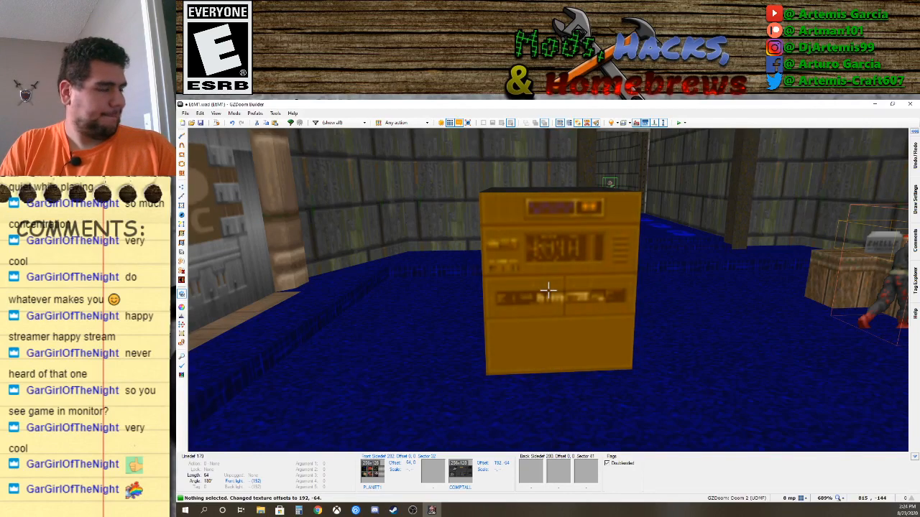
key(d)
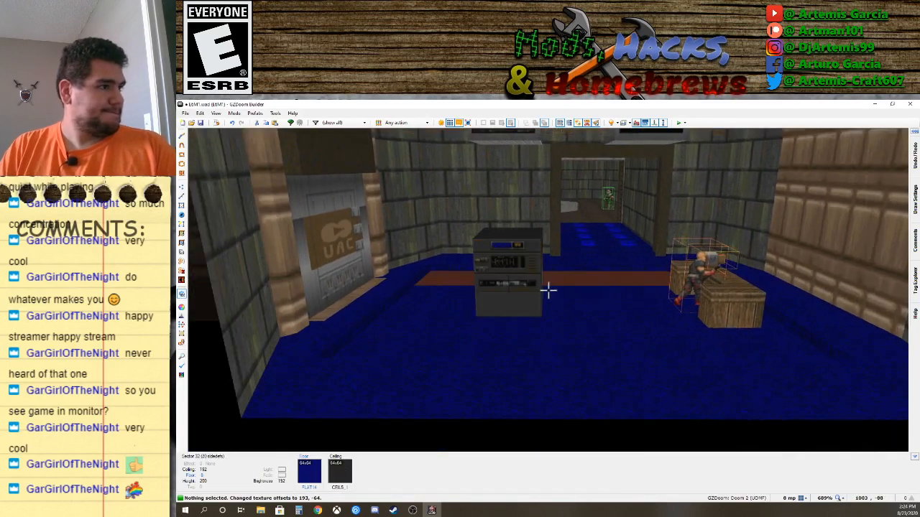
key(f)
key(s)
key(s)
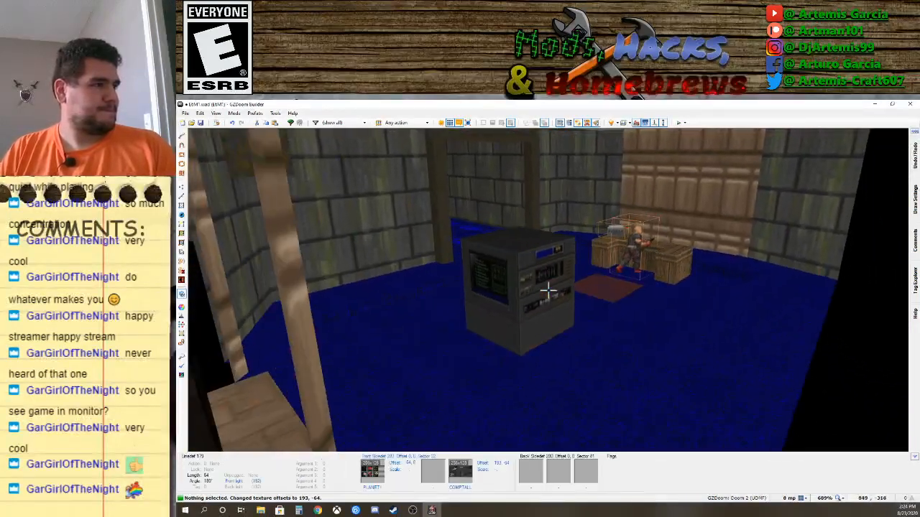
Survey the computer block, desk and surrounding blue floor from several sides in the 3D view.
key(f)
key(f)
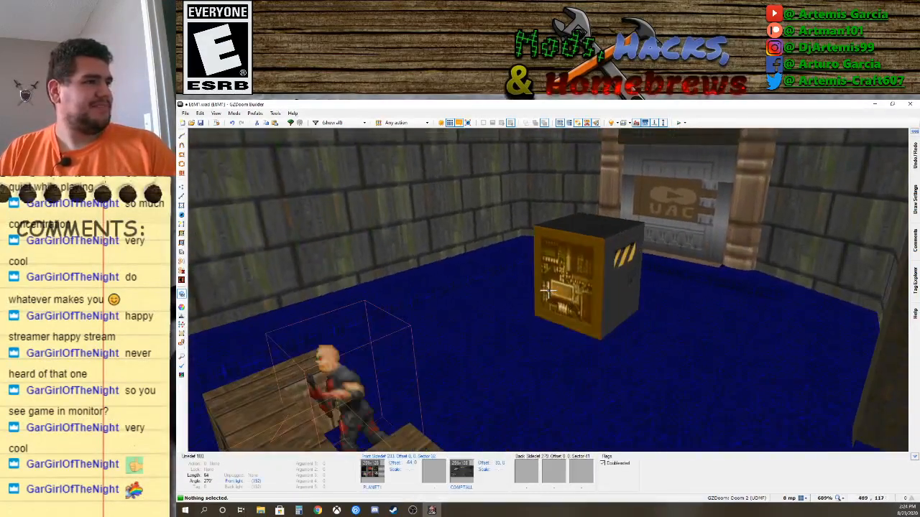
key(s)
key(d)
key(f)
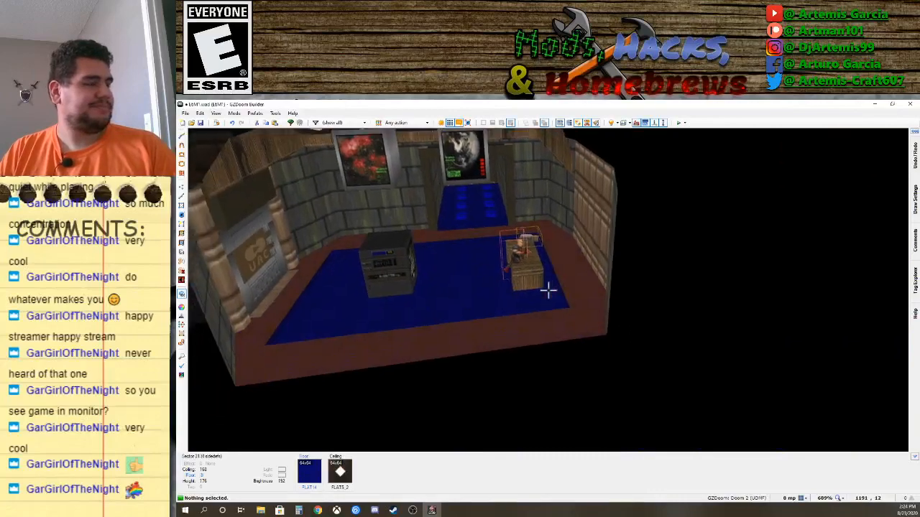
key(e)
key(s)
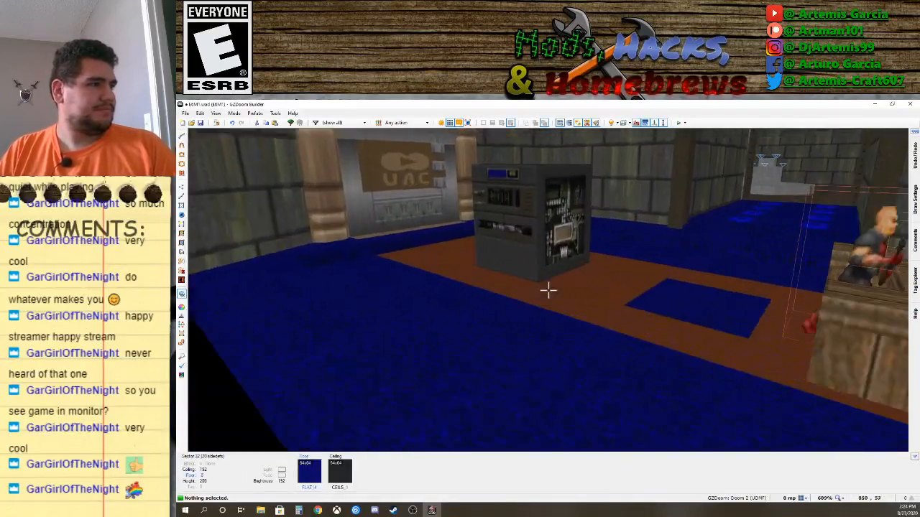
key(d)
key(f)
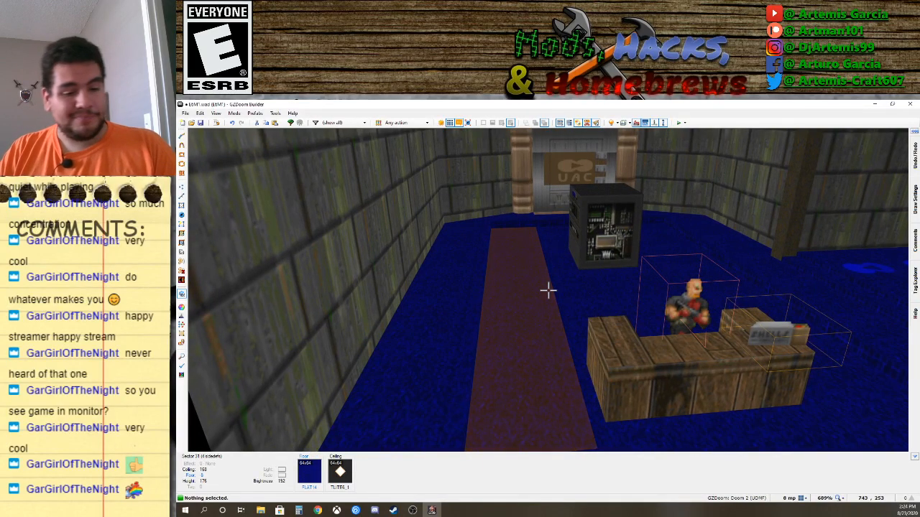
Set Align Floor to Back in the Plane Align (slope) action of the long linedef west of the desk and computer block.
key(q)
scroll(568, 306, down, 6)
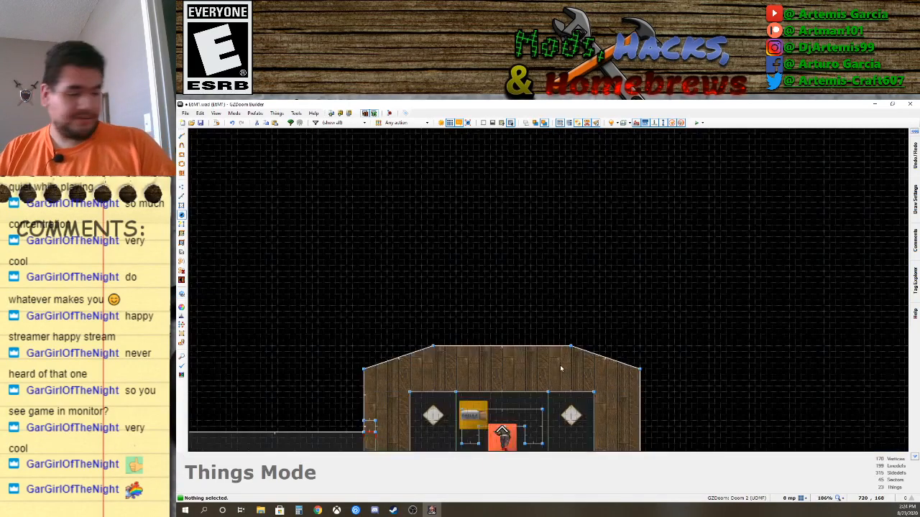
key(Down)
key(Down)
key(Down)
key(Down)
key(Down)
key(Down)
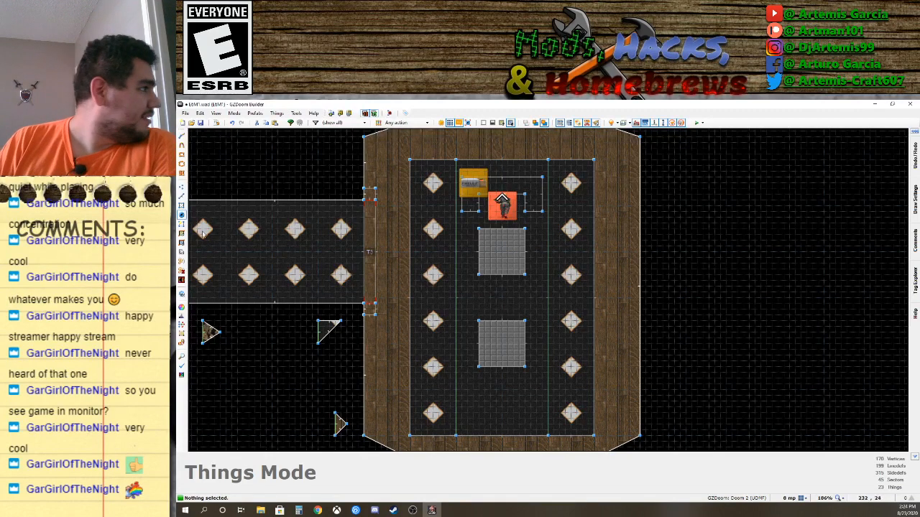
key(l)
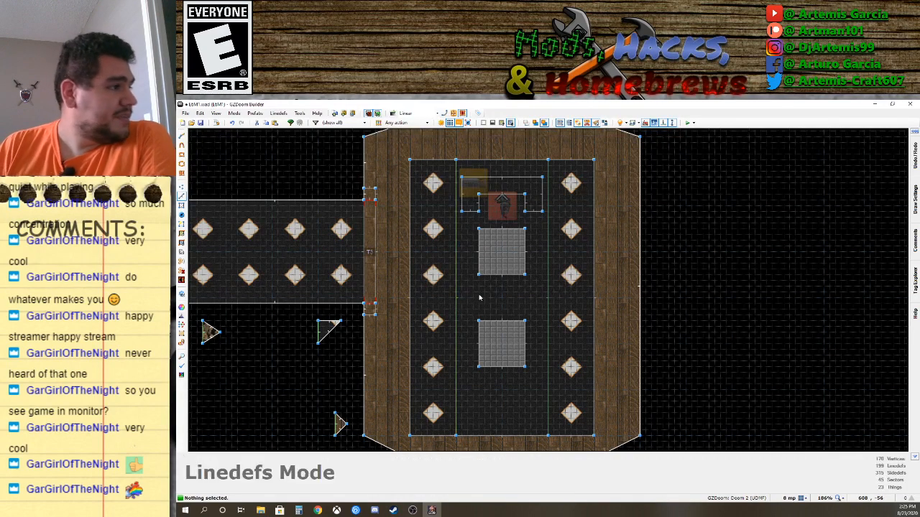
click(456, 304)
right_click(455, 304)
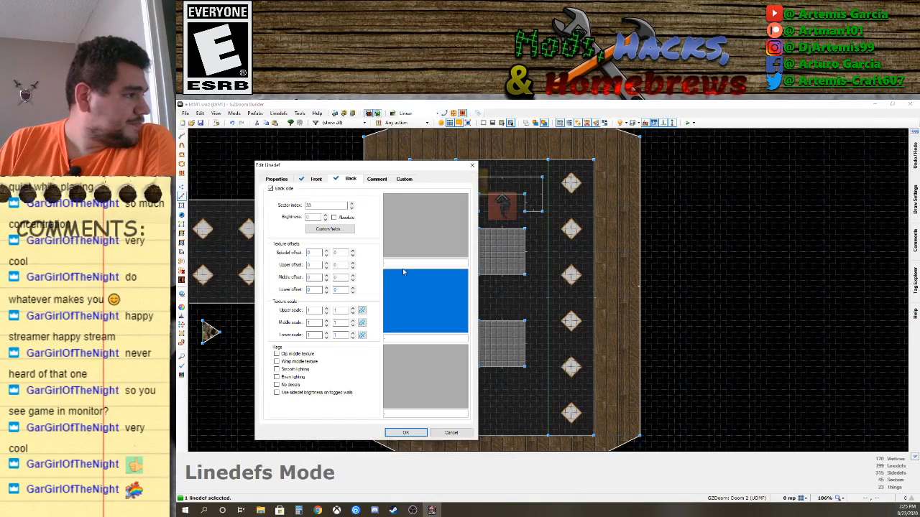
click(279, 179)
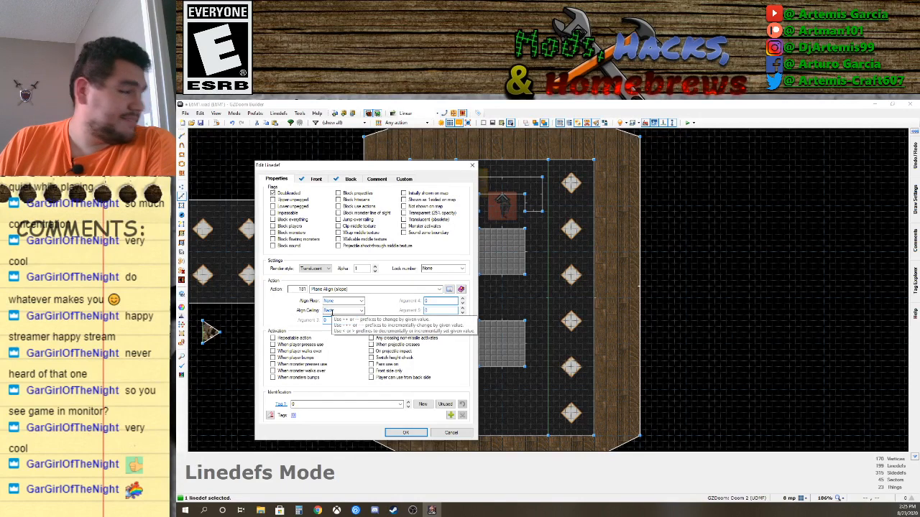
click(361, 302)
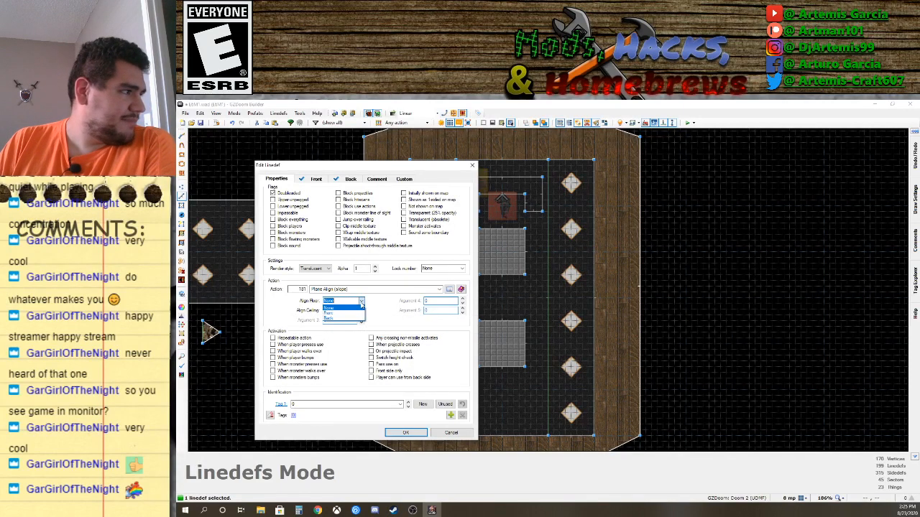
click(334, 320)
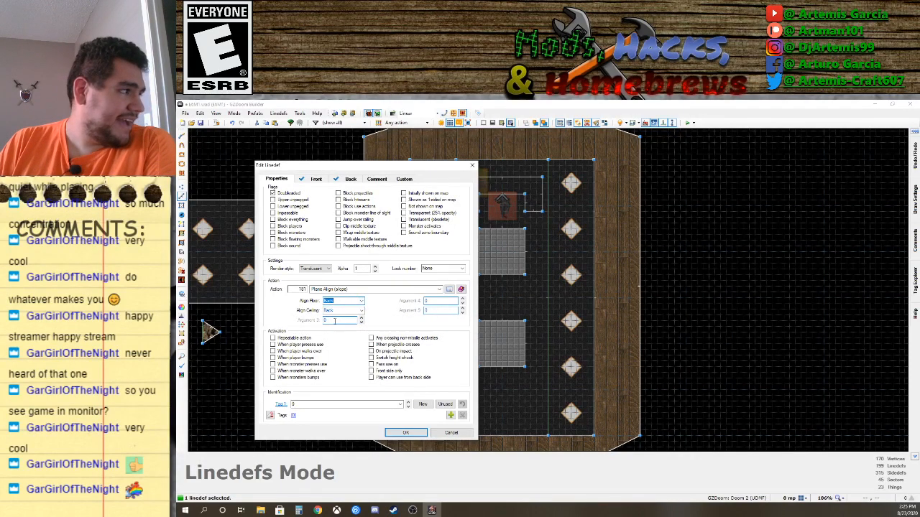
click(406, 432)
Give the matching long linedef on the east side of the desk and computer block an Align Floor value of Back.
right_click(544, 304)
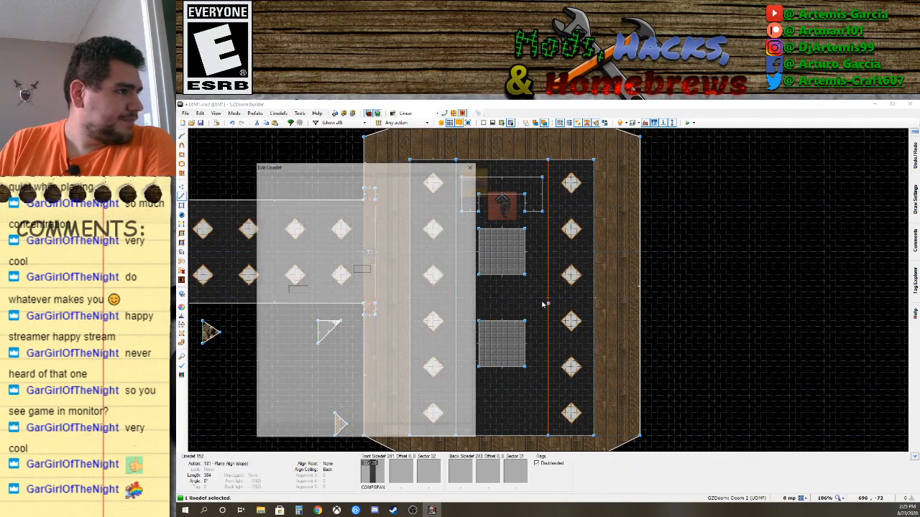
click(360, 303)
click(332, 319)
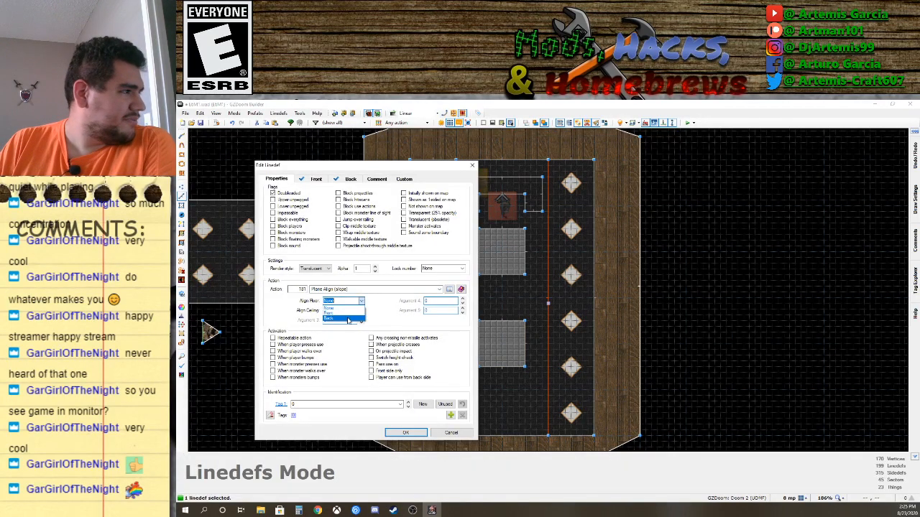
click(405, 432)
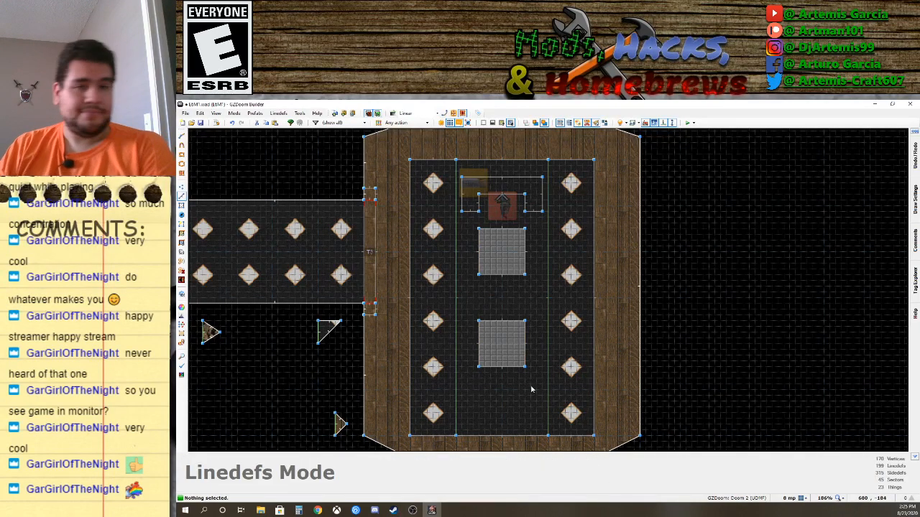
Raise the sunken blue floor sections around the computer block and desk to height 0 in the 3D view.
key(q)
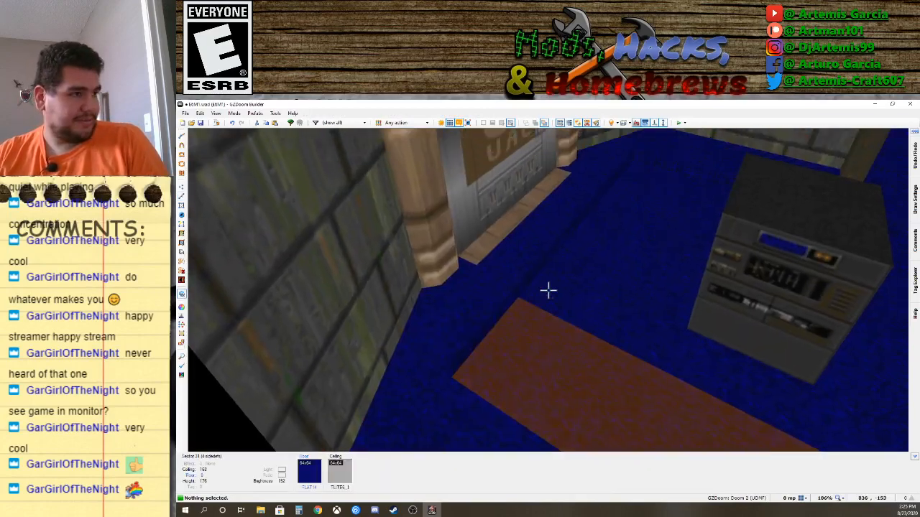
key(f)
key(e)
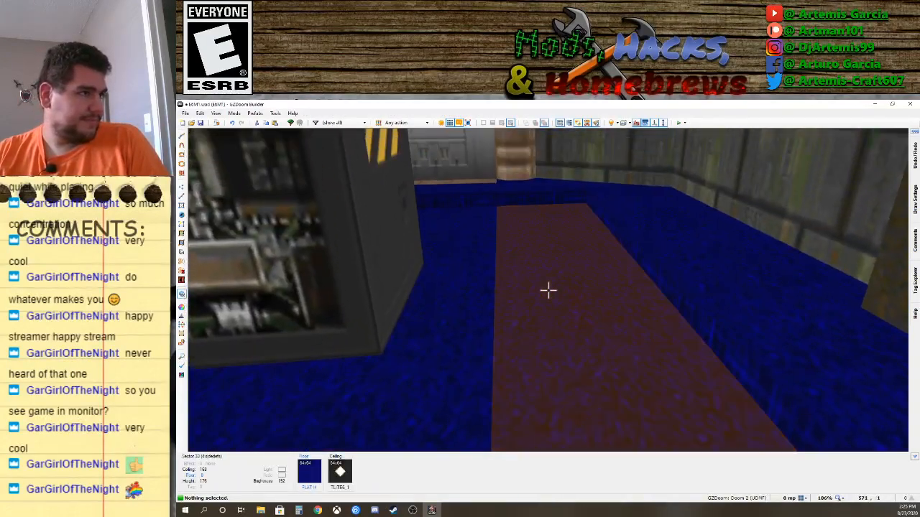
key(d)
scroll(548, 291, up, 1)
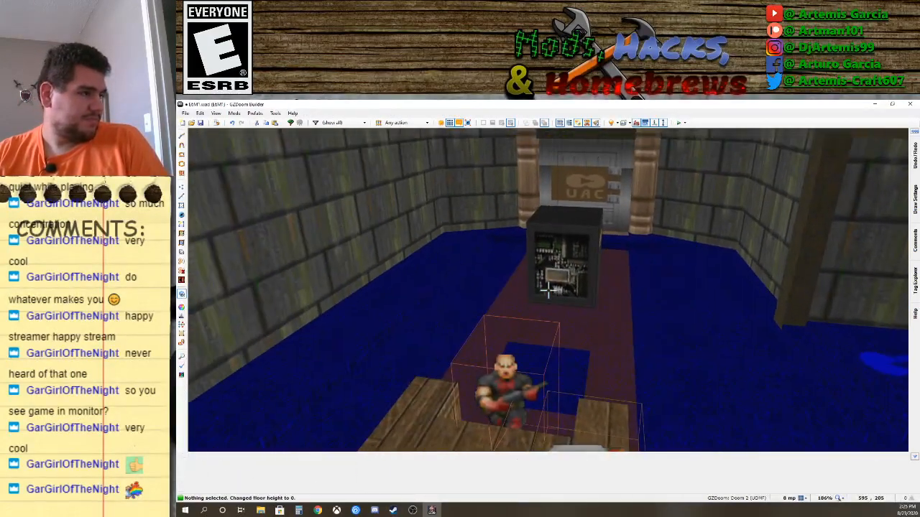
key(s)
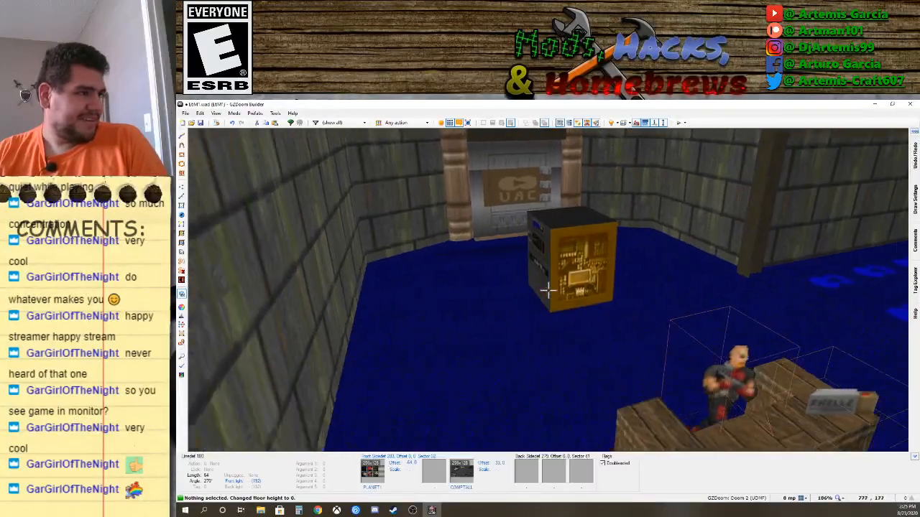
key(s)
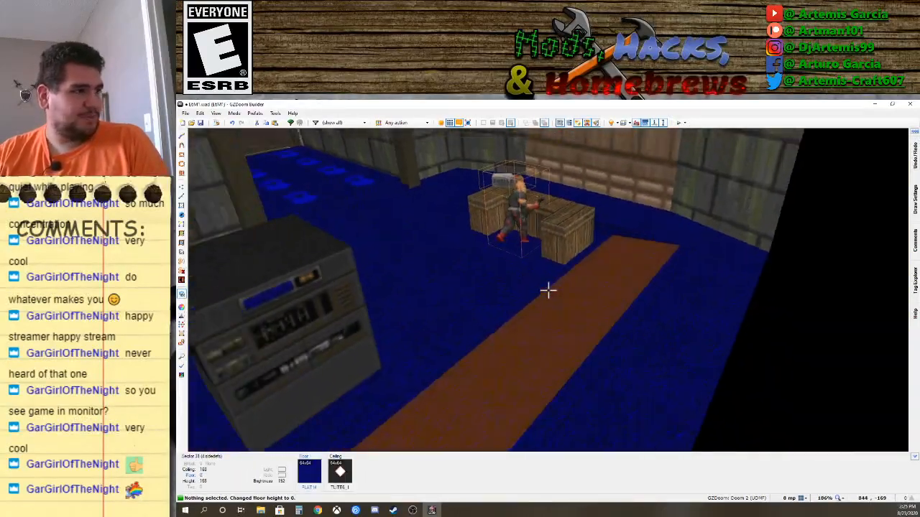
Inspect the levelled blue floor, hanging monitors, desk and walls of the room from several viewpoints in 3D.
key(d)
key(f)
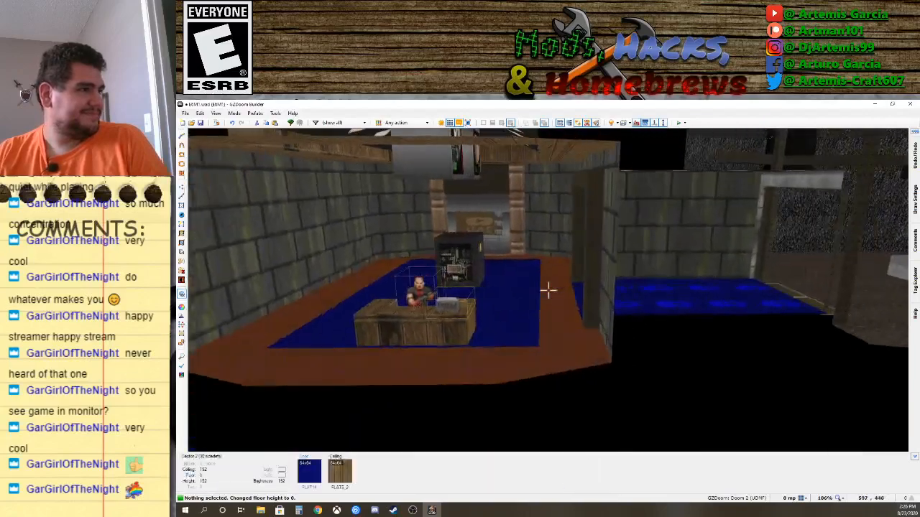
key(s)
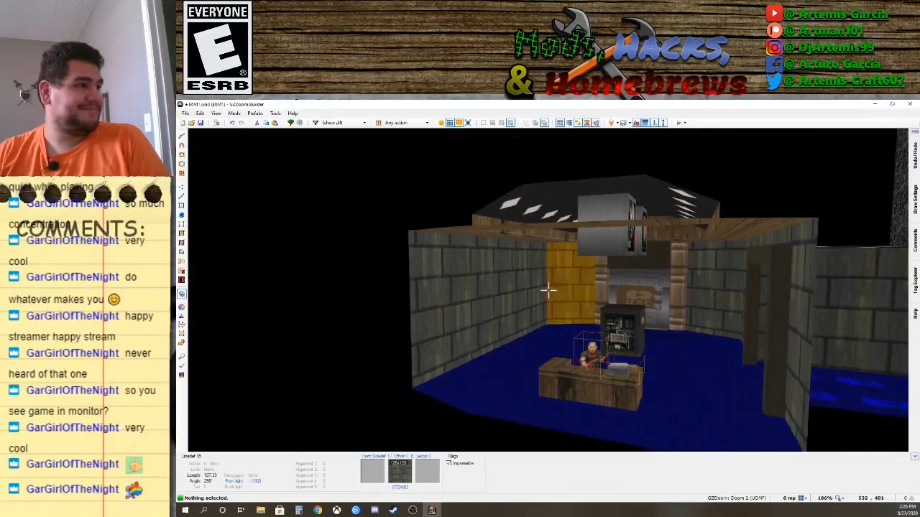
key(e)
key(f)
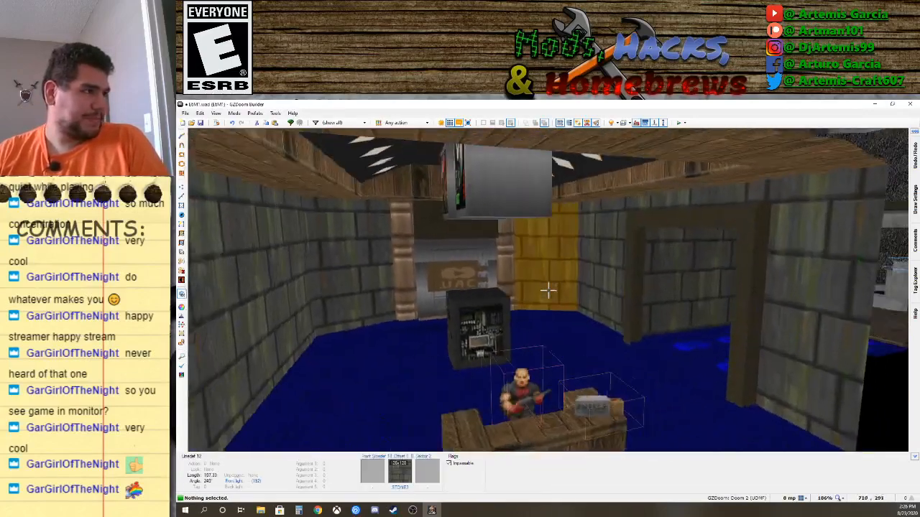
key(d)
key(s)
key(f)
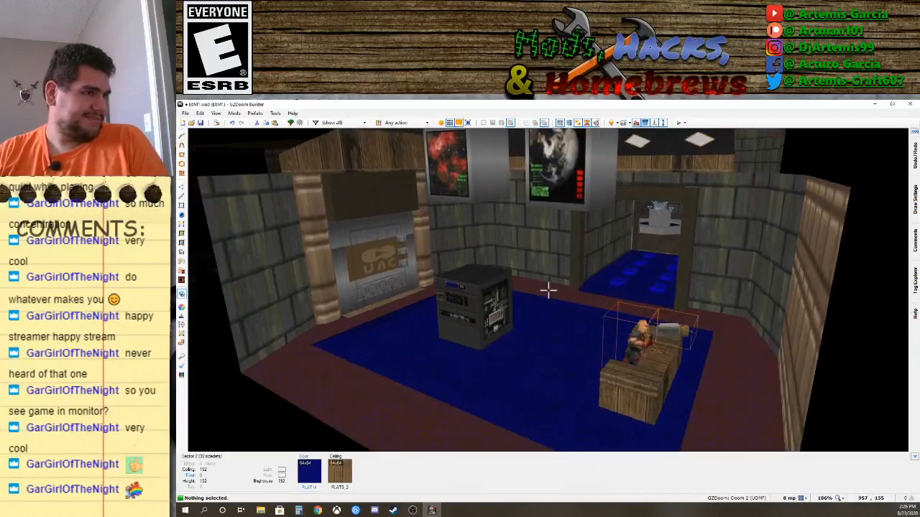
key(s)
key(s)
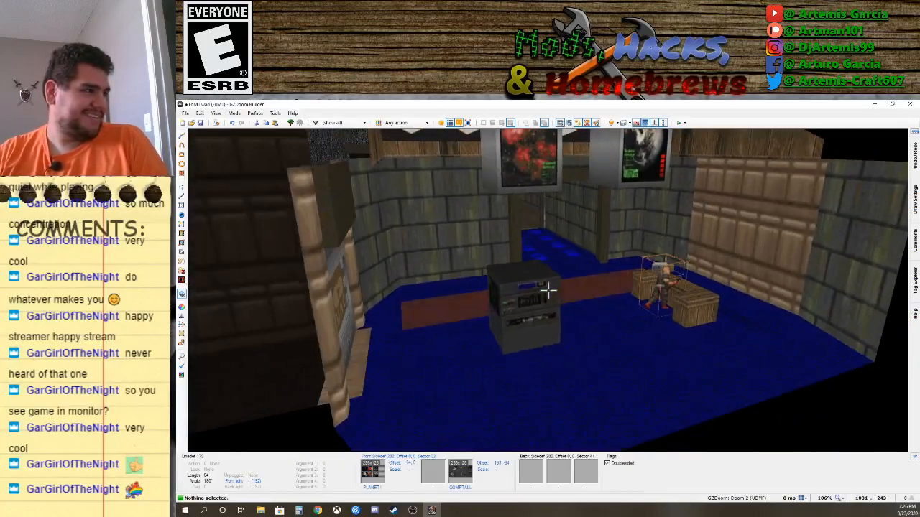
key(e)
key(f)
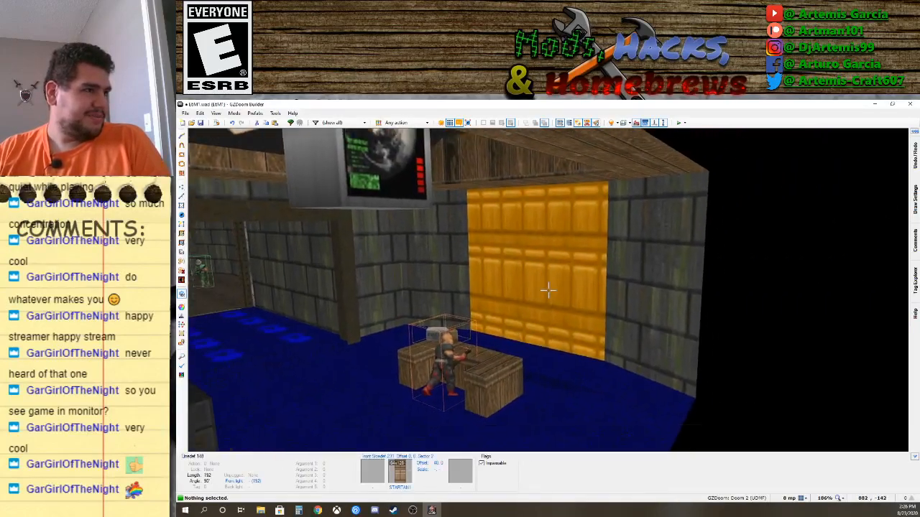
key(e)
key(d)
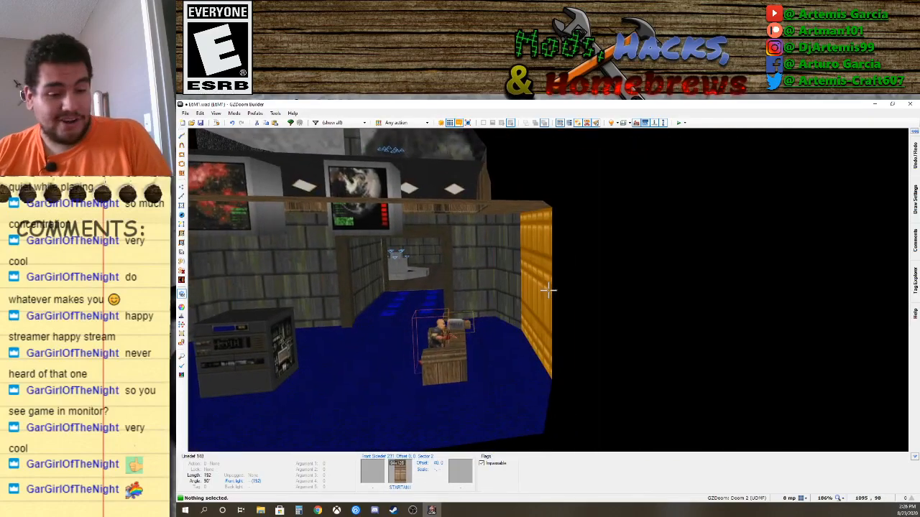
Draw a rectangular corridor 144 units wide and 312 units long, extending north from the room's top wall on the 2D map.
key(q)
scroll(518, 352, down, 4)
key(Left)
key(Left)
key(Left)
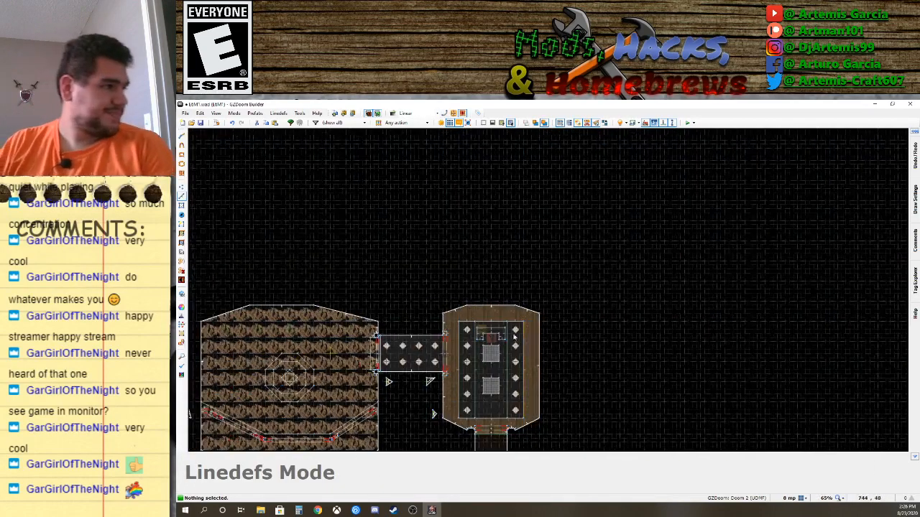
scroll(499, 317, up, 4)
scroll(522, 302, up, 3)
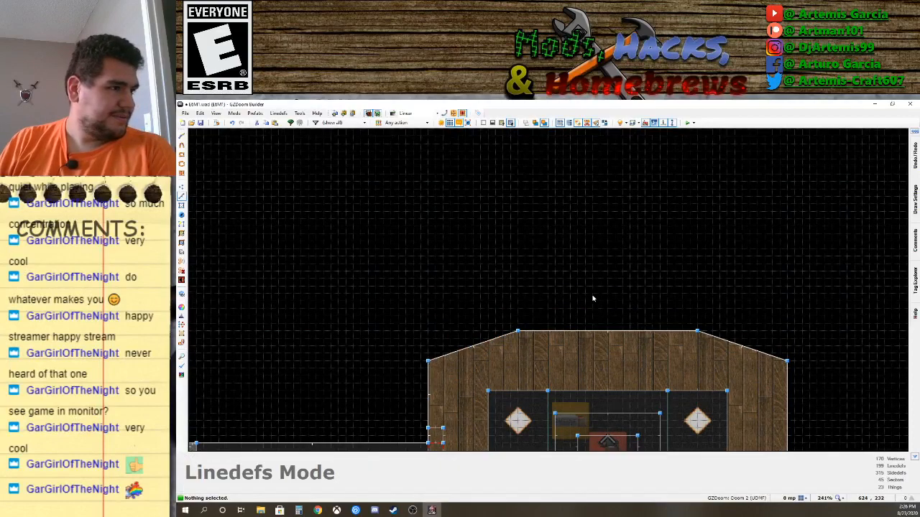
scroll(539, 291, down, 4)
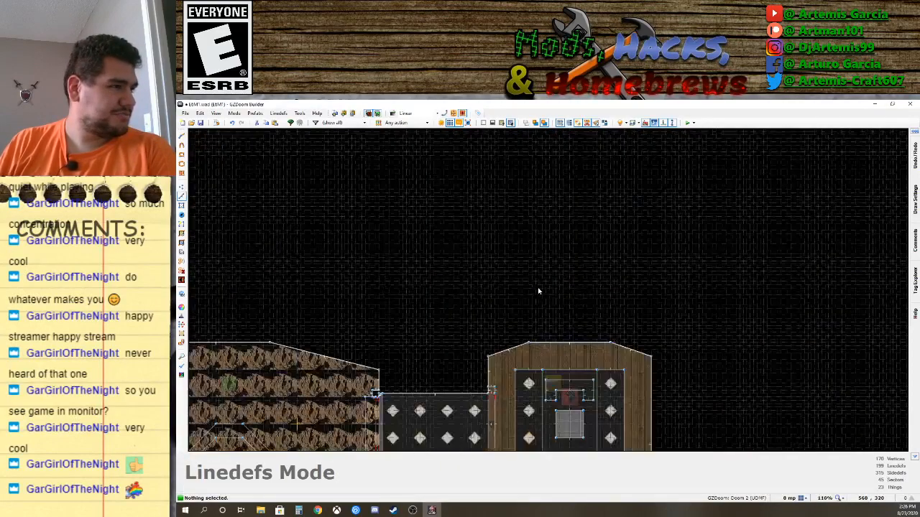
key(d)
click(535, 250)
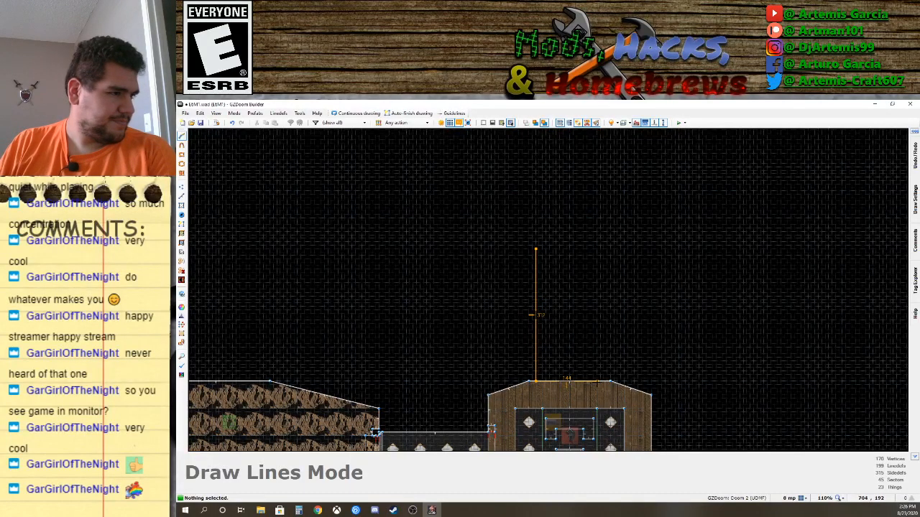
click(597, 380)
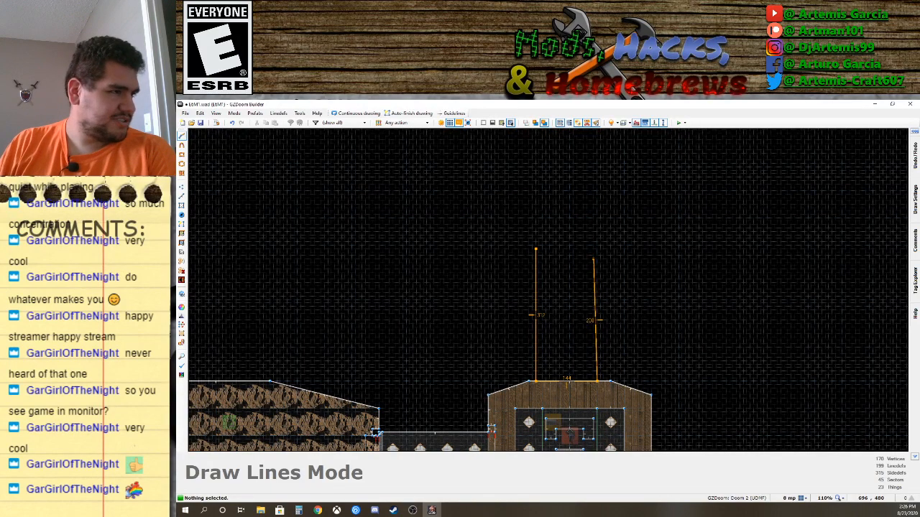
click(597, 250)
click(535, 250)
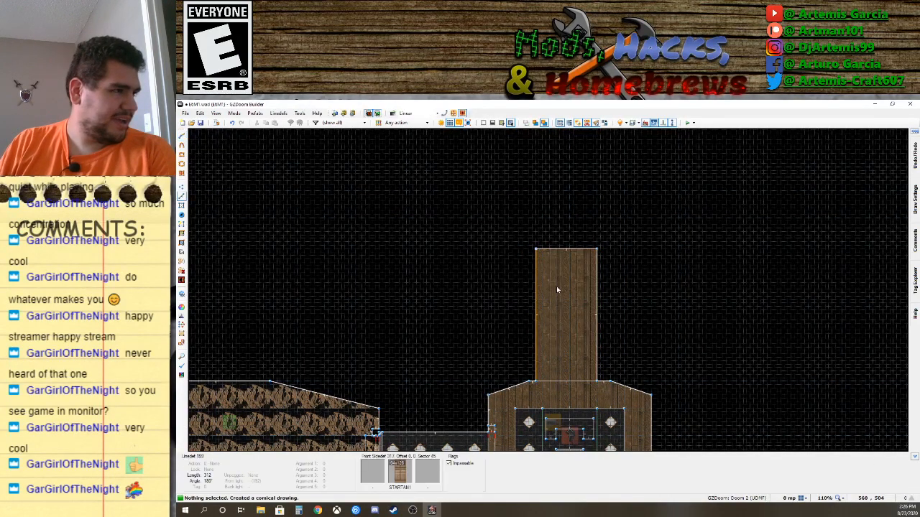
Move the new corridor's east side linedef about 16 units outward to widen the corridor.
scroll(590, 328, up, 4)
key(Down)
key(Down)
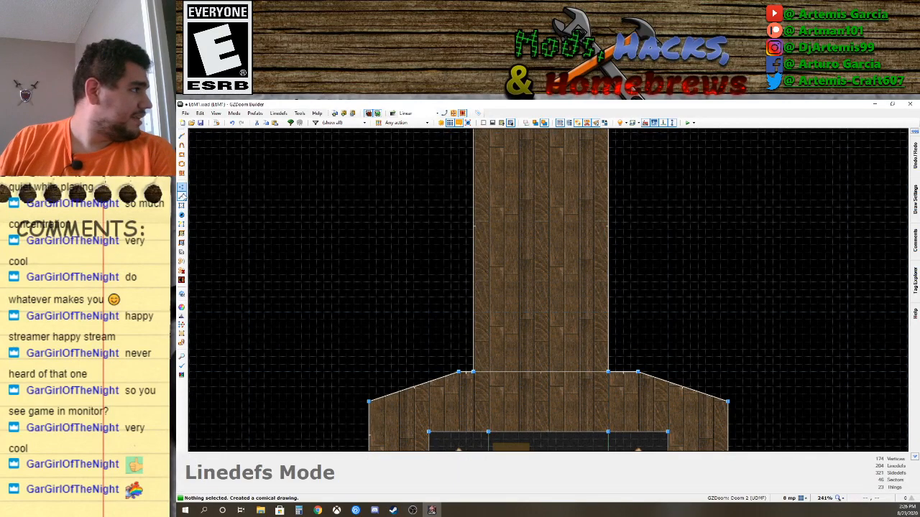
click(616, 232)
click(617, 232)
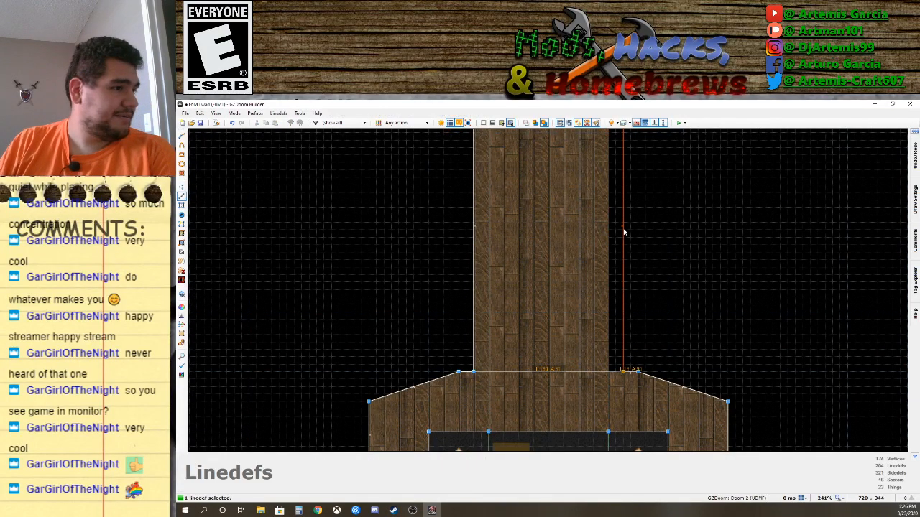
scroll(541, 326, down, 3)
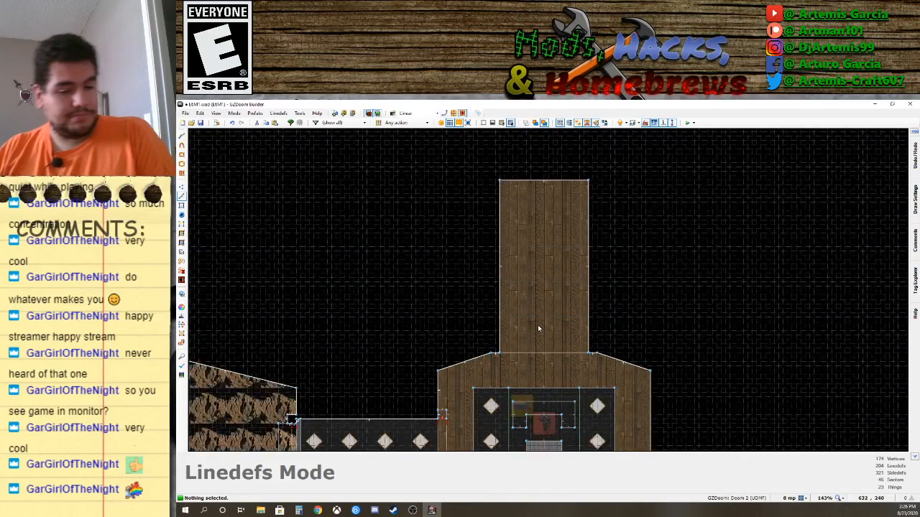
Lower the northern corridor's ceiling to height 104 in the 3D view.
key(q)
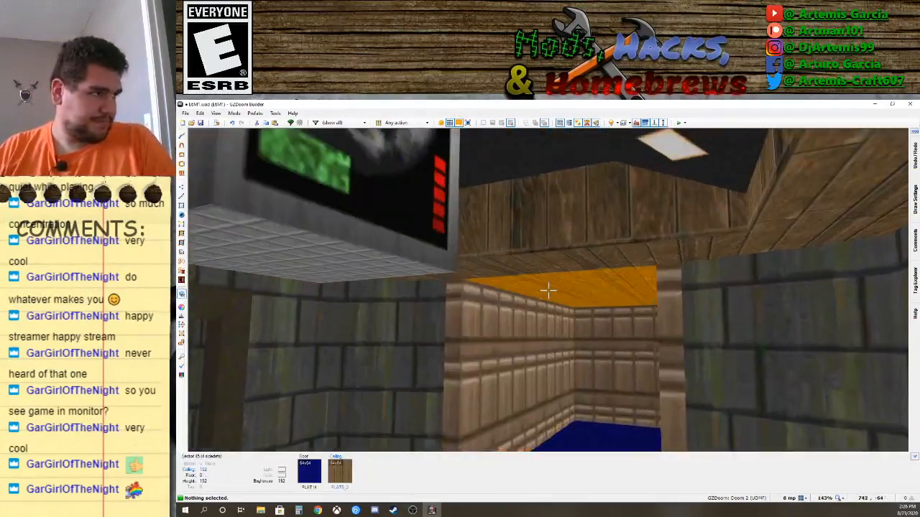
click(547, 290)
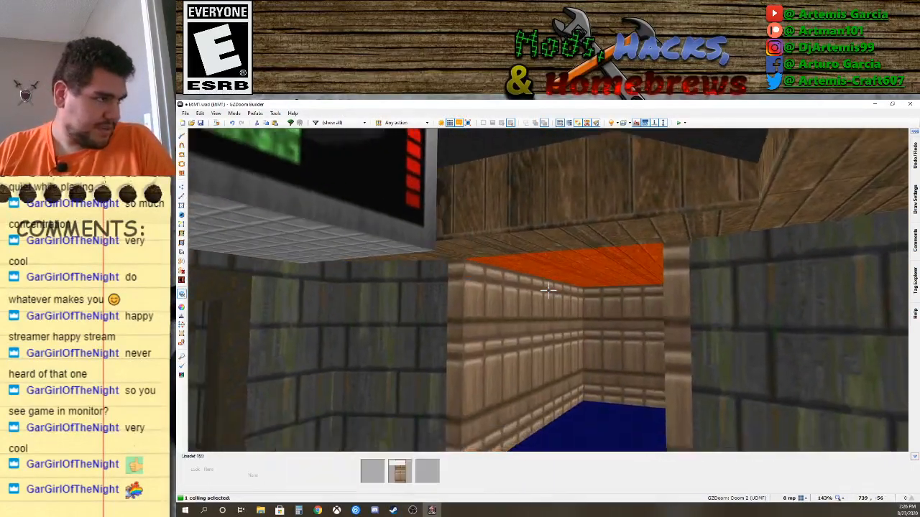
scroll(548, 290, down, 5)
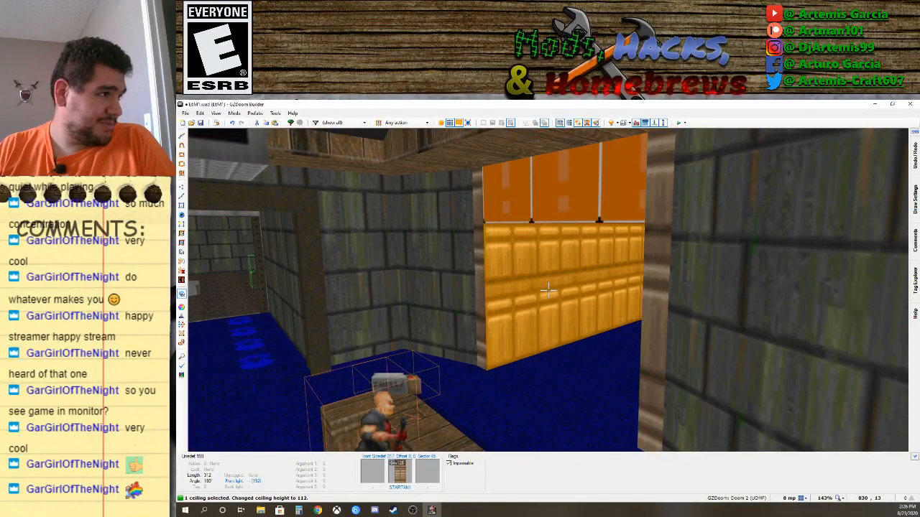
scroll(548, 290, down, 1)
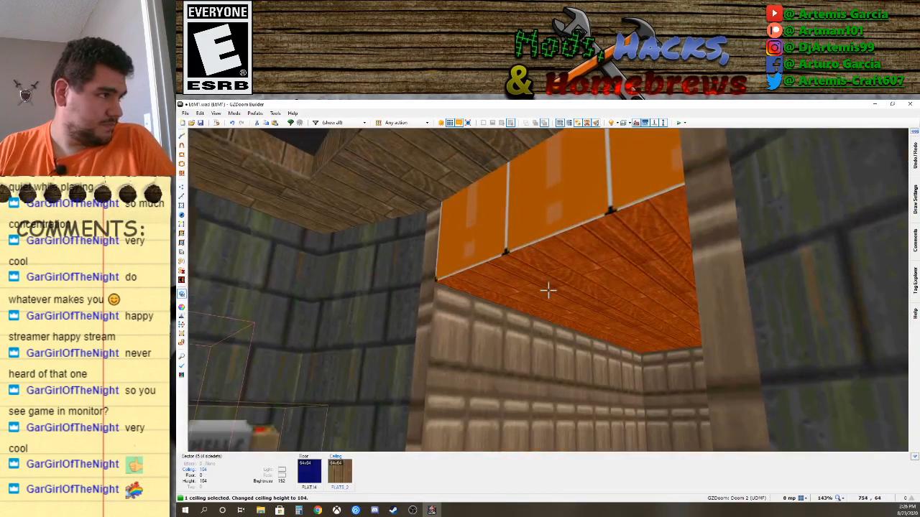
click(548, 290)
Copy the room wall's STONE3 texture onto the narrow walls beside the corridor opening and the wall section above it.
key(e)
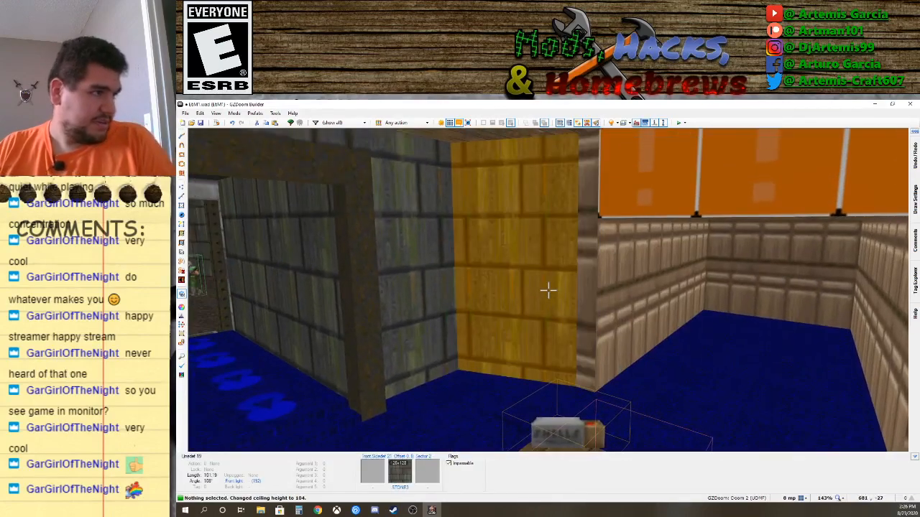
key(ctrl+c)
key(ctrl+v)
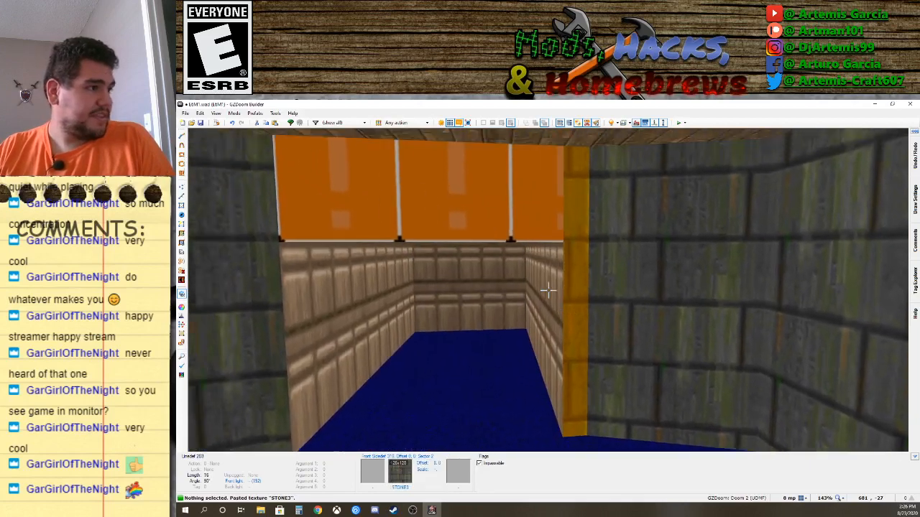
key(ctrl+v)
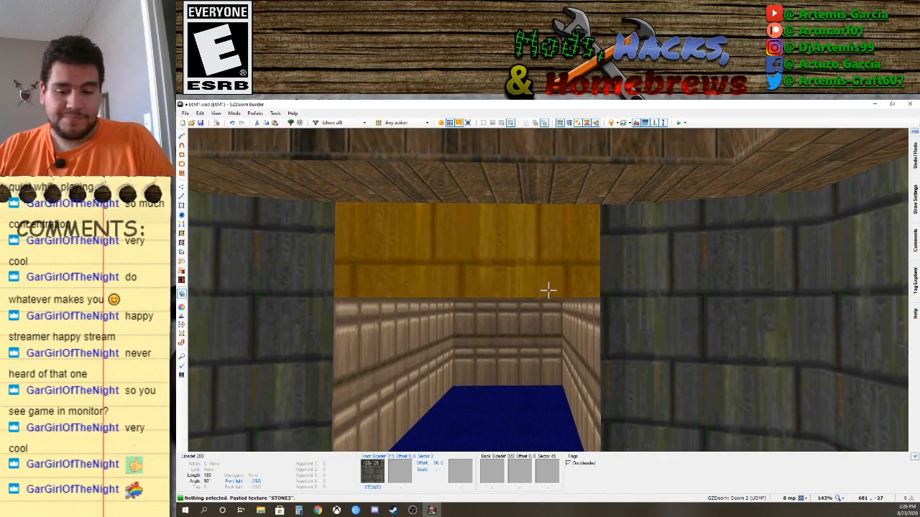
Shift the texture above the corridor opening to offset 0, 16 to line up its bricks with the adjoining walls.
key(Up)
key(Up)
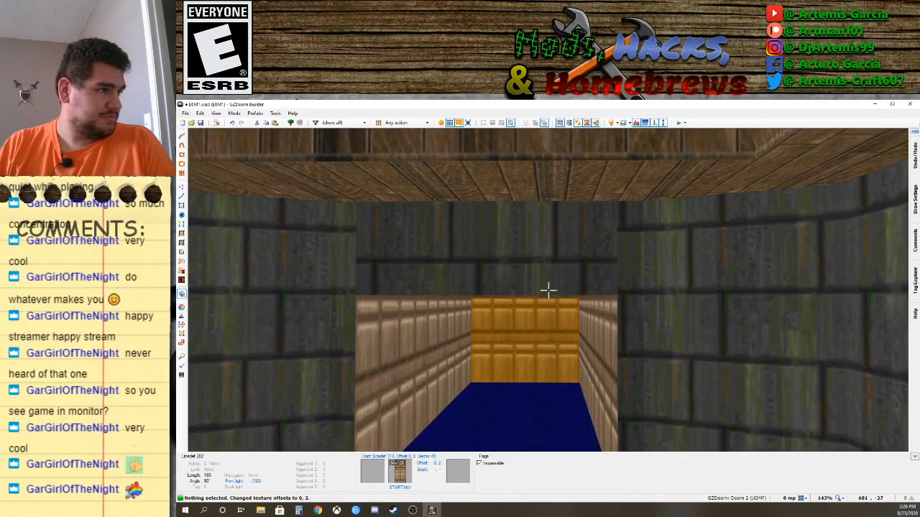
key(Down)
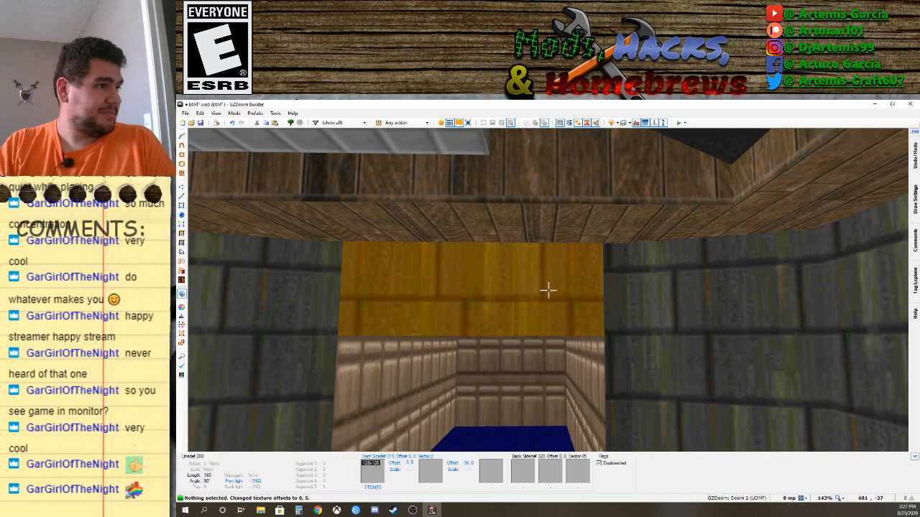
key(Up)
key(Up)
key(Up)
key(Up)
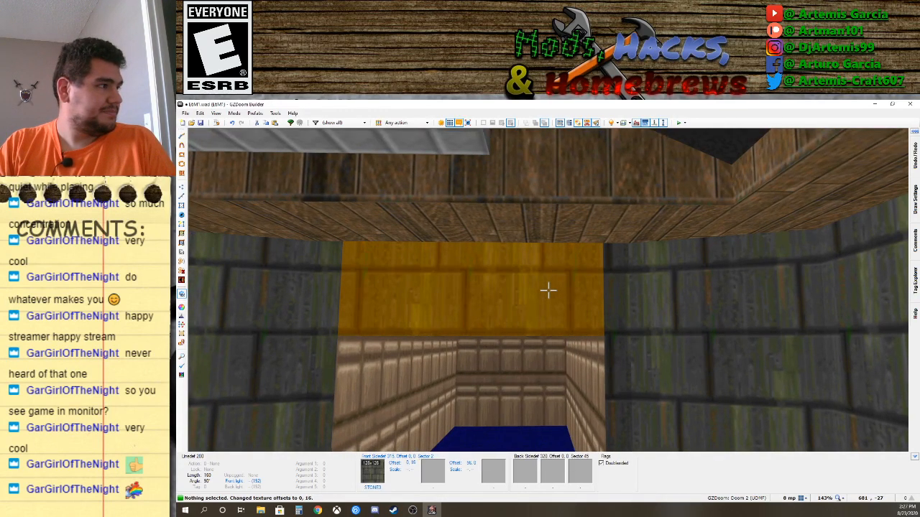
Apply the copied STONE3 texture to the corridor's two side walls and its end wall.
key(d)
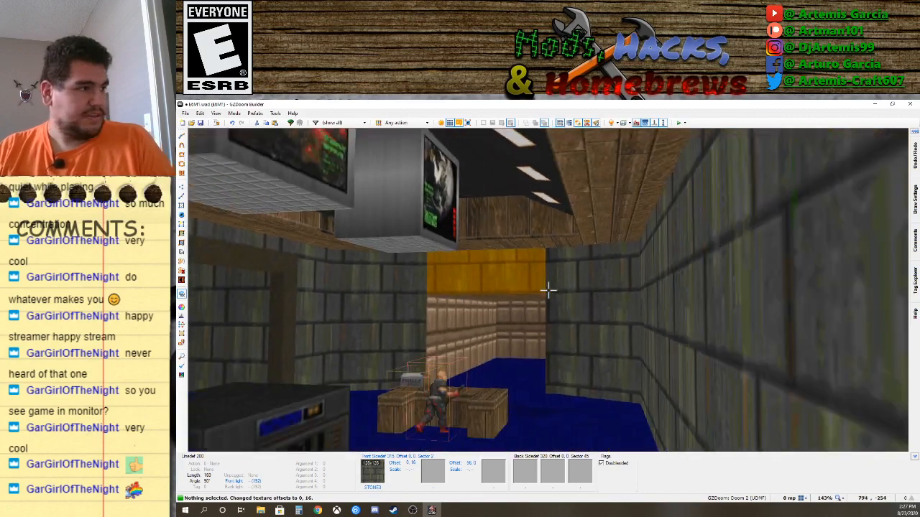
key(e)
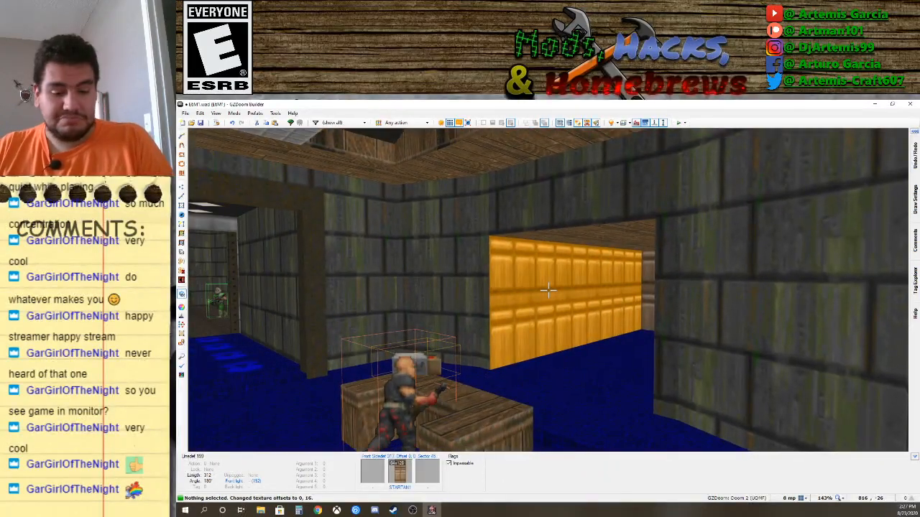
key(ctrl+v)
key(s)
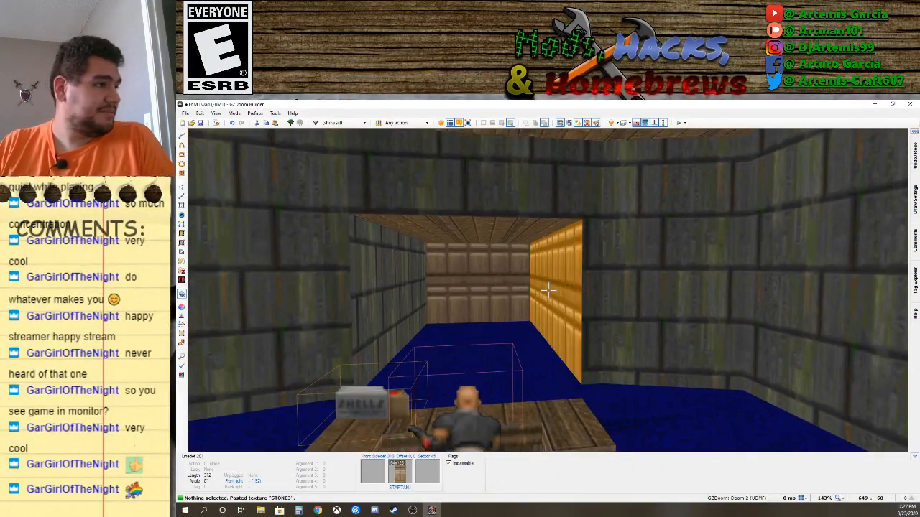
key(ctrl+v)
key(ctrl+v)
Select the corridor's three walls together and set their texture offsets to 0, -16 to align the brickwork.
click(548, 290)
click(548, 290)
click(549, 290)
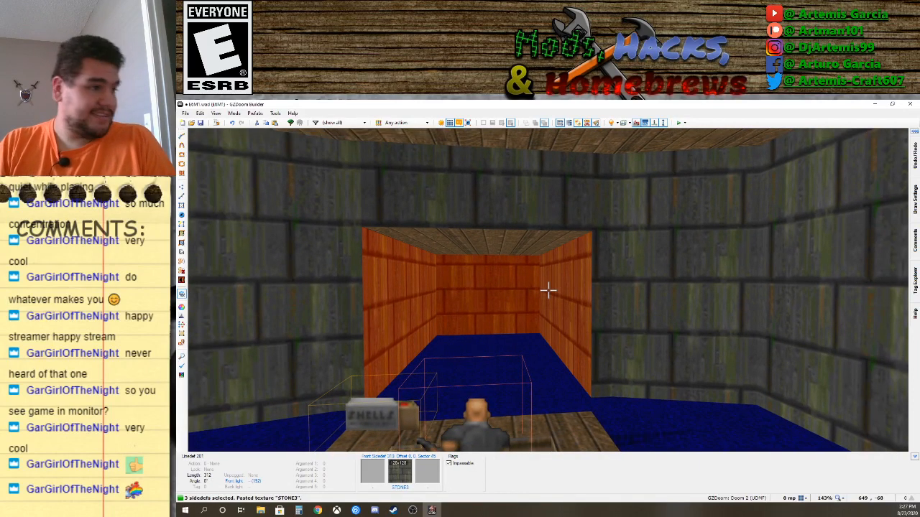
key(Down)
key(Down)
key(Down)
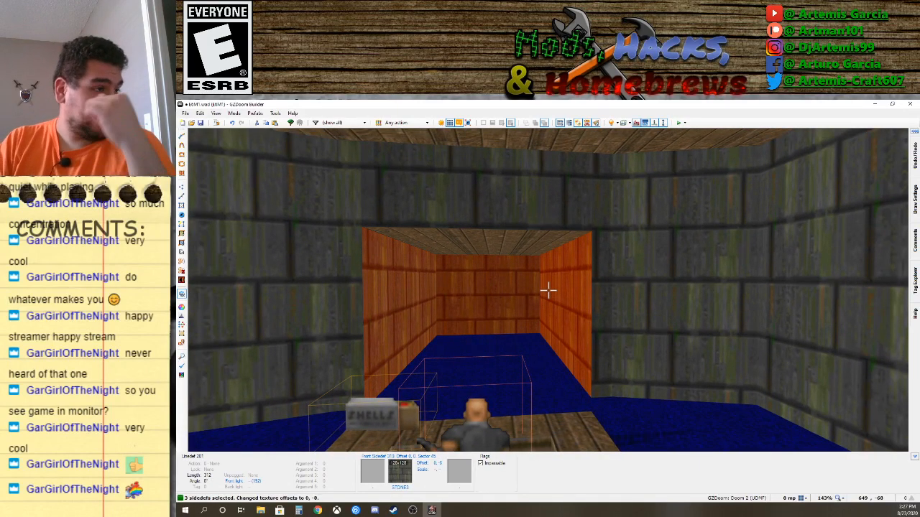
key(Down)
key(Down)
key(Down)
key(Down)
key(Down)
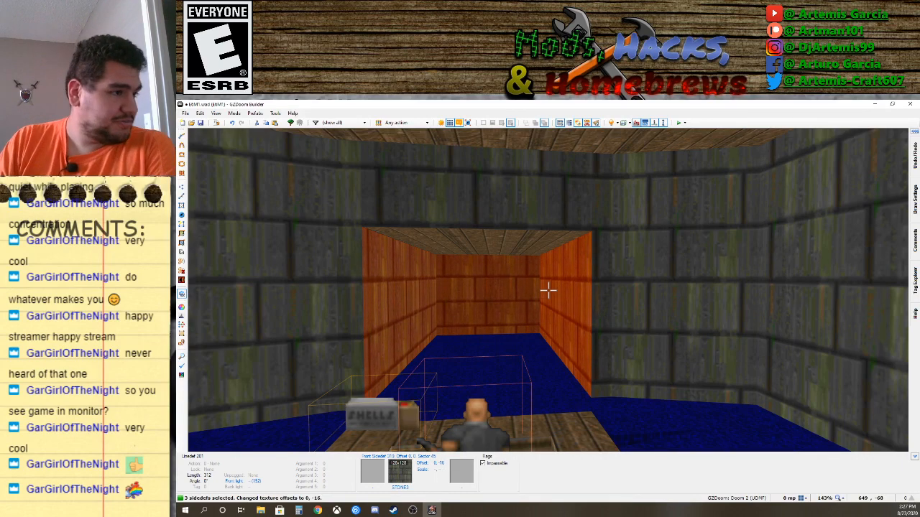
key(w)
key(w)
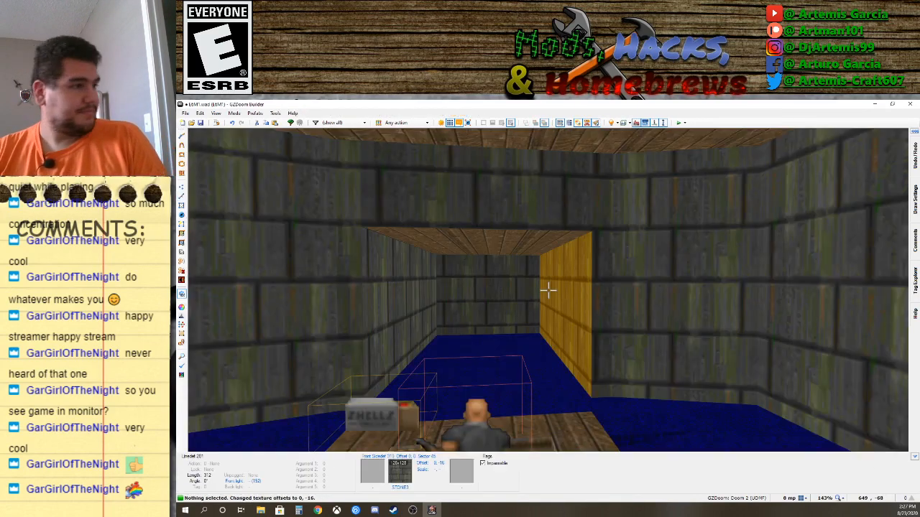
Inspect the retextured corridor, the desk room and the neighbouring fountain courtyard from several outside viewpoints in 3D.
key(s)
key(f)
key(d)
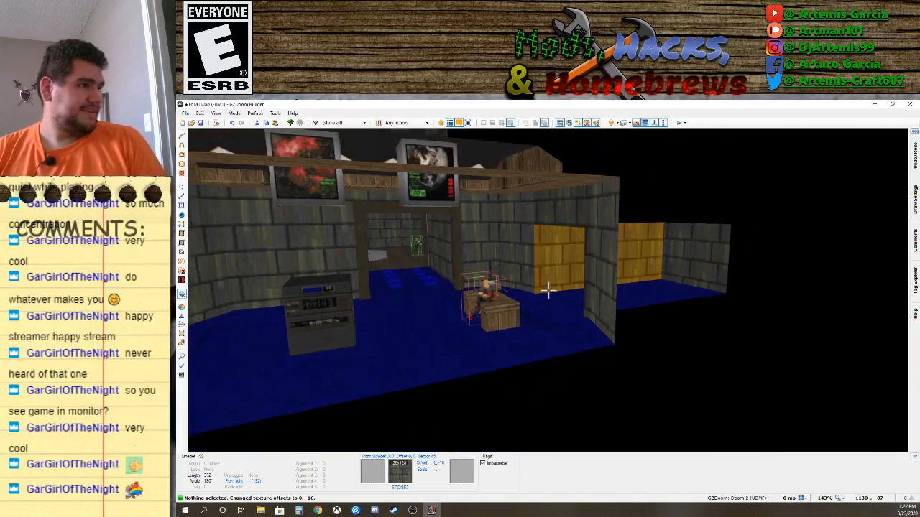
key(s)
key(f)
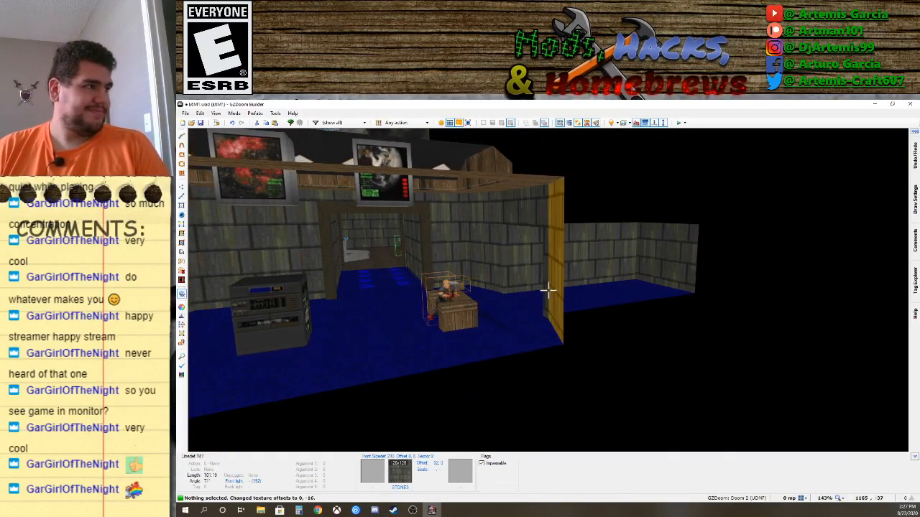
key(e)
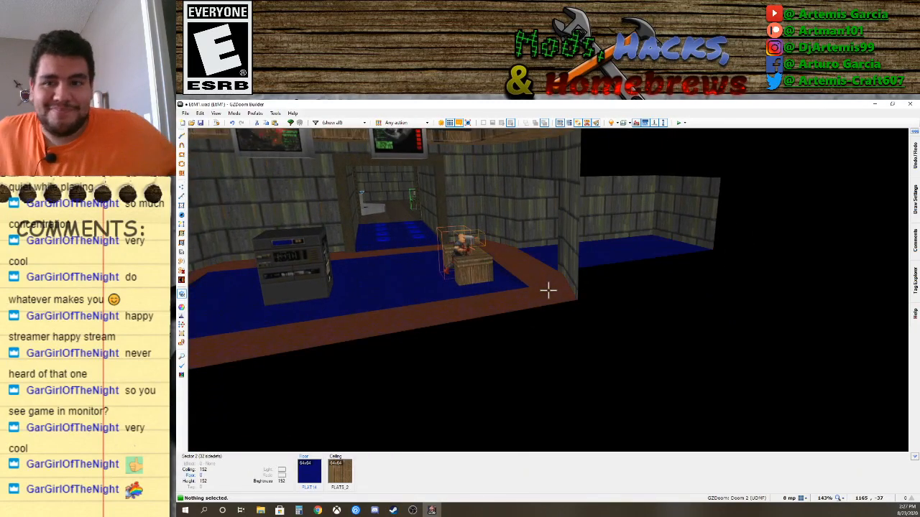
key(d)
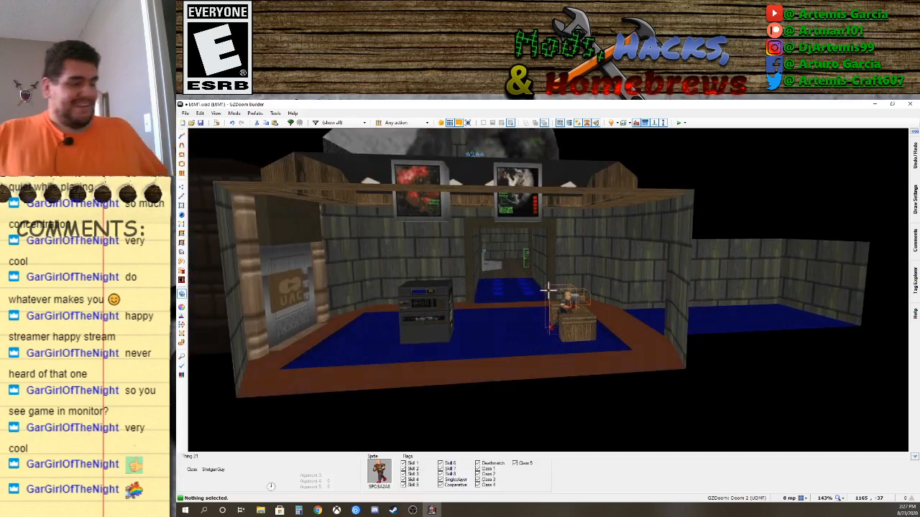
key(d)
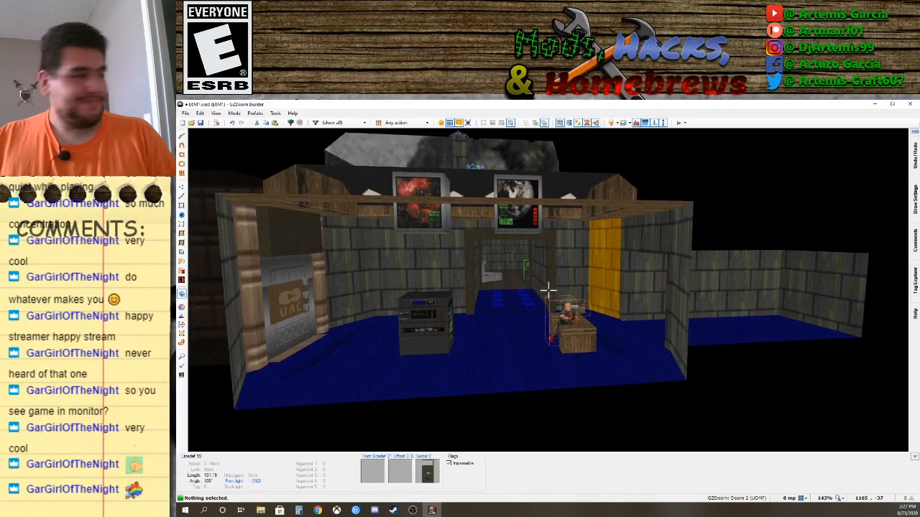
key(f)
key(e)
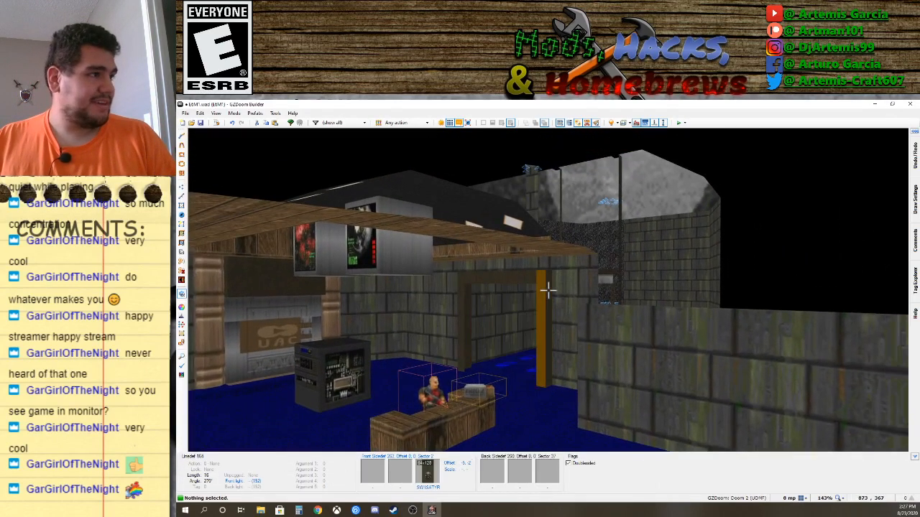
key(f)
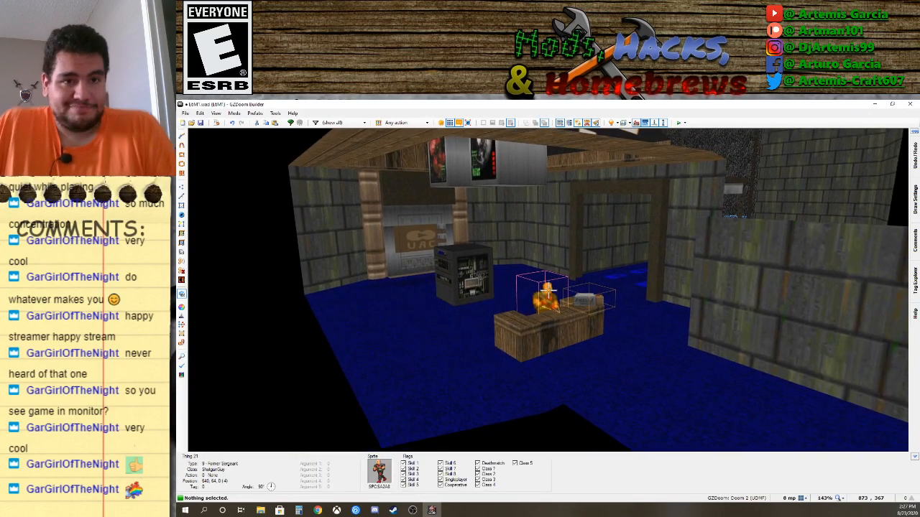
key(f)
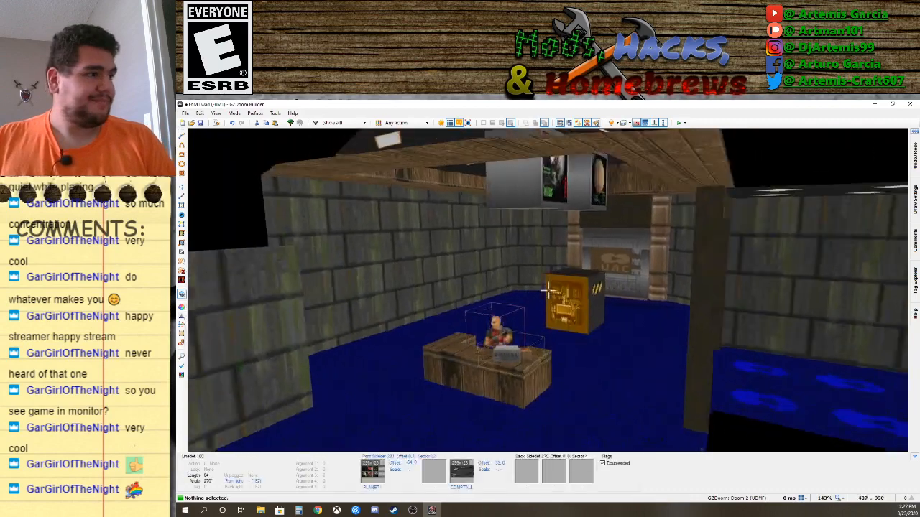
key(d)
key(e)
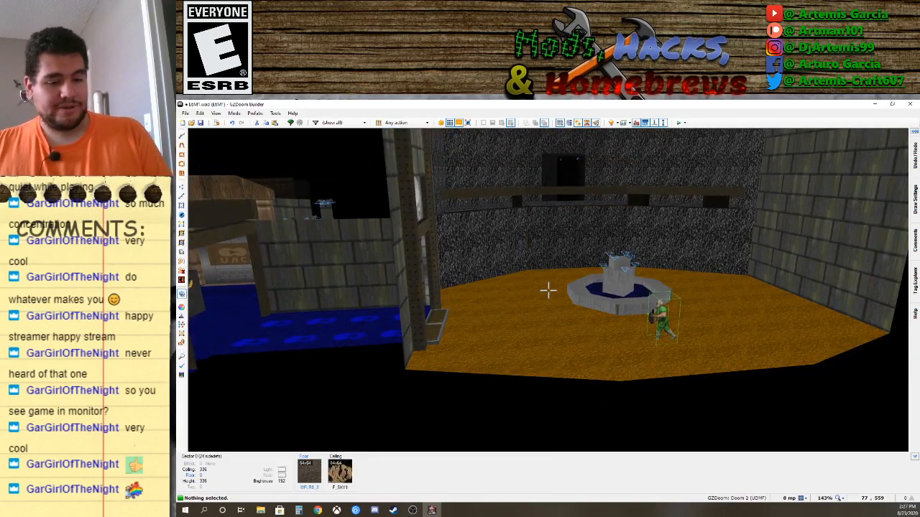
Return to the 2D map and examine the overall layout of rooms and corridors.
key(w)
scroll(632, 318, down, 6)
scroll(650, 350, up, 1)
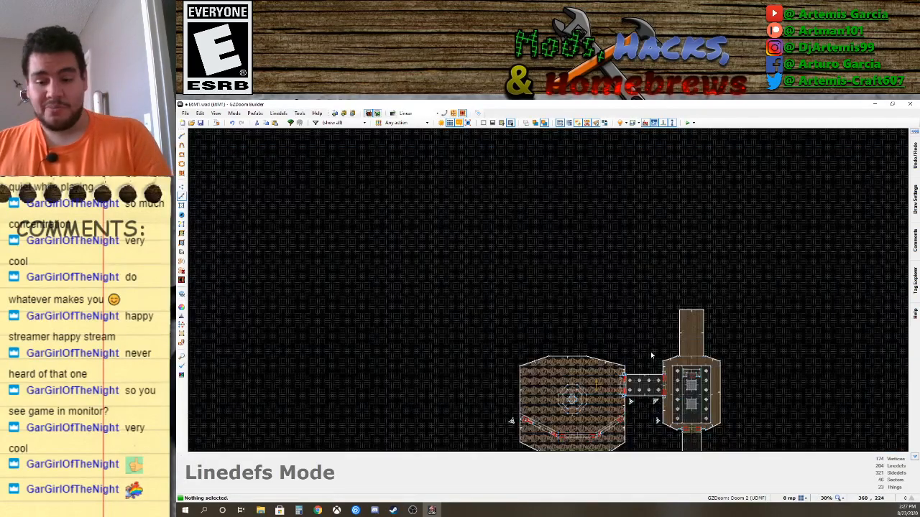
key(Down)
key(Right)
key(Down)
key(Down)
scroll(635, 372, up, 1)
scroll(622, 363, up, 1)
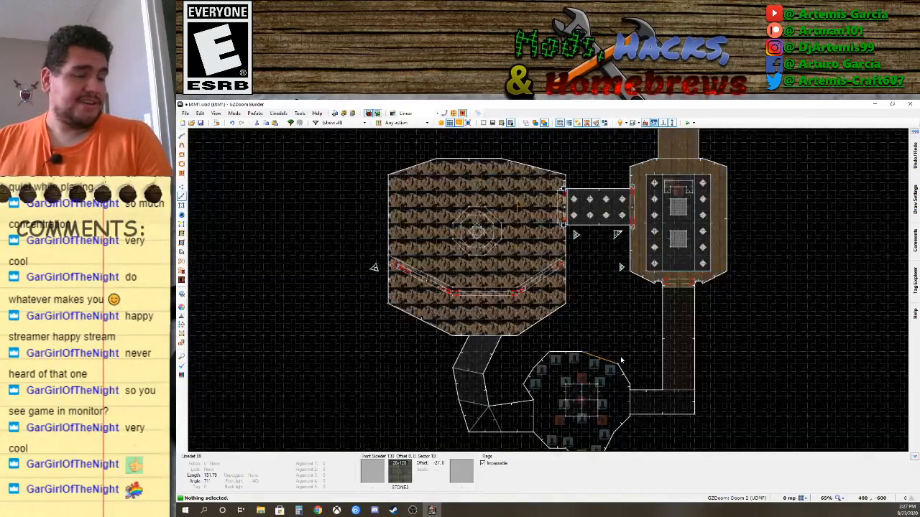
scroll(625, 351, down, 1)
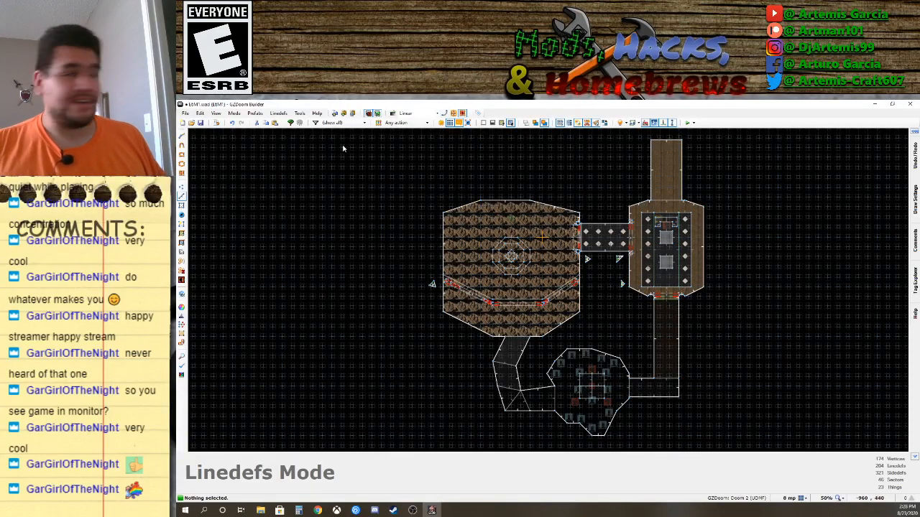
Review the map-testing engine settings of the GZDoom: Doom 2 (UDMF) configuration and browse the DOOM folder for test programs.
click(300, 113)
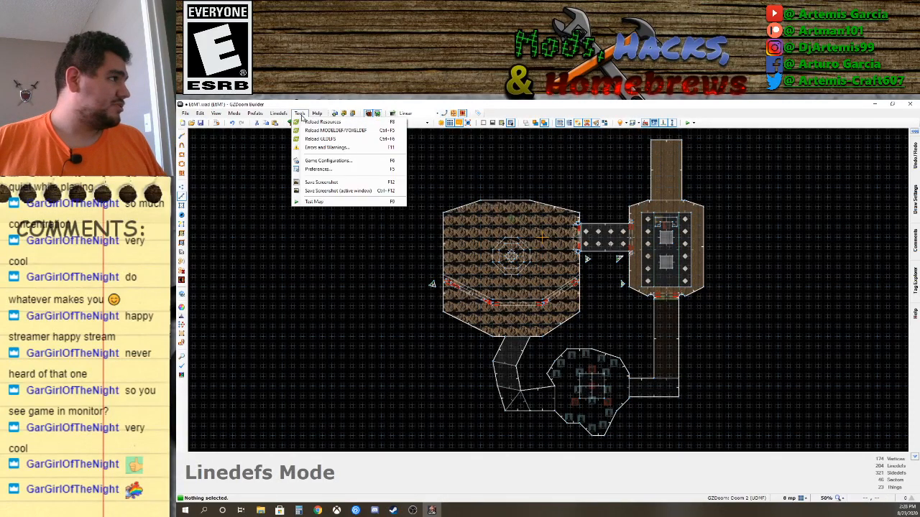
click(311, 160)
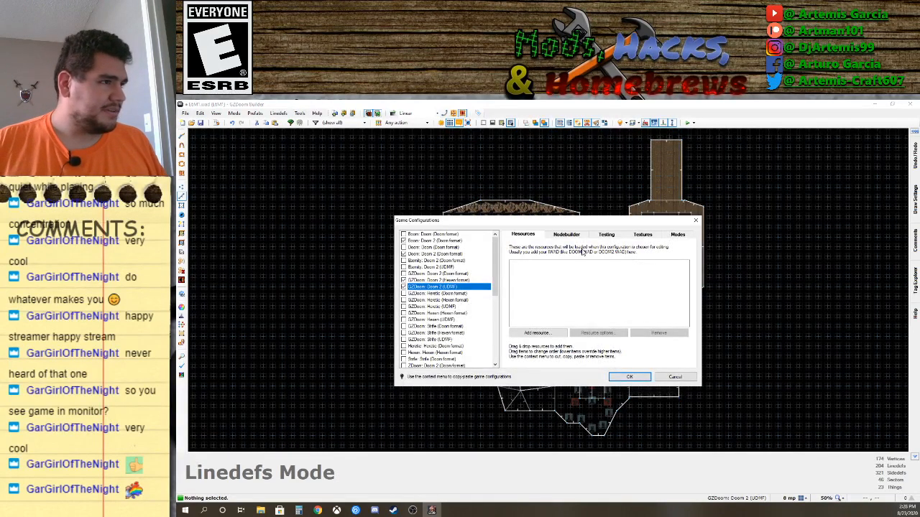
click(606, 235)
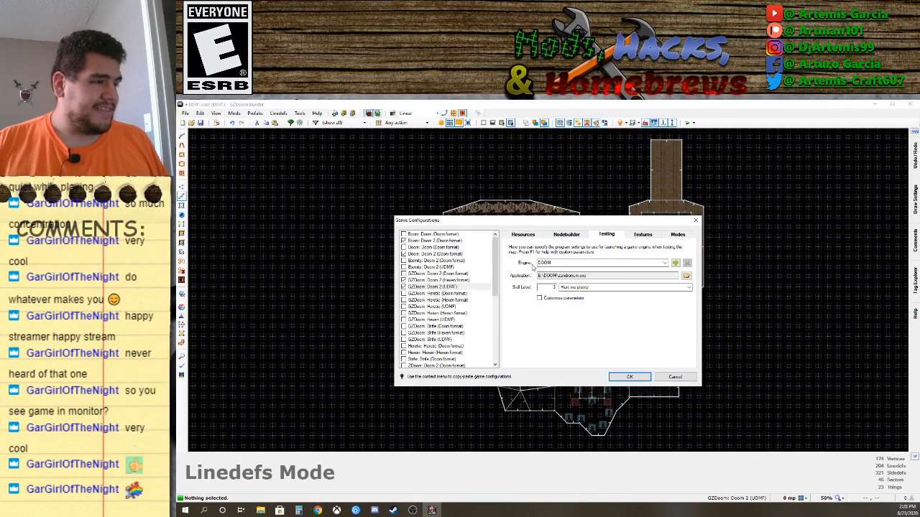
click(677, 264)
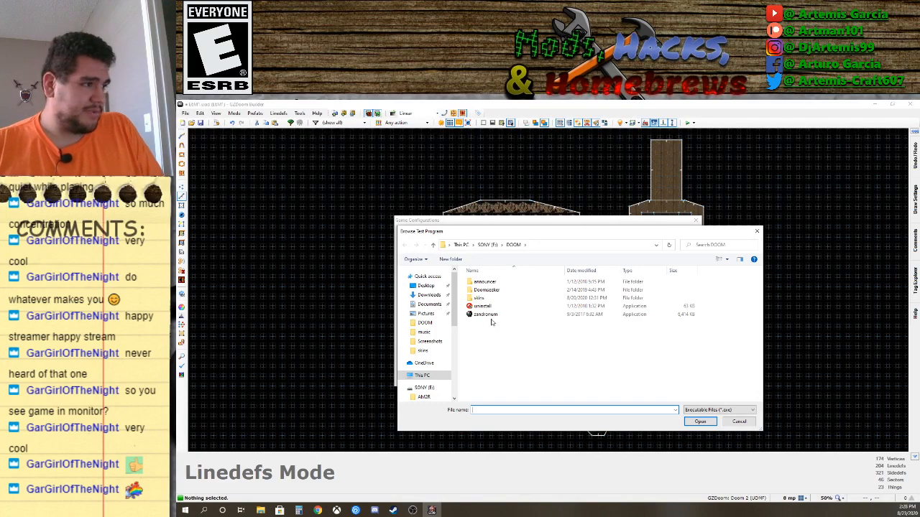
click(739, 422)
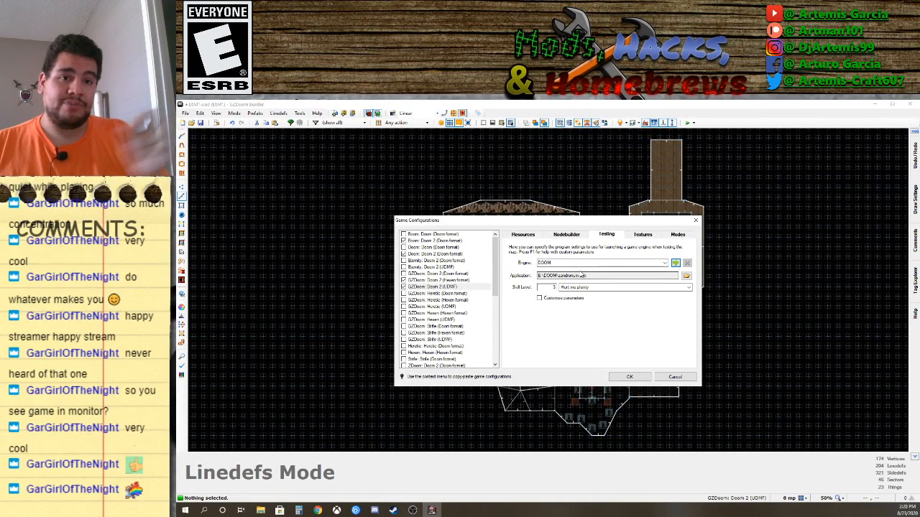
click(629, 377)
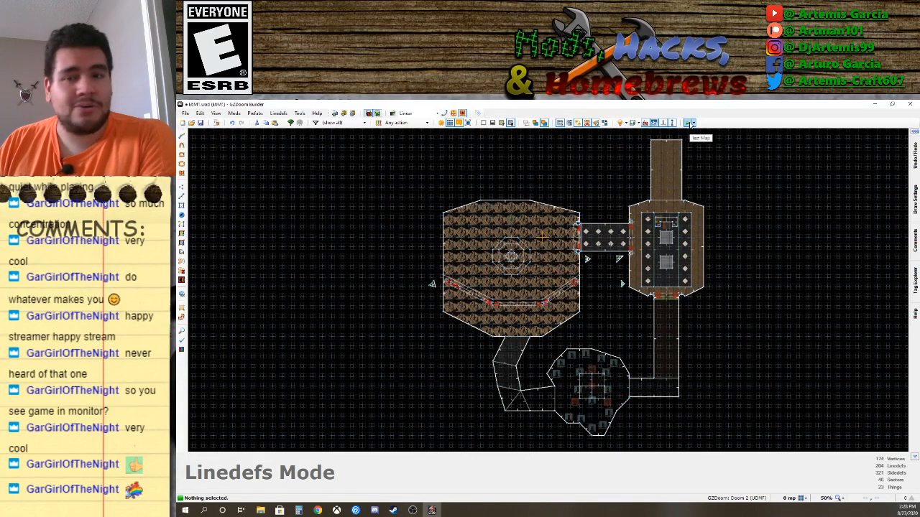
Launch the map test in Zandronum, dismiss the game menu and start walking towards the UAC corridor.
click(689, 123)
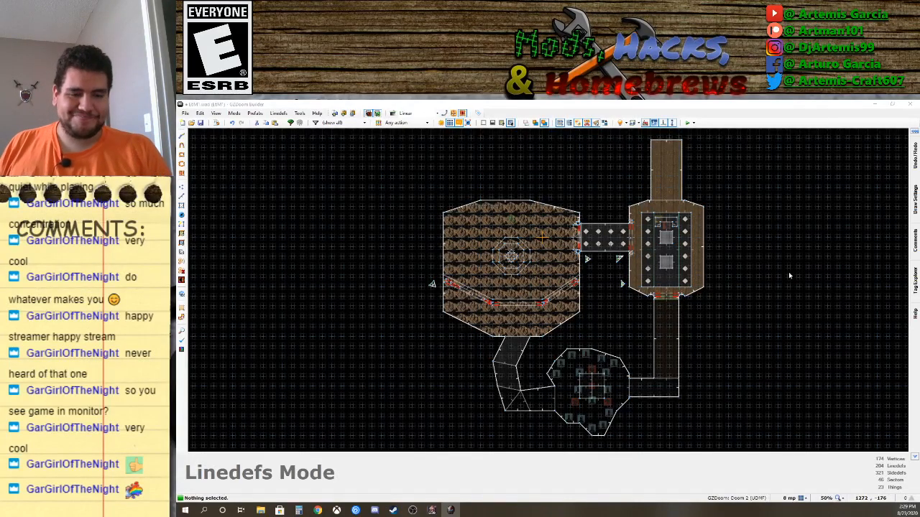
key(F9)
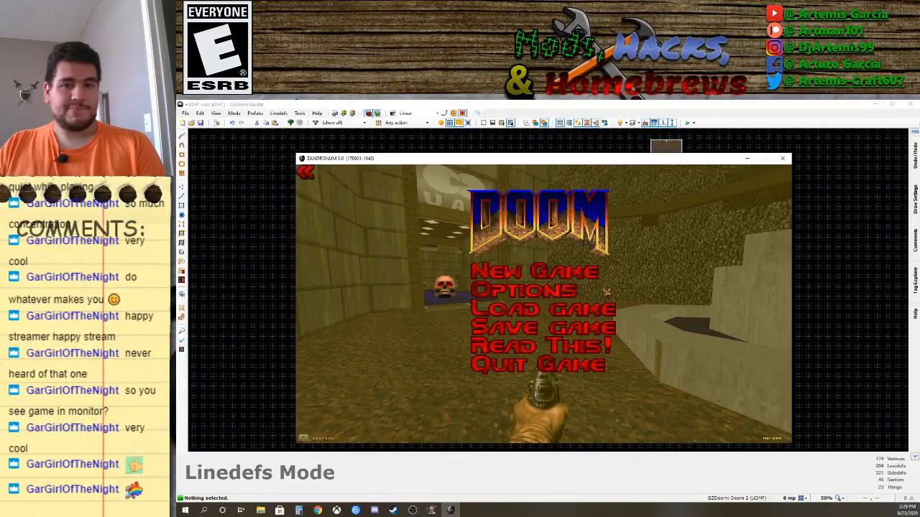
key(Escape)
key(w)
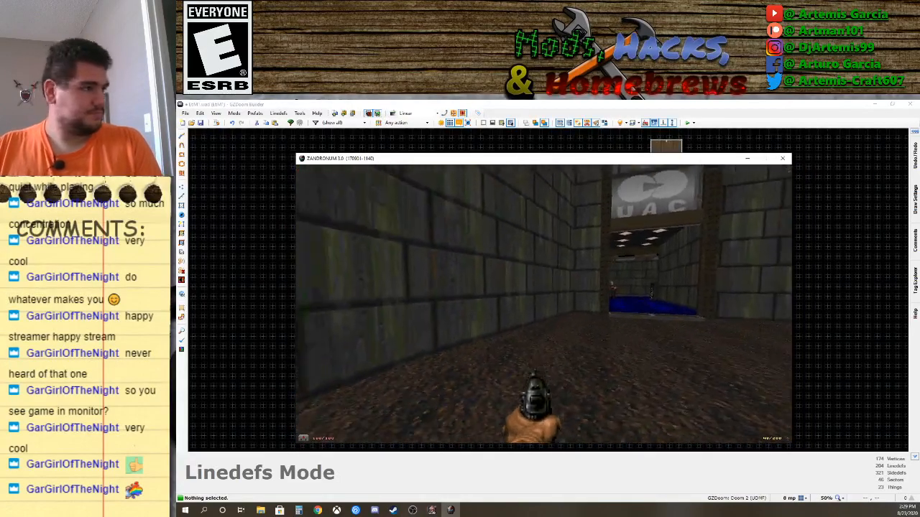
Playtest the corridor by shooting the guard and advancing into the desk room.
click(543, 304)
key(s)
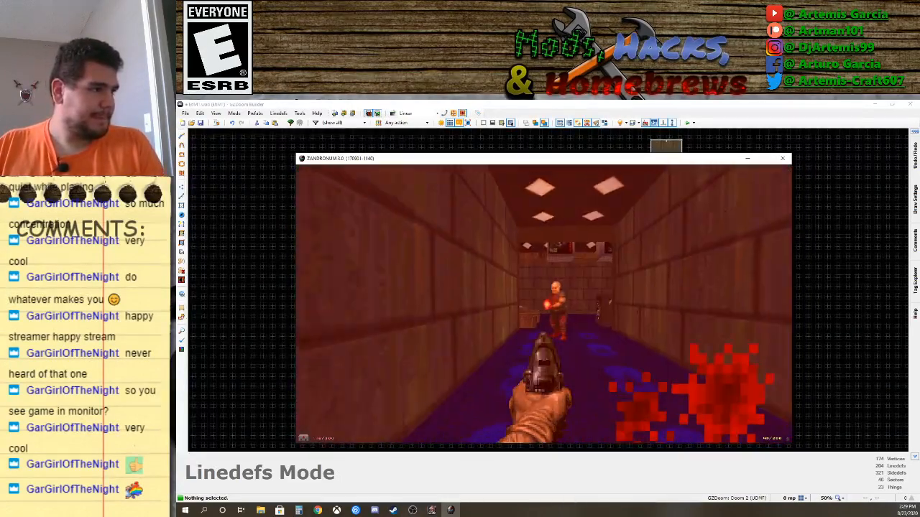
click(543, 304)
key(w)
key(w)
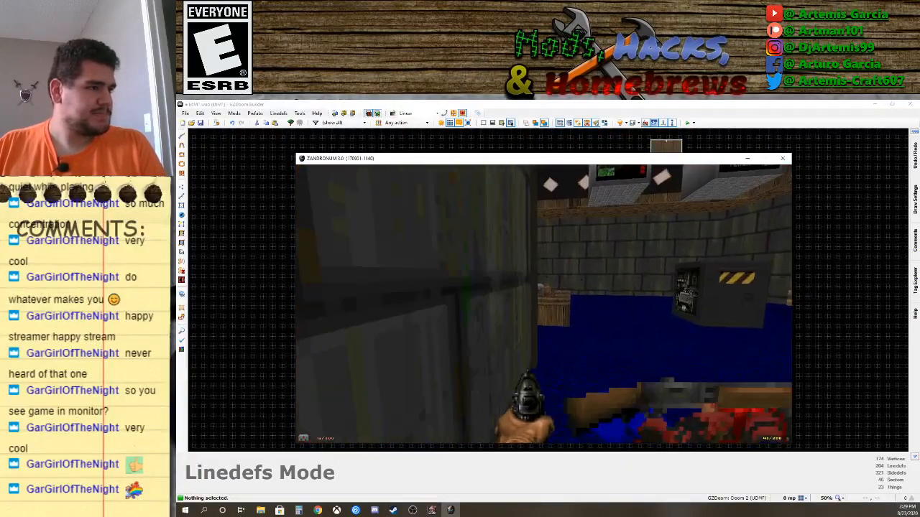
key(s)
key(s)
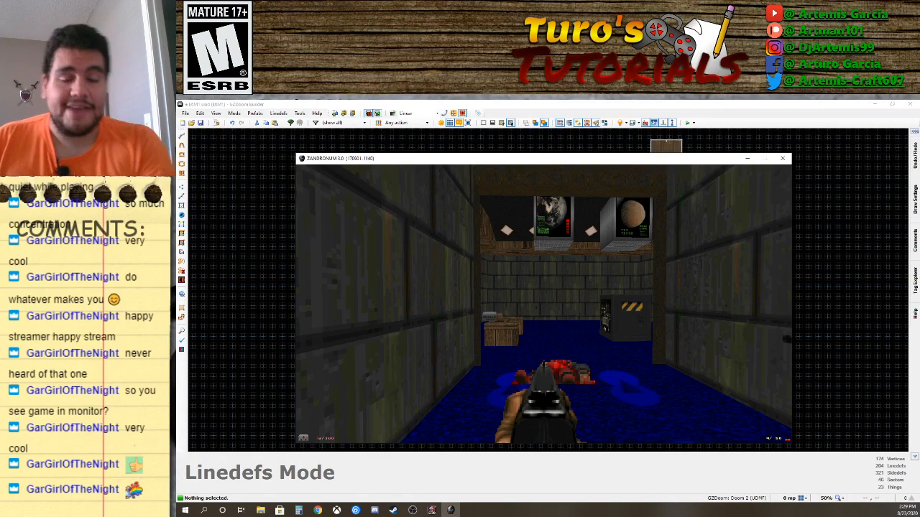
Back out of the corridor and inspect the UAC entrance and the fountain courtyard in the running game.
key(s)
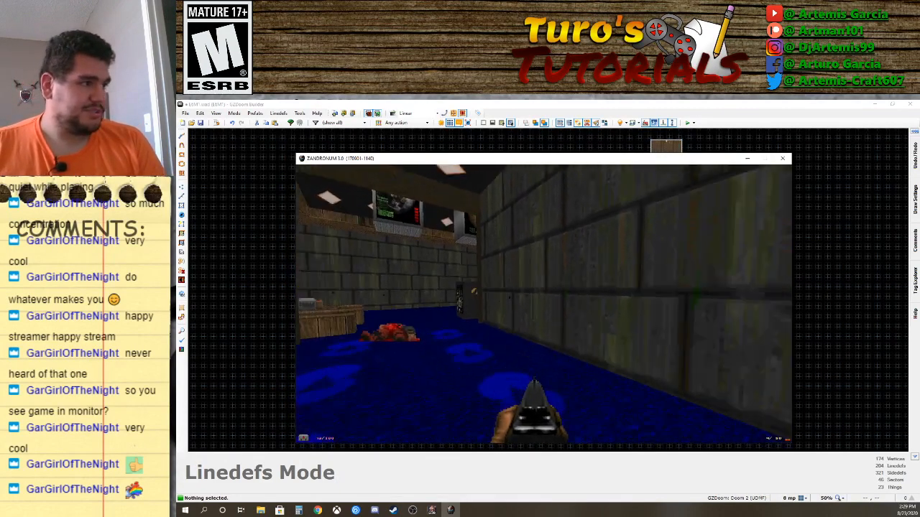
key(s)
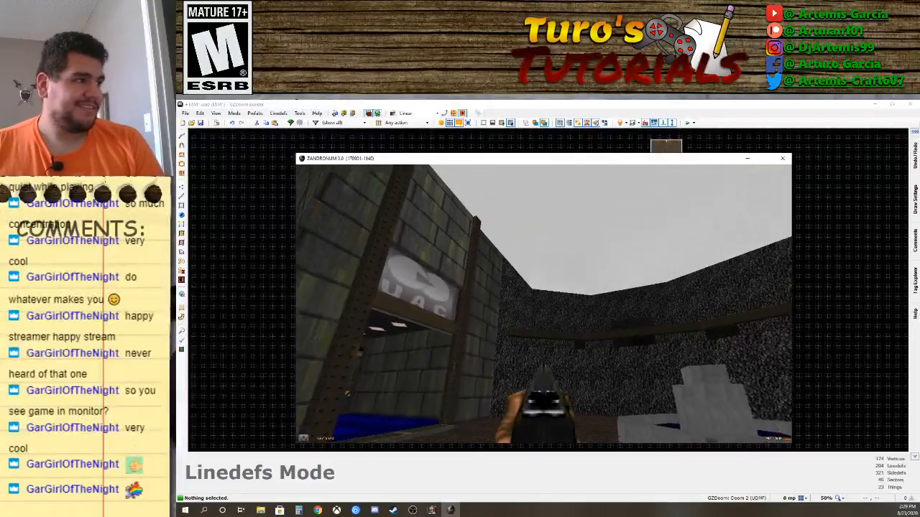
key(s)
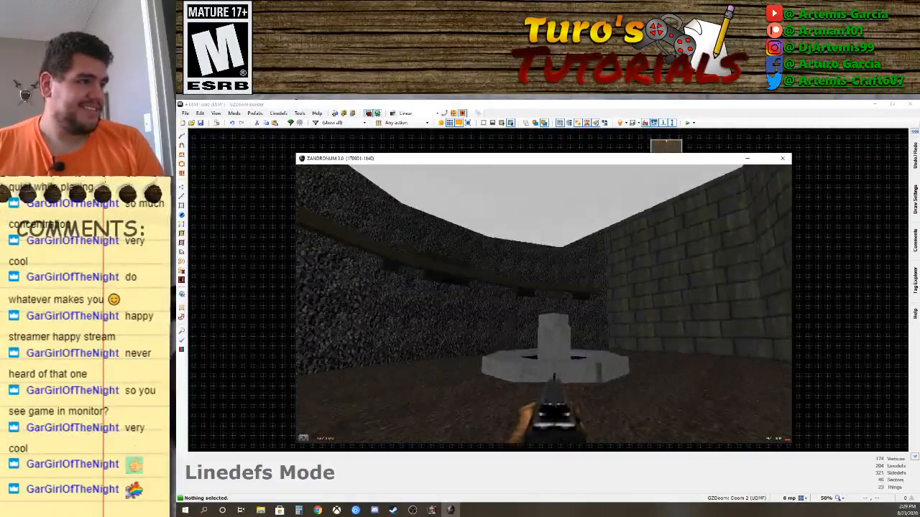
key(w)
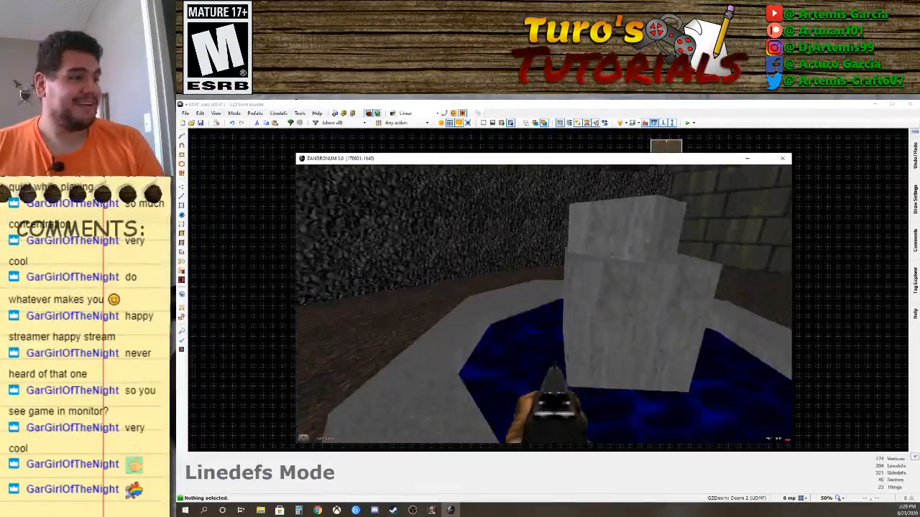
key(w)
key(s)
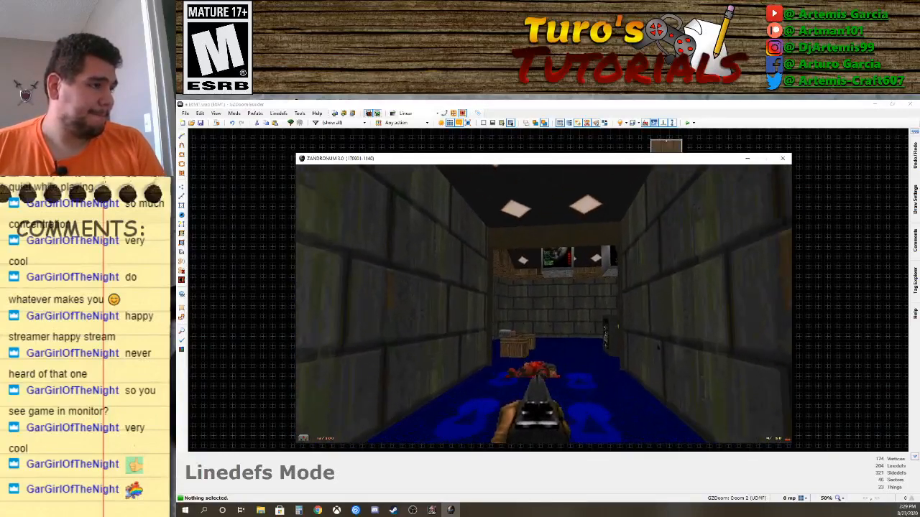
Walk through the desk room, checking the hanging ceiling monitors, the computer block and the wooden desk in-game.
key(w)
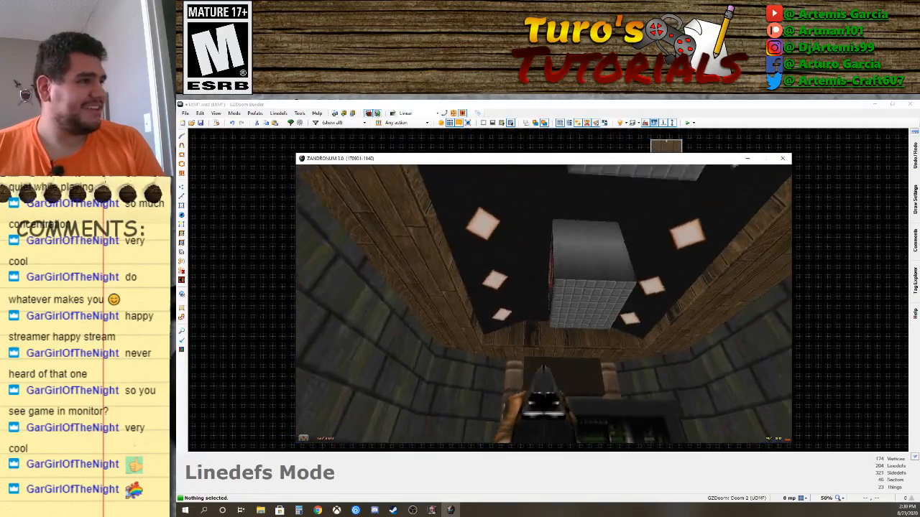
key(a)
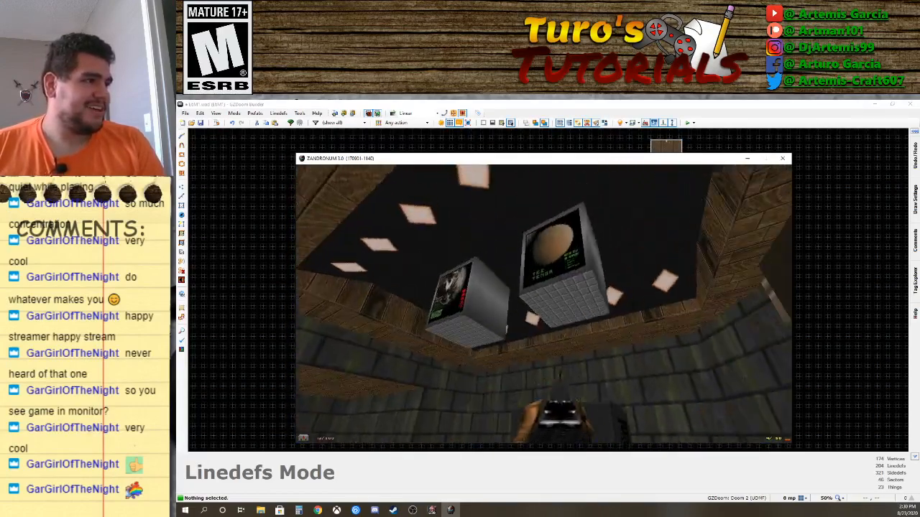
key(s)
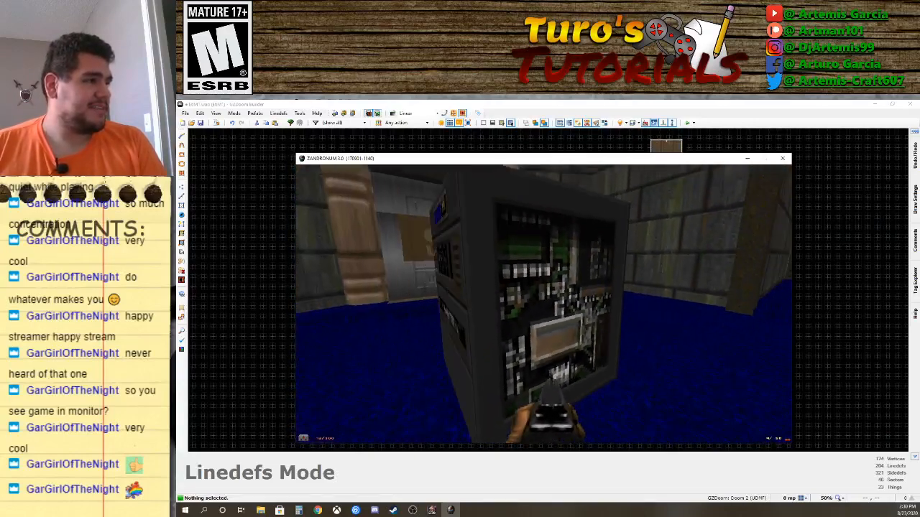
key(w)
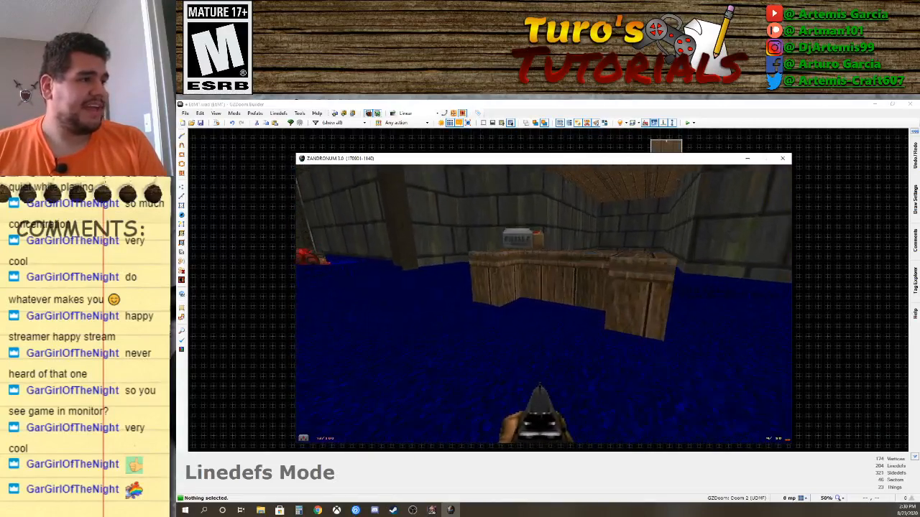
key(s)
key(w)
key(space)
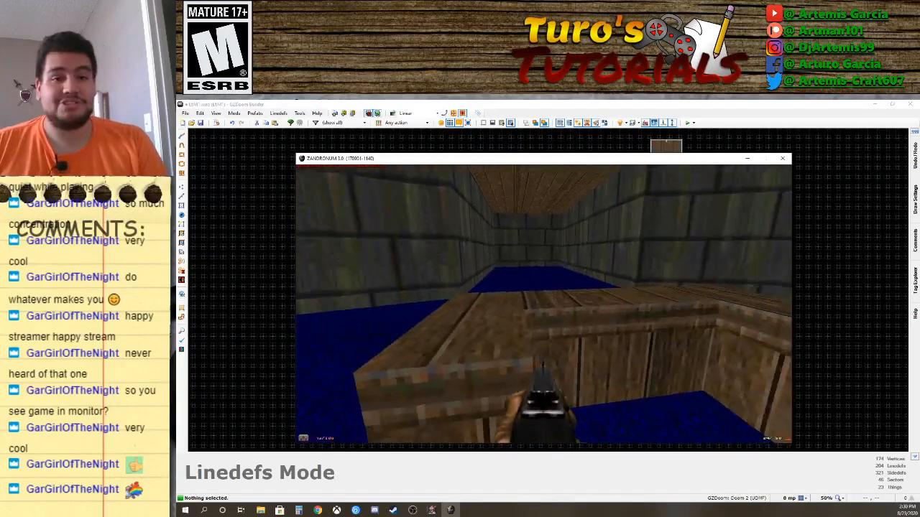
Approach the UAC blue-key door past the computer block, test using it and check the adjoining walls.
key(w)
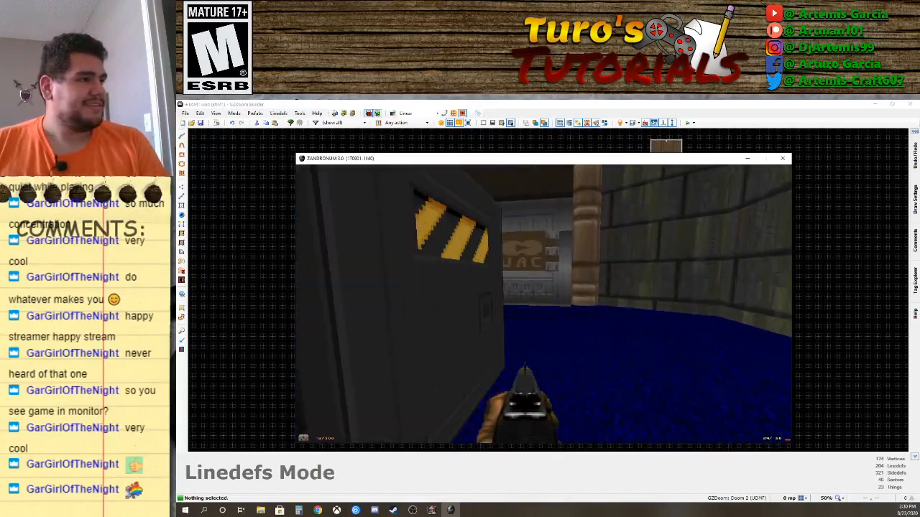
key(e)
key(s)
key(s)
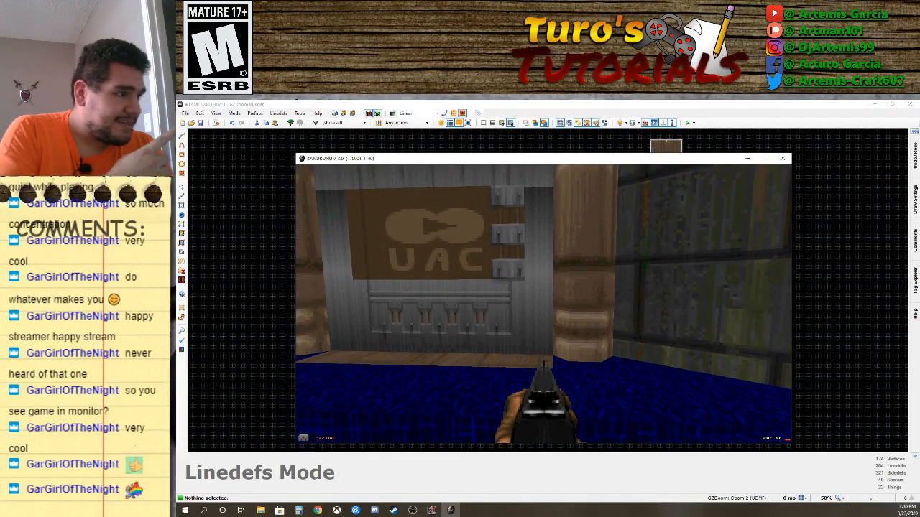
key(s)
key(d)
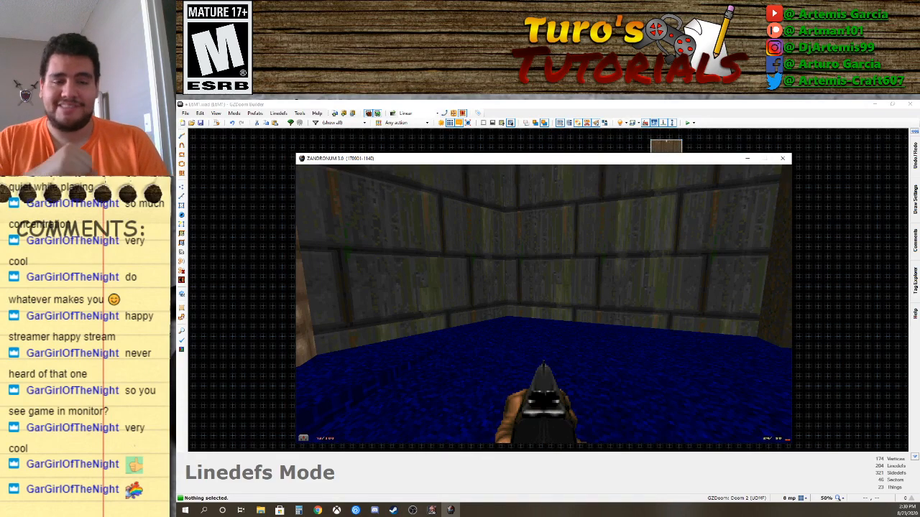
key(a)
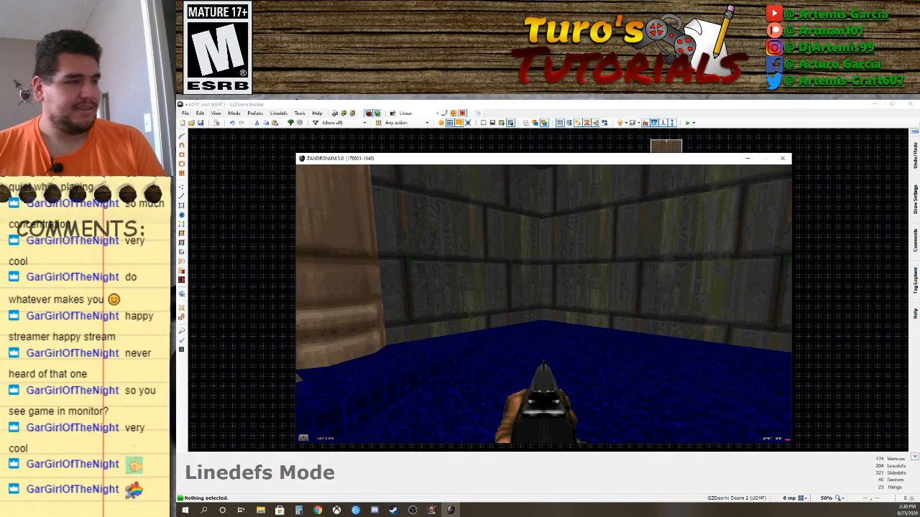
Walk from the desk room to the fountain courtyard and back, reviewing the whole route in-game.
key(w)
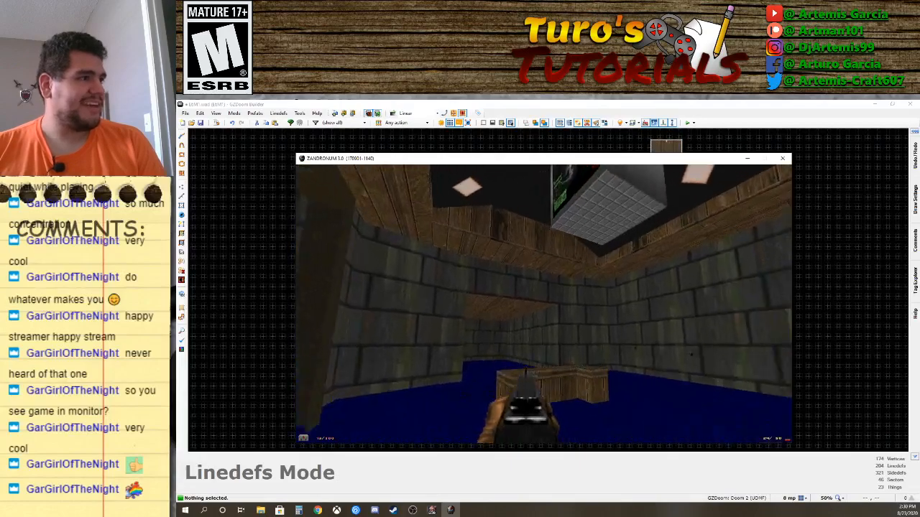
key(w)
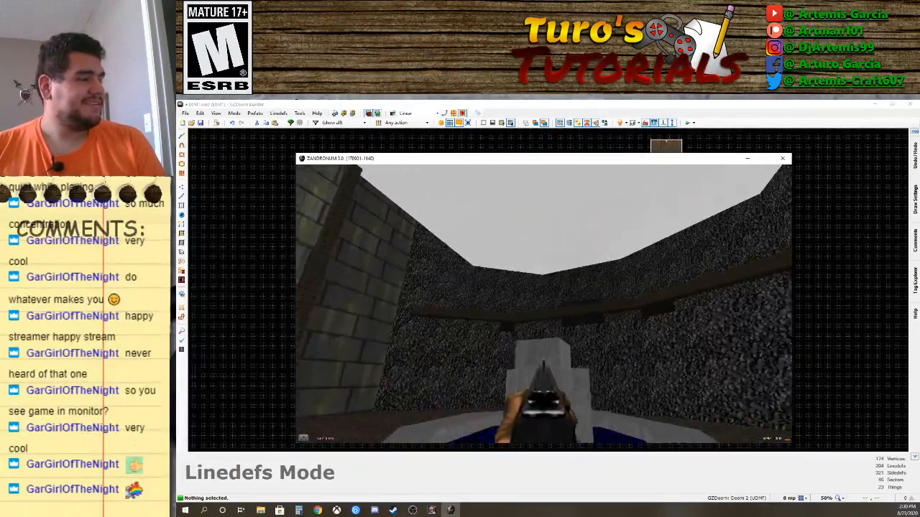
key(d)
key(s)
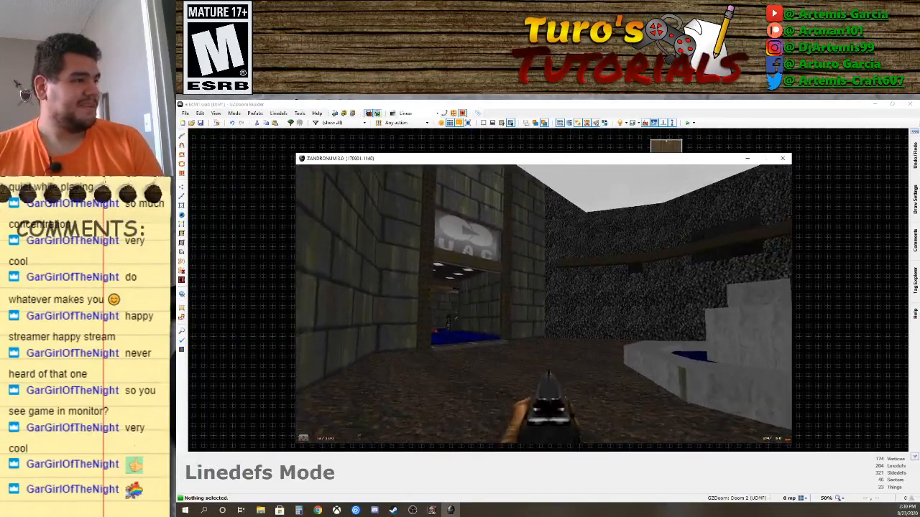
key(w)
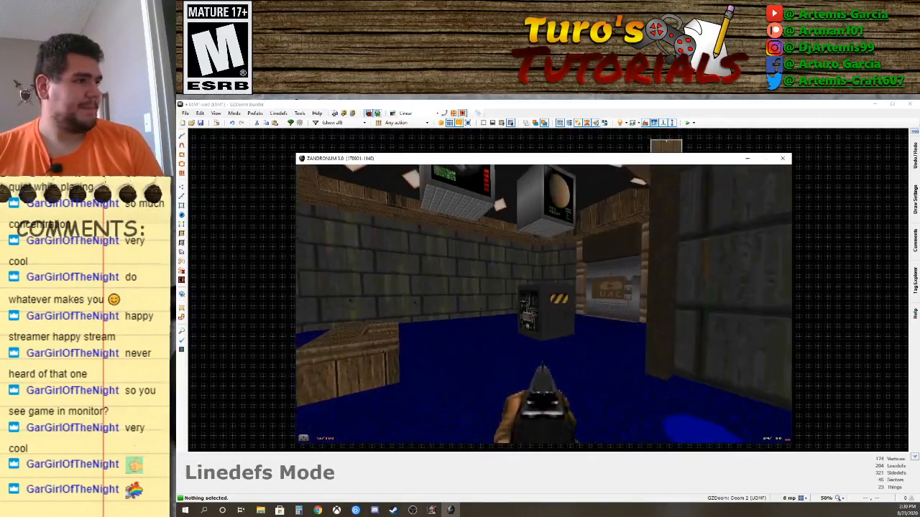
key(w)
key(s)
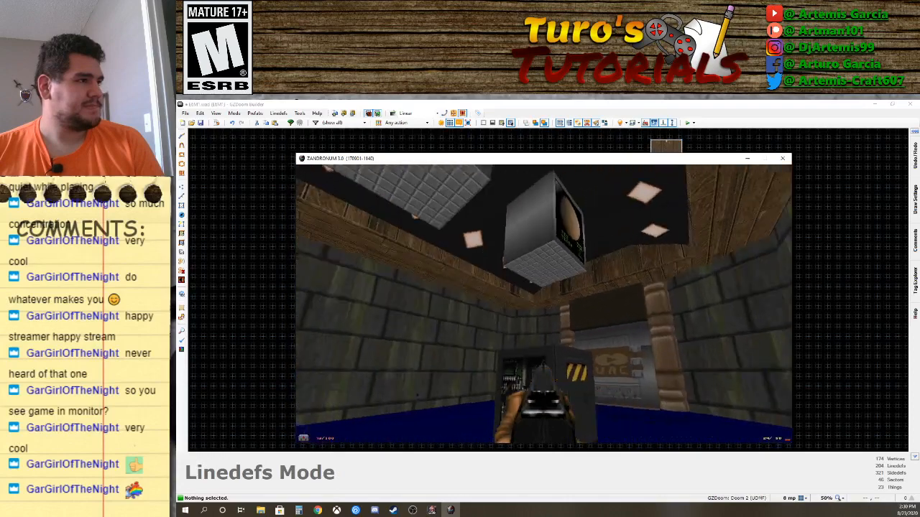
key(s)
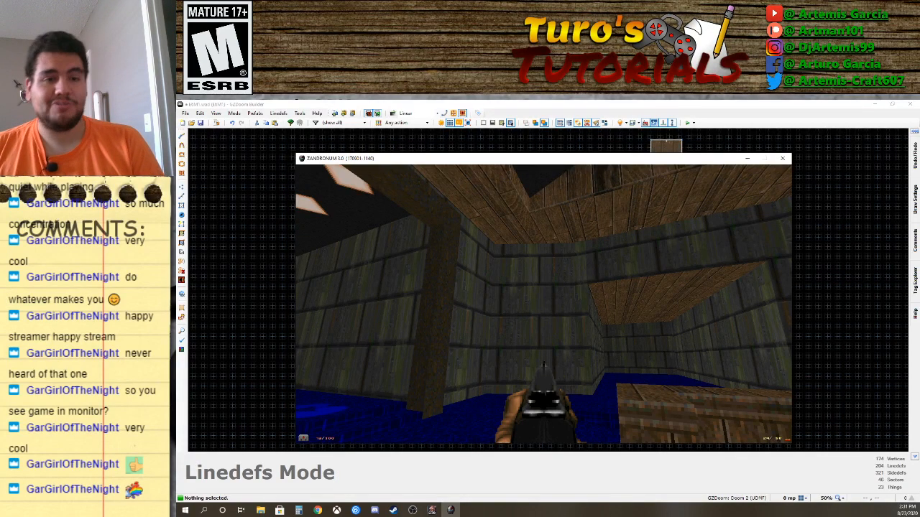
Quit the test game to return to the map editor and save the map.
key(Escape)
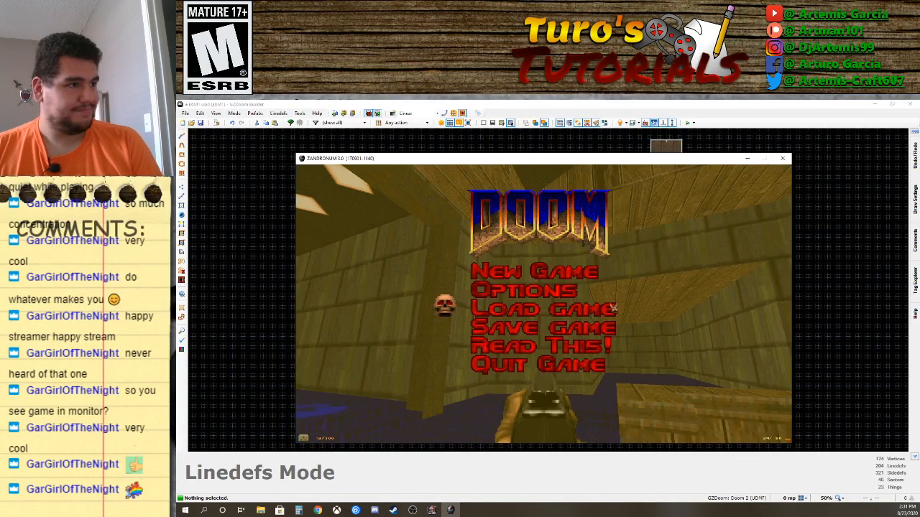
click(576, 367)
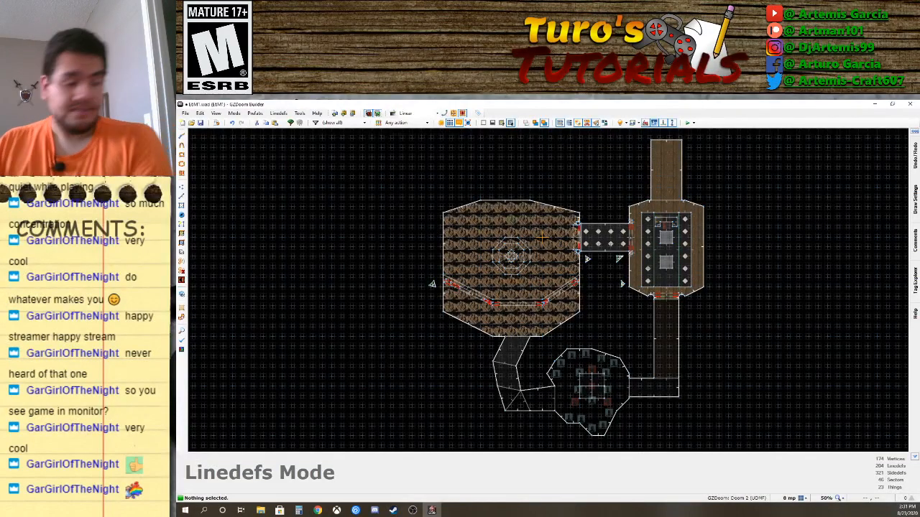
key(ctrl+s)
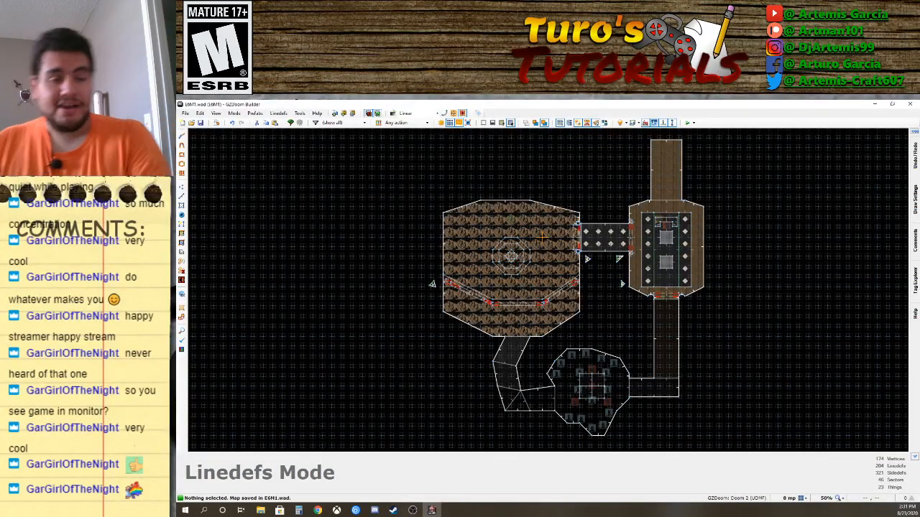